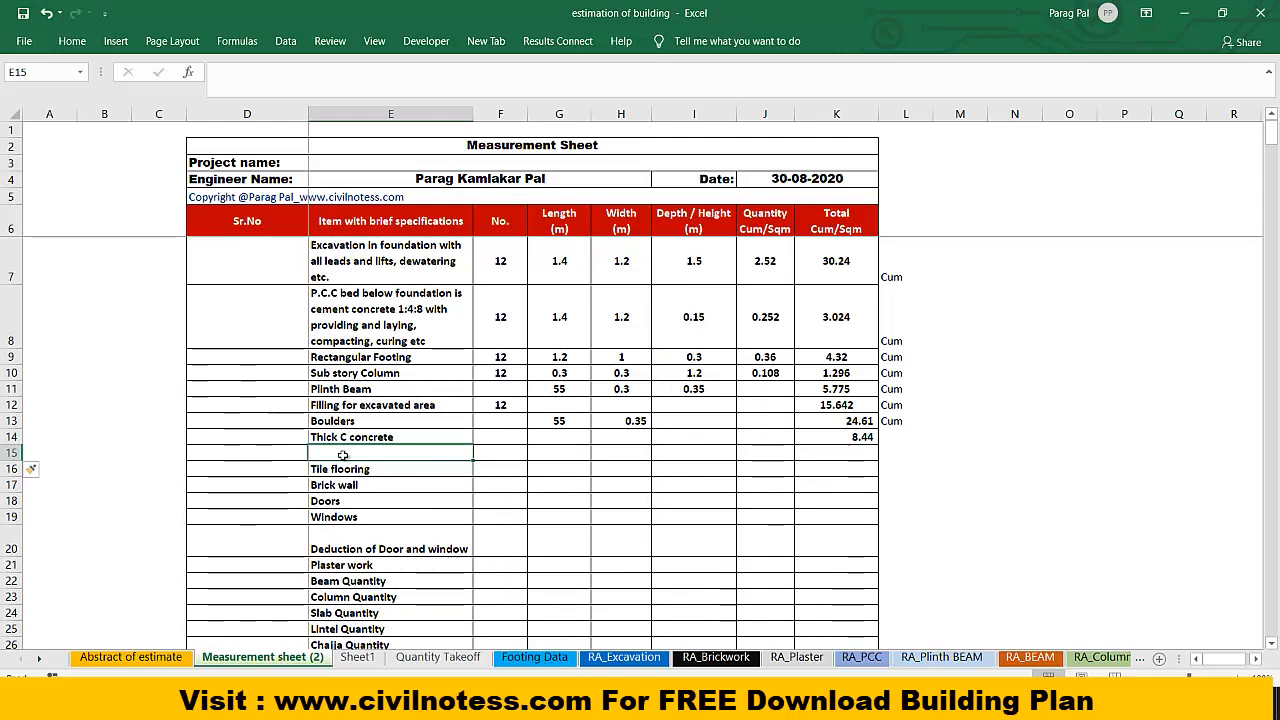
Step: Enter the item description "Steel for cement concrete floor" in cell E15, below Thick C concrete
type("Ste")
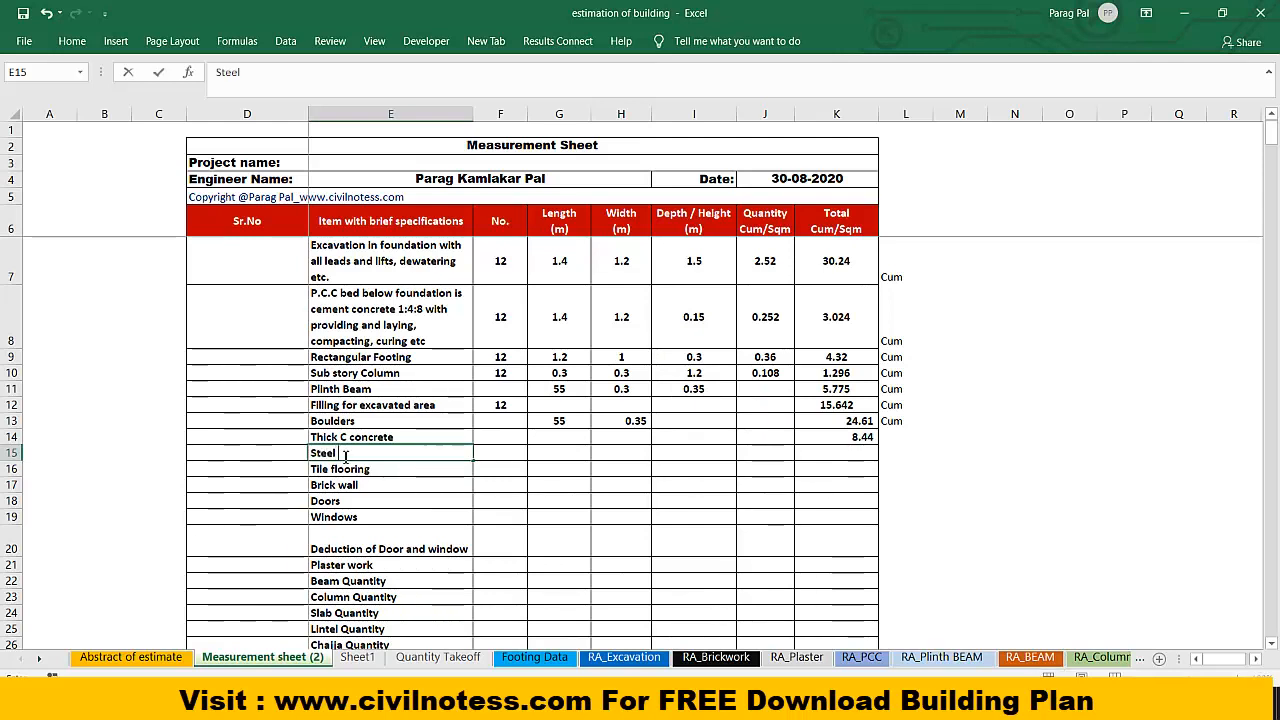
type("e")
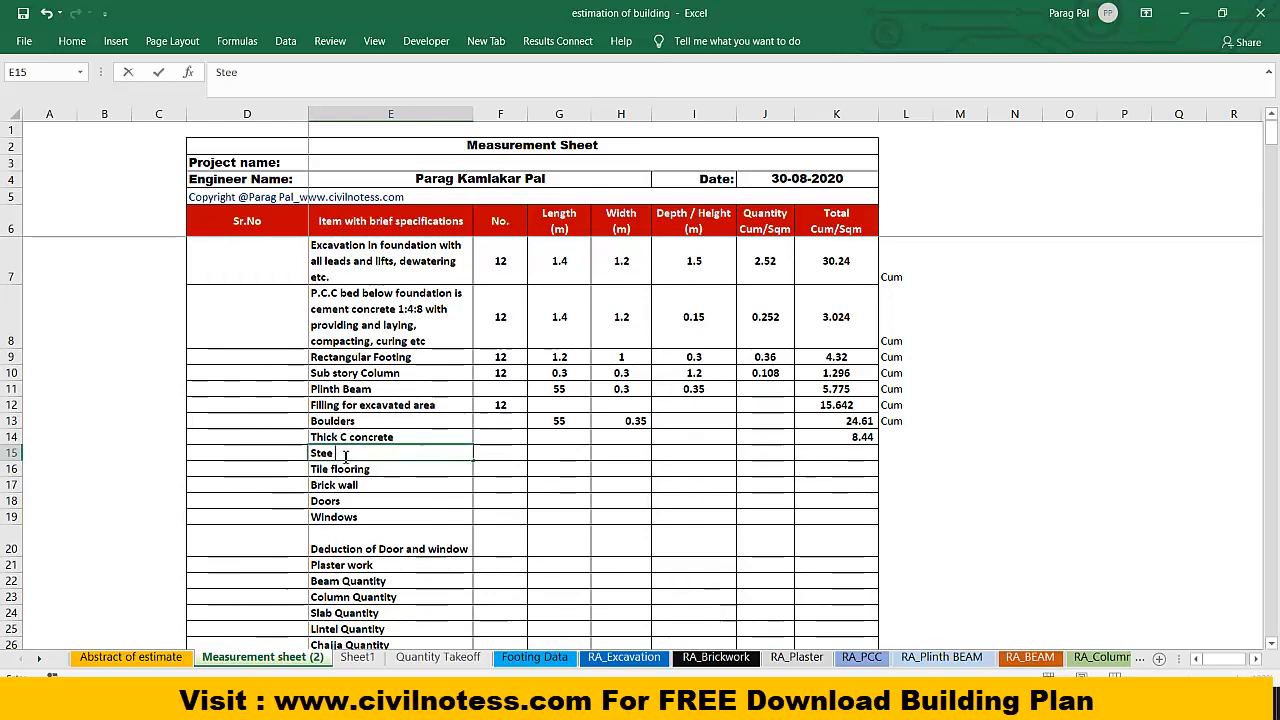
type("l for")
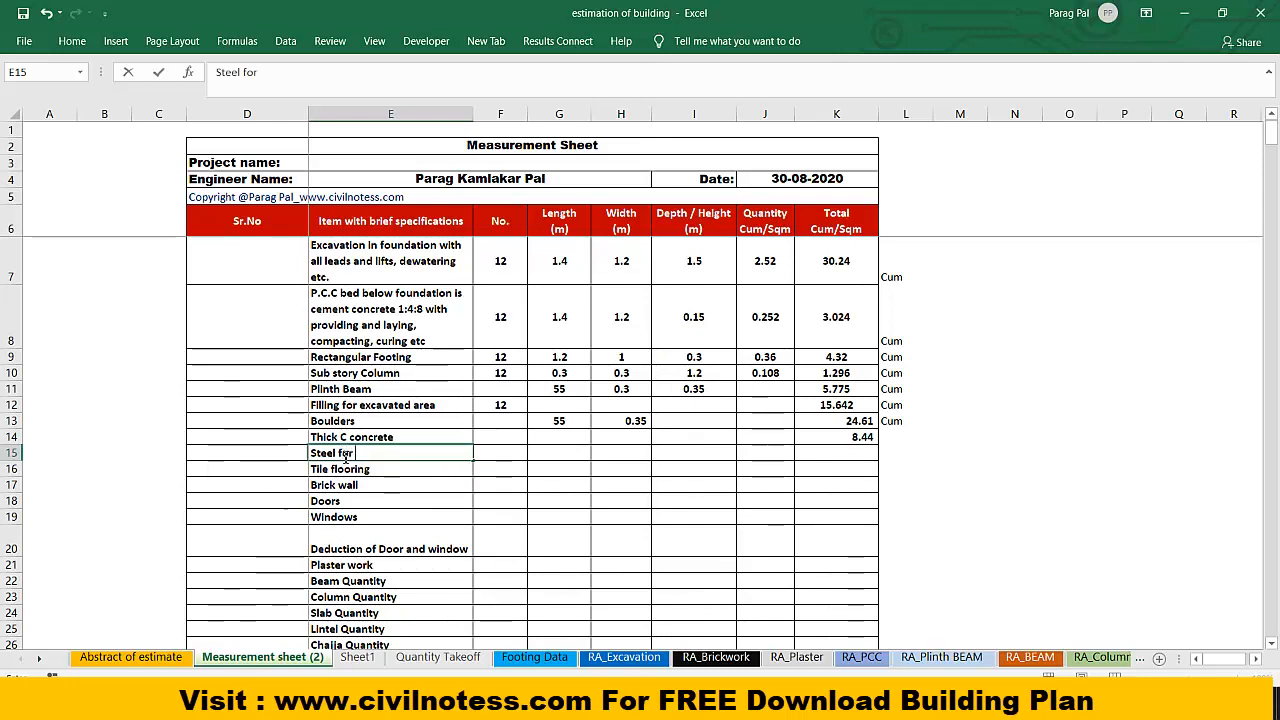
type(" cement")
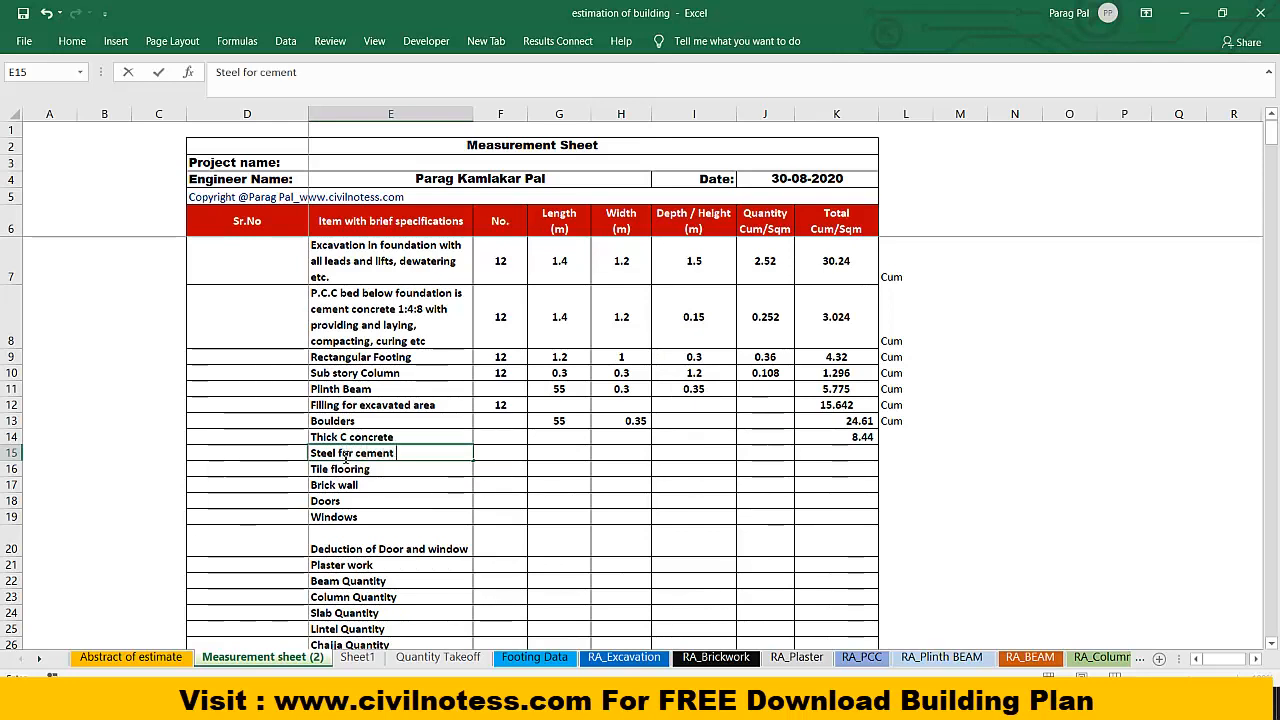
type(" concrete")
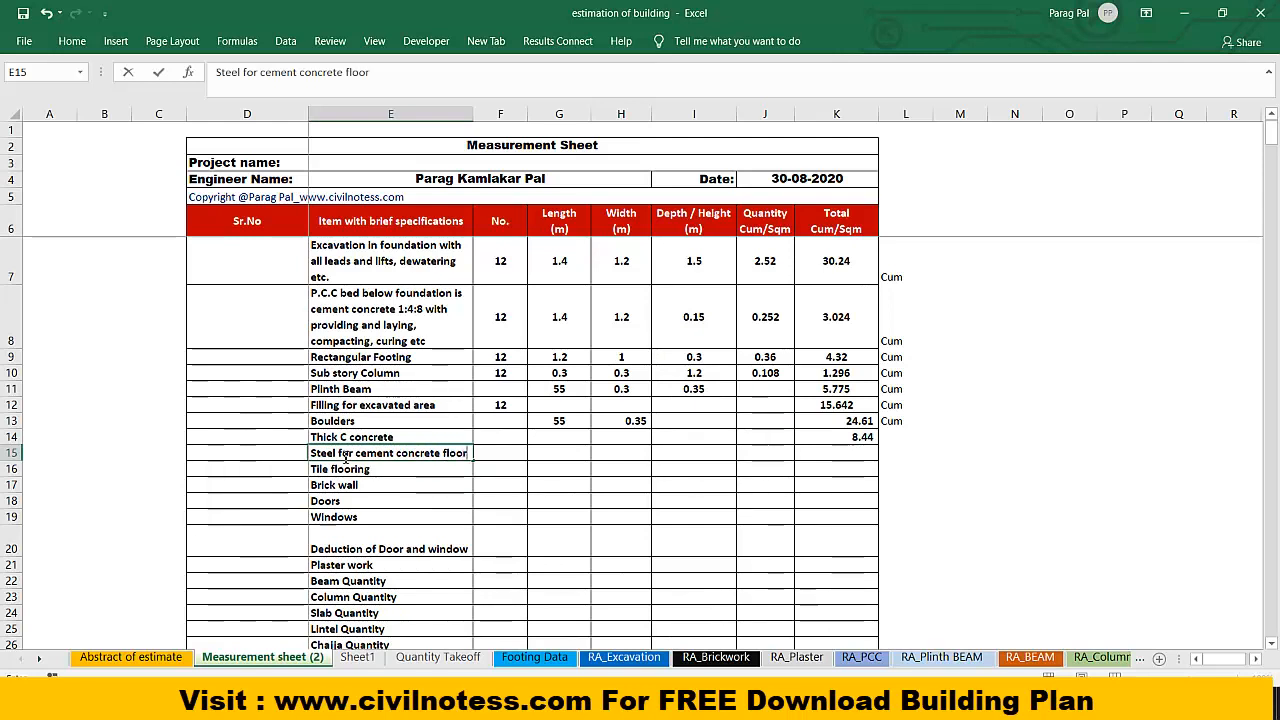
type(" floor")
key("Tab")
Step: Link the total of the concrete floor steel item in K15 to cell BM24 of the Quantity Takeoff sheet
left_click(817, 455)
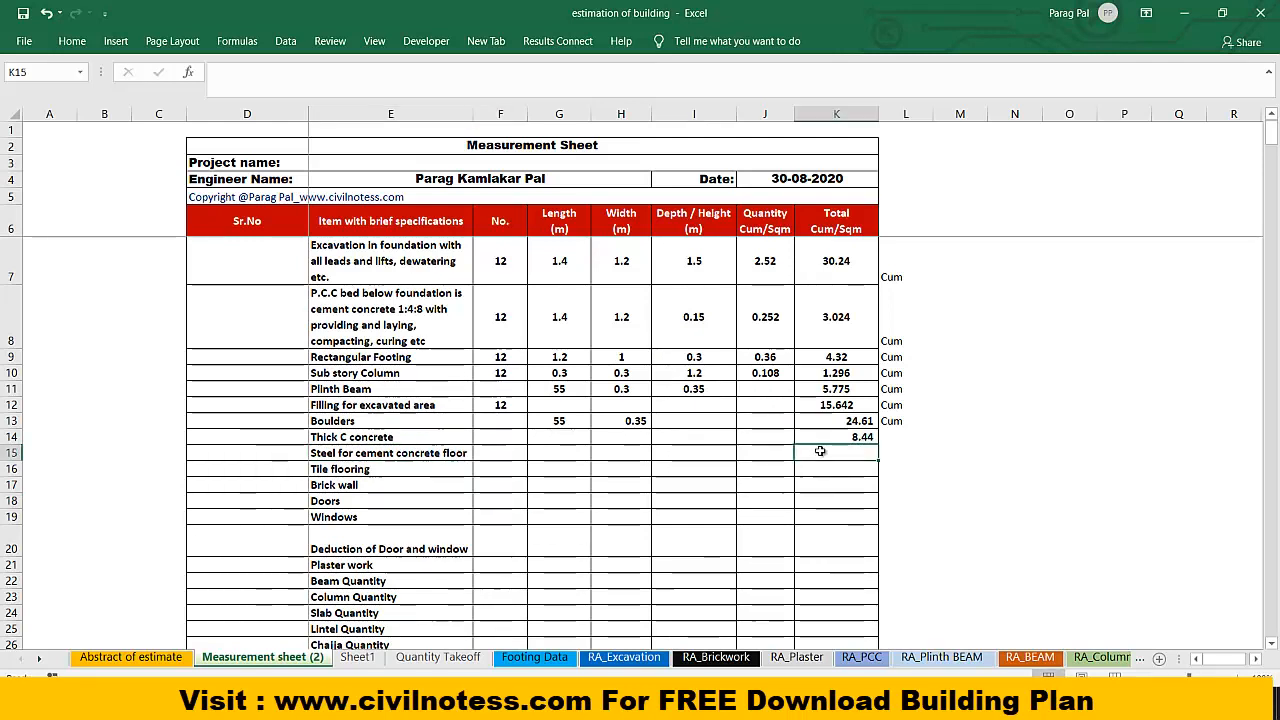
type("=")
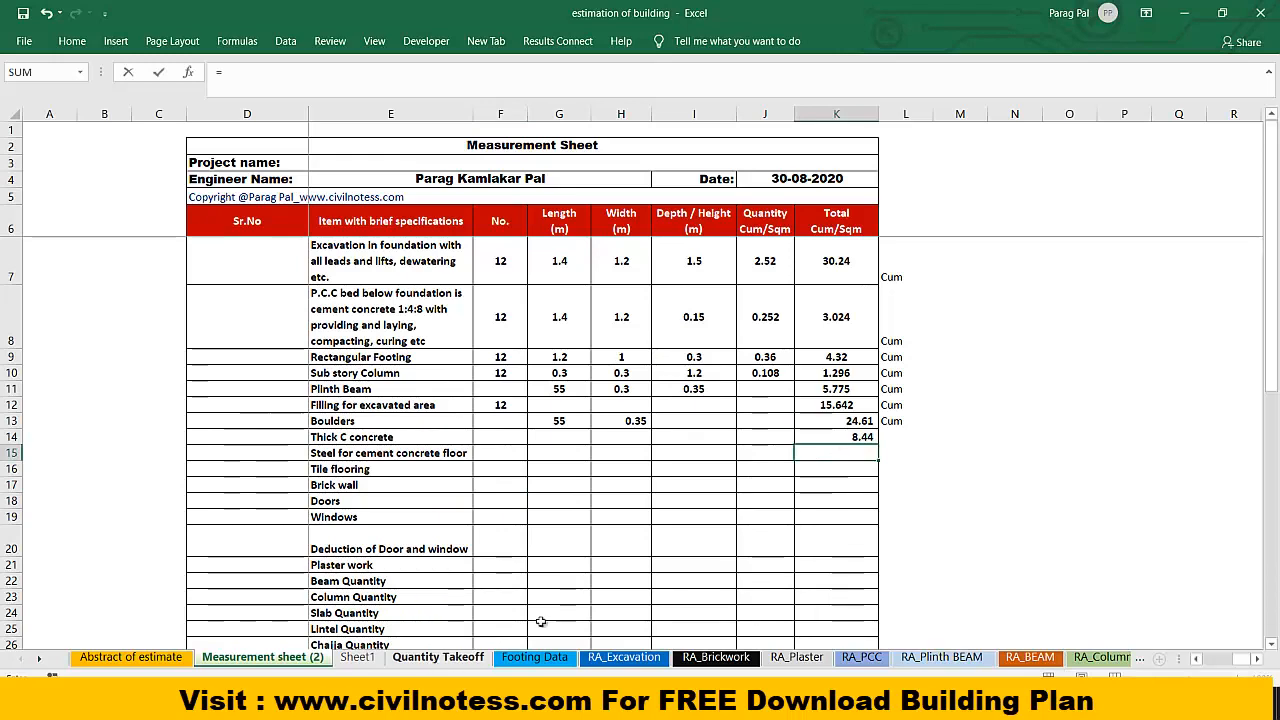
left_click(438, 657)
left_click(1045, 441)
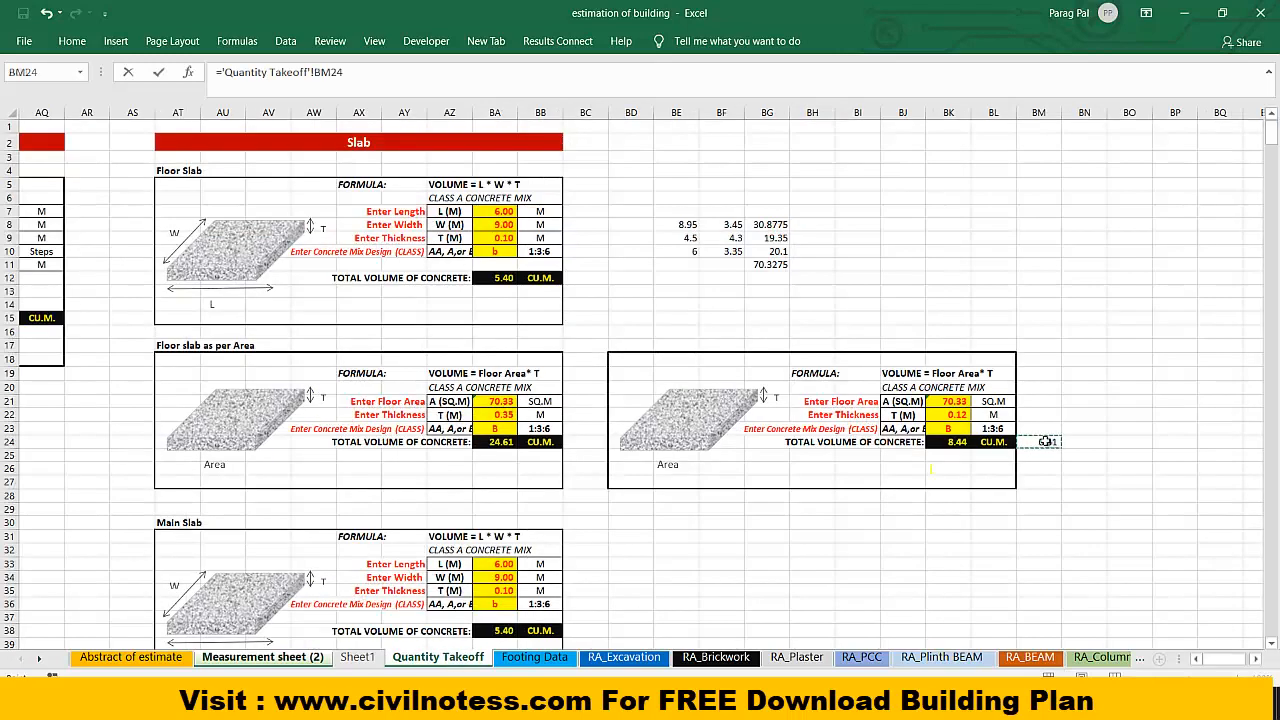
key("Return")
Step: Fill the unit Cum from the Boulders row down to the Thick C concrete and floor steel rows
left_click(912, 424)
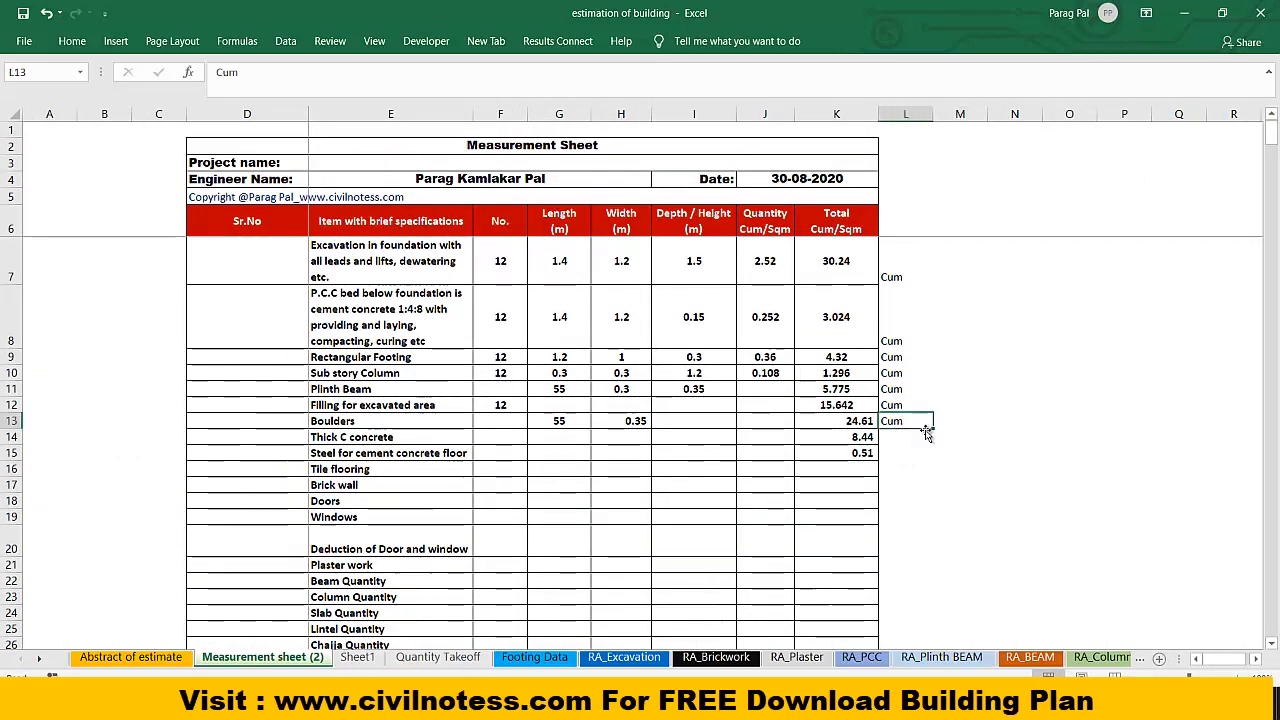
left_click_drag(933, 429, 930, 462)
left_click(918, 489)
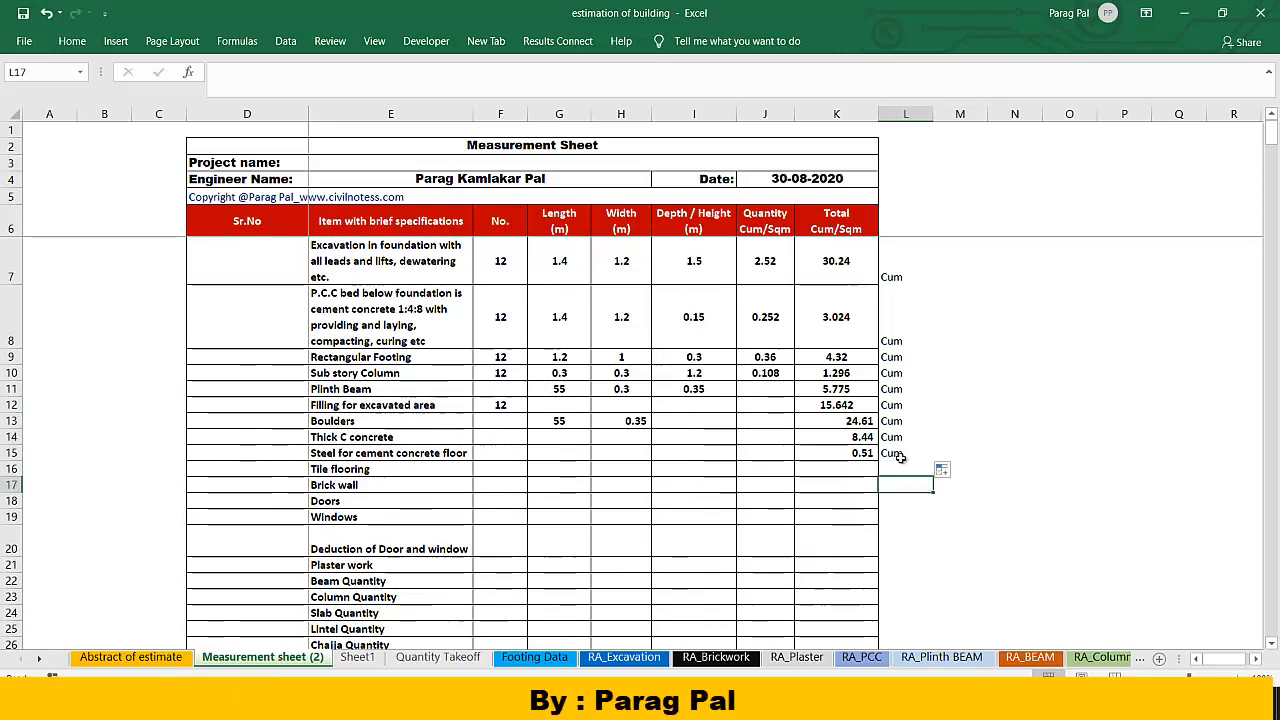
Step: Add the note "Area of steel" in cell M15, beside the floor steel item's unit
left_click(902, 455)
left_click(940, 457)
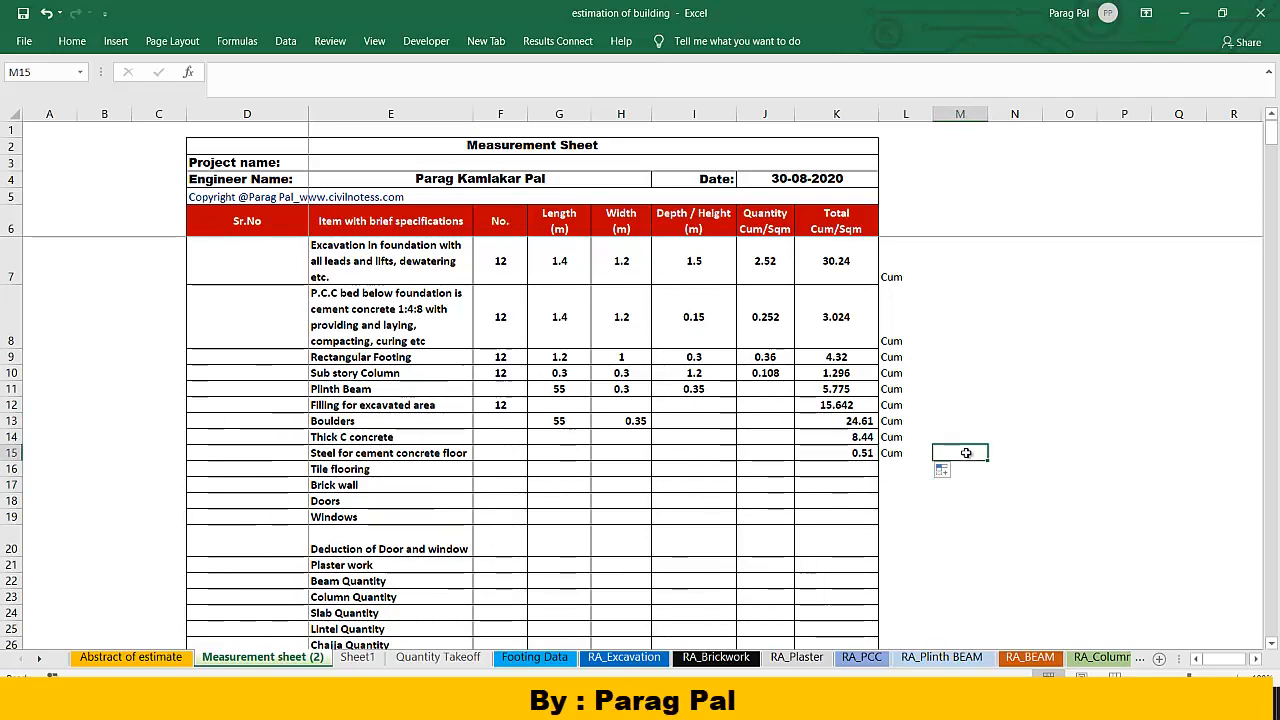
type("A")
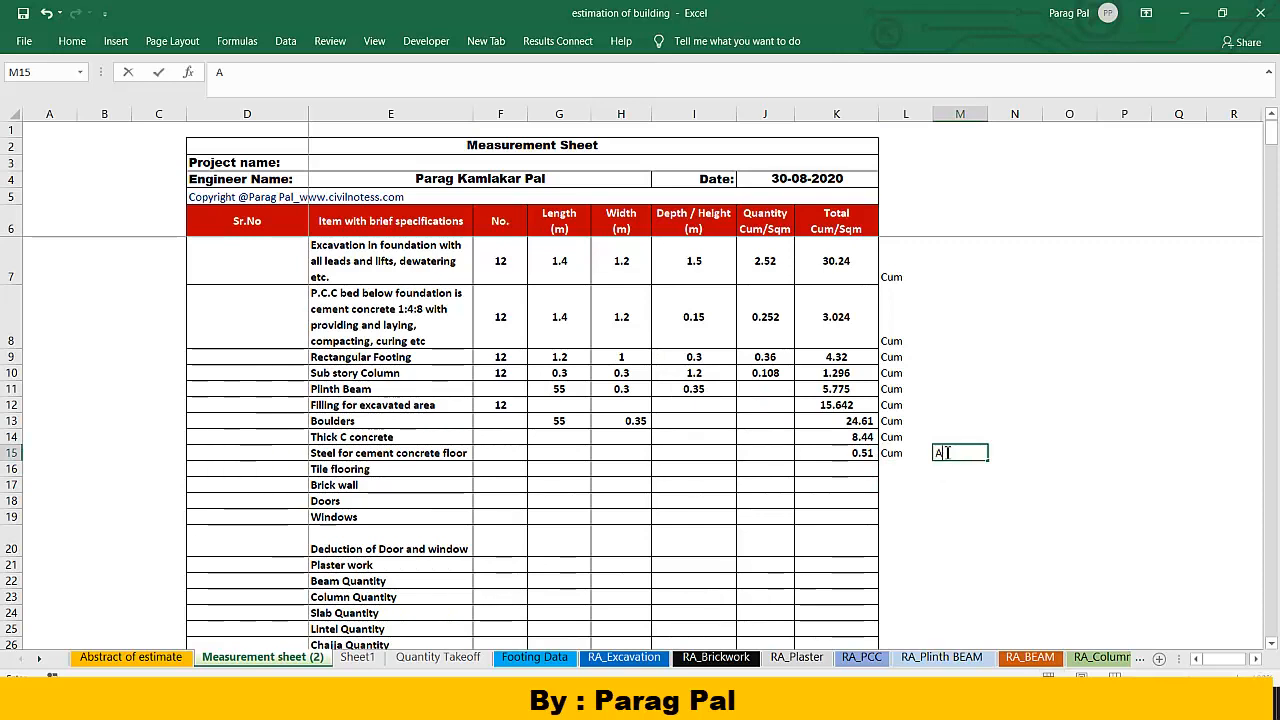
type("rea of steel")
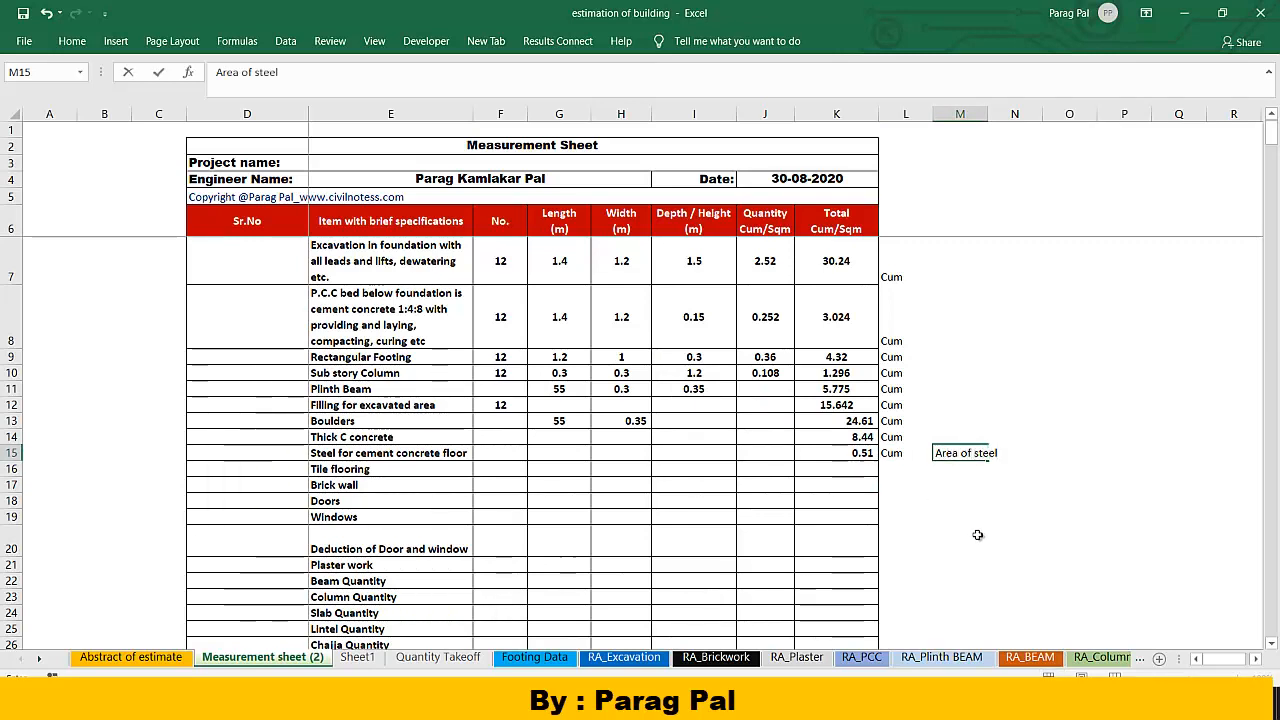
left_click(978, 535)
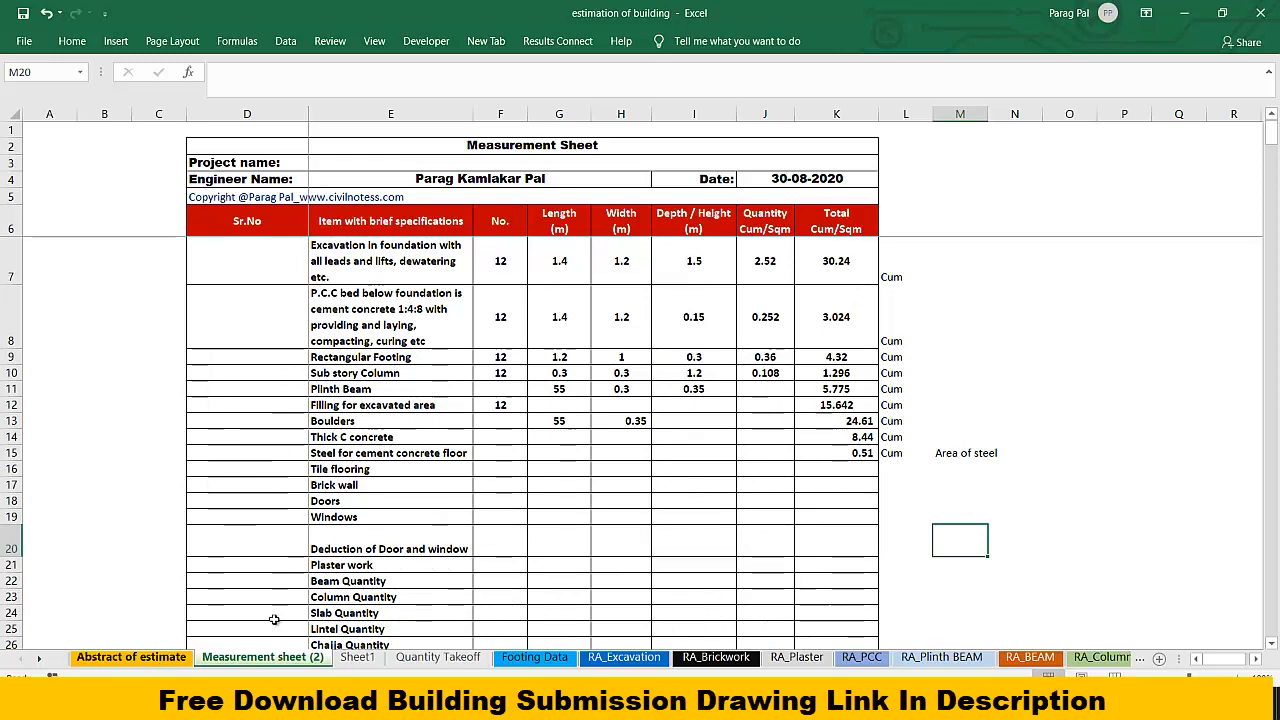
left_click(131, 657)
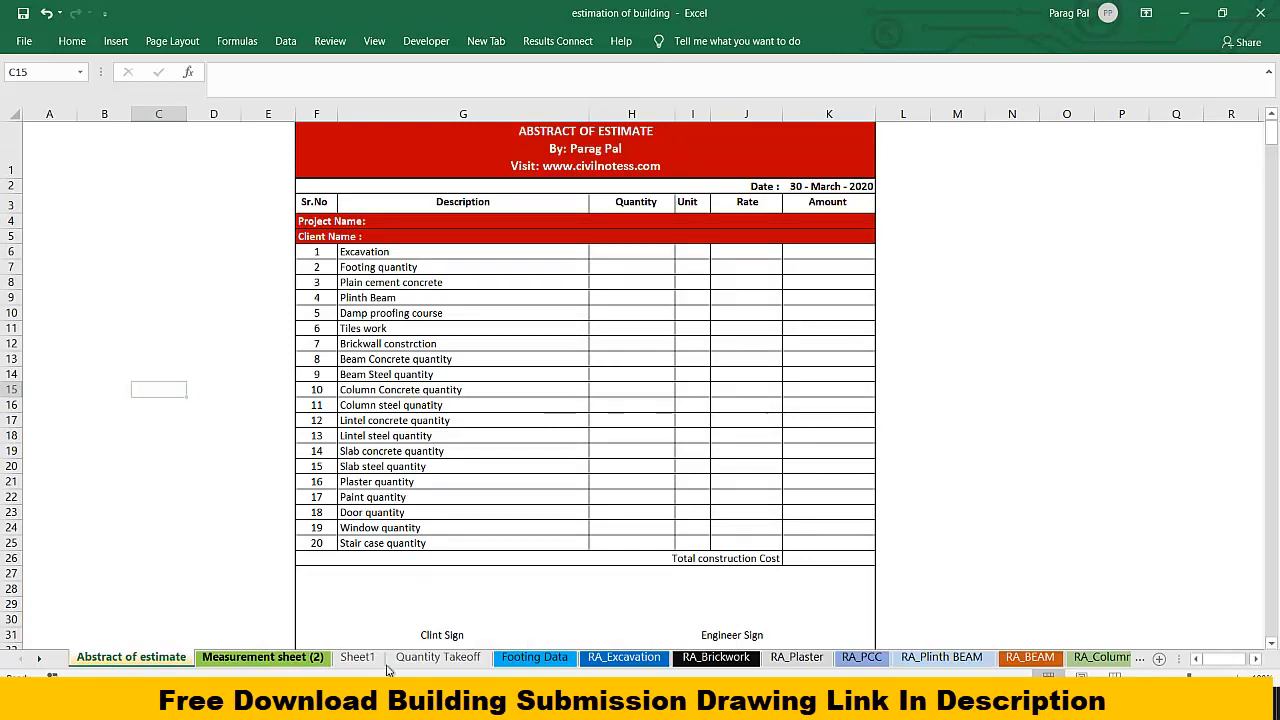
left_click(310, 657)
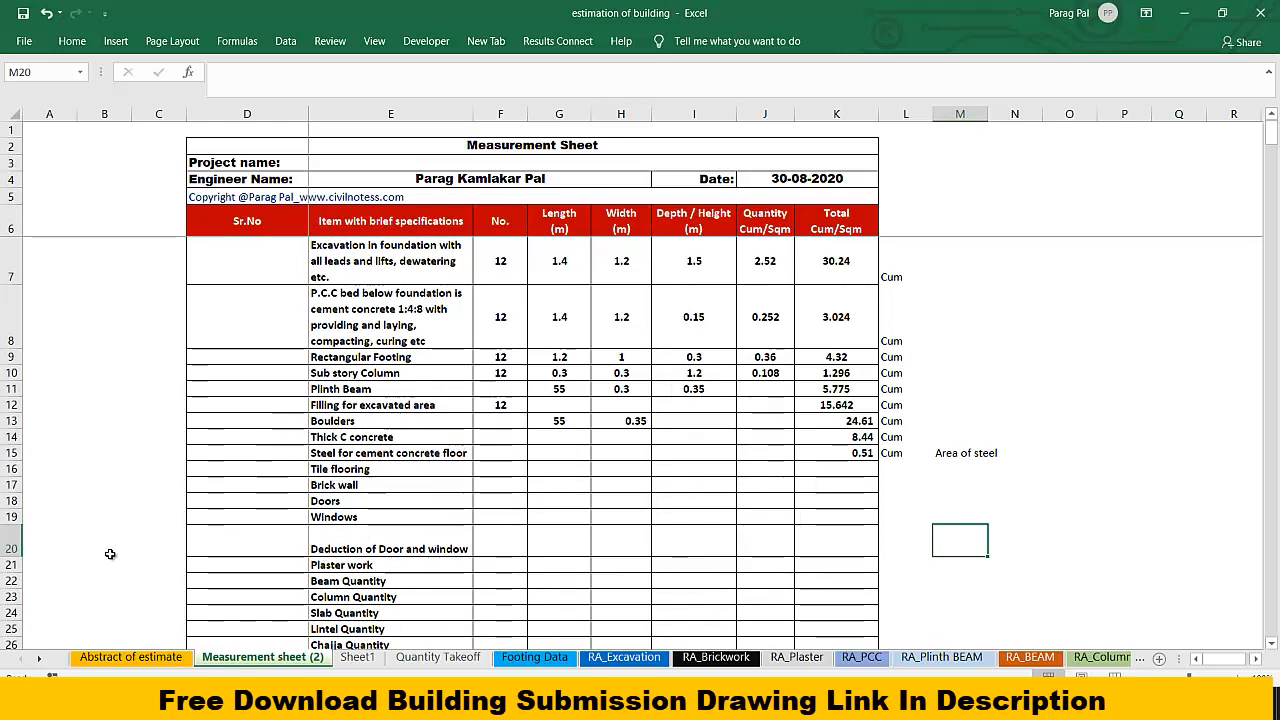
Step: Insert three blank rows above the Tile flooring item, starting at row 16
left_click(310, 470)
left_click(12, 469)
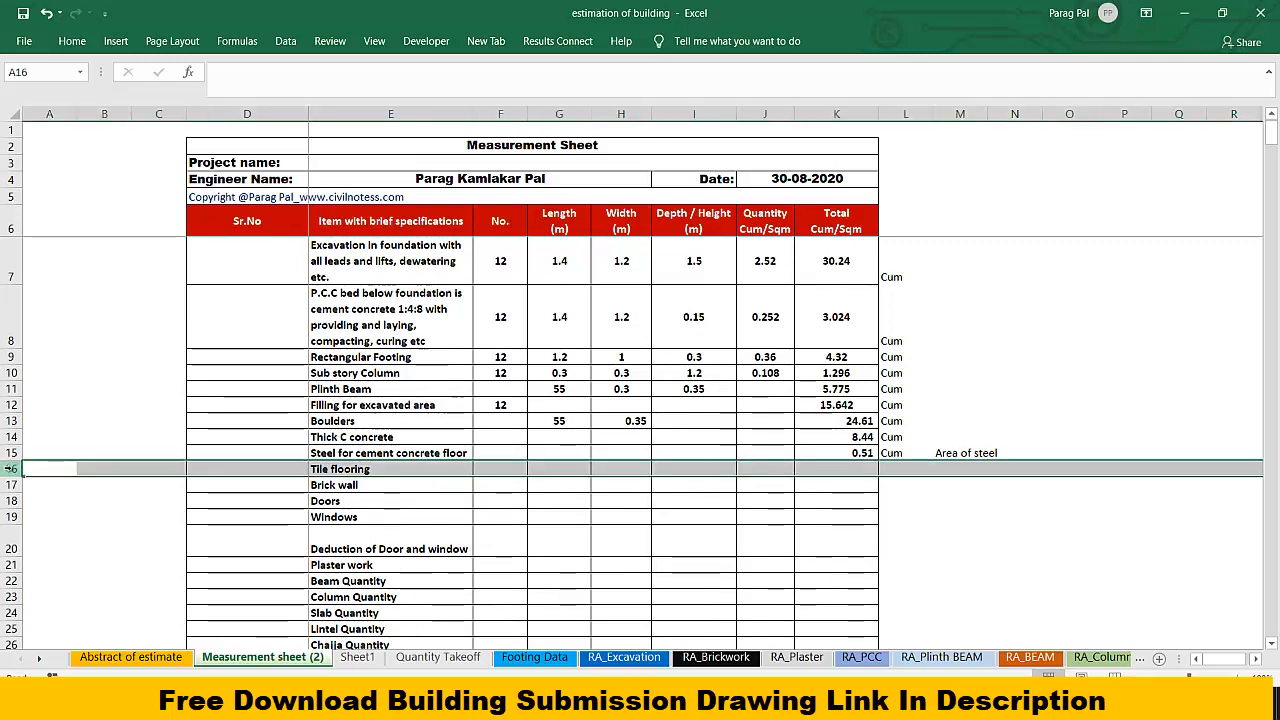
right_click(12, 470)
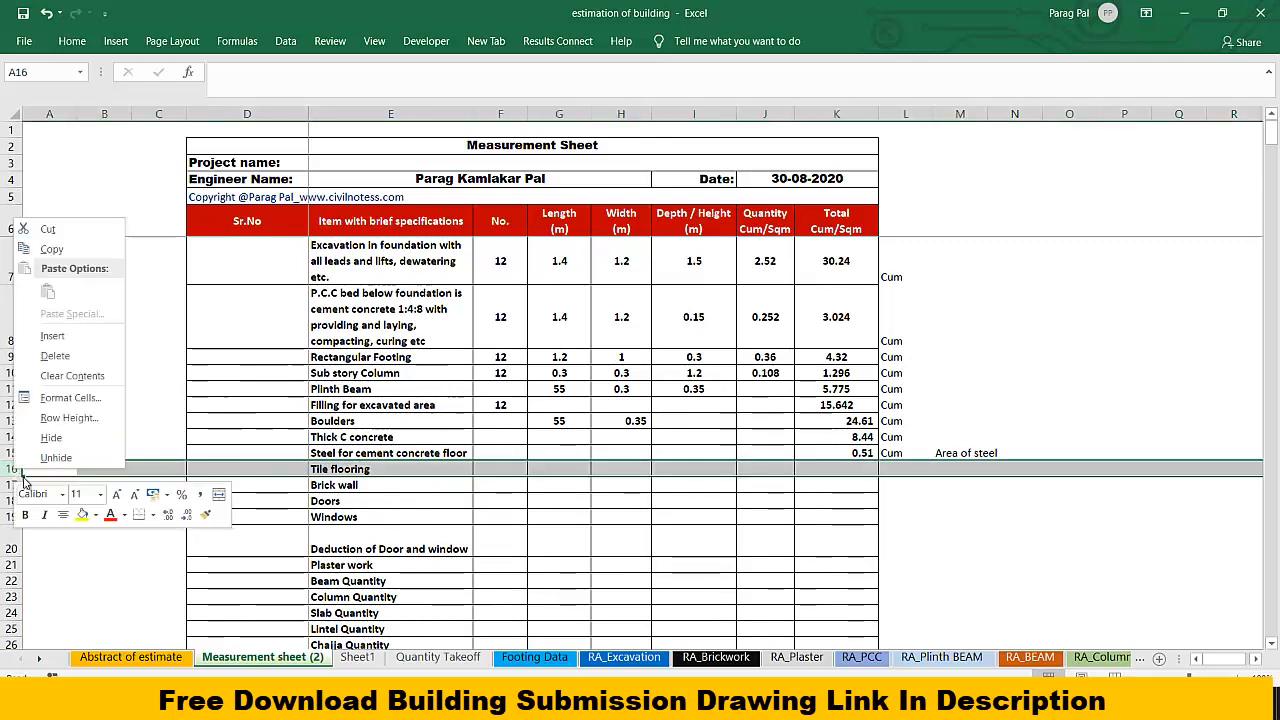
left_click(52, 336)
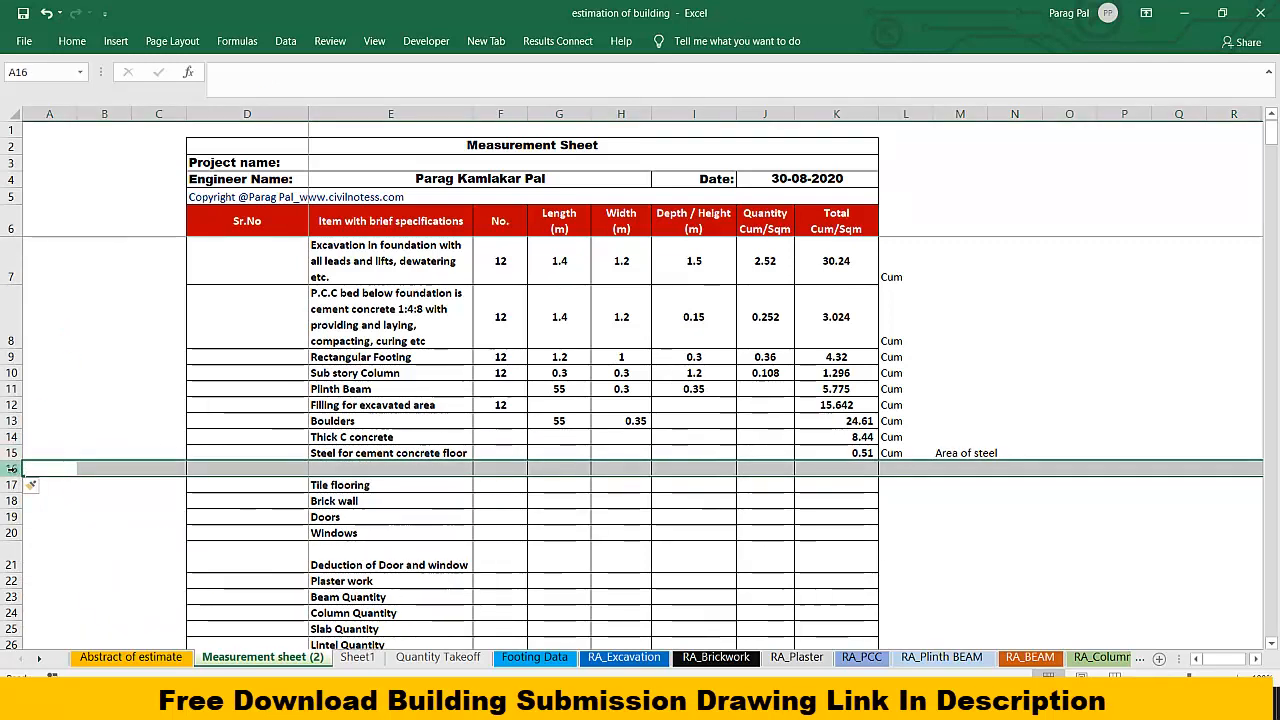
right_click(22, 470)
left_click(53, 337)
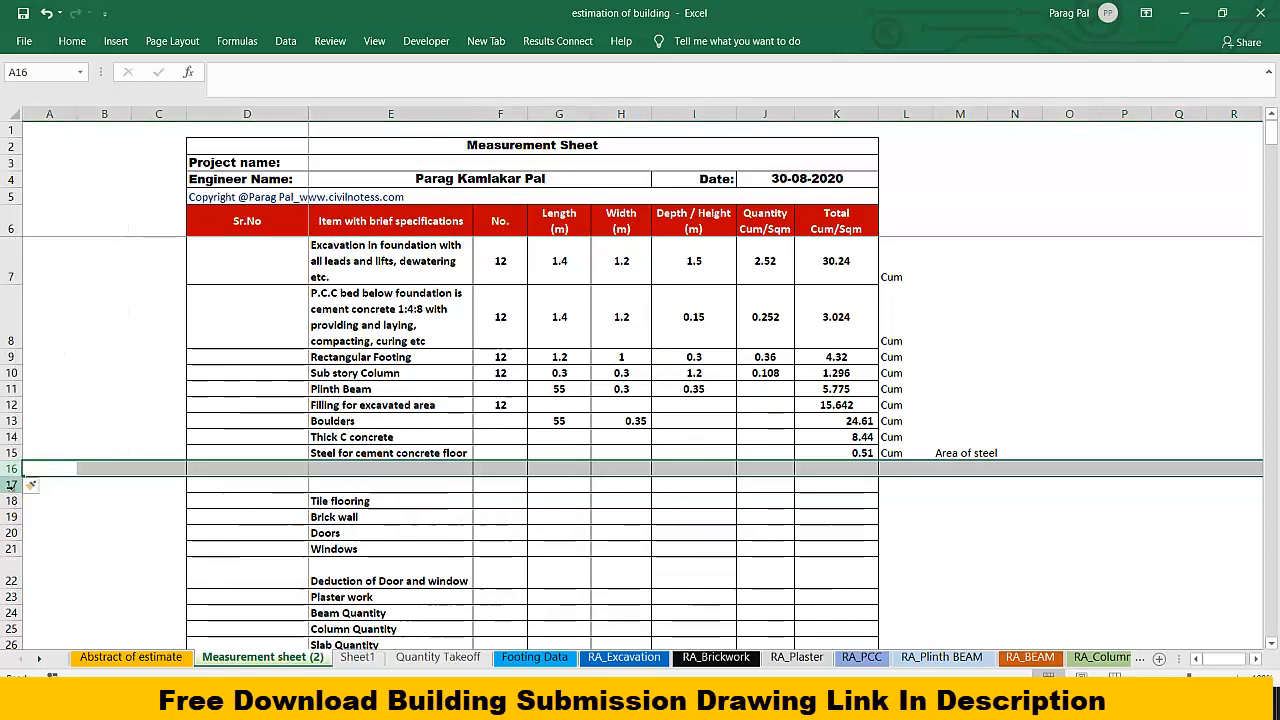
right_click(10, 470)
left_click(53, 337)
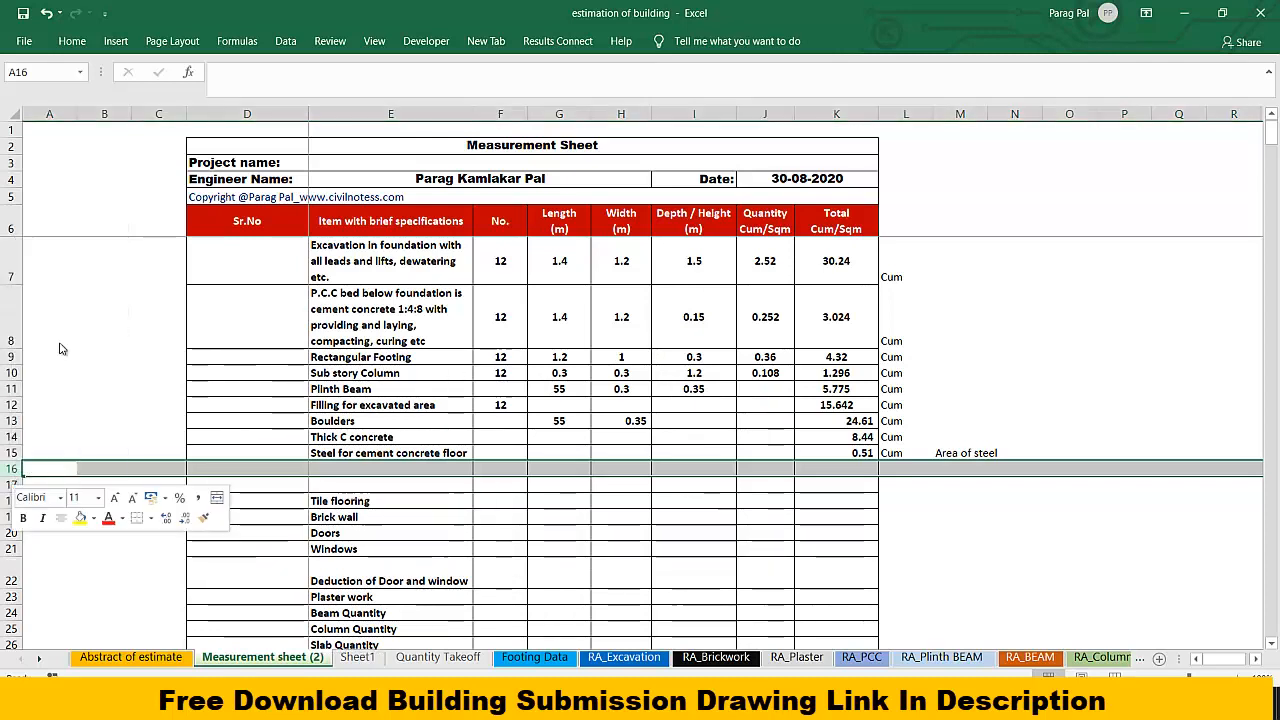
left_click(288, 514)
left_click(393, 467)
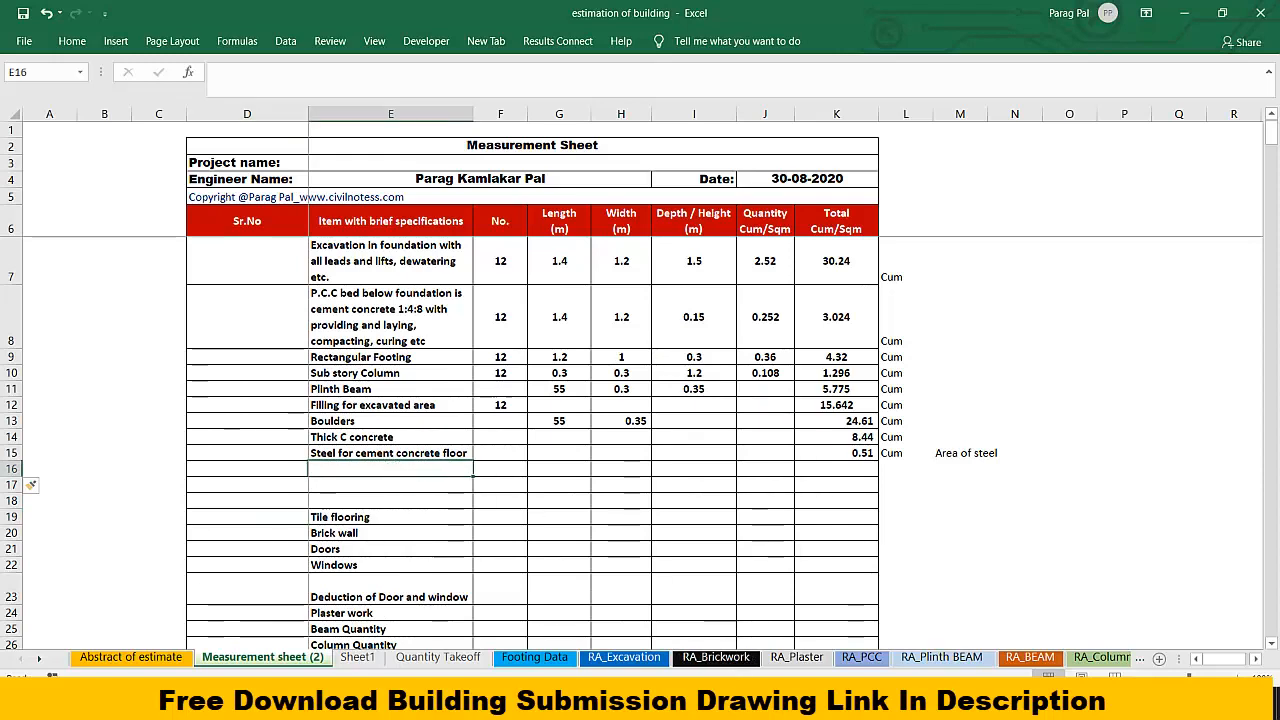
Step: Switch to Revit and examine the columns, roof-level beams and floor slab between Level 1 and Level 2 in Section 1
left_click(722, 706)
scroll(703, 626, "down", 4)
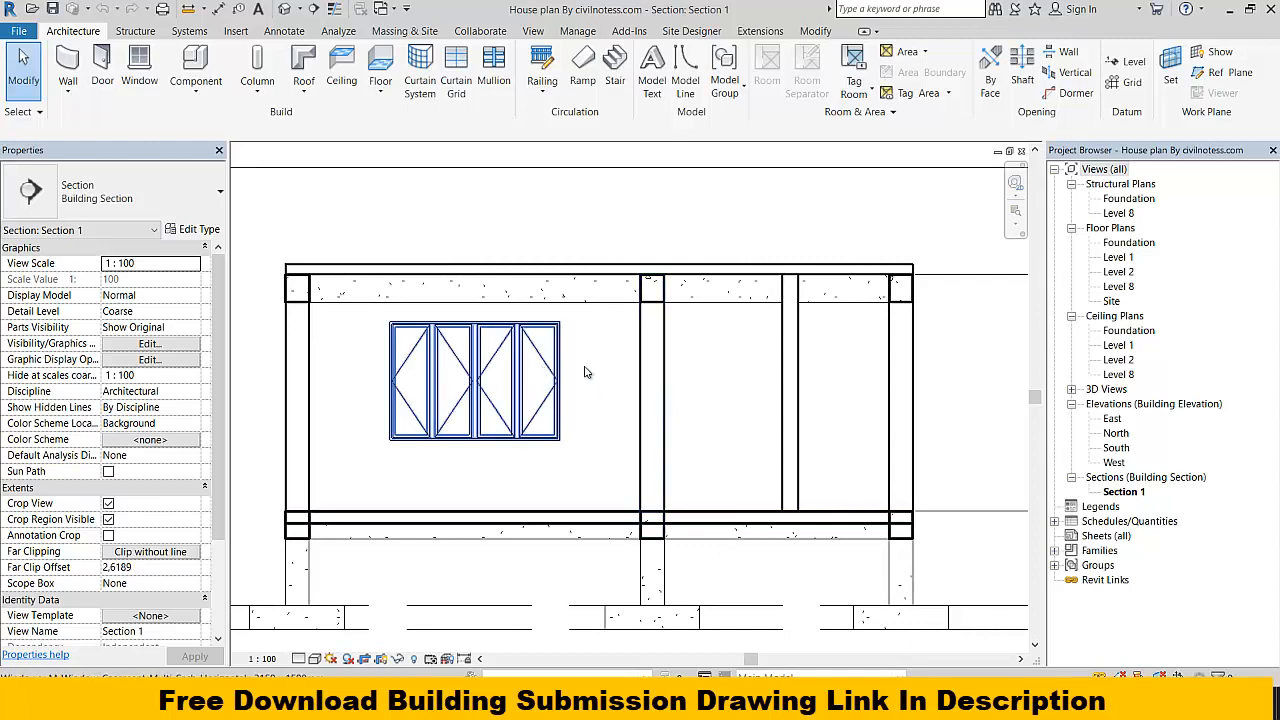
left_click_drag(699, 390, 521, 399)
scroll(738, 312, "up", 5)
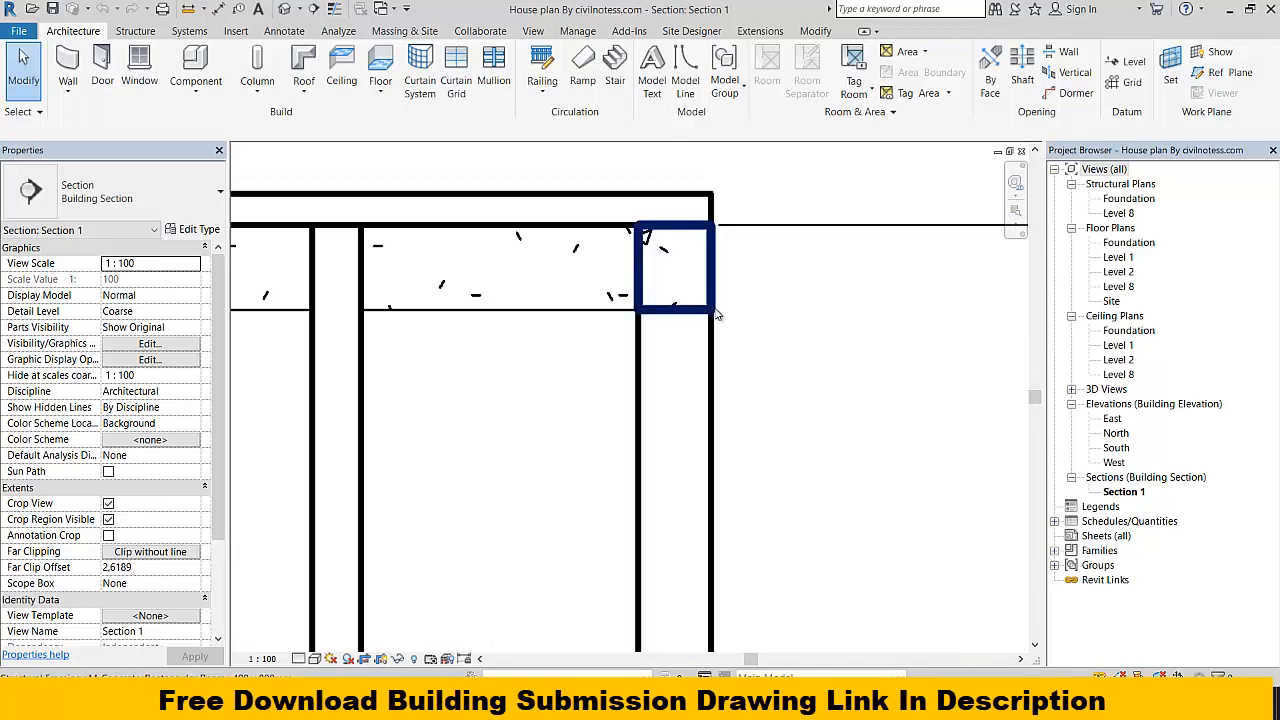
scroll(718, 318, "down", 3)
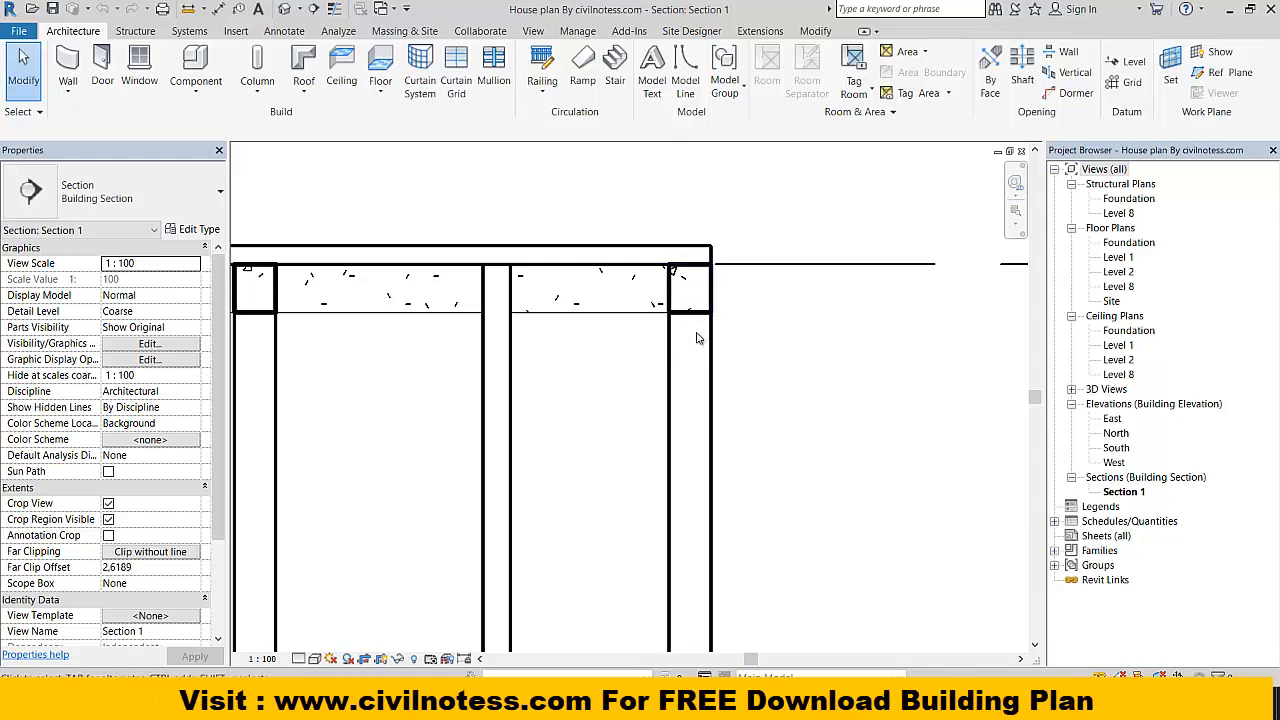
scroll(647, 362, "down", 1)
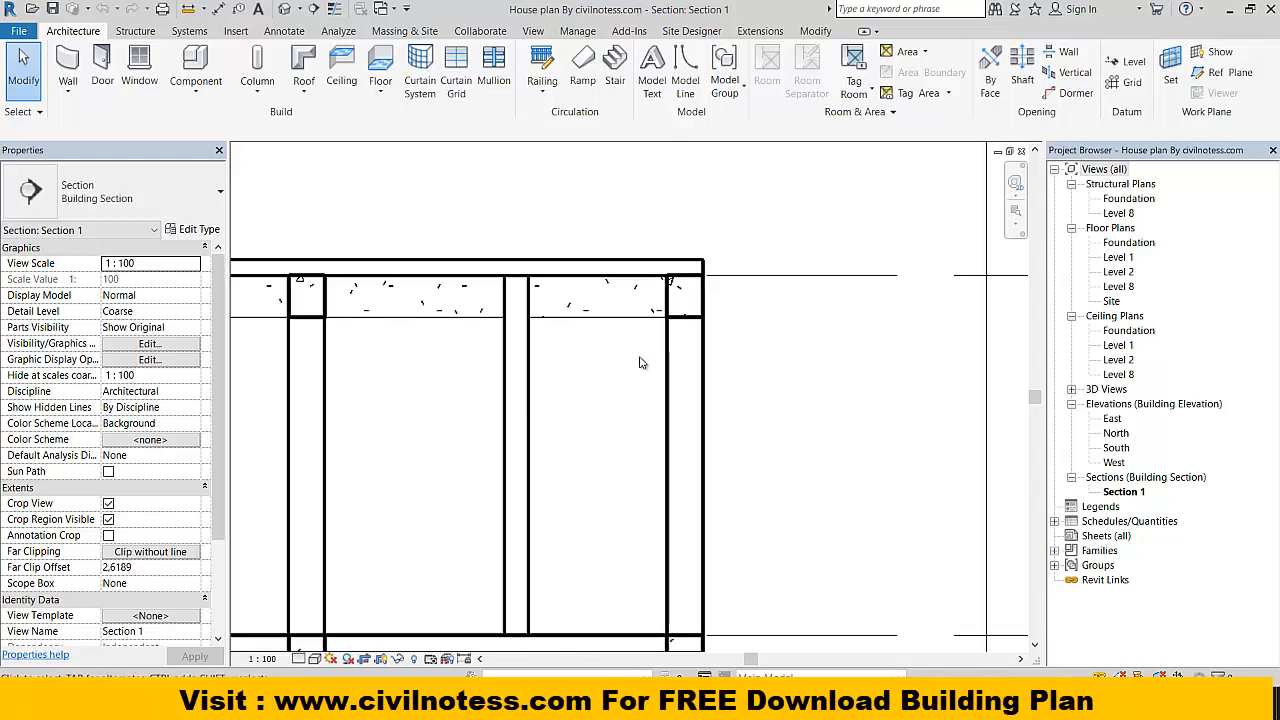
left_click_drag(640, 361, 682, 361)
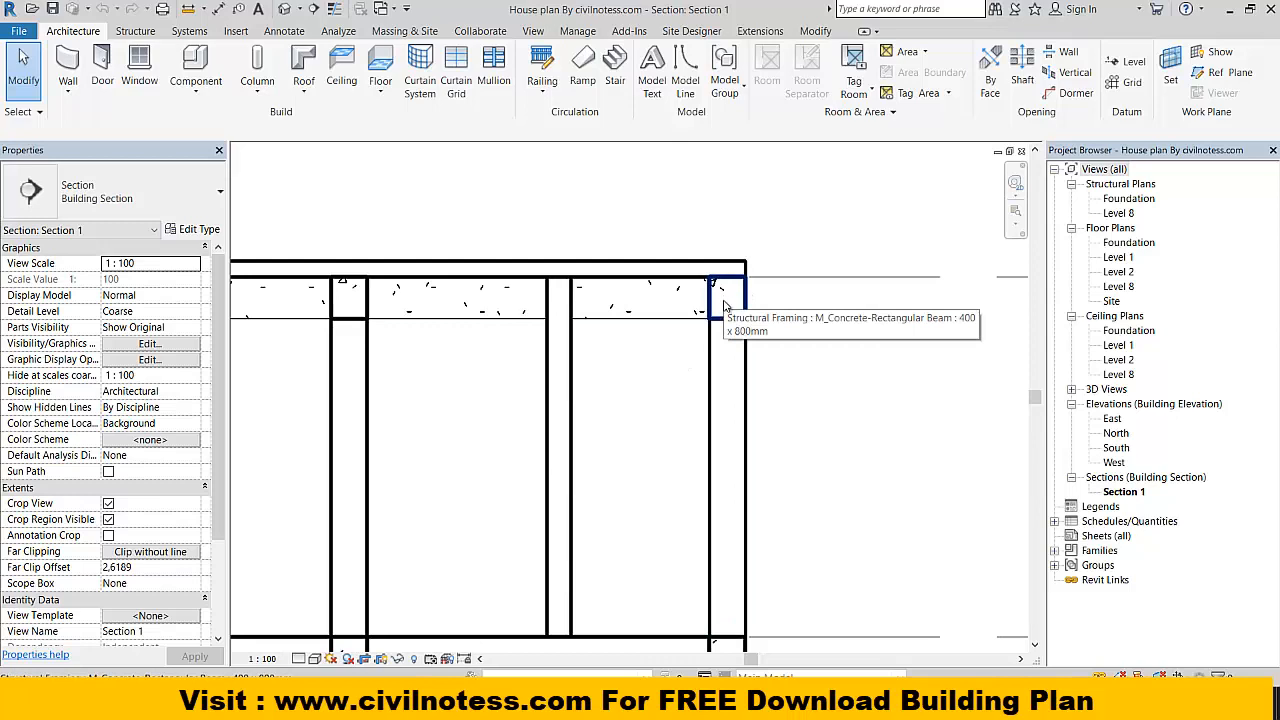
scroll(708, 338, "down", 4)
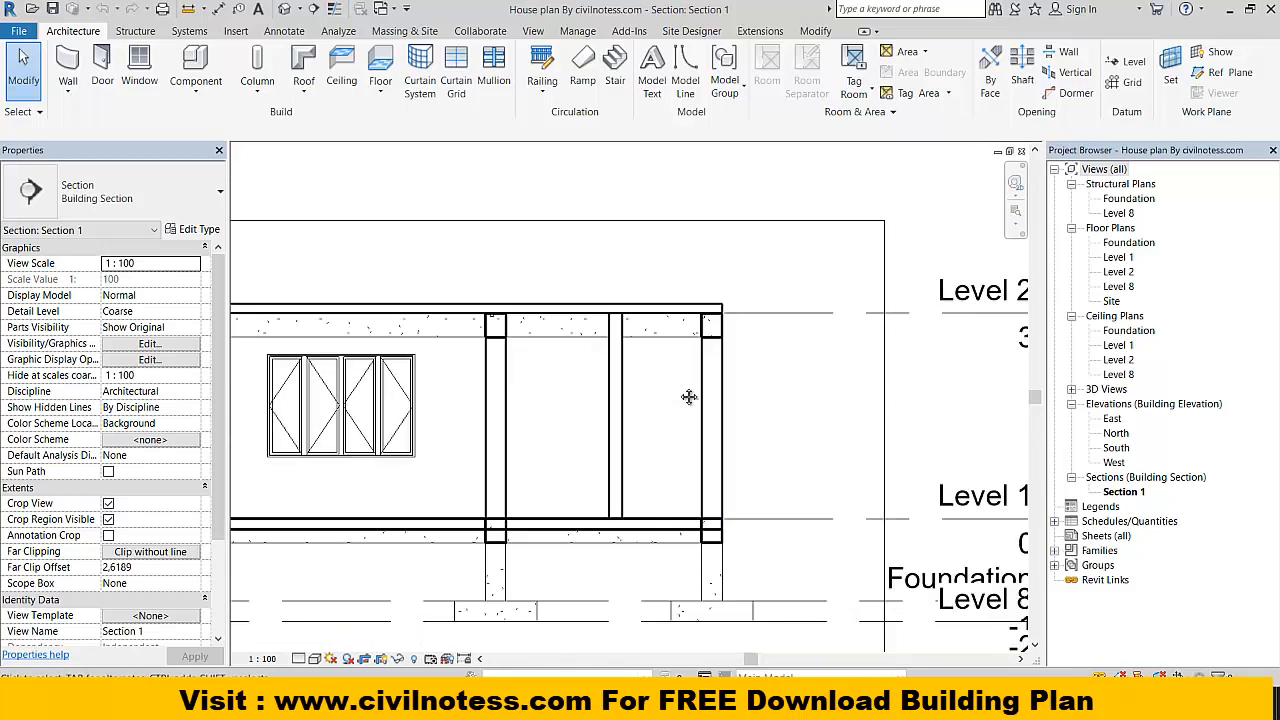
left_click_drag(689, 397, 766, 371)
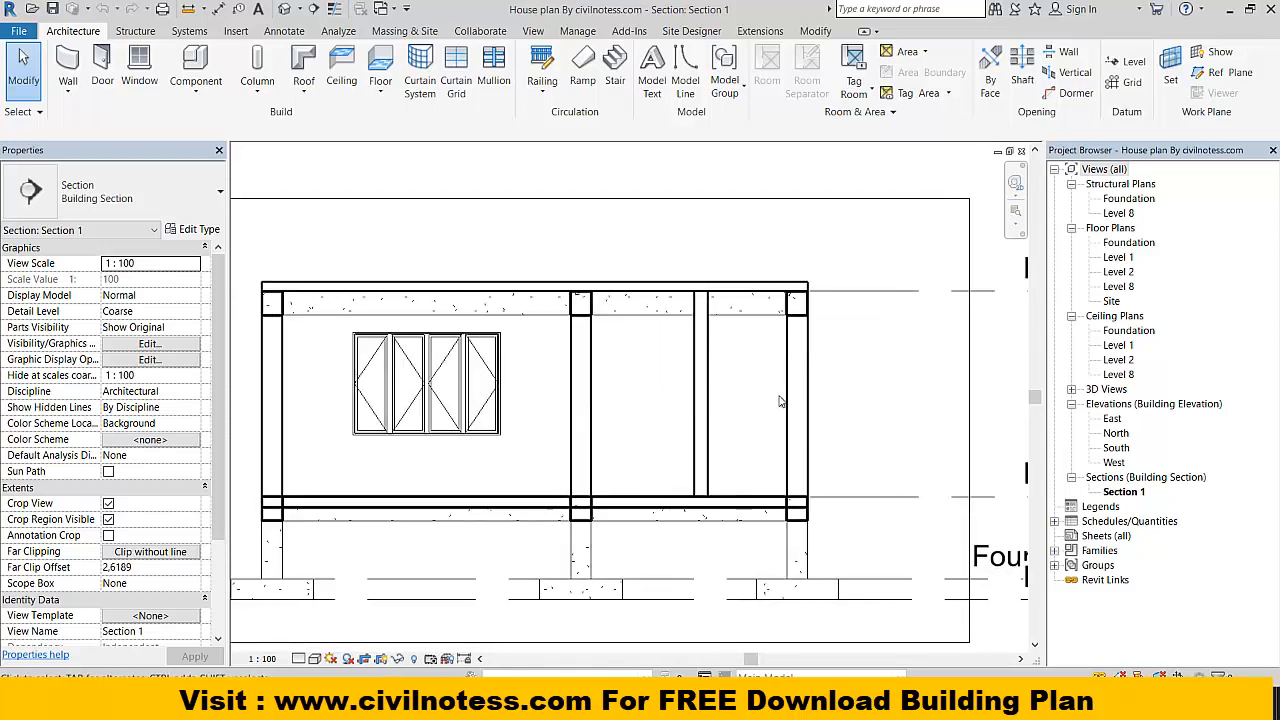
scroll(790, 480, "up", 5)
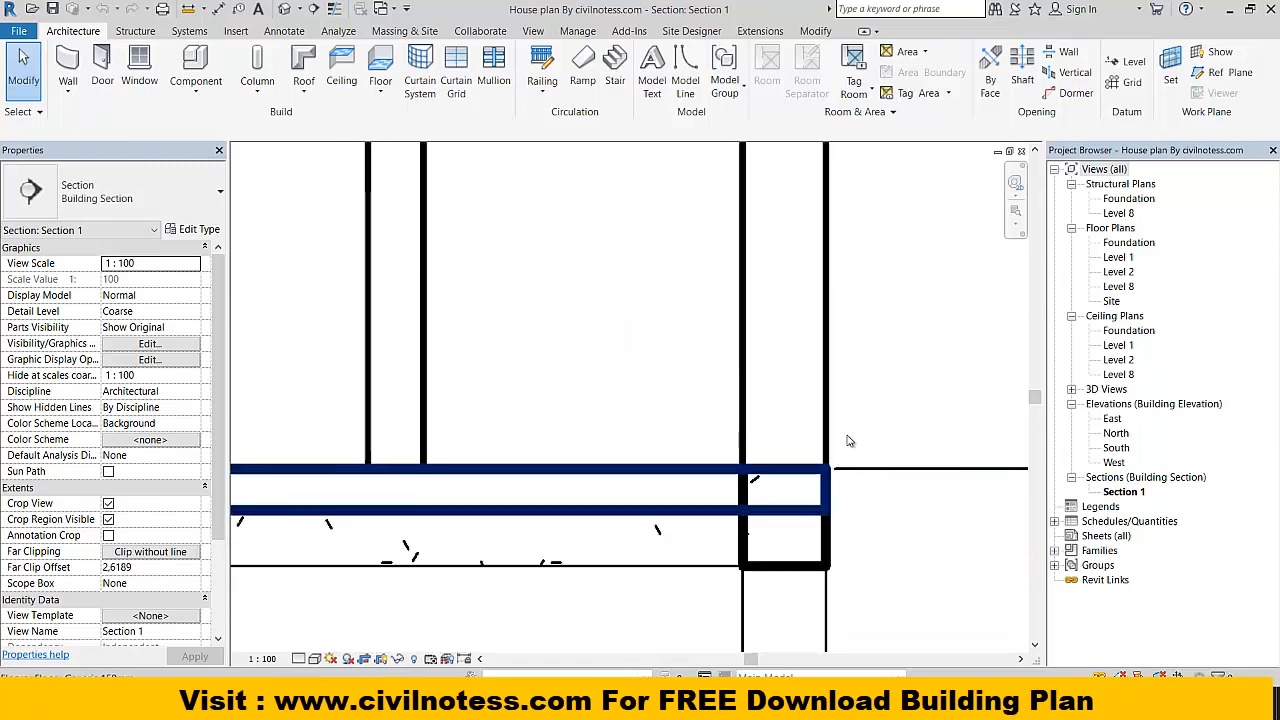
scroll(849, 441, "down", 4)
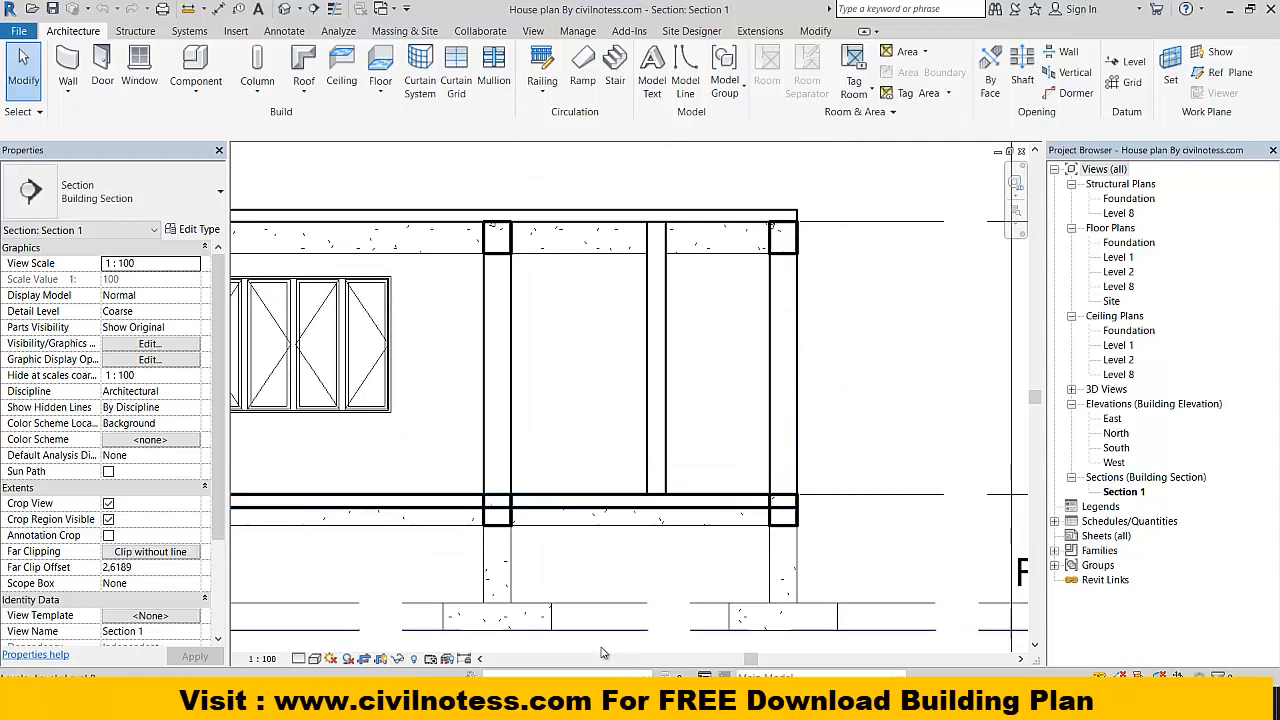
Step: Switch to Excel and enter the item "Ground Story Column Quantity" in cell E16, below the floor steel item
left_click(410, 706)
left_click(391, 499)
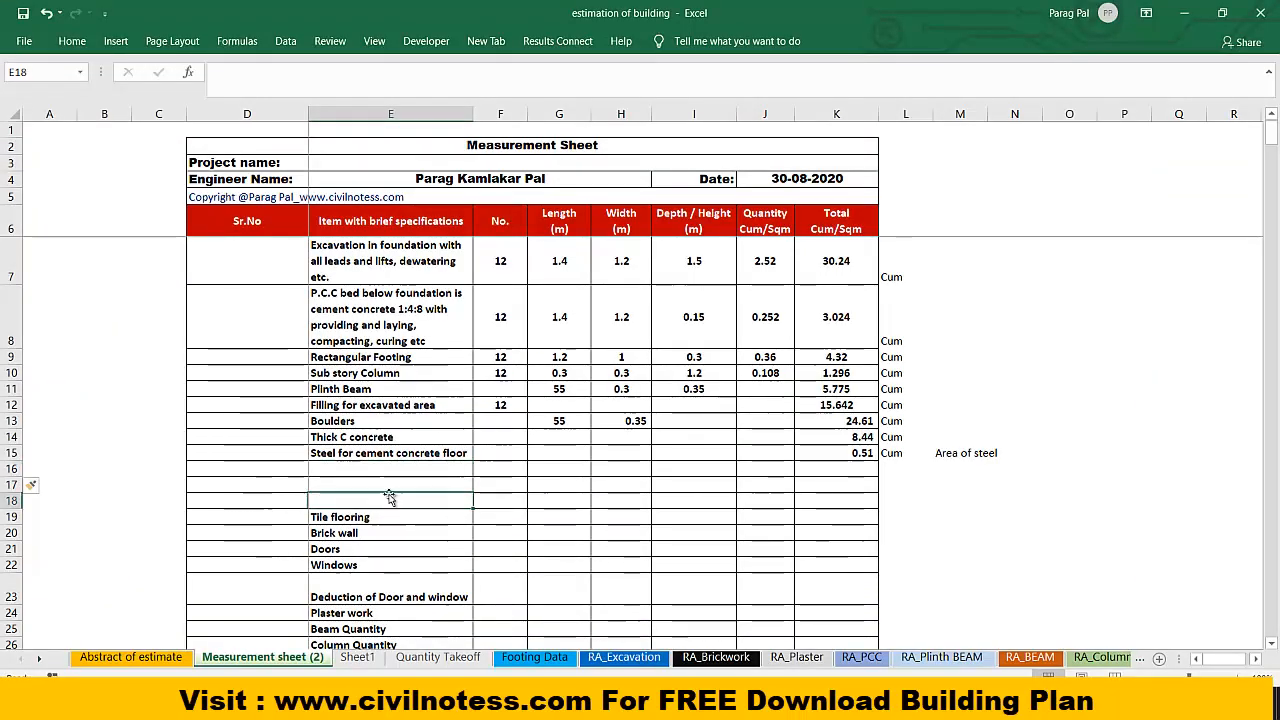
left_click(388, 471)
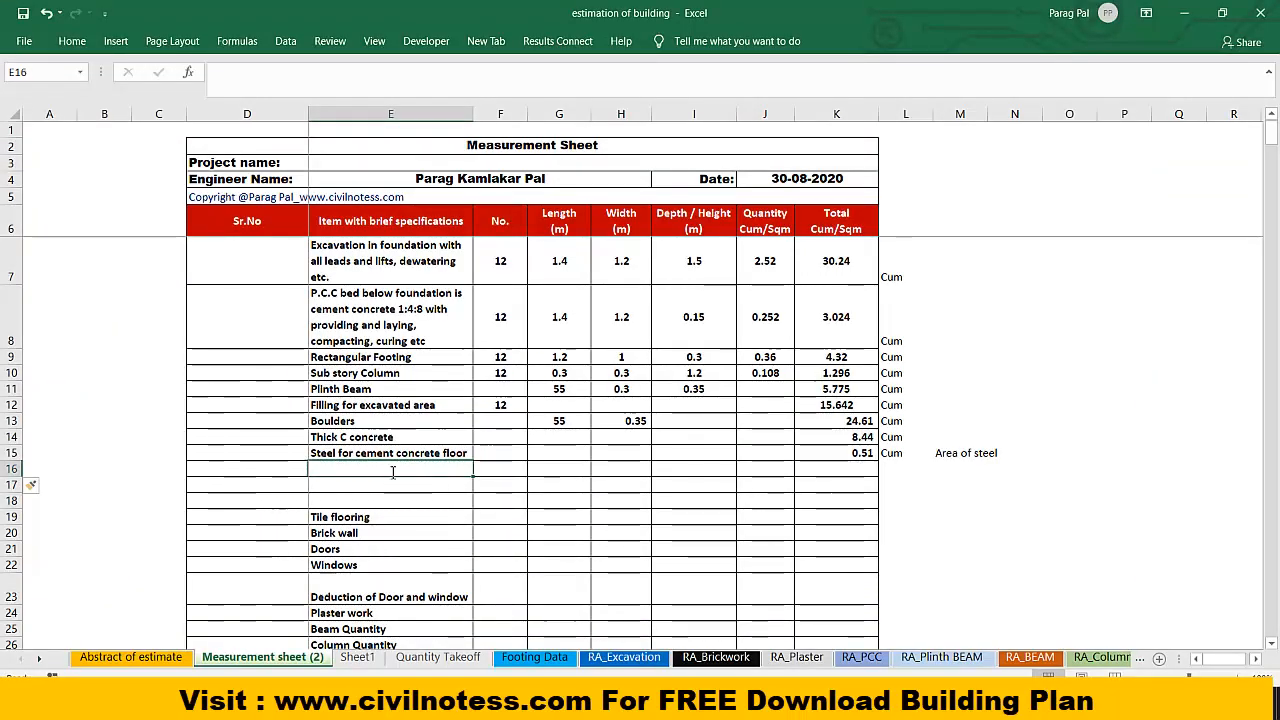
type("Ground")
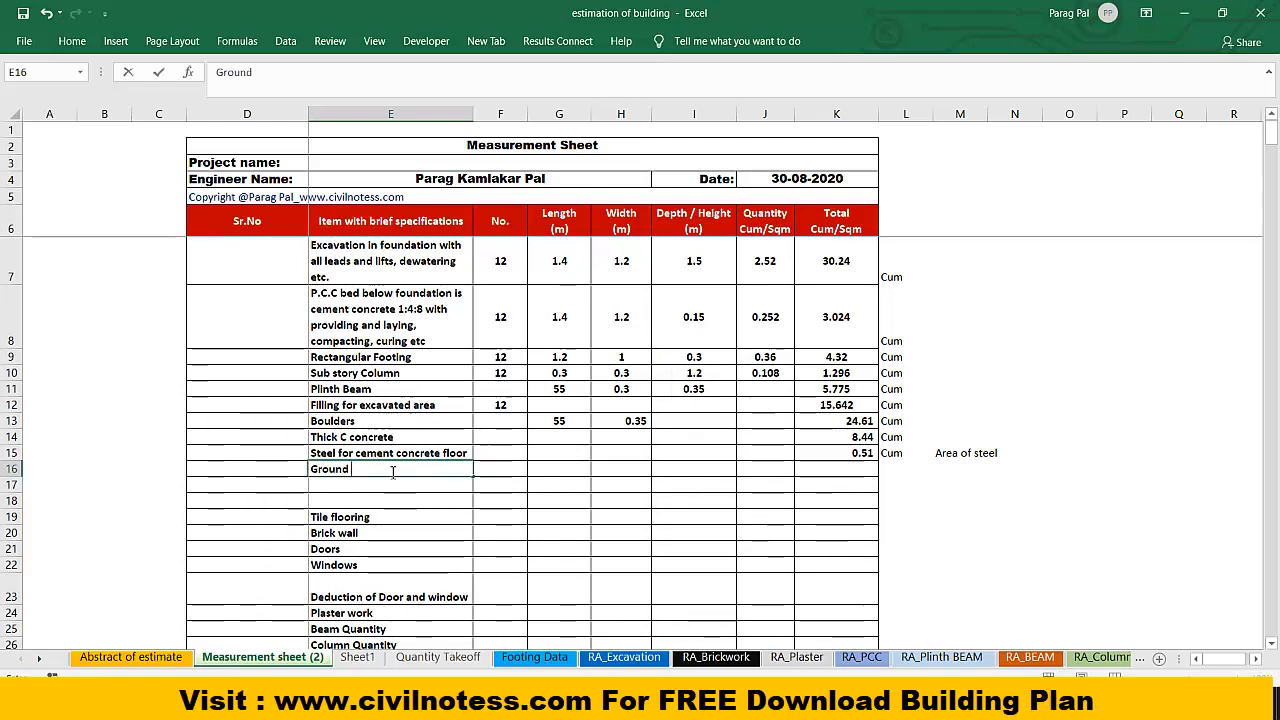
type(" Story")
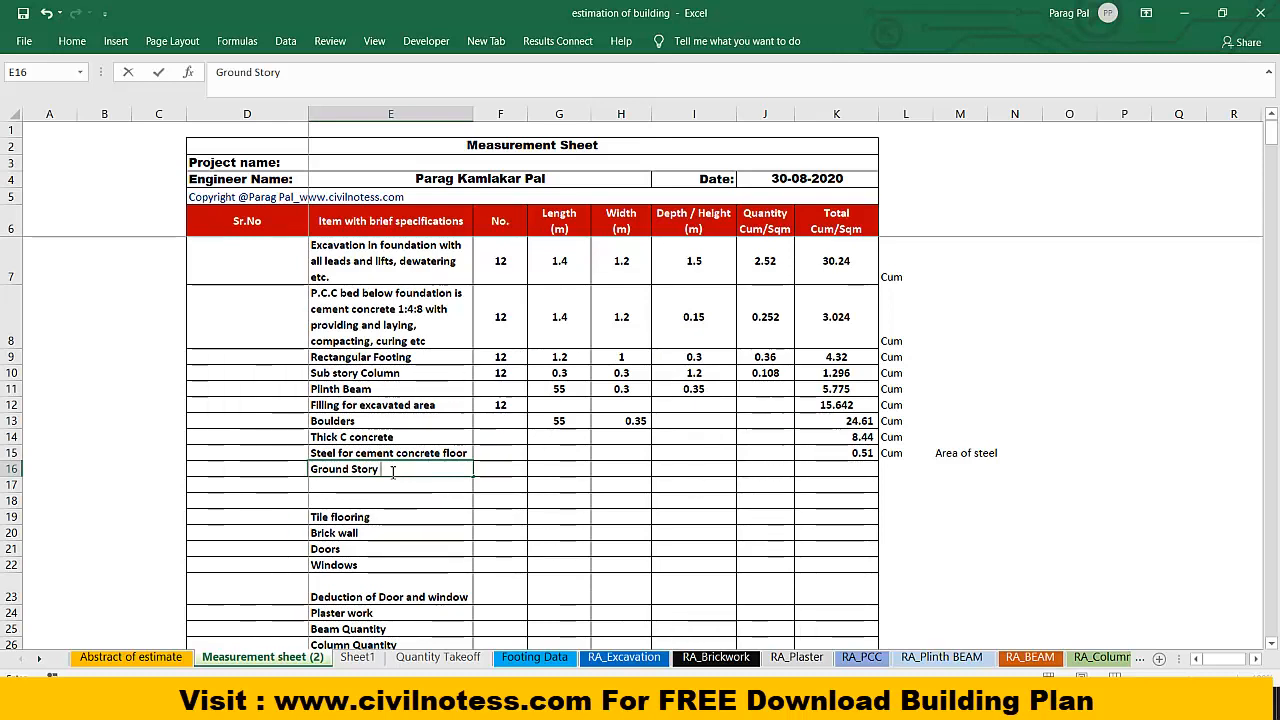
type("Q")
key("BackSpace")
type("Column")
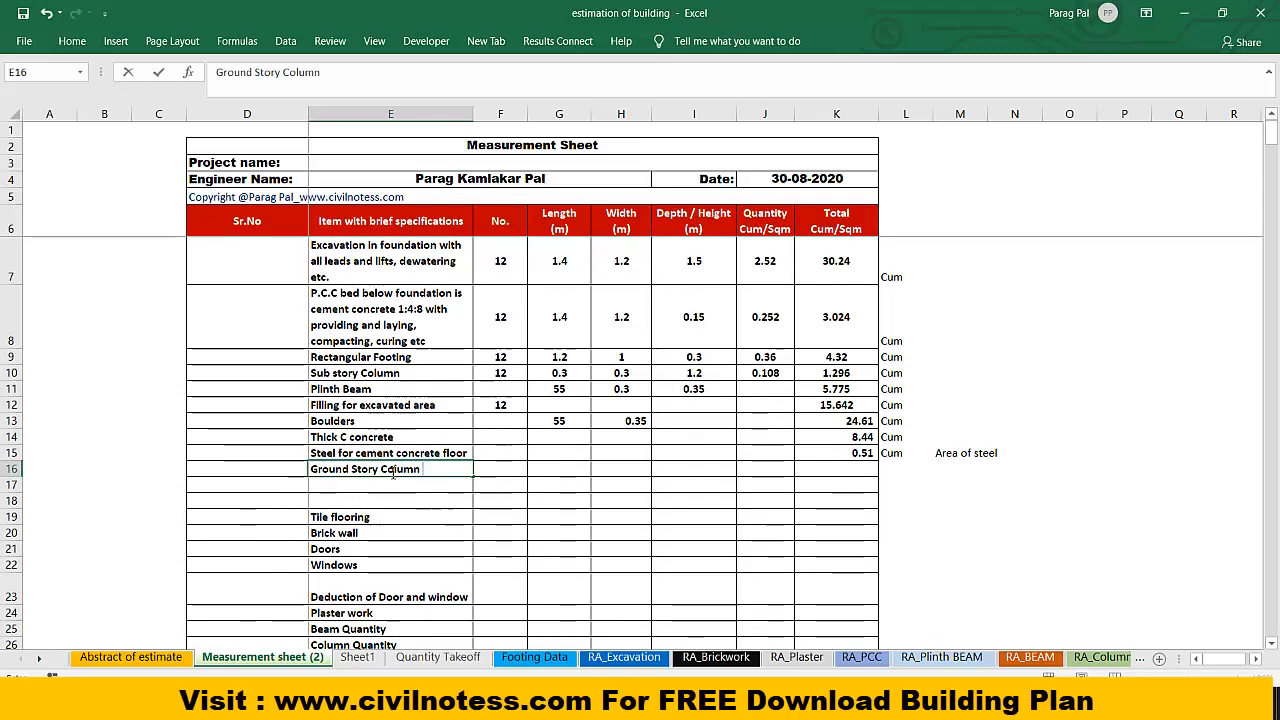
type(" C")
type("Quantity")
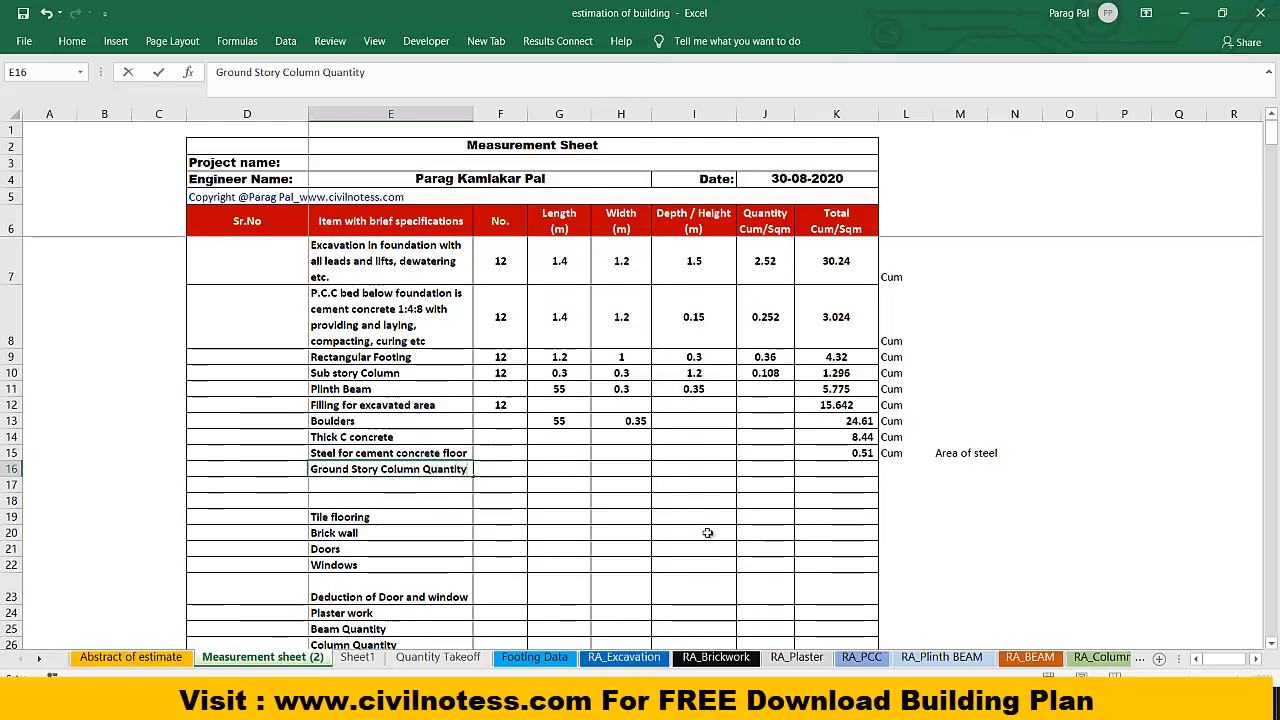
Step: Set the number for Ground Story Column Quantity in F16 with a reference to the Sub story Column's number in F10
key("Tab")
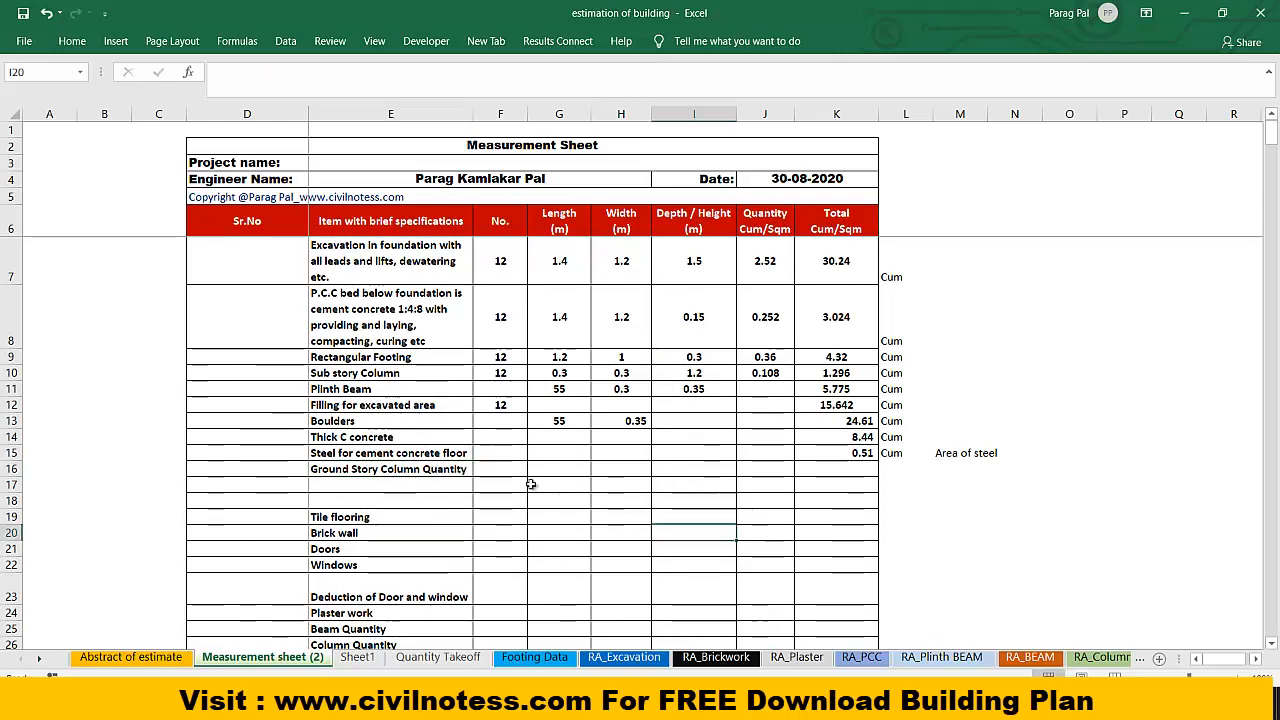
type("=")
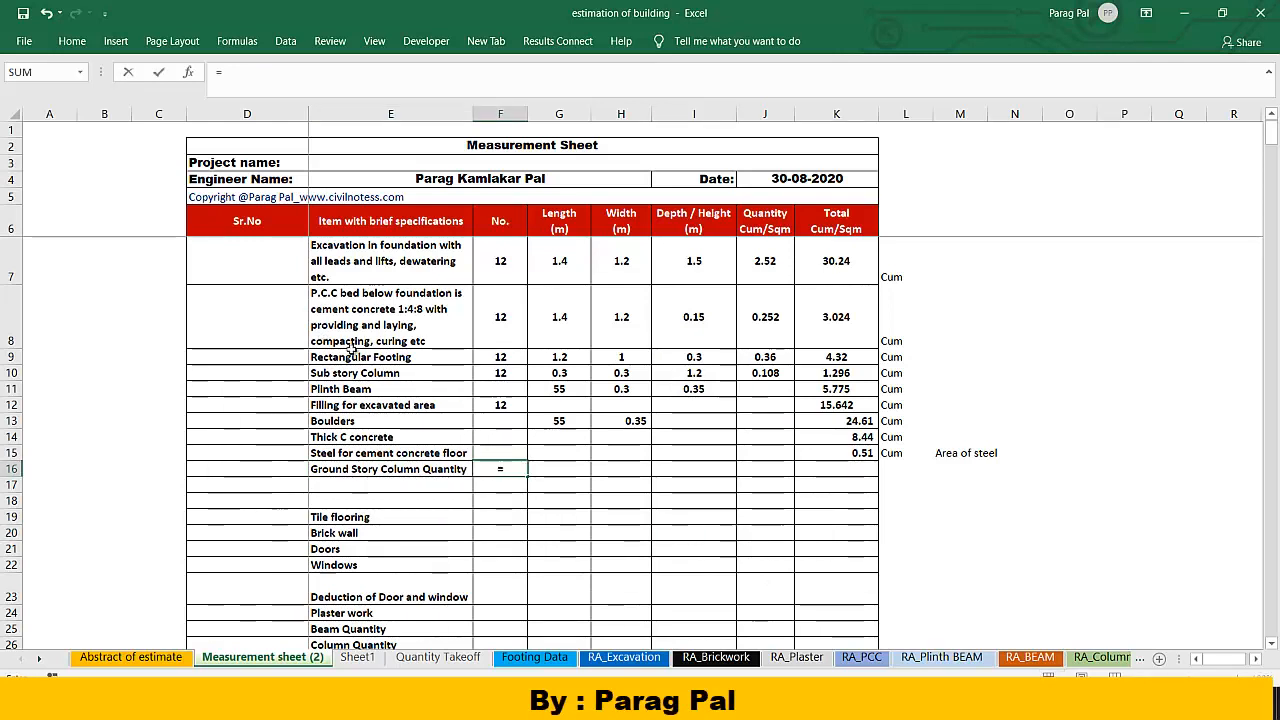
left_click(499, 374)
key("Return")
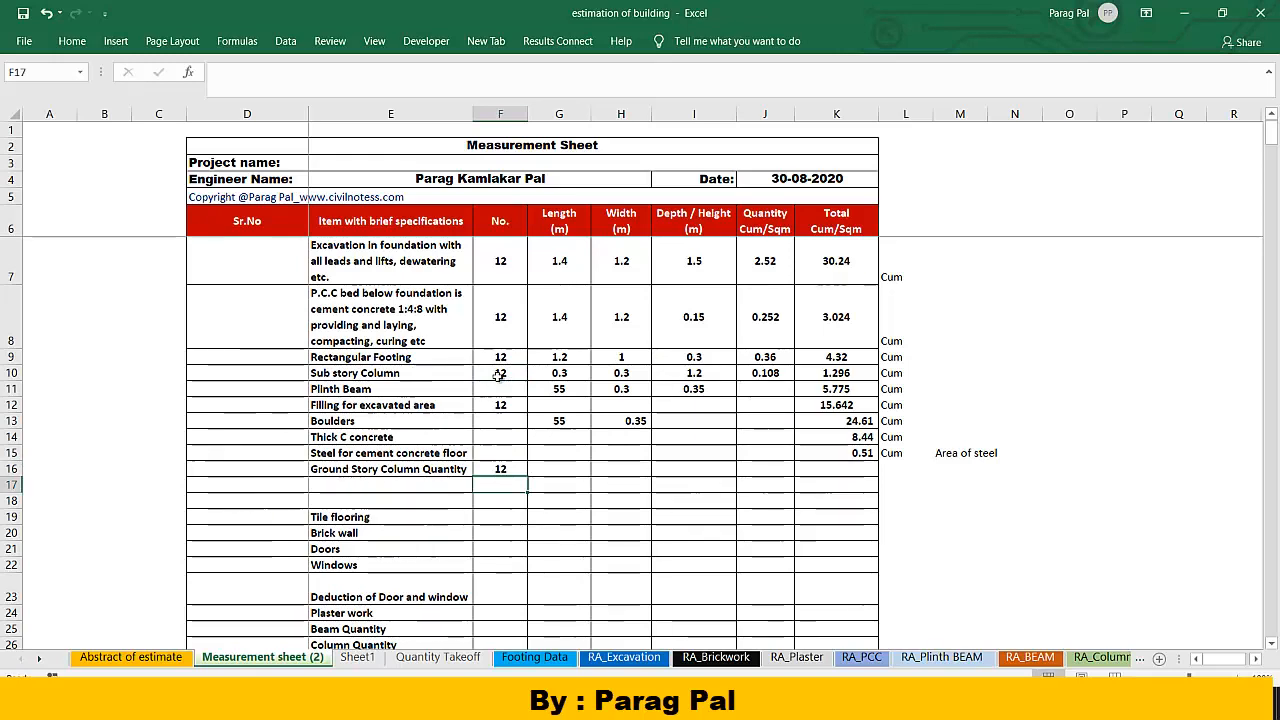
key("Up")
key("Right")
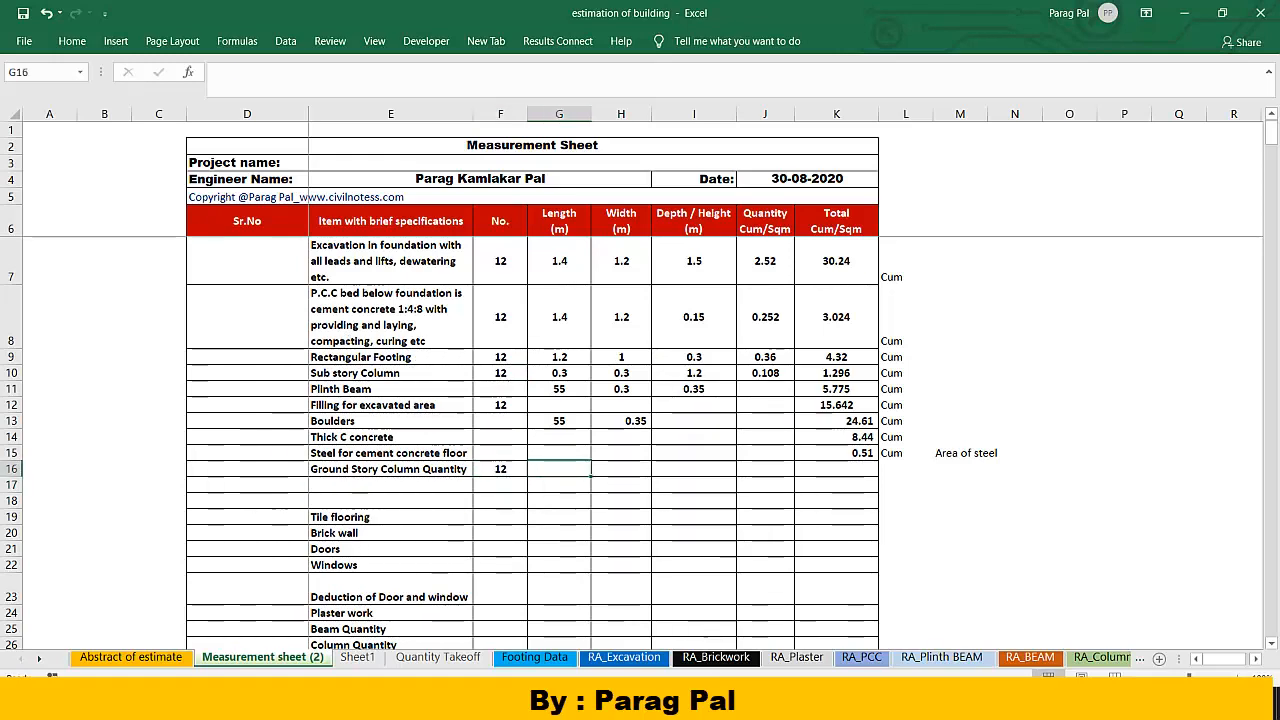
Step: Switch to Revit and measure the outer column's height from the Level 1 floor top to the underside of the roof-level beam in Section 1
key("alt+Tab")
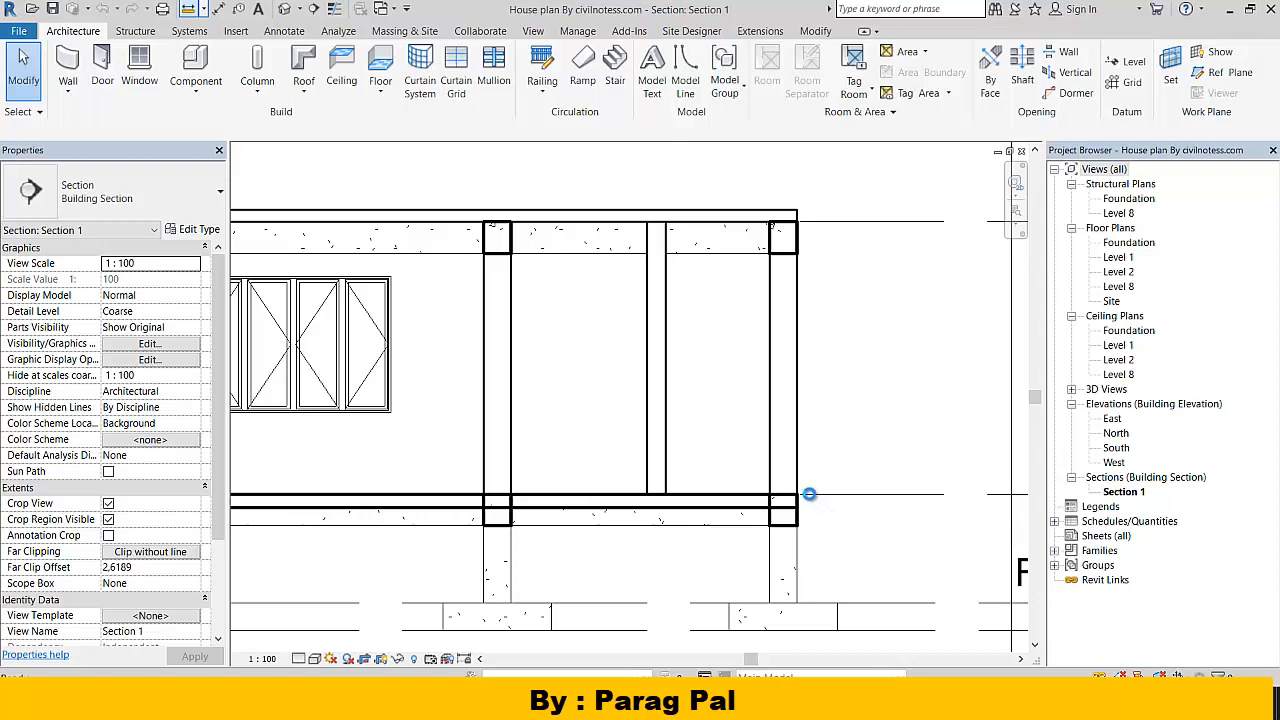
scroll(810, 495, "up", 5)
left_click_drag(815, 489, 705, 543)
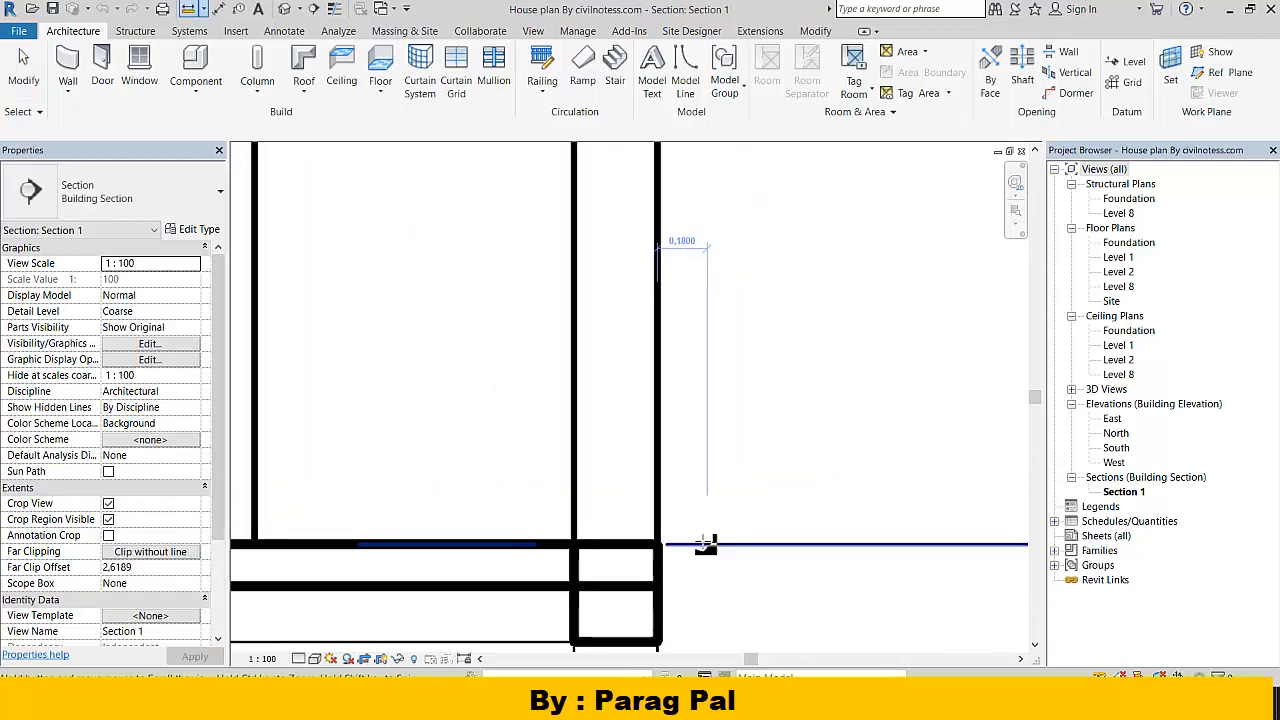
scroll(702, 543, "down", 4)
left_click_drag(781, 467, 708, 469)
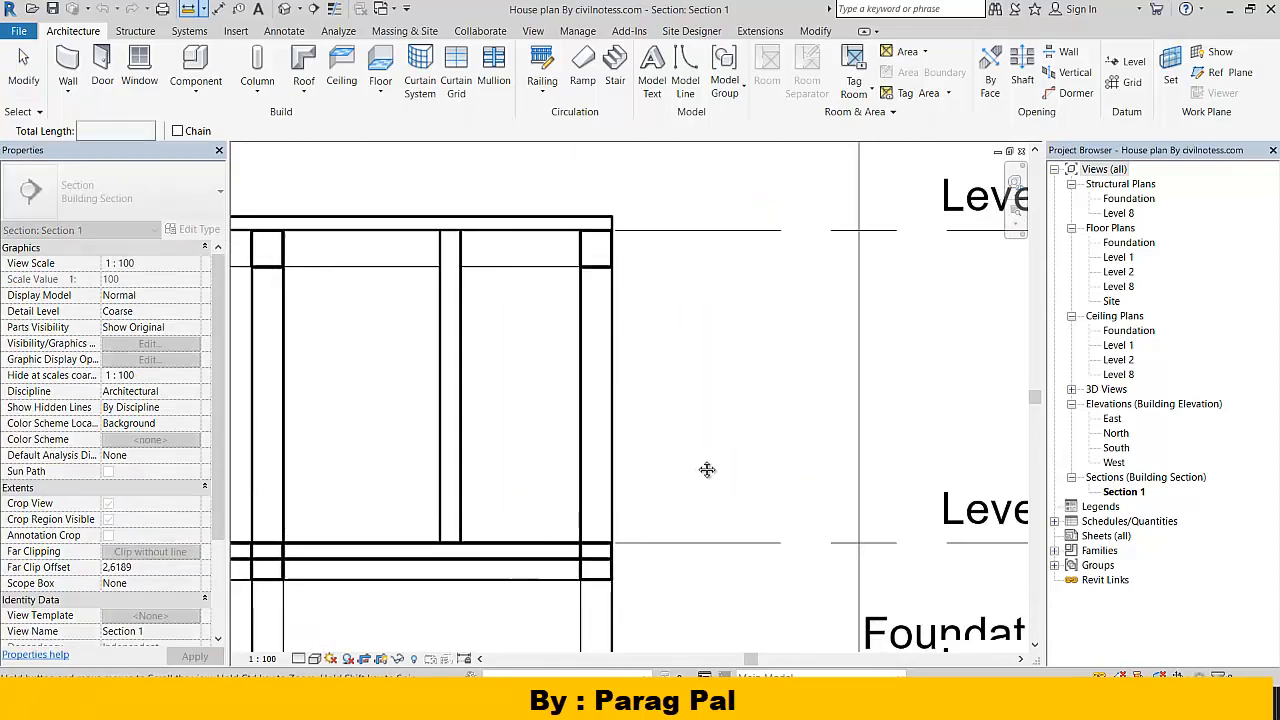
left_click(611, 542)
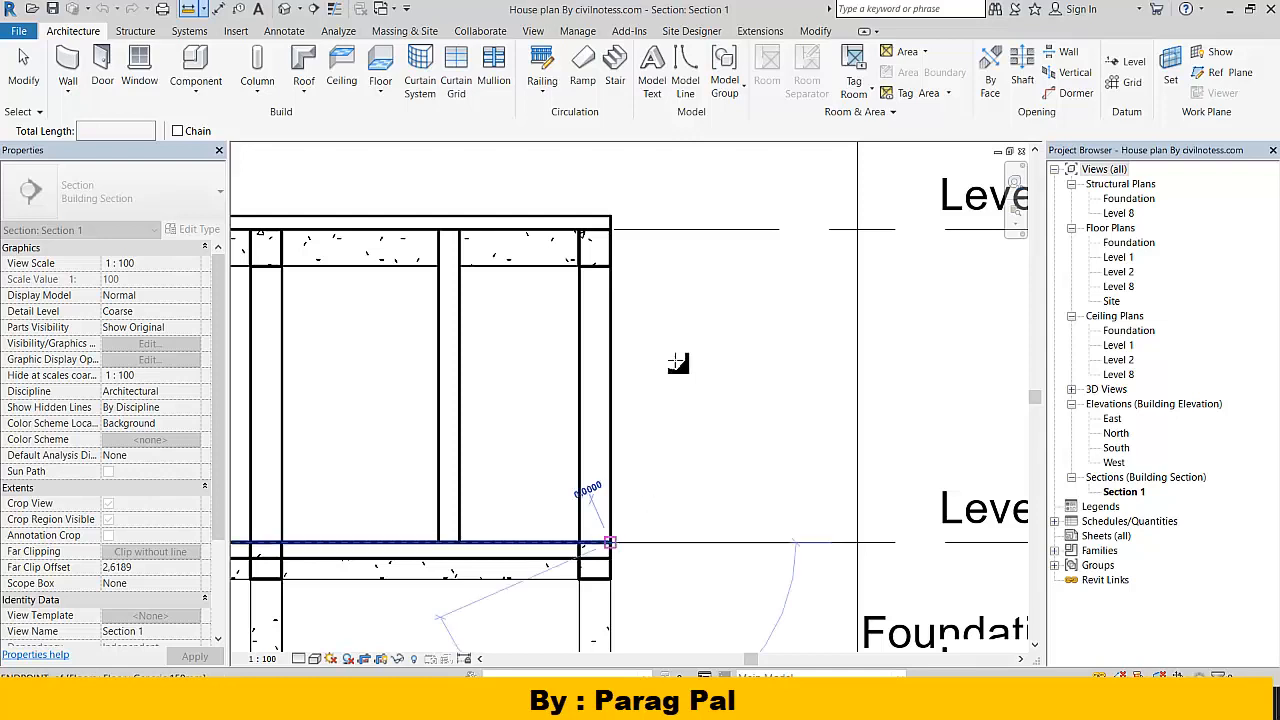
left_click(611, 266)
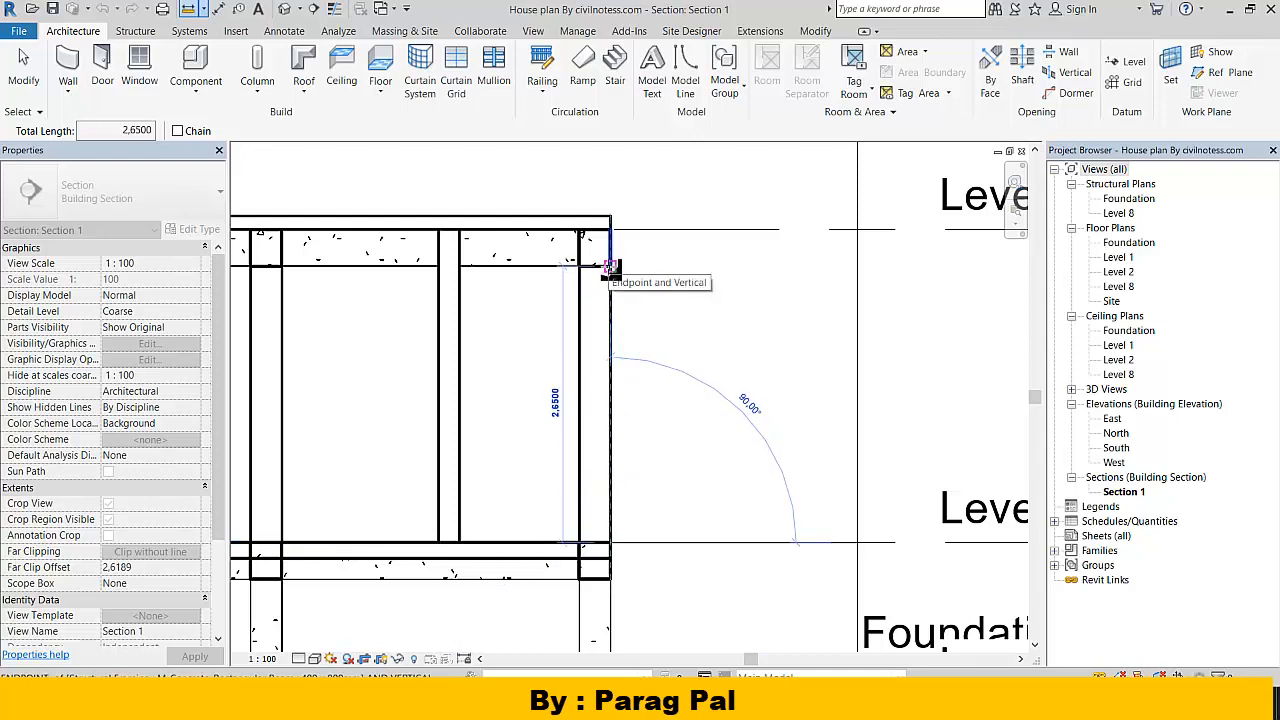
left_click(611, 542)
Step: Switch to Excel and set the Super Story Rectangular Column's height to 2.65 m in the Quantity Takeoff sheet
key("alt+Tab")
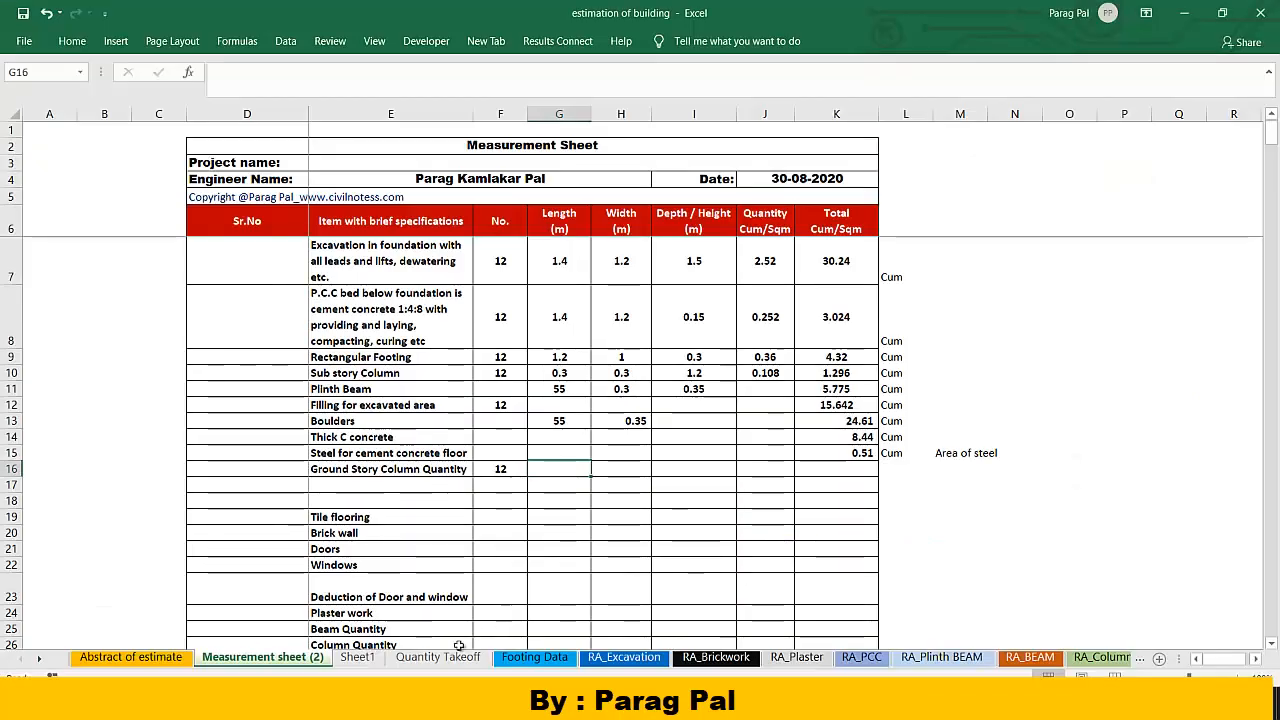
left_click(430, 660)
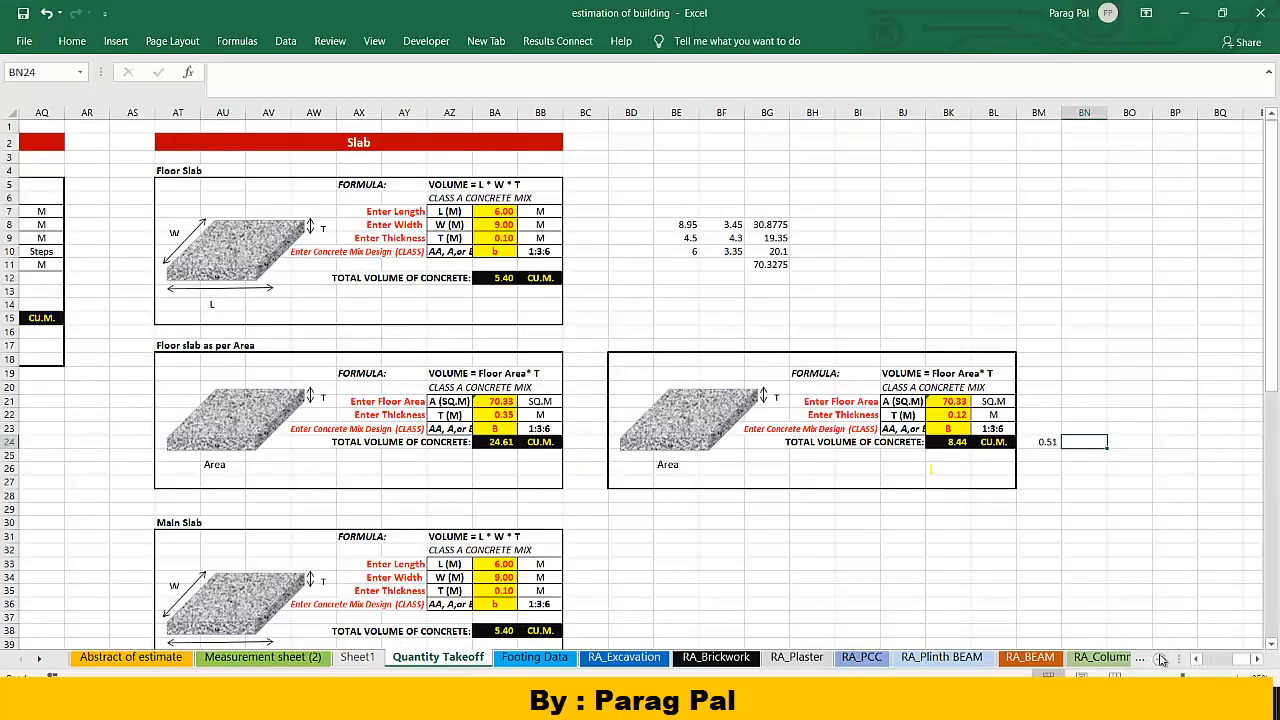
left_click_drag(1238, 660, 1208, 658)
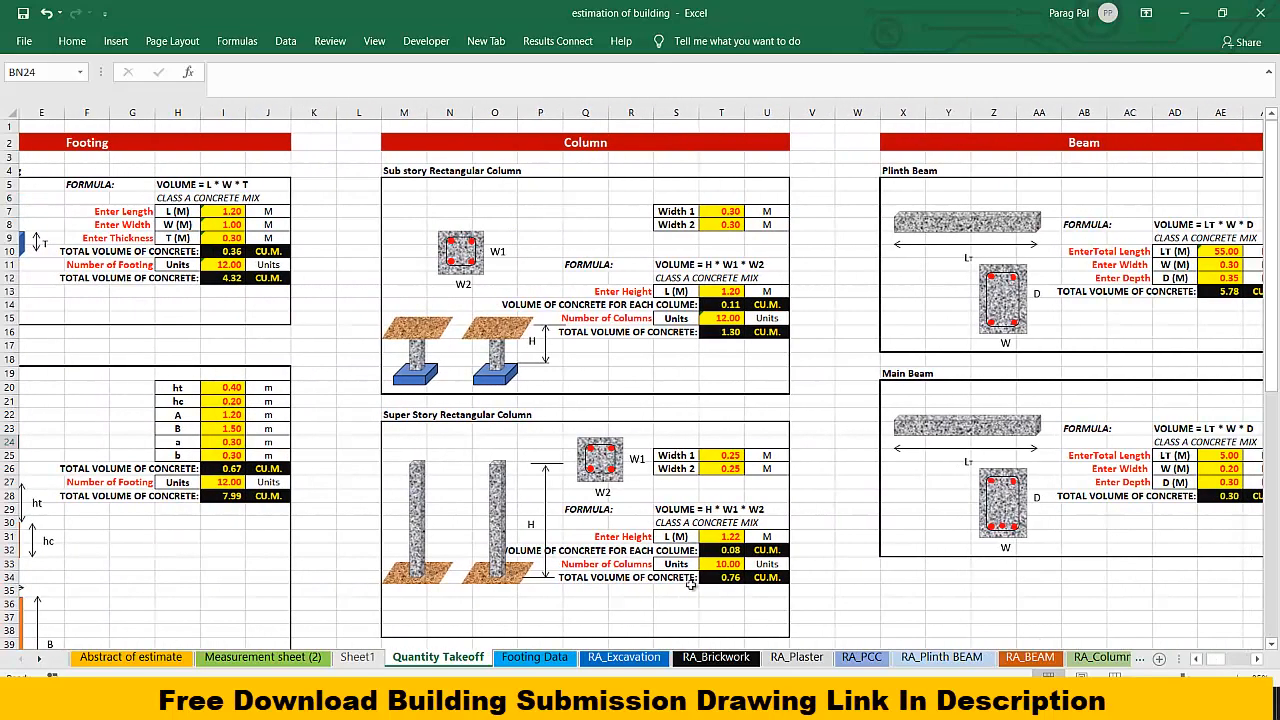
scroll(576, 538, "down", 3)
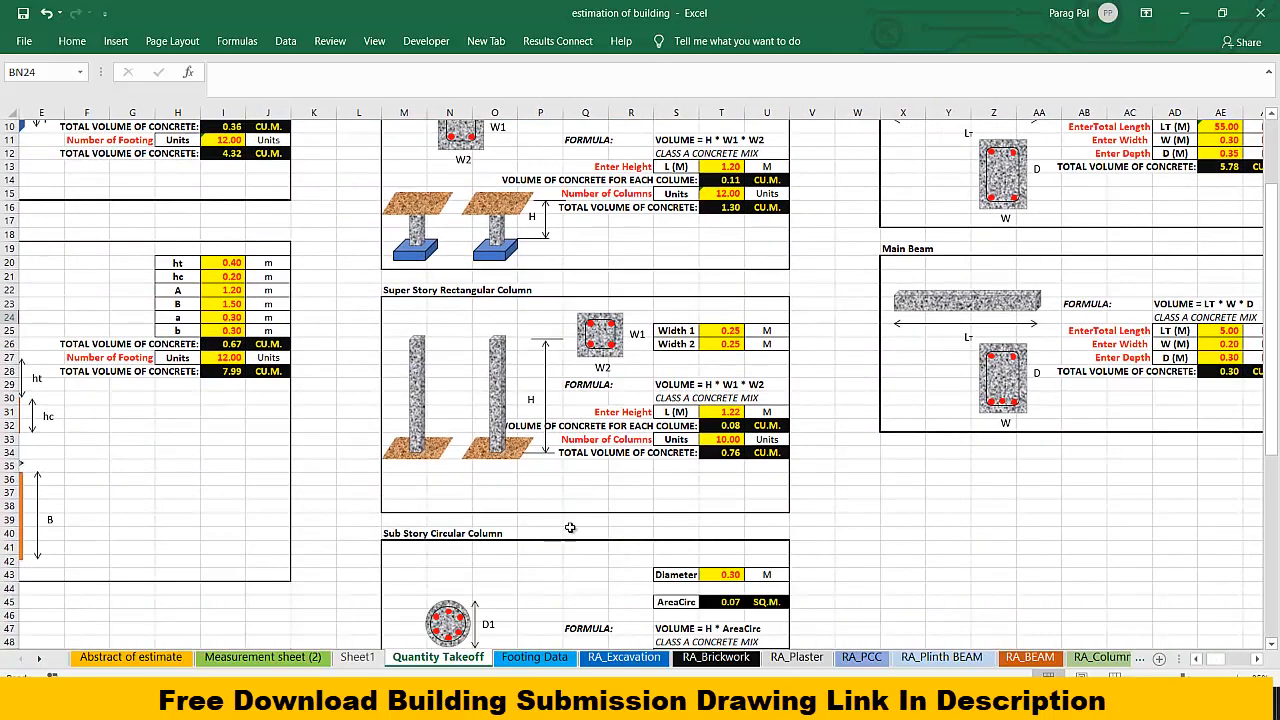
left_click(711, 413)
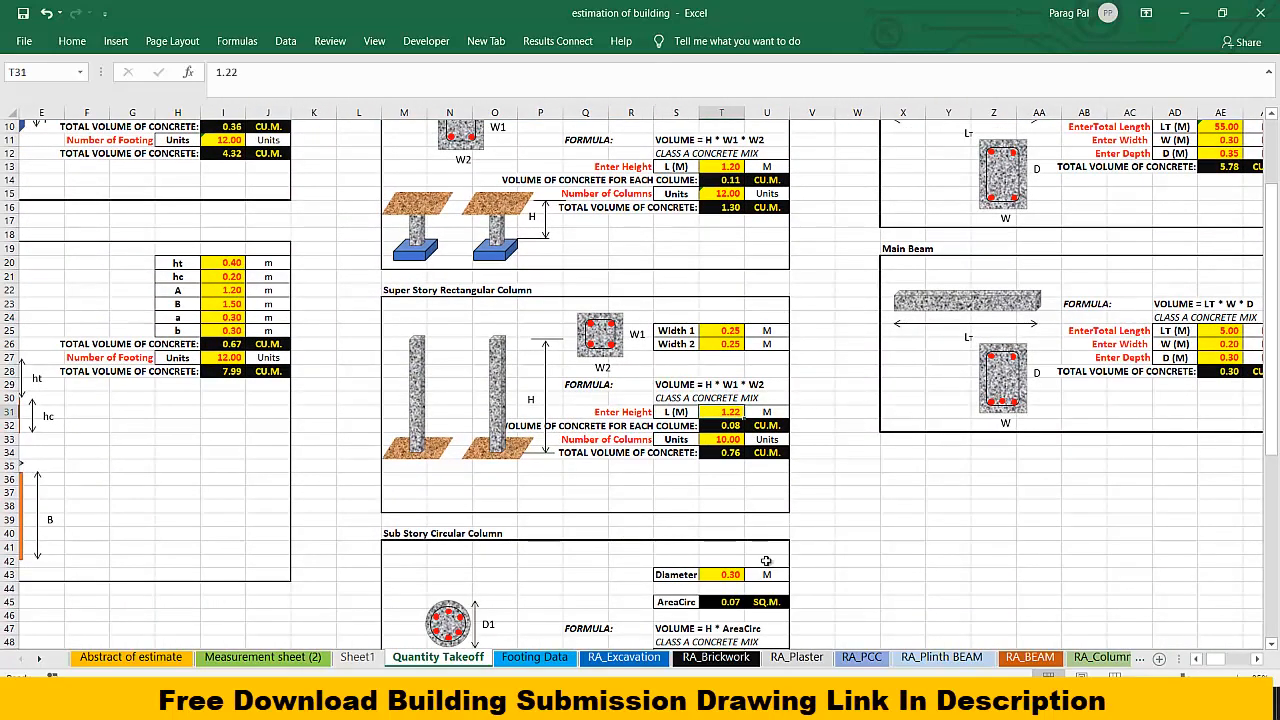
type("2.65")
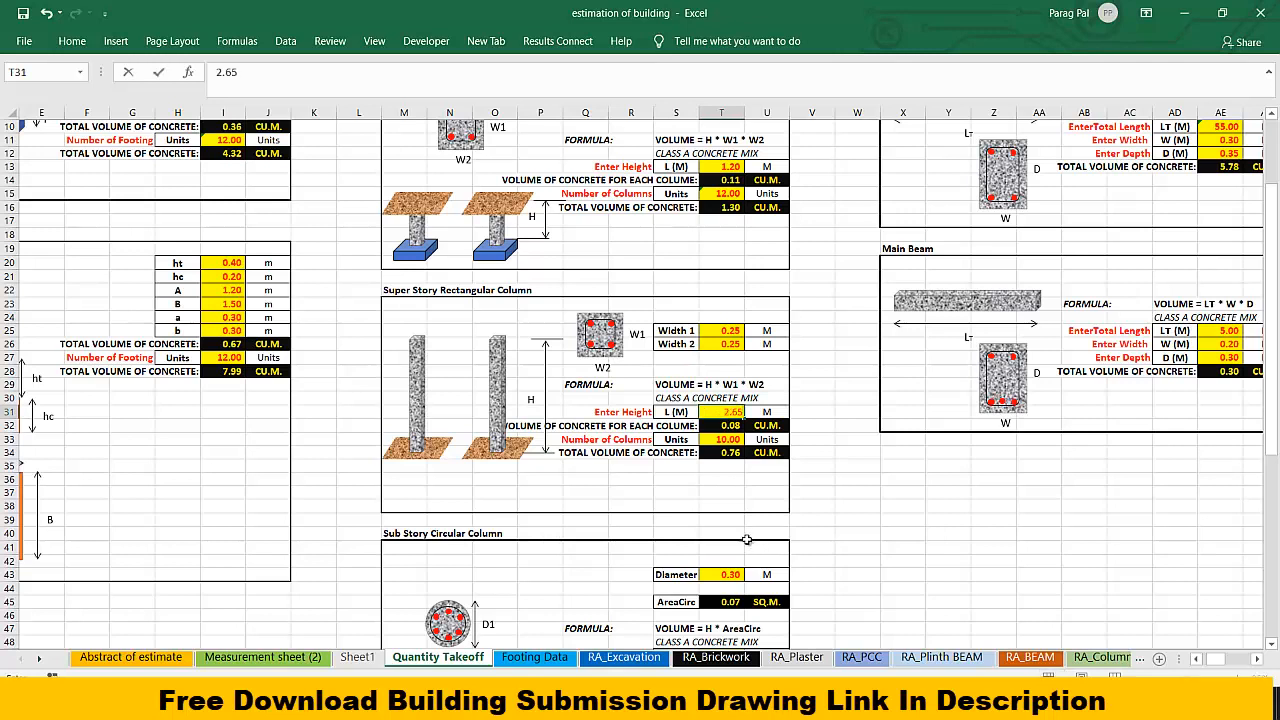
left_click(722, 518)
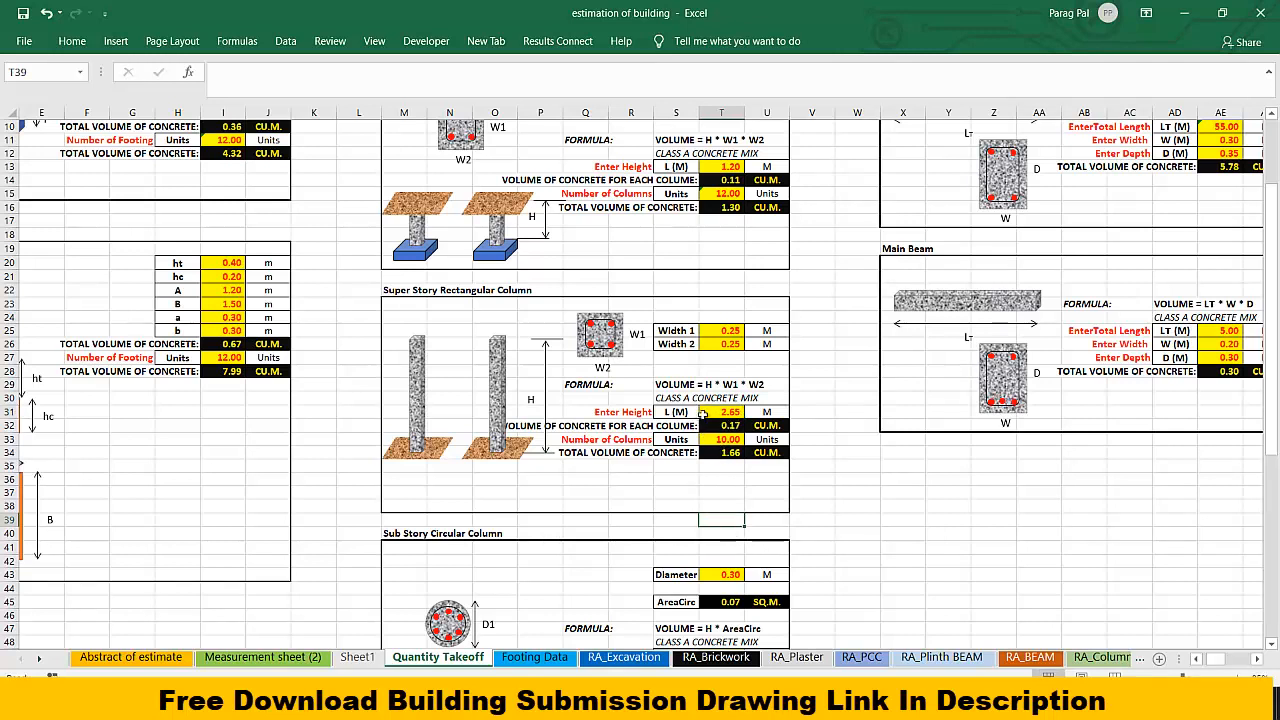
Step: Set the Super Story Rectangular Column's Width 1 to 0.3 m and reference its Width 2 to the sub story column's Width 2 (=T8)
left_click(722, 331)
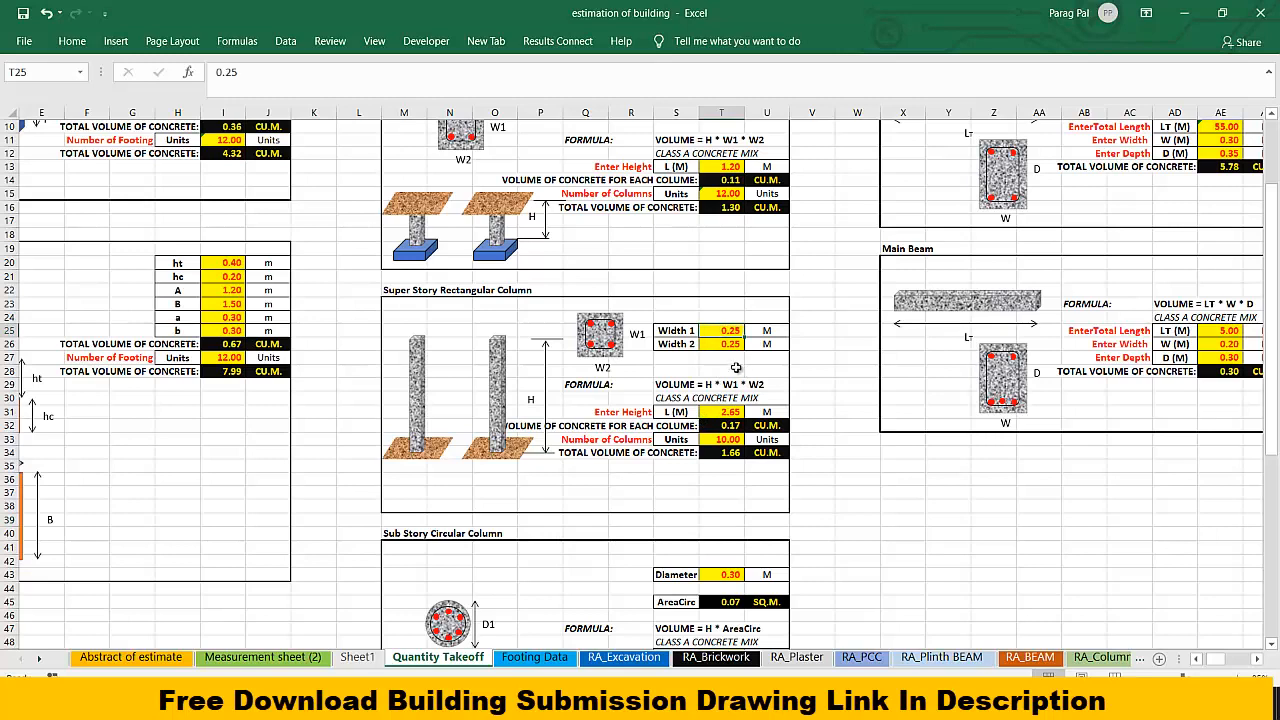
scroll(705, 366, "up", 2)
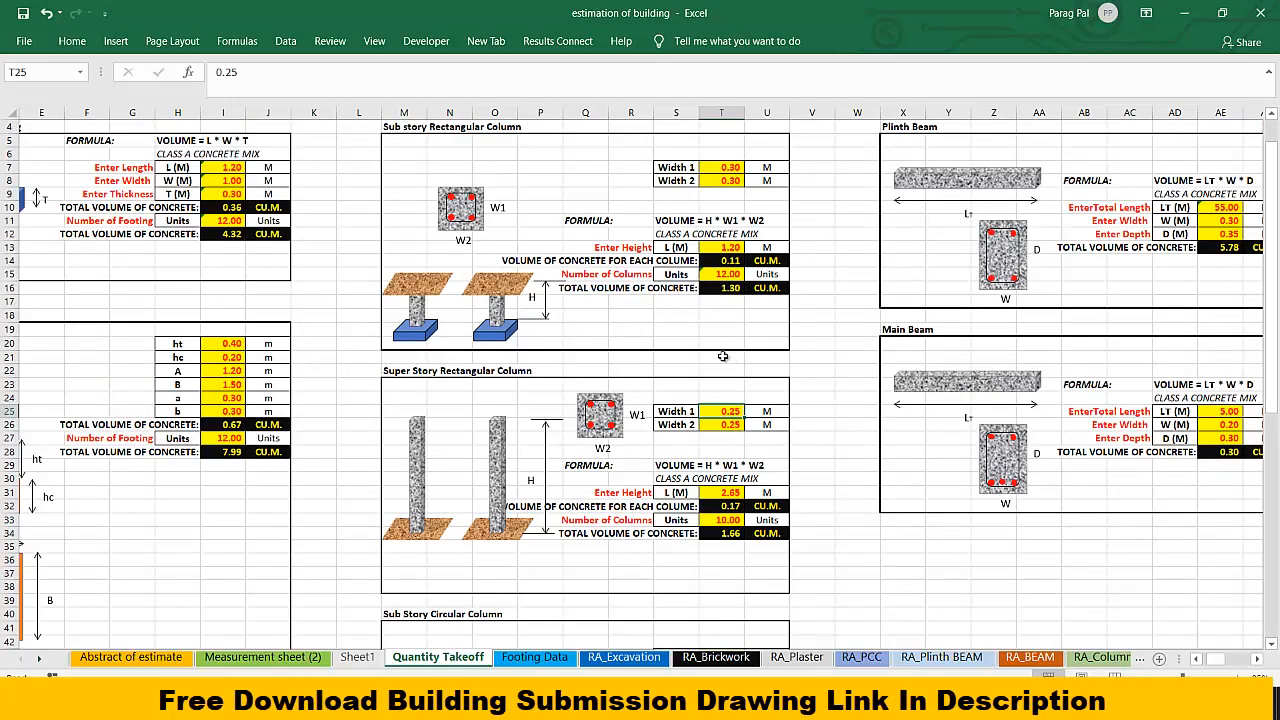
type("0.3")
key("Return")
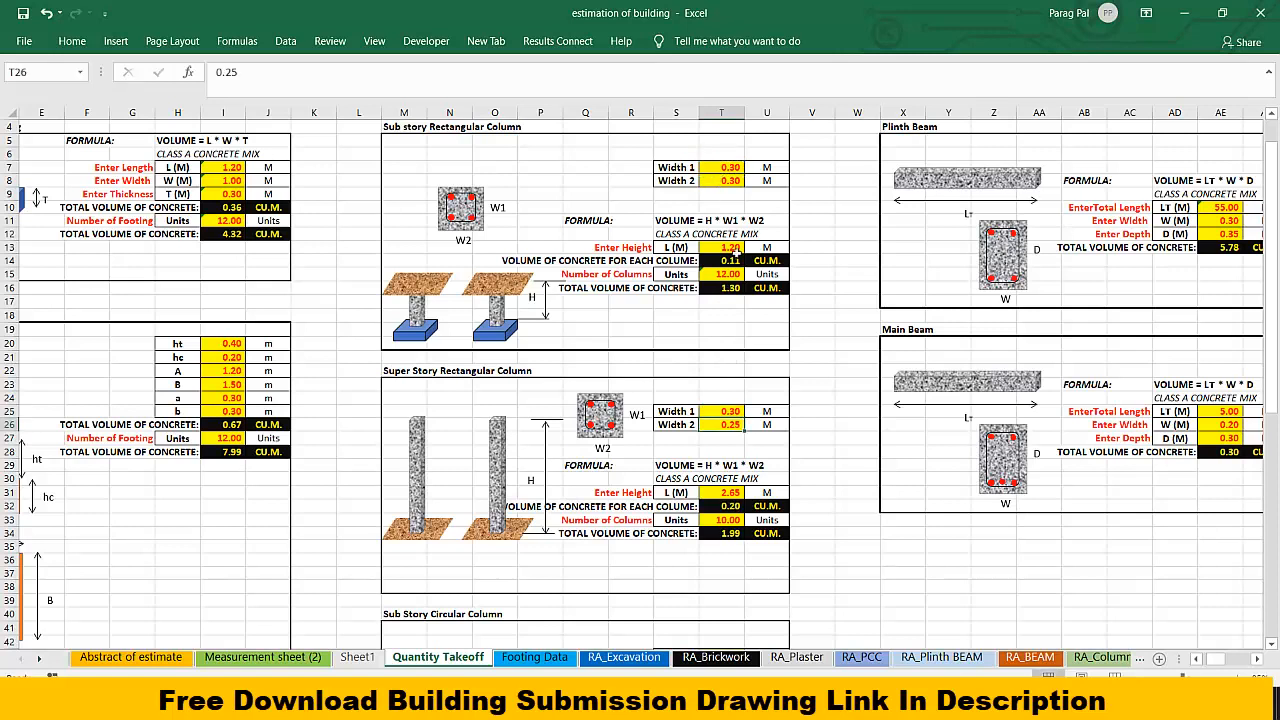
type("=")
left_click(722, 180)
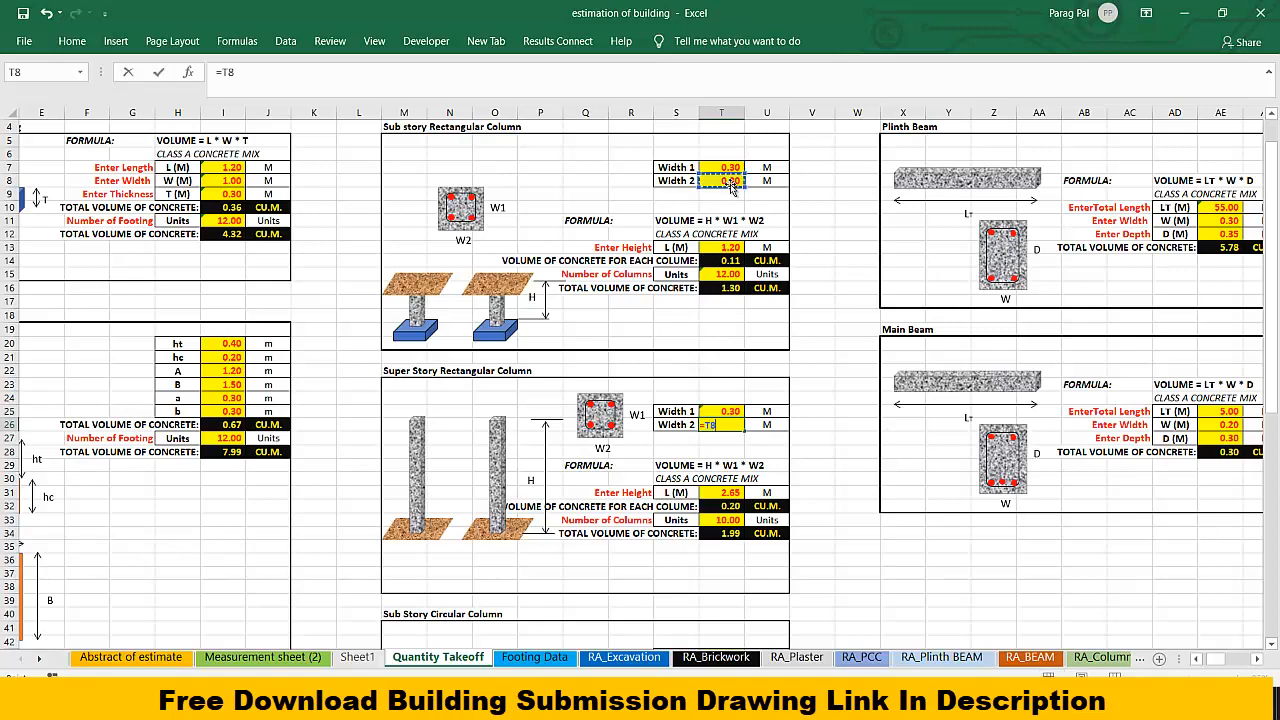
key("Return")
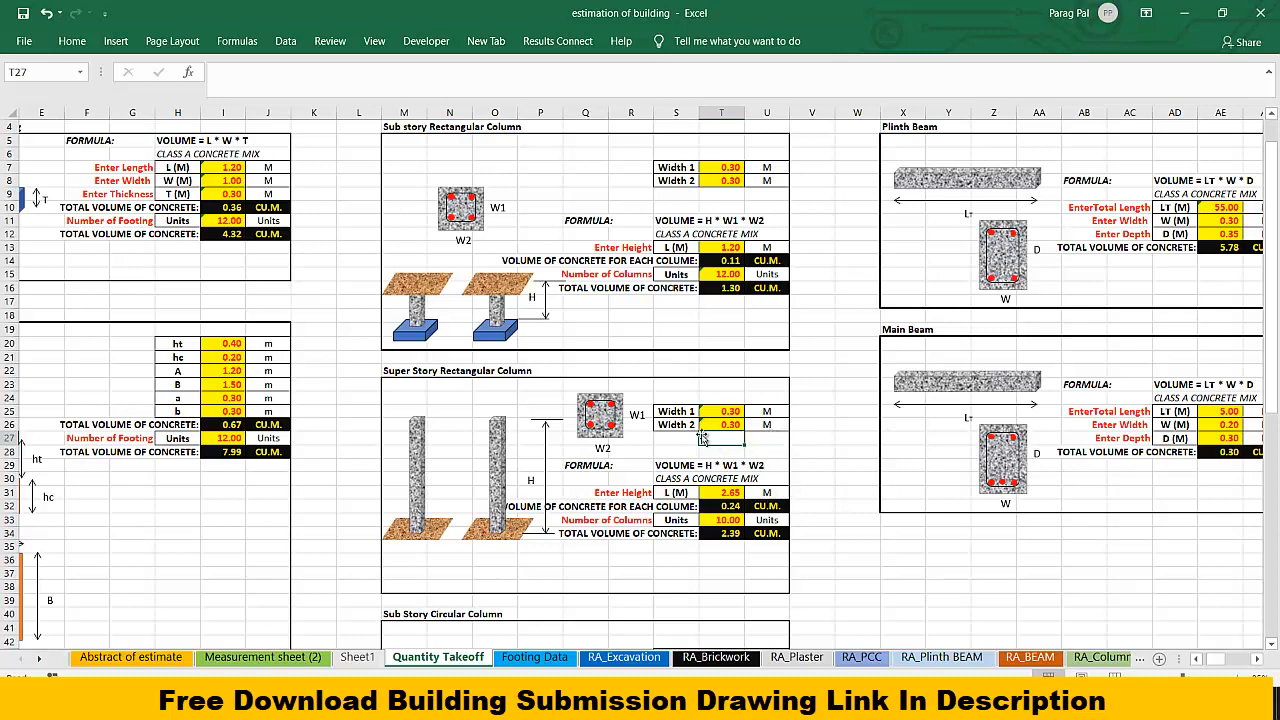
Step: Reference the Super Story Rectangular Column's number of columns to the sub story column's number in T15
left_click(720, 520)
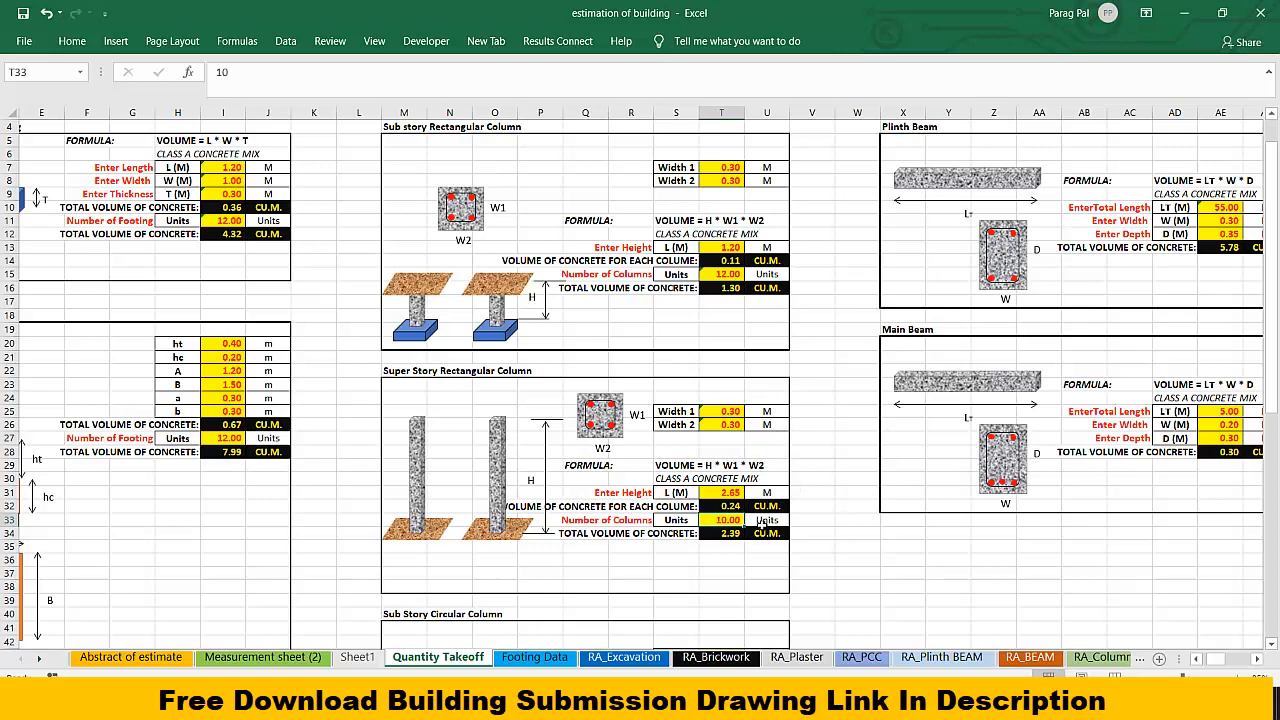
type("=")
left_click(721, 276)
key("Return")
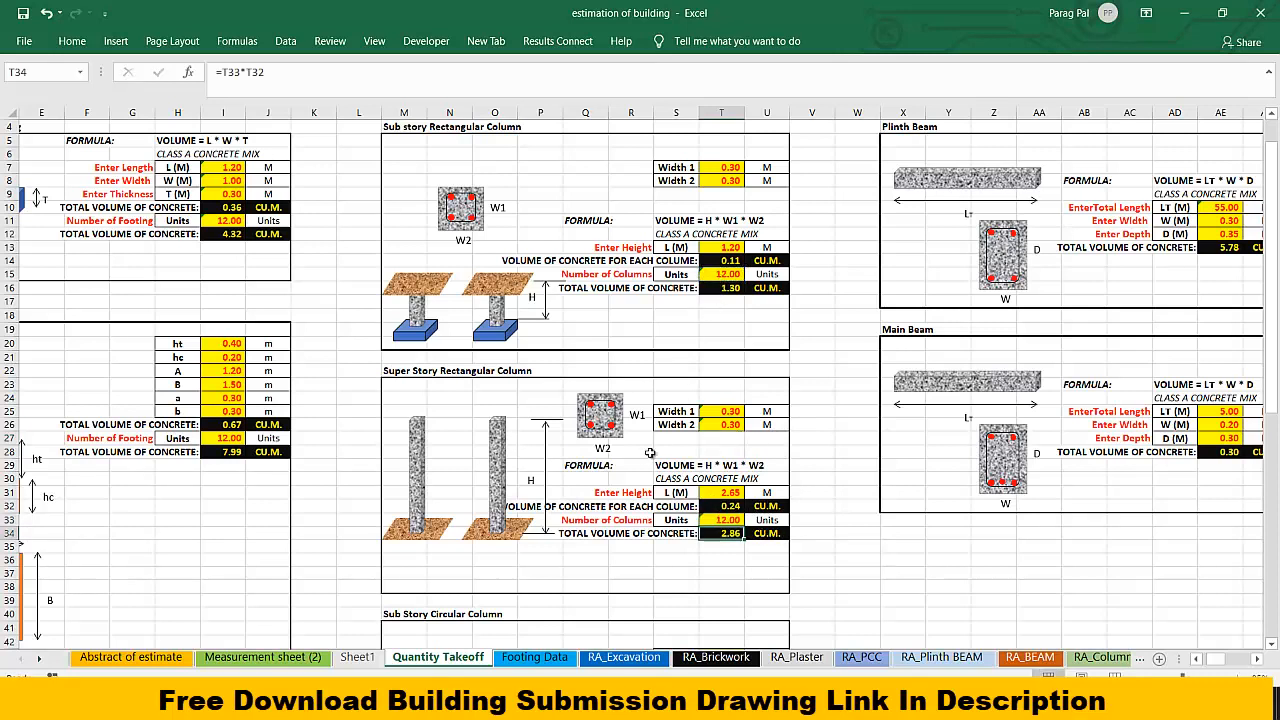
left_click(678, 573)
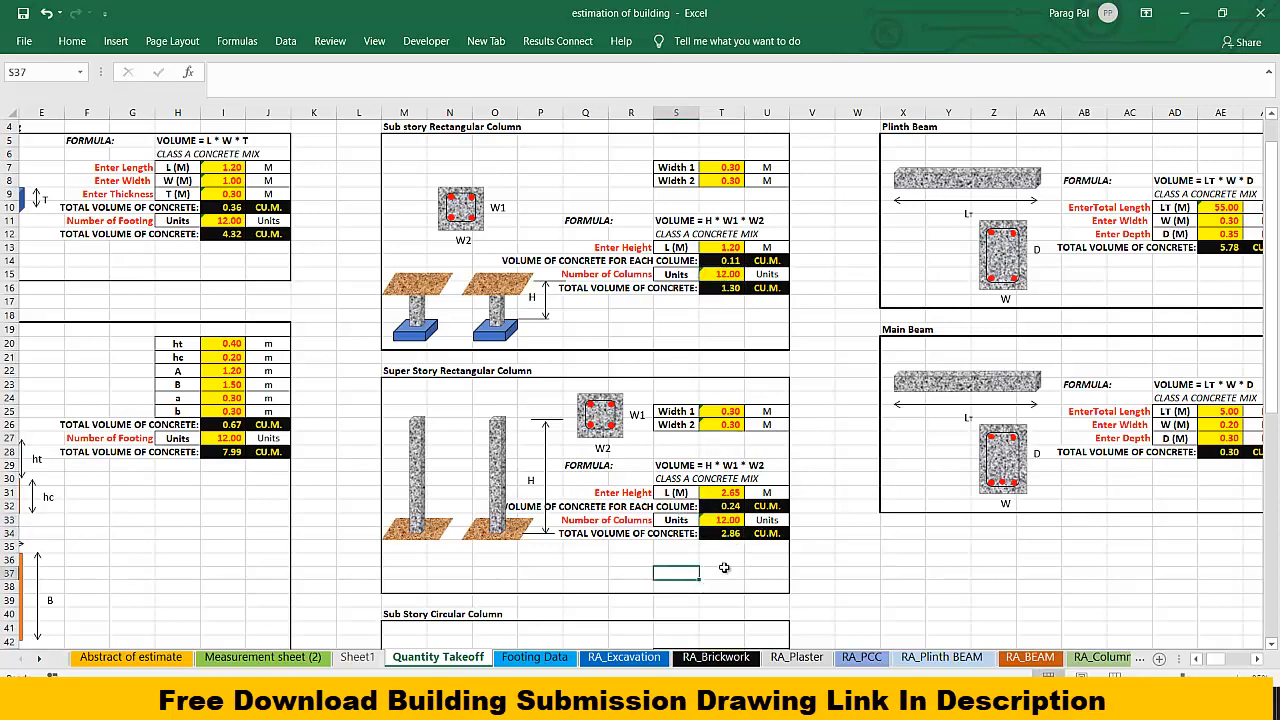
left_click(732, 534)
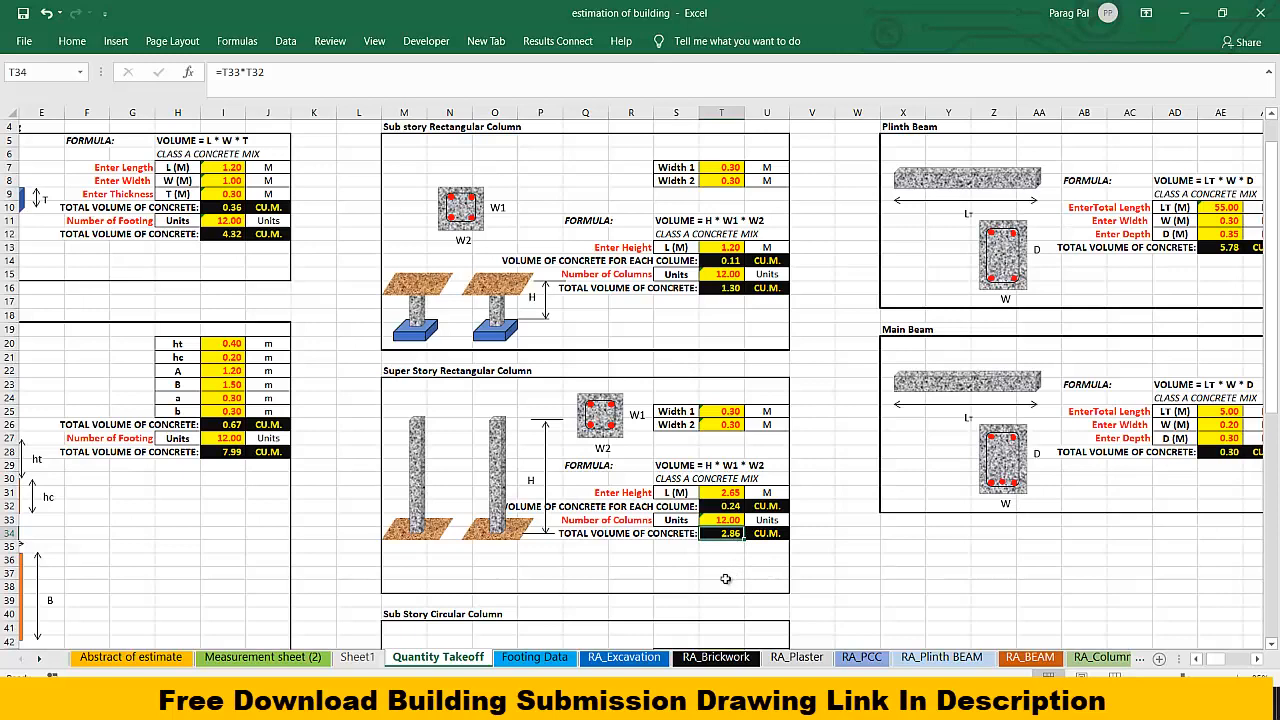
Step: In Measurement sheet (2), reference the Ground Story Column Quantity's length and width to the Sub story Column's values in G10 and H10
left_click(296, 662)
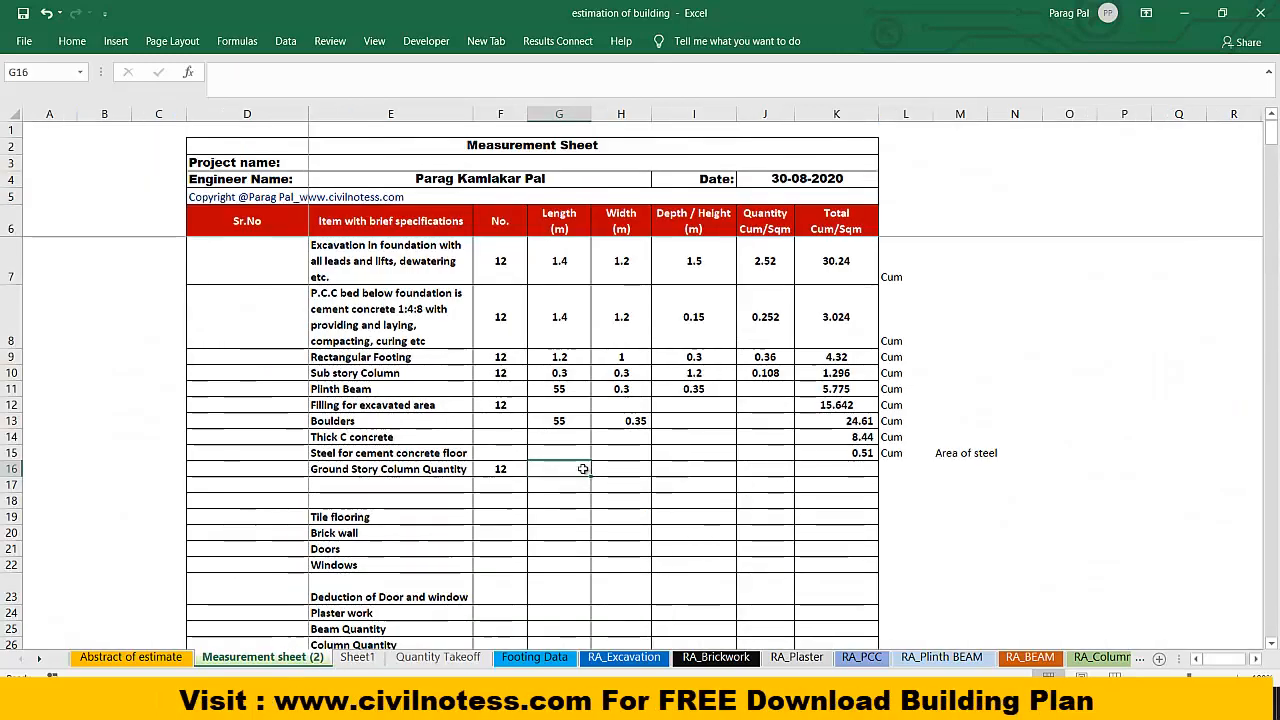
type("=")
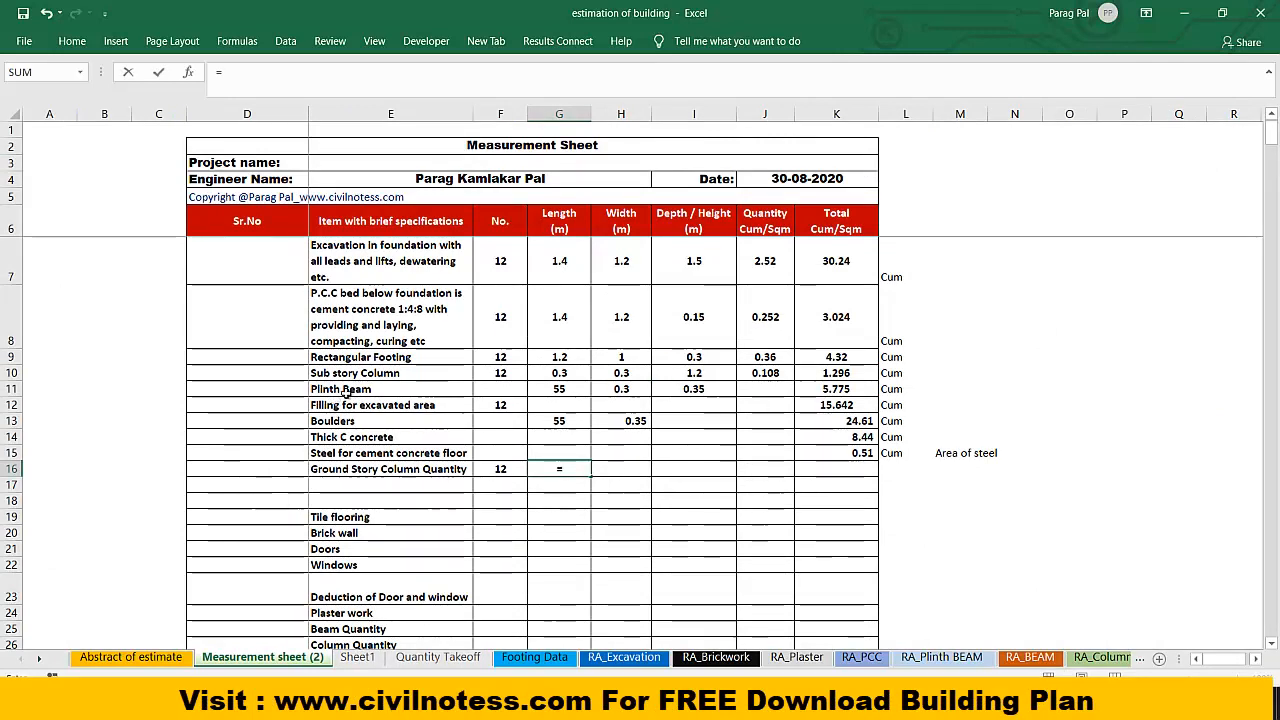
left_click(555, 373)
key("Return")
left_click(625, 469)
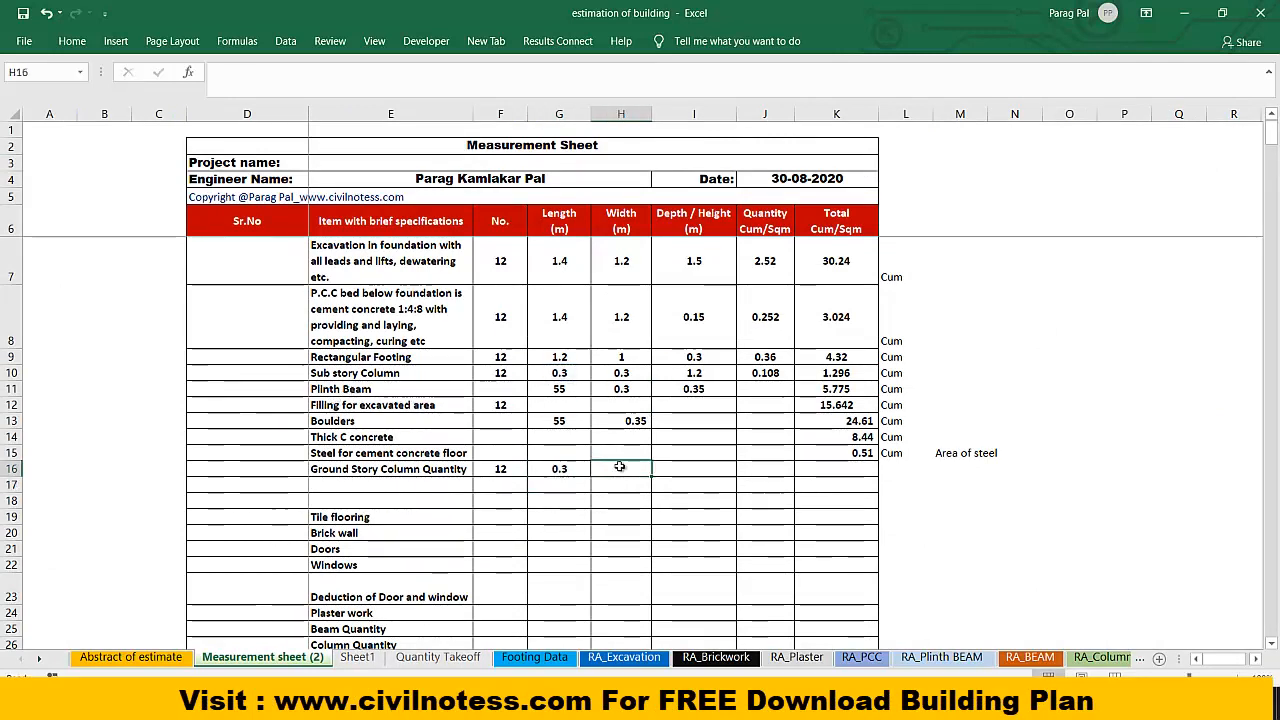
type("=")
left_click(620, 373)
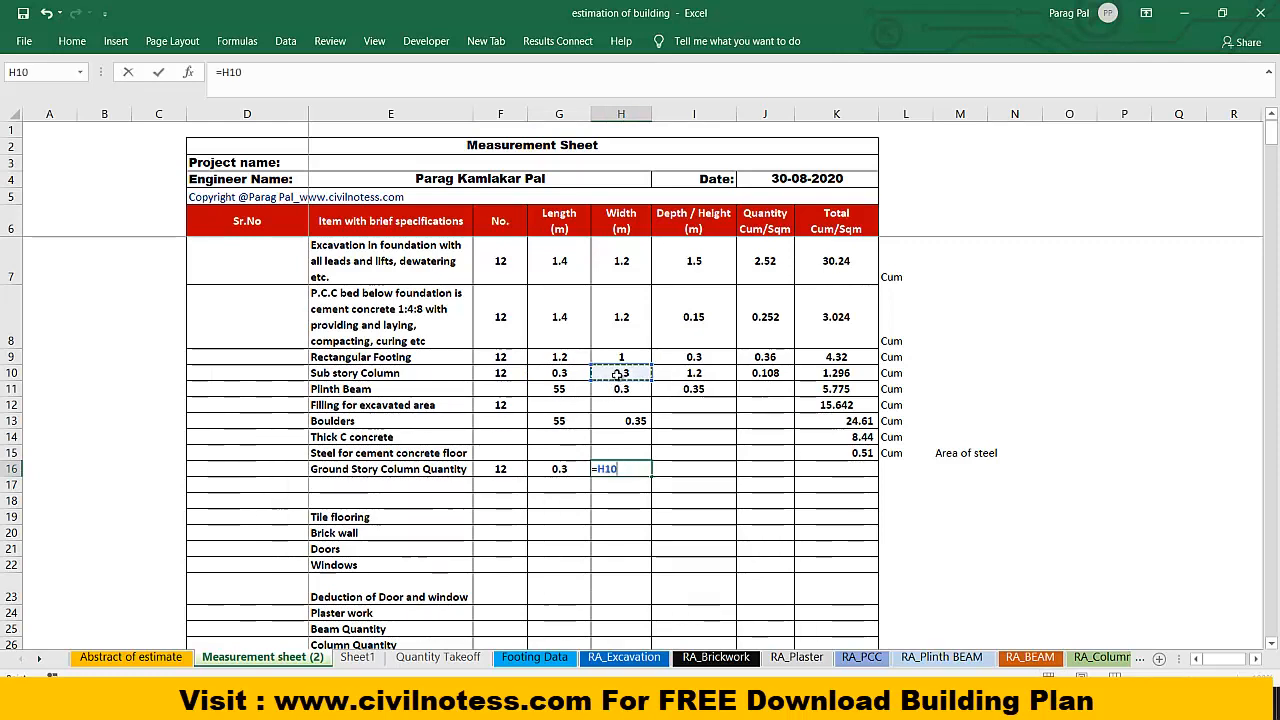
key("Return")
Step: Reference the ground story column's Depth / Height in I16 to the Super Story Rectangular Column's height ('Quantity Takeoff'!T31)
left_click(685, 465)
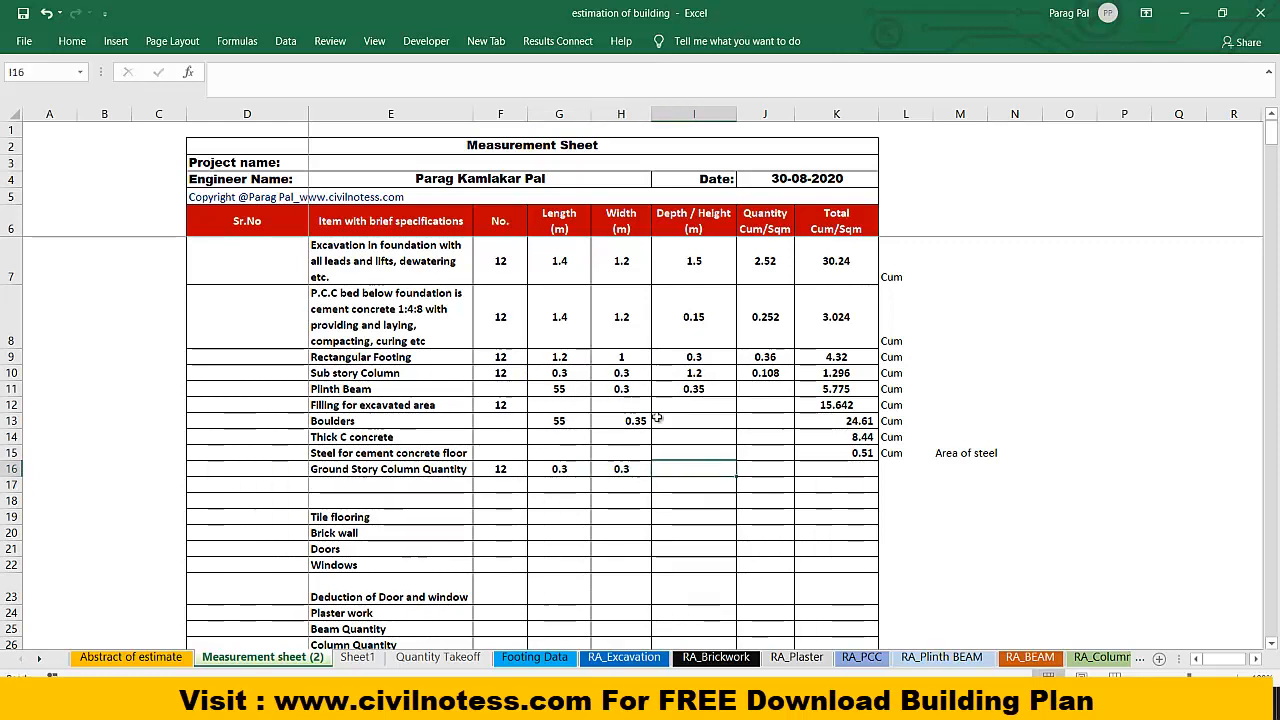
type("=")
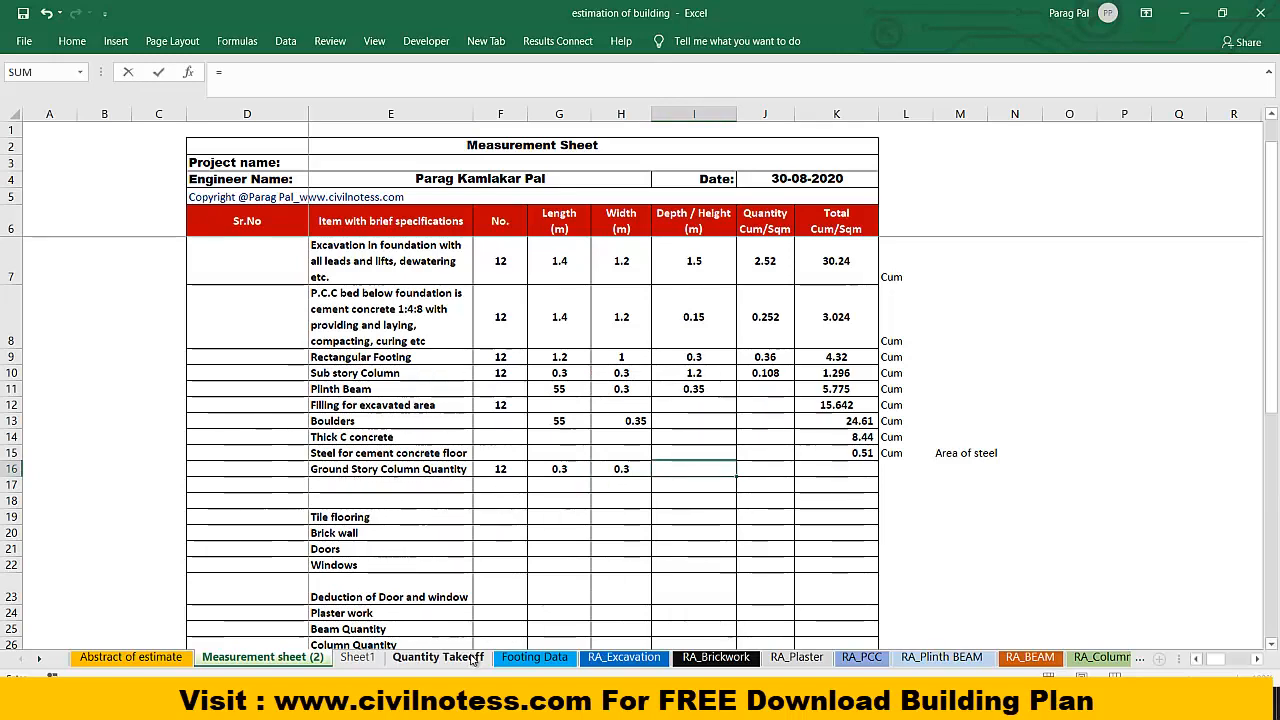
left_click(437, 657)
left_click(728, 493)
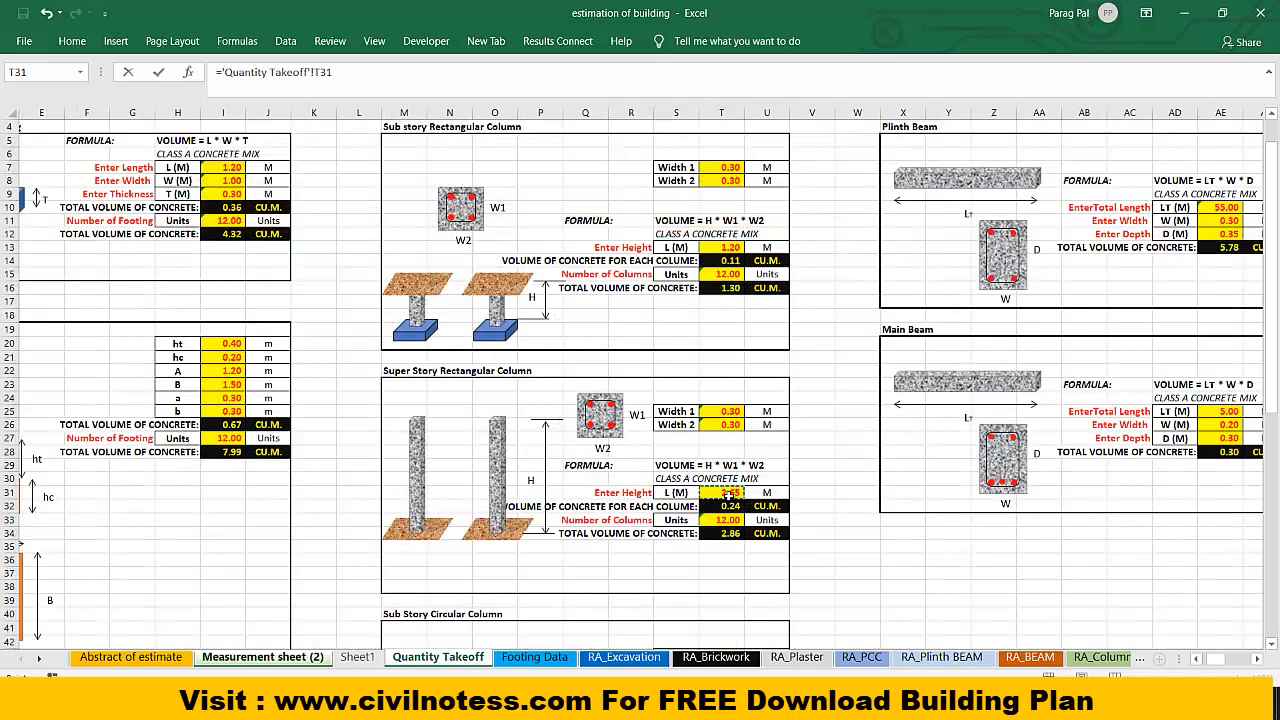
key("Return")
Step: Reference the ground story column's quantity in J16 to the Super Story Rectangular Column's volume for each column in Quantity Takeoff cell T32
left_click(770, 468)
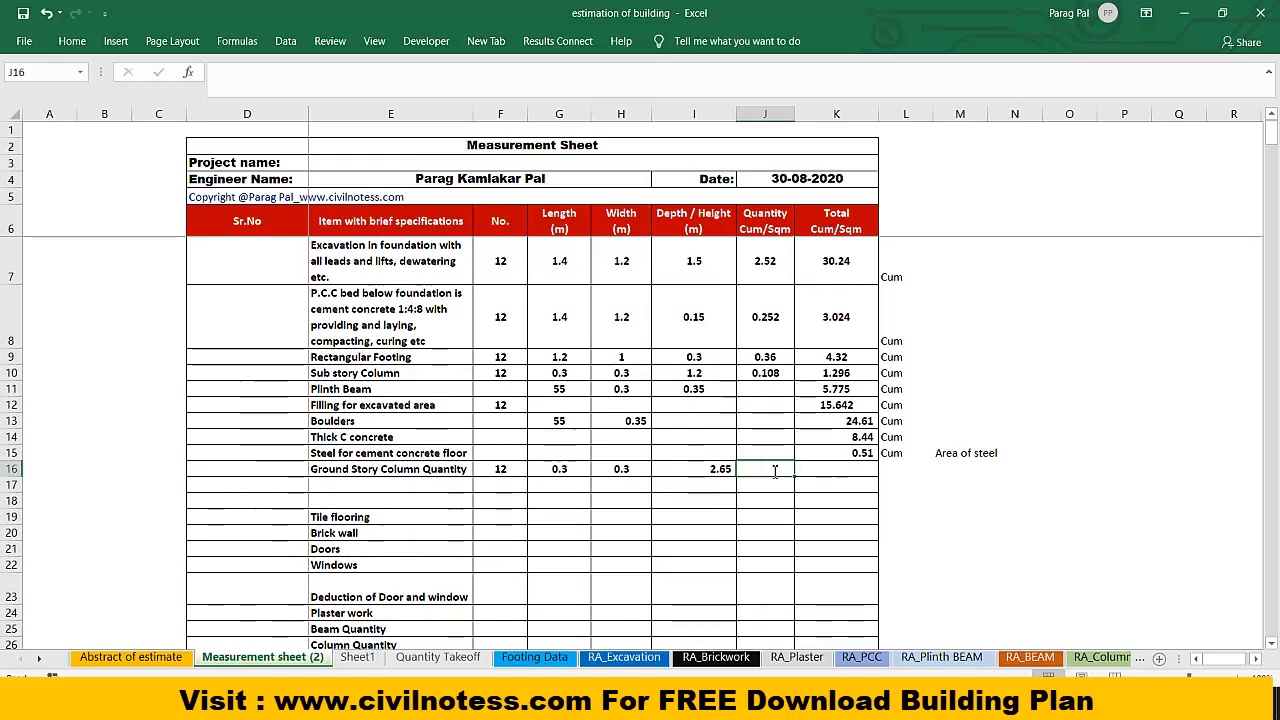
type("=")
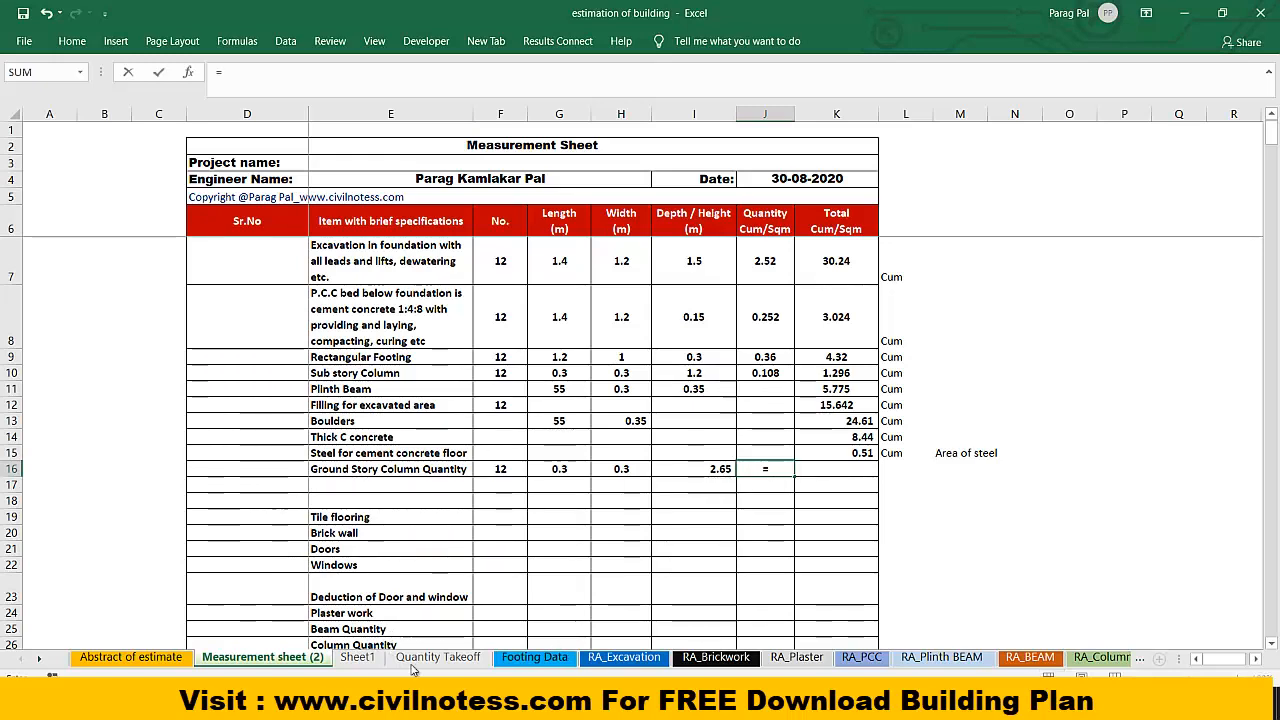
left_click(438, 657)
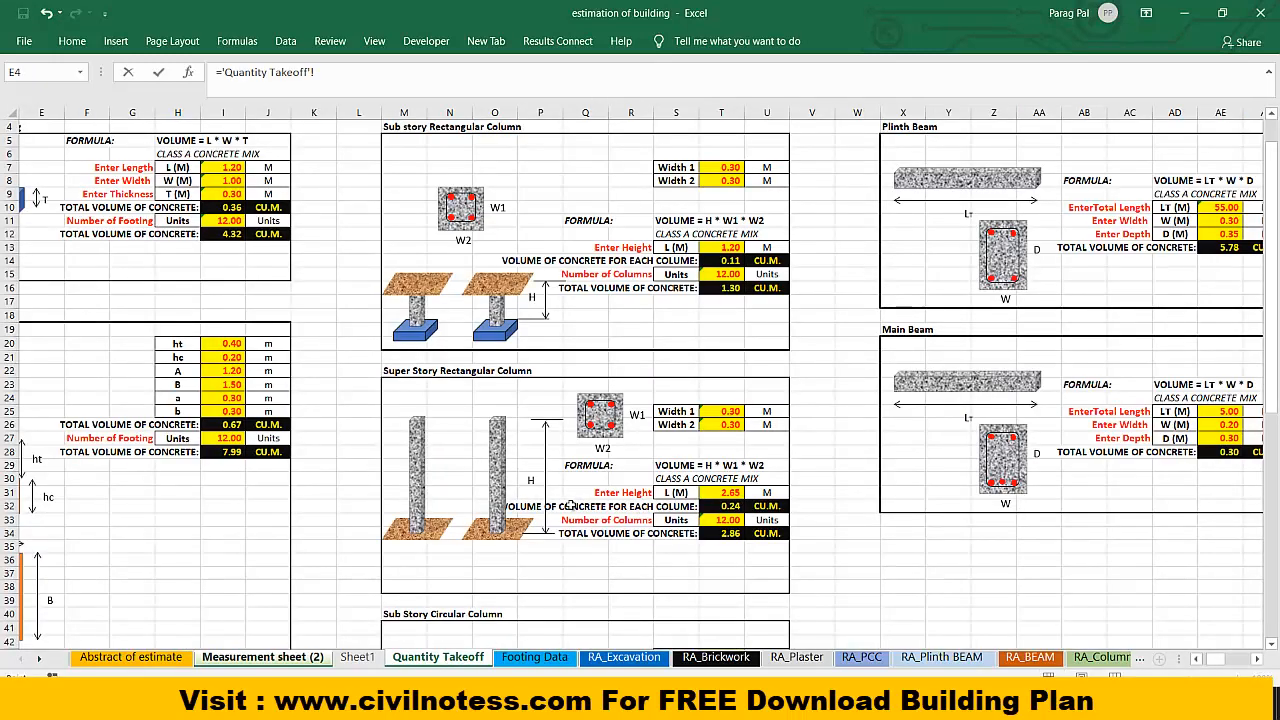
left_click(716, 507)
key("Return")
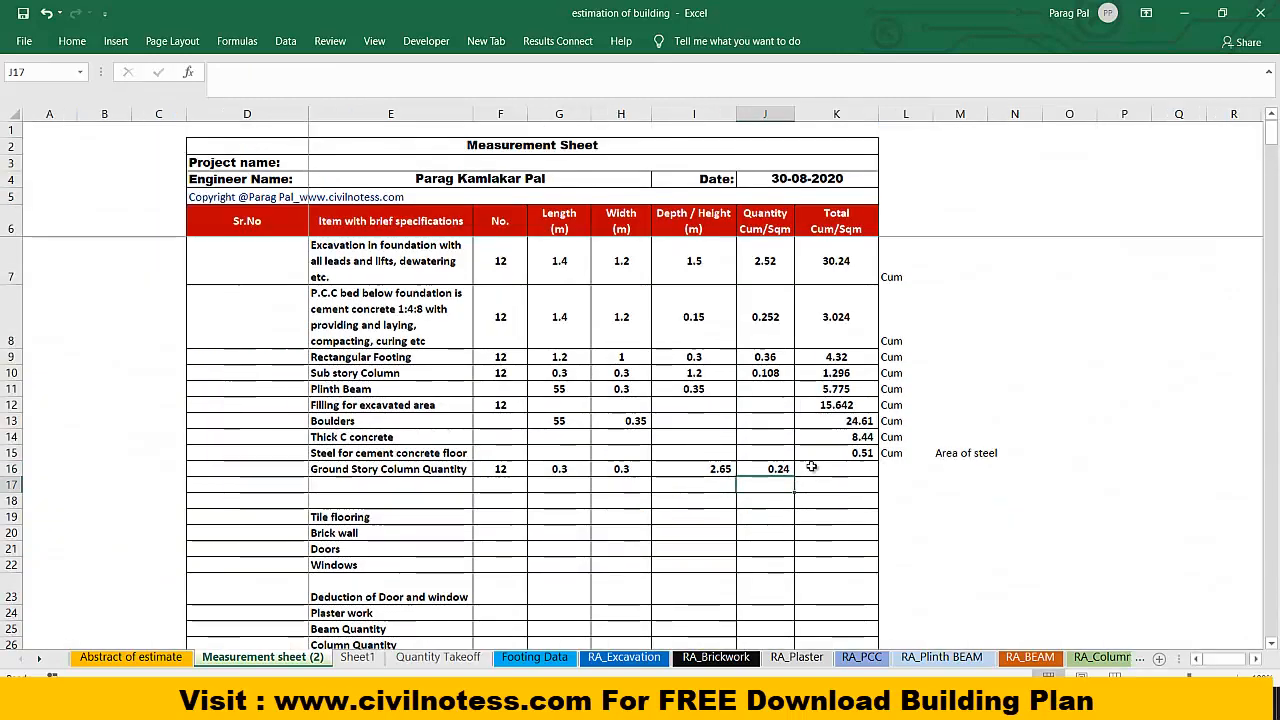
Step: Reference the ground story column's total in K16 to the Super Story Rectangular Column's total concrete volume ('Quantity Takeoff'!T34)
left_click(815, 469)
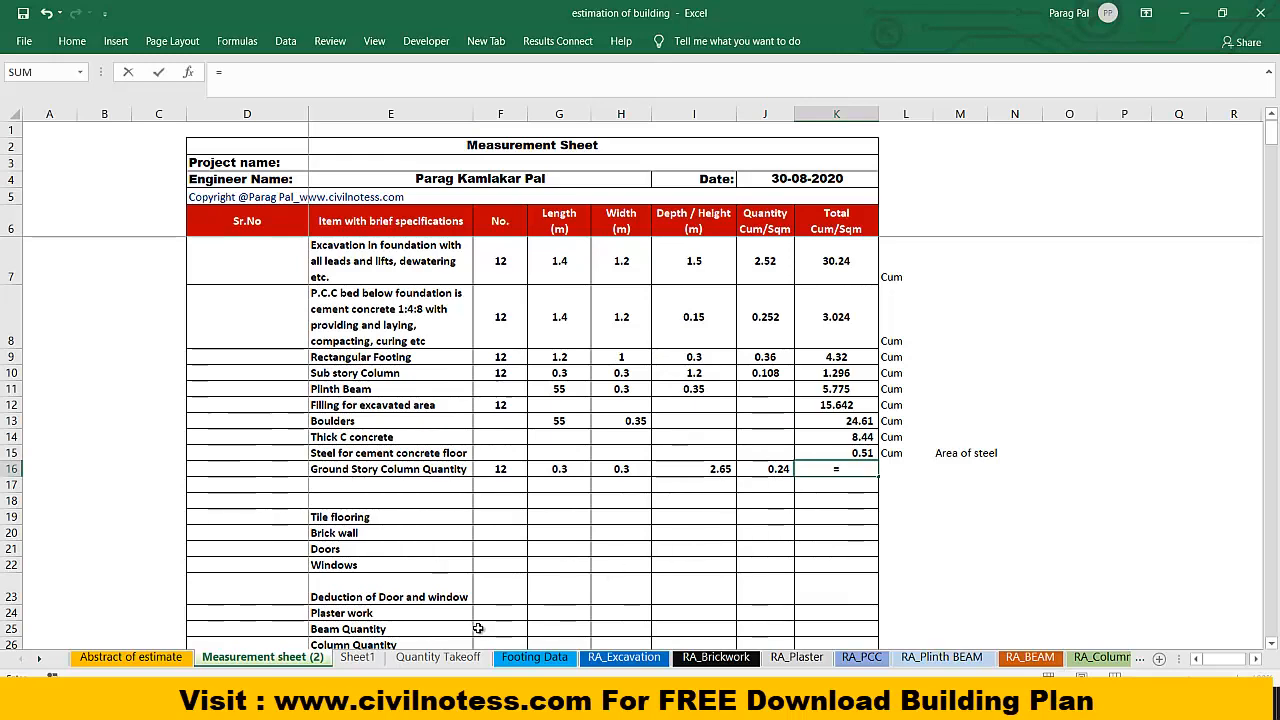
type("=")
left_click(438, 657)
left_click(713, 537)
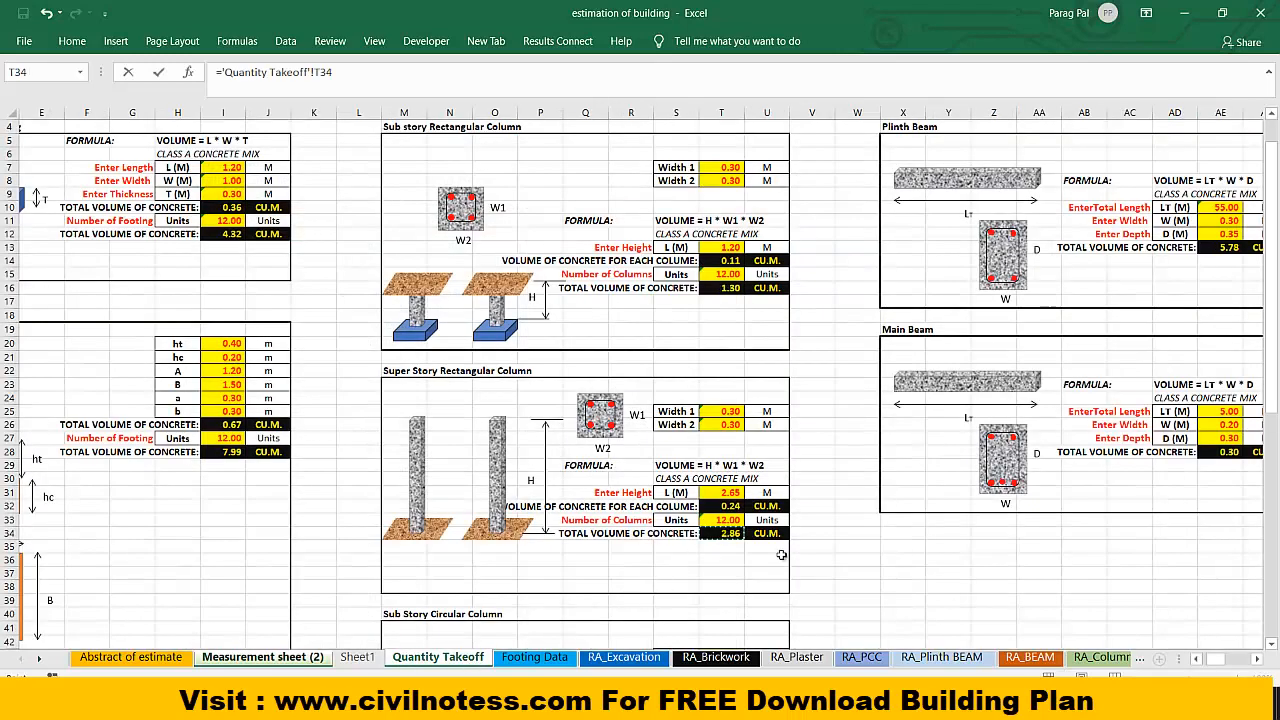
key("Return")
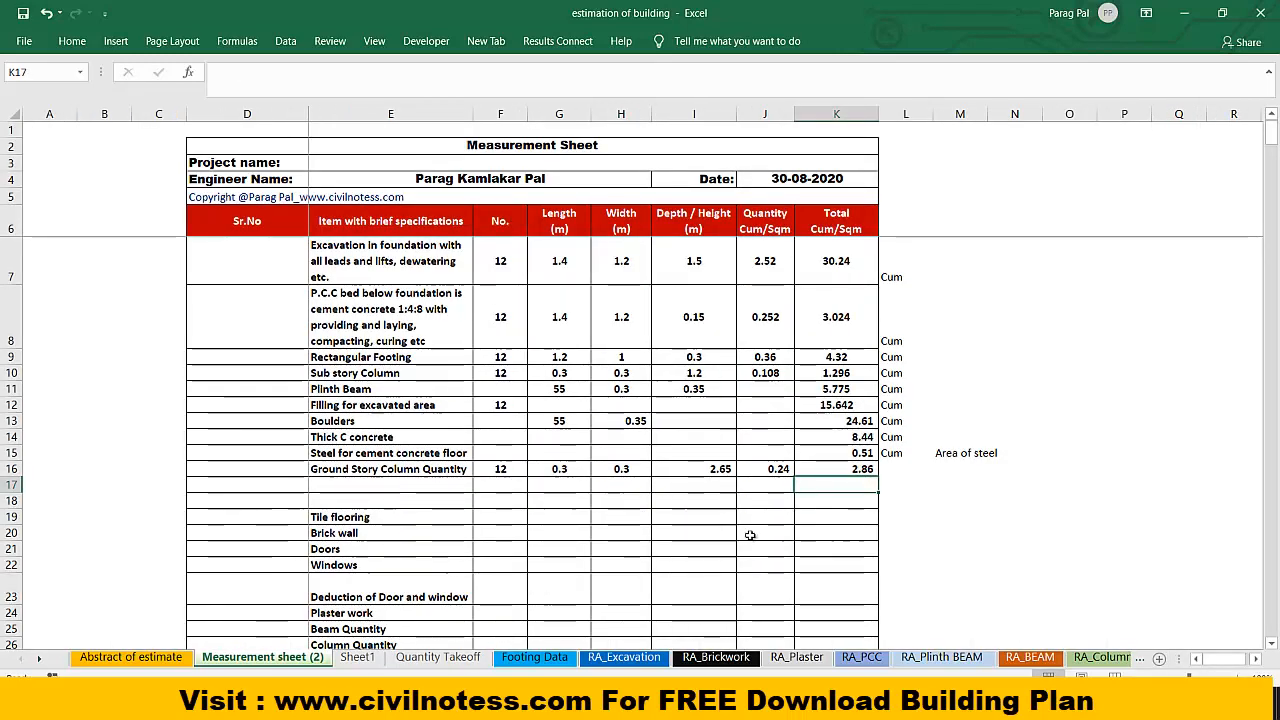
Step: Check the ground story column total by calculating =F16*J16 in L16, and clear that cell
left_click(917, 469)
type("=")
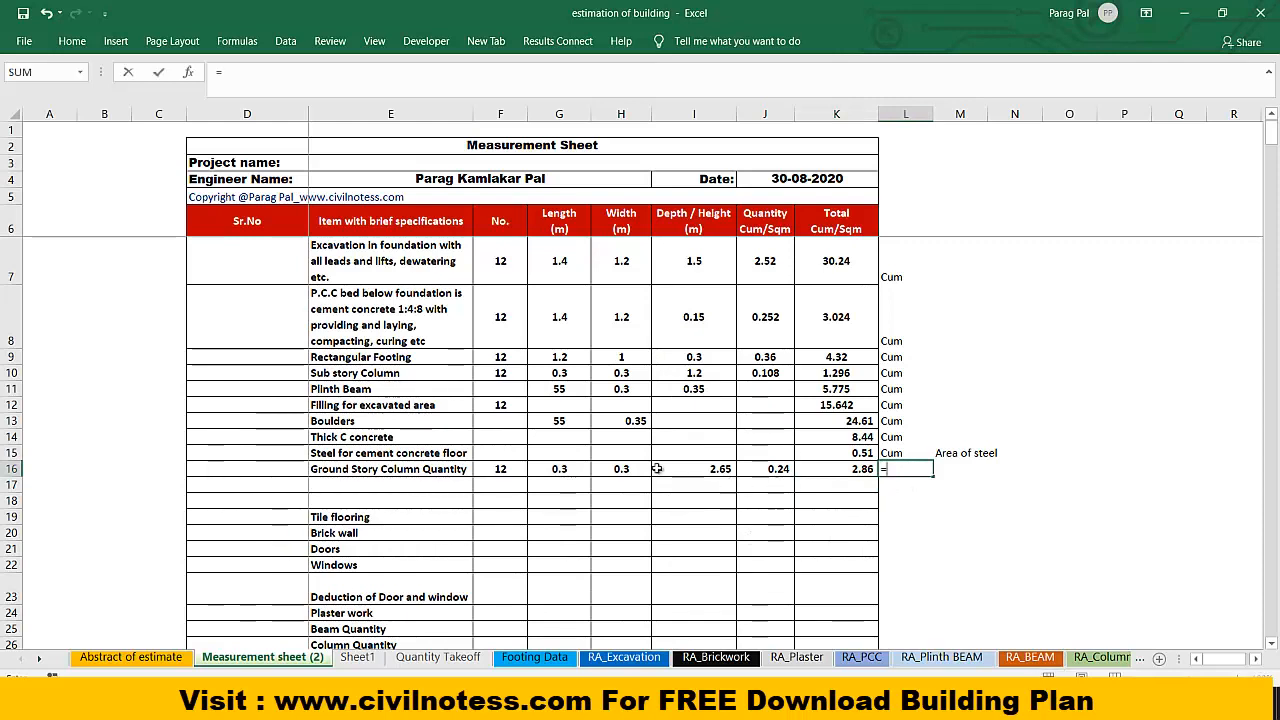
left_click(505, 466)
type("*")
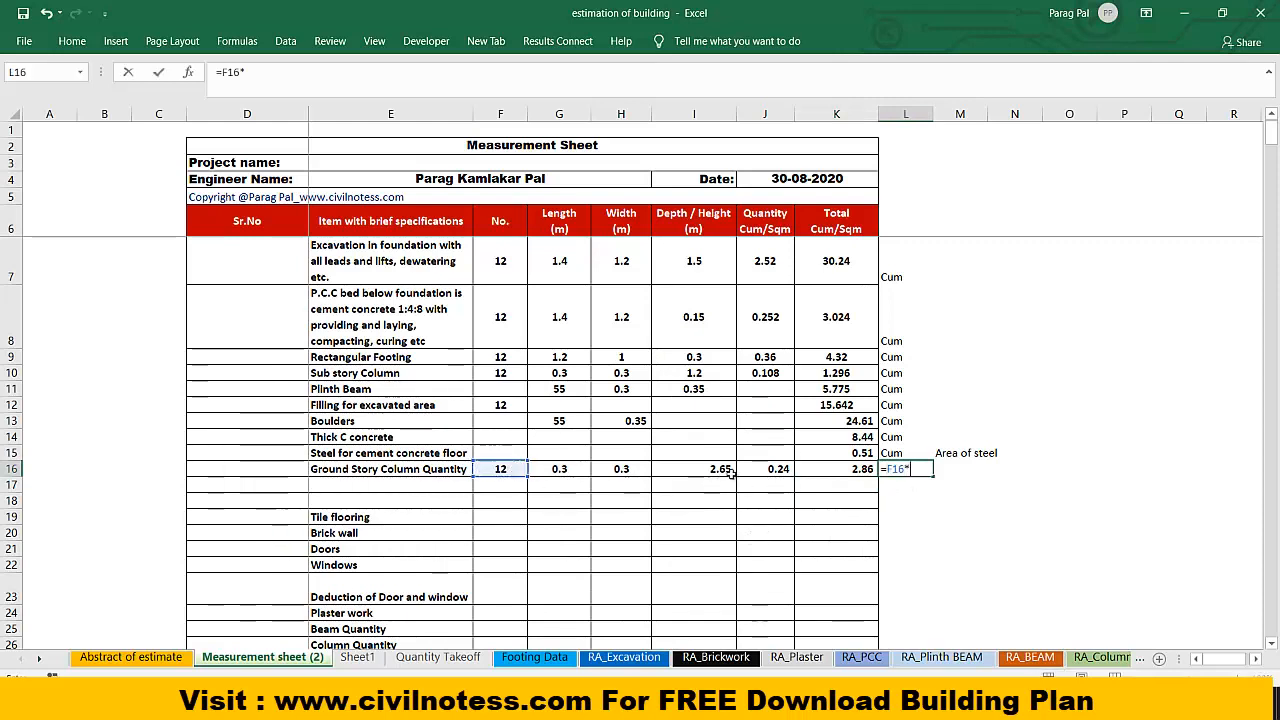
left_click(765, 468)
key("Return")
left_click(917, 470)
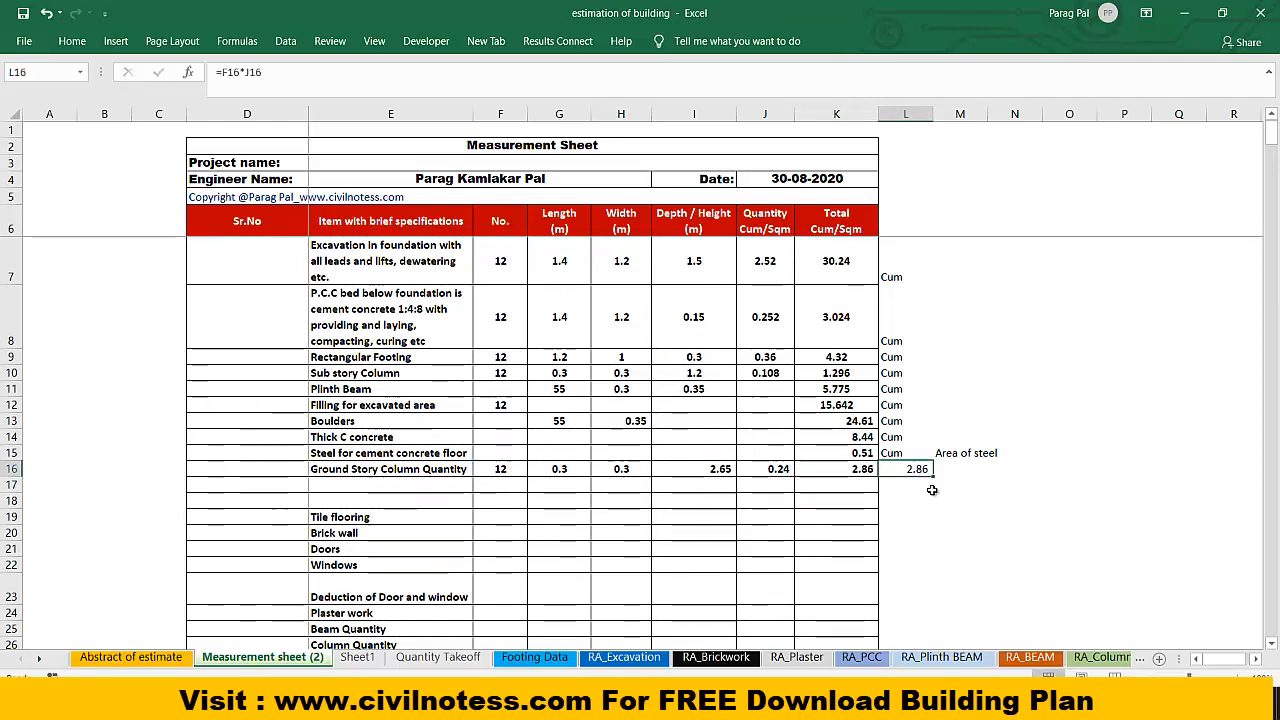
key("Delete")
Step: Fill the unit Cum from L15 down into the Ground Story Column Quantity row
left_click(913, 457)
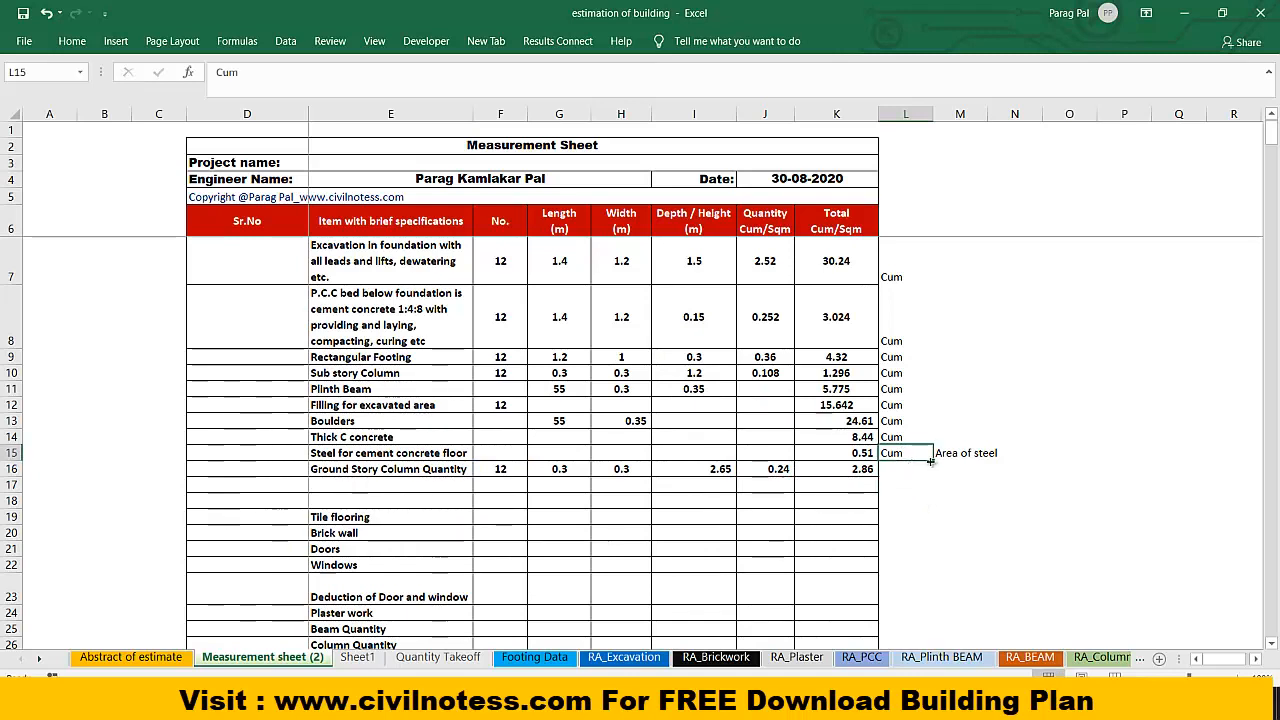
left_click_drag(930, 470, 915, 476)
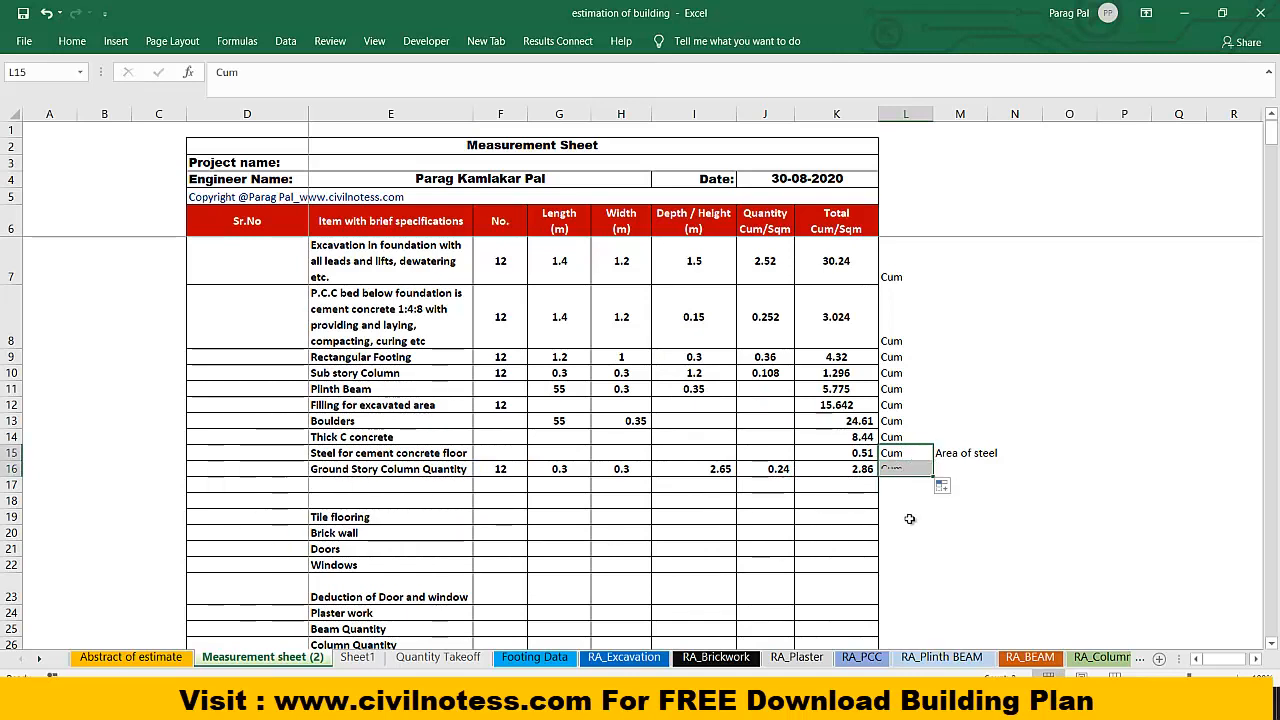
Step: Enter the item "Steel quantity for Column" in E17, below Ground Story Column Quantity
left_click(343, 485)
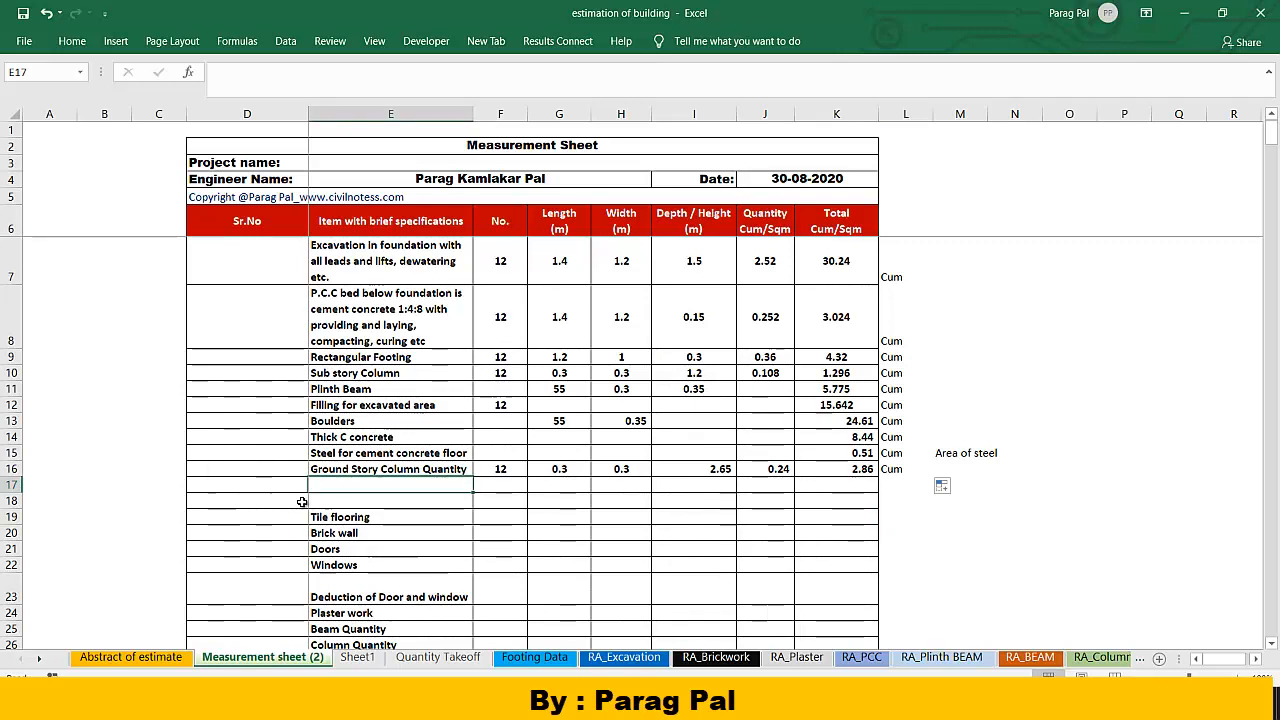
type("St")
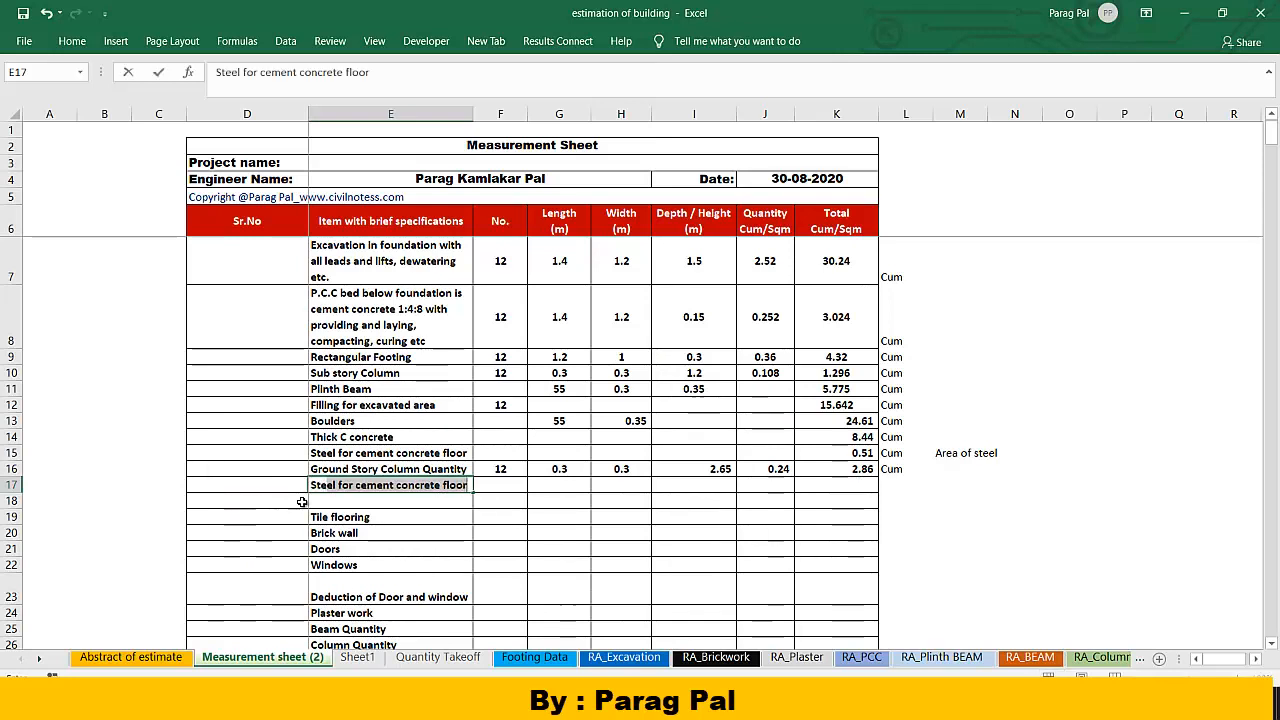
type("eel ")
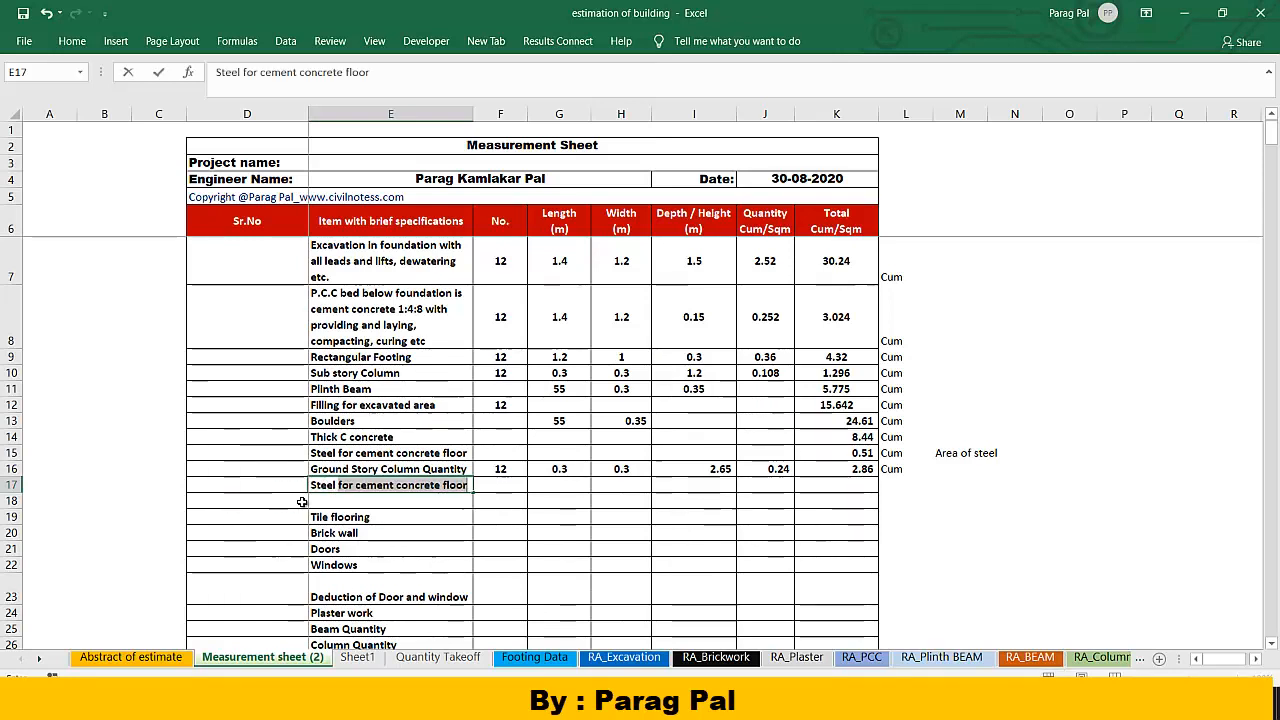
type("quanto")
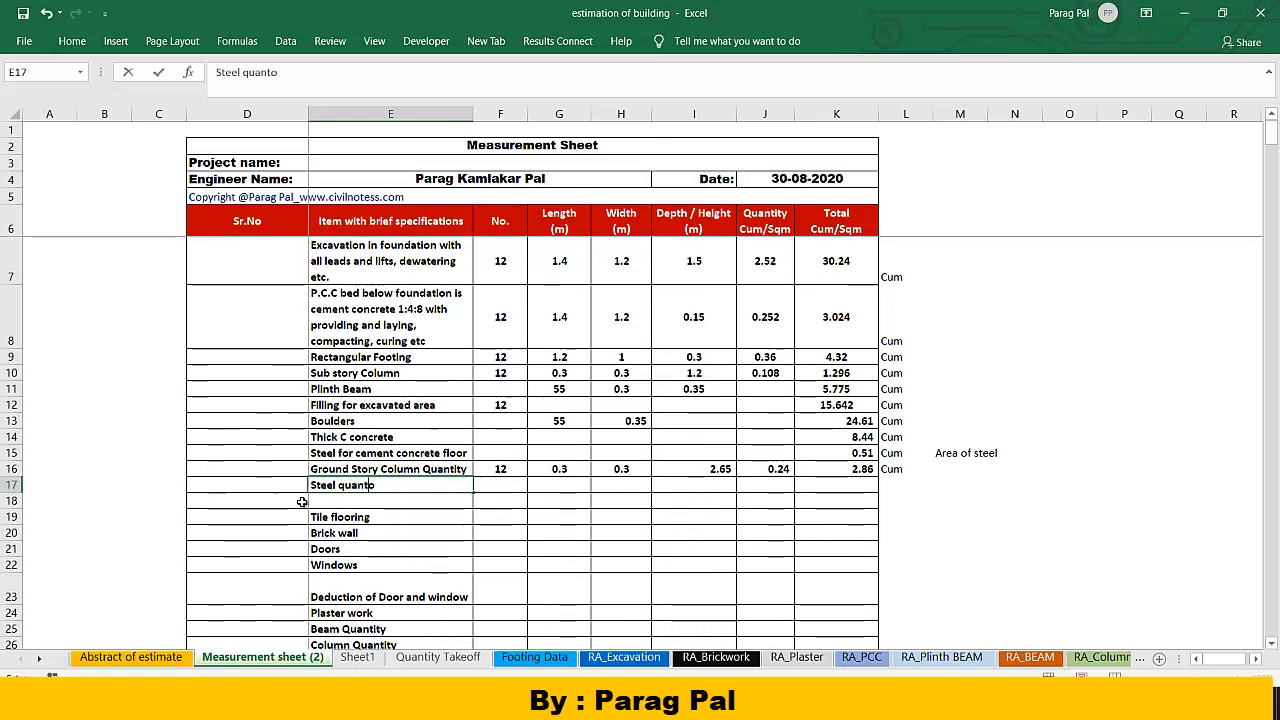
key("BackSpace")
key("BackSpace")
key("BackSpace")
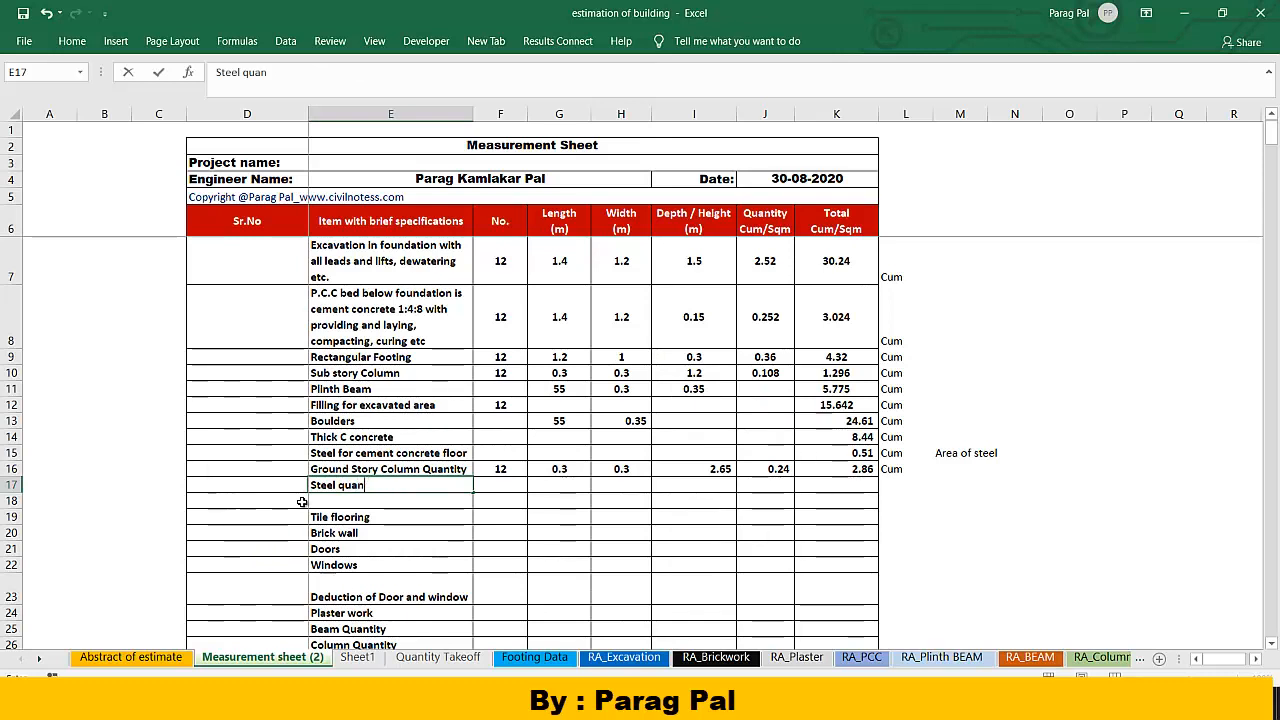
type("ntity for")
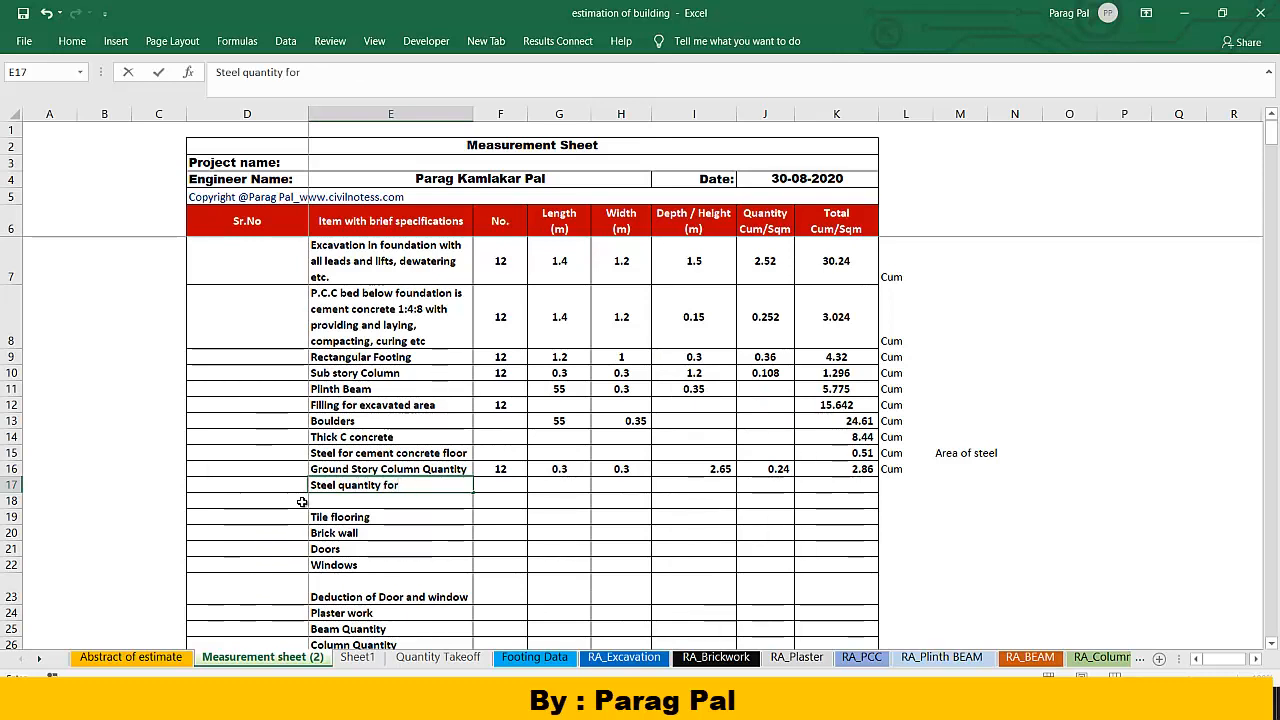
type(" Column")
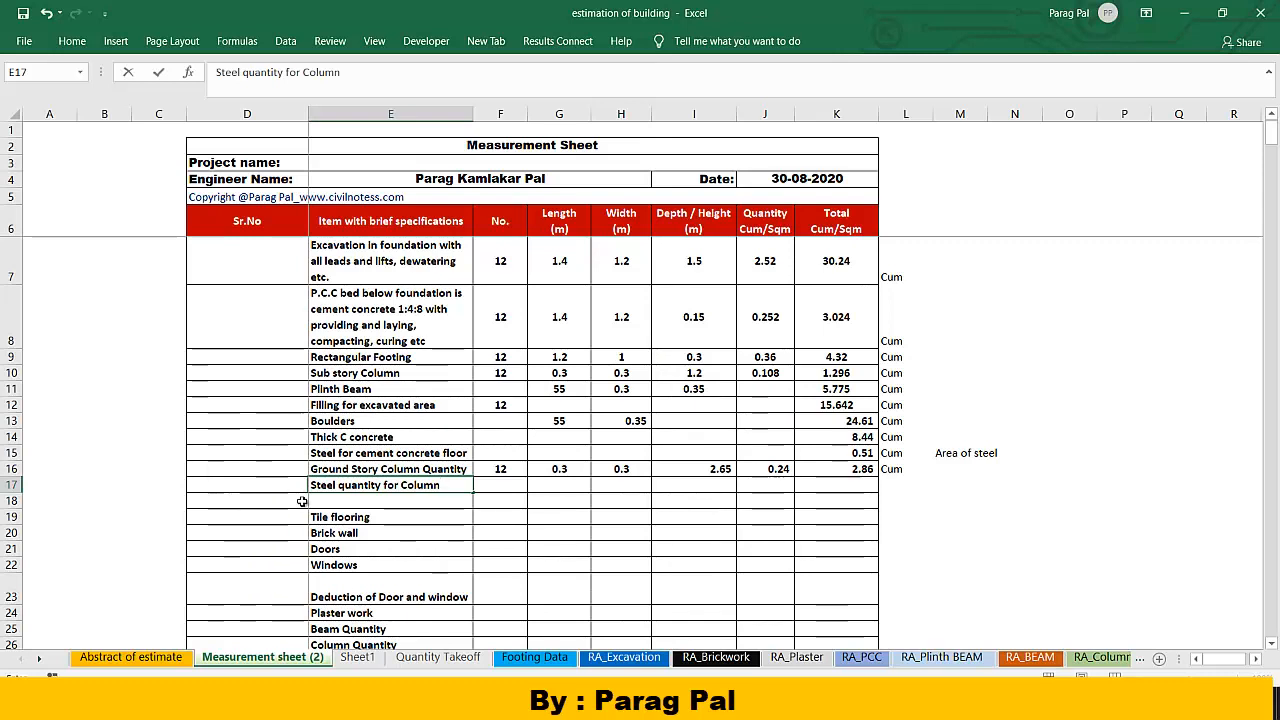
left_click(477, 532)
Step: Calculate the column steel's total in K17 as 6% of the ground story column total (=K16*6%)
left_click(861, 487)
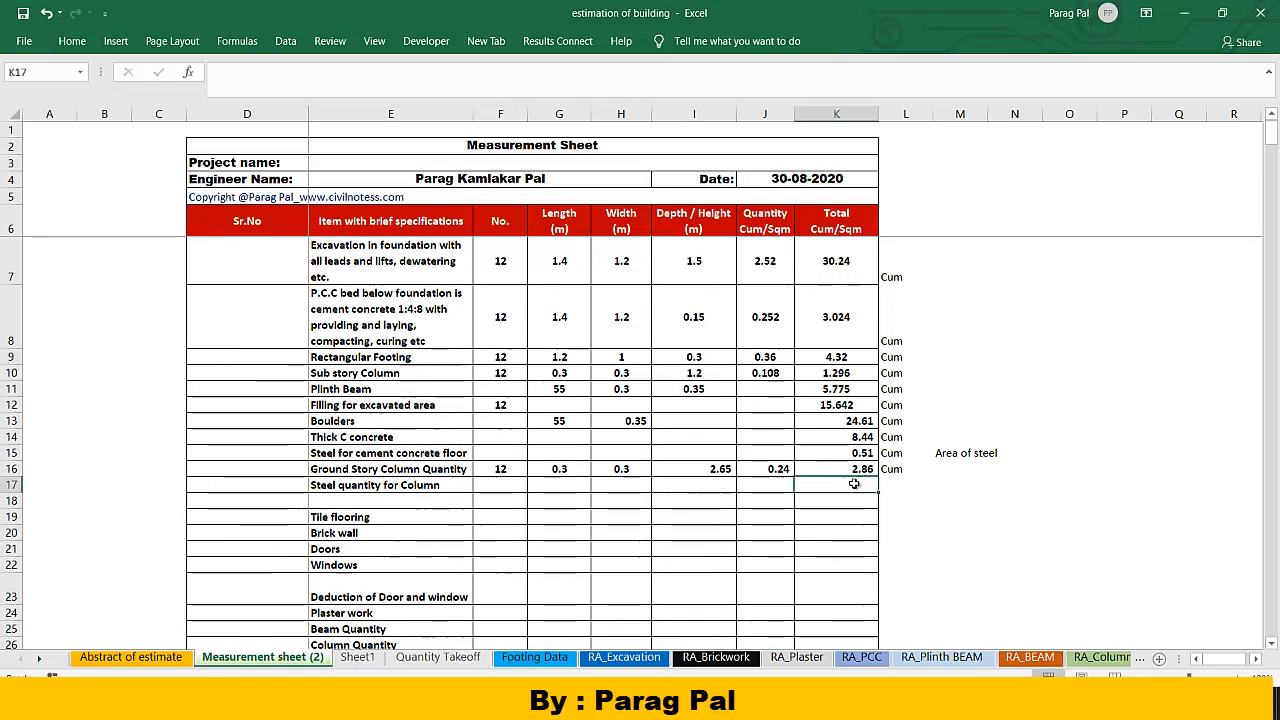
type("=")
left_click(848, 469)
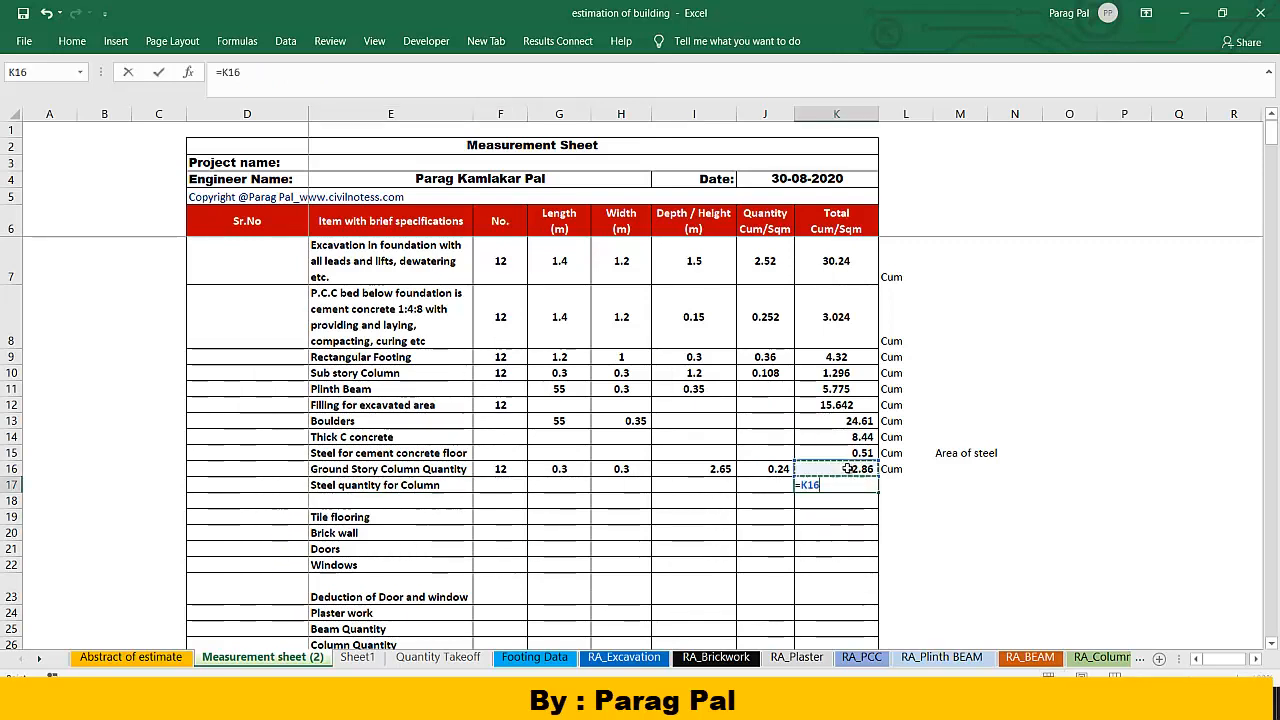
type("*6")
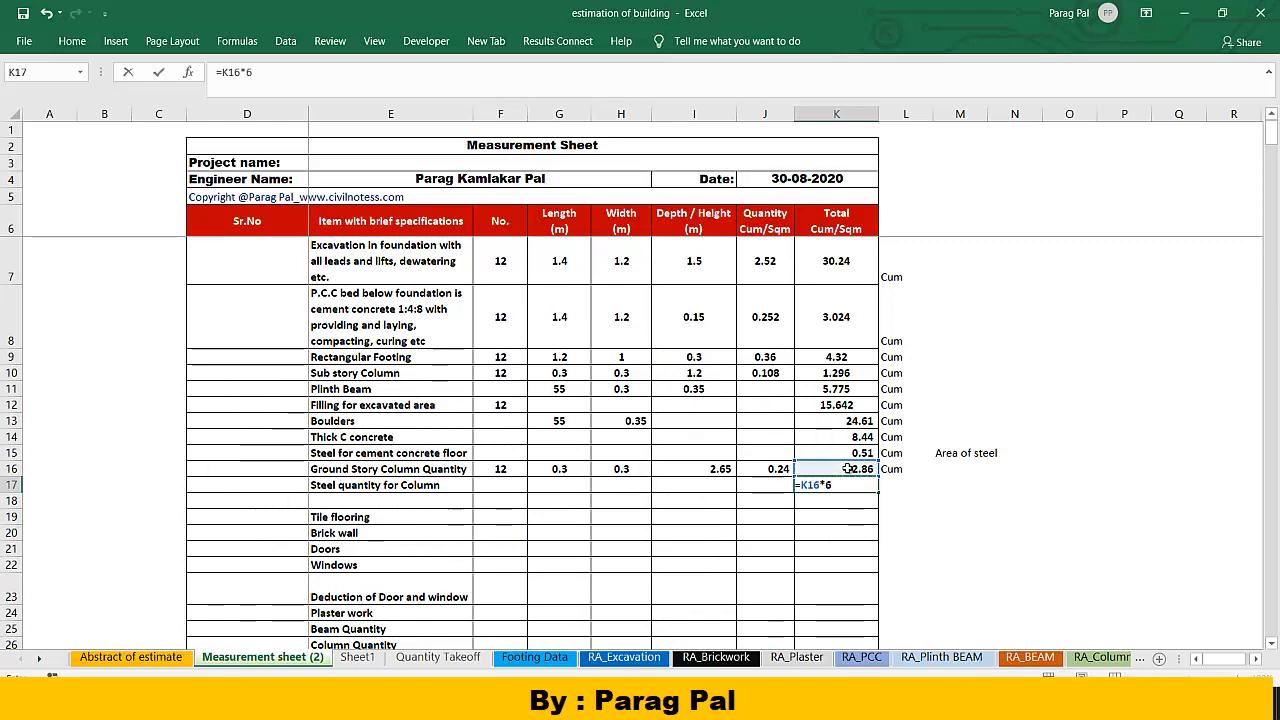
type("%")
key("Return")
Step: Fill the unit Cum down into the column steel row and copy the "Area of steel" note from M15 to M17
left_click(893, 470)
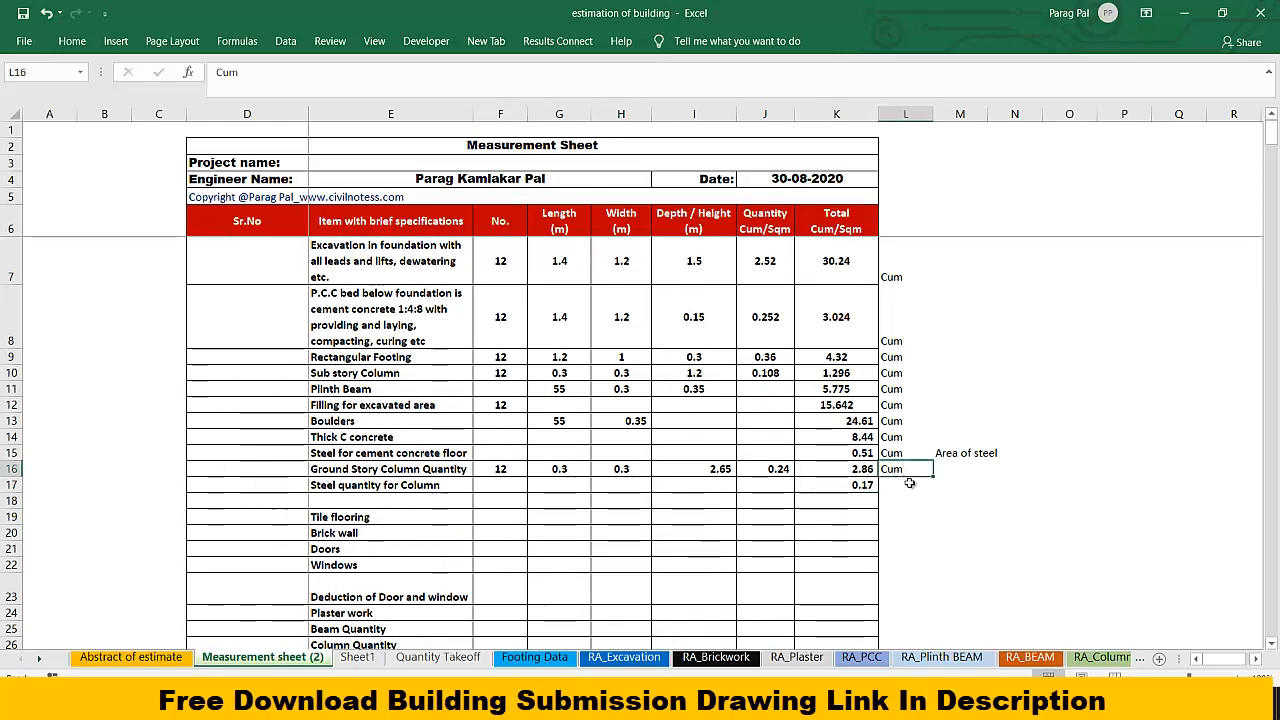
left_click_drag(935, 477, 935, 491)
left_click(913, 520)
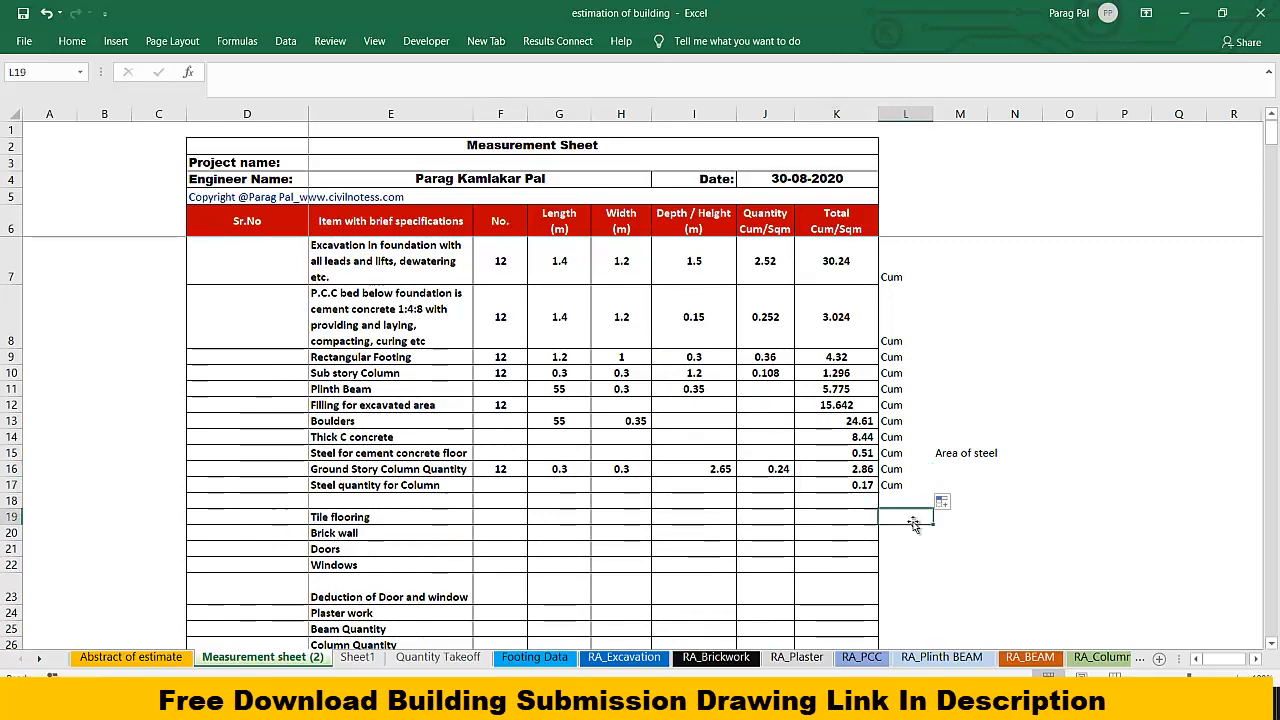
left_click(964, 452)
key("ctrl+c")
left_click(943, 483)
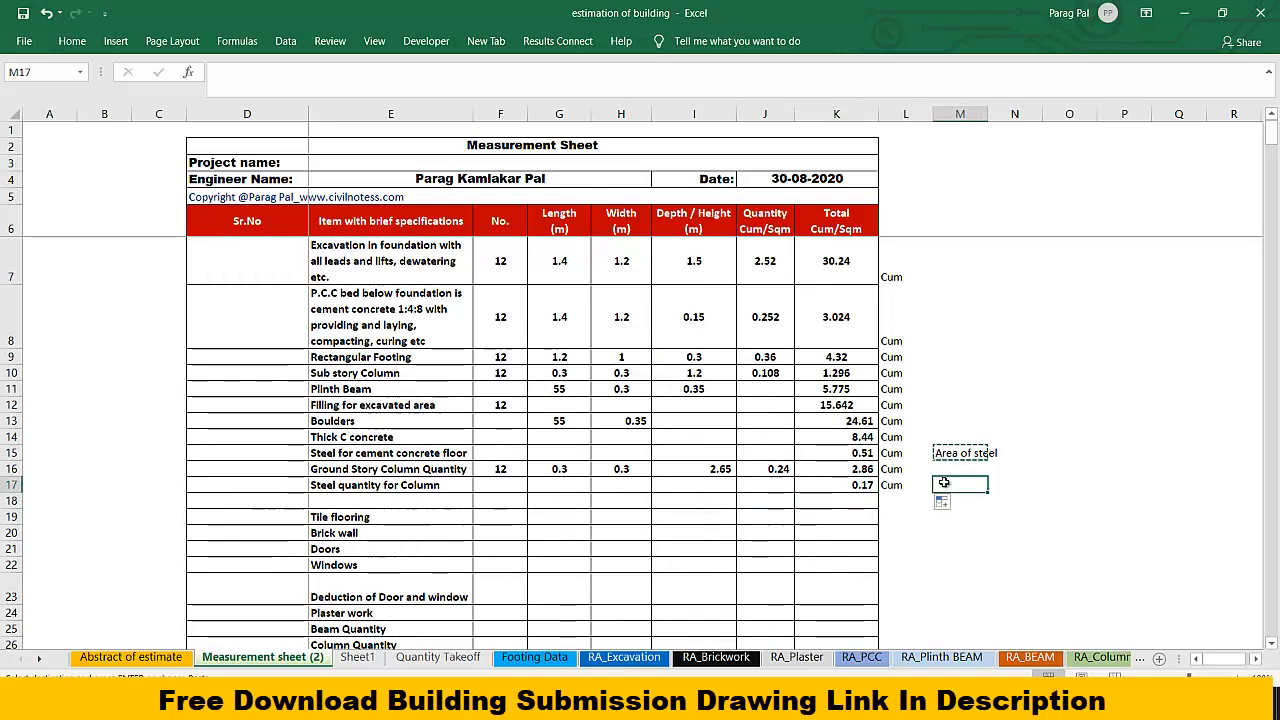
key("ctrl+v")
left_click(930, 545)
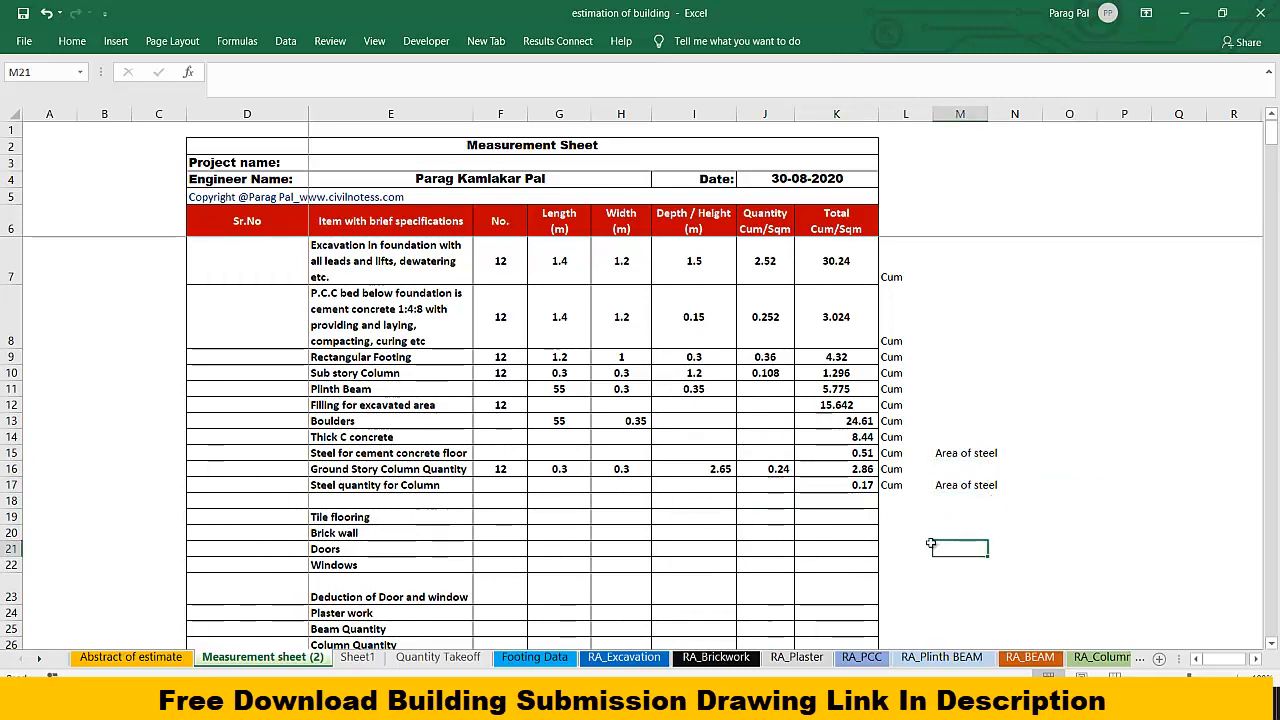
Step: Insert three blank rows above the Tile flooring row of the measurement sheet
left_click(843, 488)
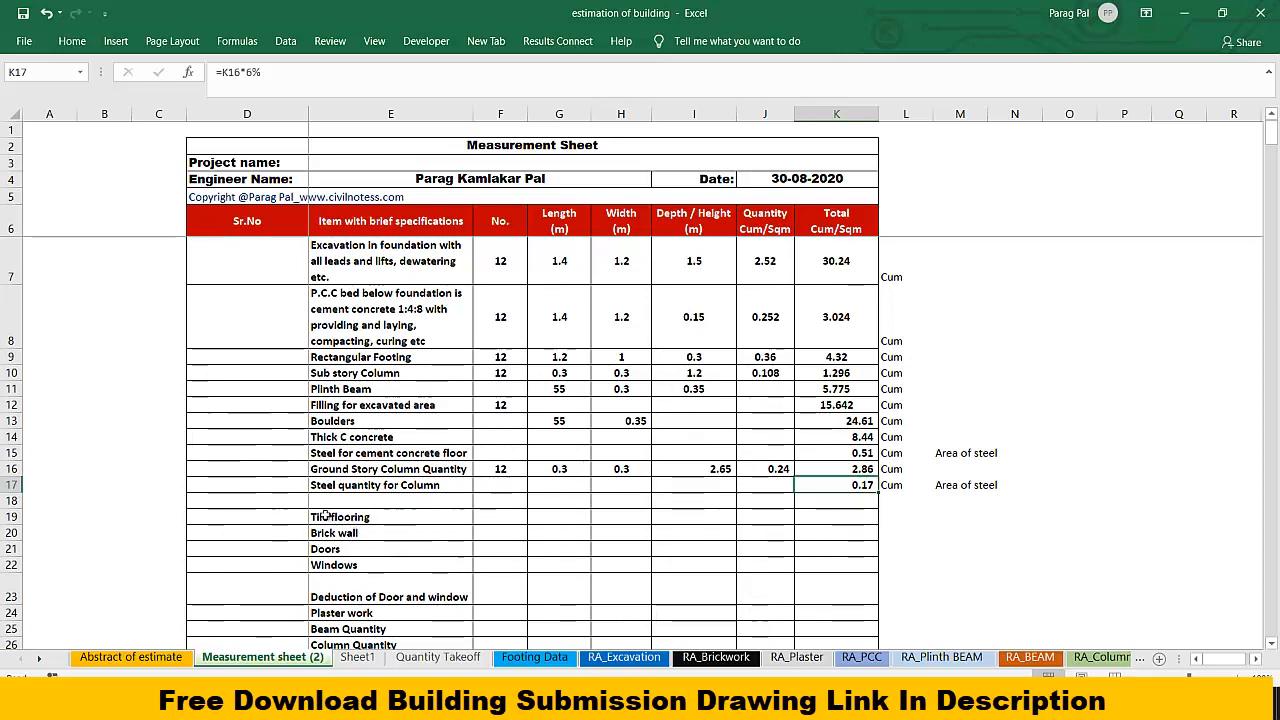
left_click(10, 516)
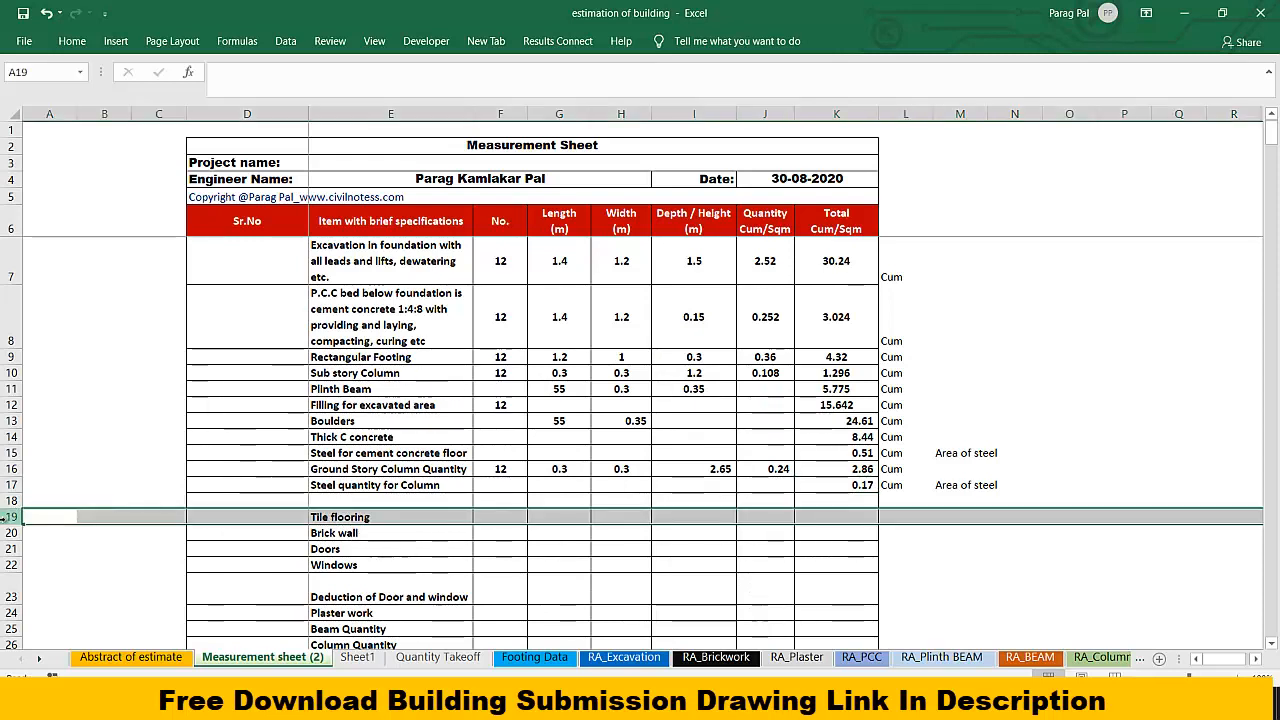
right_click(10, 516)
left_click(71, 396)
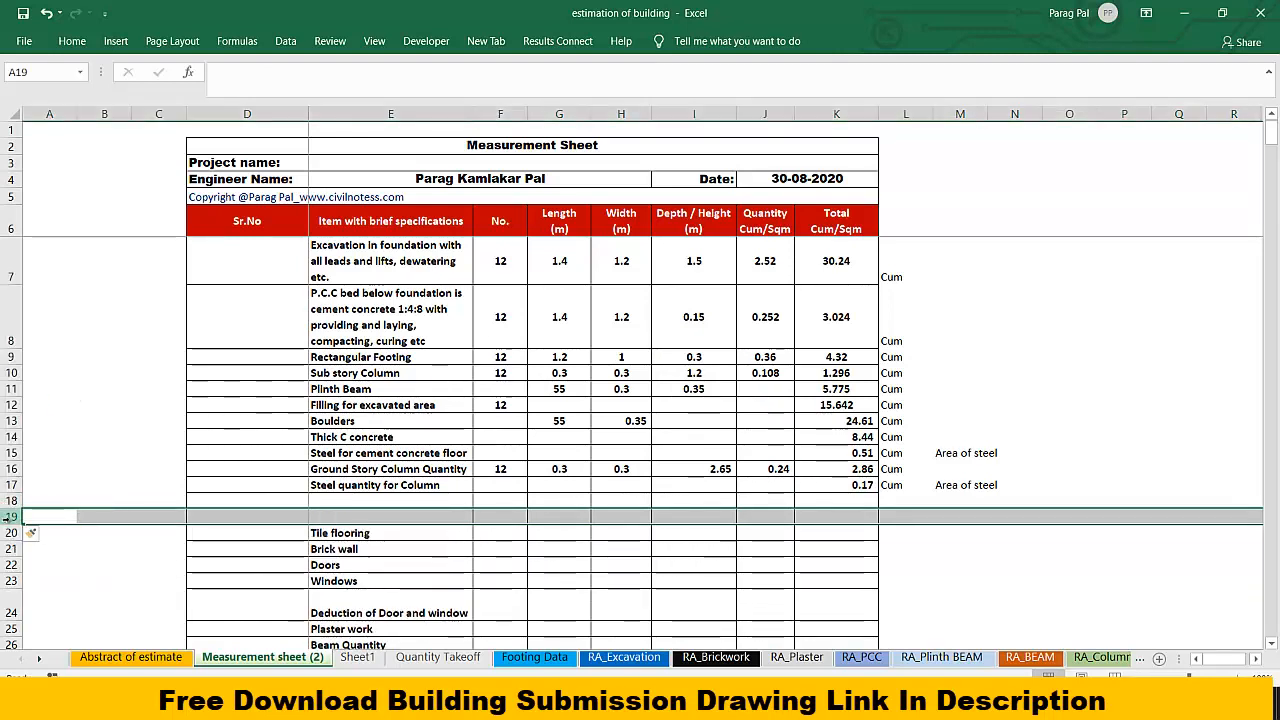
right_click(14, 516)
left_click(67, 388)
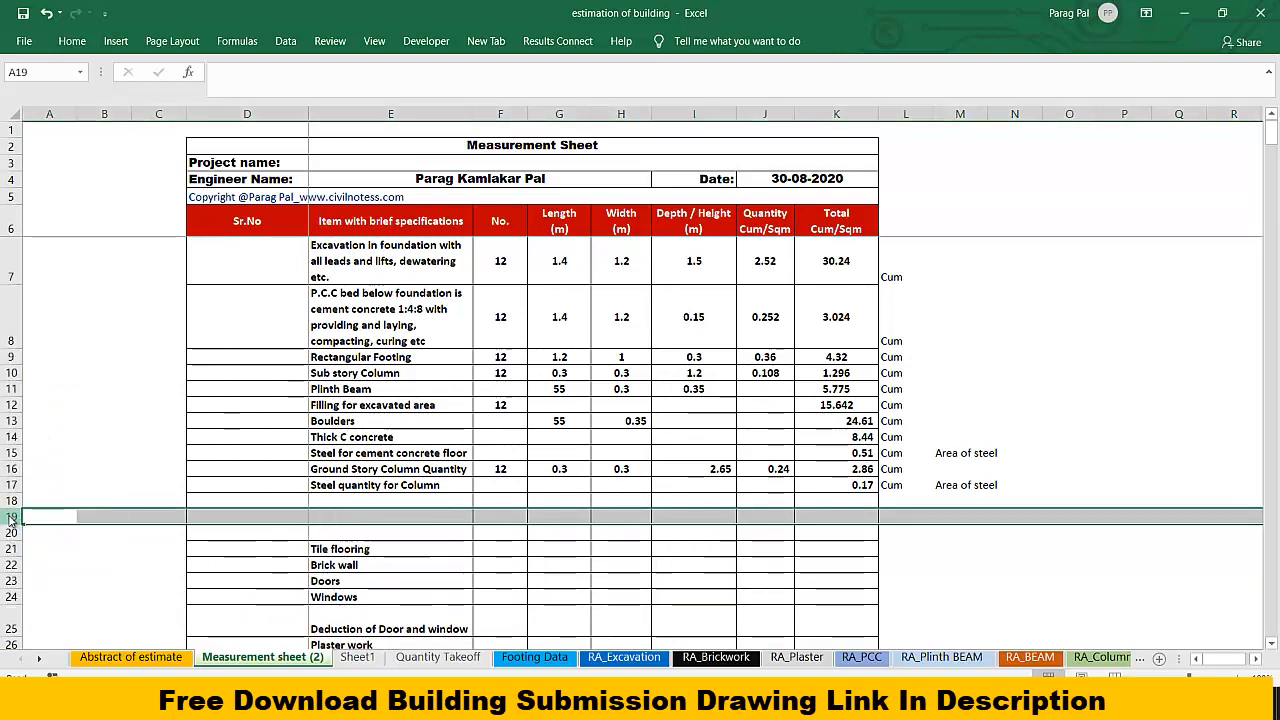
right_click(14, 516)
left_click(67, 388)
Step: Enter the item "Ground Story Beam Quantity" in E18, below Steel quantity for Column
left_click(390, 500)
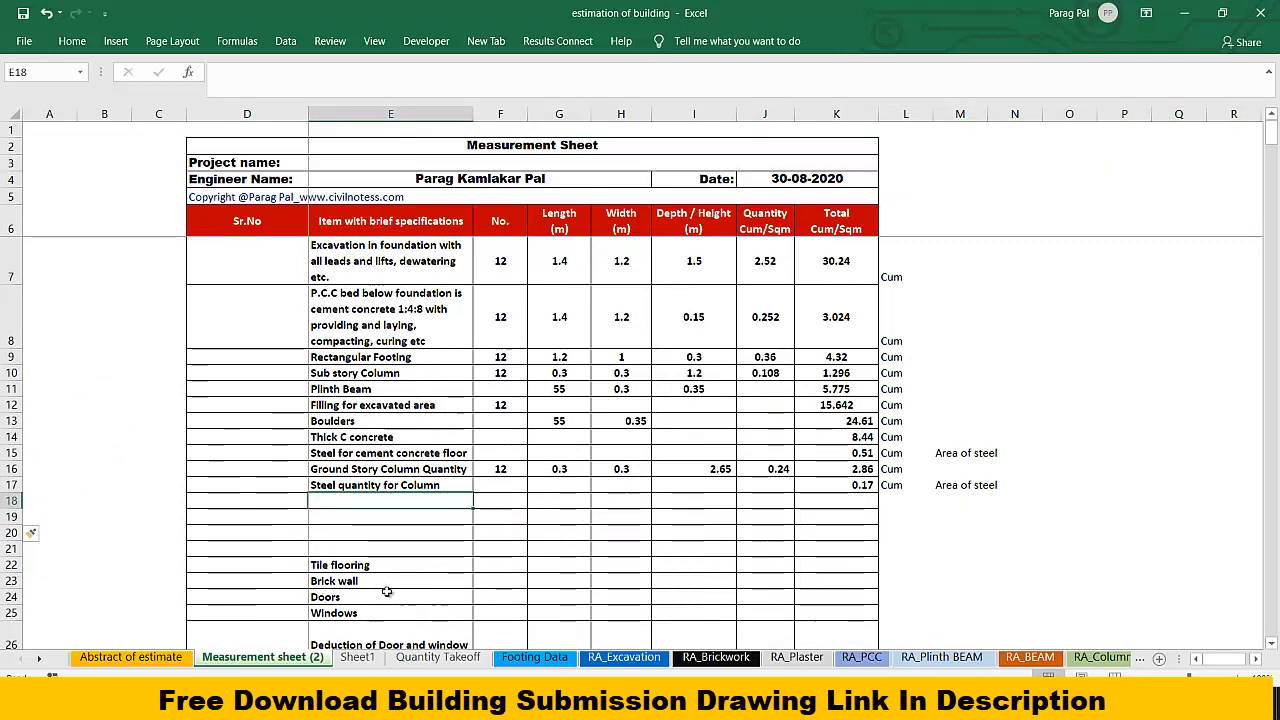
type("Ground Story Column Quantity")
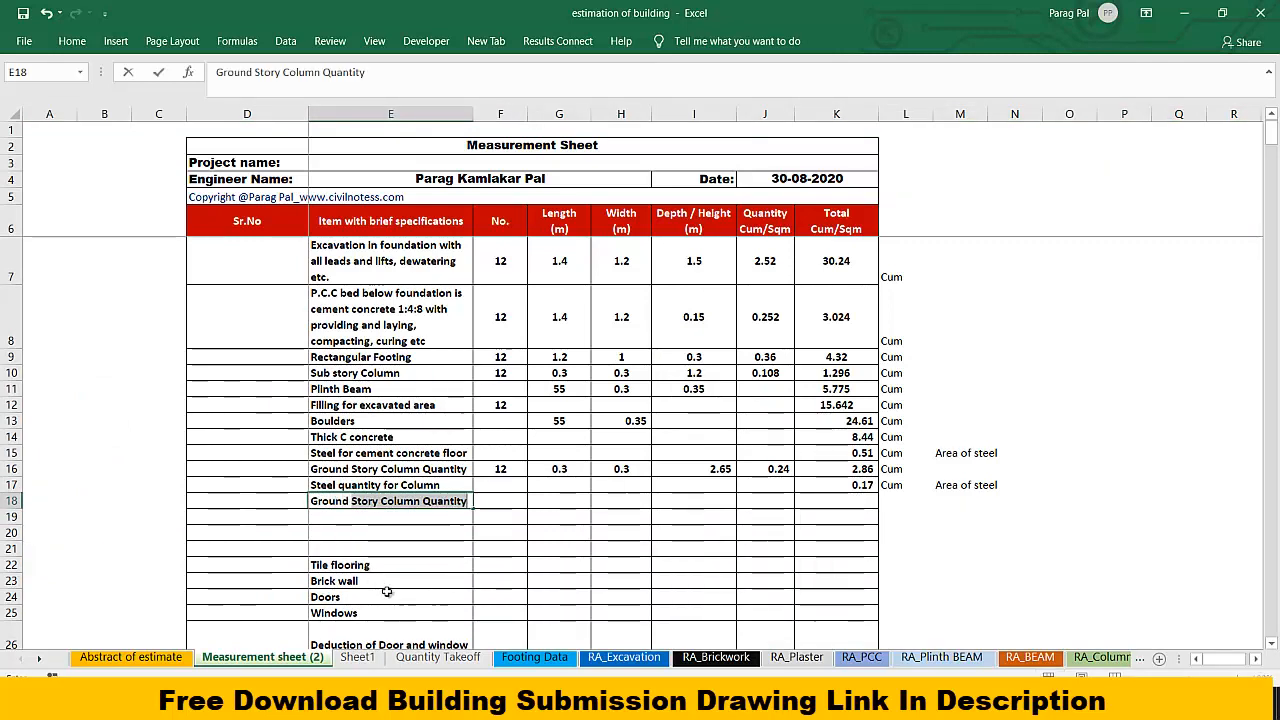
left_click(384, 503)
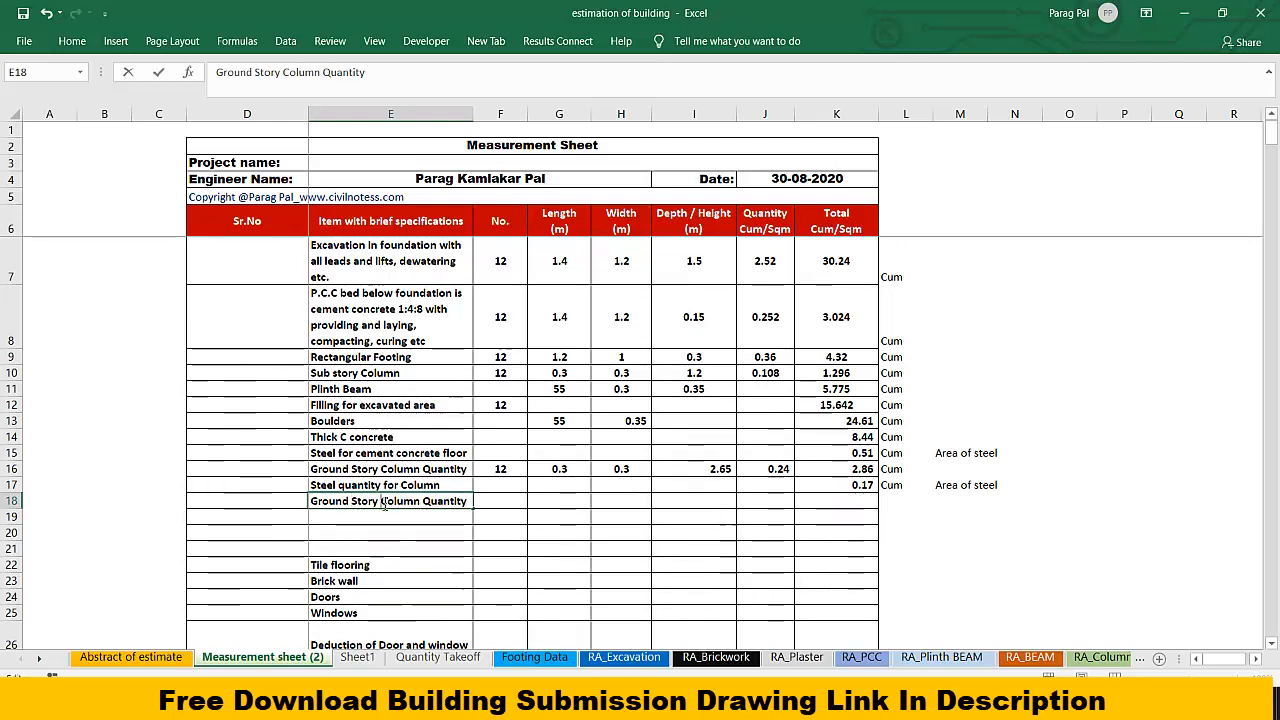
key("Delete")
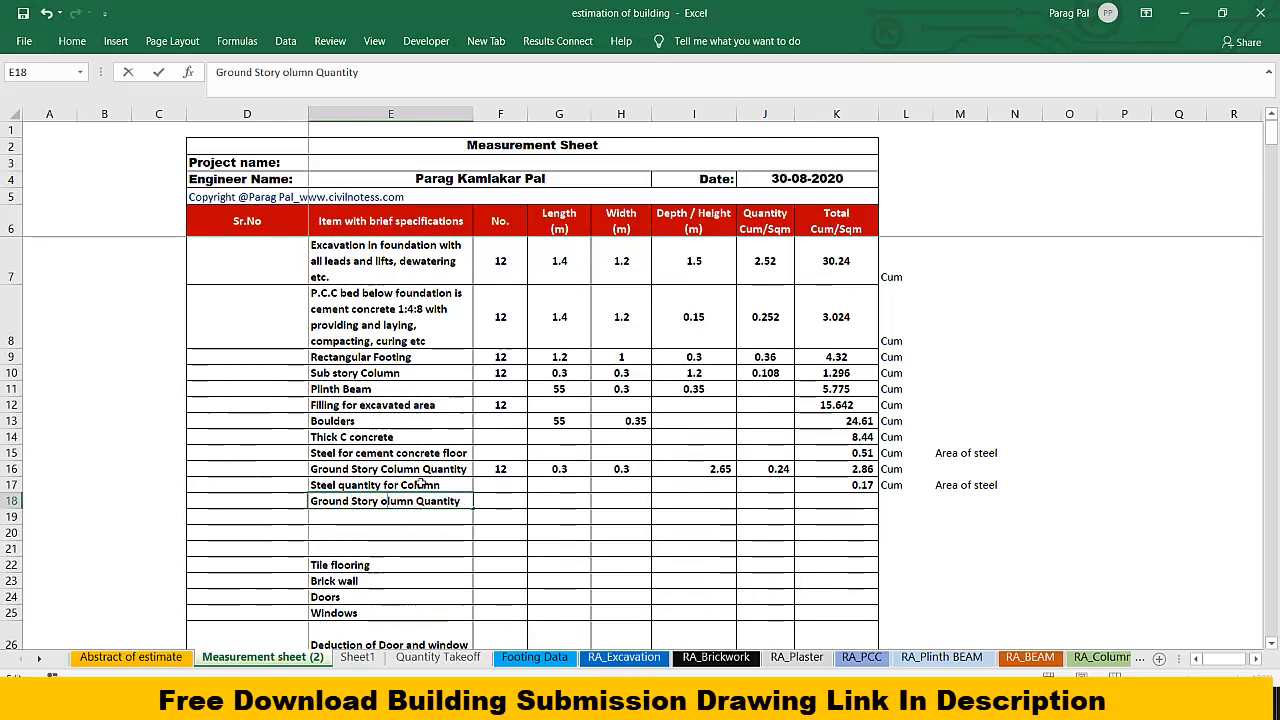
key("Delete")
key("Delete")
key("Delete")
key("Delete")
key("Delete")
type("Beam")
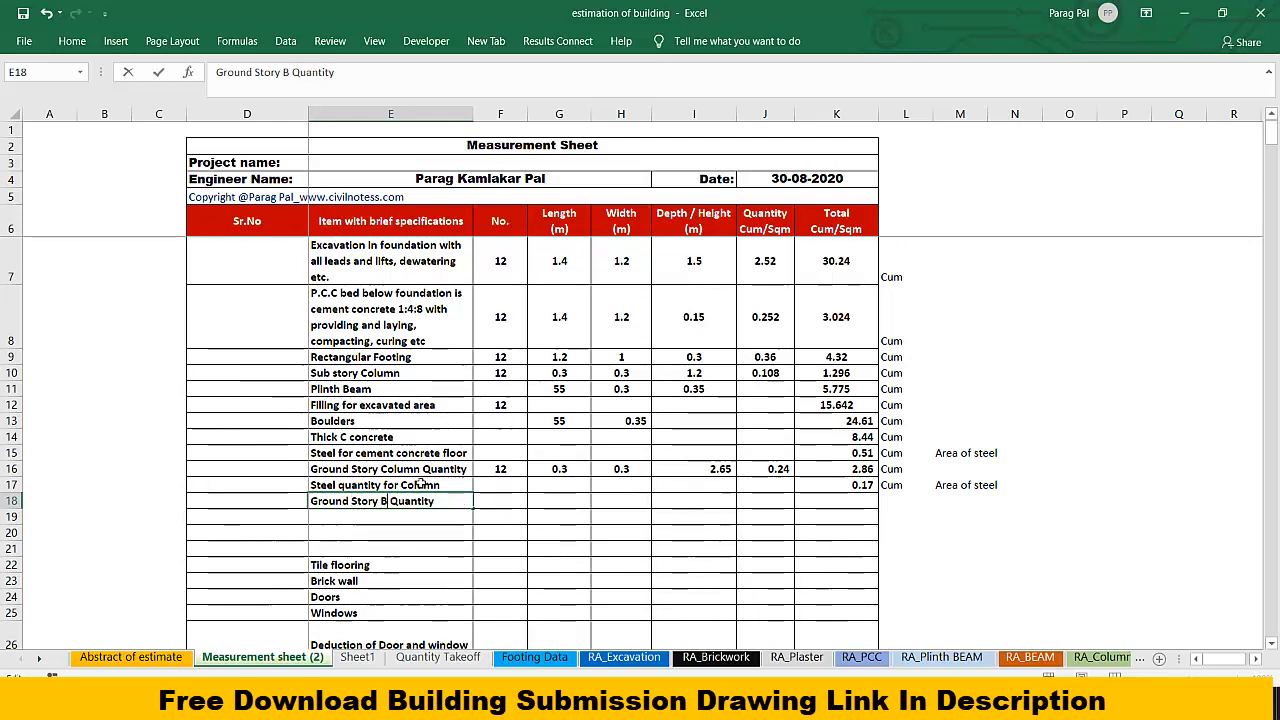
left_click(545, 527)
left_click(508, 501)
left_click(551, 503)
left_click(500, 499)
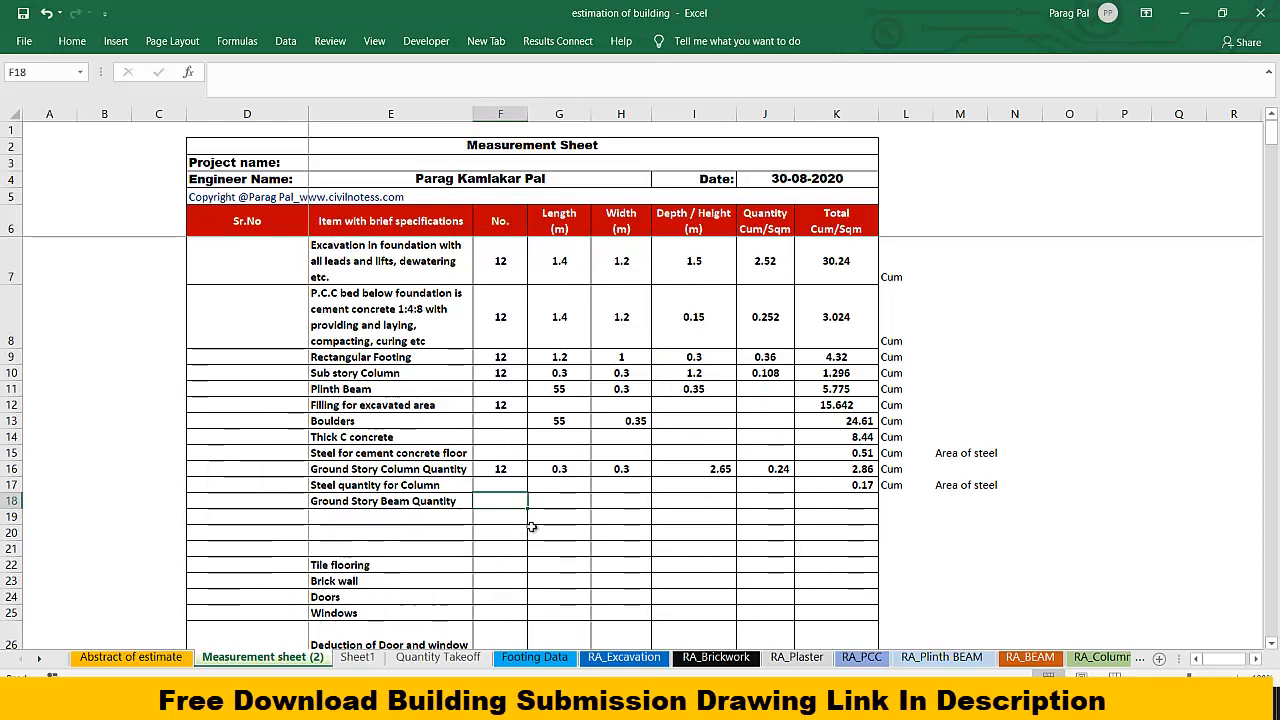
type("=")
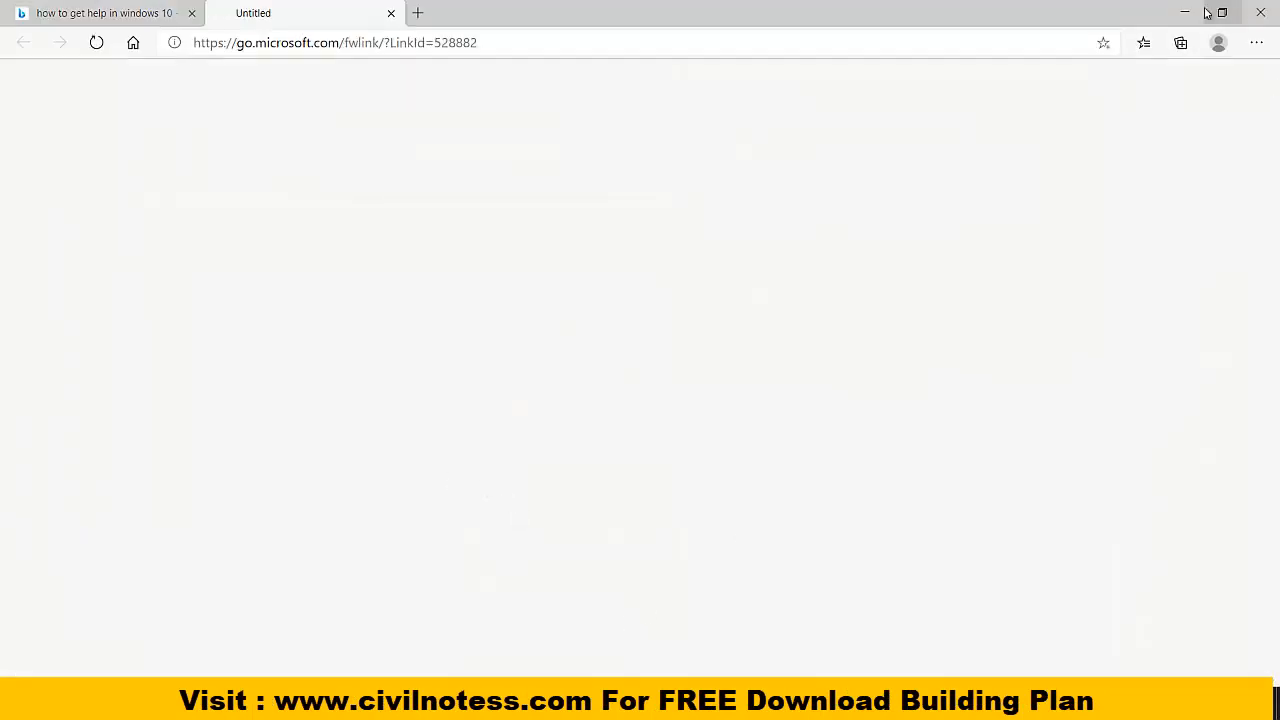
left_click(1184, 12)
left_click(585, 481)
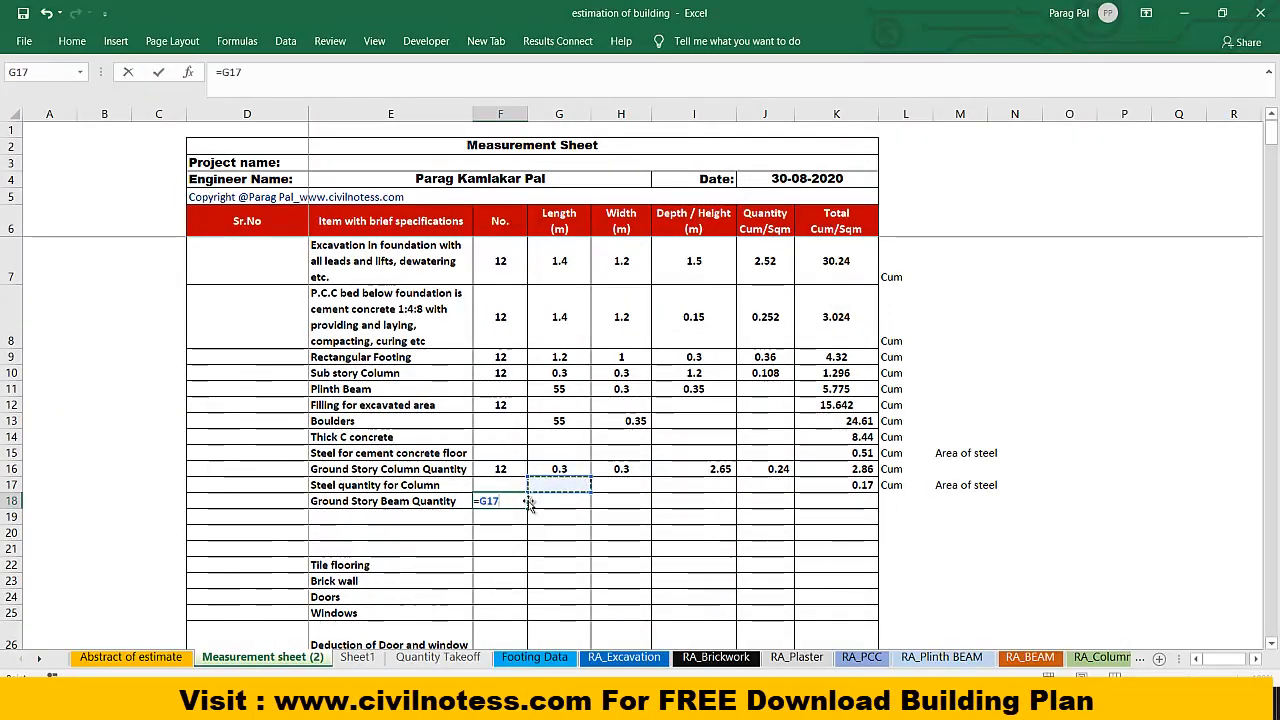
key("Escape")
Step: Set the Ground Story Beam's length in G18 equal to the Plinth Beam's length in G11
left_click(570, 502)
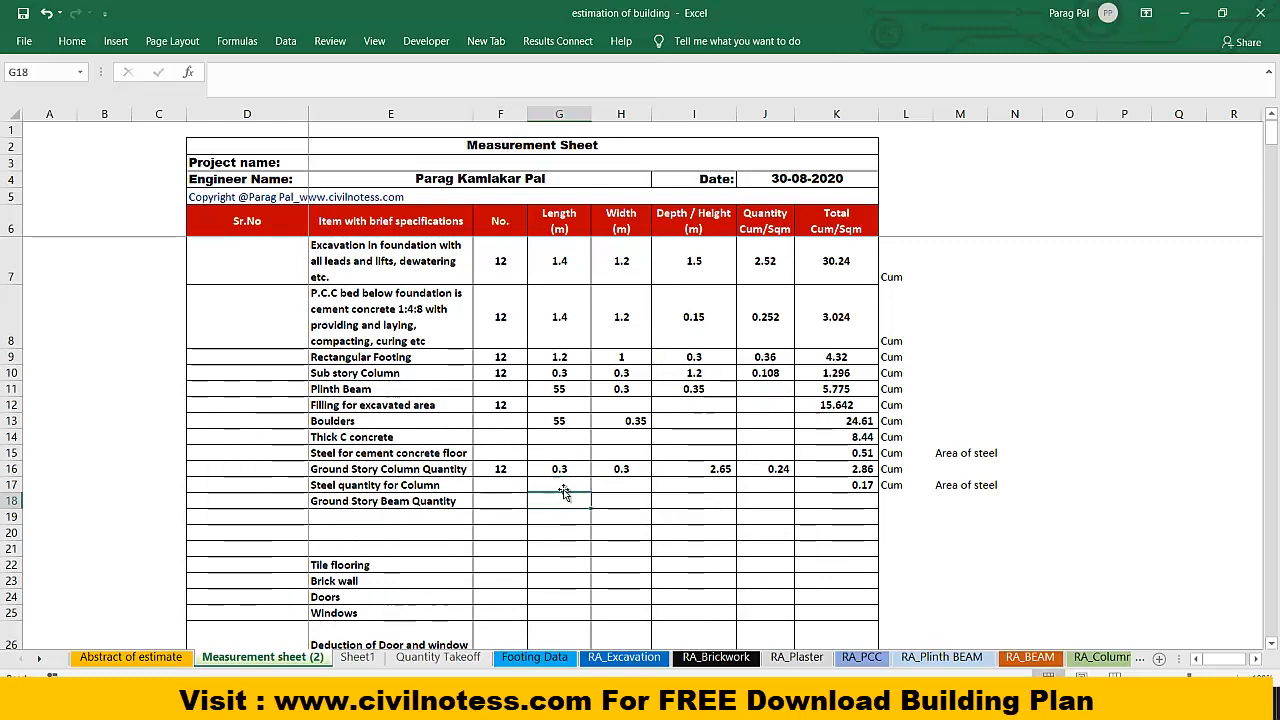
type("=")
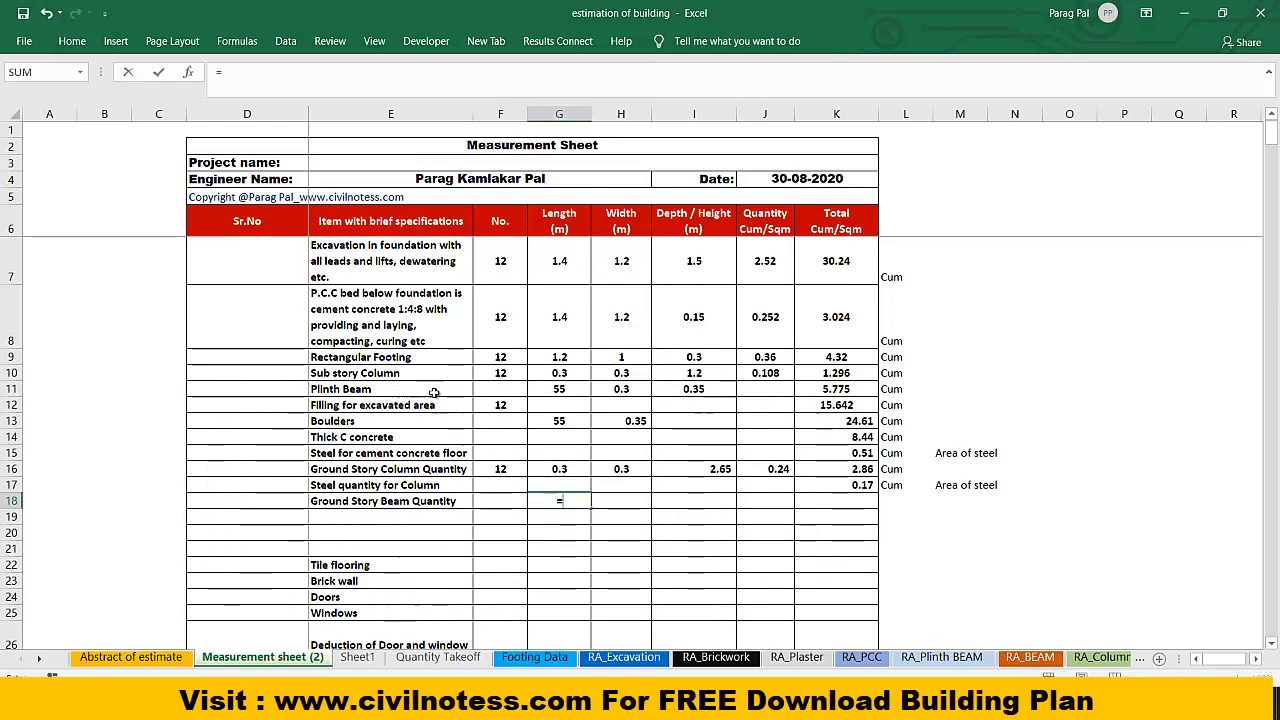
left_click(559, 389)
key("Tab")
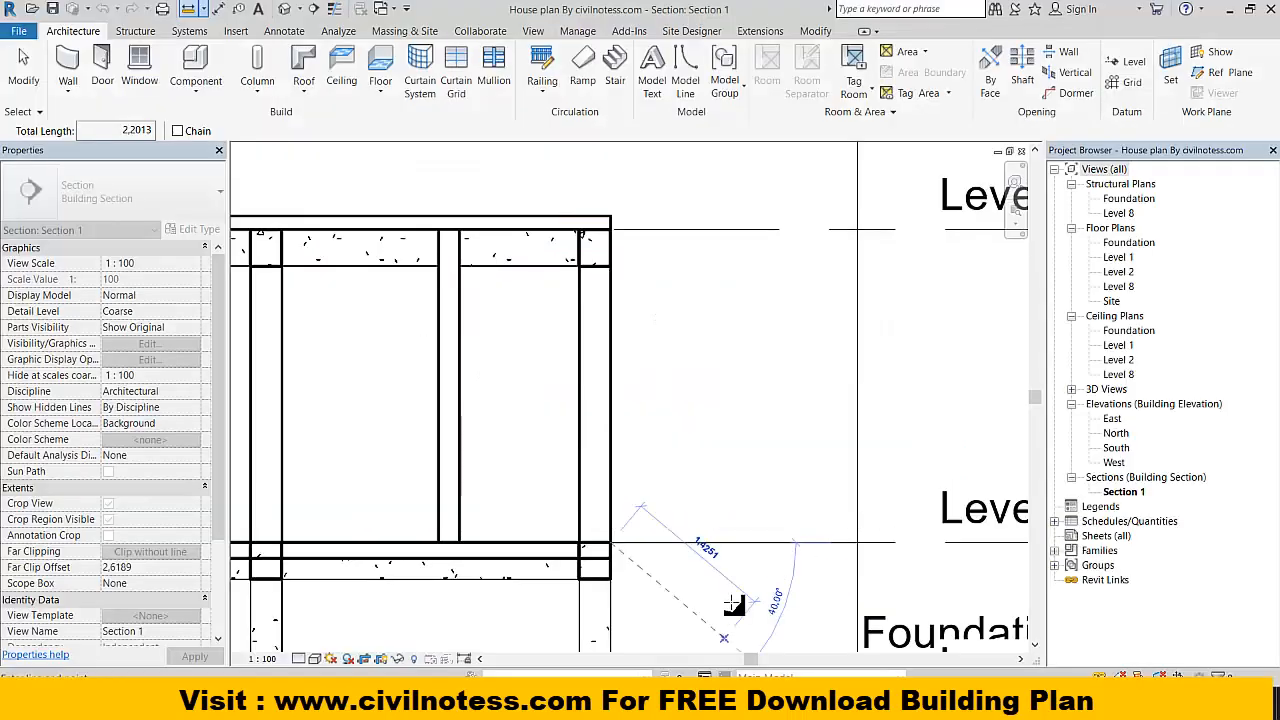
Step: Switch to Revit and measure the depth of the beam below Level 2 at the end column in Section 1
scroll(649, 523, "up", 2)
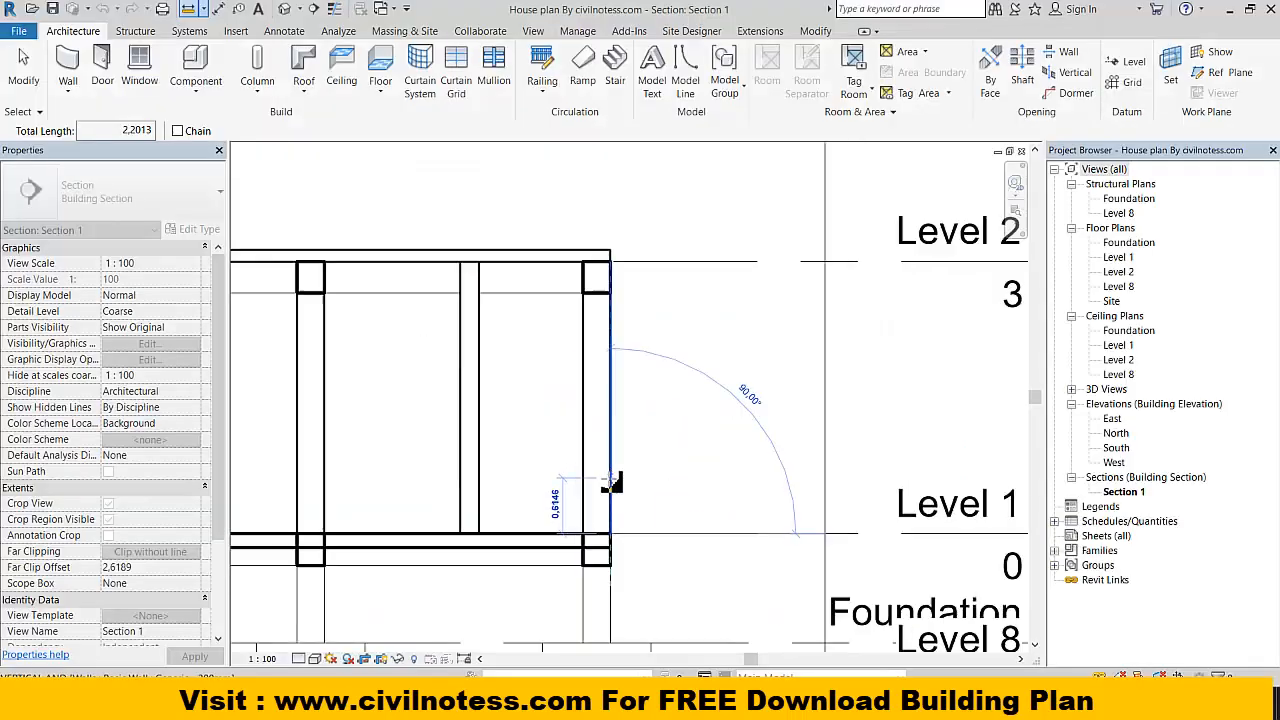
left_click_drag(608, 524, 612, 531)
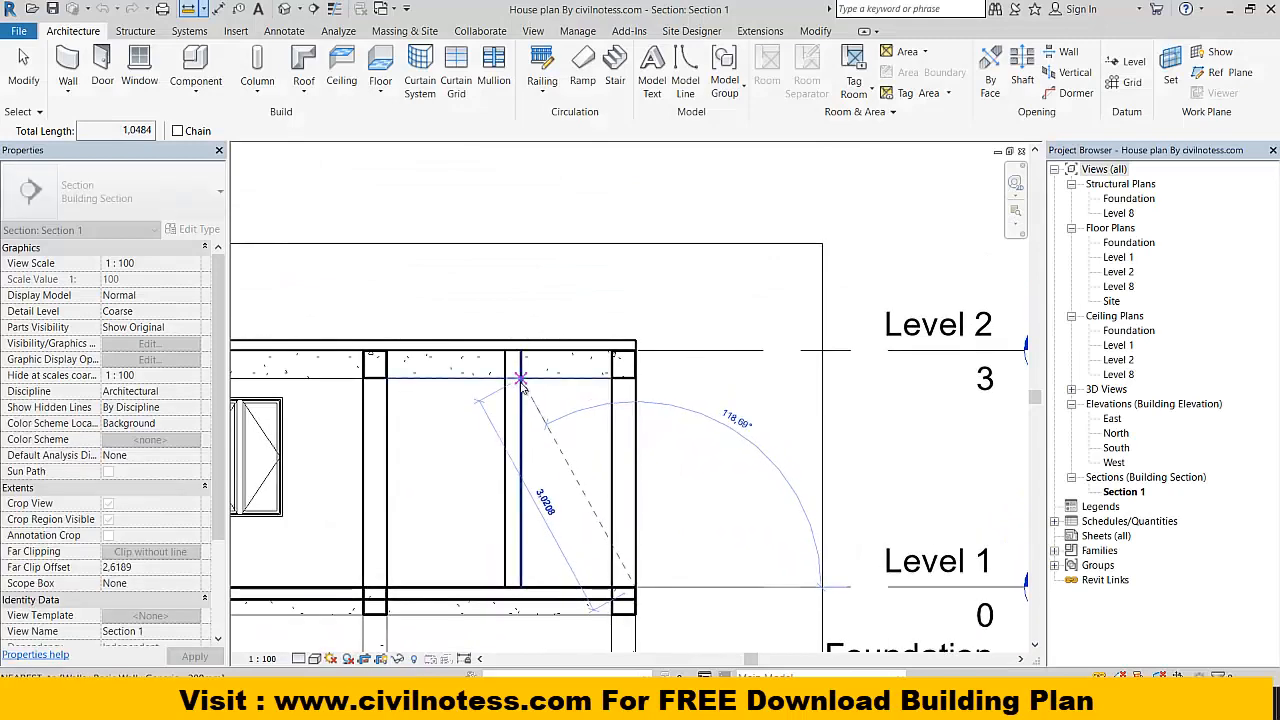
key("Escape")
key("Escape")
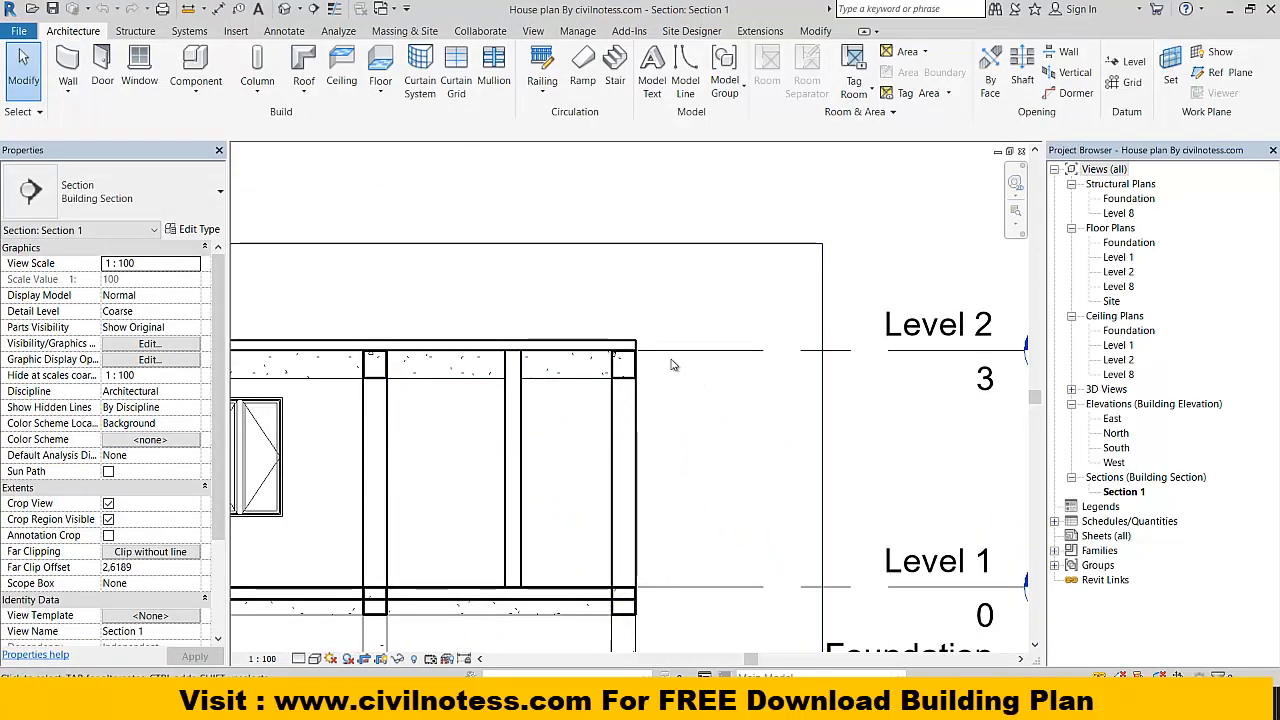
scroll(590, 362, "up", 3)
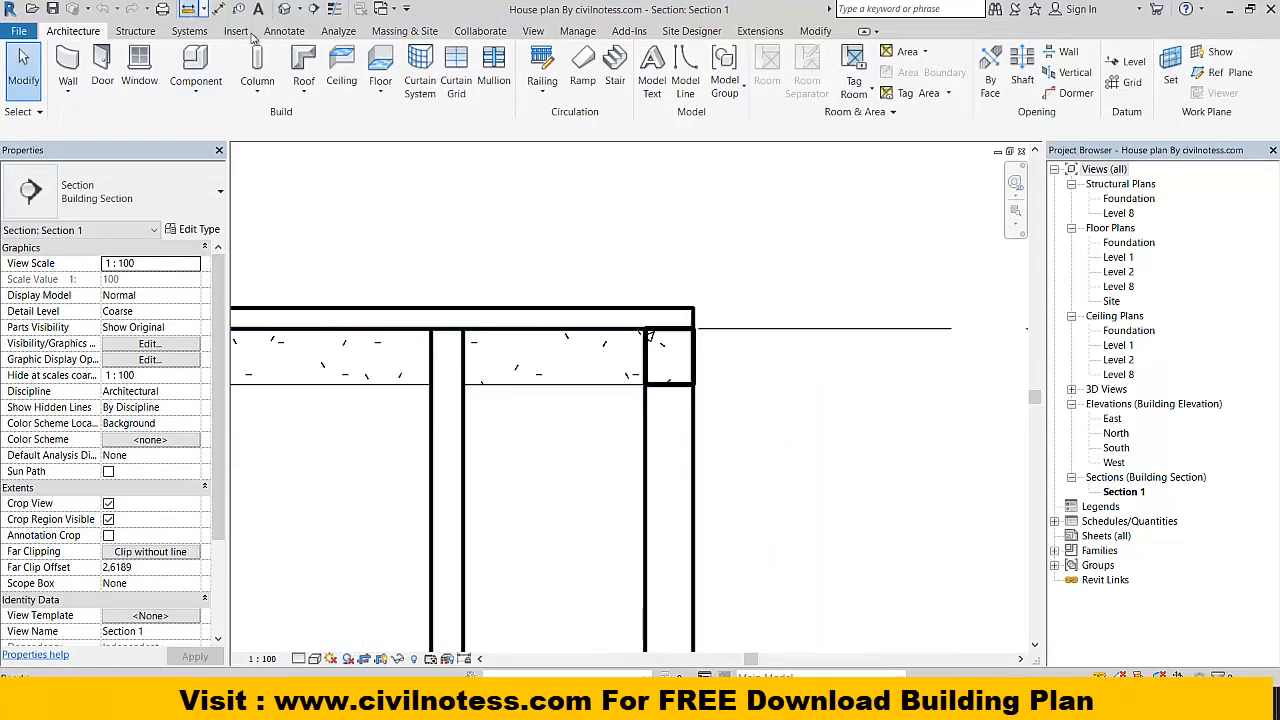
left_click(188, 8)
left_click(694, 329)
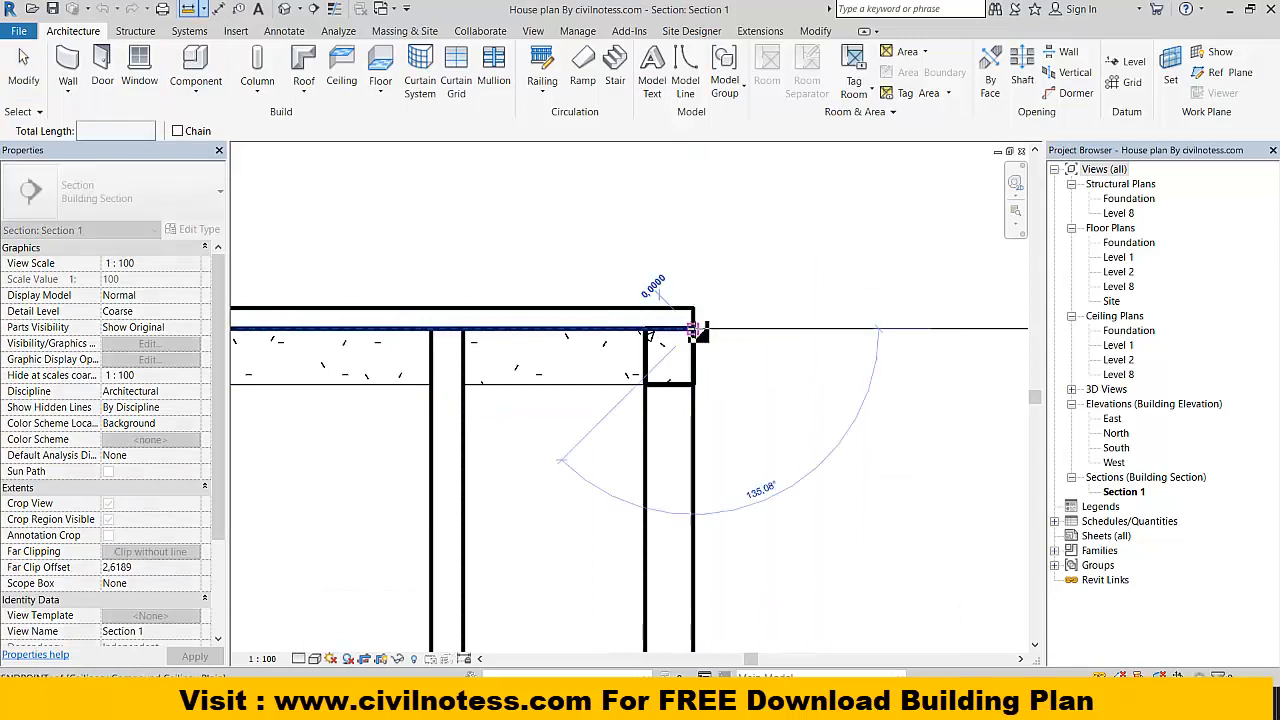
left_click(694, 386)
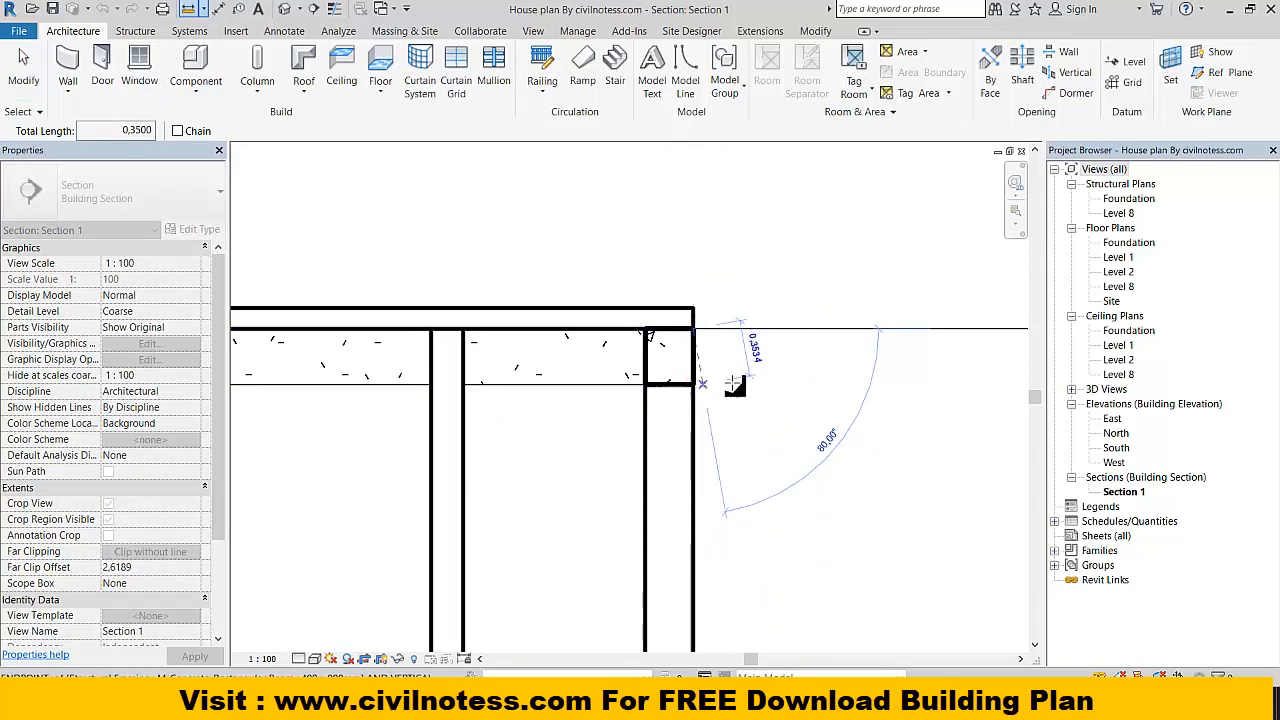
key("Escape")
key("Escape")
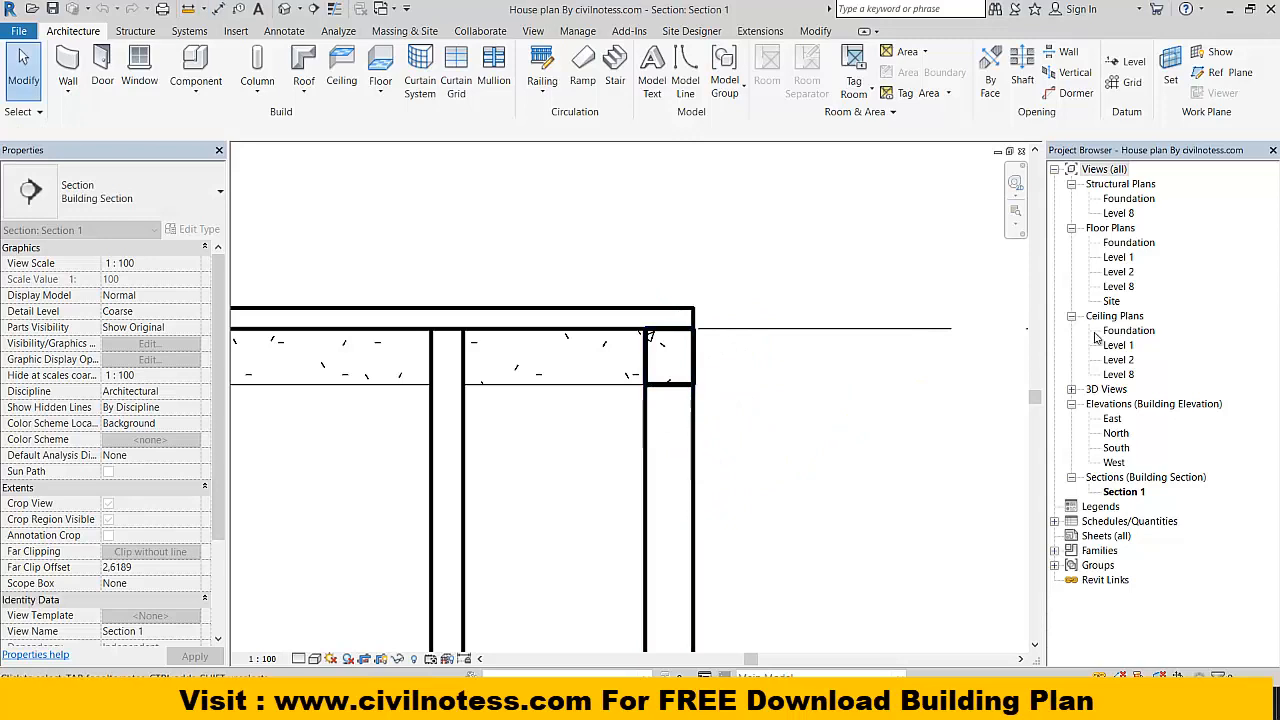
Step: Open the Level 8 floor plan and measure the beam's width where it meets the upper corner column
double_click(1123, 259)
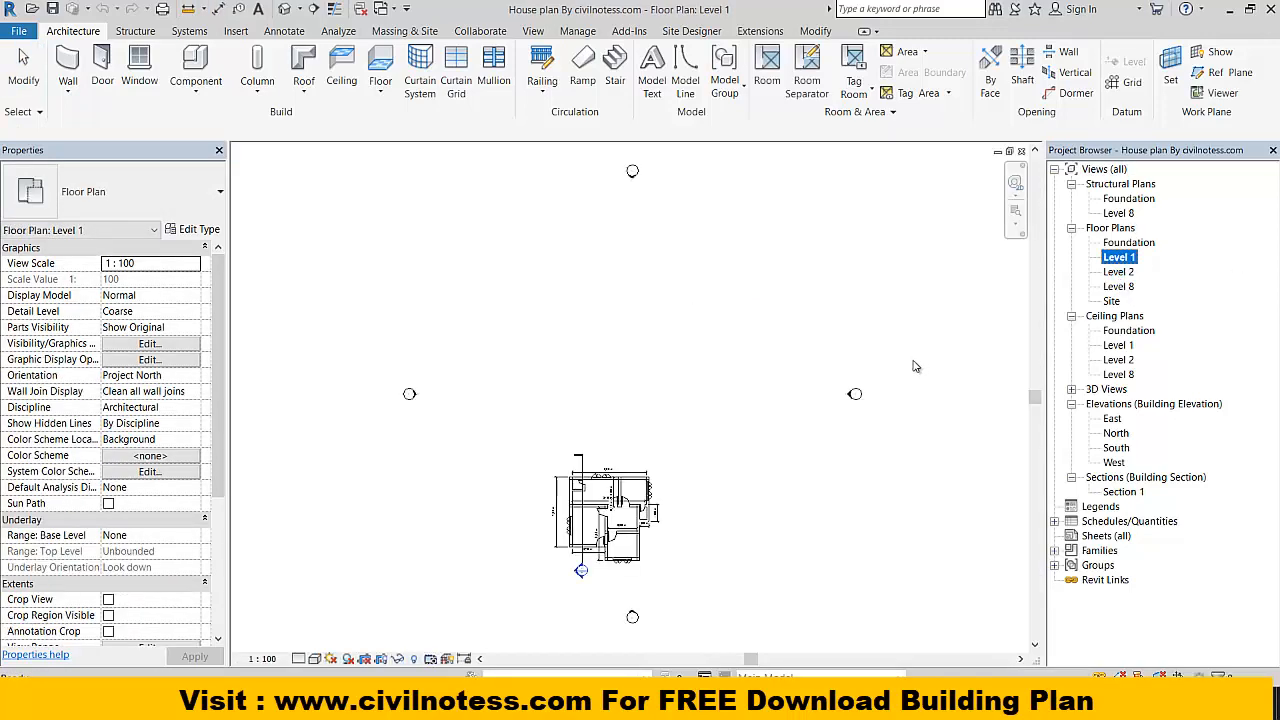
double_click(1118, 287)
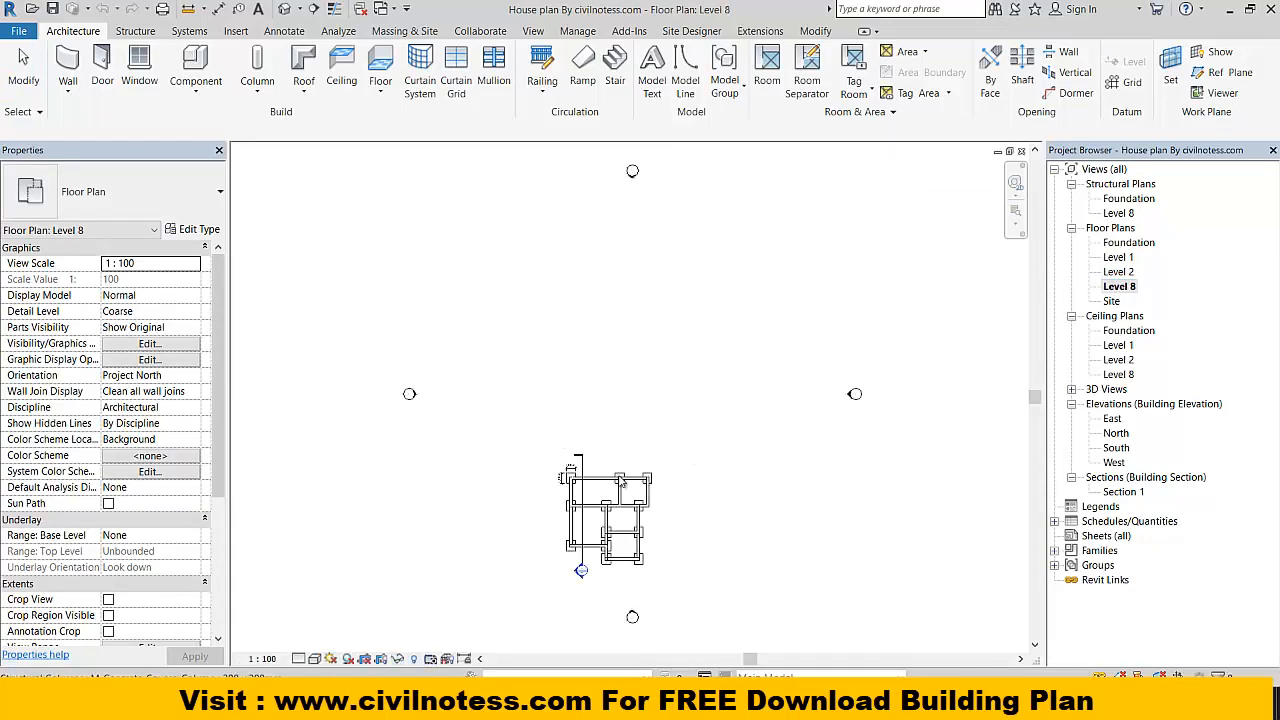
scroll(620, 483, "up", 10)
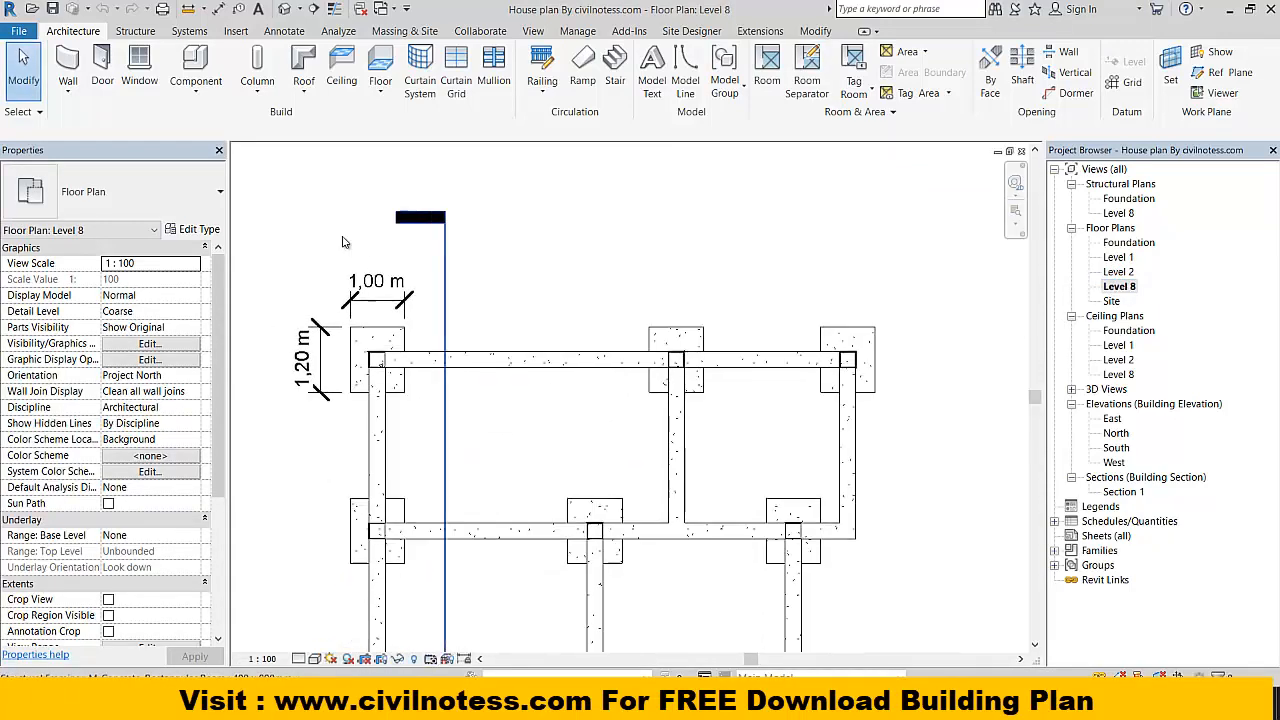
left_click(190, 9)
scroll(392, 359, "up", 1)
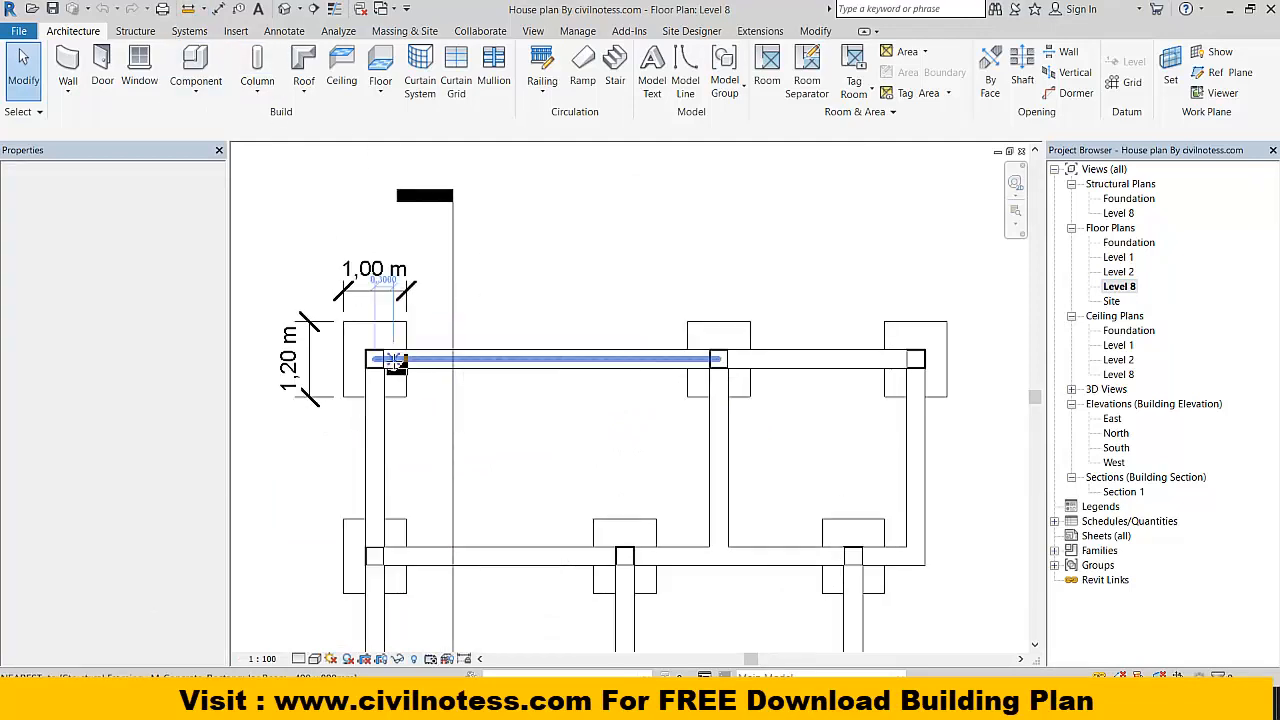
scroll(396, 362, "up", 4)
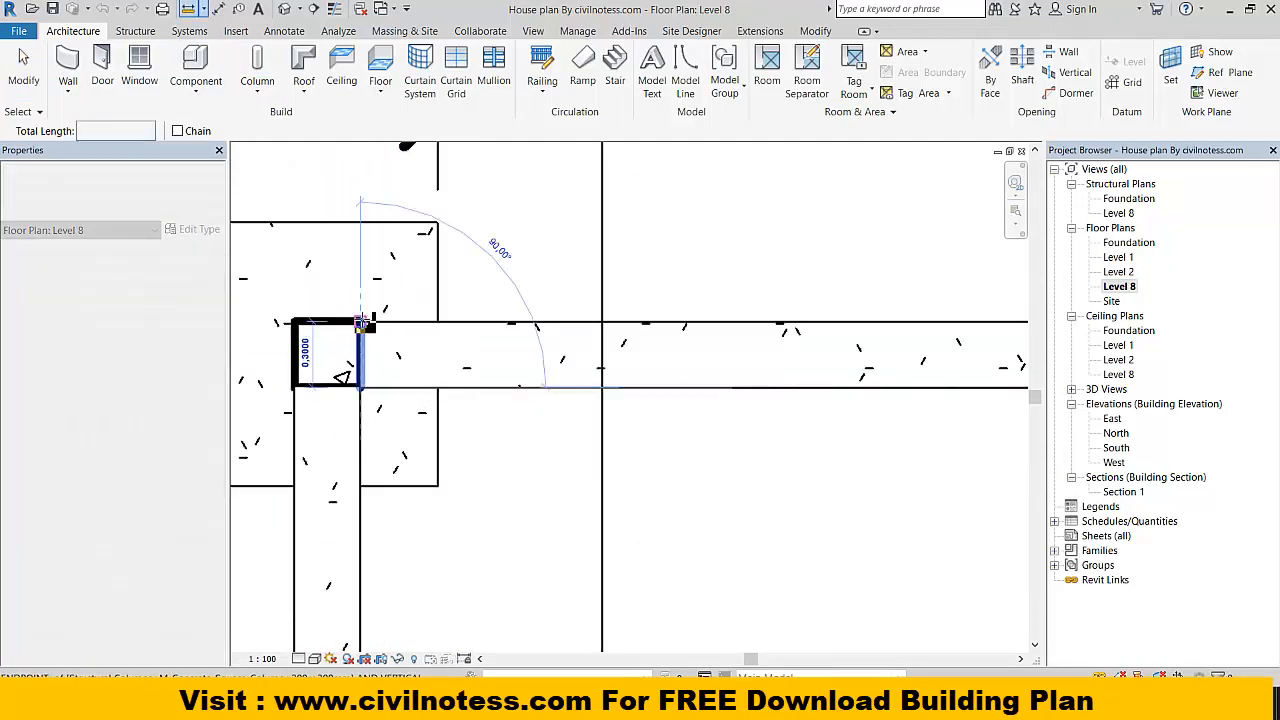
key("Escape")
key("Escape")
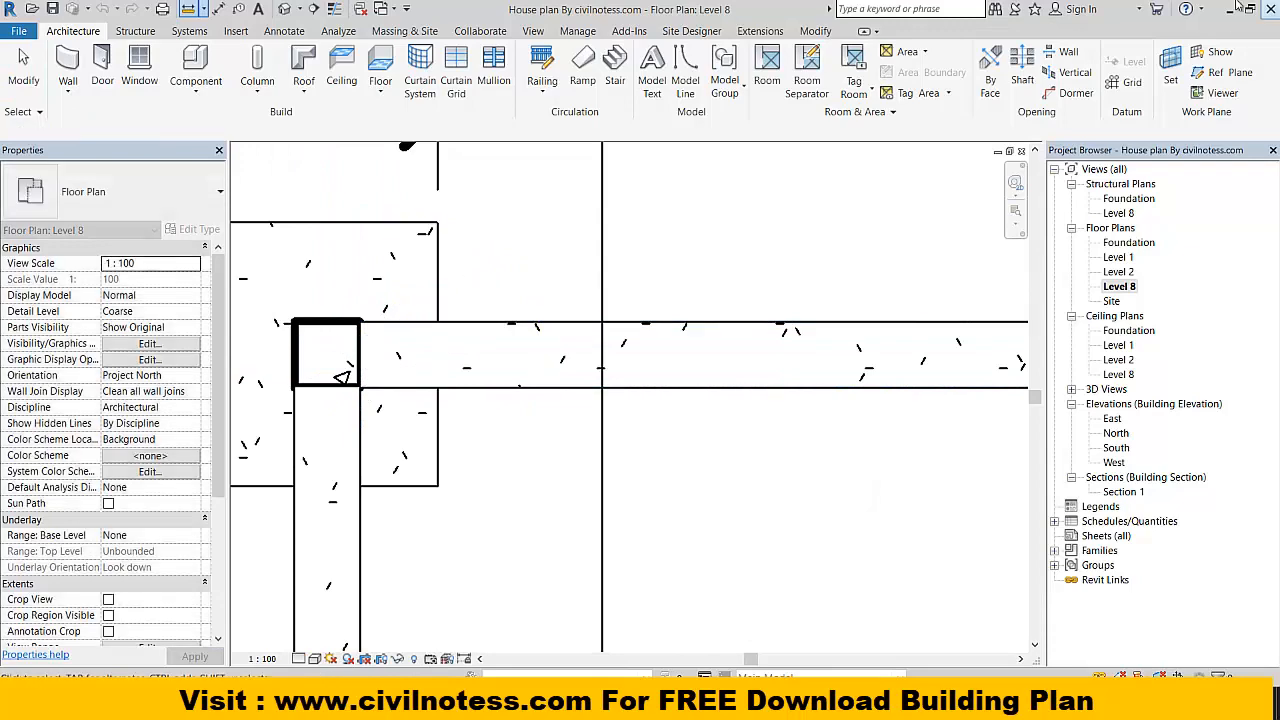
Step: Switch back to Excel and link the Main Beam's total length in the Quantity Takeoff sheet to the Plinth Beam's length (=AE10)
left_click(1232, 12)
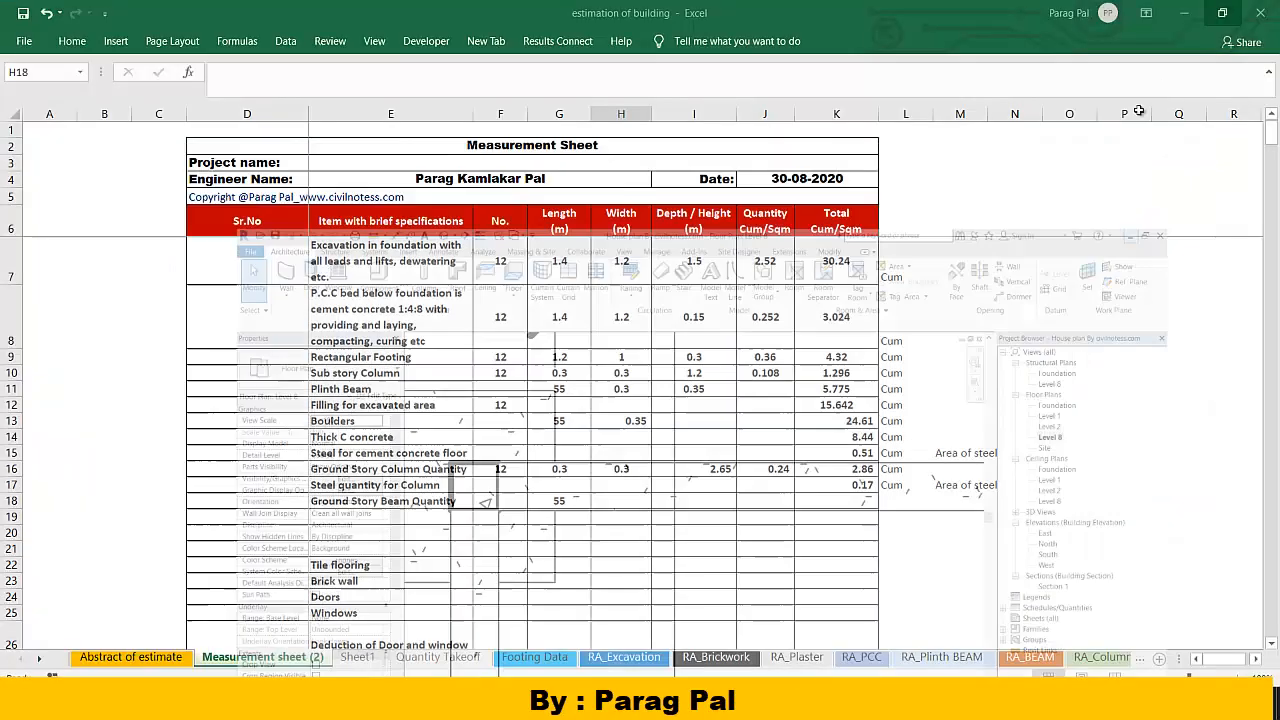
left_click(692, 510)
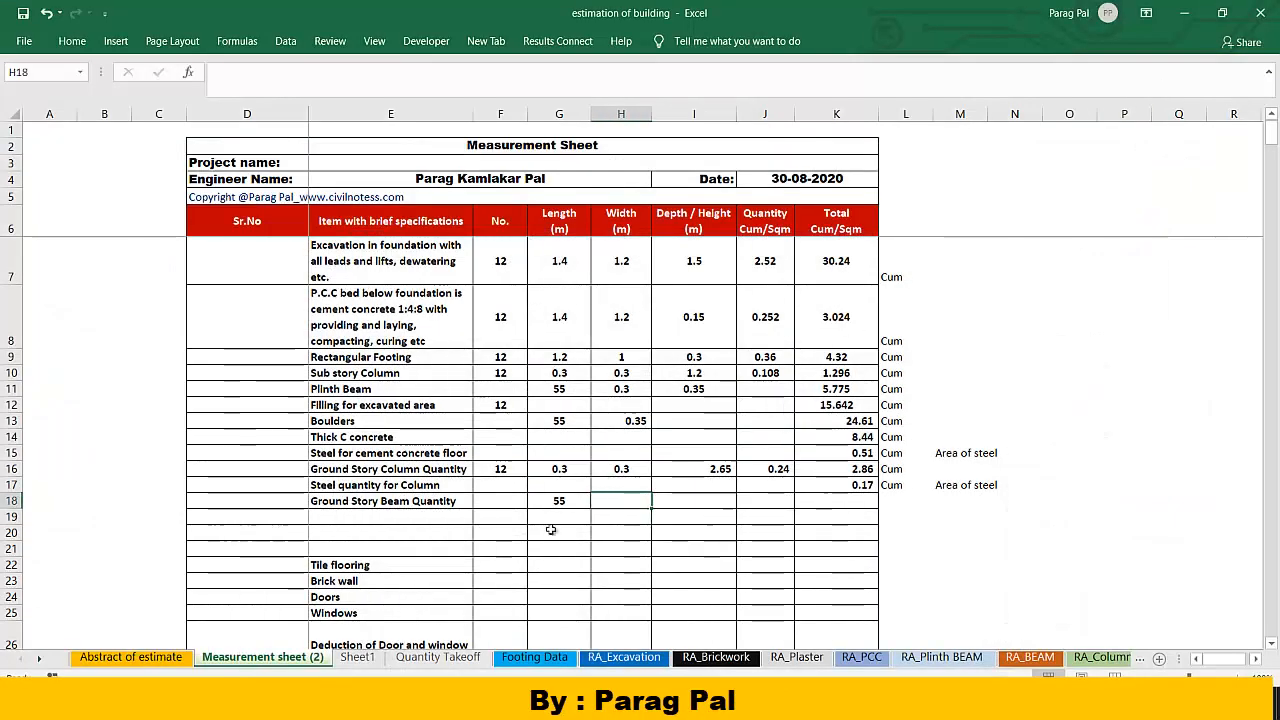
left_click(437, 657)
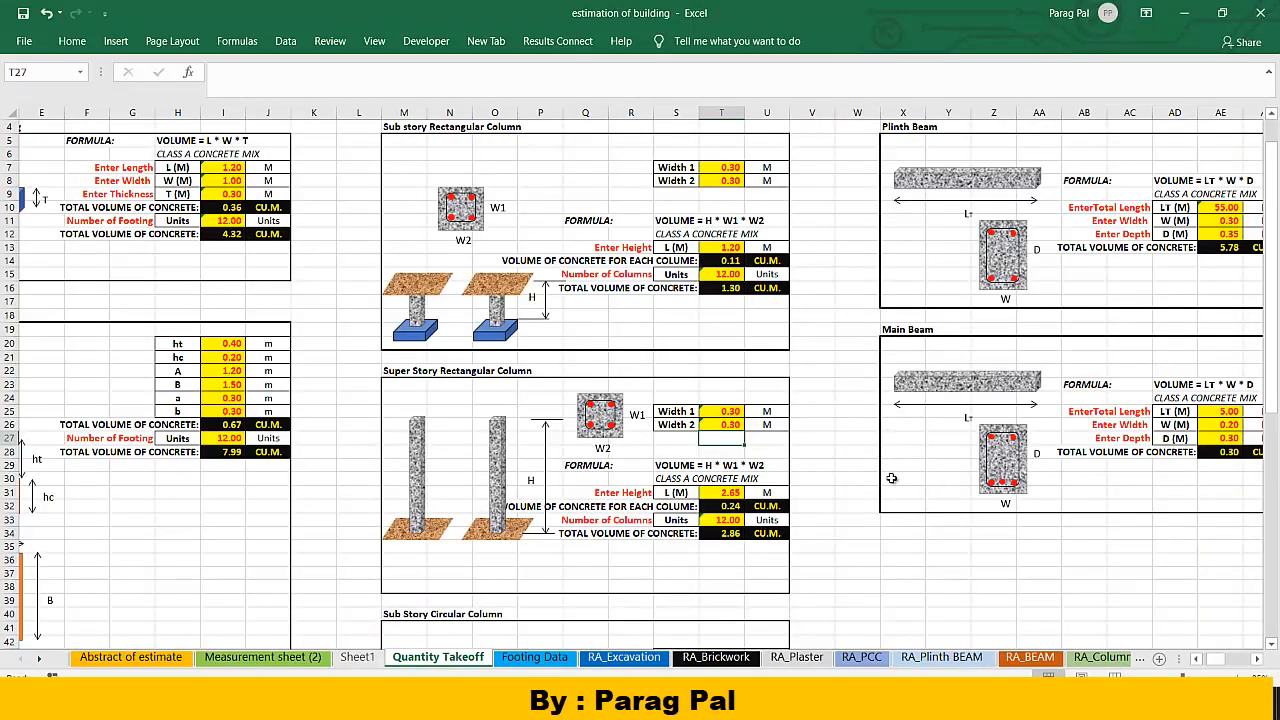
left_click(890, 505)
scroll(1253, 657, "right", 6)
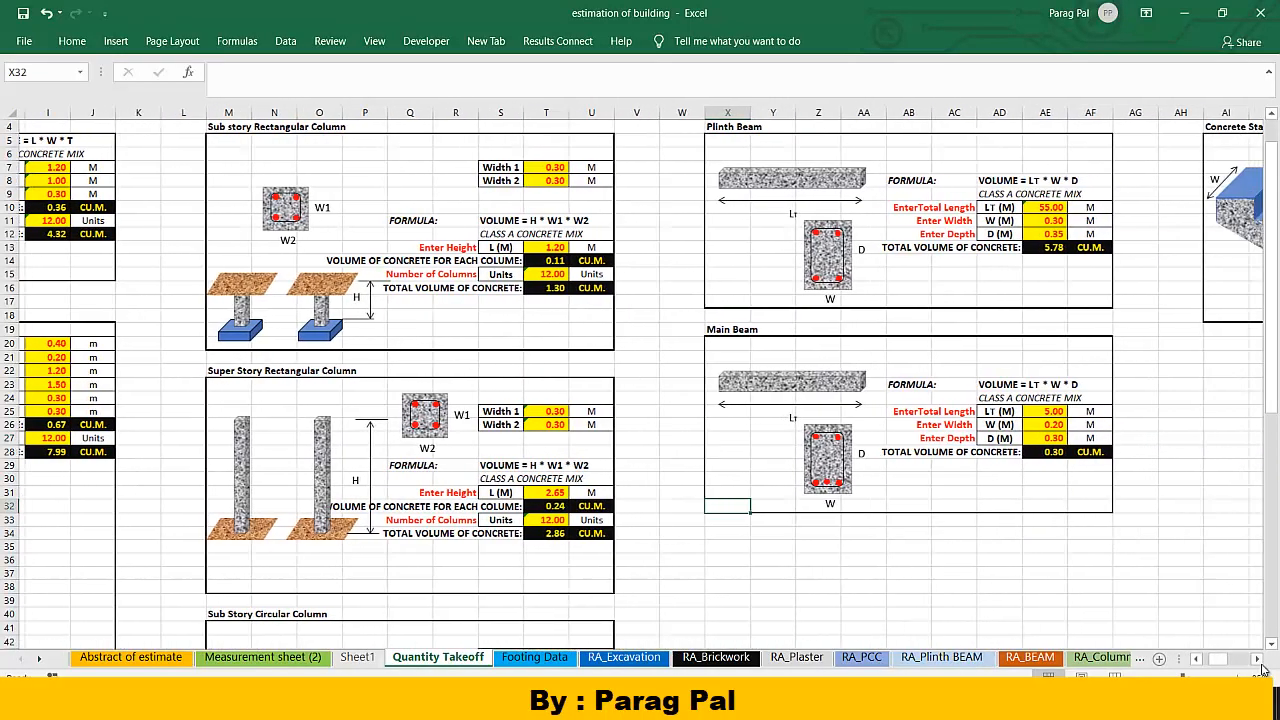
left_click(1058, 558)
left_click(947, 411)
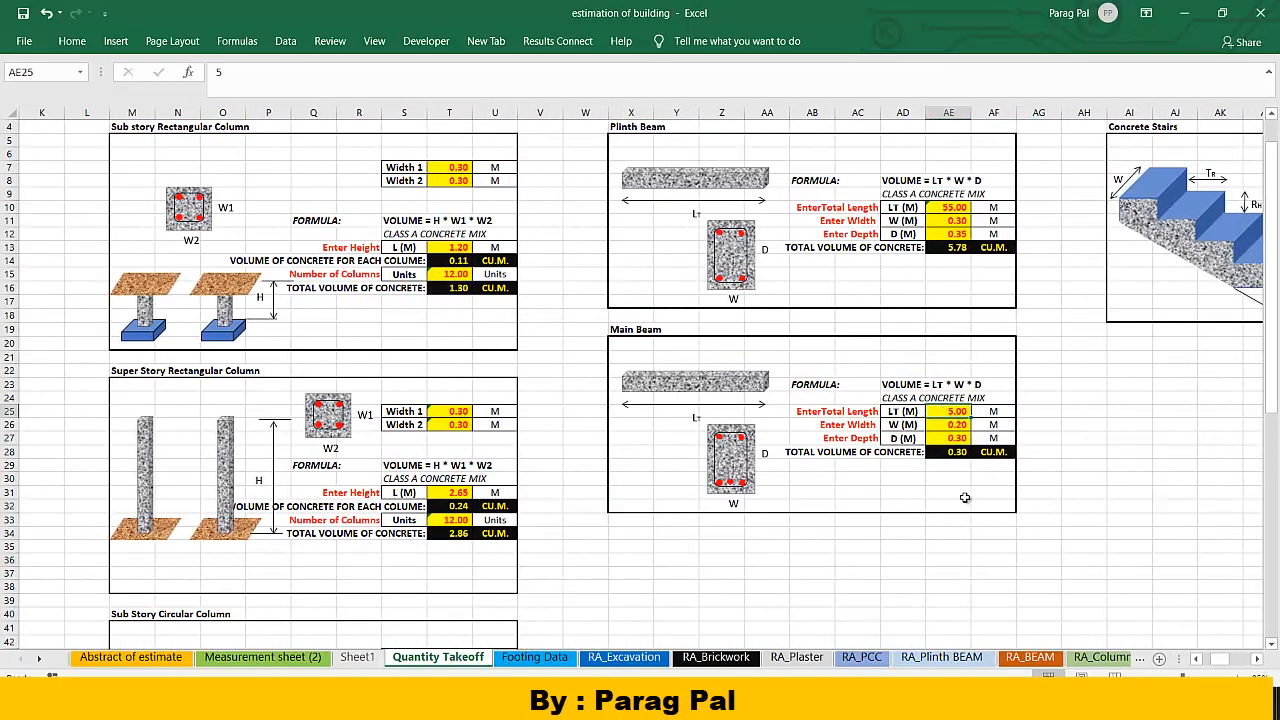
type("=")
left_click(941, 207)
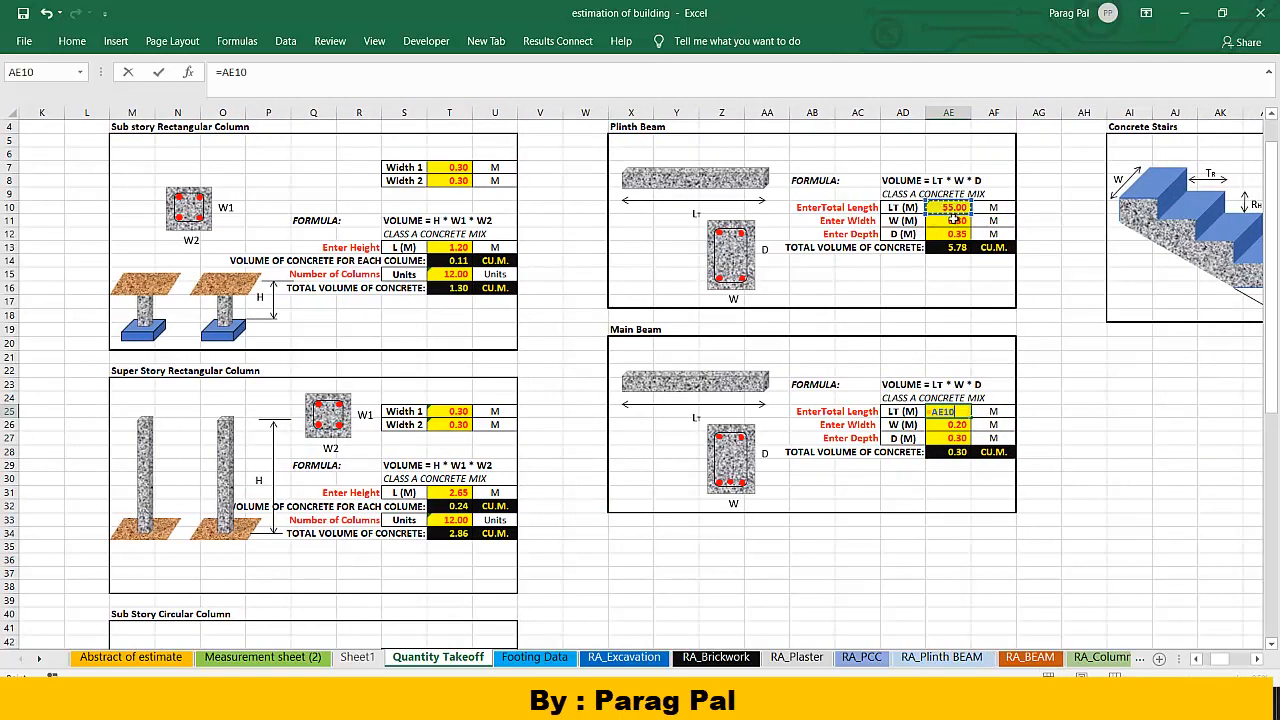
key("Return")
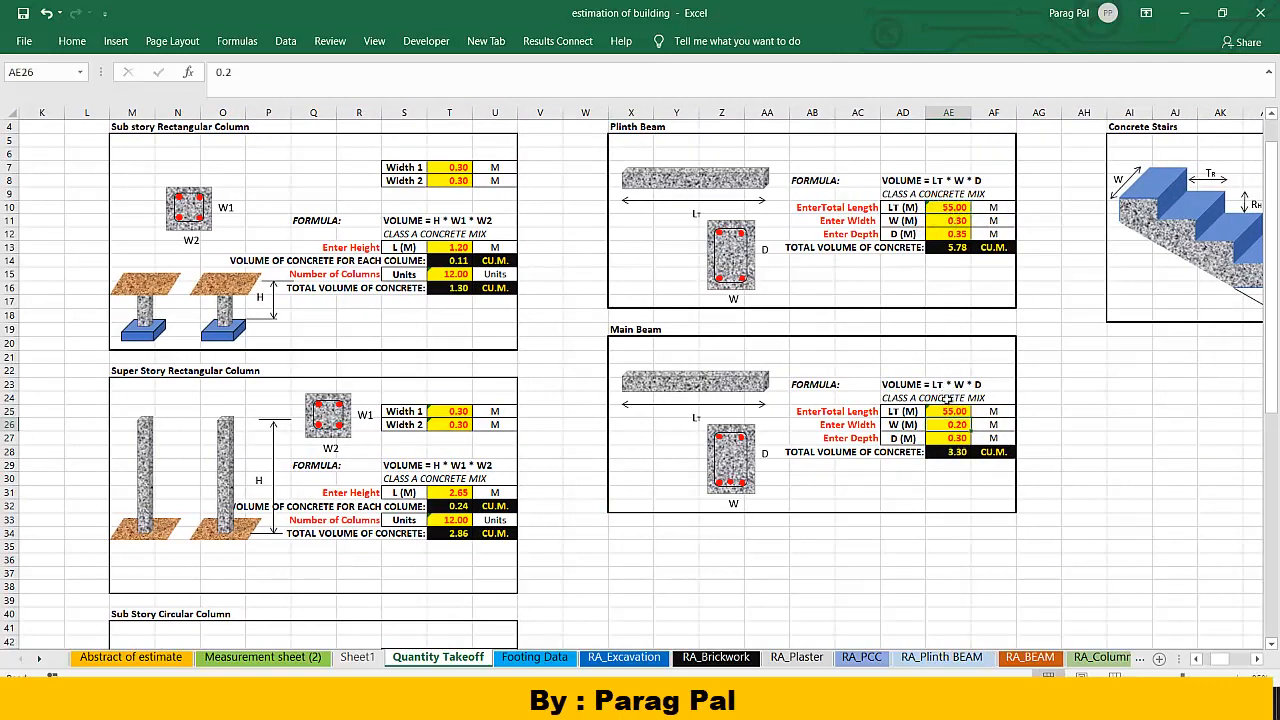
Step: Link the Main Beam's width to the Plinth Beam's width (=AE11) and set the Main Beam's depth to 0.35 m
type("=")
left_click(953, 220)
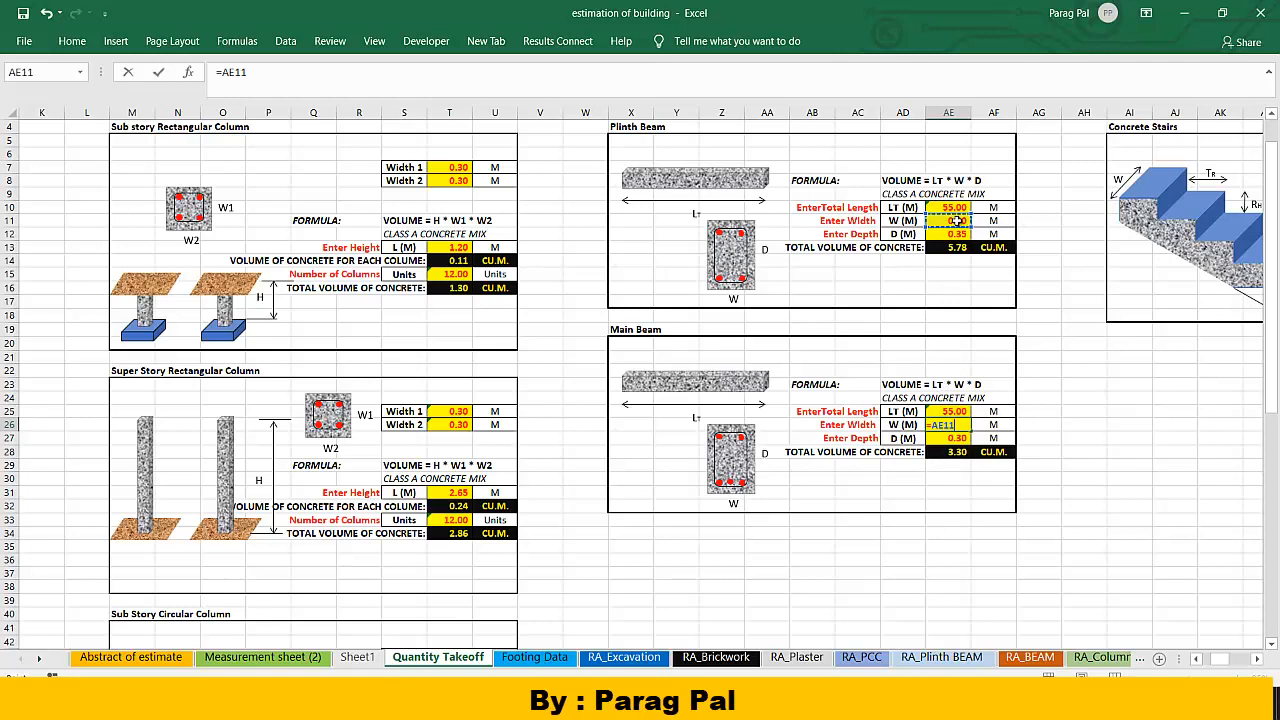
key("Return")
left_click(968, 423)
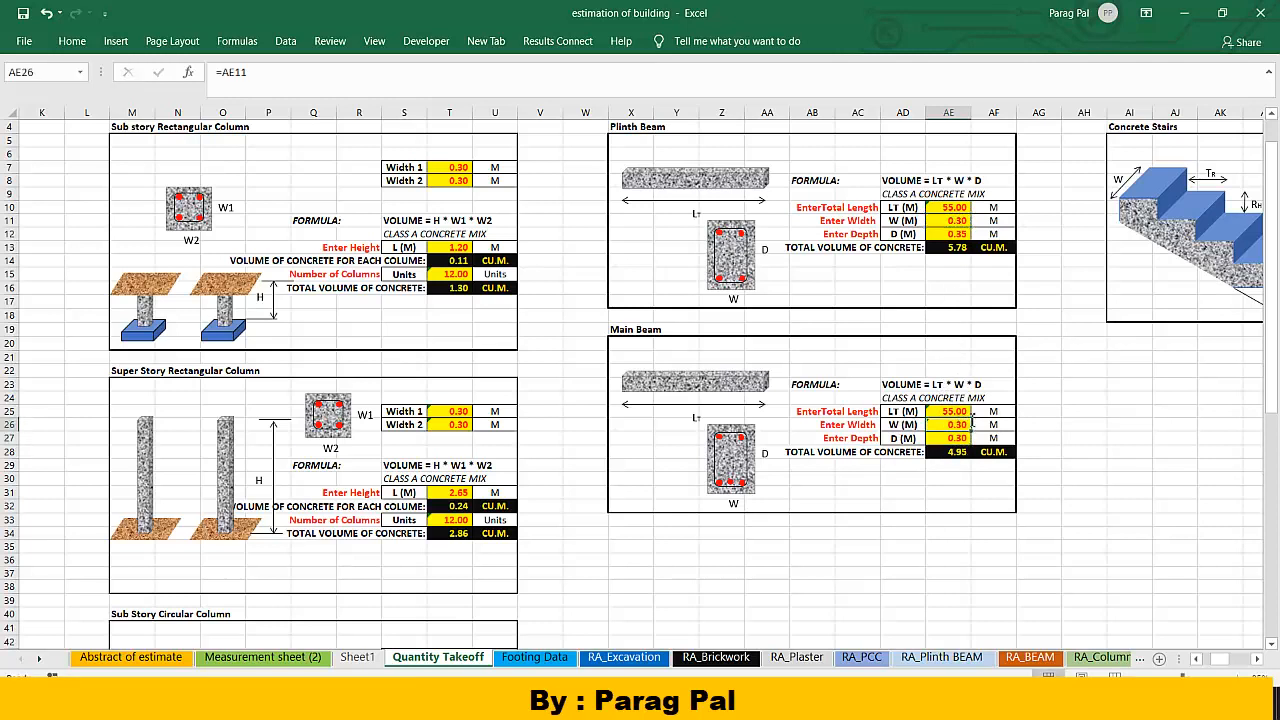
type("0.30")
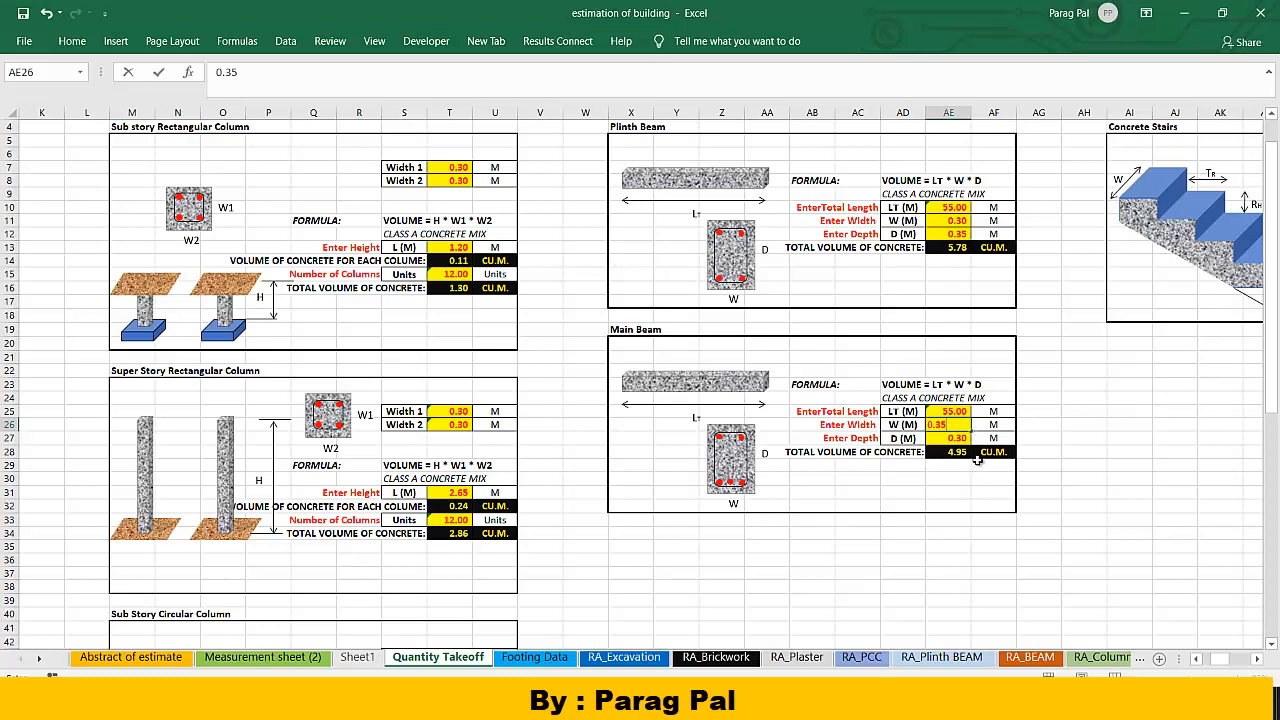
key("Return")
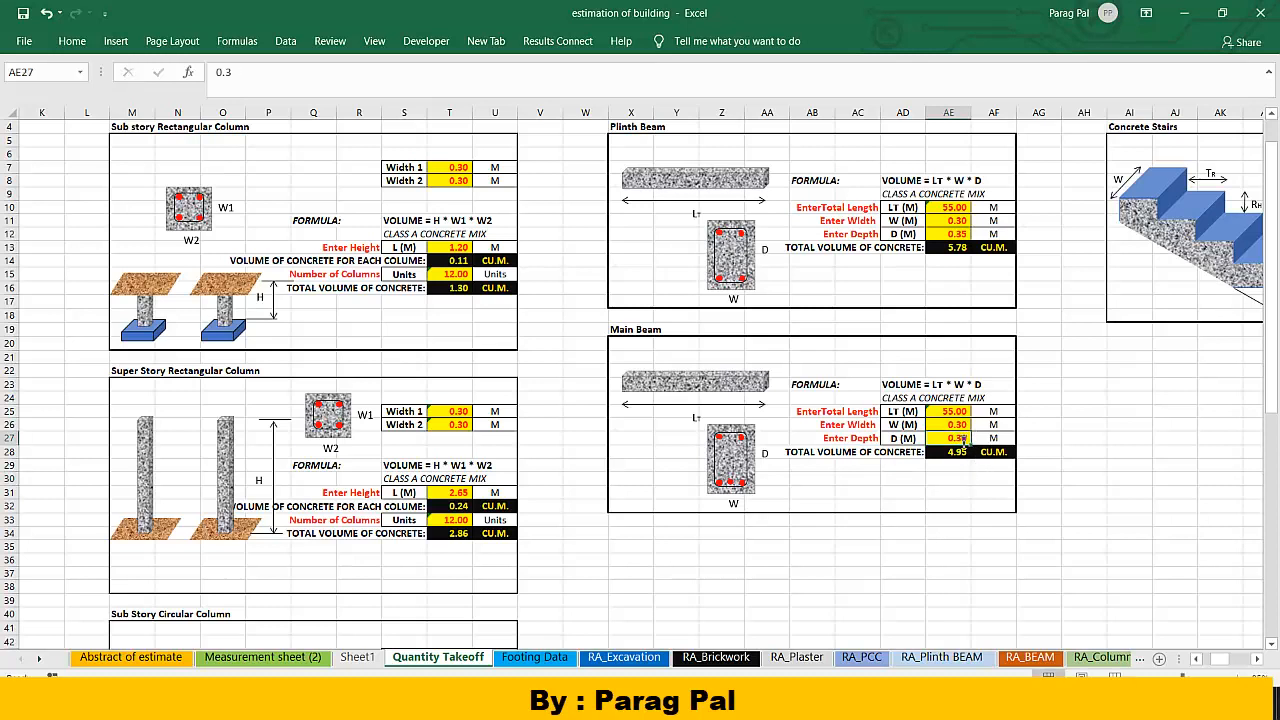
type("0.35")
left_click(940, 491)
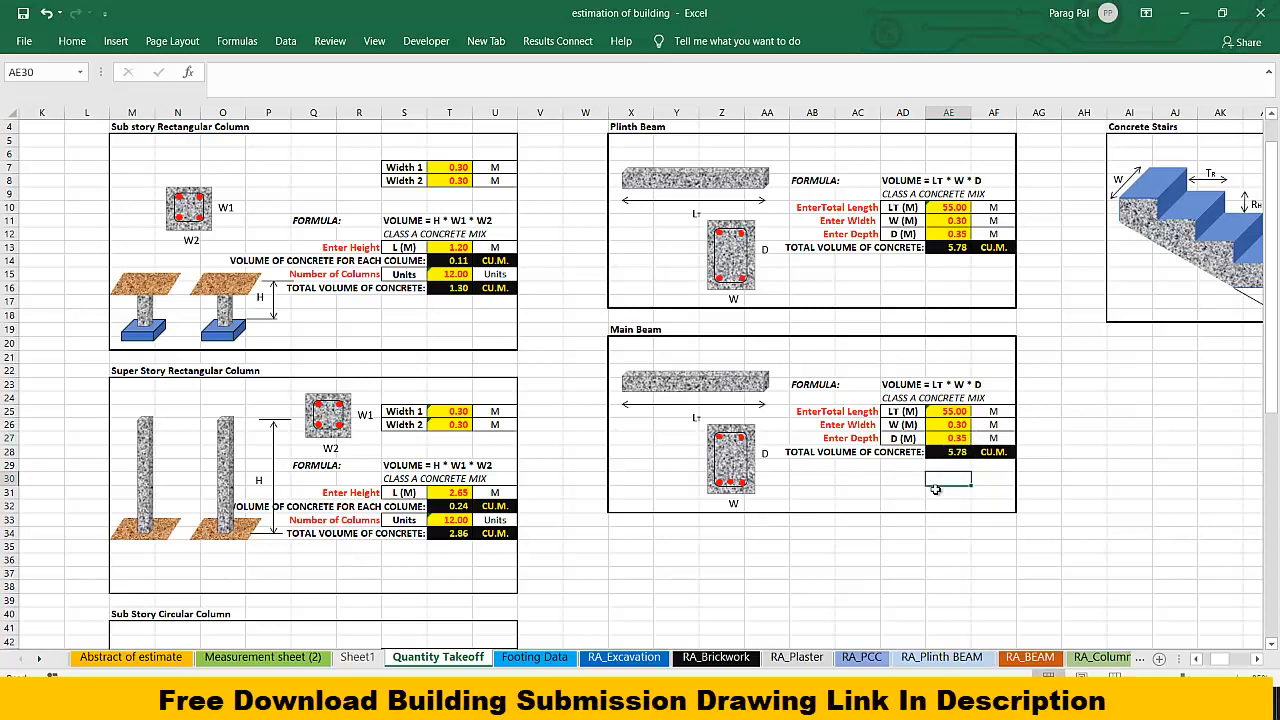
left_click(958, 452)
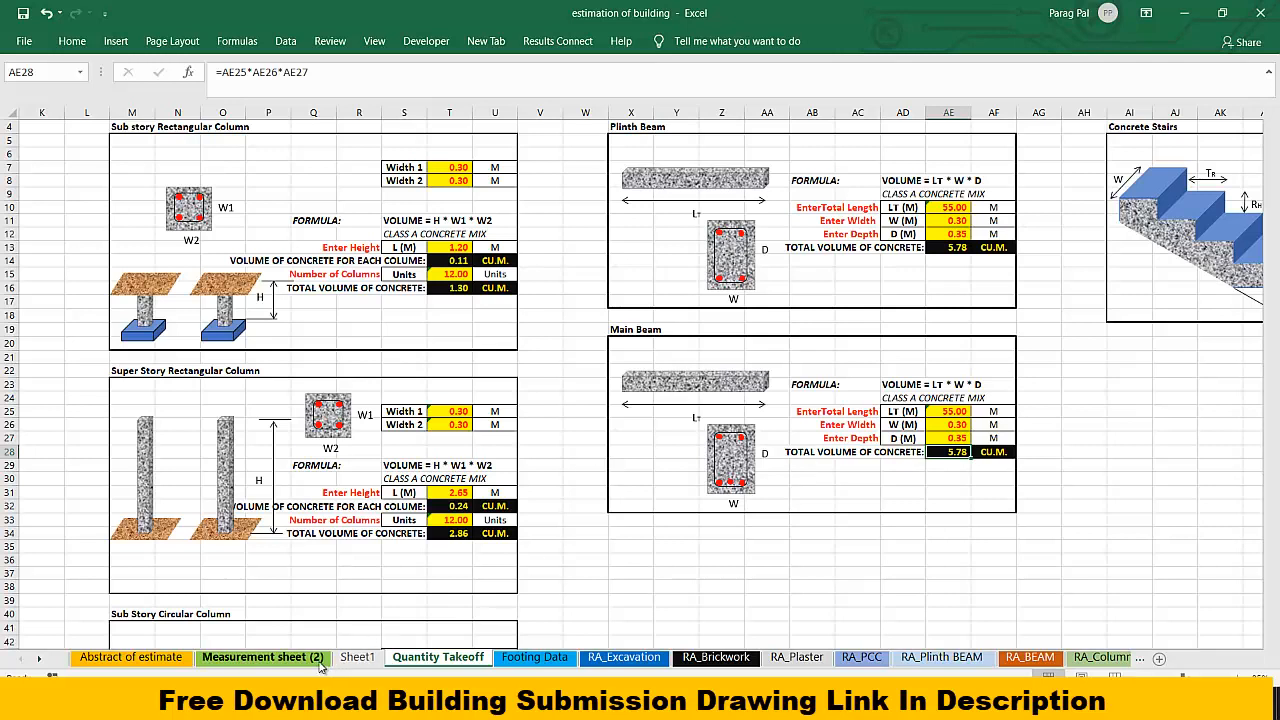
Step: In the Measurement sheet (2), link the Ground Story Beam's width in H18 to the Main Beam's width in the Quantity Takeoff sheet (AE26)
left_click(263, 657)
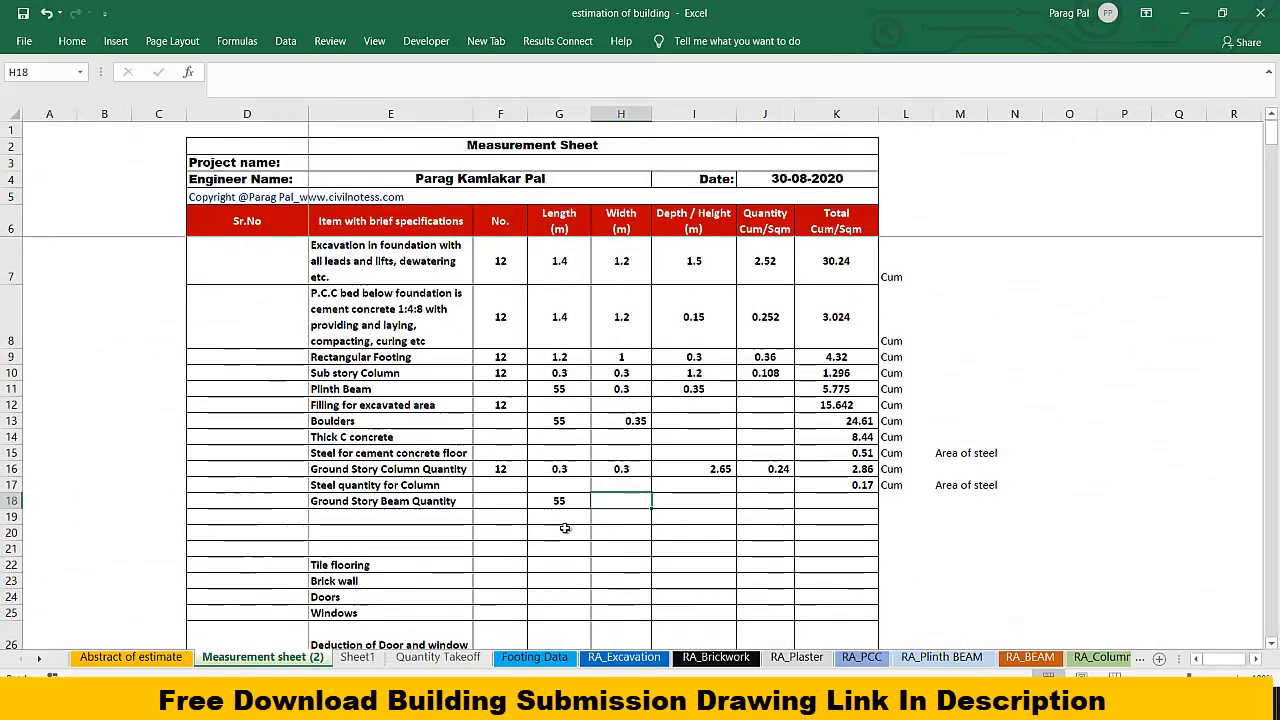
type("=")
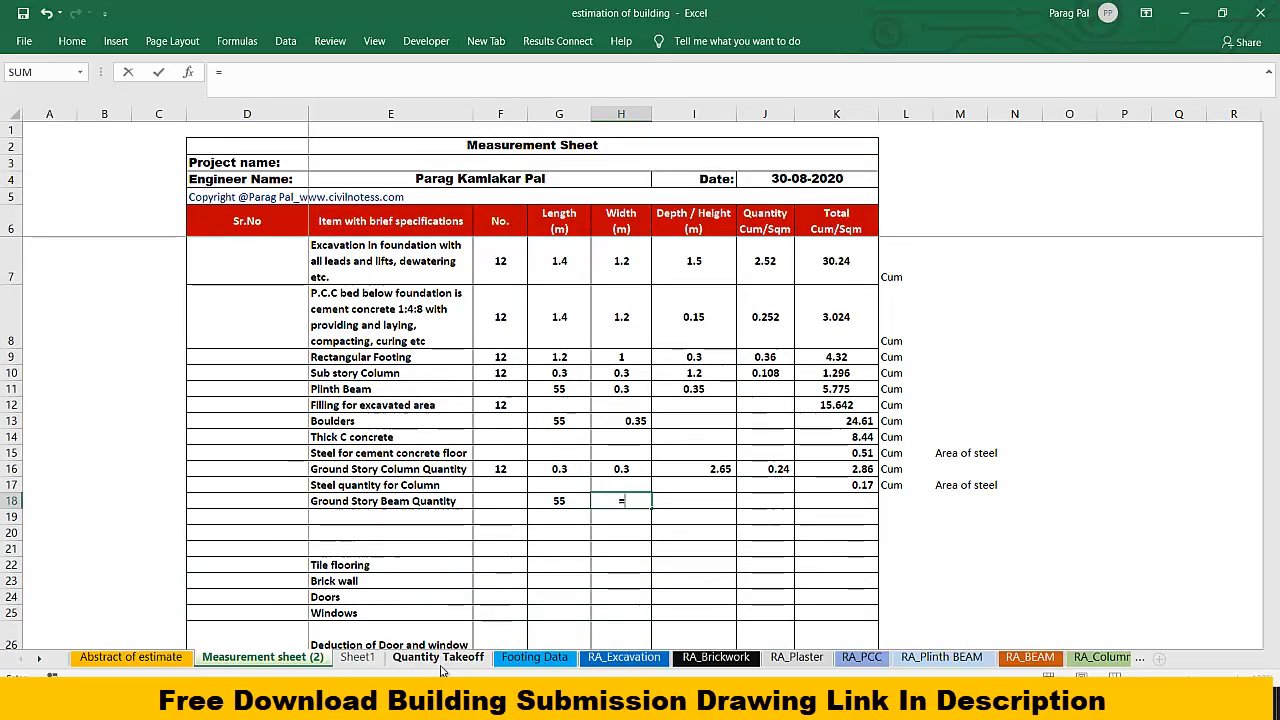
left_click(438, 657)
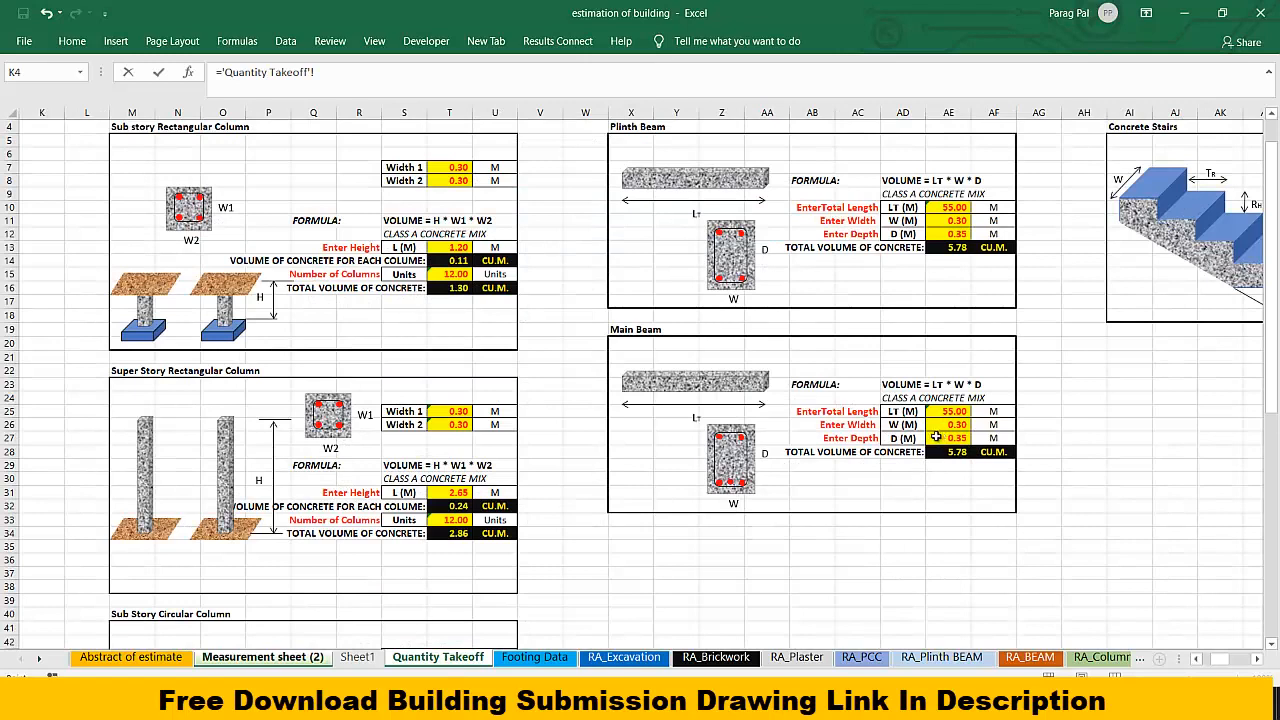
left_click(958, 424)
key("Return")
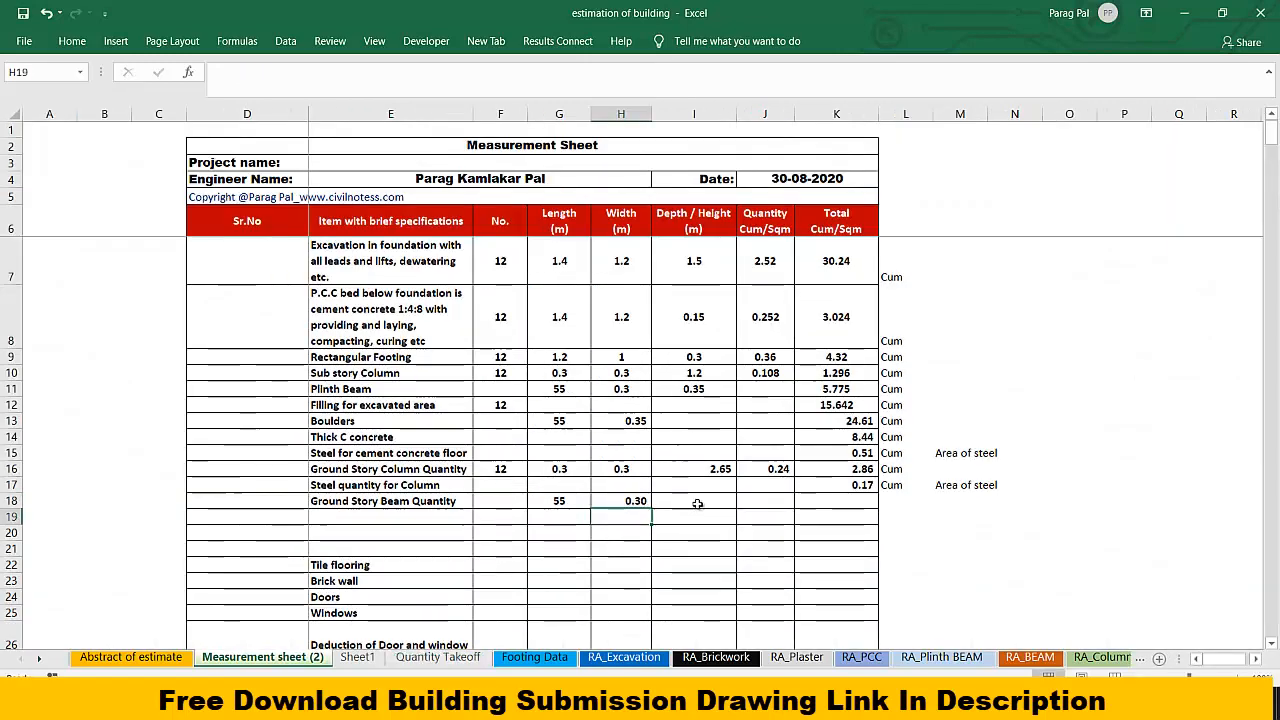
Step: Link the Ground Story Beam's depth in I18 to the Main Beam's depth in the Quantity Takeoff sheet (AE27)
left_click(700, 500)
type("=")
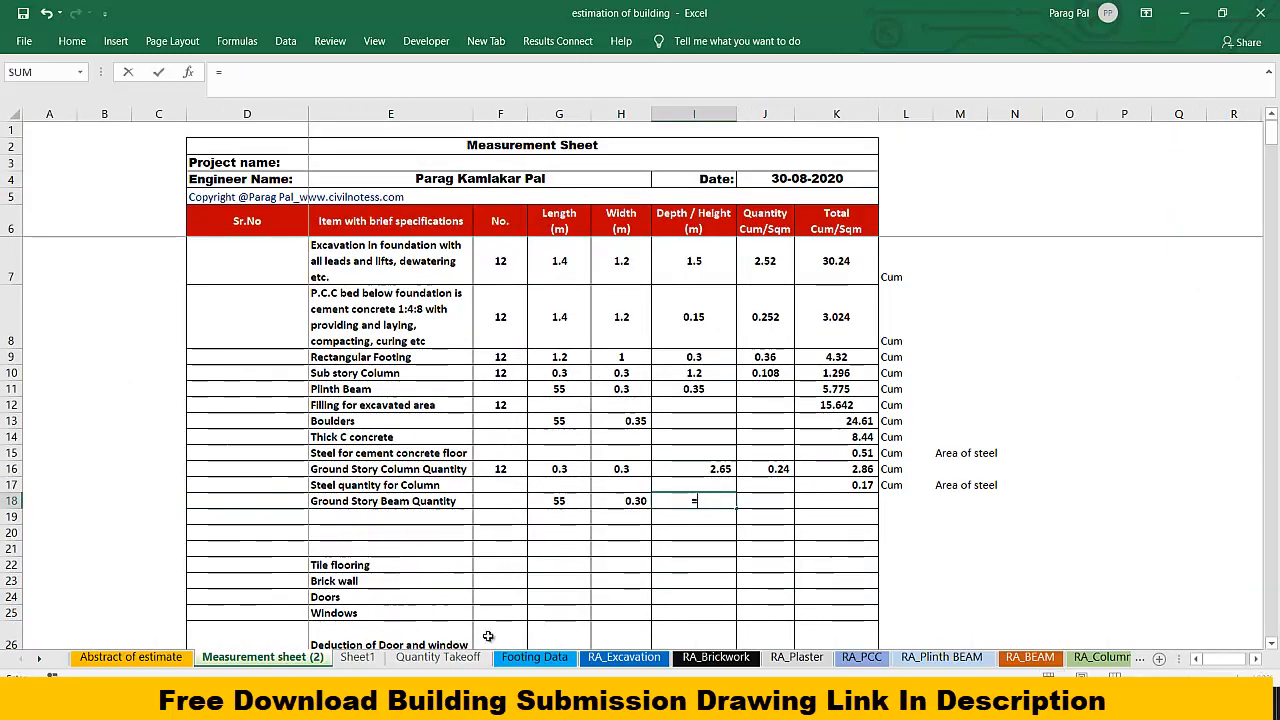
left_click(438, 657)
left_click(968, 438)
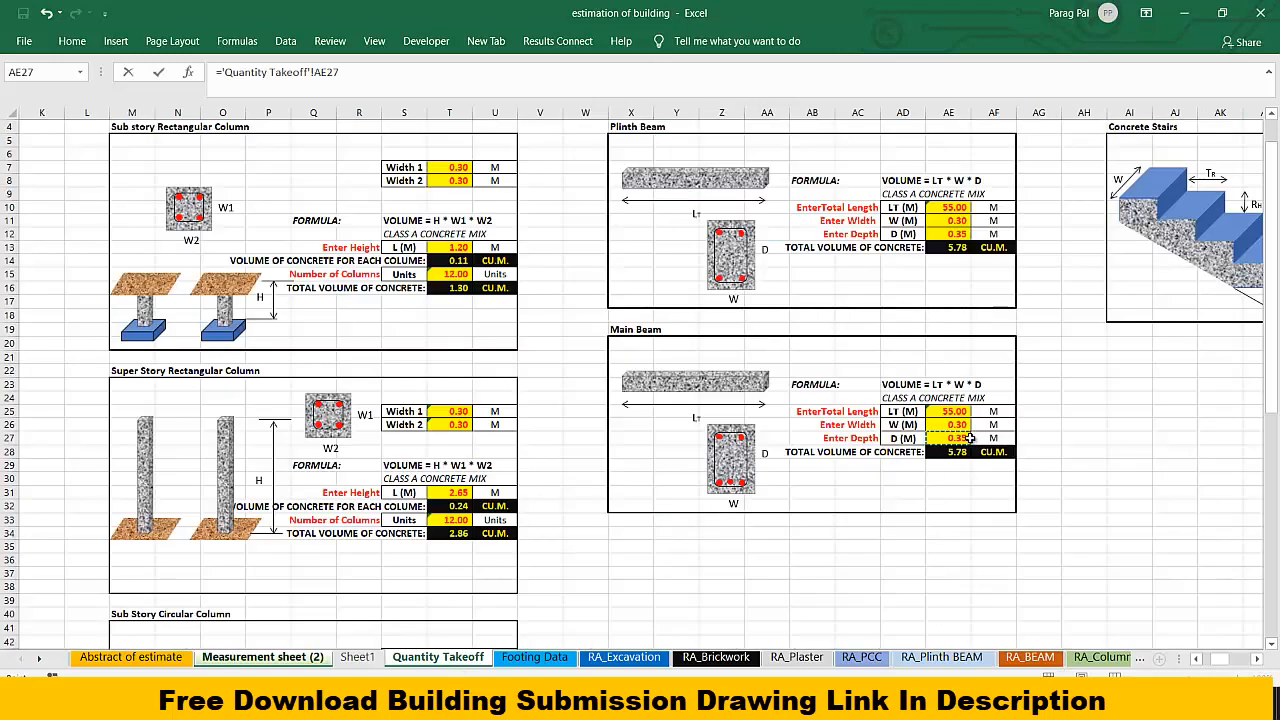
key("Return")
left_click(790, 505)
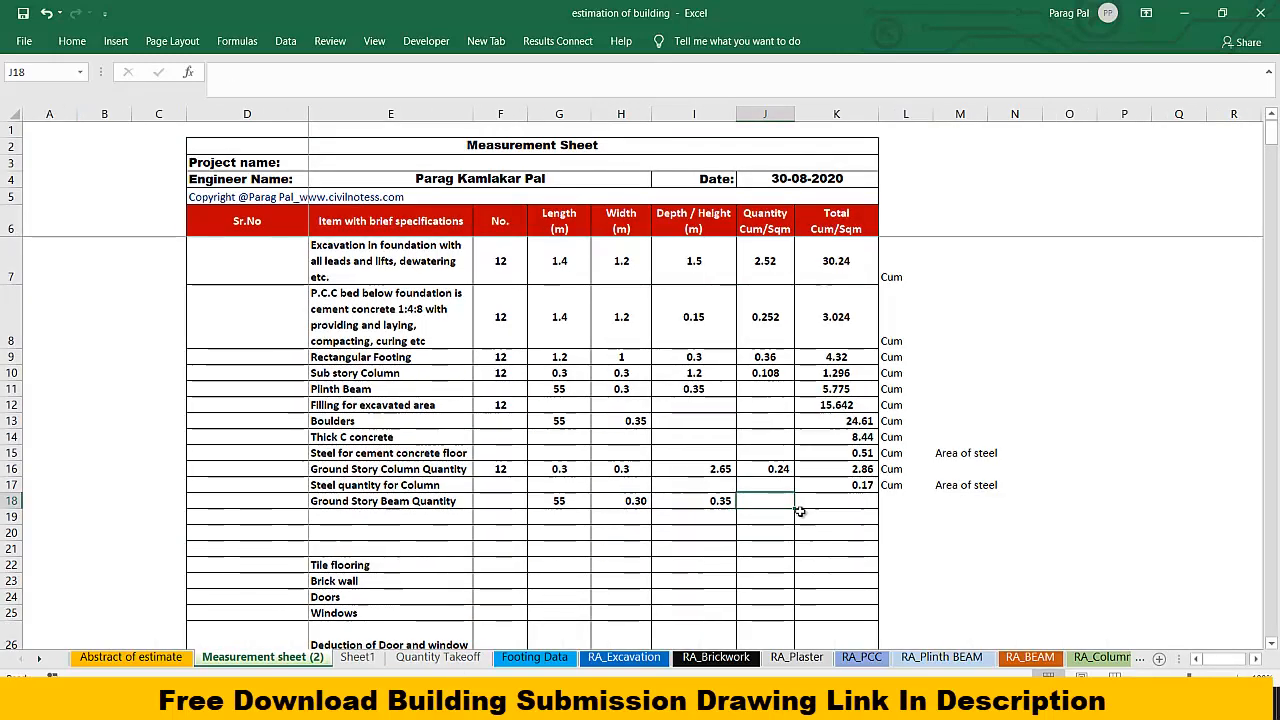
type("=")
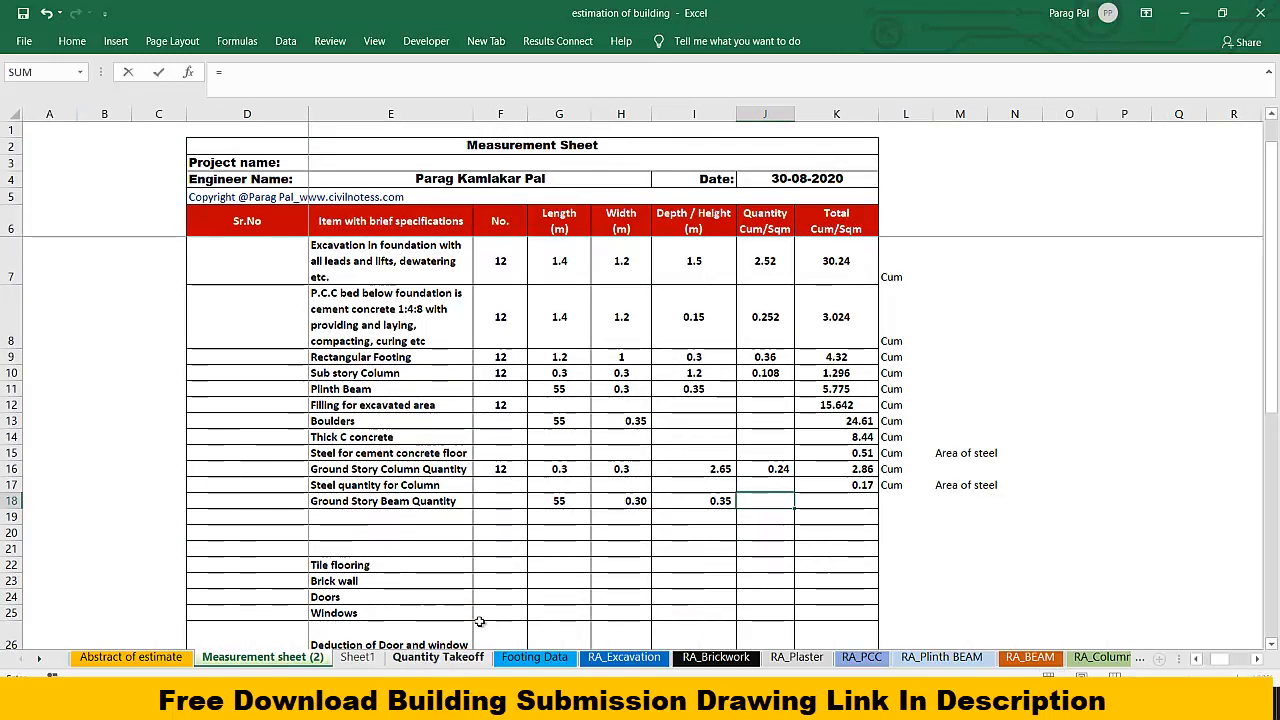
left_click(438, 657)
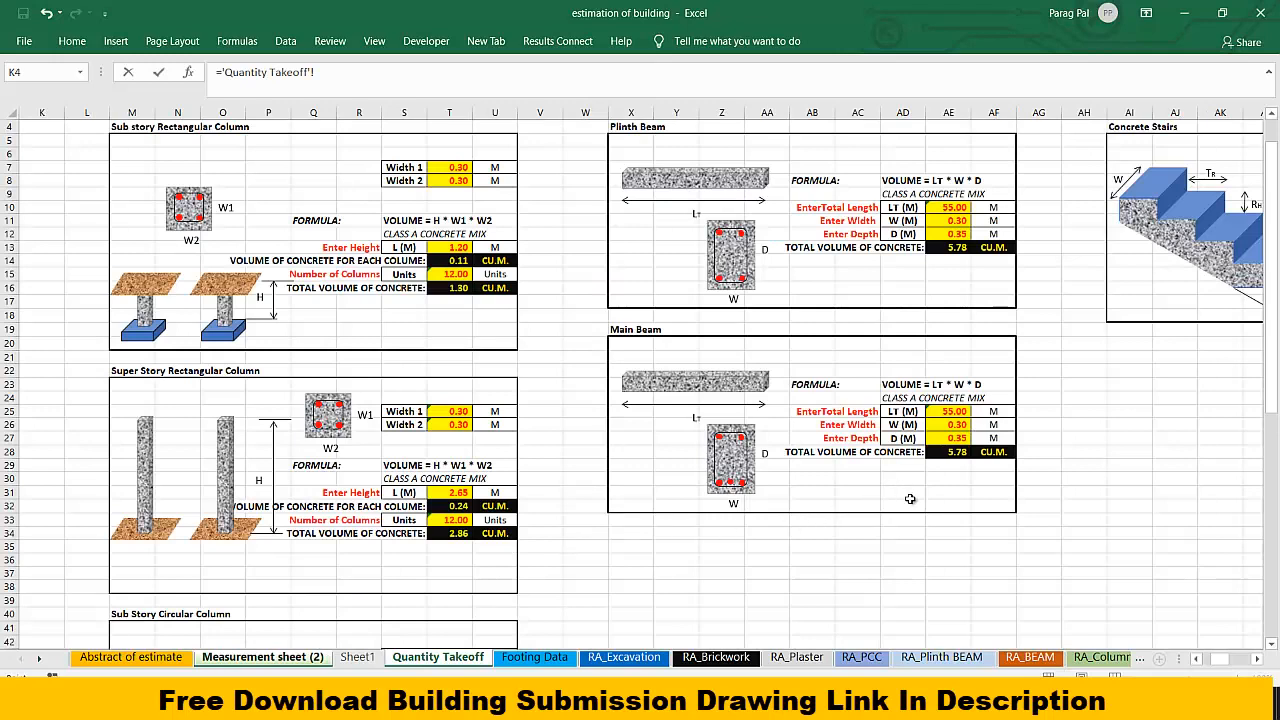
key("Escape")
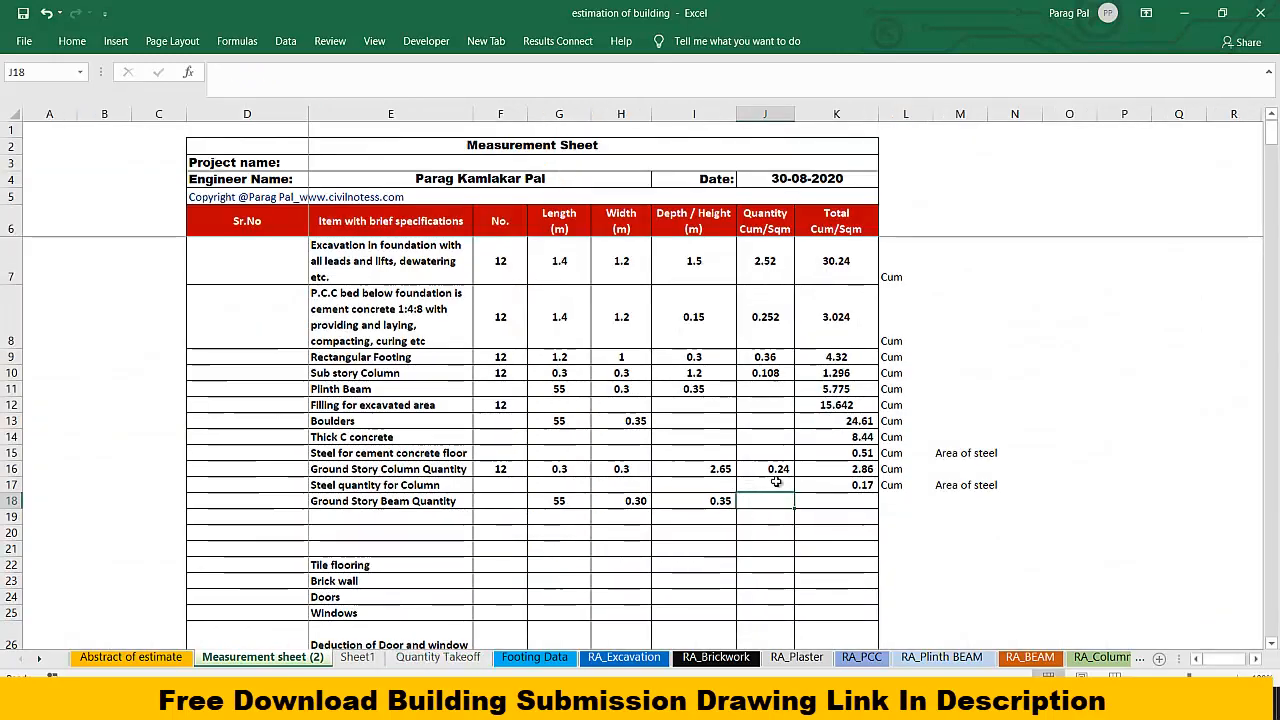
Step: Link the Ground Story Beam's total in K18 to the Main Beam's total concrete volume in the Quantity Takeoff sheet (AE28)
left_click(820, 505)
type("=")
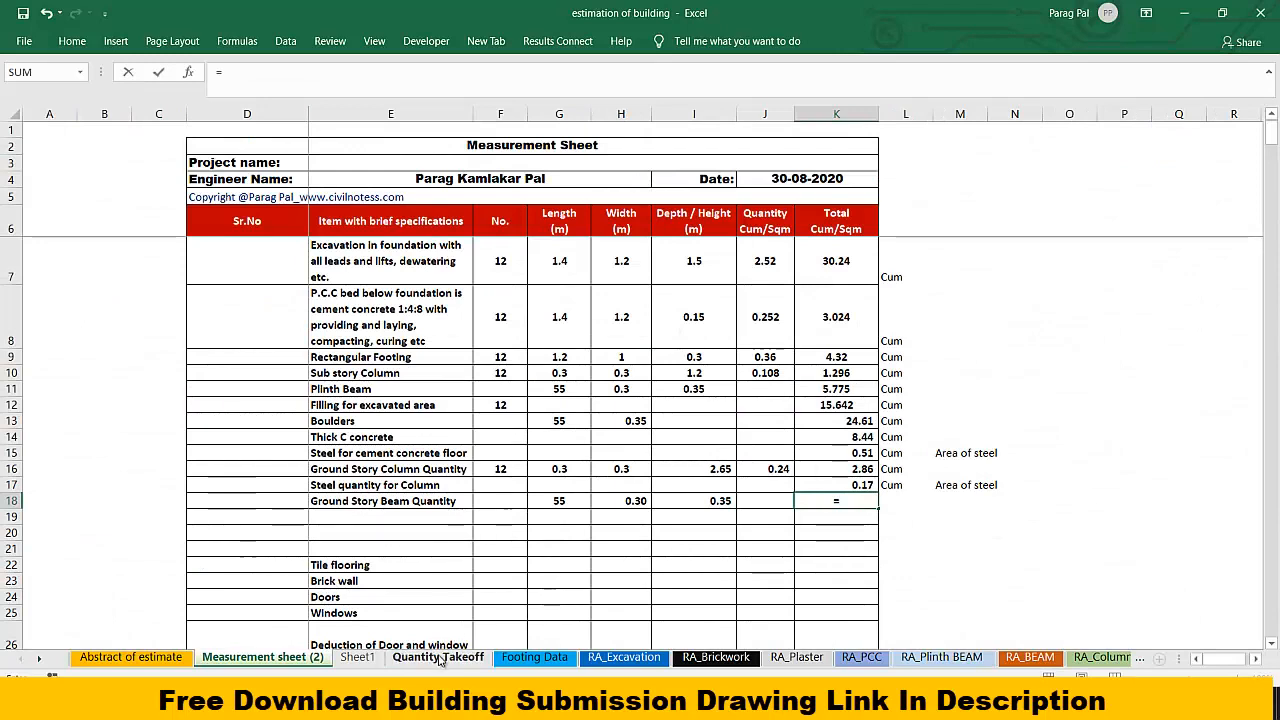
left_click(438, 657)
left_click(960, 452)
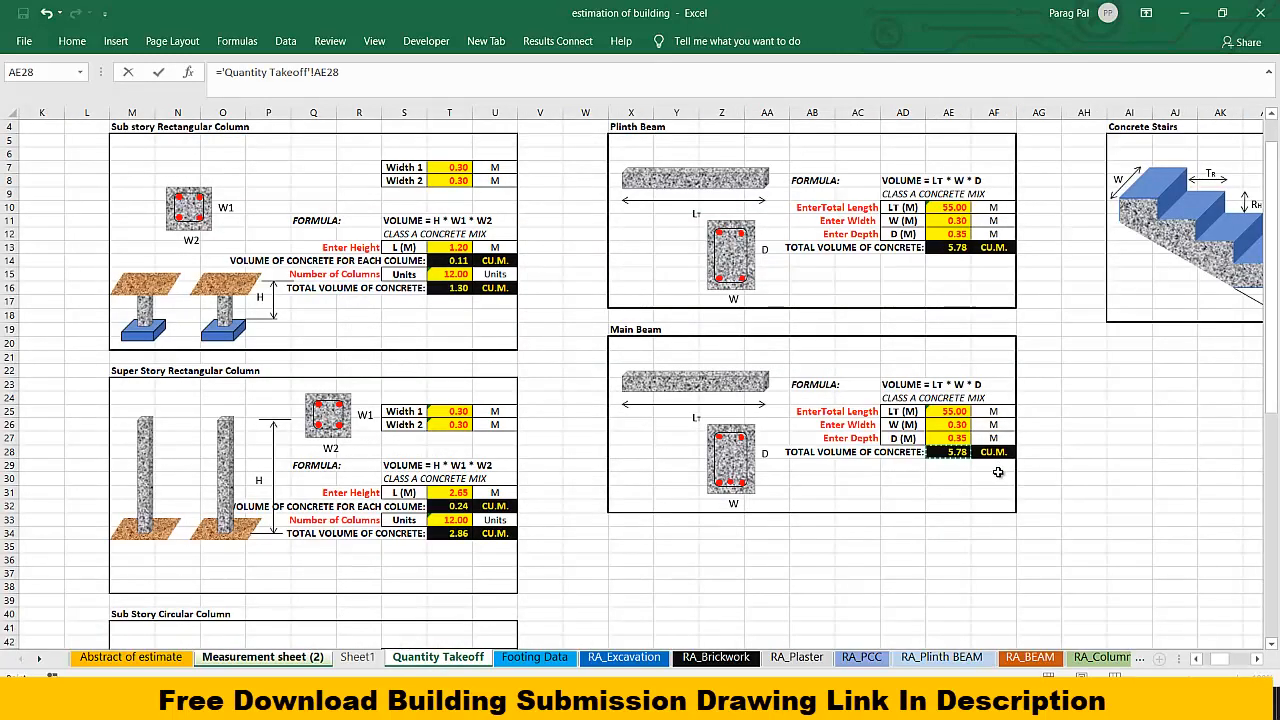
key("Return")
Step: Copy the column steel label from E17 to E19 and change it to "Steel quantity for Beam"
left_click(324, 486)
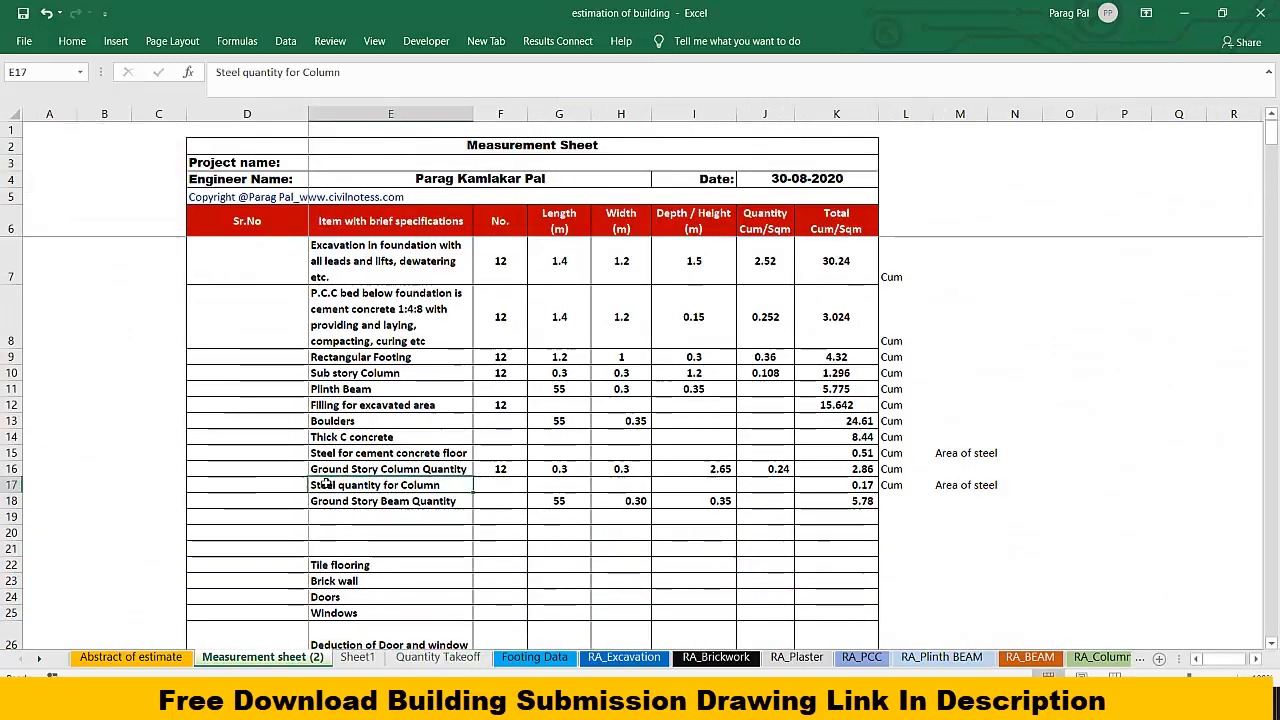
key("ctrl+c")
left_click(320, 521)
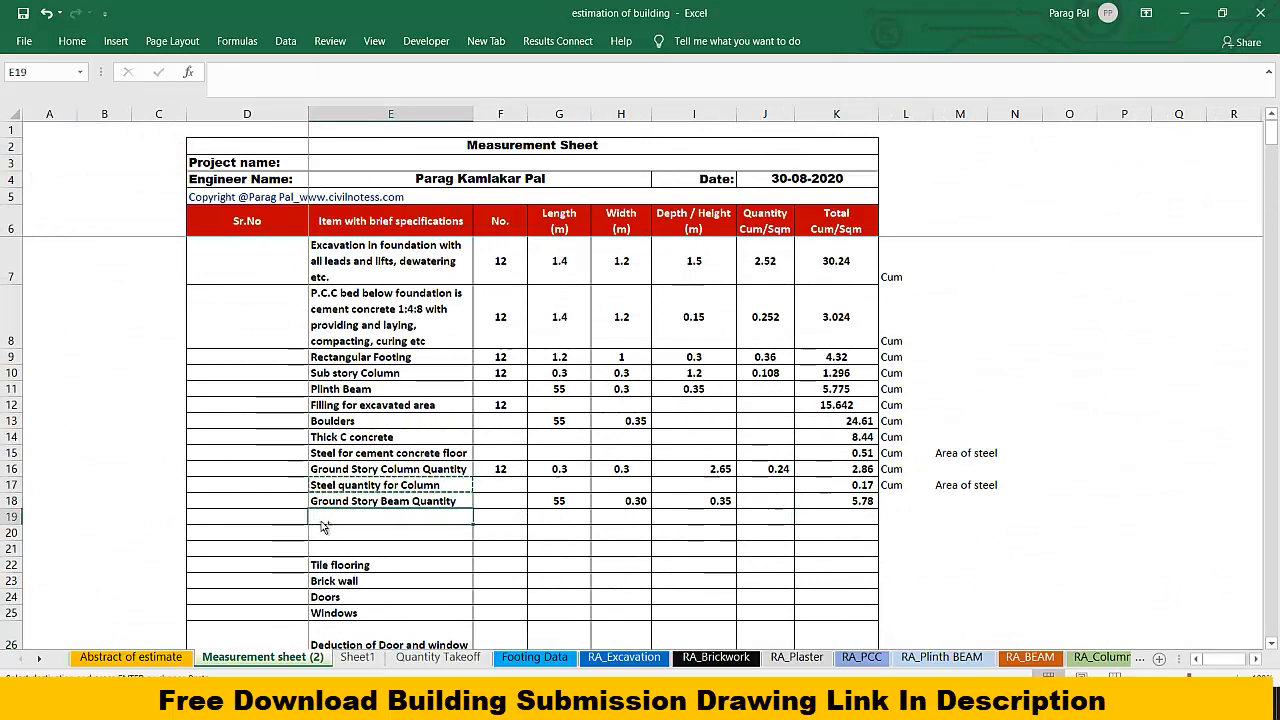
key("ctrl+v")
left_click(350, 74)
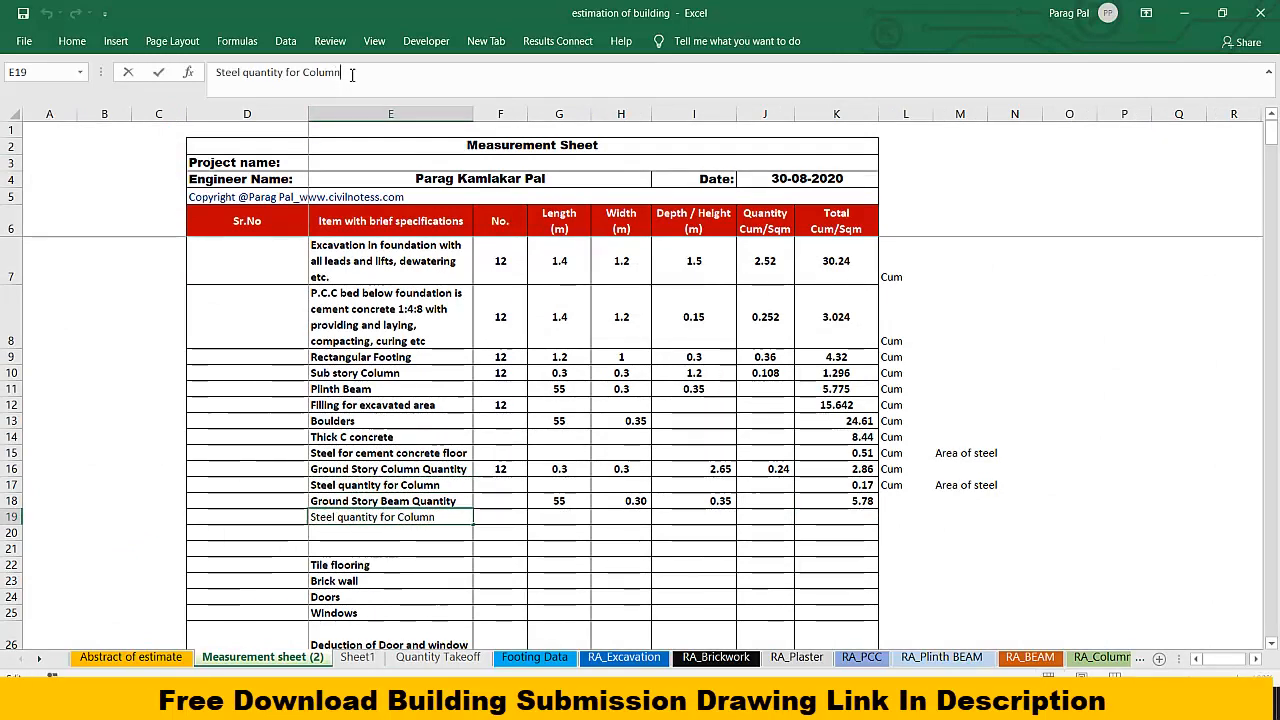
key("BackSpace")
key("BackSpace")
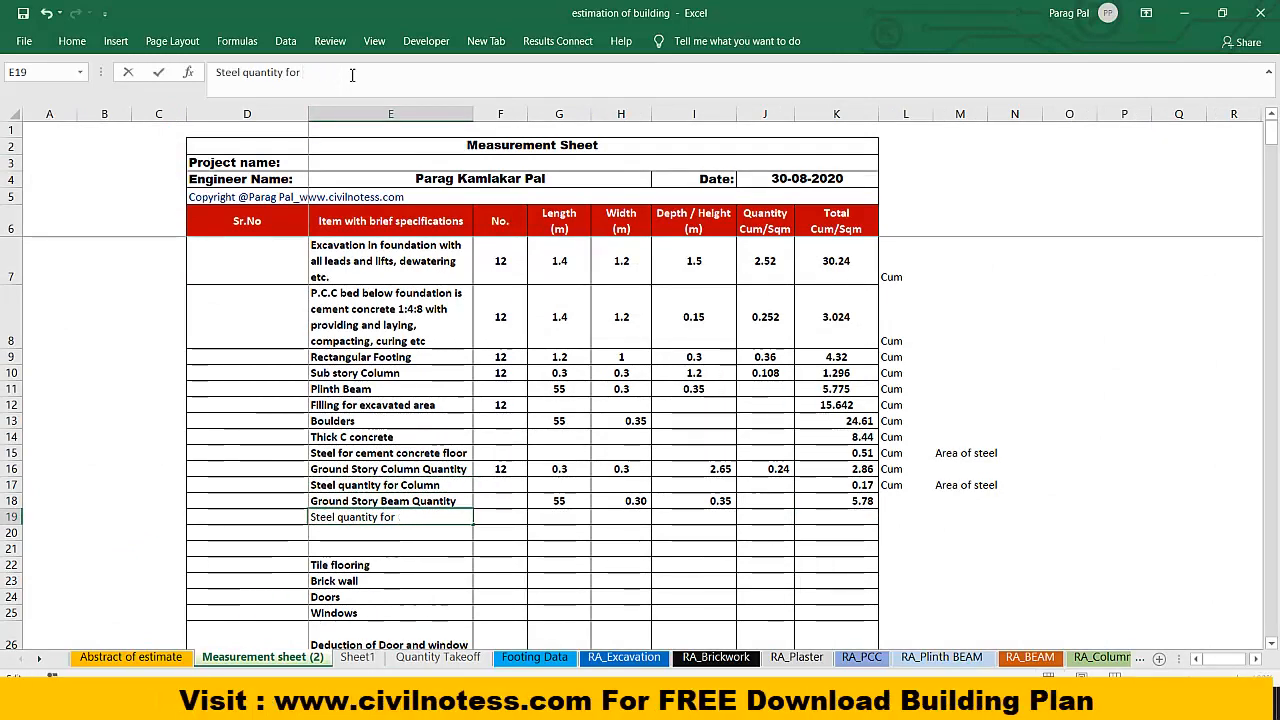
type("Br")
type("am")
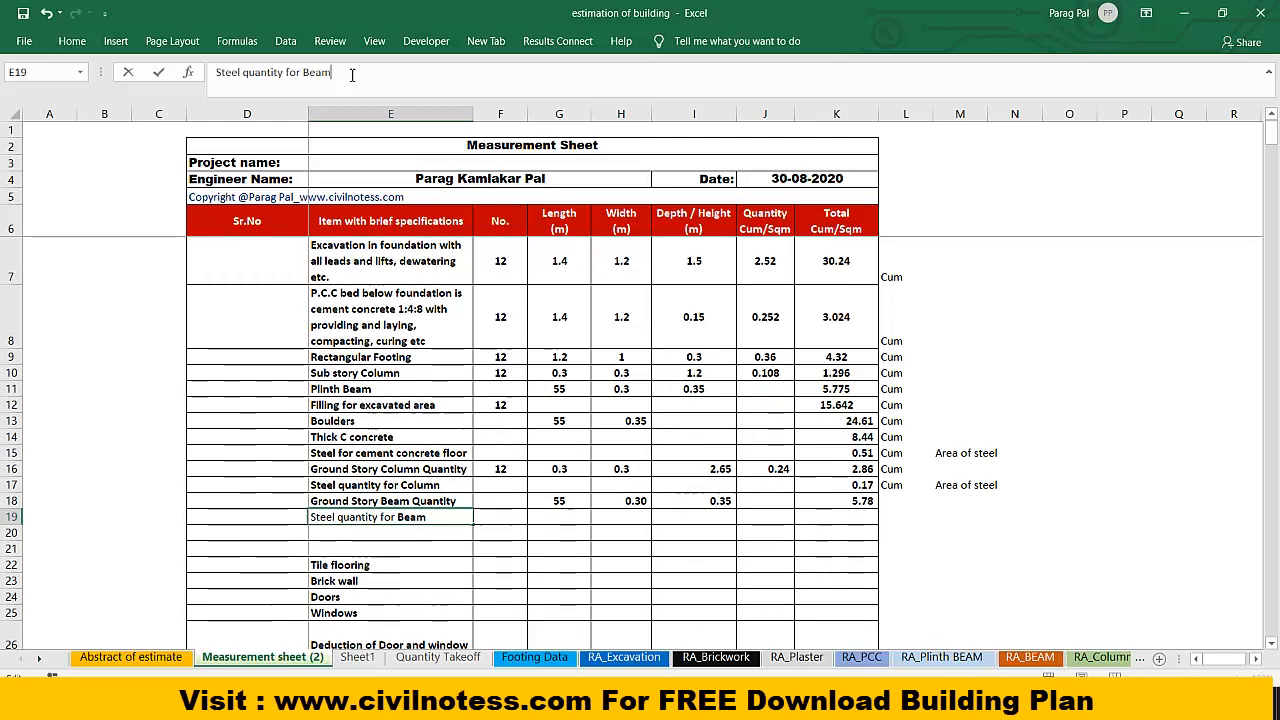
left_click(634, 484)
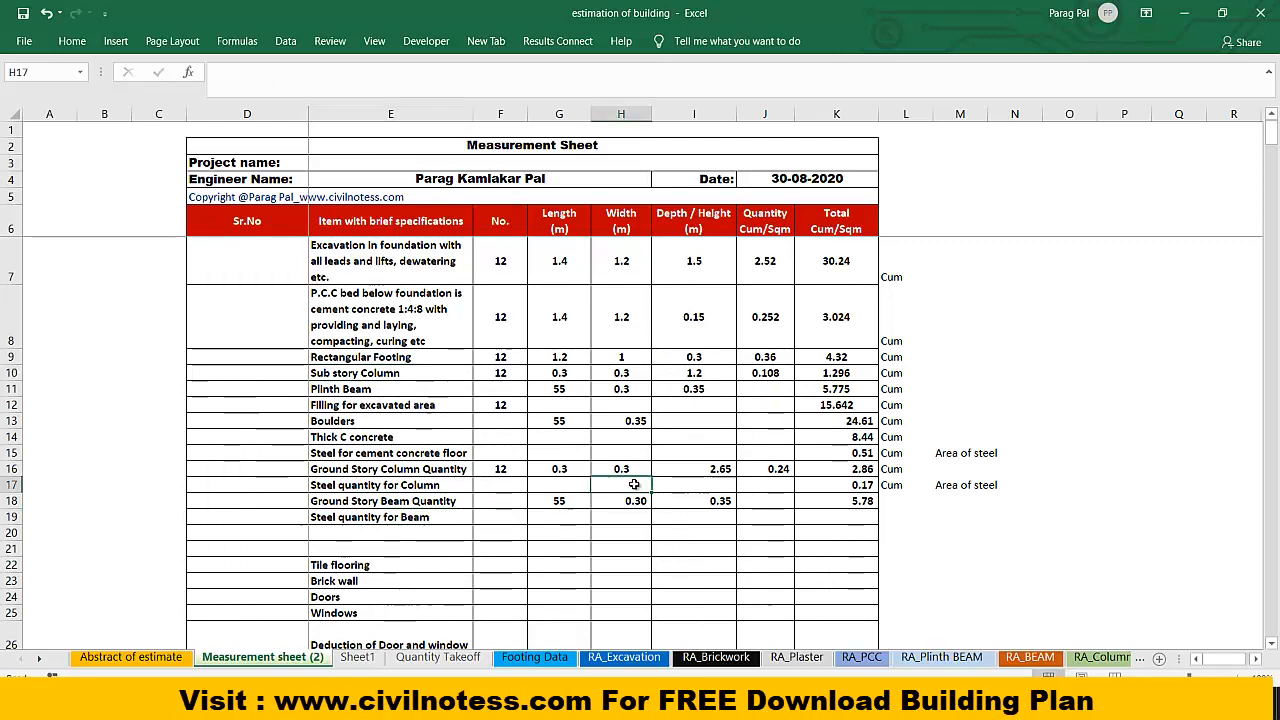
Step: Calculate the beam's steel quantity in K19 as 6% of the beam's concrete total (=K18*6%)
left_click(815, 518)
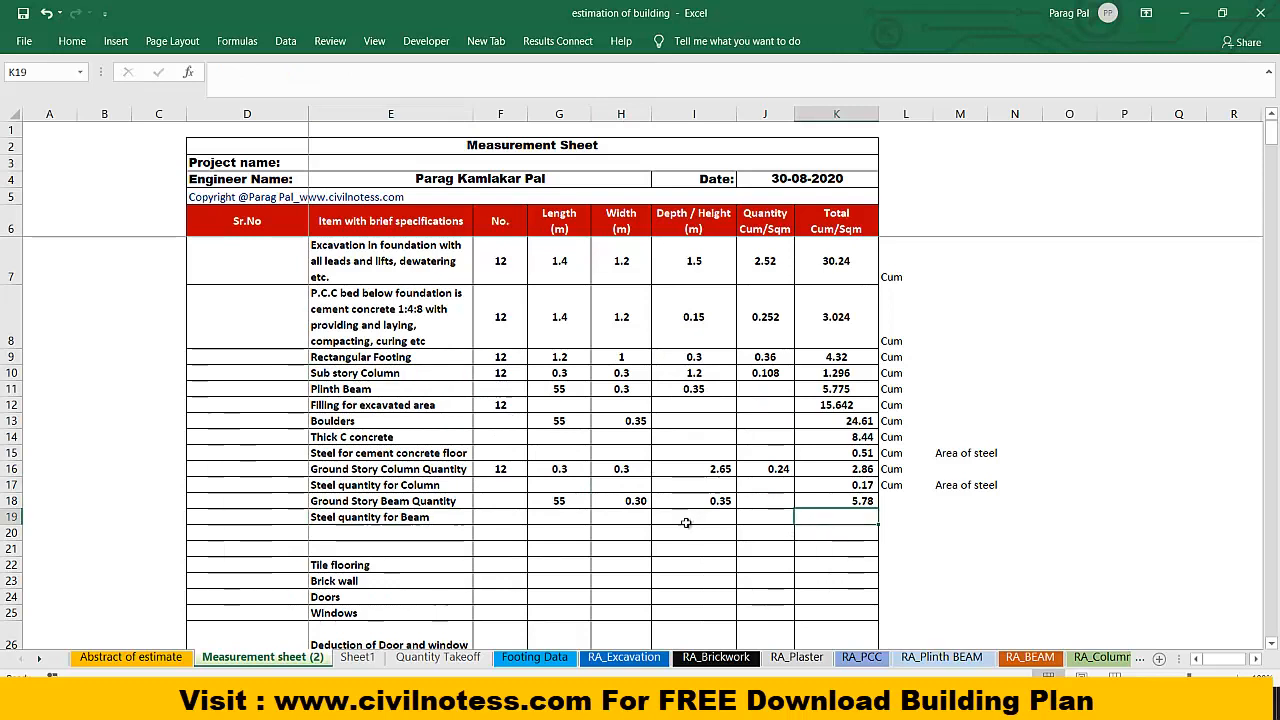
type("=")
left_click(865, 500)
type("*")
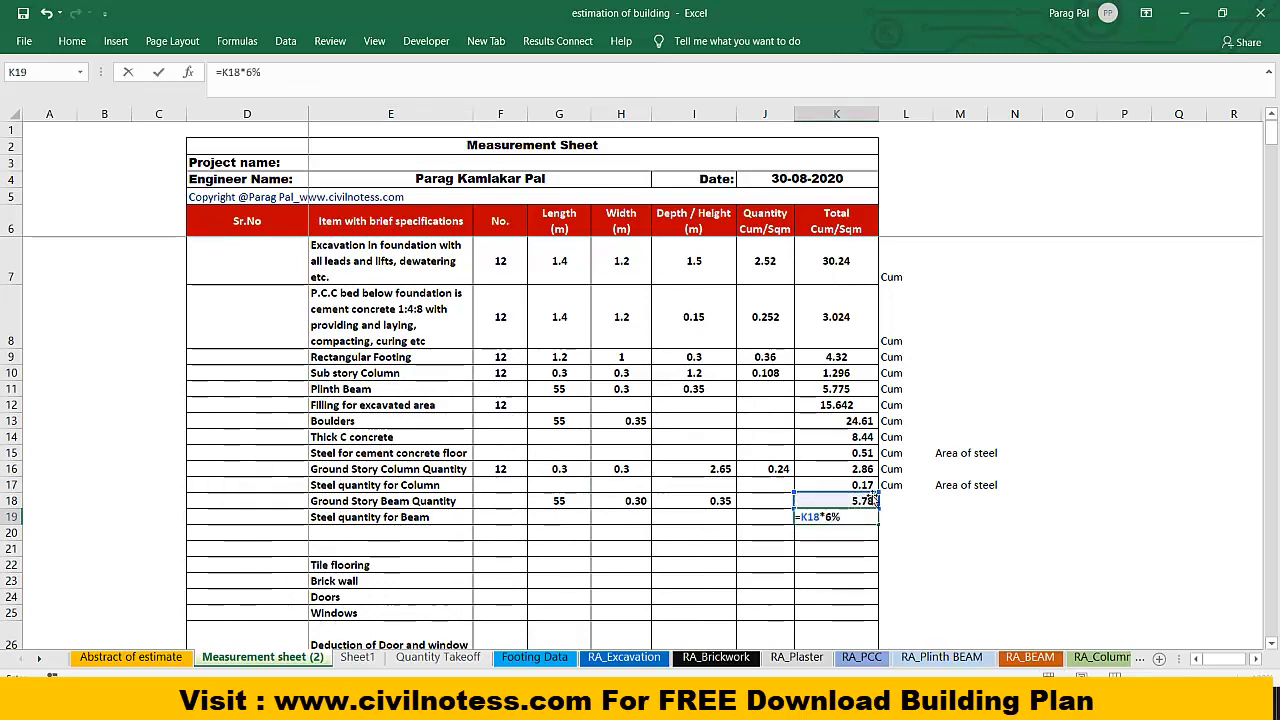
type("6%")
key("Return")
Step: Fill the Cum unit from L17 down to L19 and copy the "Area of steel" note from M17 to M19
left_click(930, 514)
left_click(906, 486)
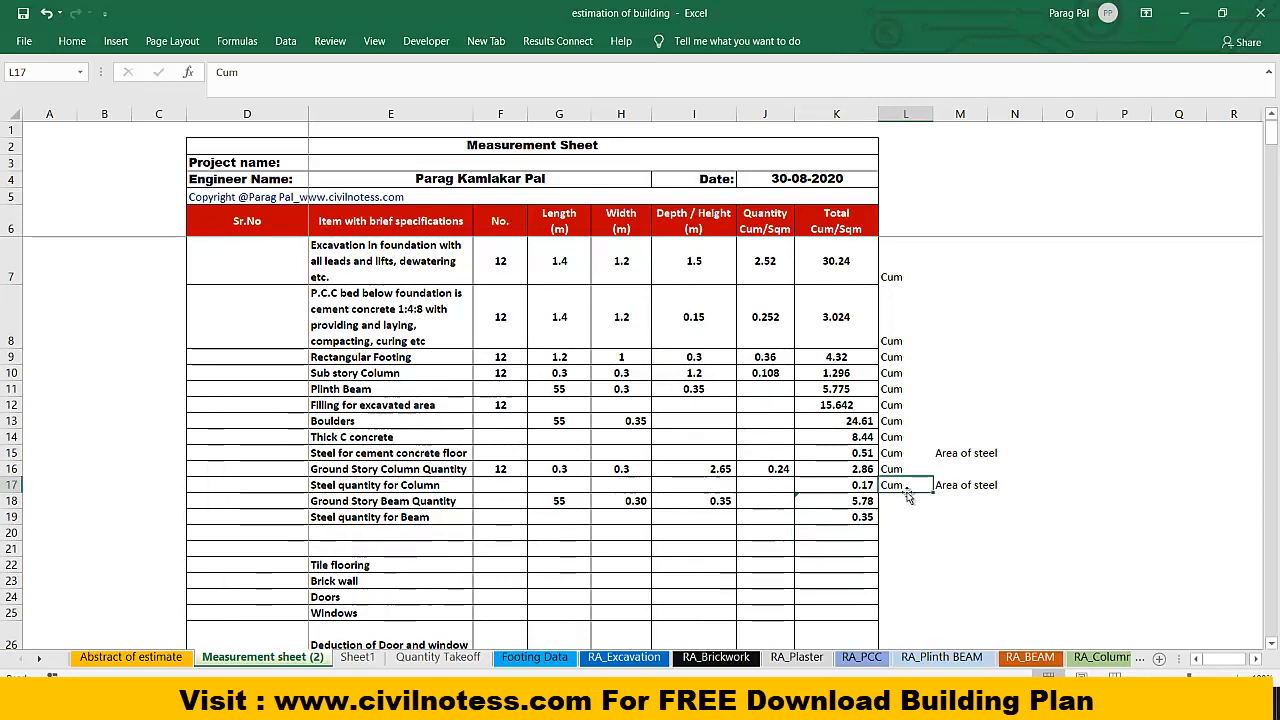
left_click_drag(934, 492, 940, 520)
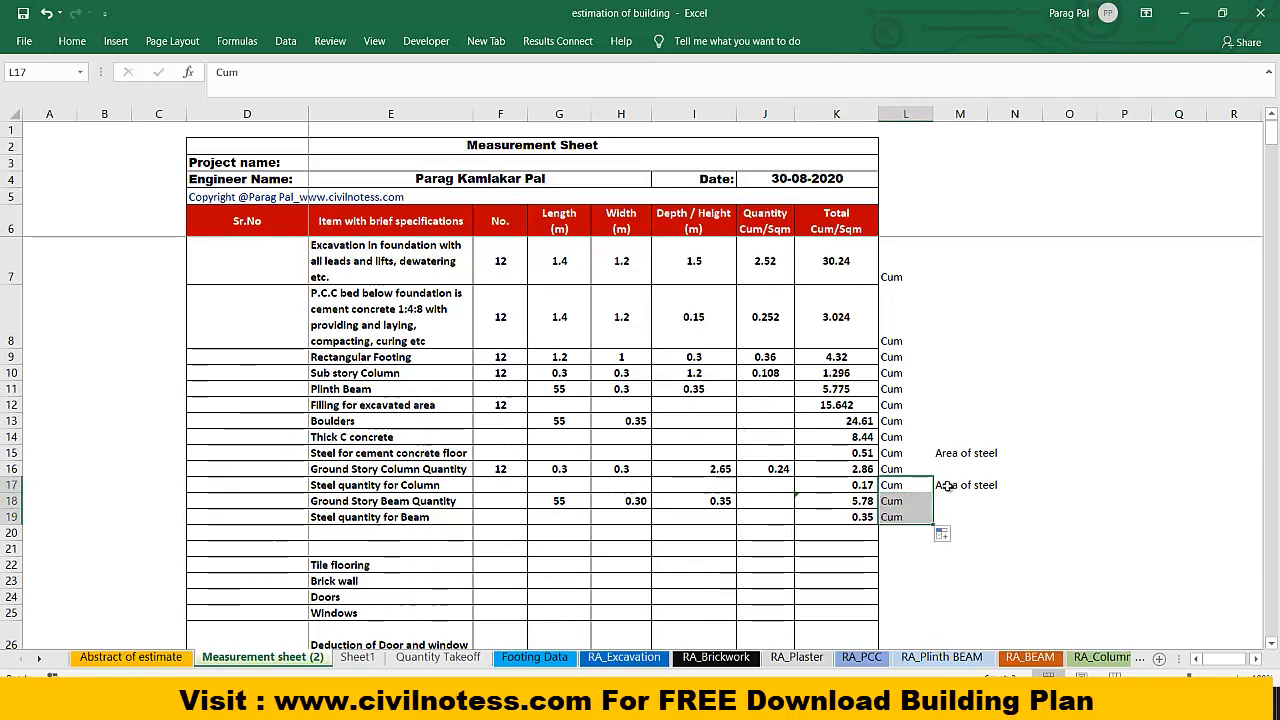
left_click(945, 489)
key("ctrl+c")
left_click(945, 516)
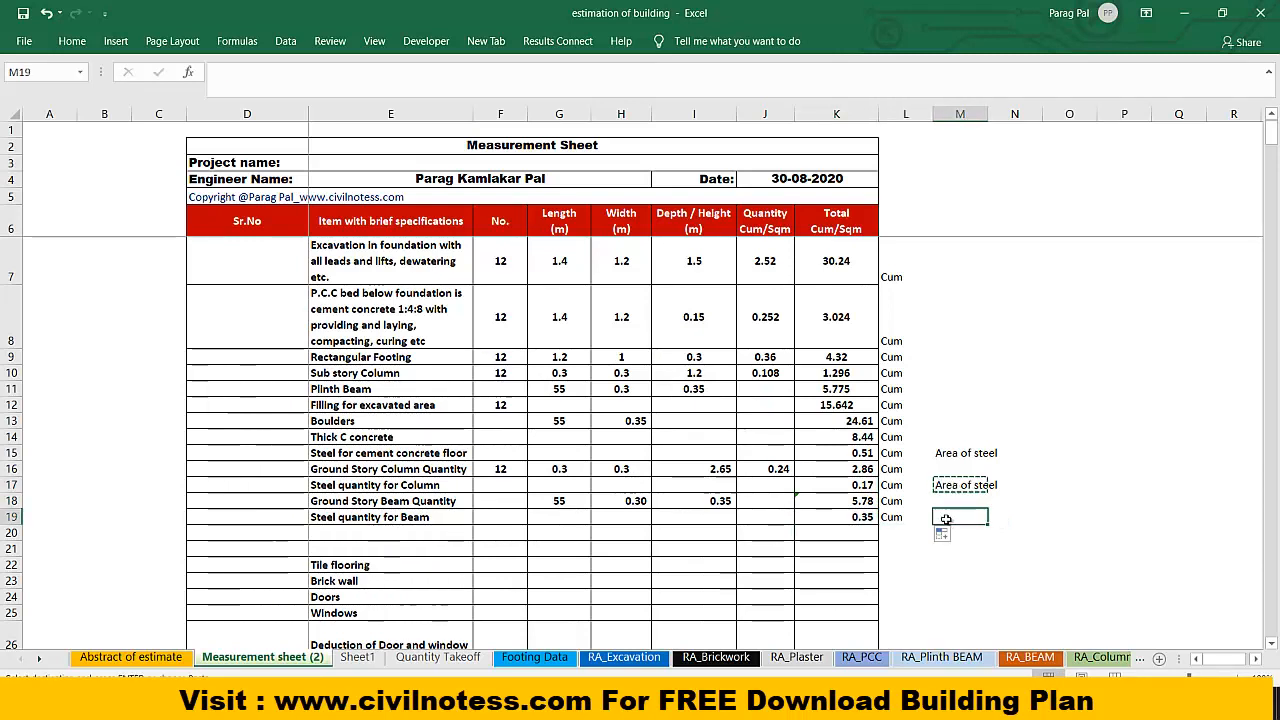
key("ctrl+v")
left_click(1087, 503)
key("Escape")
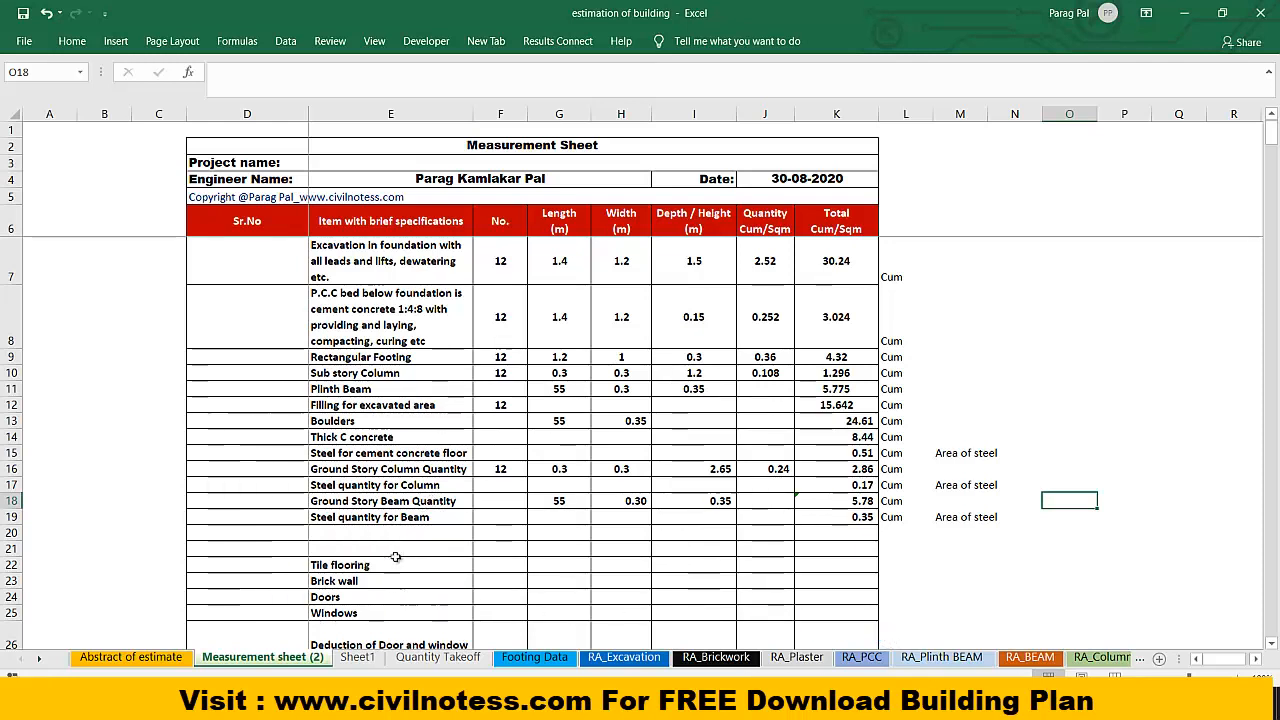
Step: Copy the beam quantity label from E18 to E20 and change it to "Ground Story Slab Quantity"
left_click(397, 535)
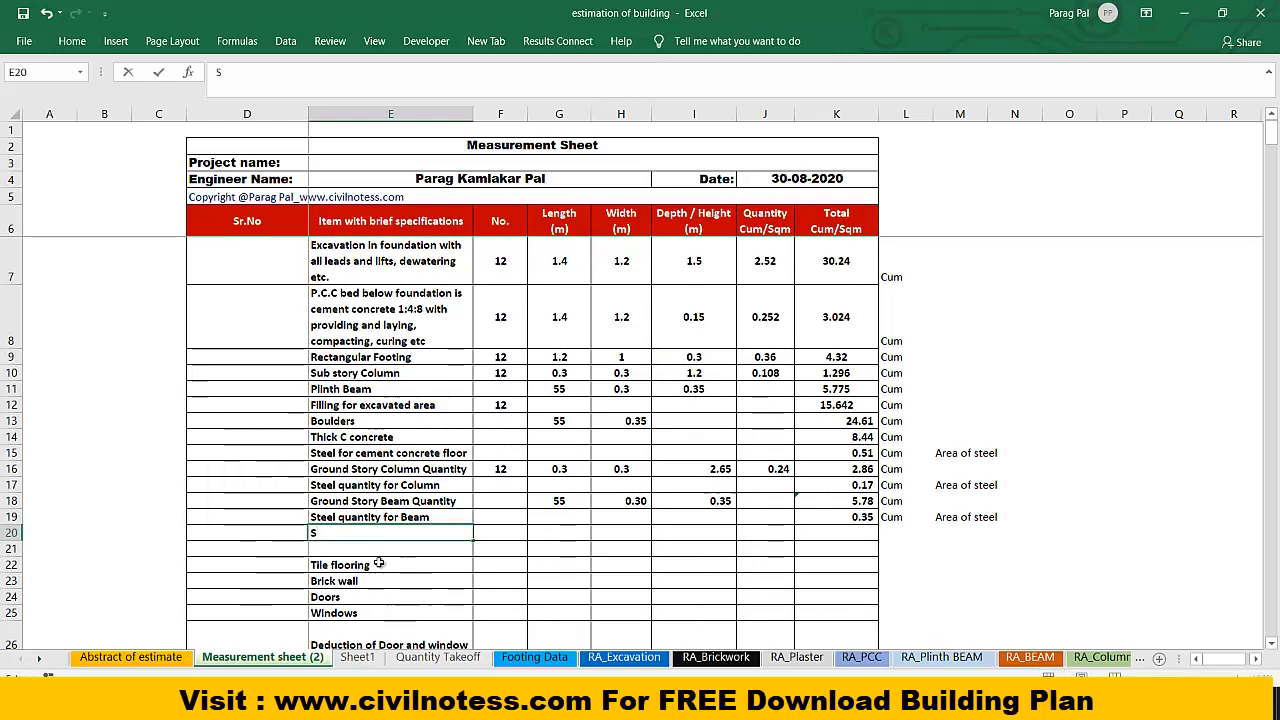
type("Slab")
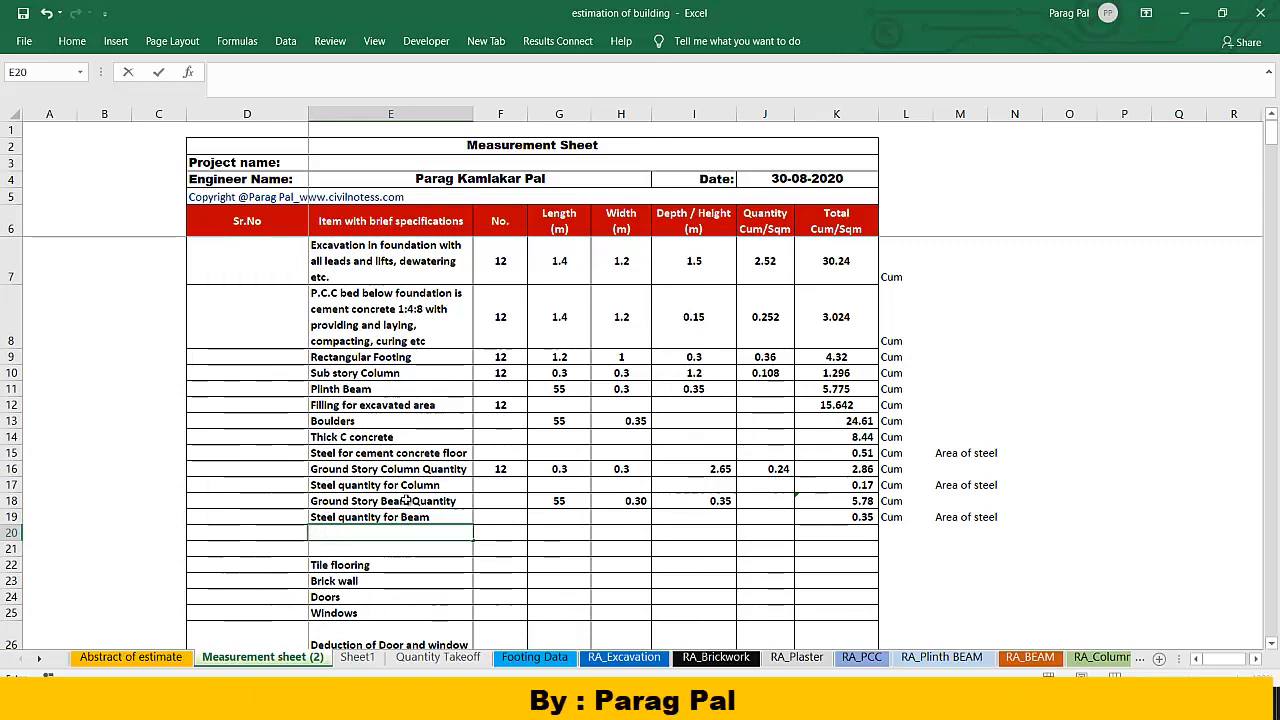
left_click(415, 501)
key("ctrl+c")
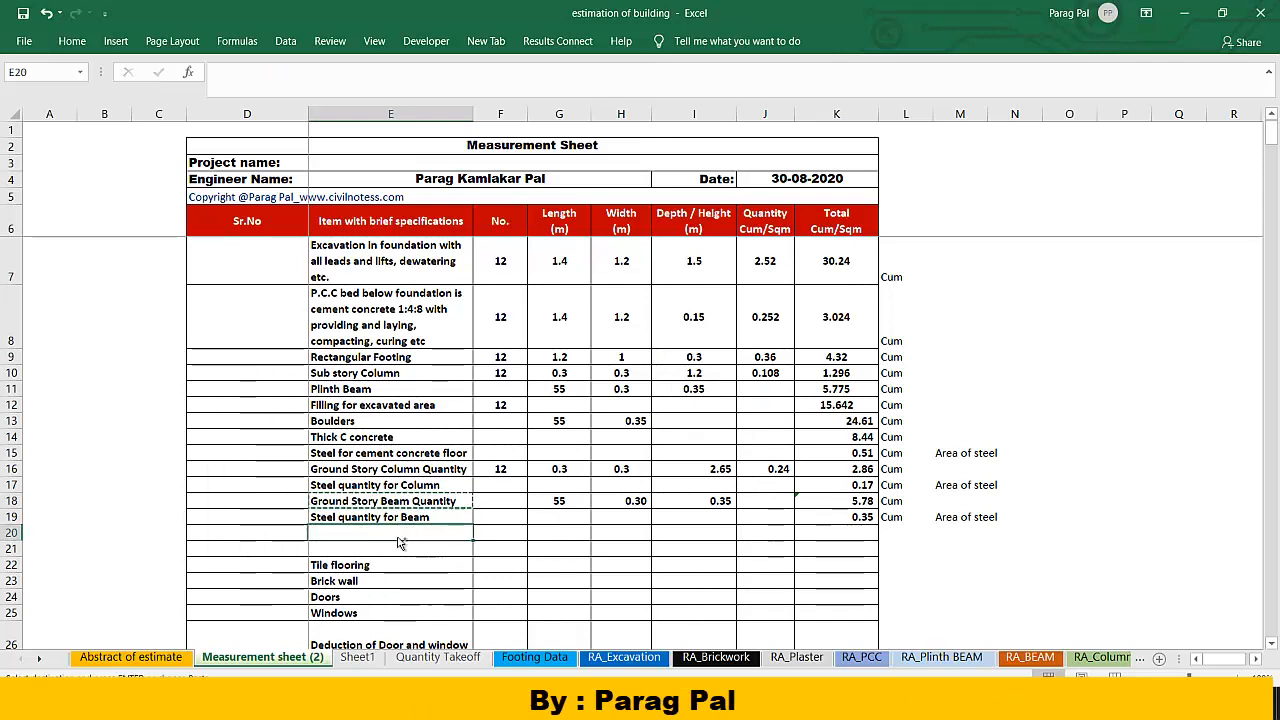
left_click(397, 538)
key("ctrl+v")
left_click(311, 76)
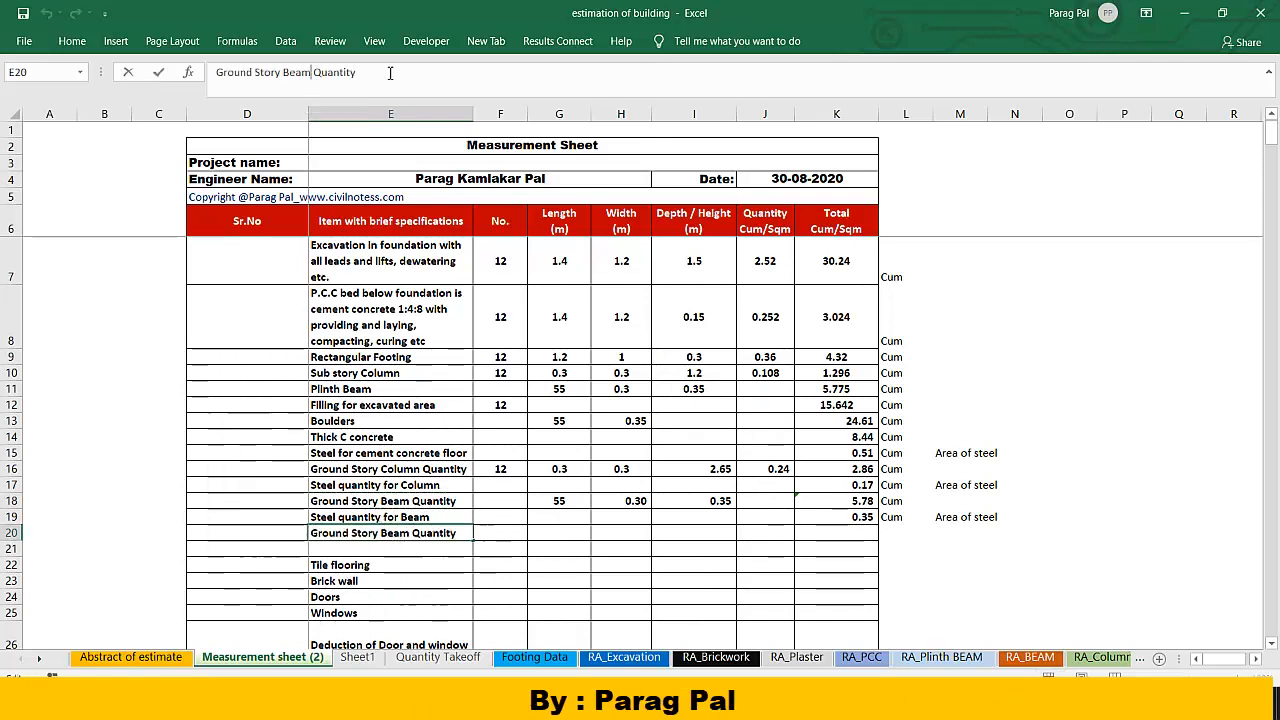
key("BackSpace")
key("BackSpace")
key("BackSpace")
key("BackSpace")
type("Sla")
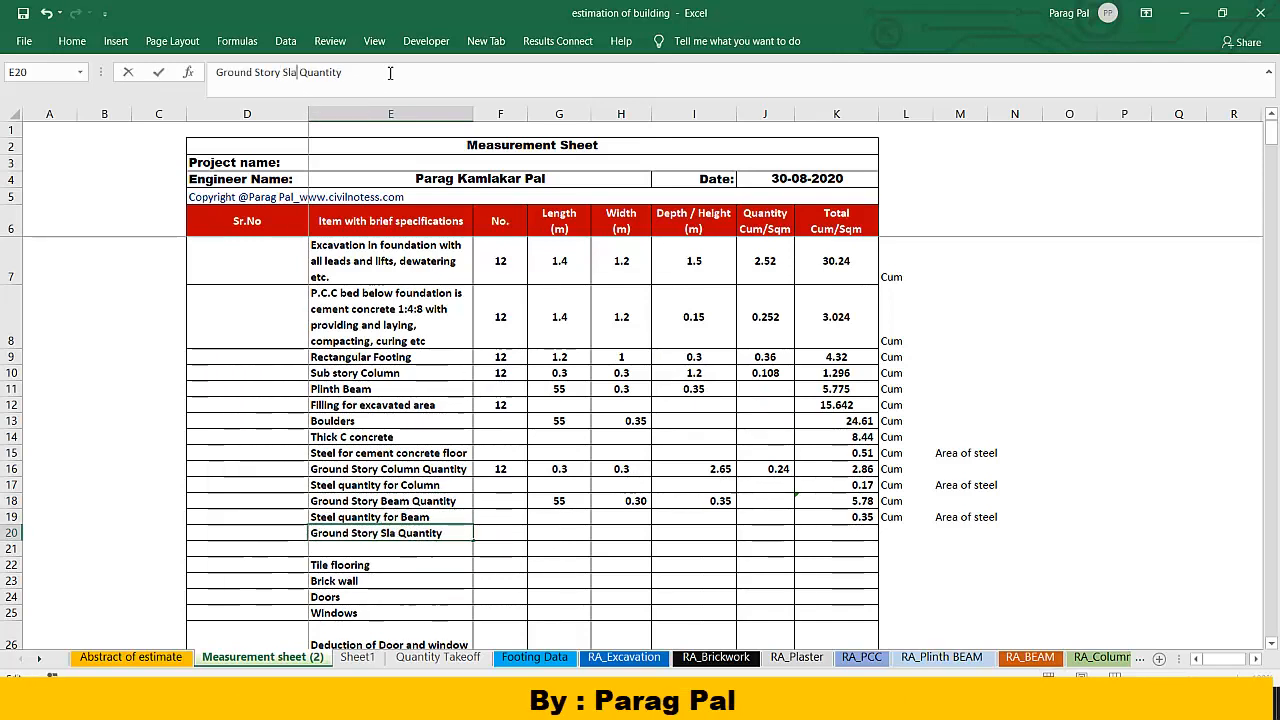
type("b")
left_click(395, 392)
Step: Copy the beam steel label from E19 to E21 and change it to "Steel quantity for Slab"
left_click(344, 517)
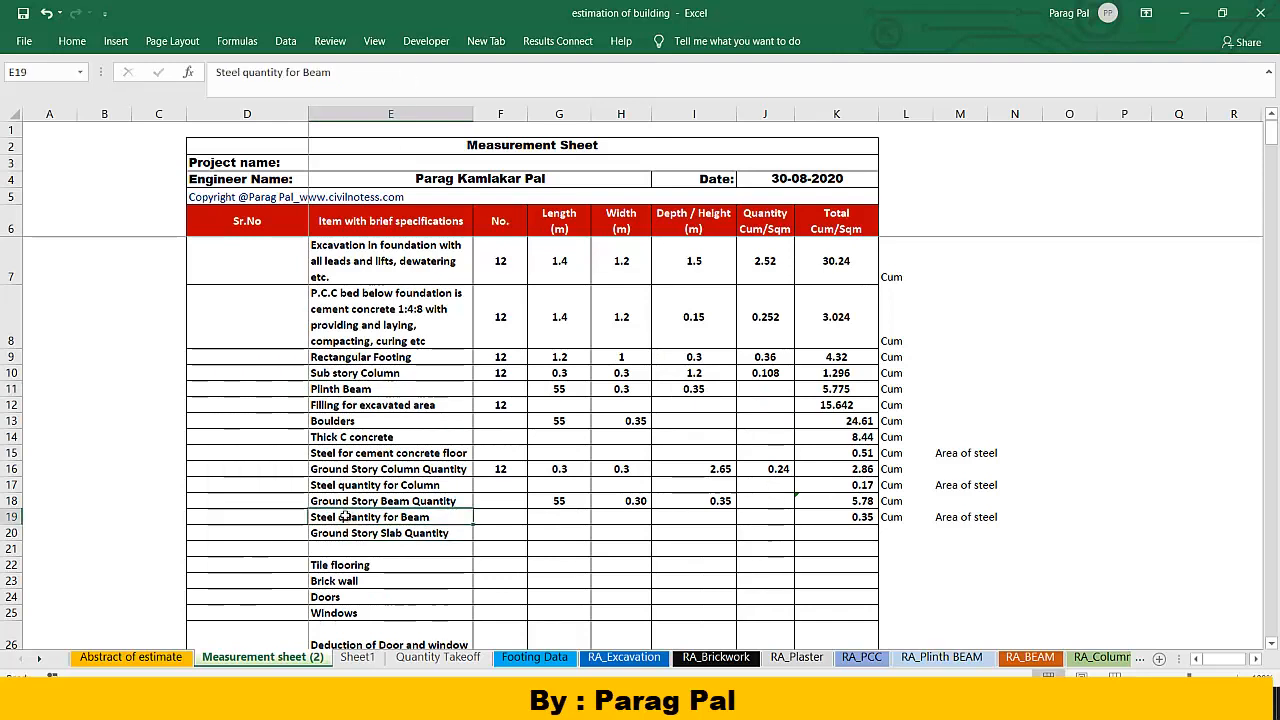
left_click(388, 551)
key("ctrl+v")
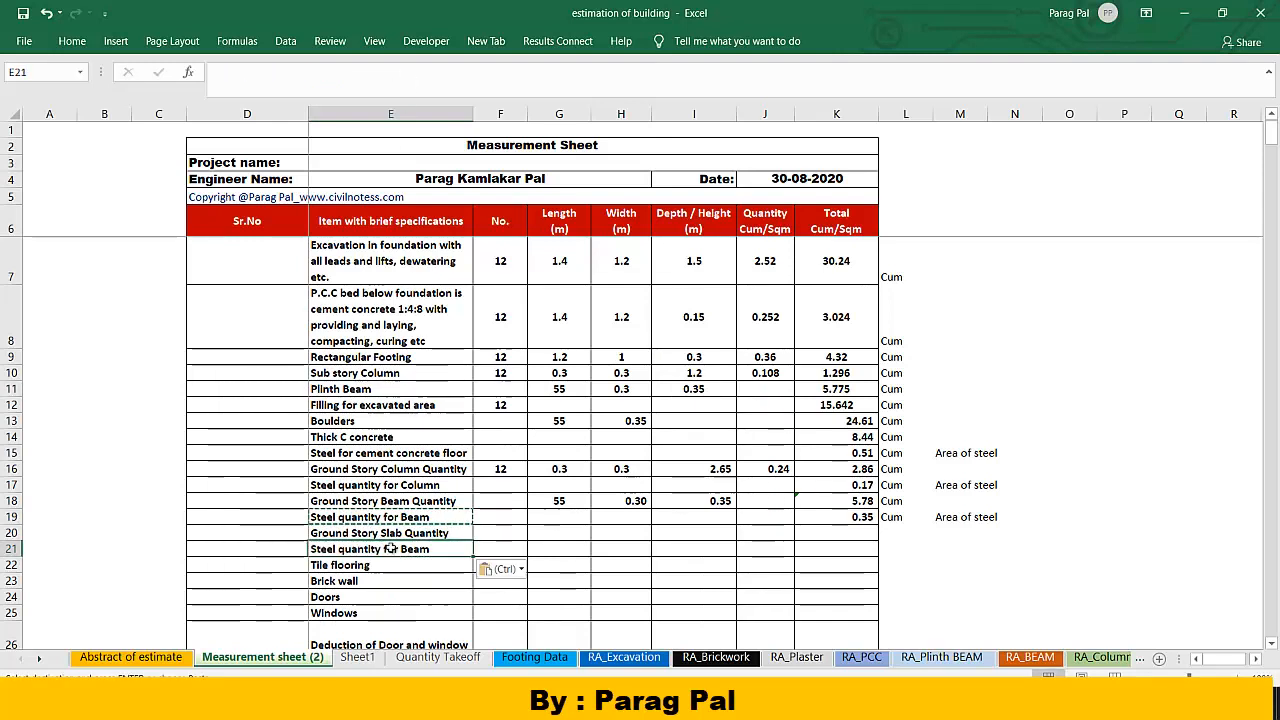
left_click(336, 72)
key("BackSpace")
key("BackSpace")
key("BackSpace")
key("BackSpace")
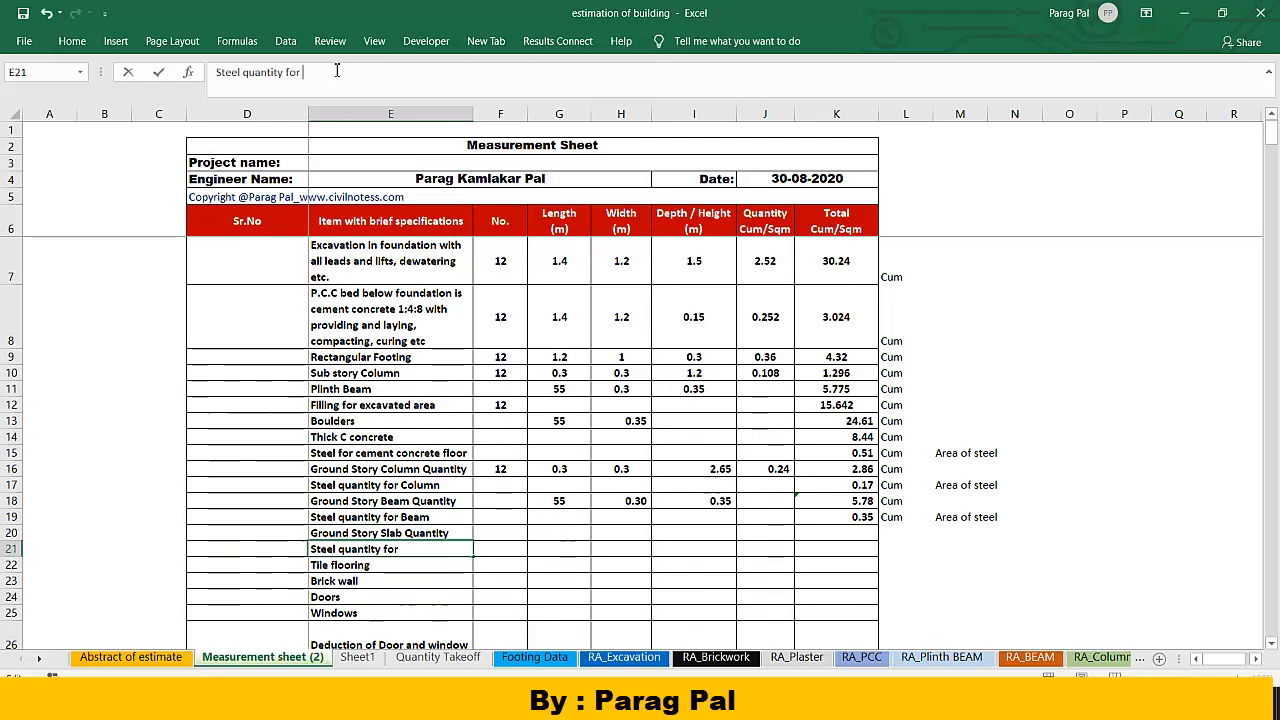
type("Slab")
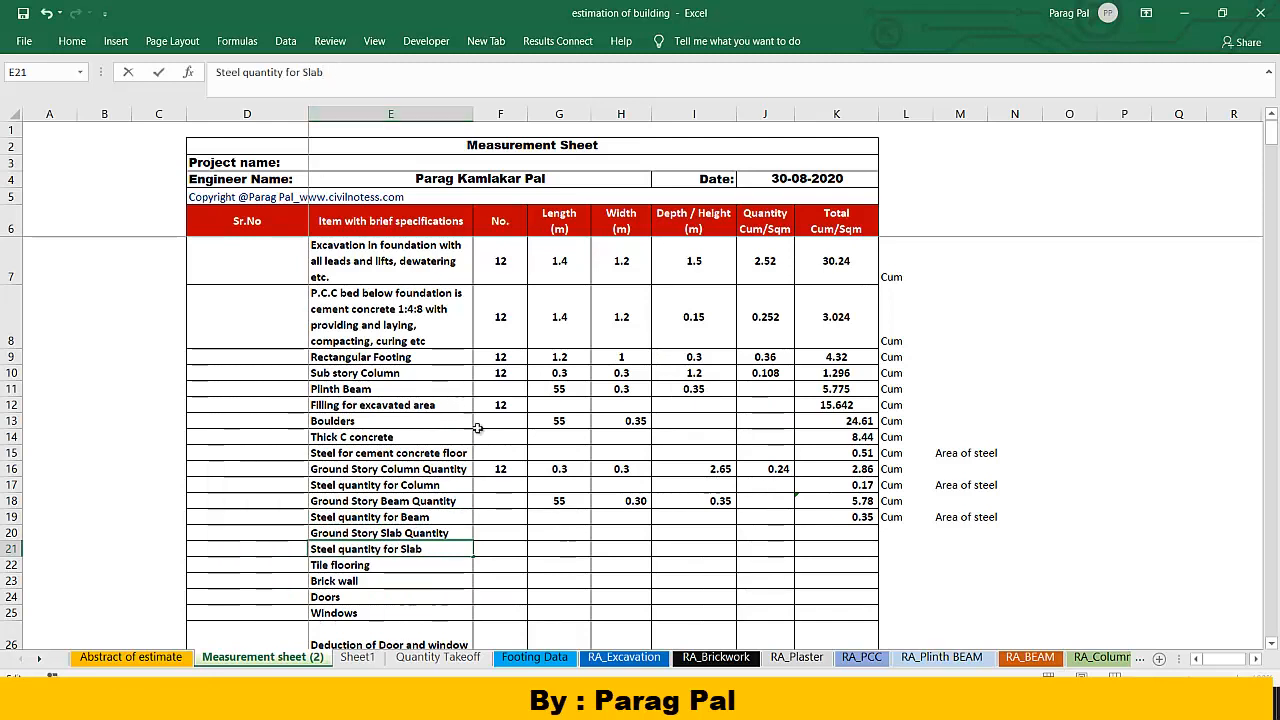
Step: Examine the Floor Slab, Floor slab as per Area and Main Slab calculations in the Quantity Takeoff sheet
left_click(540, 532)
left_click(511, 530)
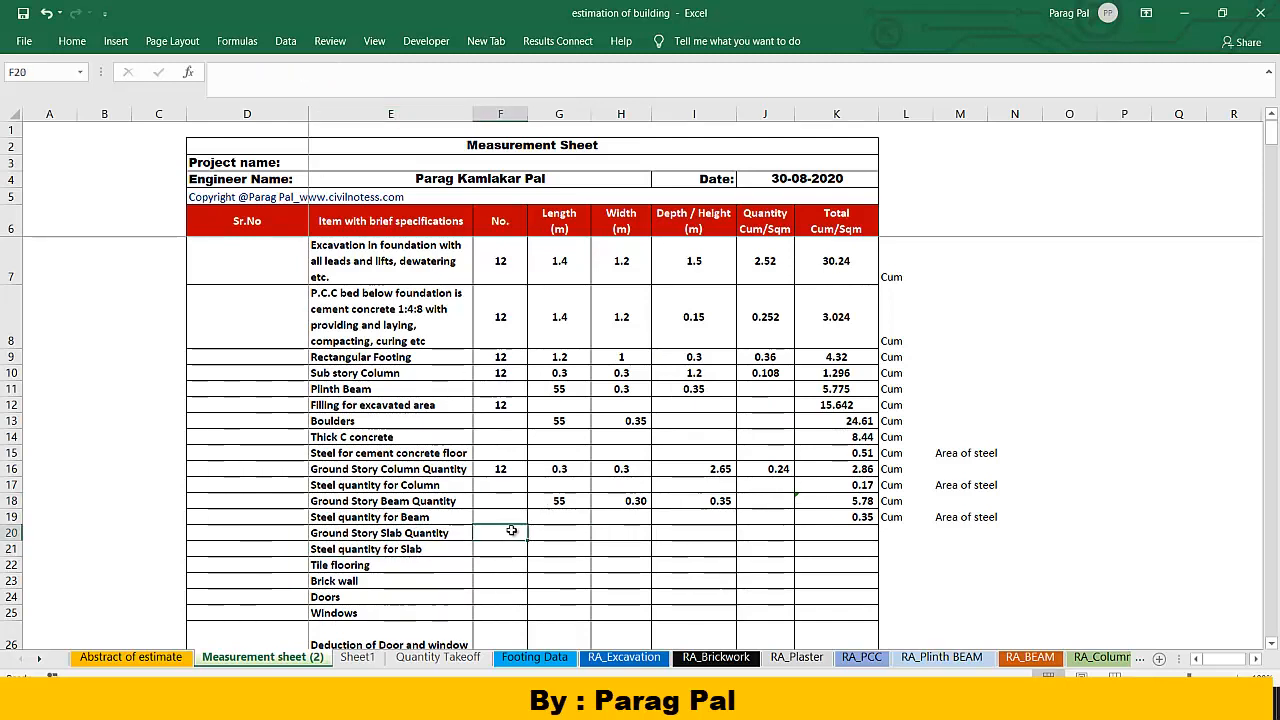
key("Right")
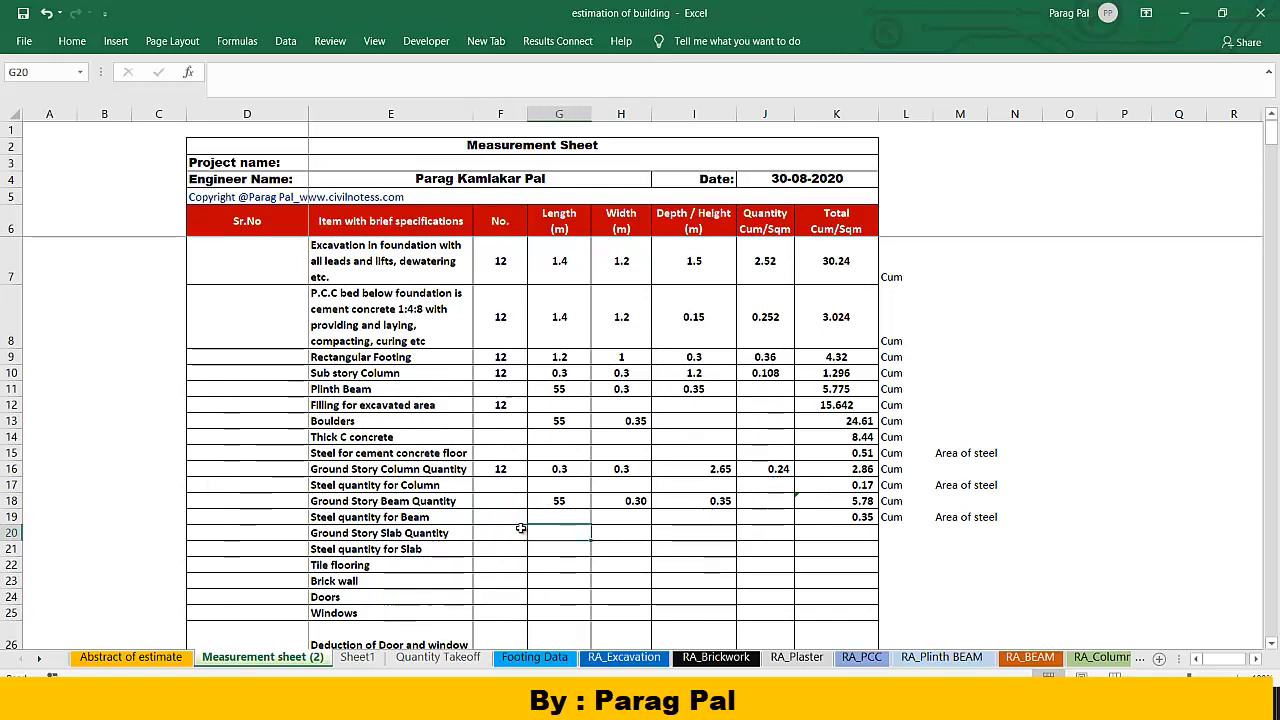
left_click(506, 528)
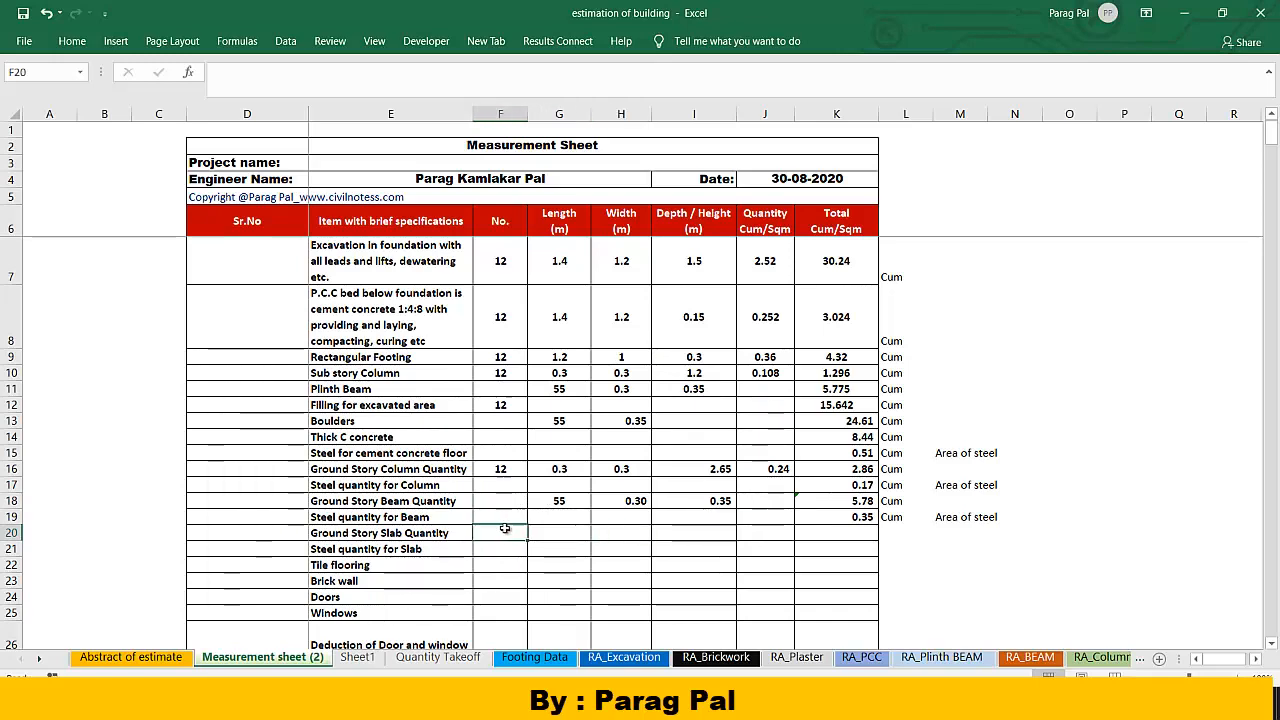
left_click(438, 657)
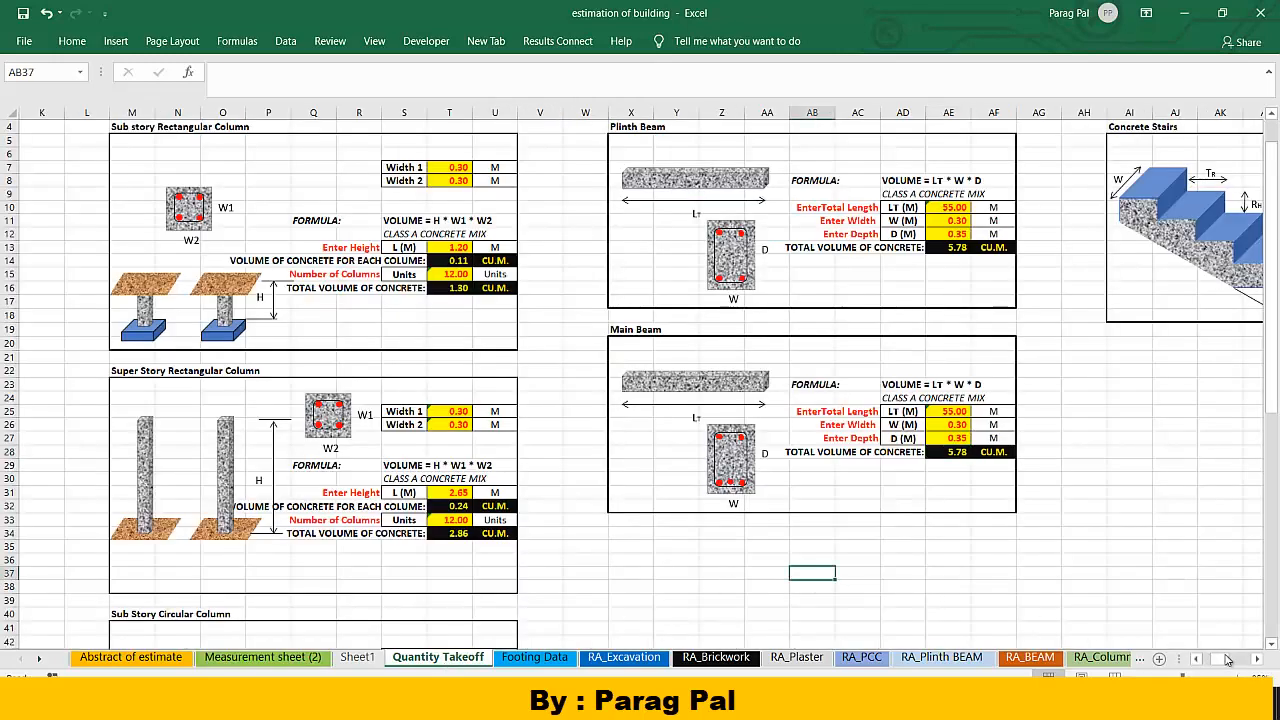
left_click(1257, 660)
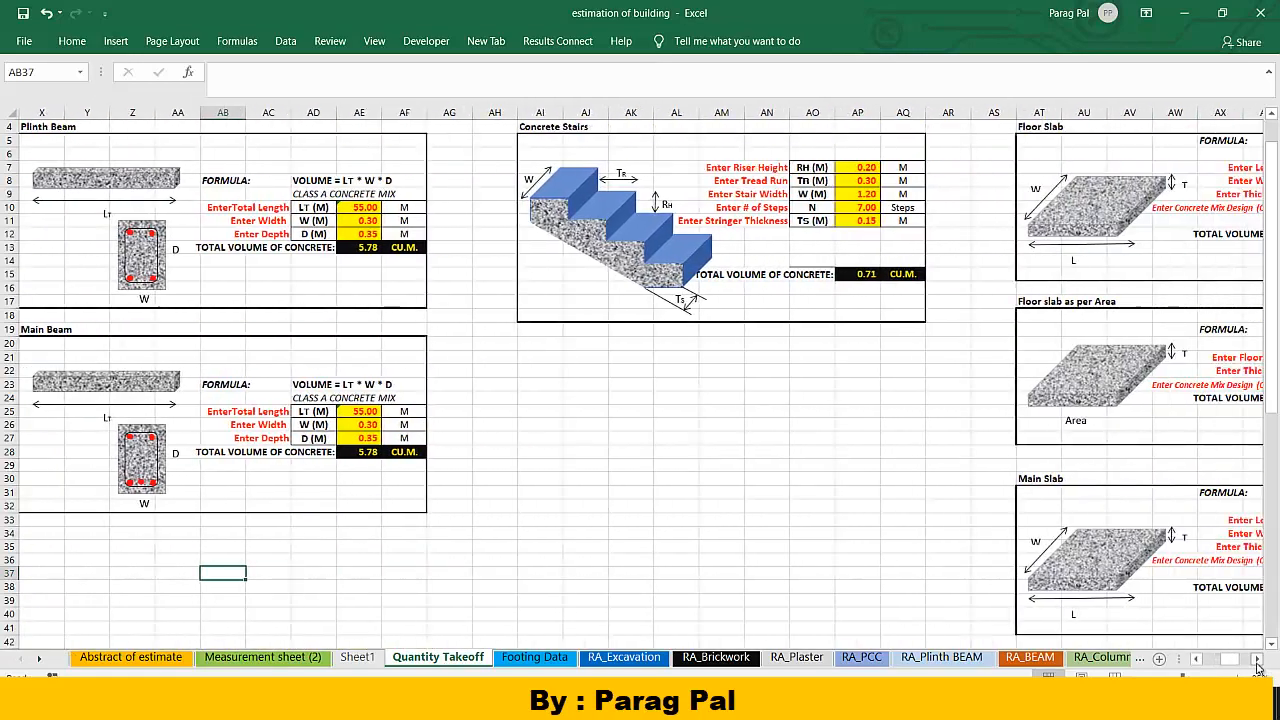
left_click(1257, 660)
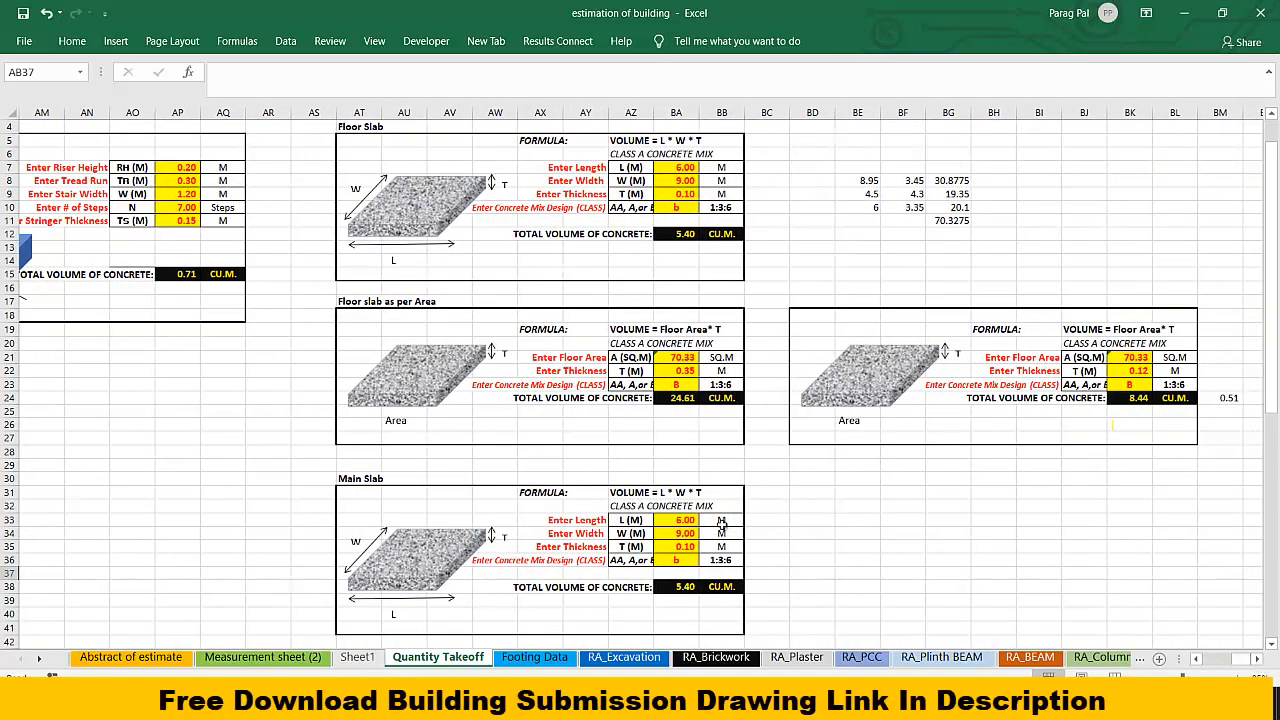
scroll(722, 522, "down", 1)
scroll(935, 346, "up", 2)
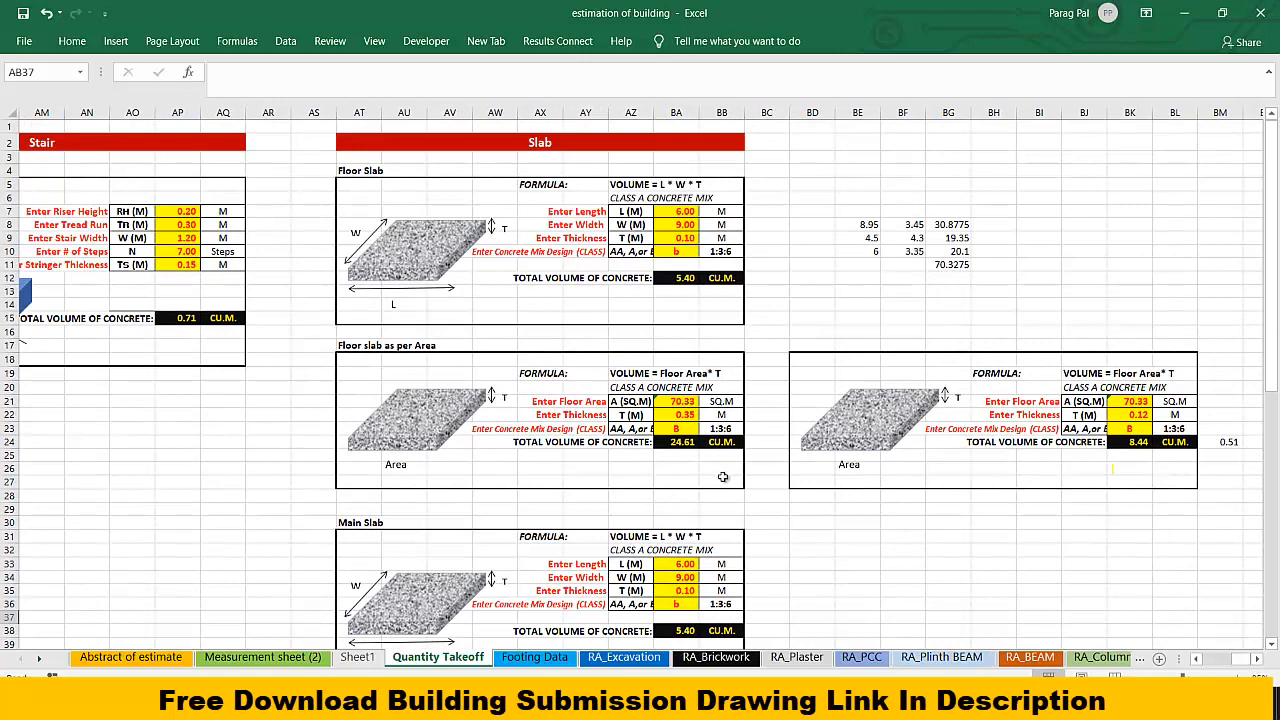
scroll(737, 569, "down", 2)
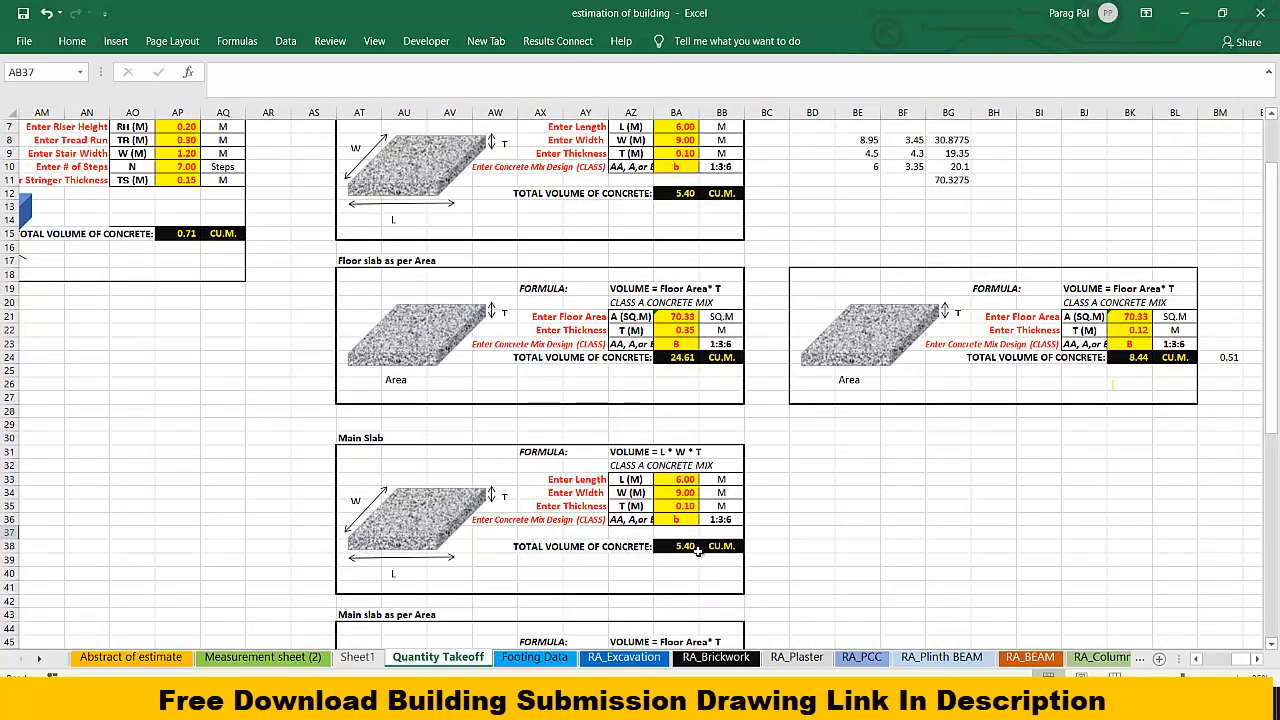
scroll(697, 551, "up", 2)
scroll(695, 545, "down", 2)
Step: Switch to the house plan model in Revit and open the Section 1 building section
left_click(704, 706)
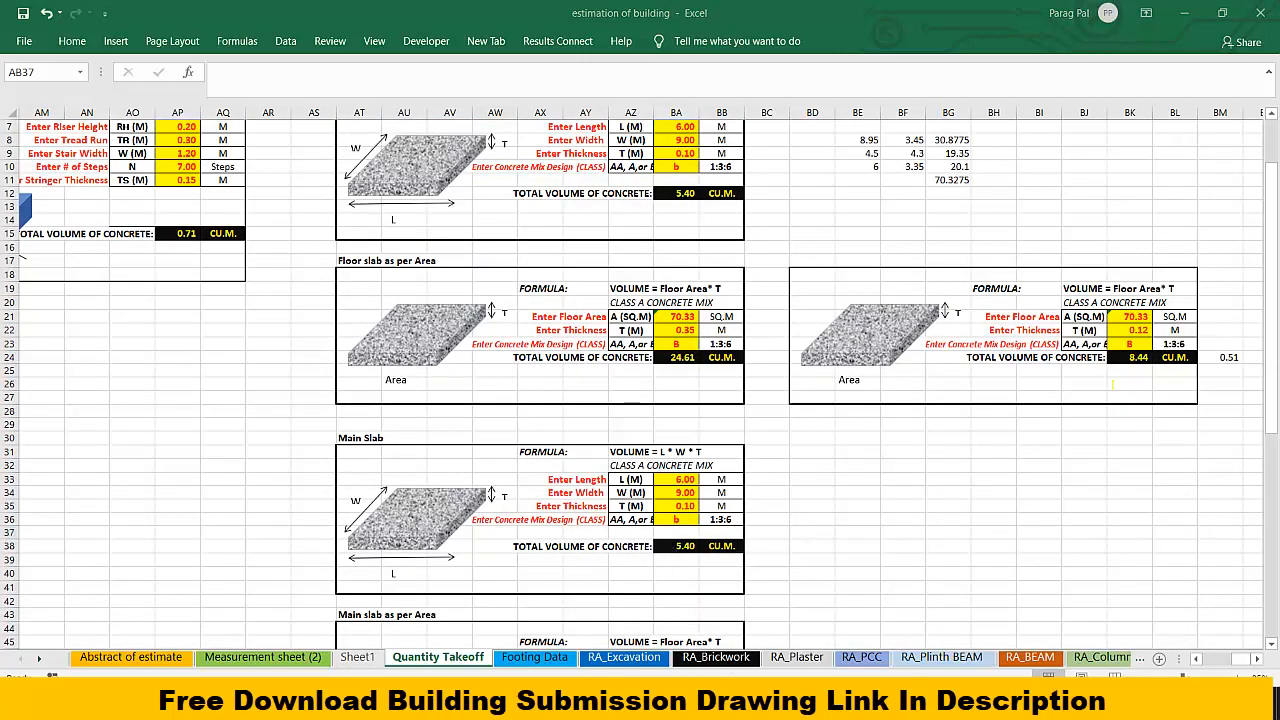
scroll(636, 457, "down", 3)
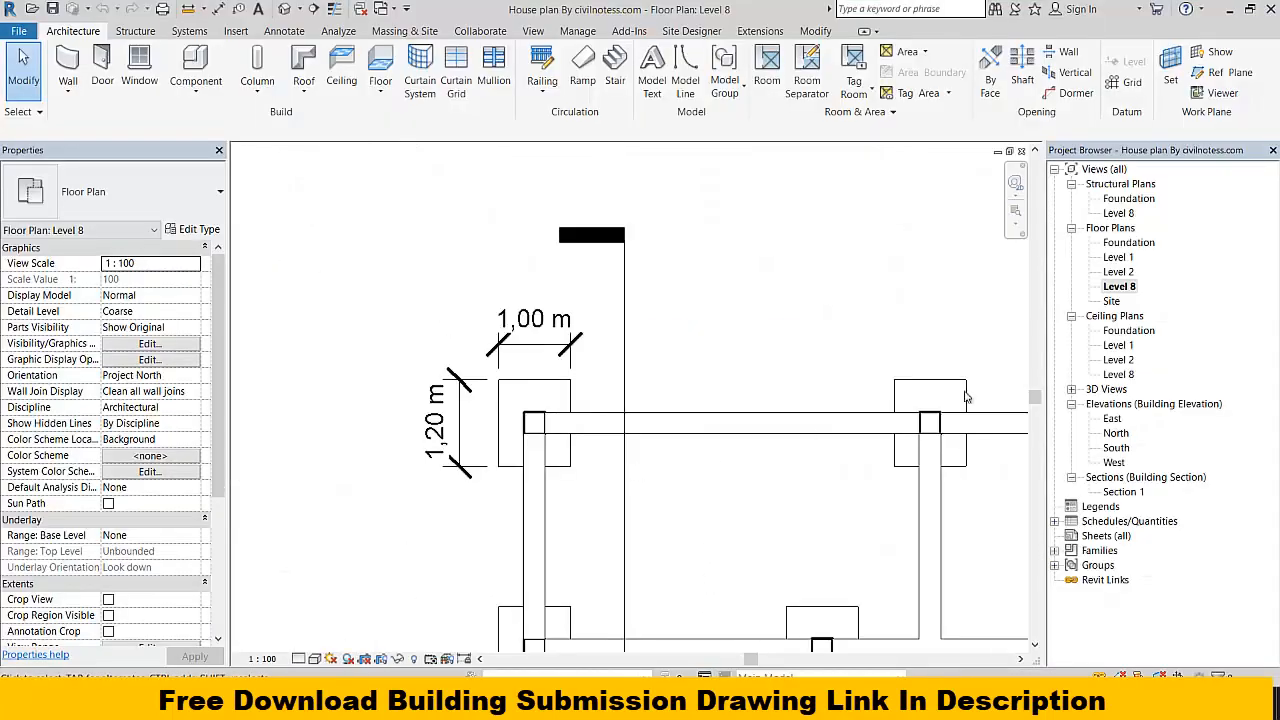
scroll(825, 446, "down", 2)
double_click(1110, 492)
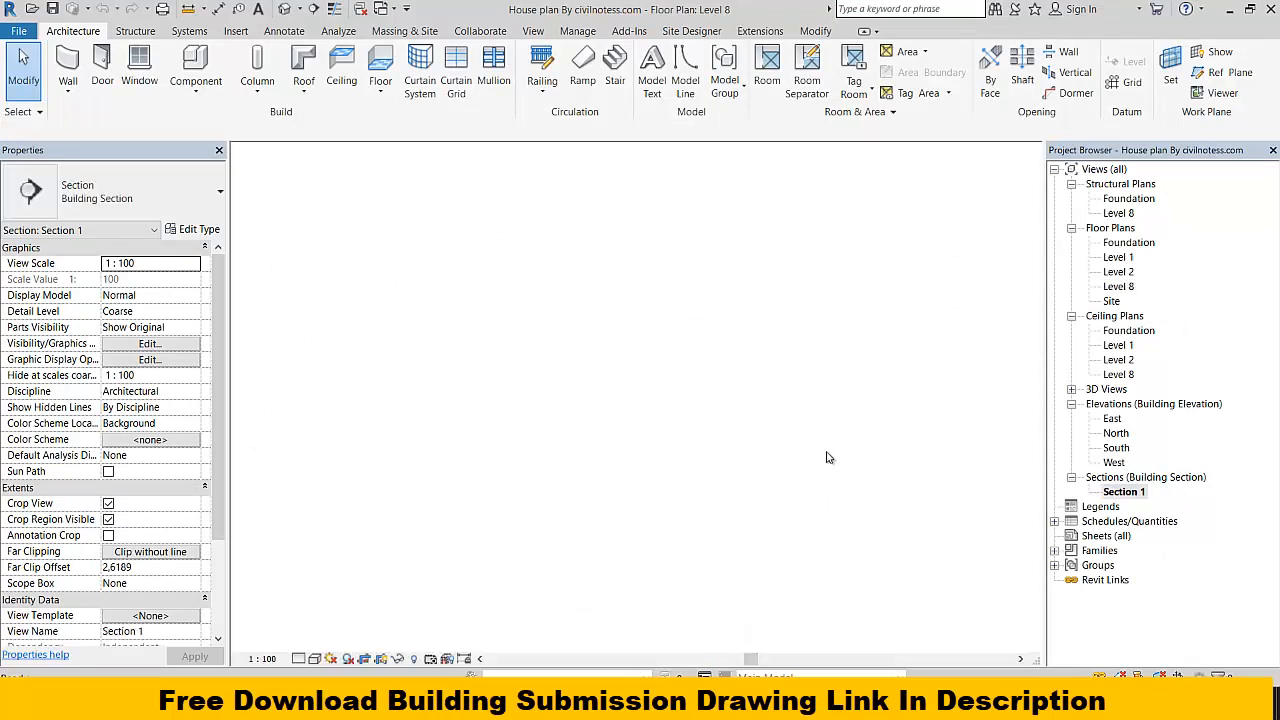
Step: Try to measure the slab's thickness at its outer end above the corner beam near Level 2
left_click_drag(816, 415, 980, 511)
scroll(784, 410, "up", 4)
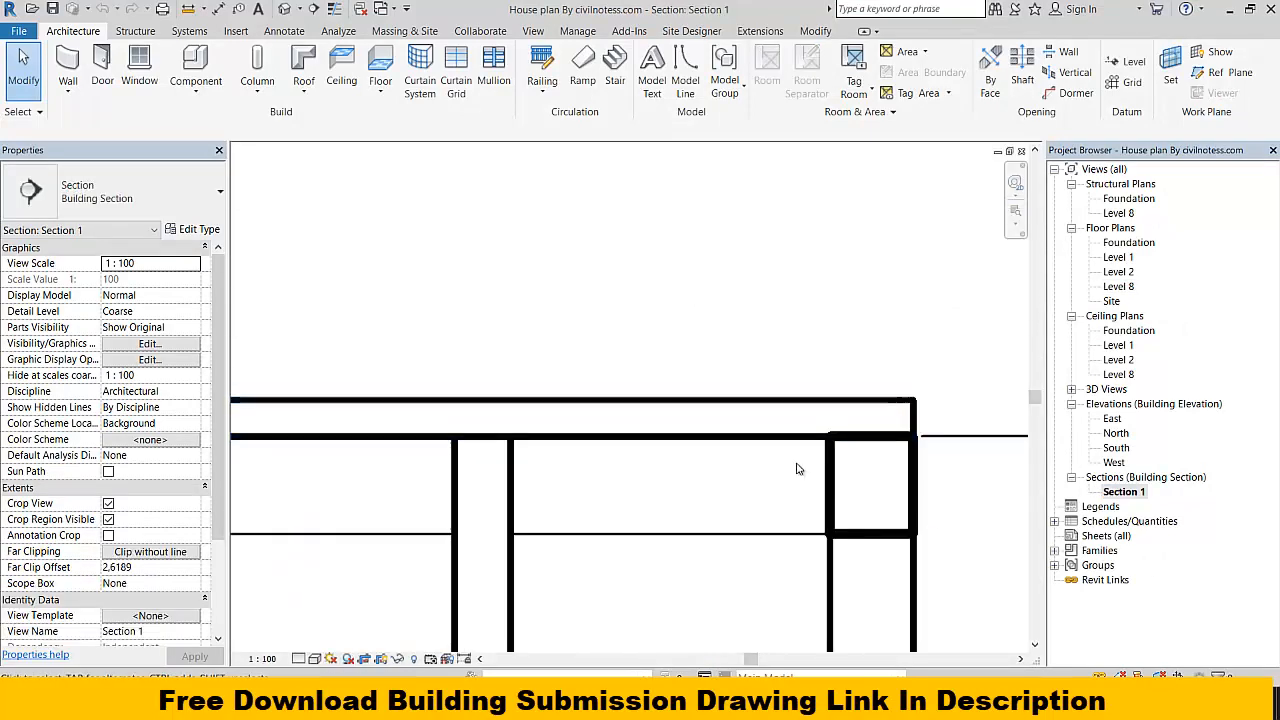
left_click_drag(700, 448, 524, 408)
left_click(187, 8)
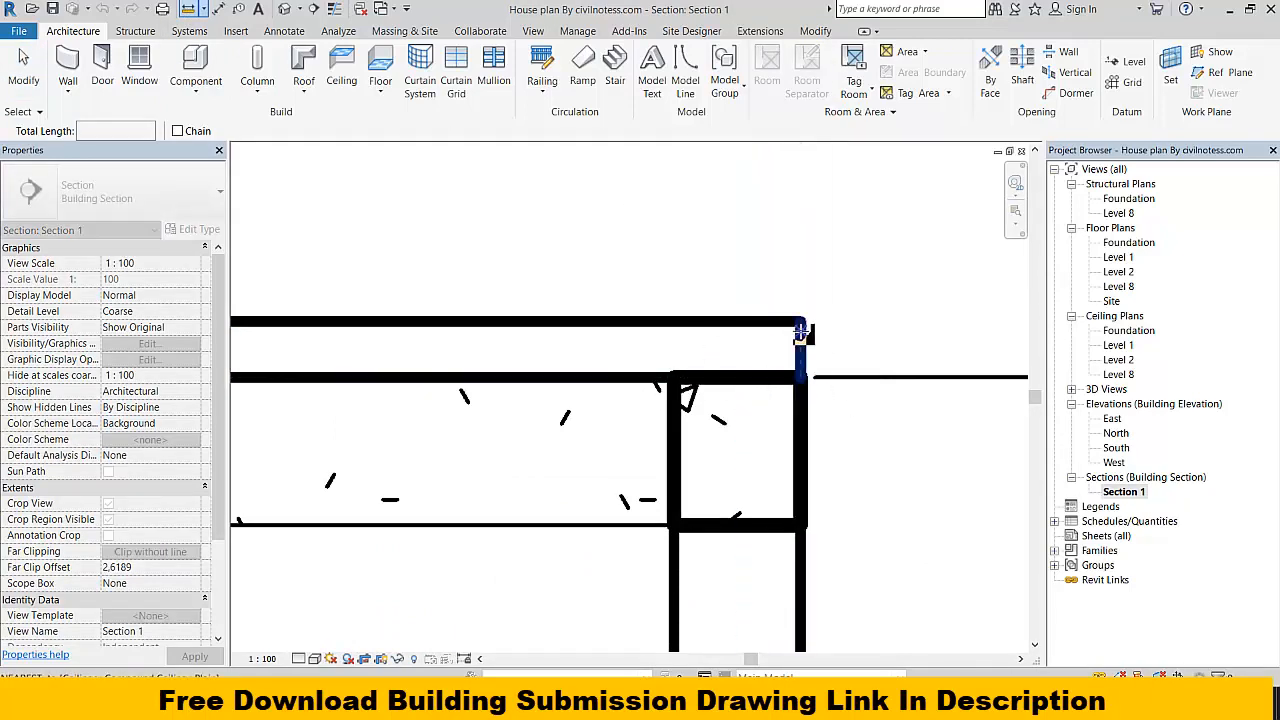
scroll(818, 400, "down", 2)
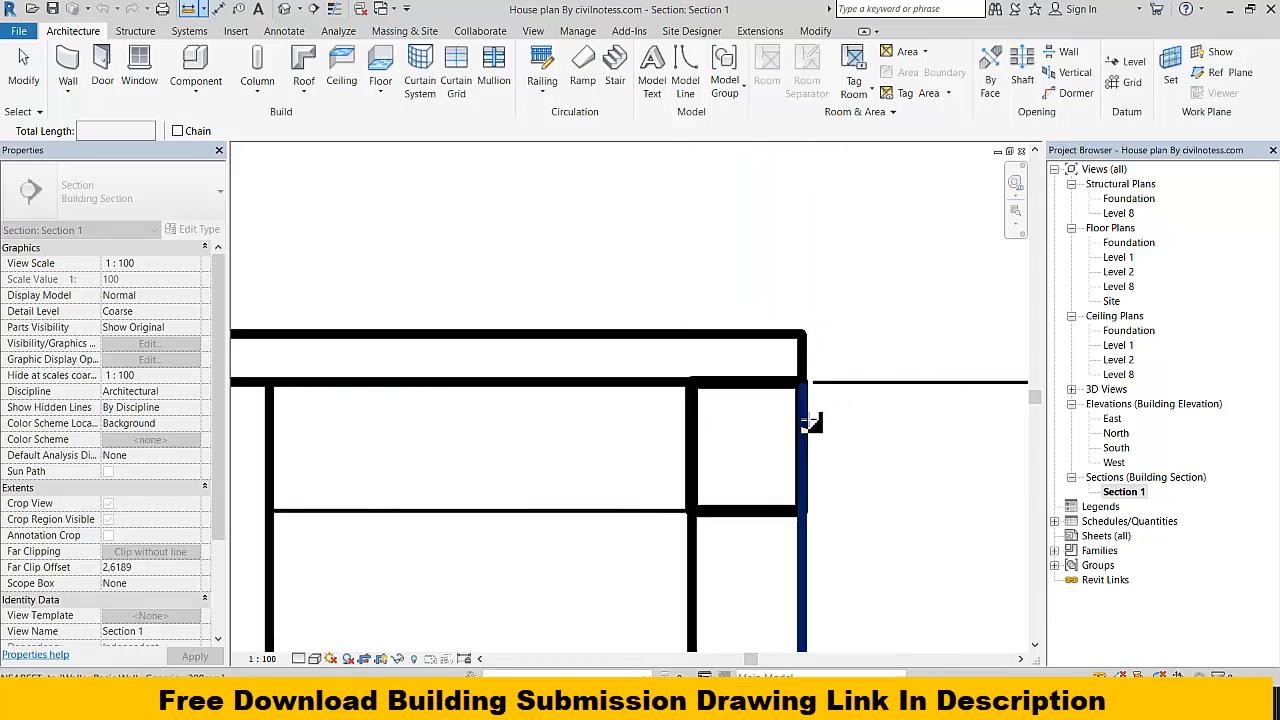
scroll(870, 460, "down", 3)
scroll(620, 434, "down", 3)
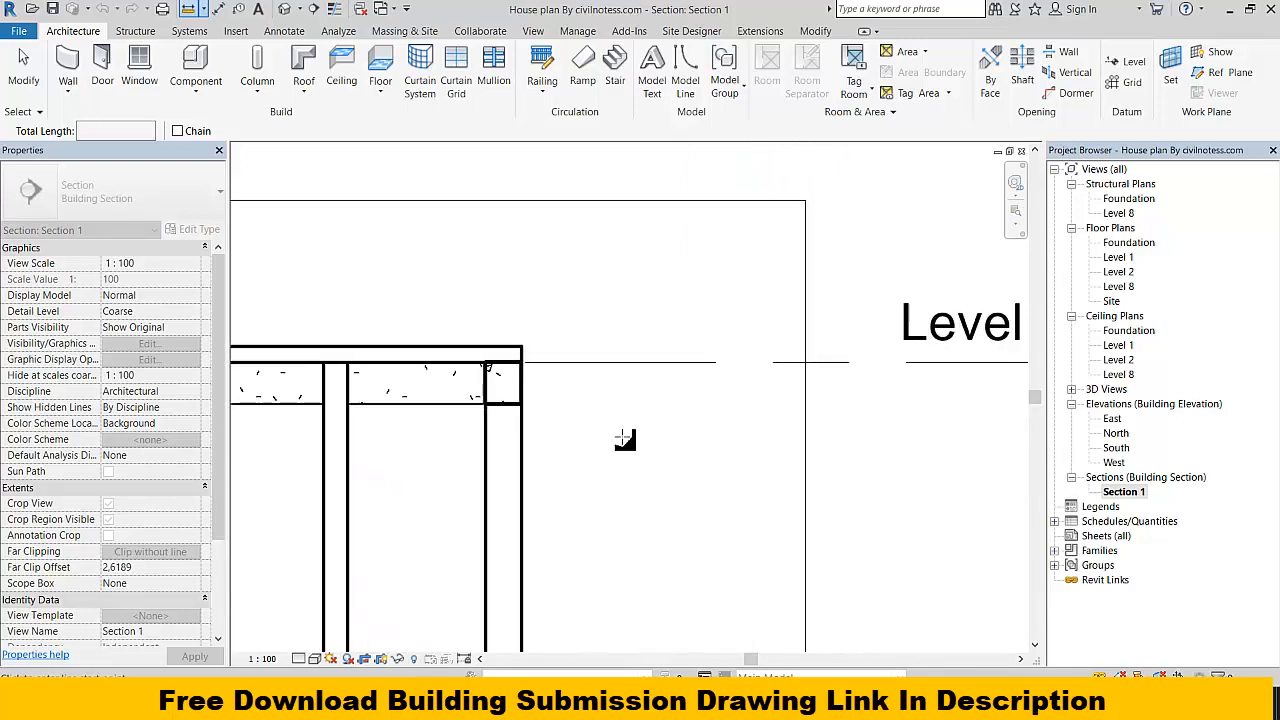
scroll(800, 430, "down", 2)
scroll(815, 440, "up", 4)
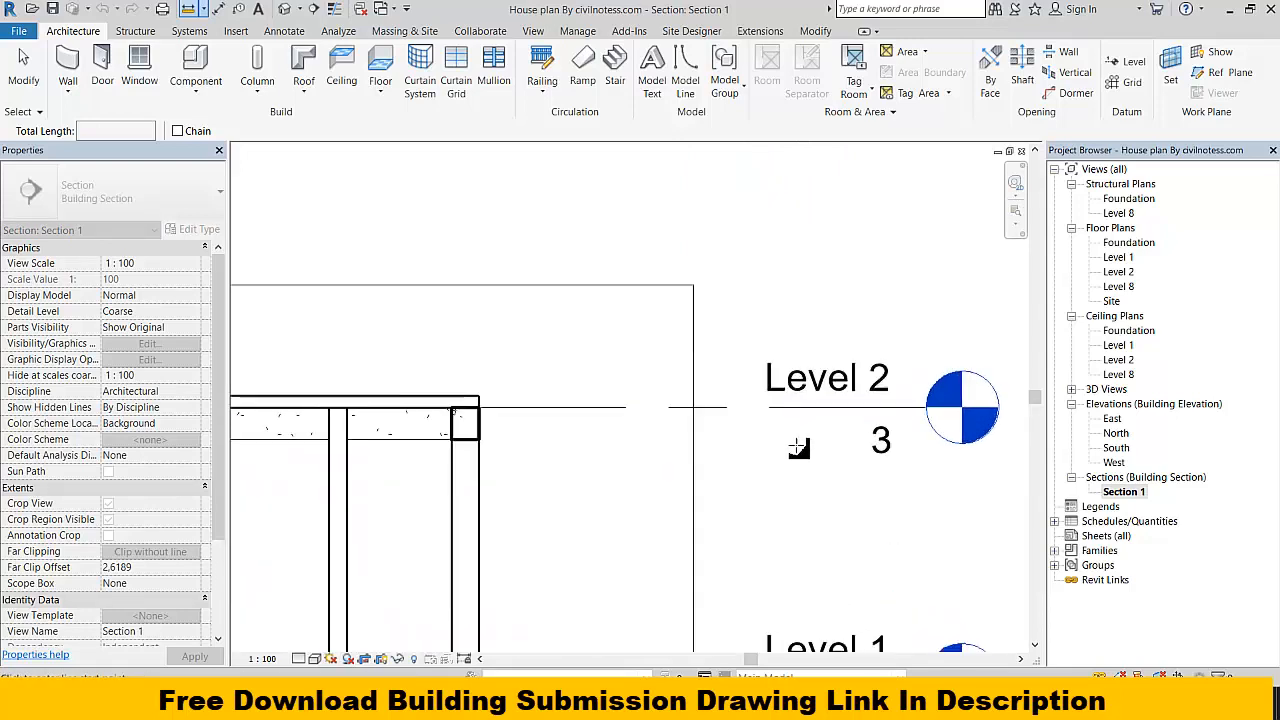
scroll(860, 520, "up", 6)
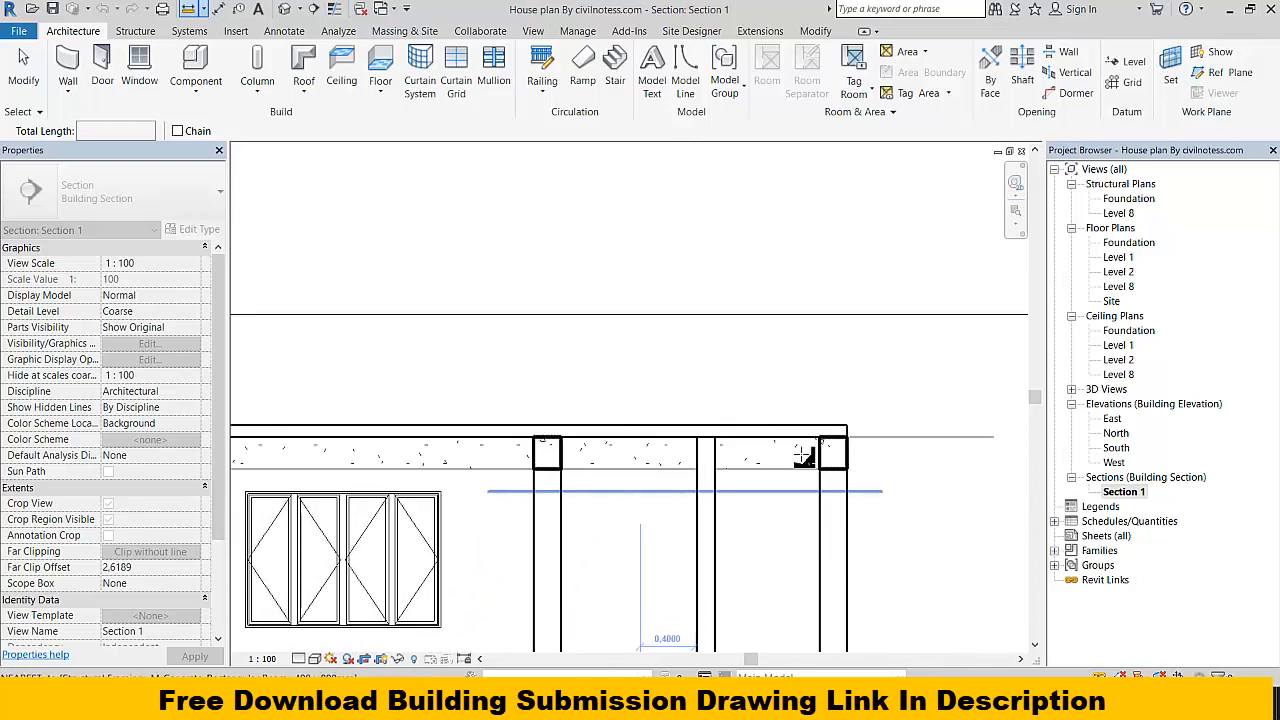
left_click_drag(831, 567, 592, 527)
key("Escape")
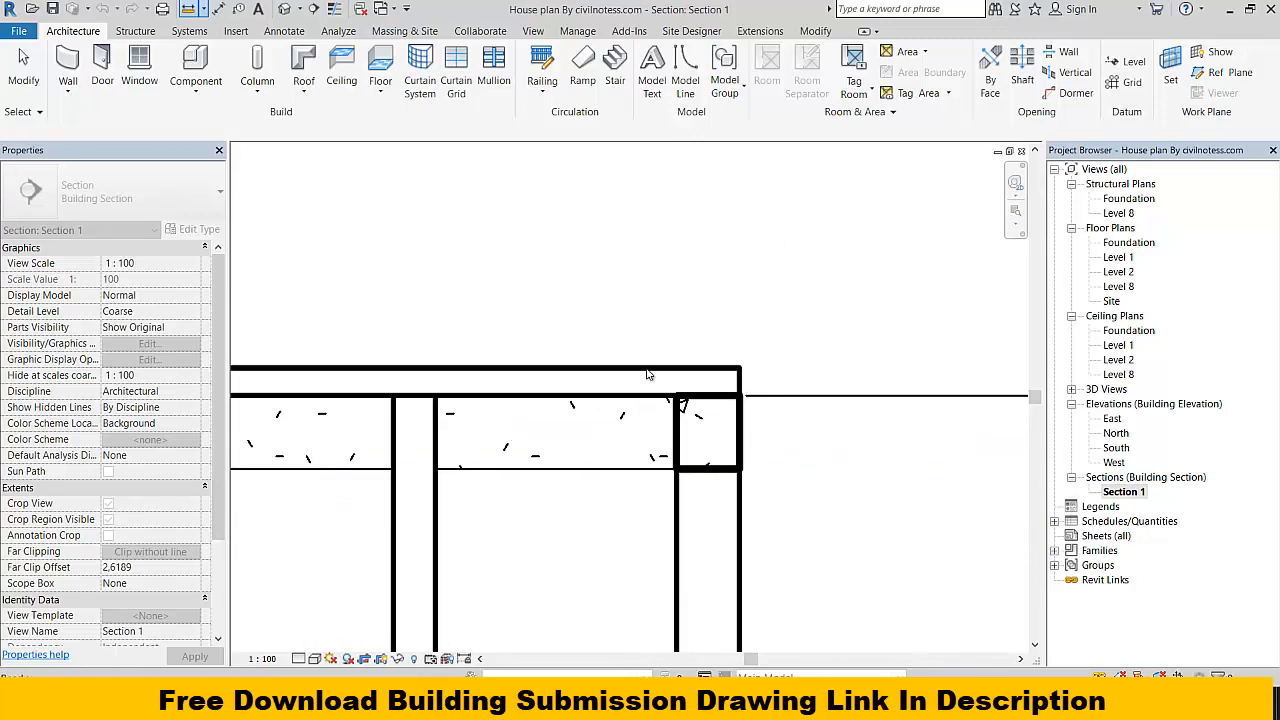
Step: Remove the ceiling slab above the beams in the section and undo its removal
left_click(465, 325)
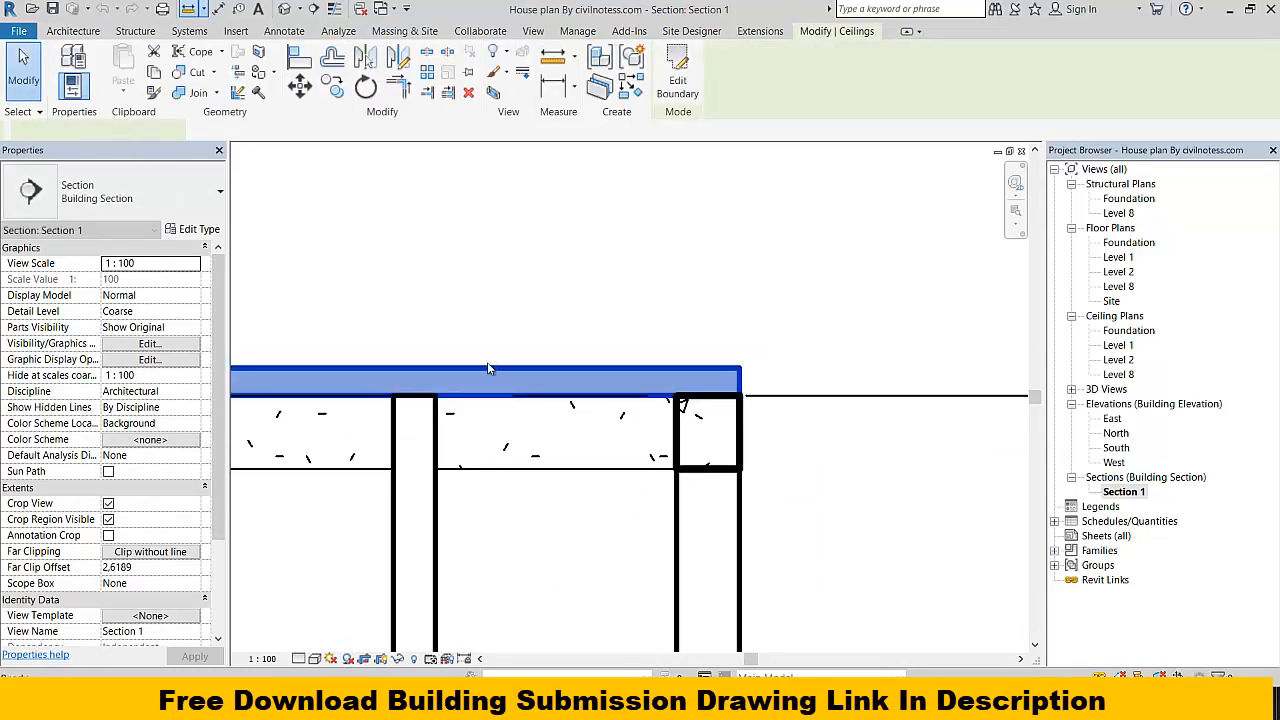
left_click(249, 241)
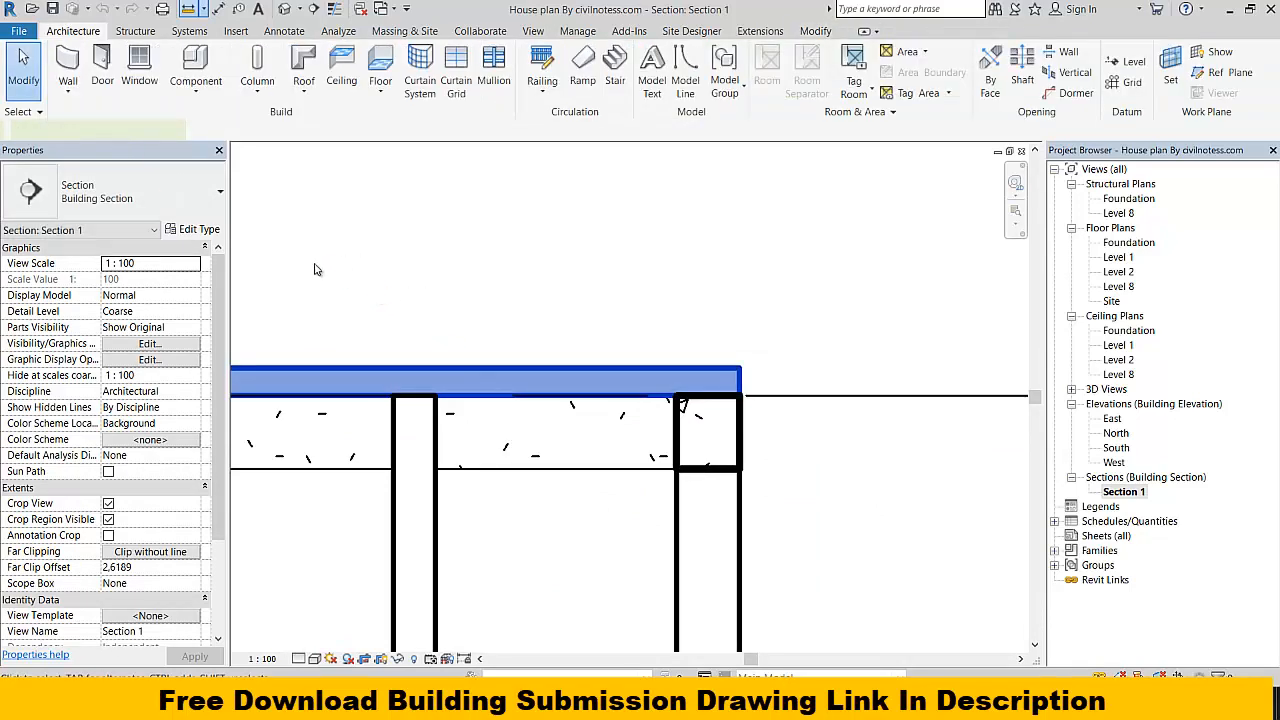
scroll(564, 396, "down", 2)
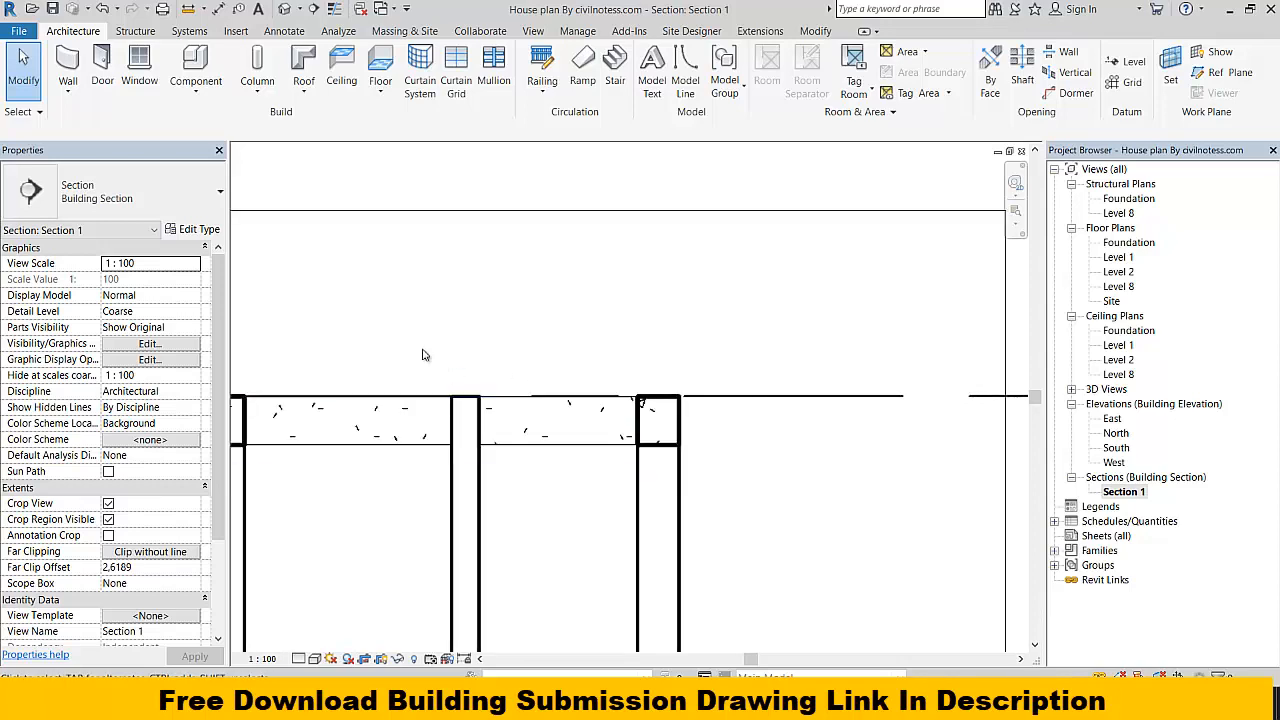
key("ctrl+z")
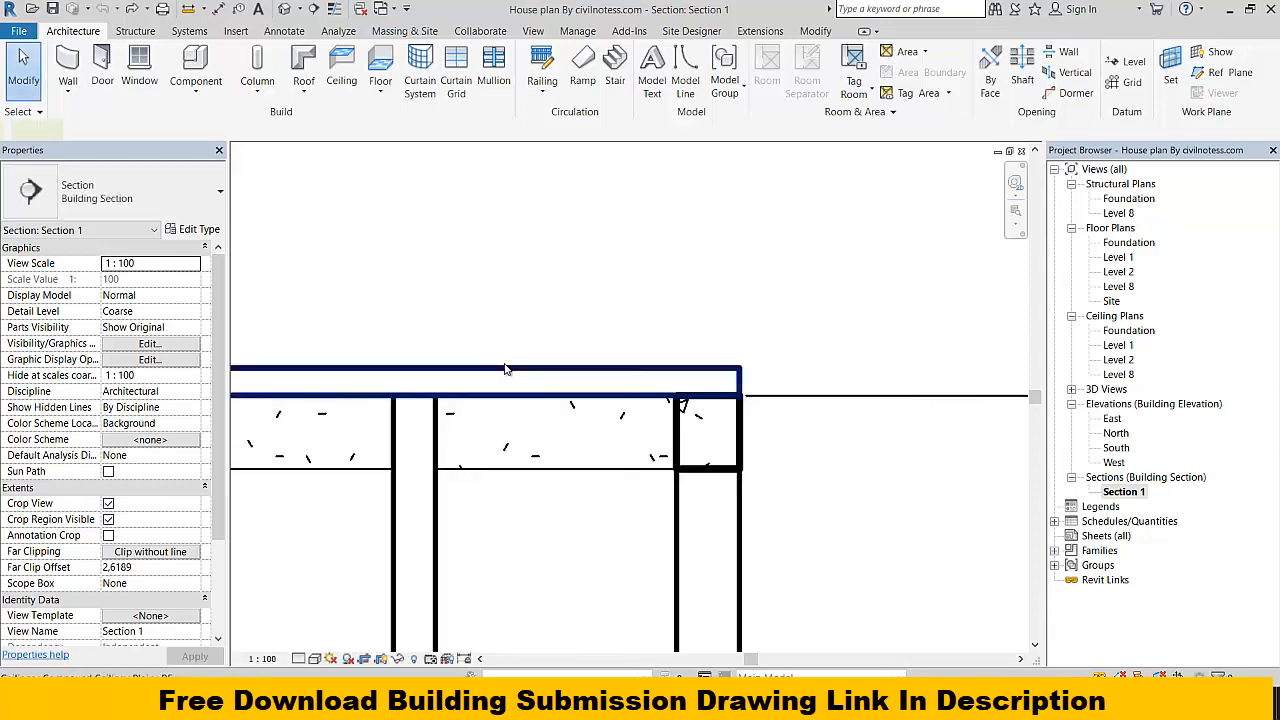
Step: Paste a copy of the ceiling slab above the beams aligned to Level 2
left_click(505, 368)
left_click(123, 92)
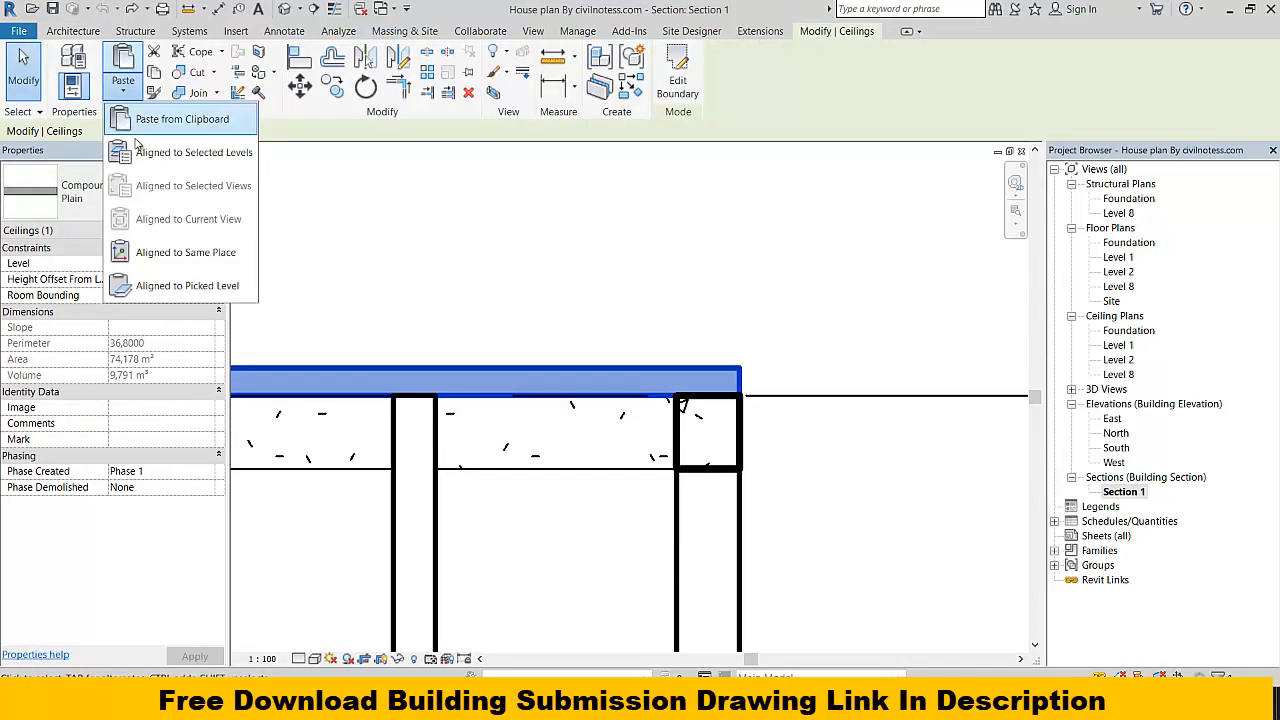
left_click(160, 149)
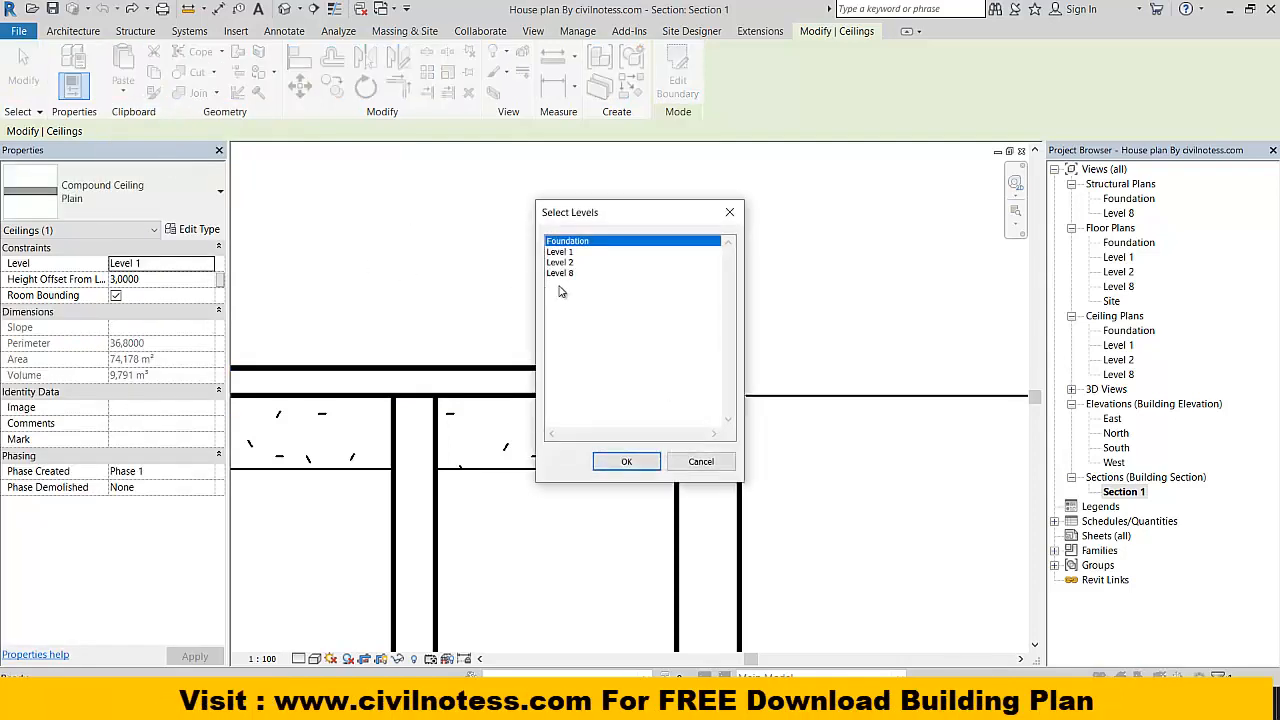
left_click(564, 263)
left_click(612, 461)
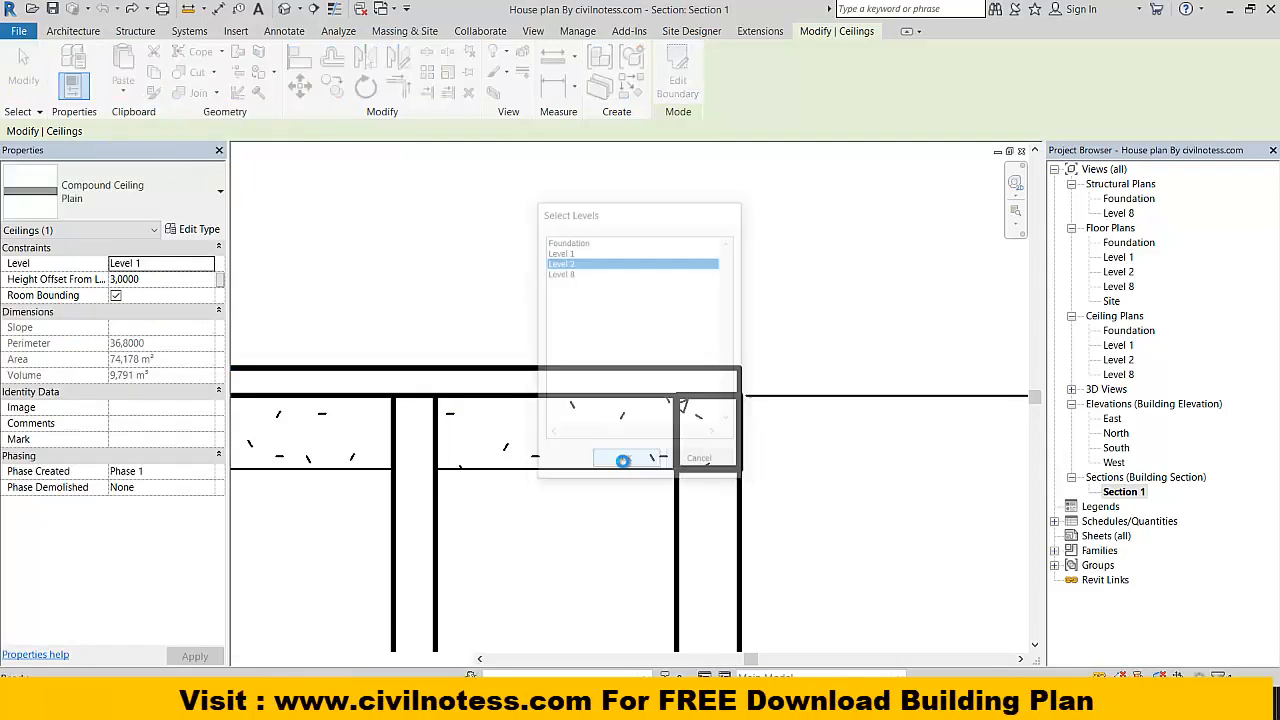
key("Escape")
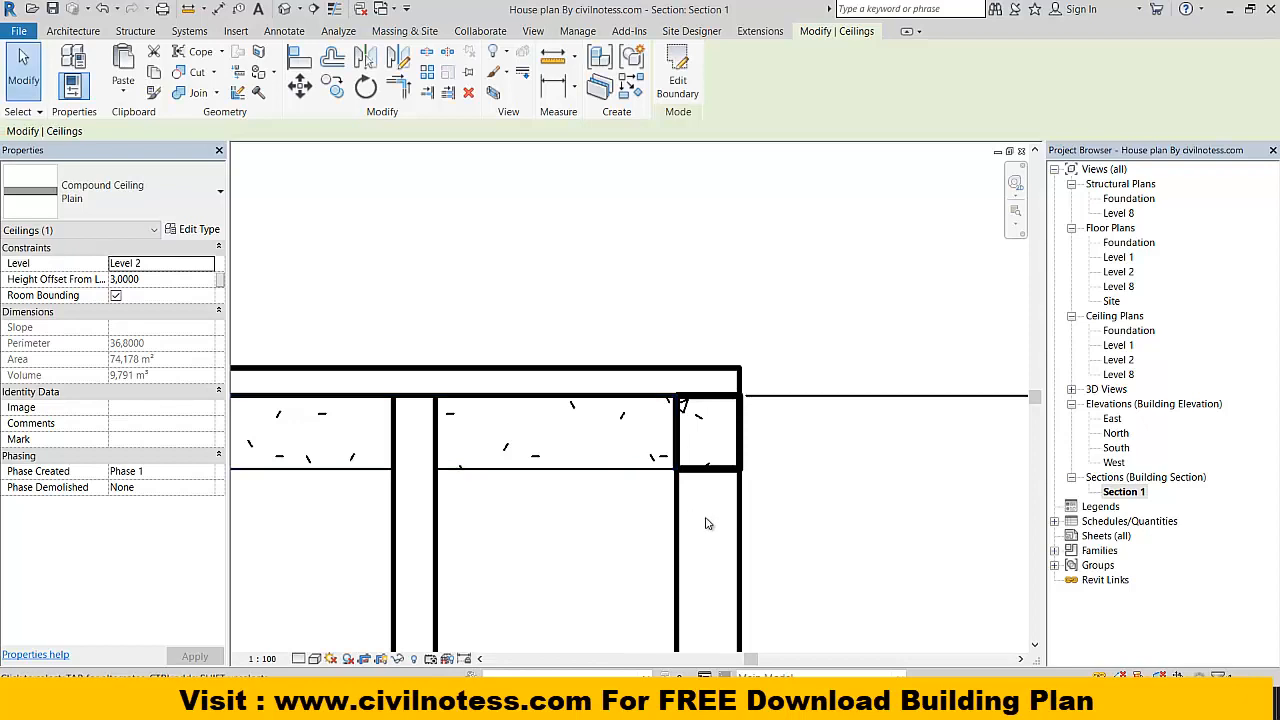
Step: Delete the ceiling slab above the beams in the section
left_click(727, 376)
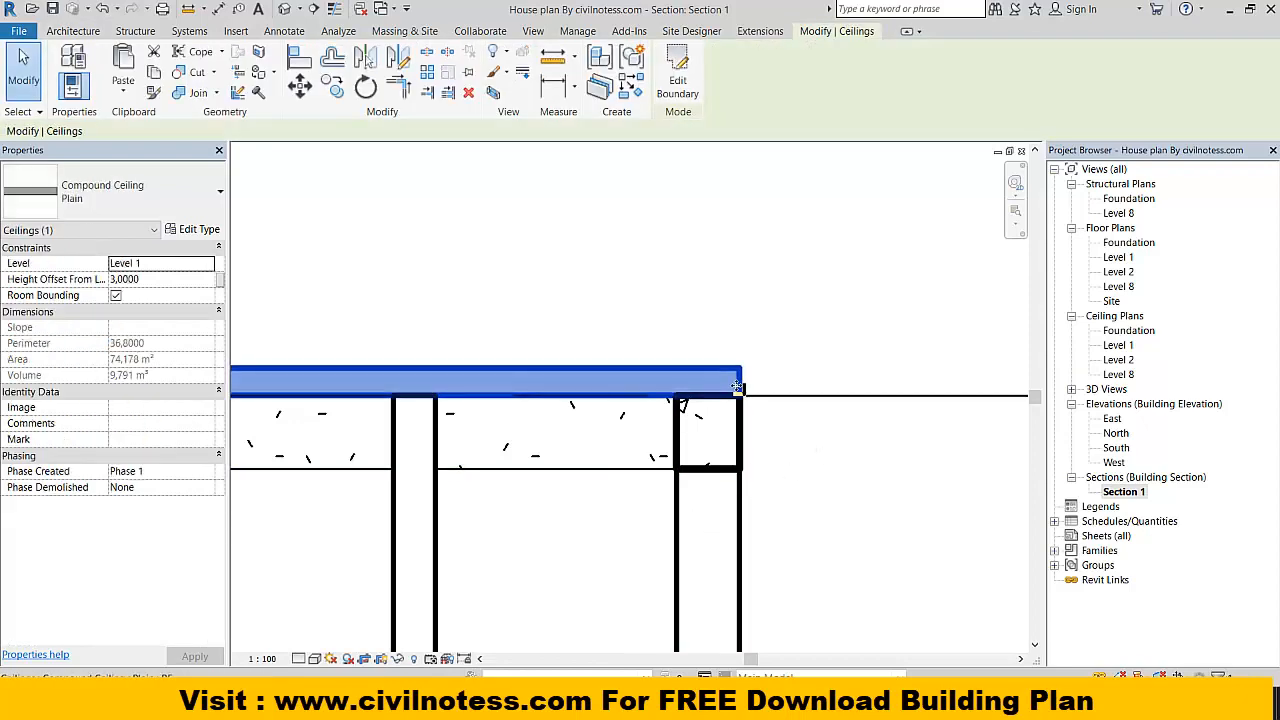
key("Delete")
scroll(827, 528, "down", 2)
scroll(869, 494, "down", 5)
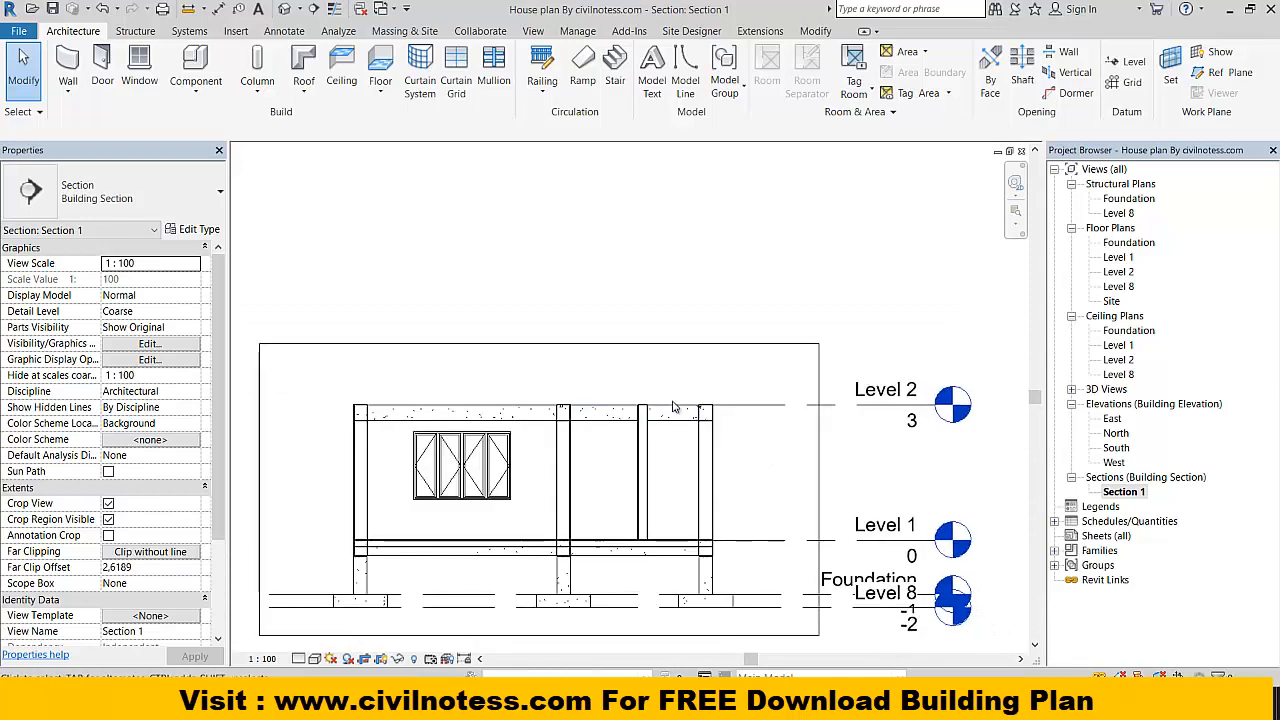
Step: Measure the ceiling slab's thickness at its outer end above the corner beam near Level 2
scroll(707, 406, "up", 2)
scroll(707, 406, "up", 1)
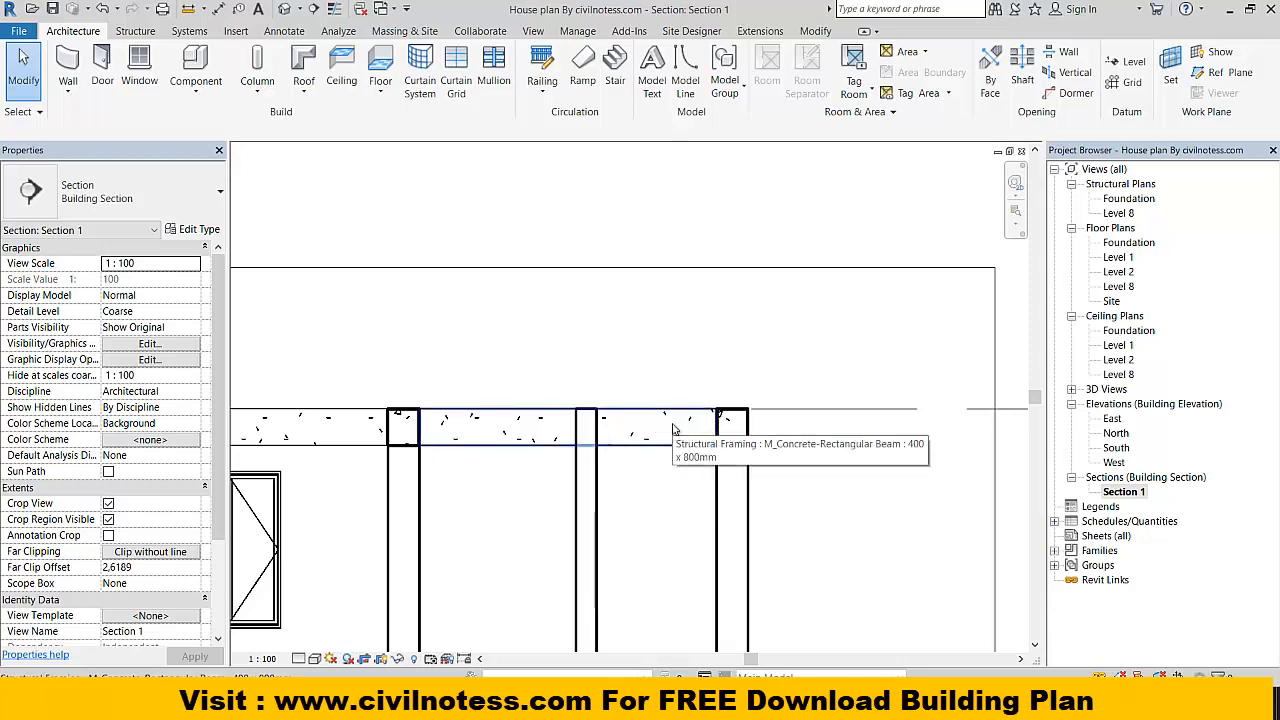
scroll(757, 424, "up", 2)
scroll(767, 404, "up", 3)
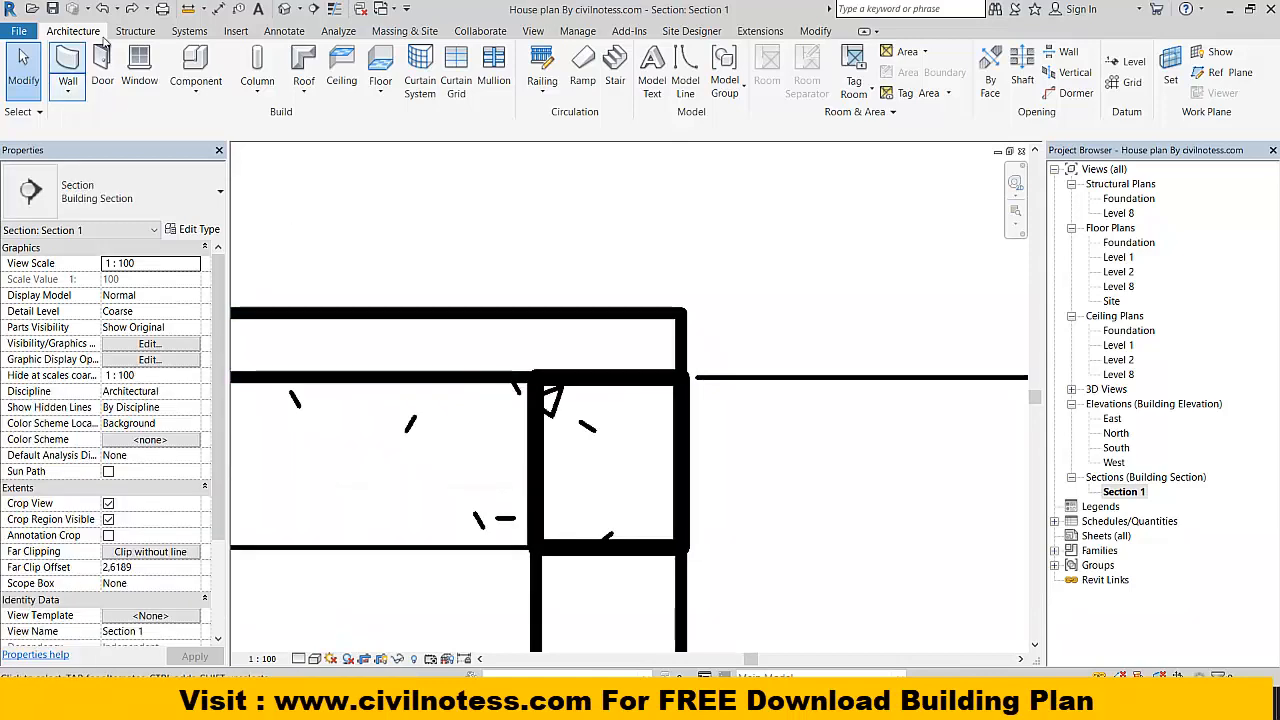
left_click(188, 8)
left_click(675, 313)
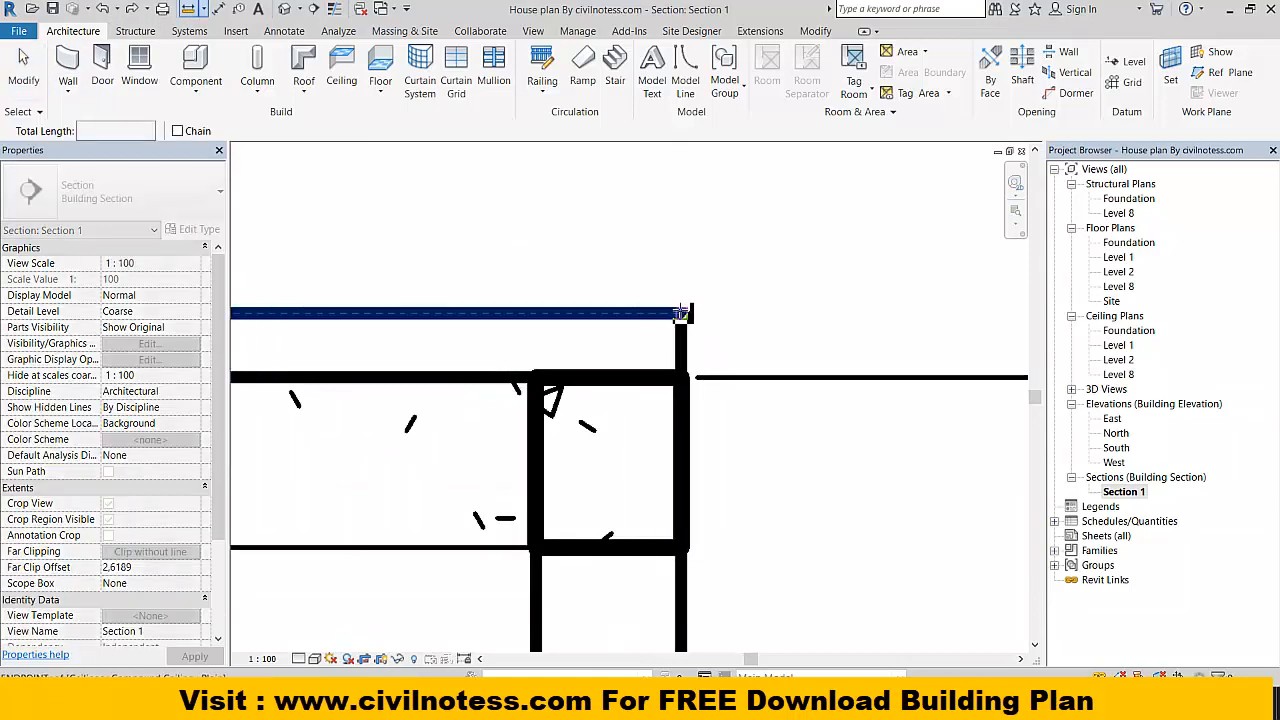
left_click(686, 377)
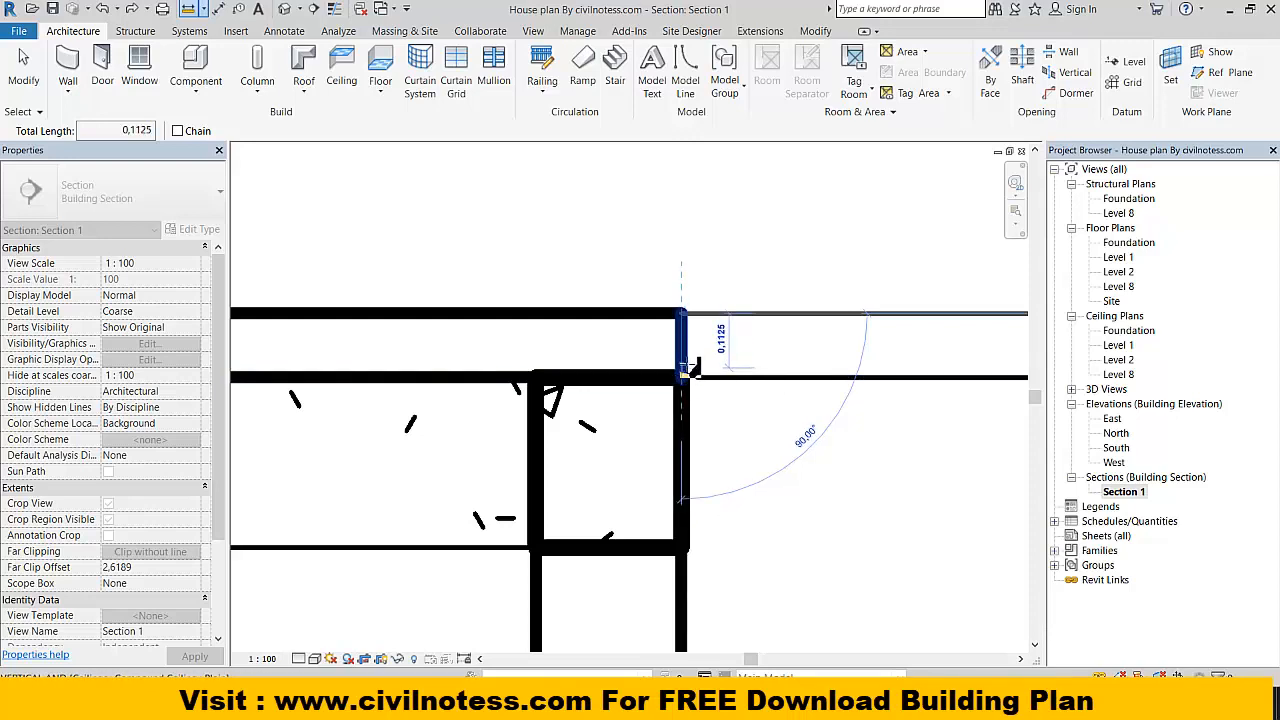
scroll(688, 370, "up", 2)
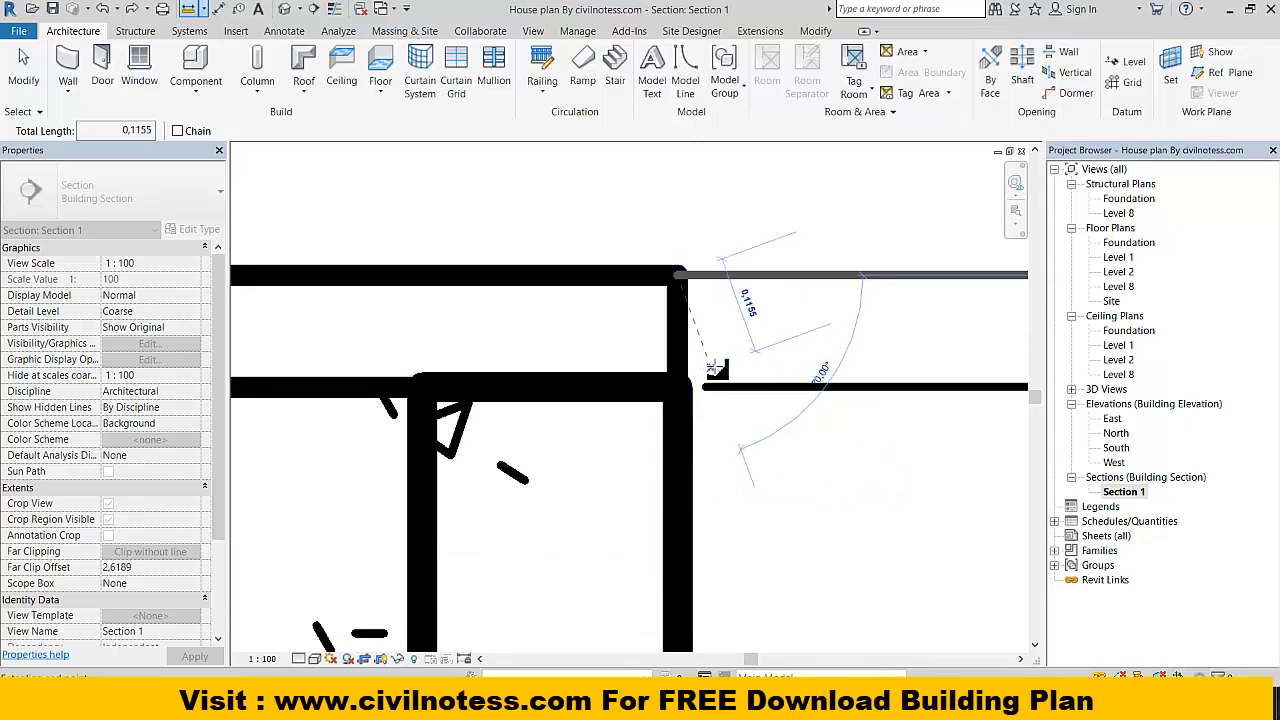
key("Escape")
key("Escape")
Step: Try to delete the ceiling slab above the corner beam and paste the clipboard content aligned to selected levels
left_click(676, 316)
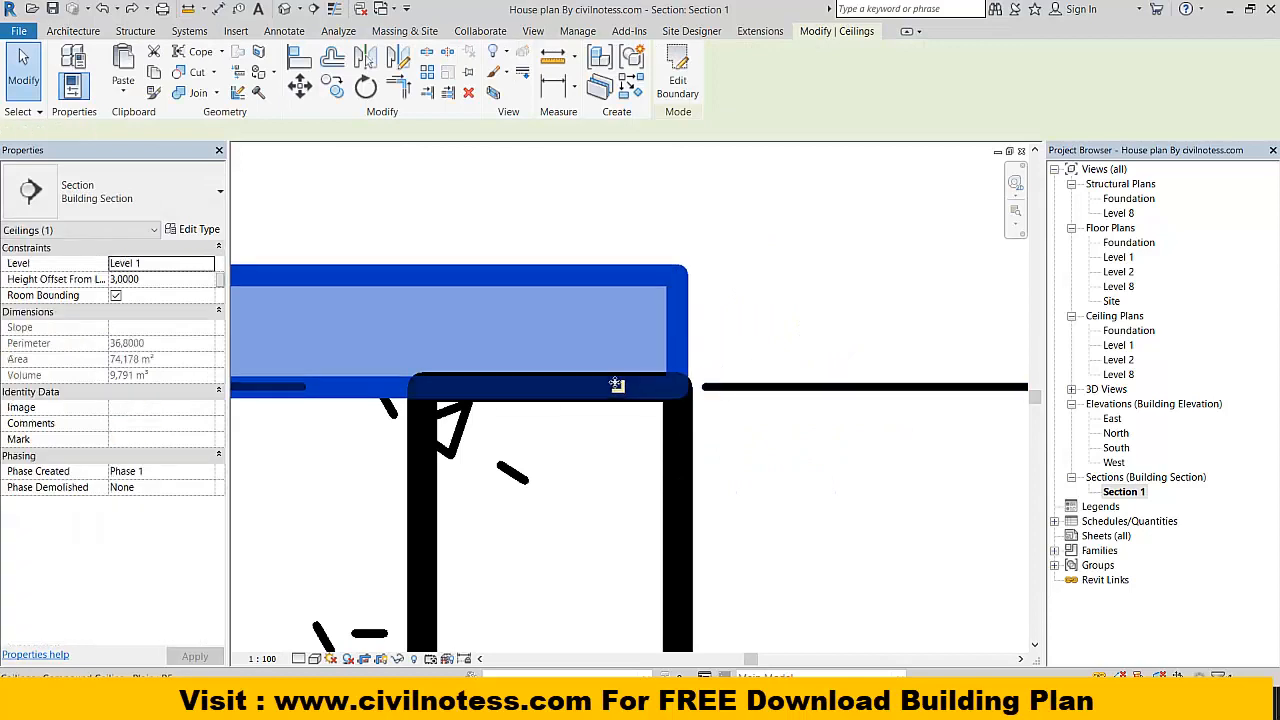
key("Delete")
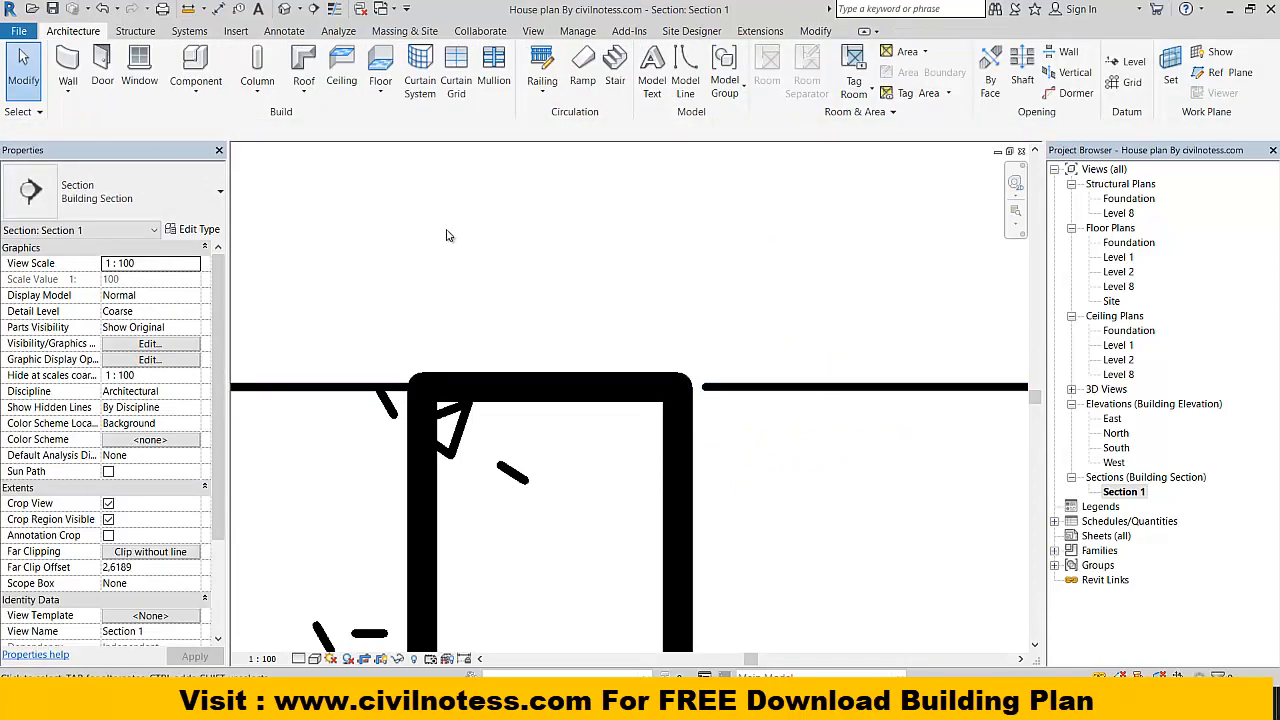
right_click(447, 449)
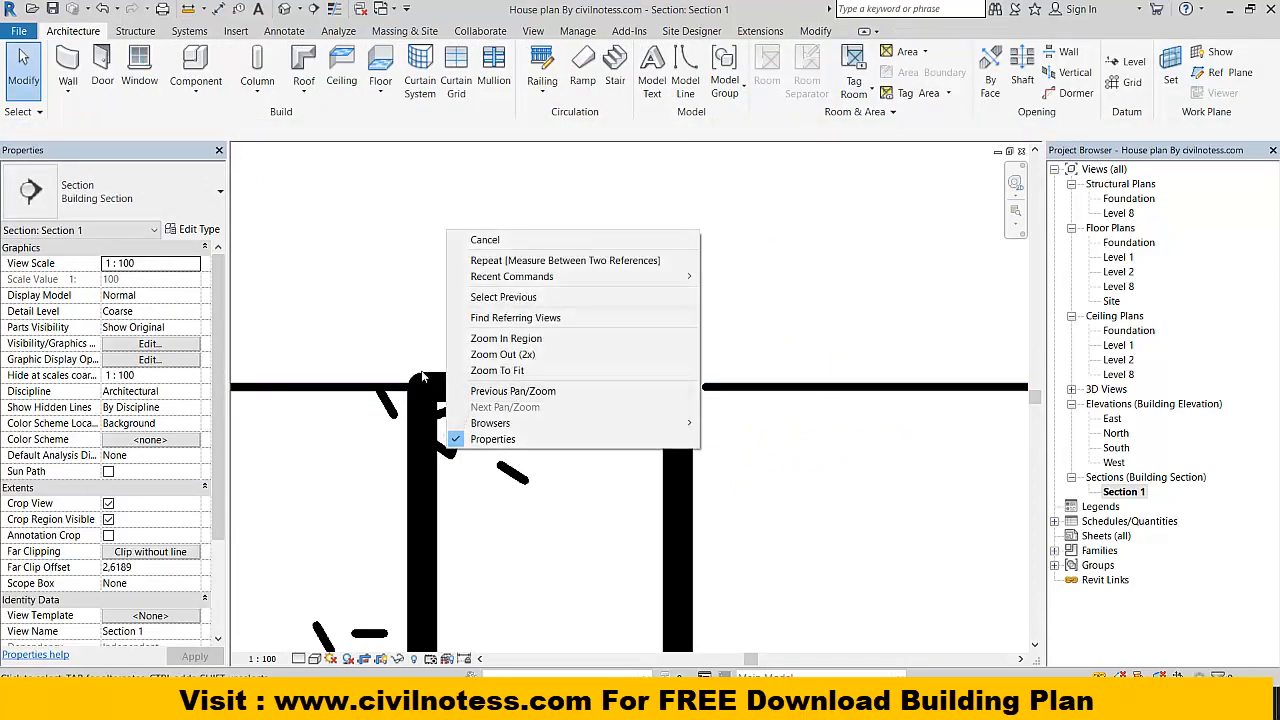
left_click(398, 334)
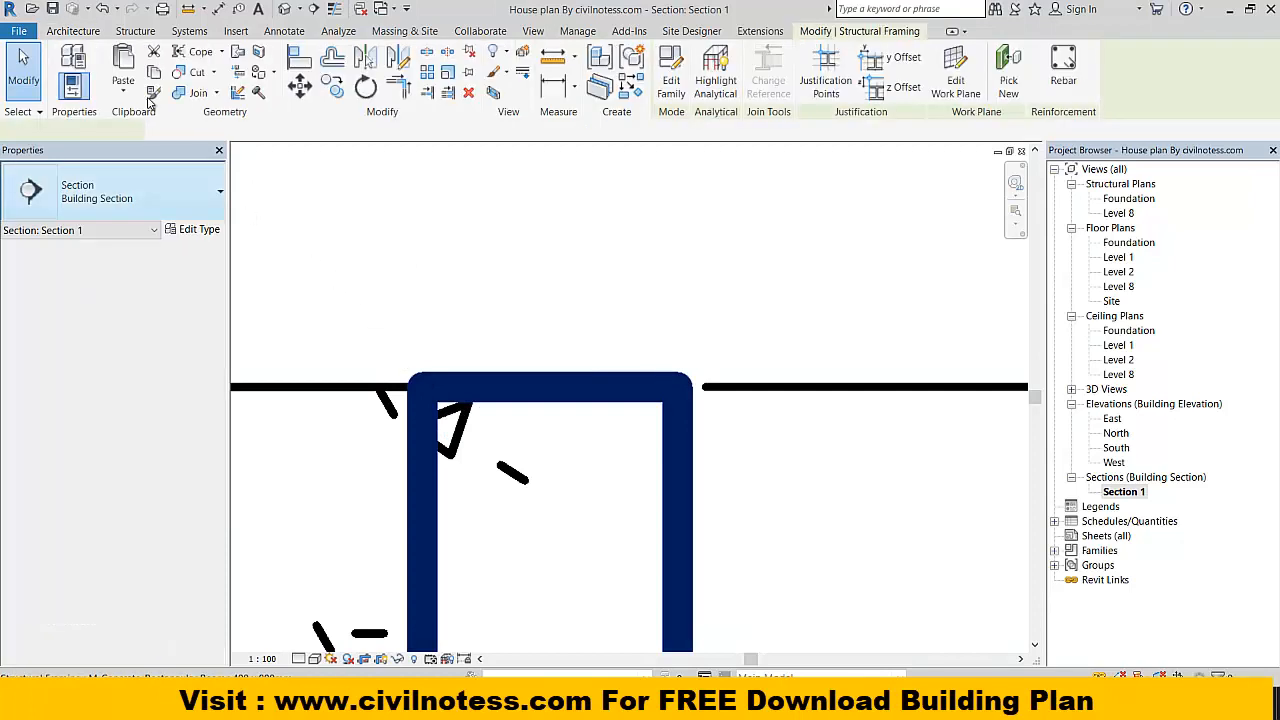
left_click(122, 95)
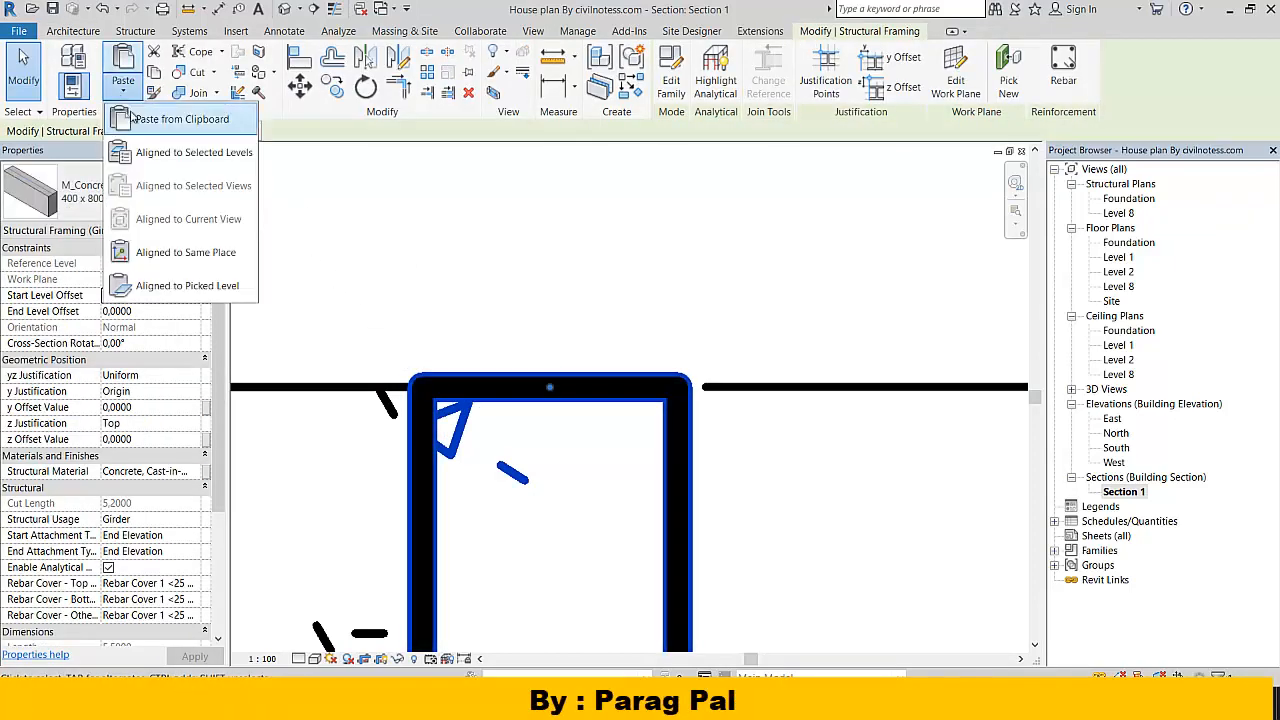
left_click(152, 152)
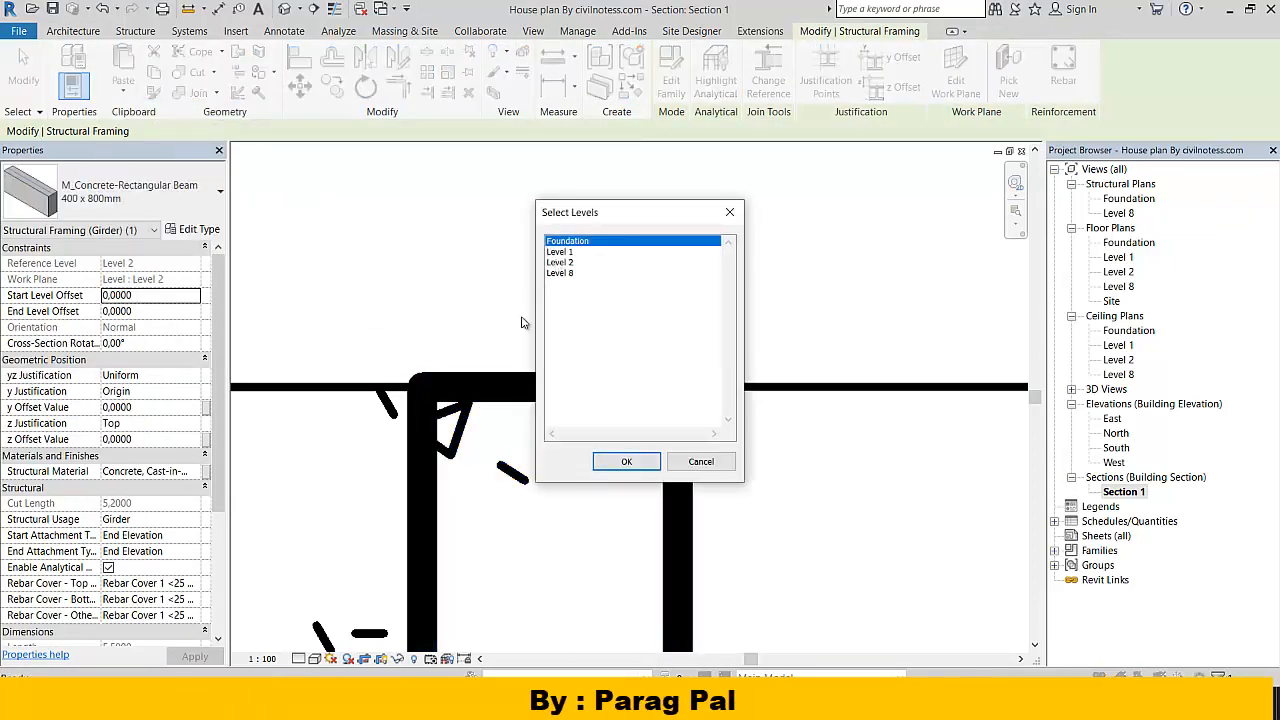
left_click(701, 461)
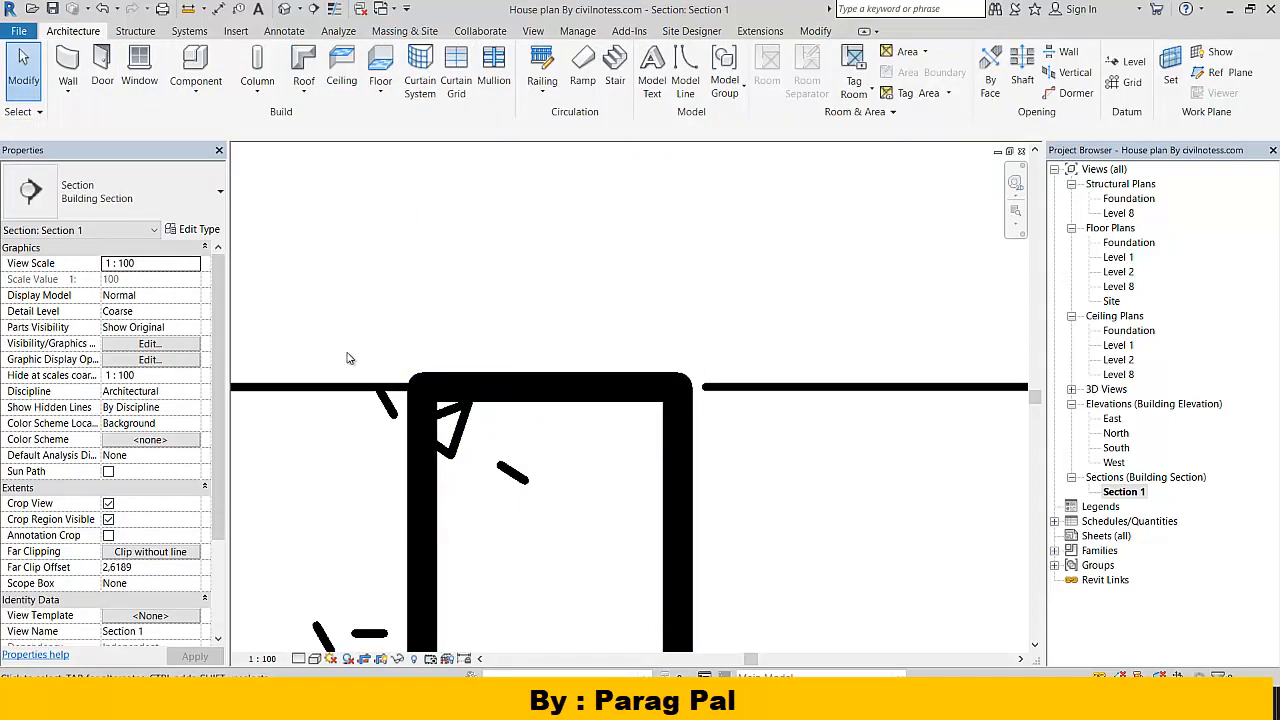
Step: Paste a copy of the ceiling slab aligned to Level 2
left_click(371, 272)
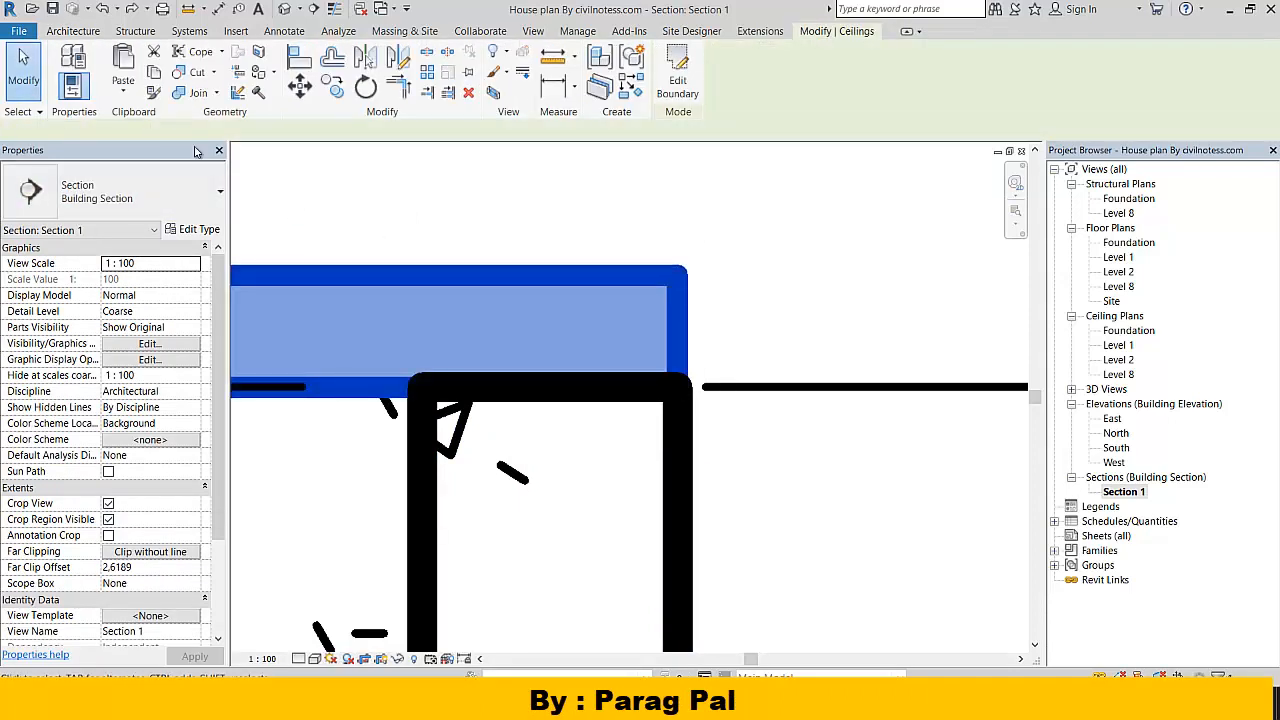
left_click(122, 95)
left_click(173, 152)
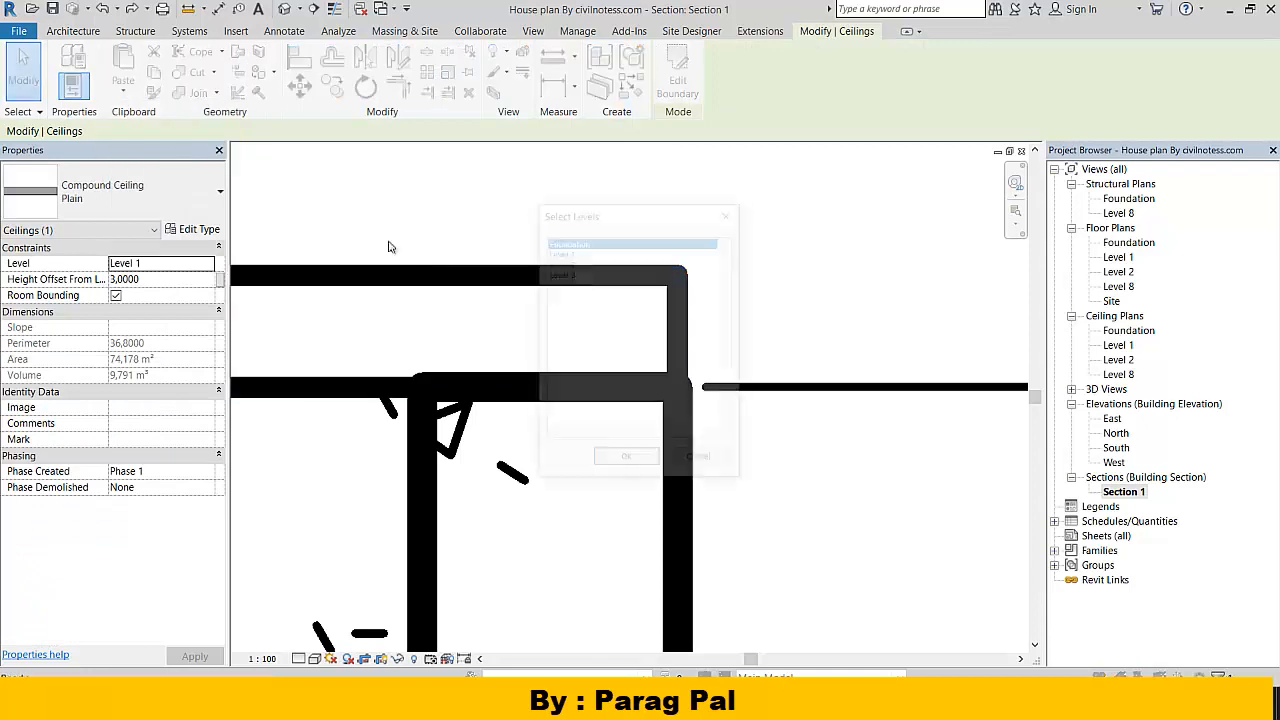
left_click(578, 264)
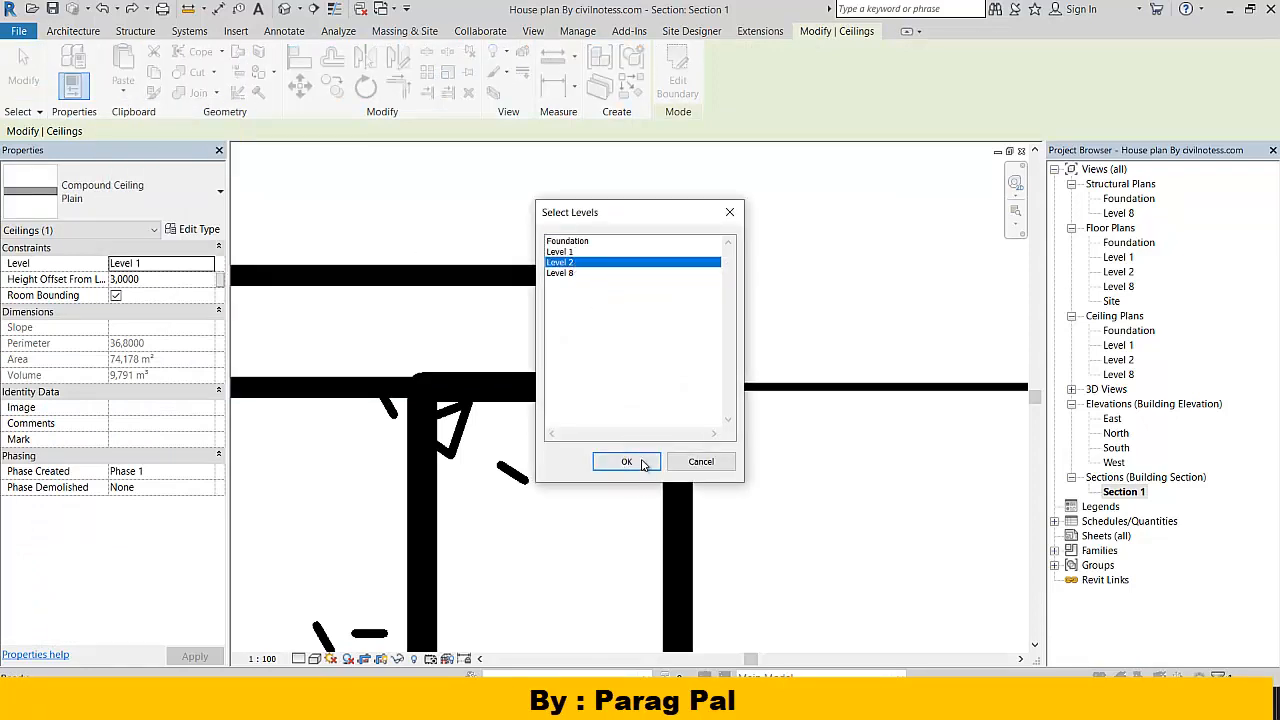
left_click(628, 462)
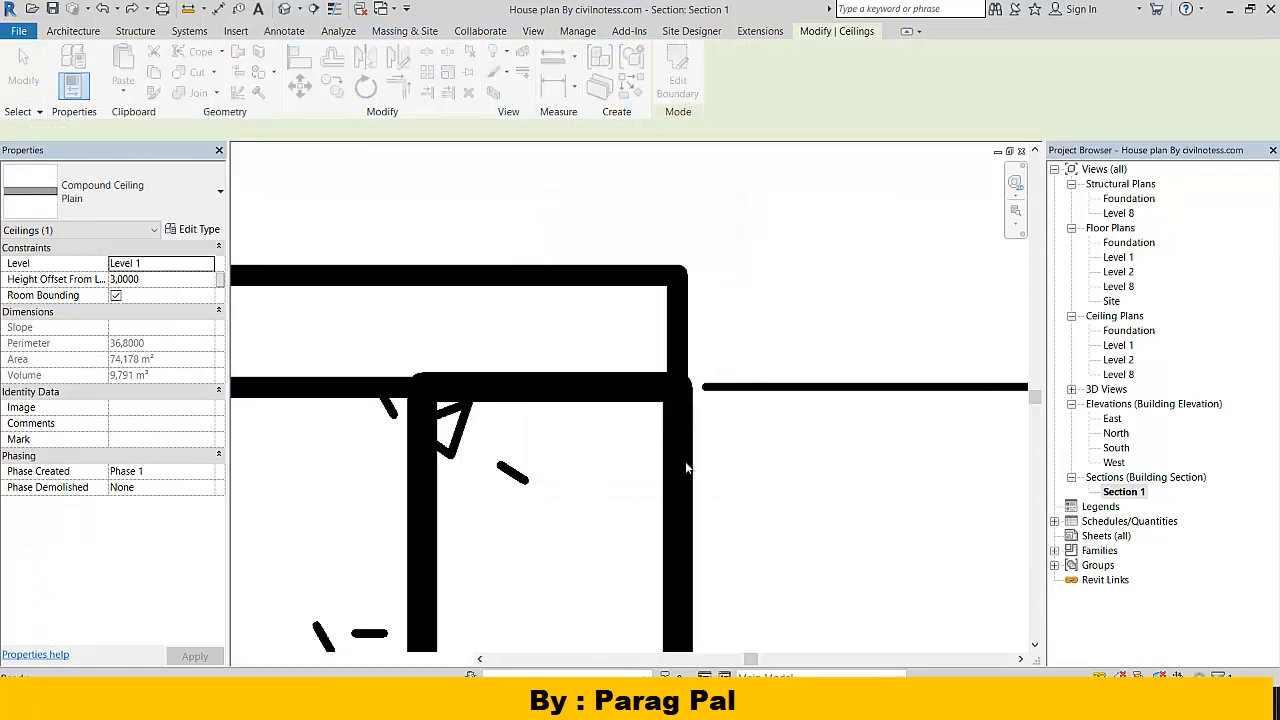
Step: Delete the ceiling slab directly above the corner beam in the section
left_click(692, 328)
key("Delete")
left_click(756, 380)
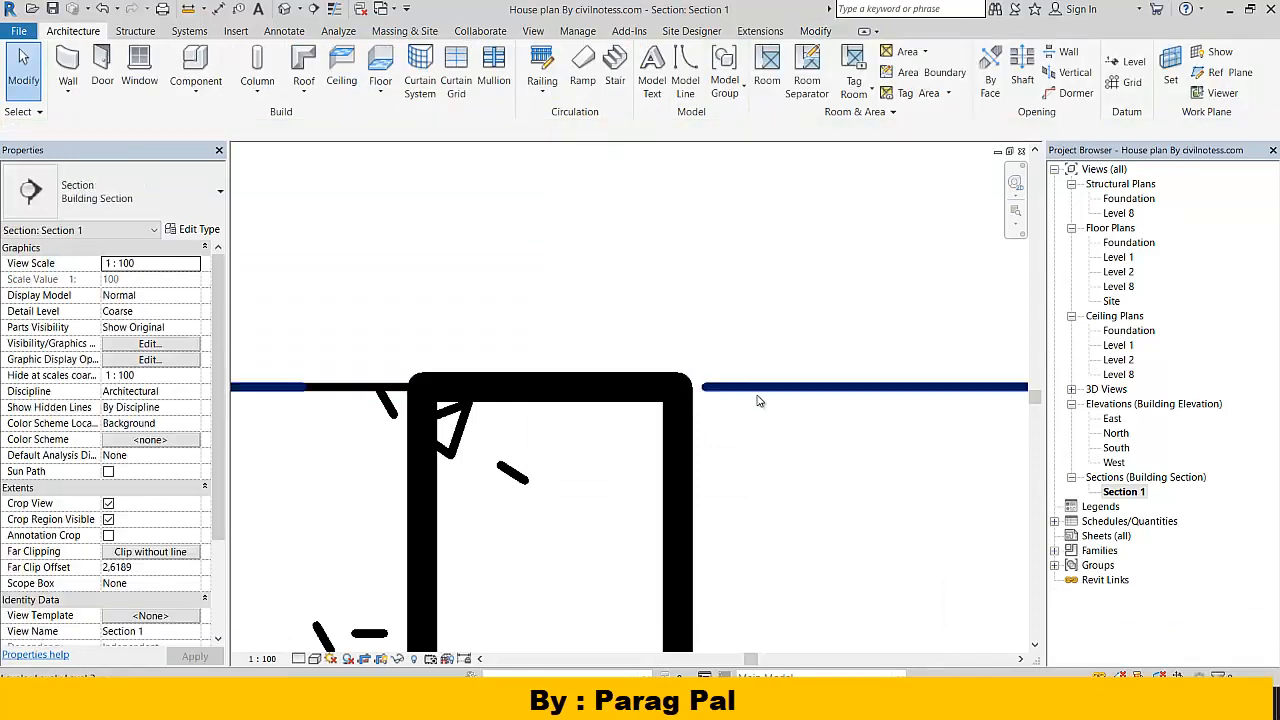
Step: Switch to the estimate in Excel and set the floor area under "Main slab as per Area" to =BG11 on the Quantity Takeoff sheet
scroll(763, 431, "down", 4)
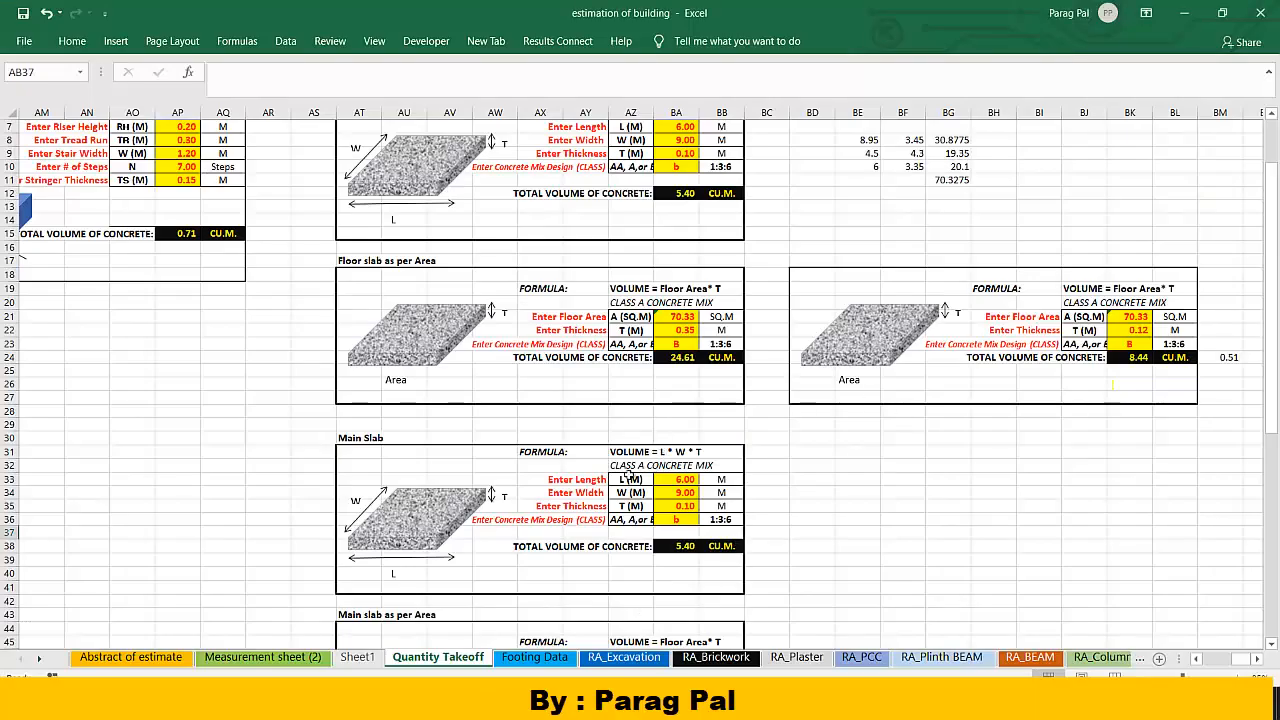
scroll(490, 481, "down", 3)
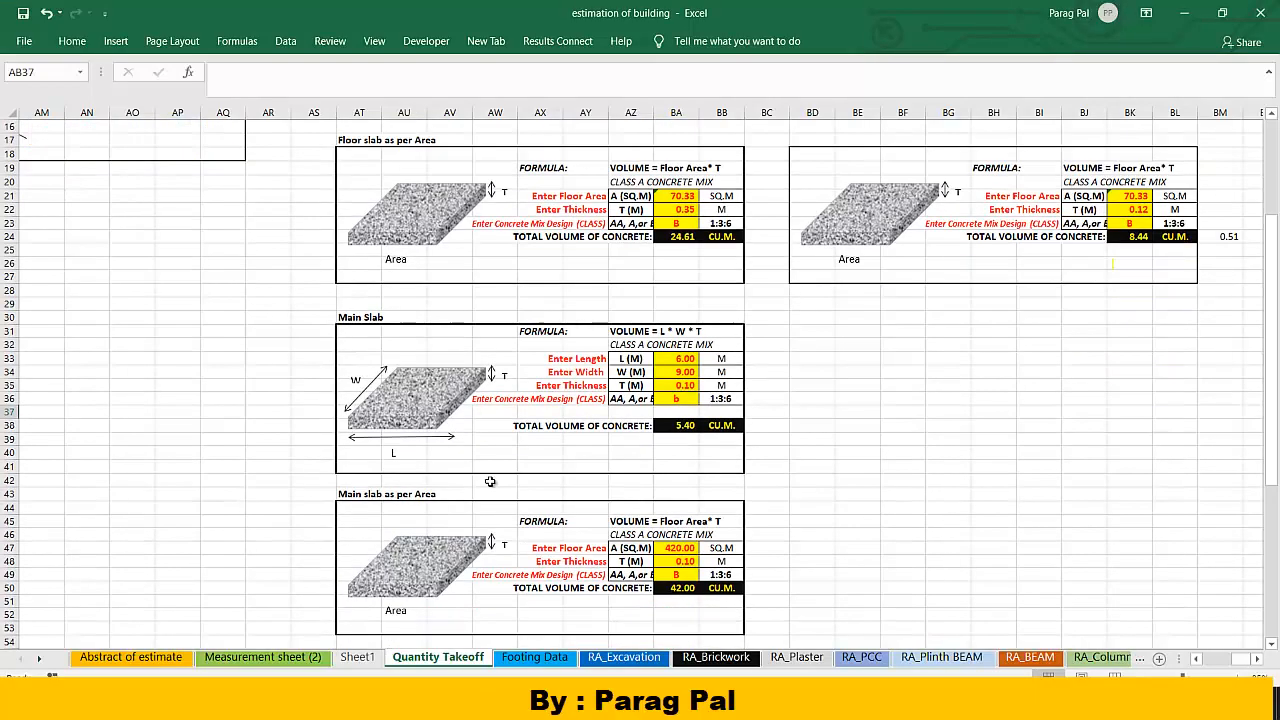
left_click(669, 361)
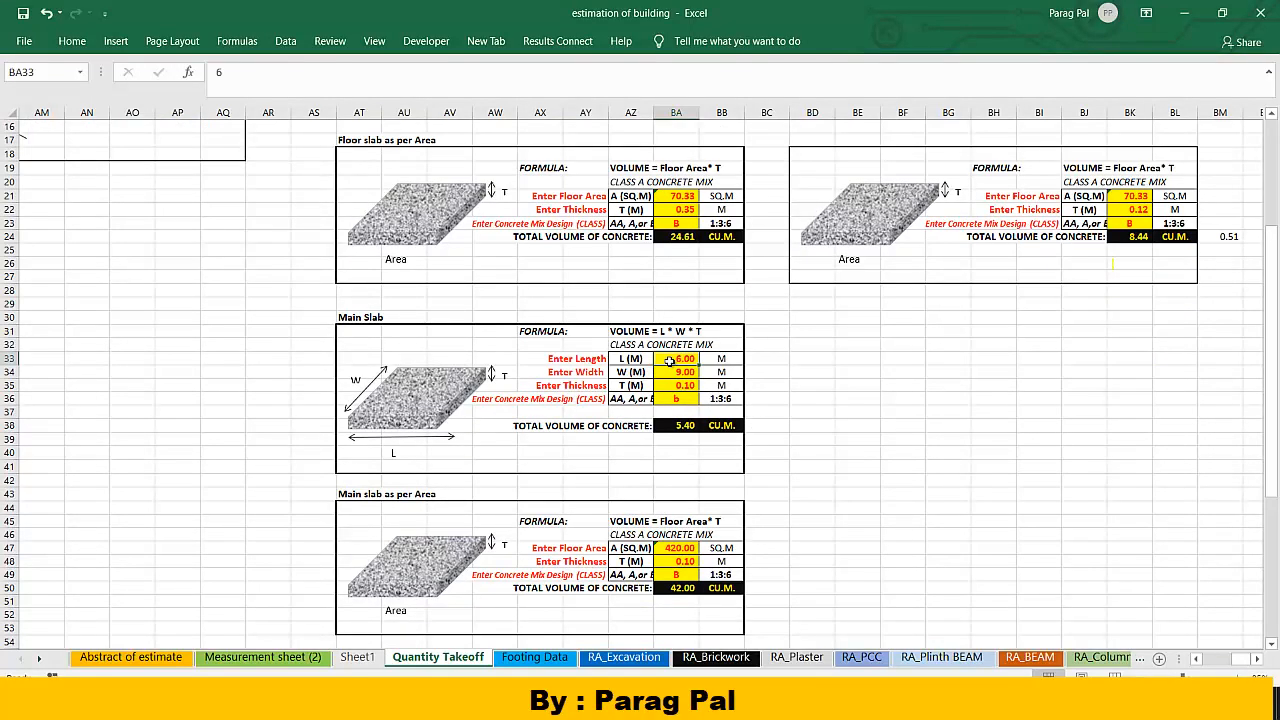
scroll(683, 451, "down", 3)
left_click(688, 424)
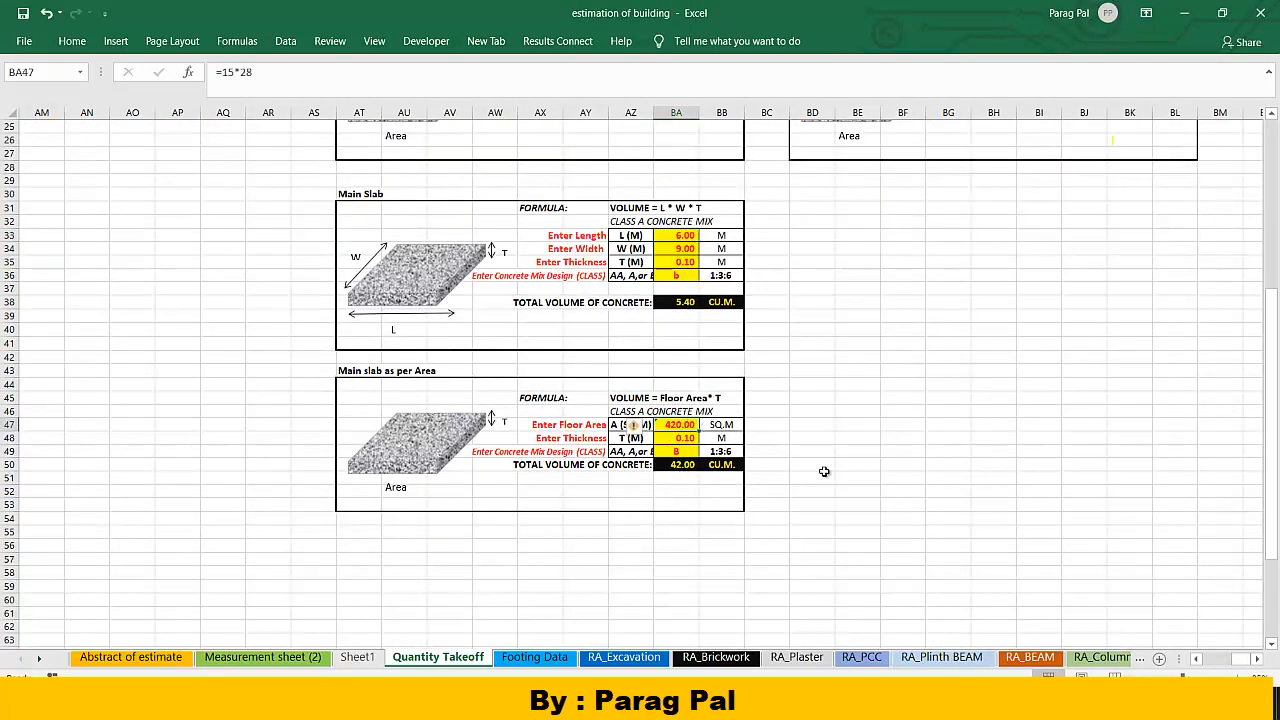
type("=")
scroll(826, 463, "up", 8)
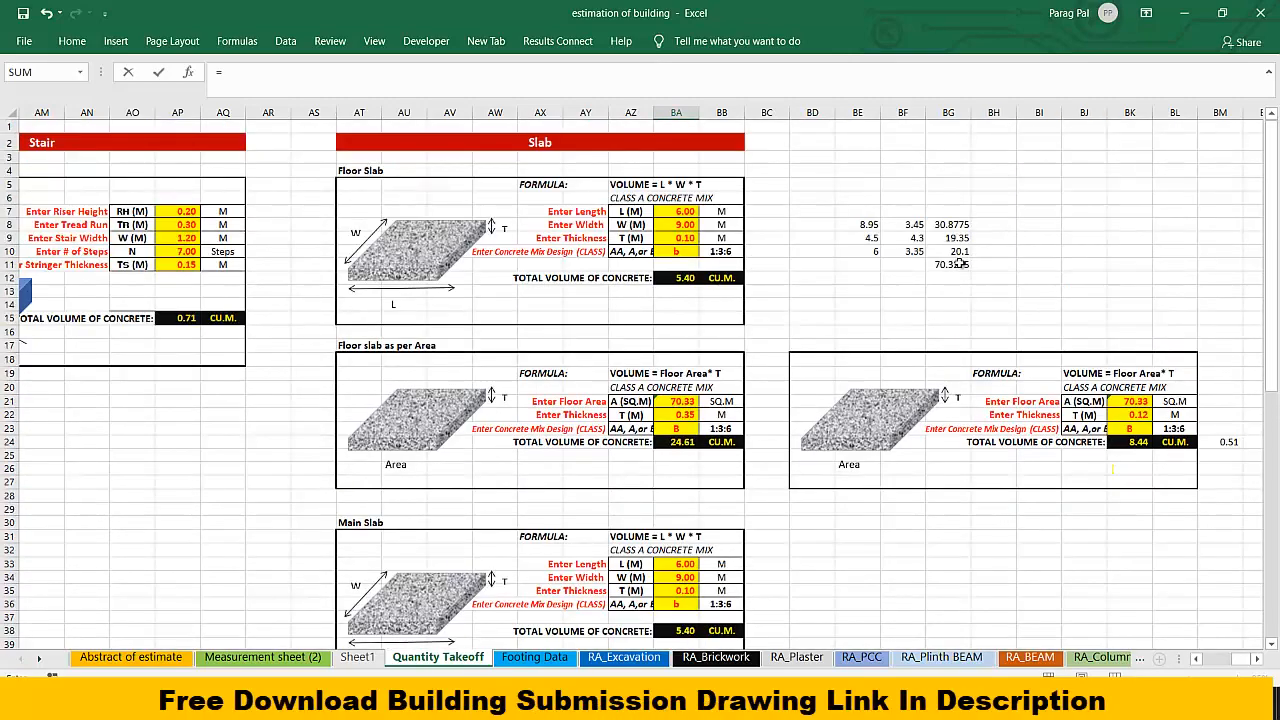
left_click(958, 263)
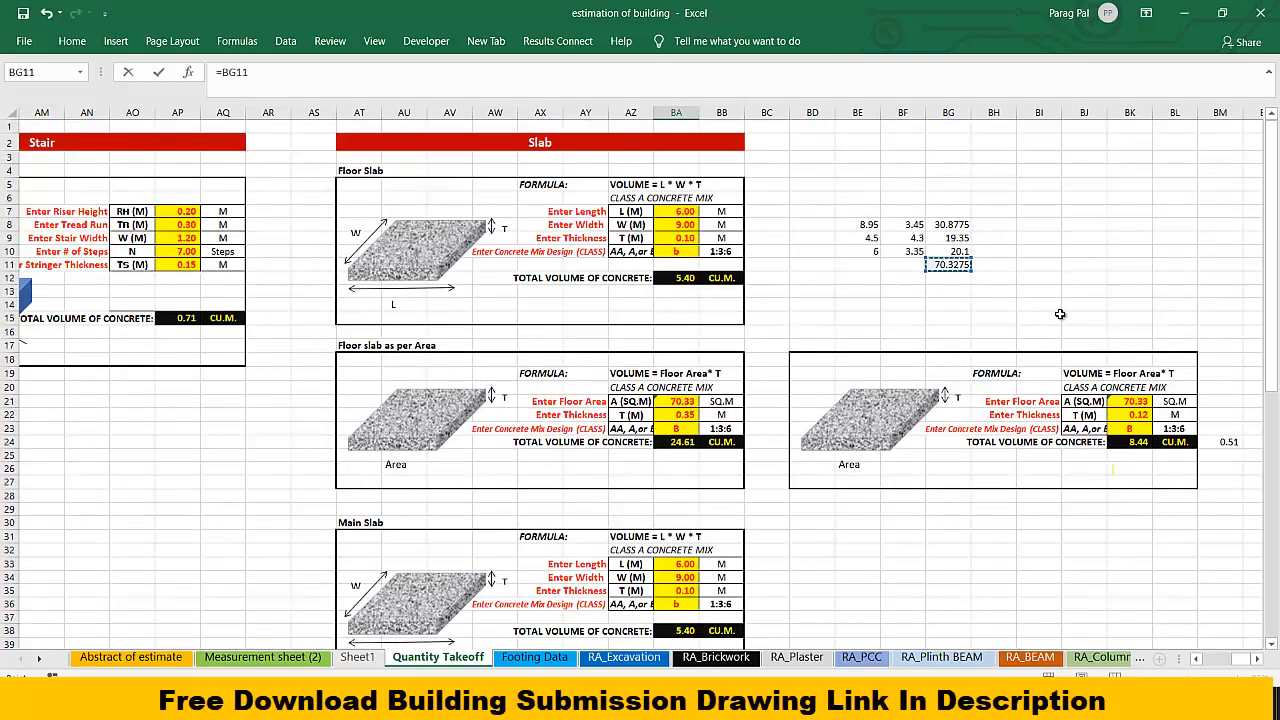
scroll(1060, 314, "down", 5)
key("Return")
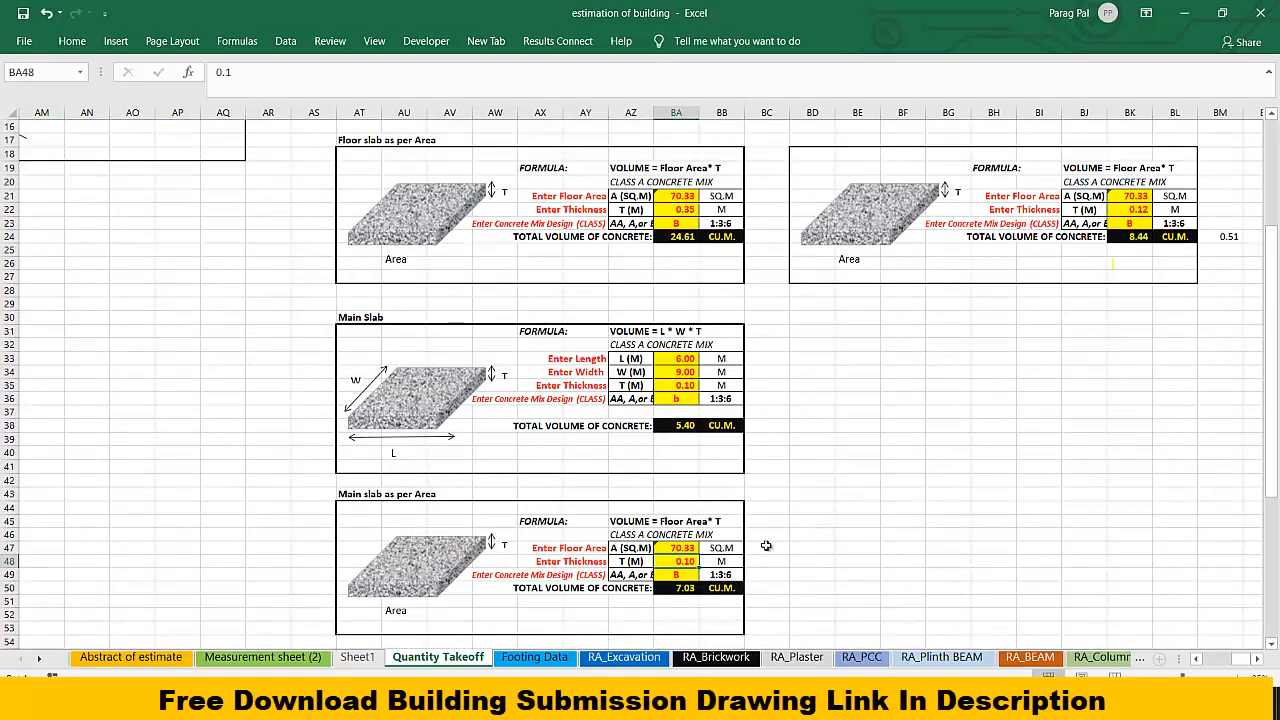
Step: Set the thickness under "Main slab as per Area" to 0.12 m and open Measurement sheet (2)
type("0.12")
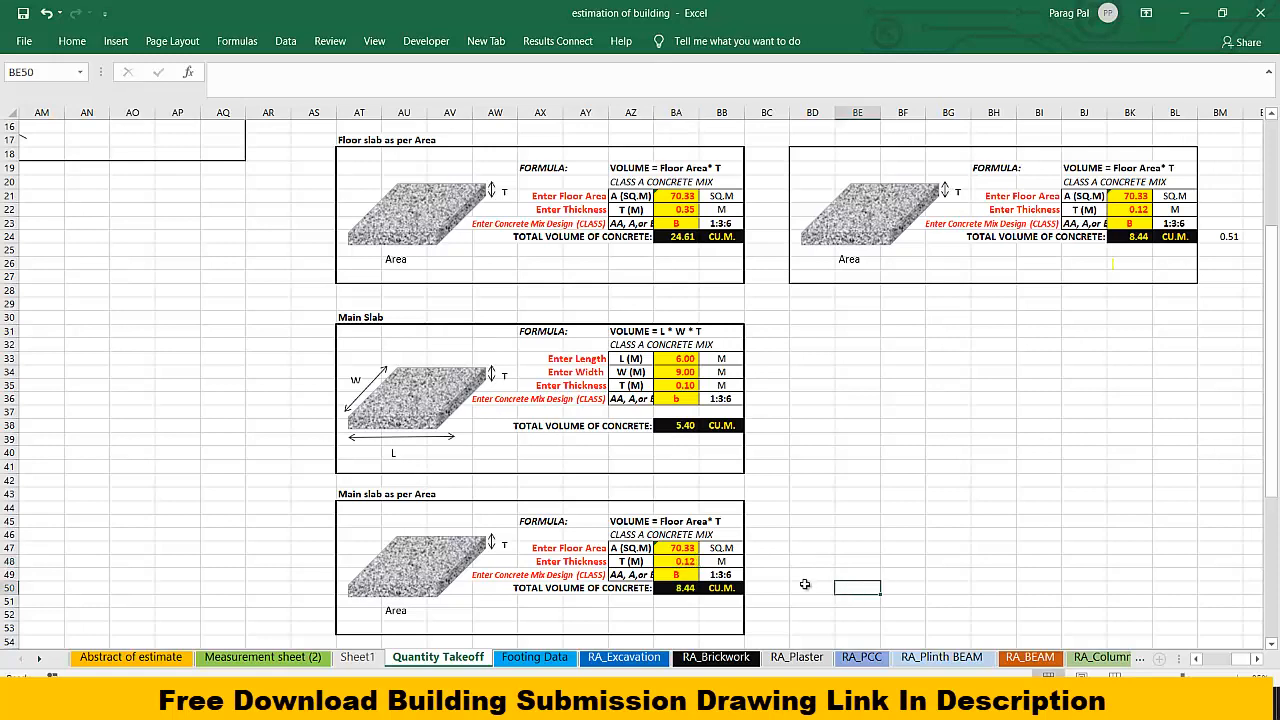
left_click(690, 588)
scroll(815, 555, "up", 2)
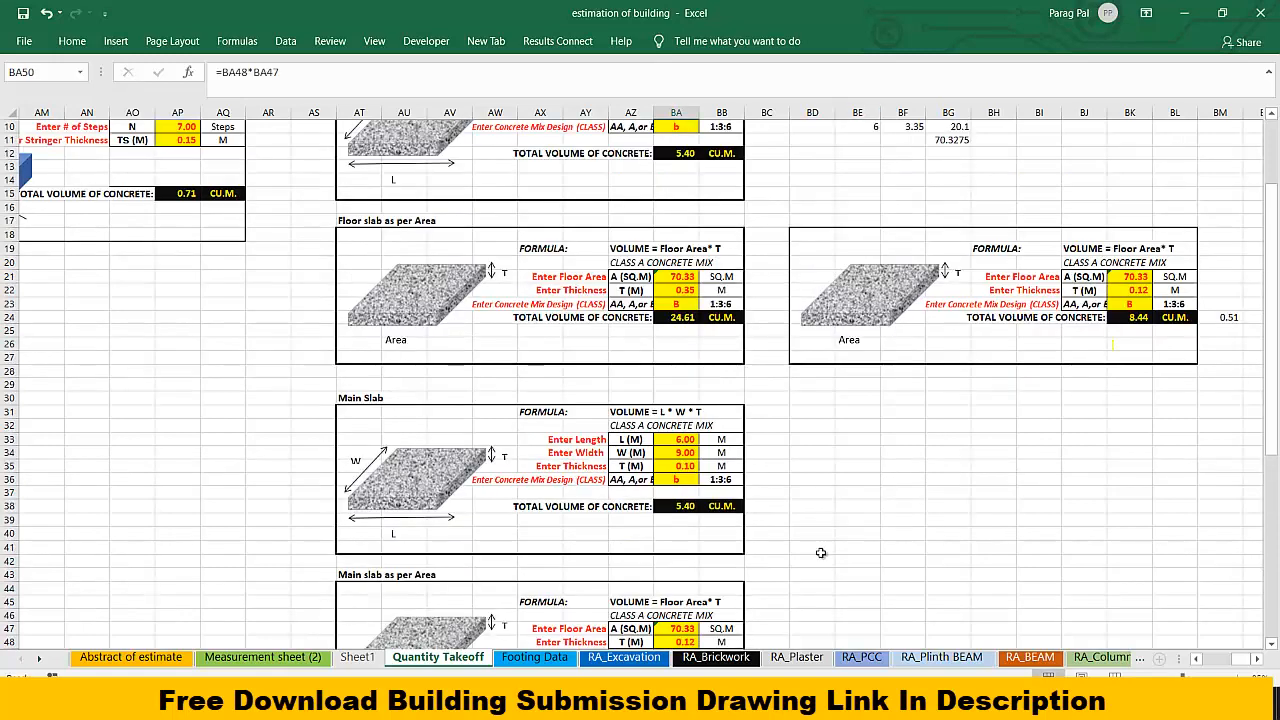
scroll(822, 553, "down", 2)
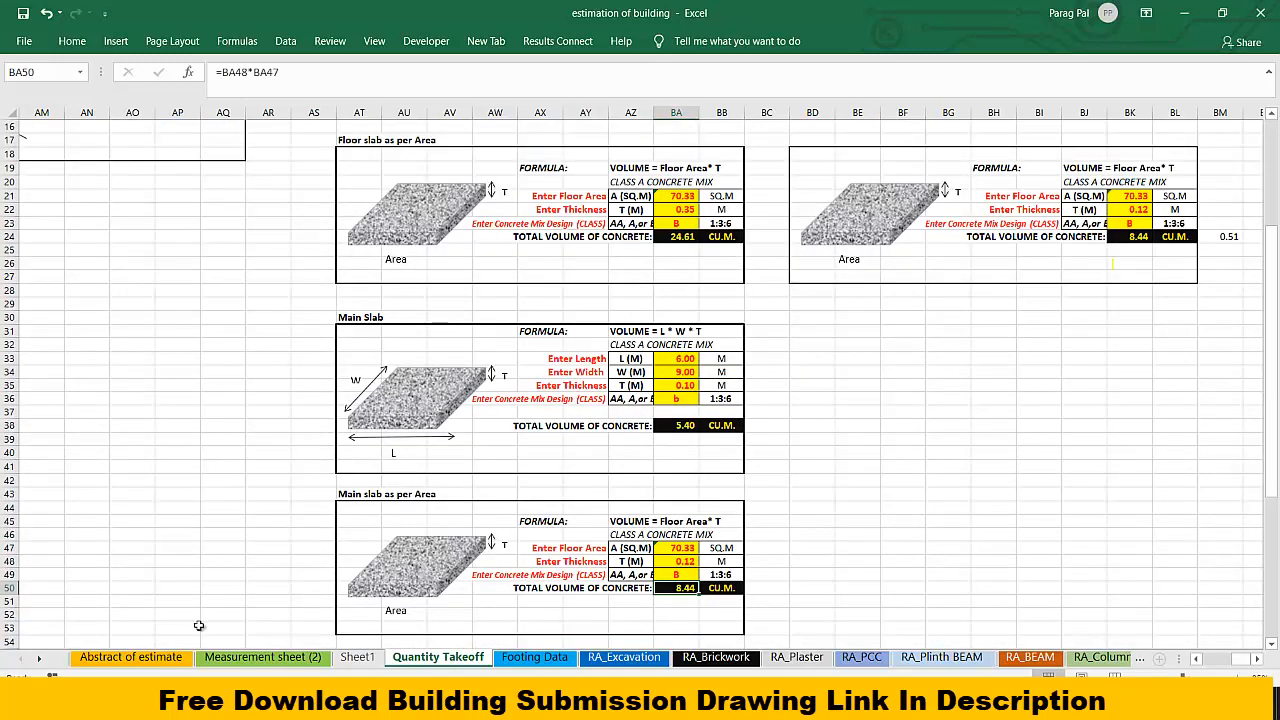
left_click(262, 657)
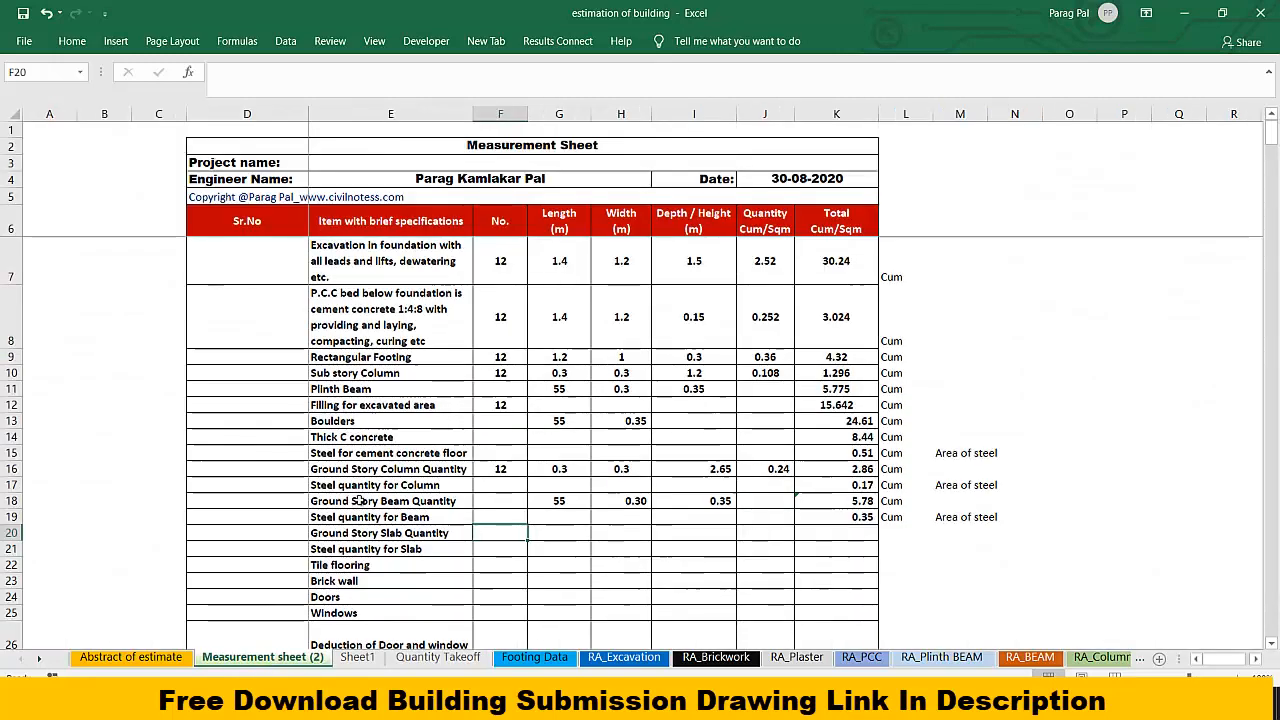
left_click(551, 530)
type("=")
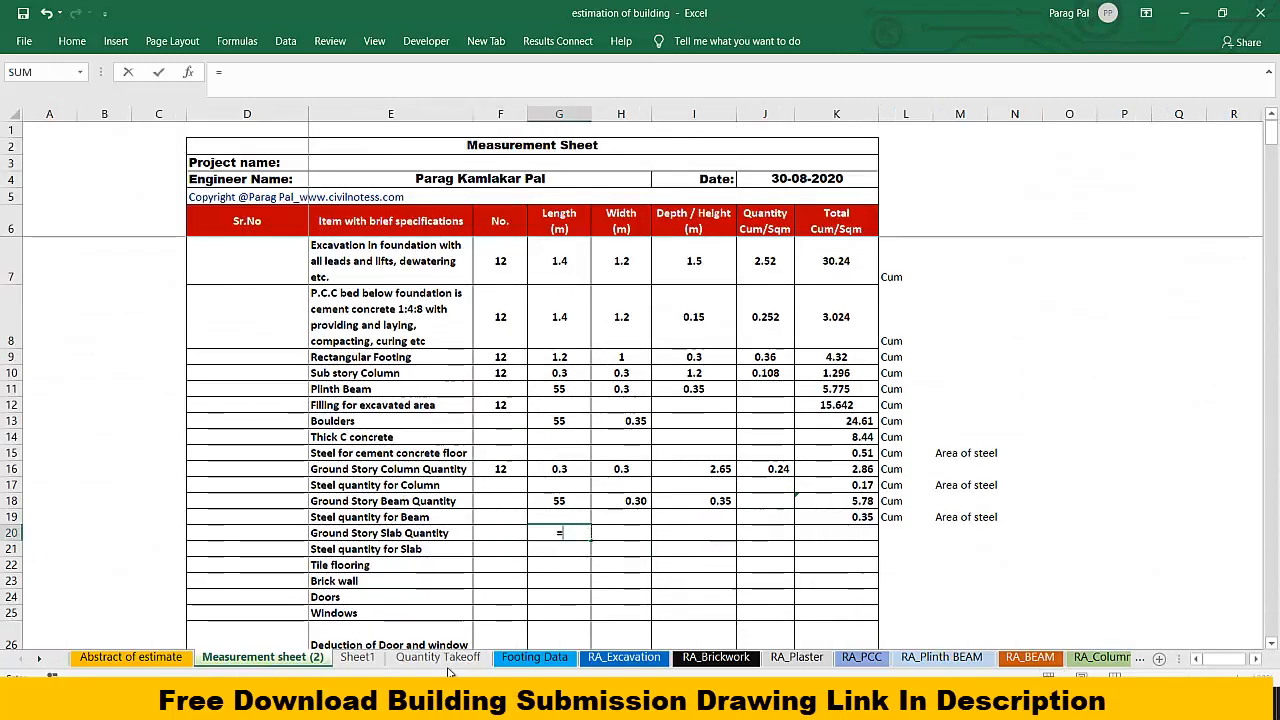
left_click(438, 657)
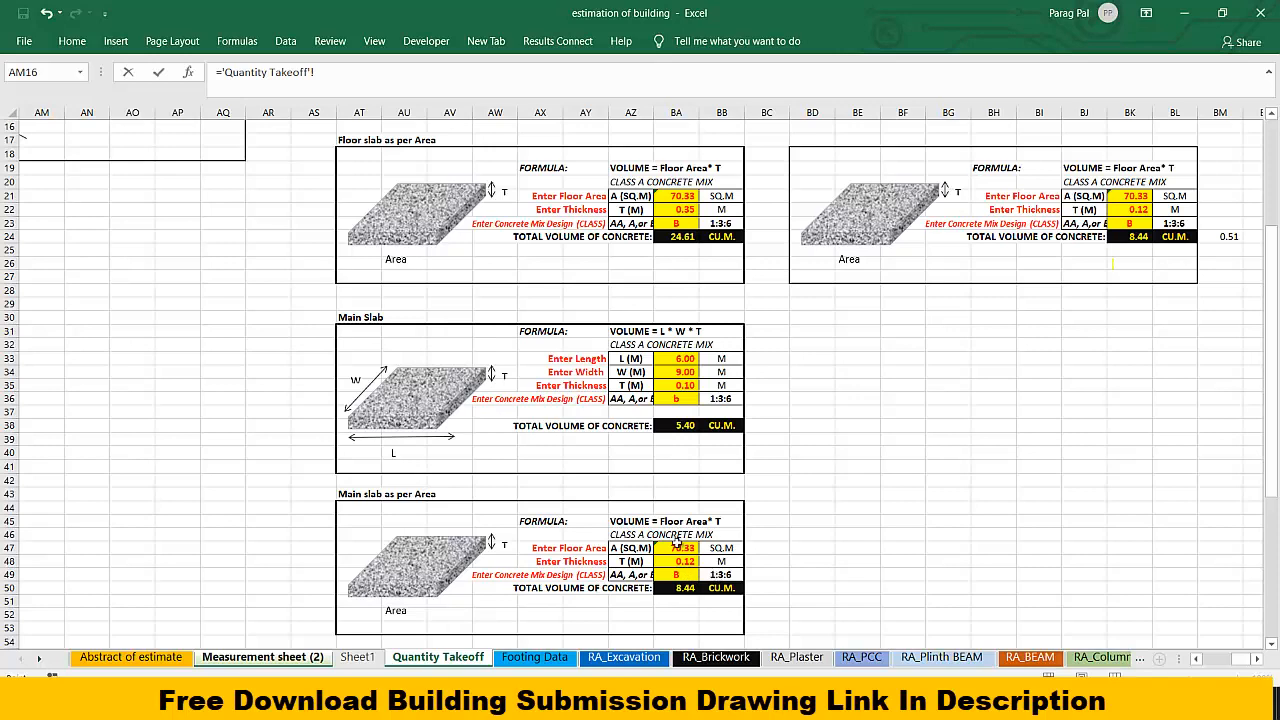
left_click(681, 548)
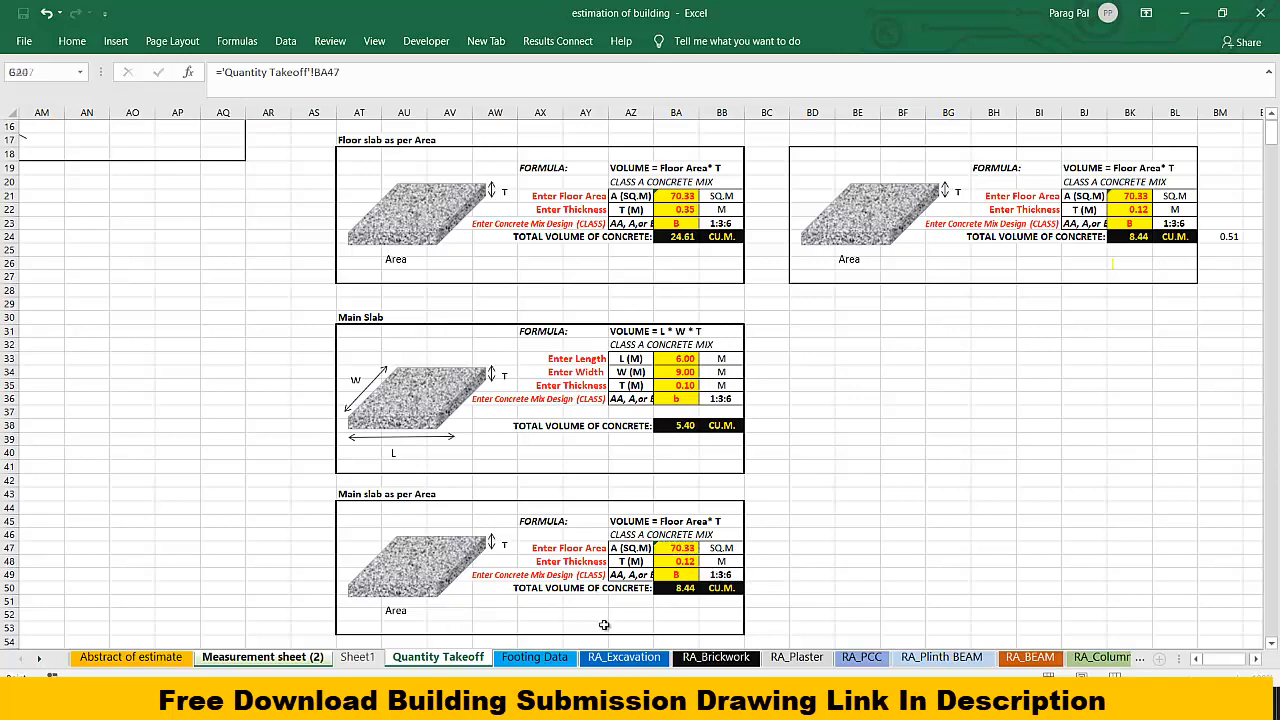
key("Escape")
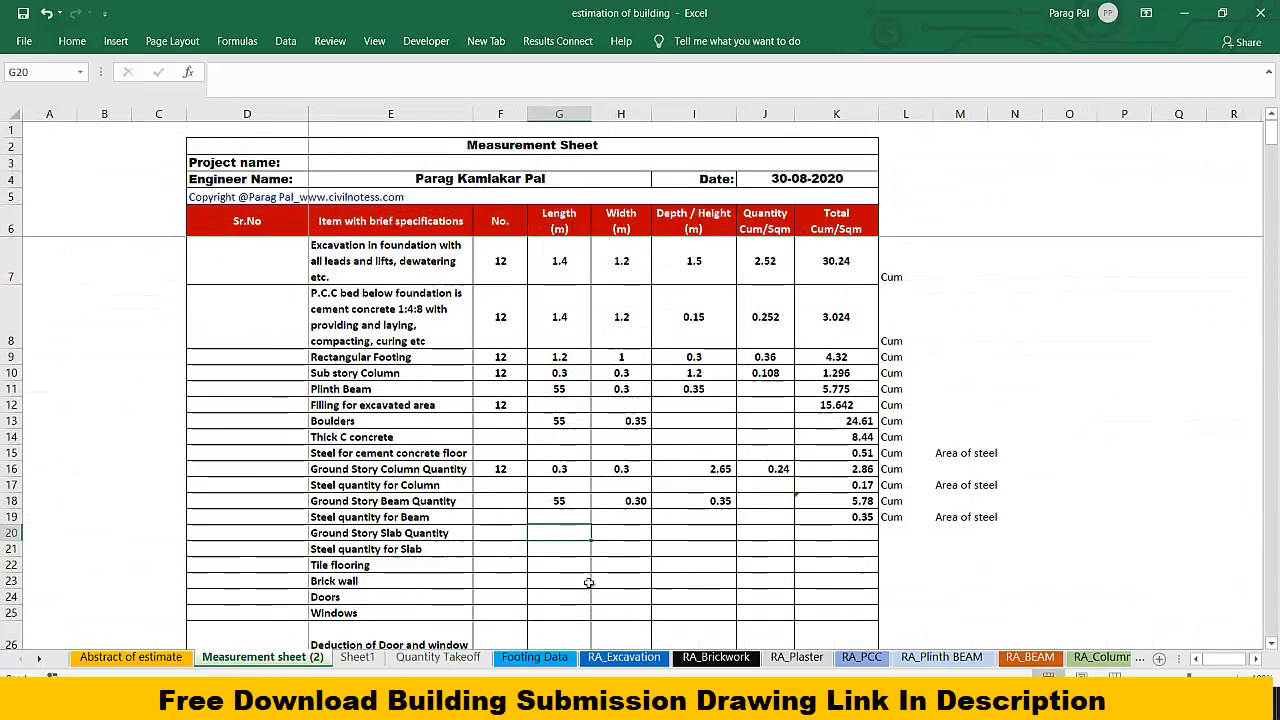
Step: Link the Ground Story Slab Quantity total in K20 to Quantity Takeoff cell BA50 and fill the Cum unit down to row 20
left_click(871, 536)
type("=")
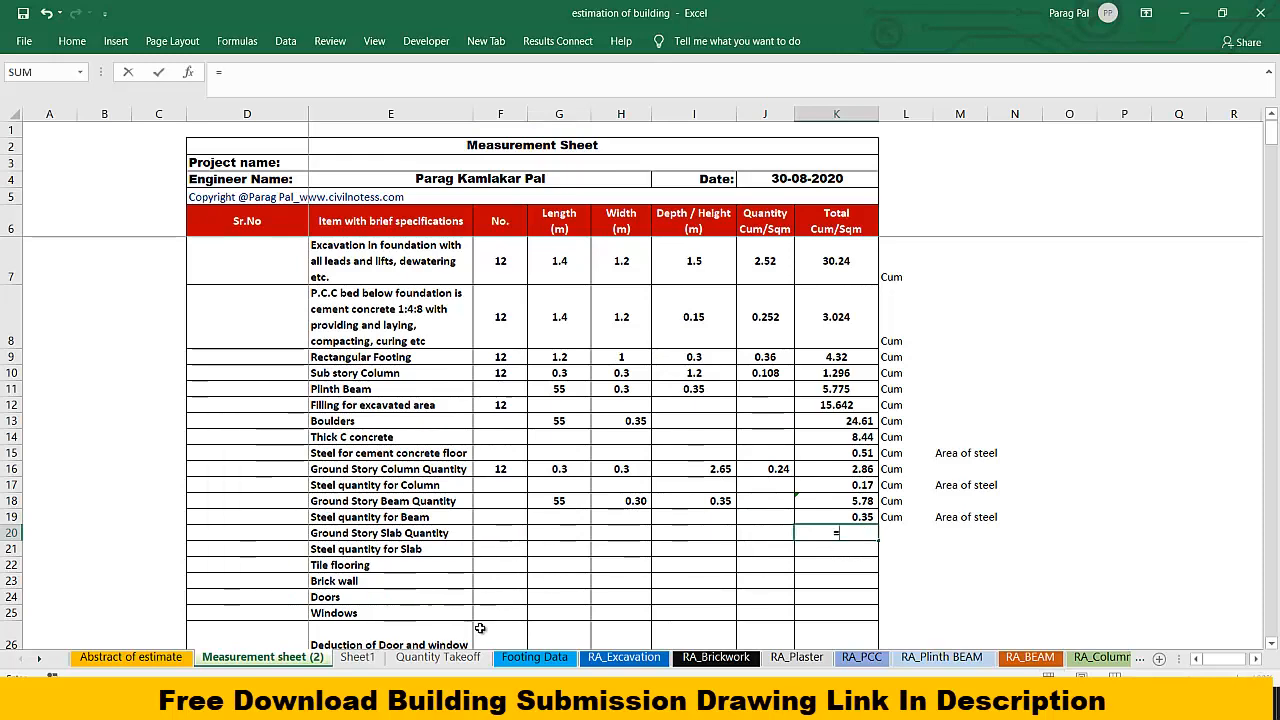
left_click(463, 657)
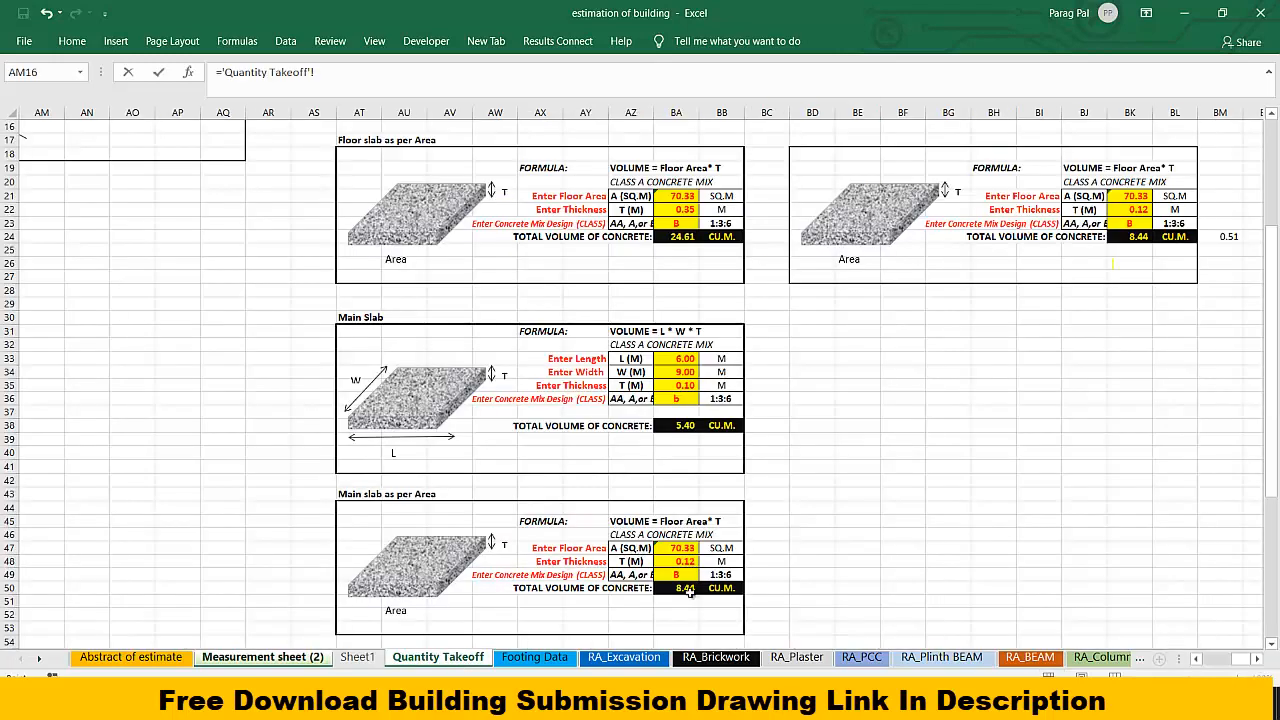
left_click(686, 588)
key("Return")
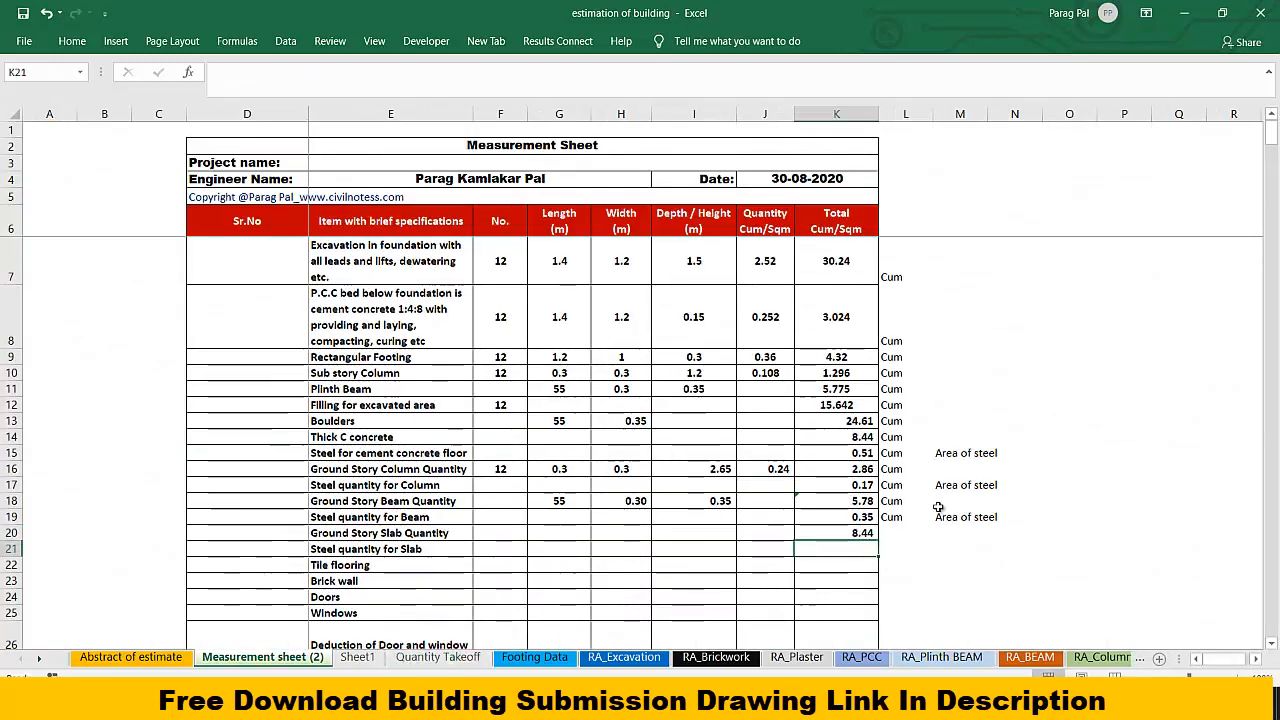
left_click(926, 516)
left_click_drag(933, 525, 933, 541)
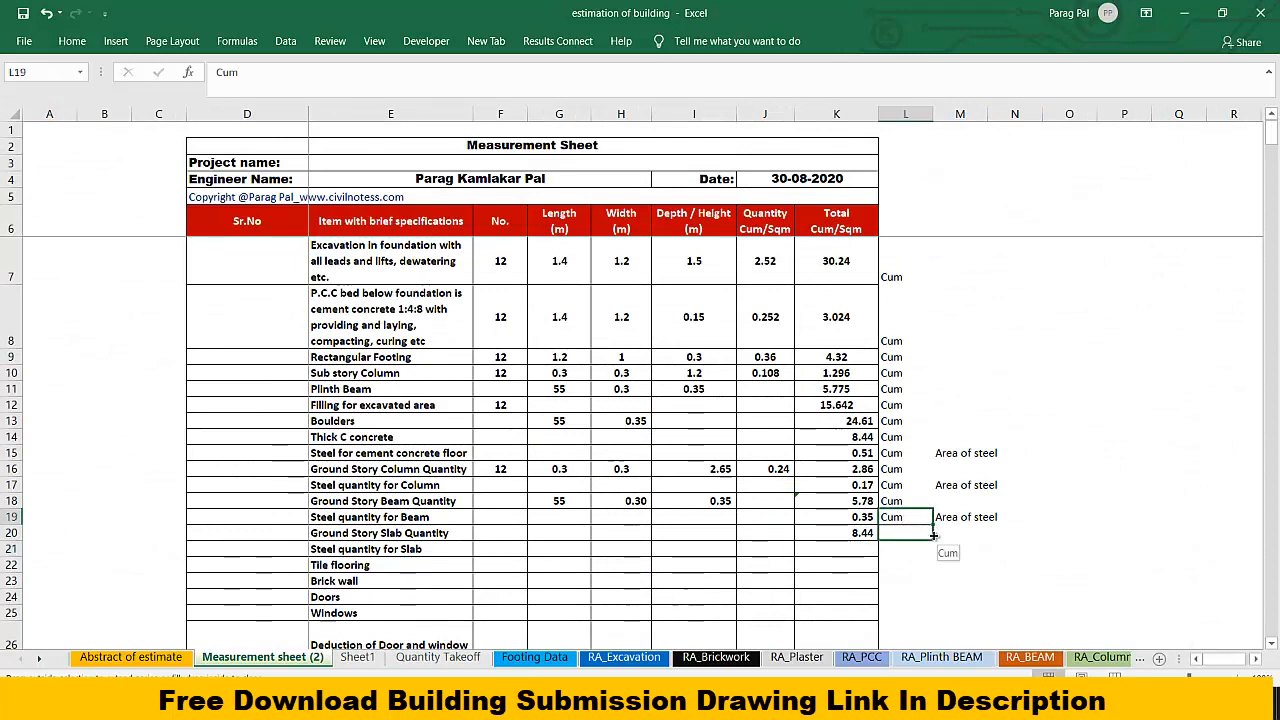
Step: Calculate Steel quantity for Slab in K21 as =K20*6% and fill the Cum unit down to row 21
left_click(862, 551)
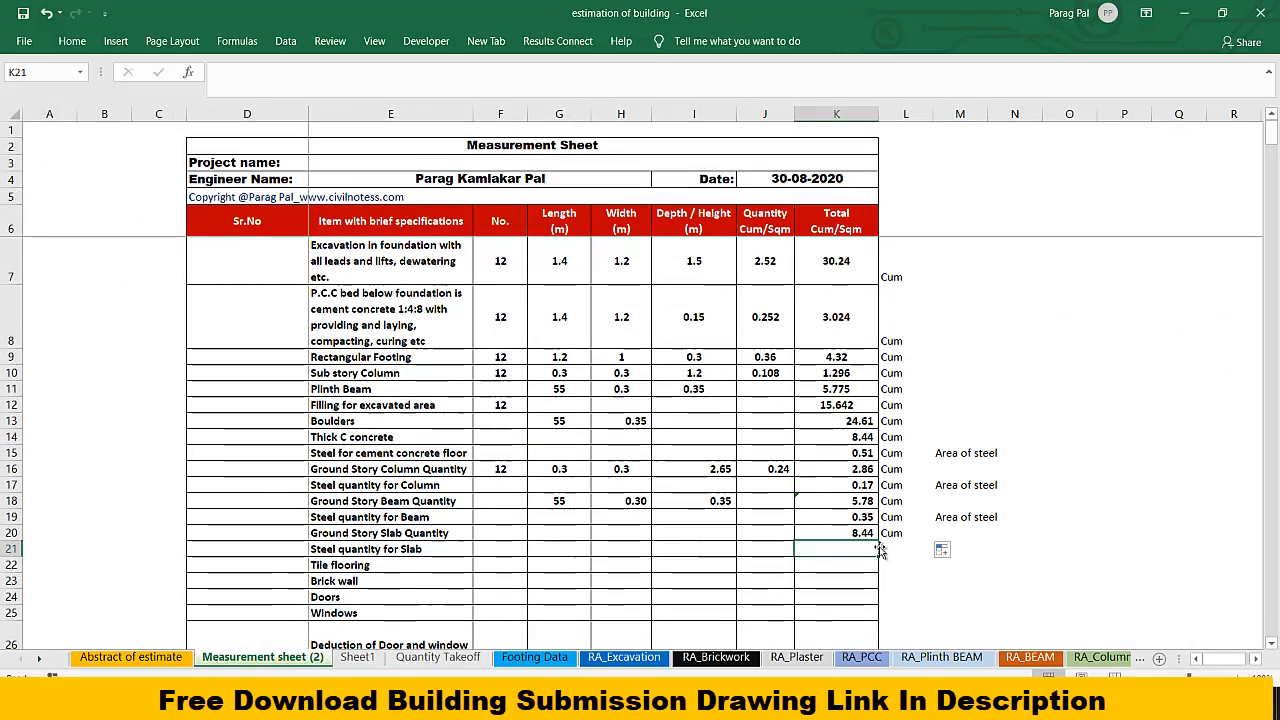
type("=")
left_click(861, 533)
type("*6%")
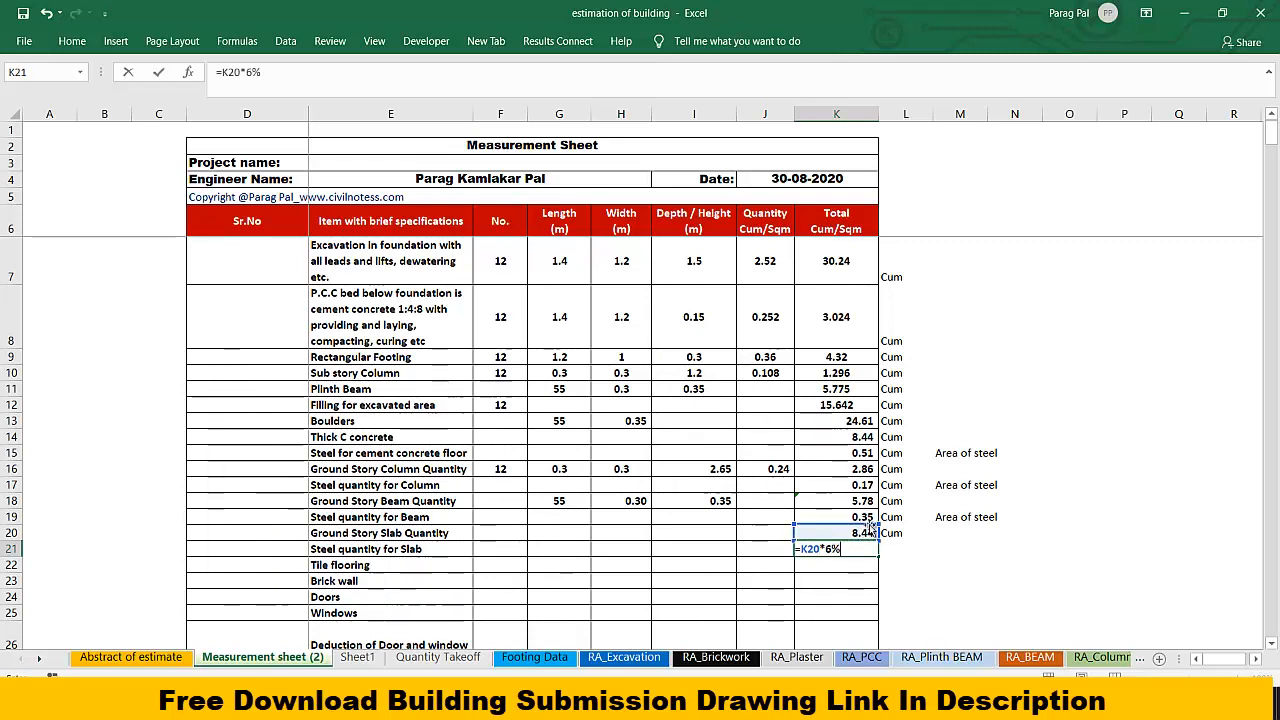
key("Return")
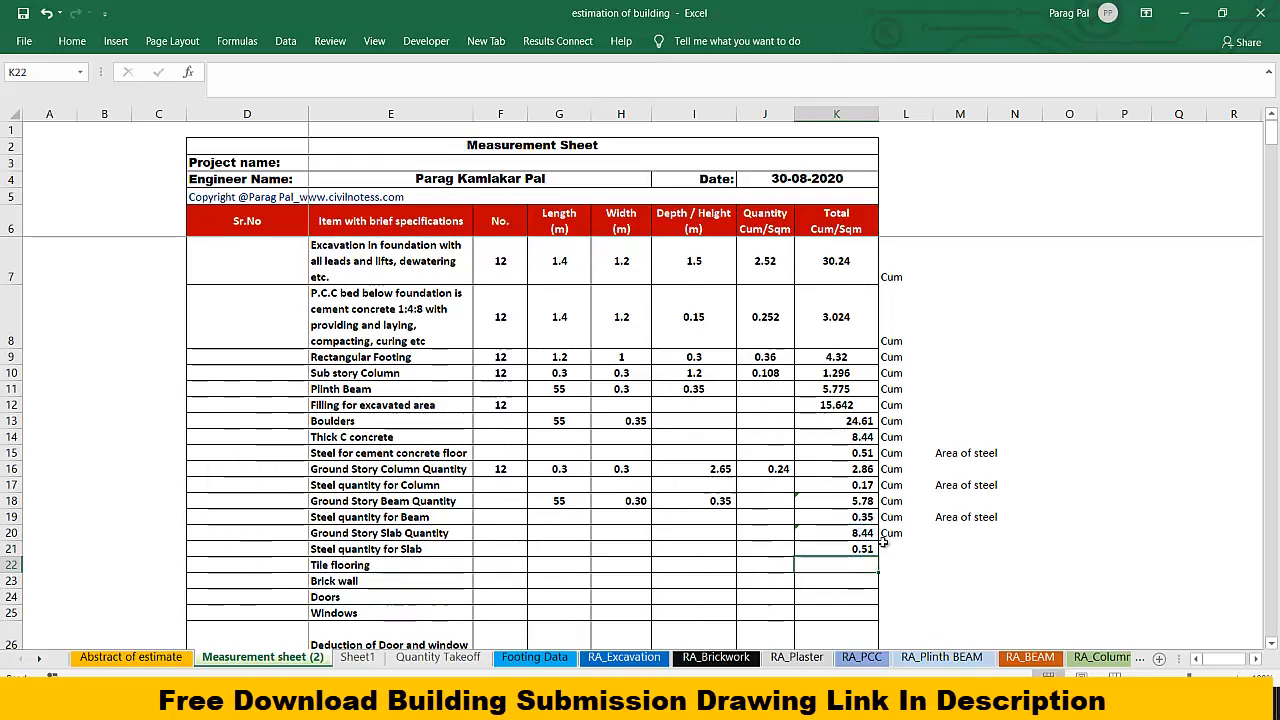
left_click(888, 533)
left_click_drag(933, 541, 933, 556)
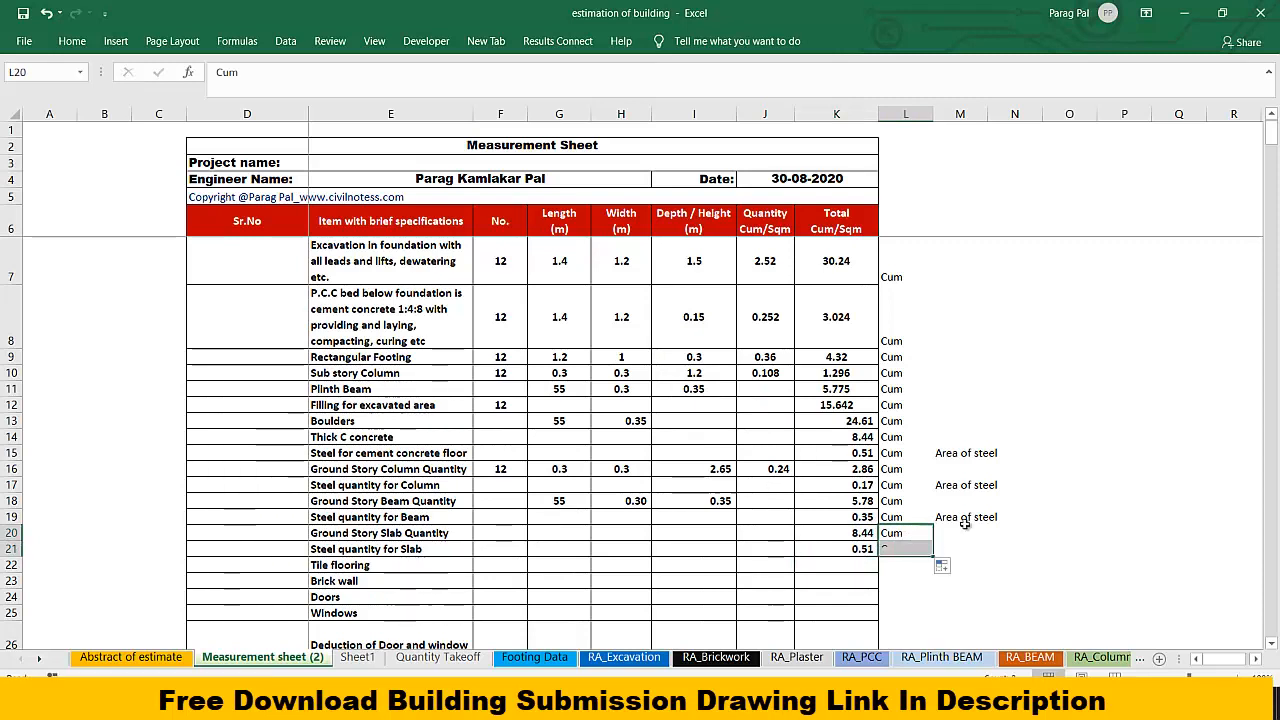
Step: Copy the "Area of steel" note from M19 to M21, beside the slab steel quantity
left_click(964, 516)
key("ctrl+c")
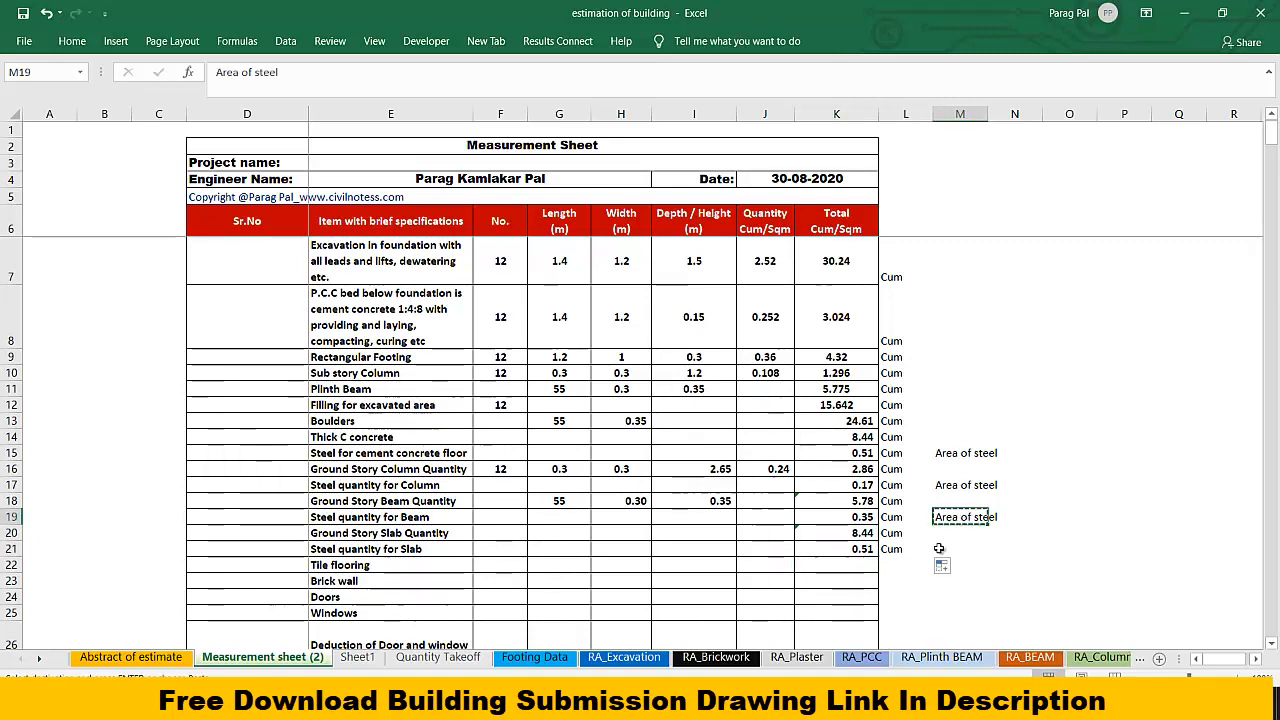
left_click(958, 548)
key("ctrl+v")
left_click(995, 535)
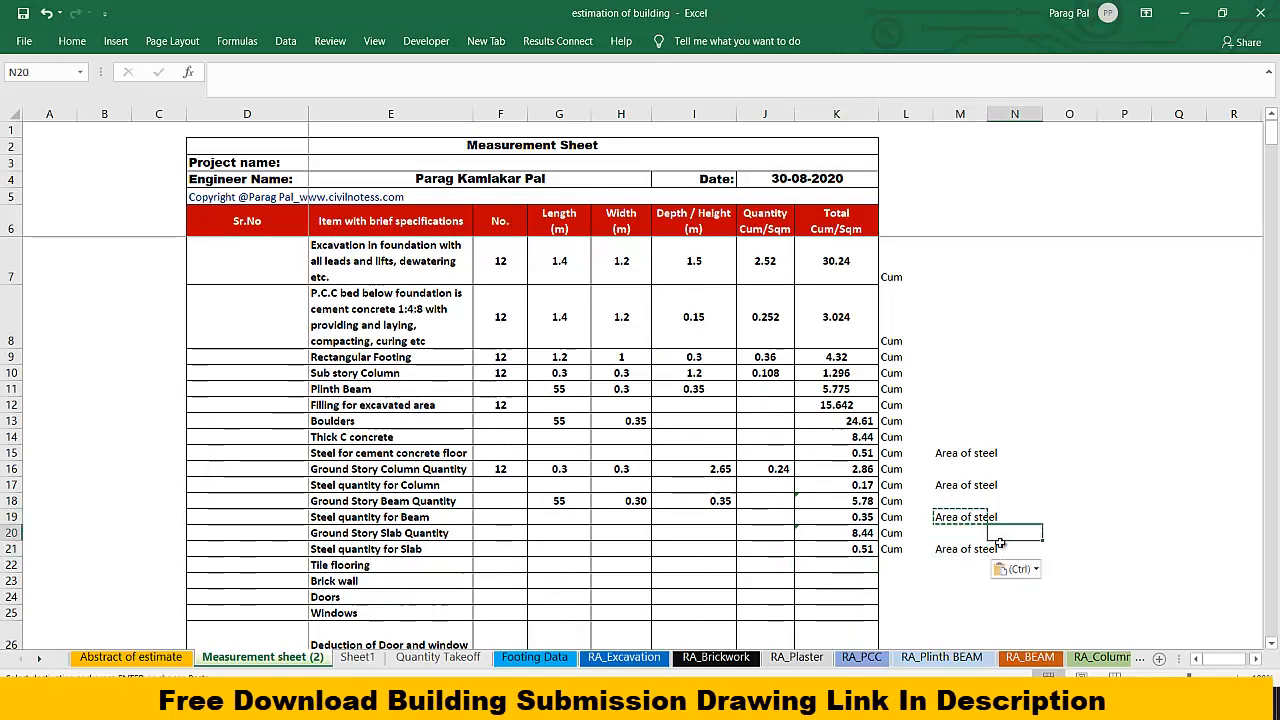
key("Escape")
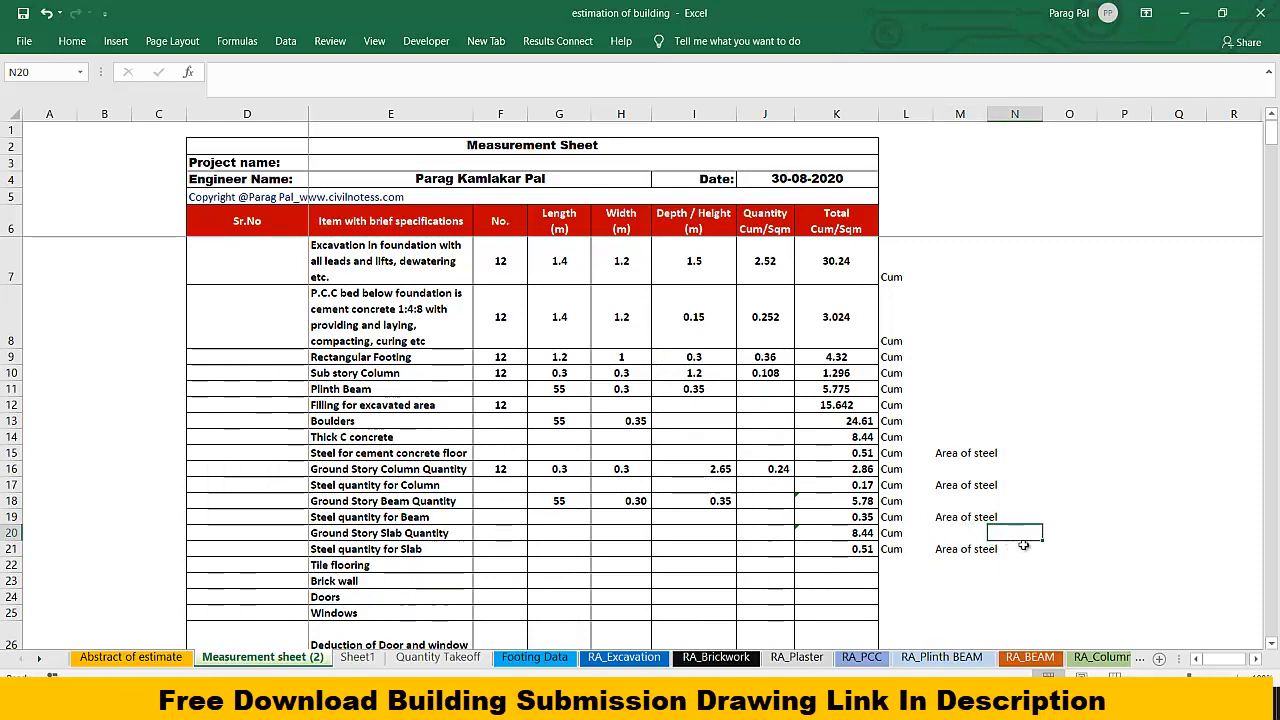
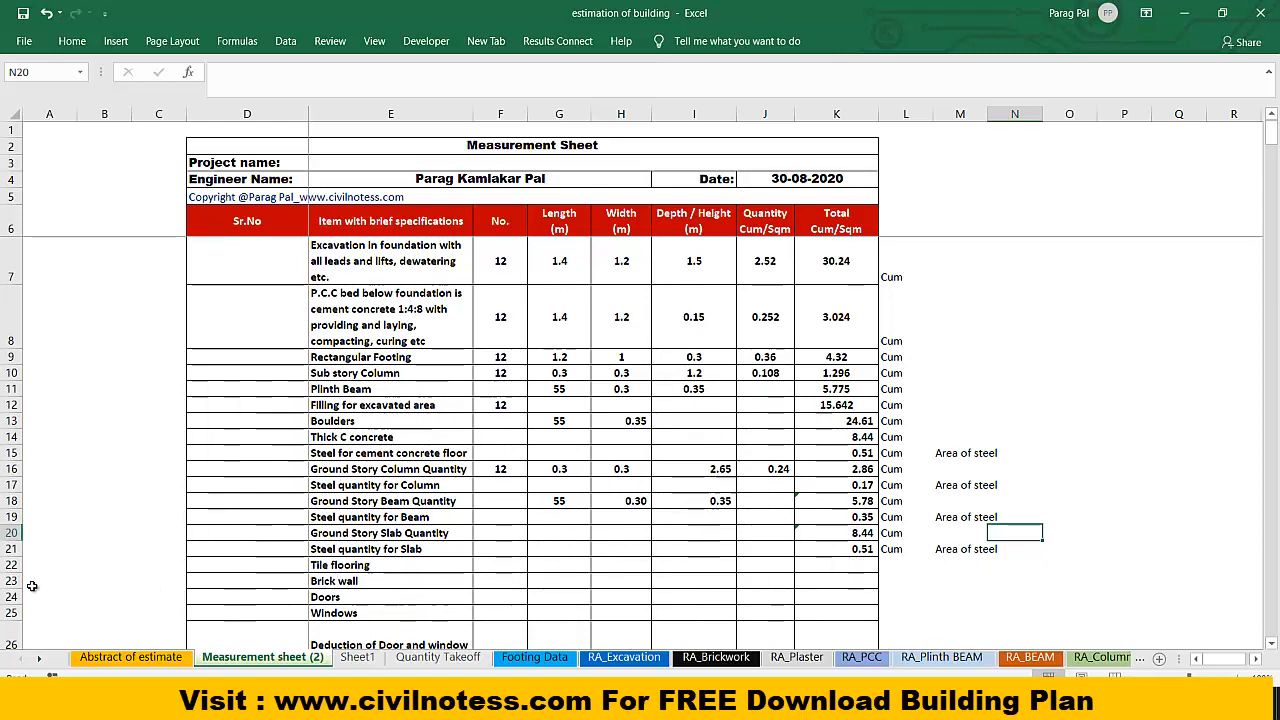
left_click(12, 565)
right_click(12, 565)
left_click(13, 545)
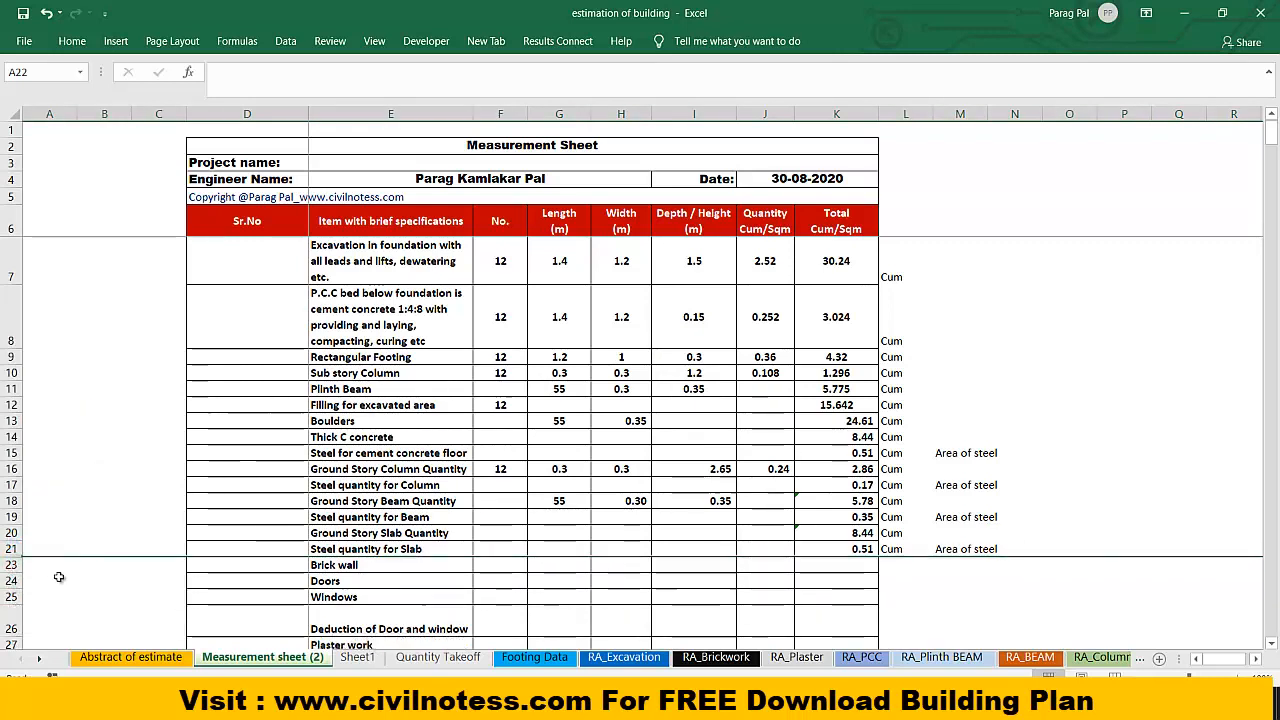
key("ctrl+z")
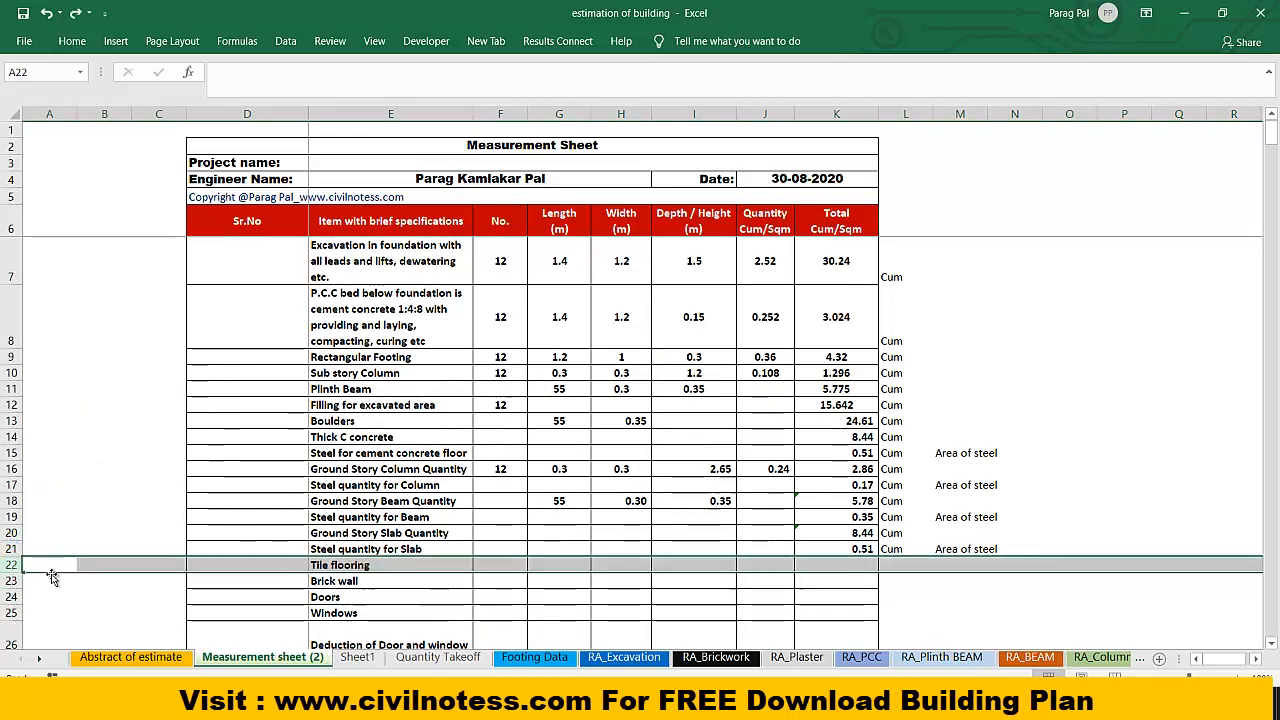
Step: Insert three blank rows at row 22, directly above Tile flooring
right_click(12, 565)
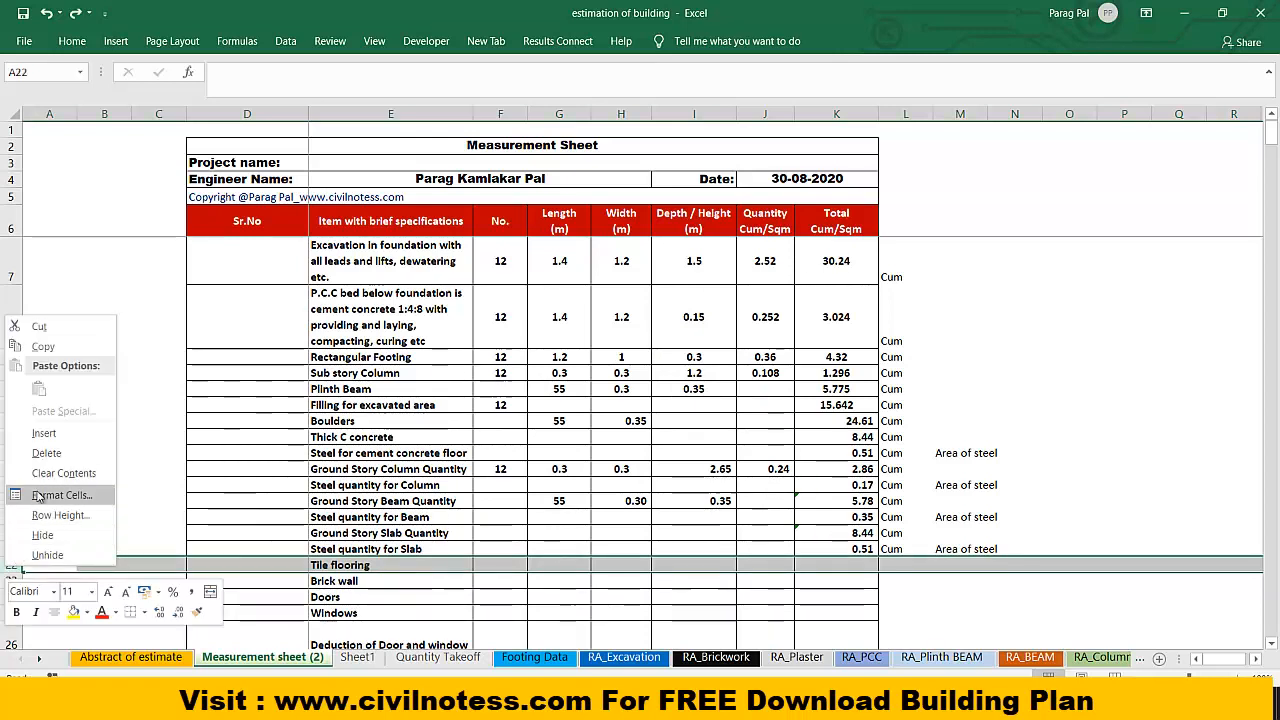
left_click(44, 433)
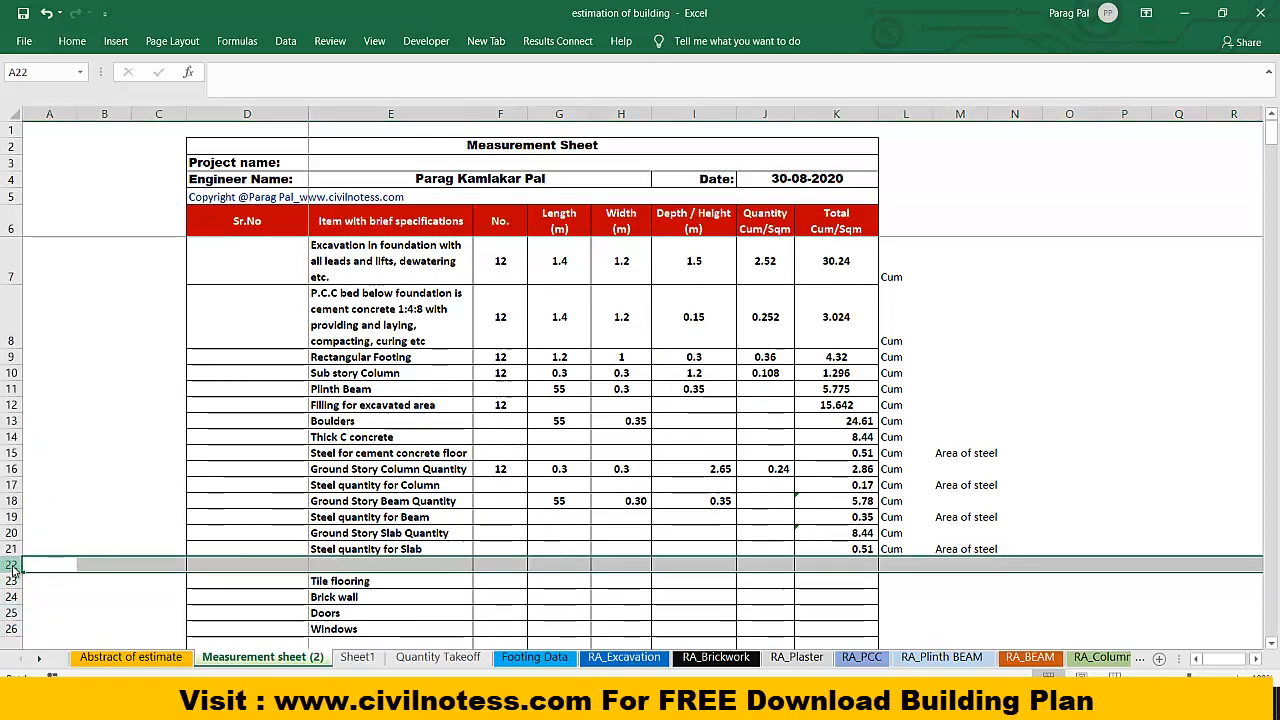
right_click(12, 565)
left_click(44, 433)
scroll(64, 528, "down", 2)
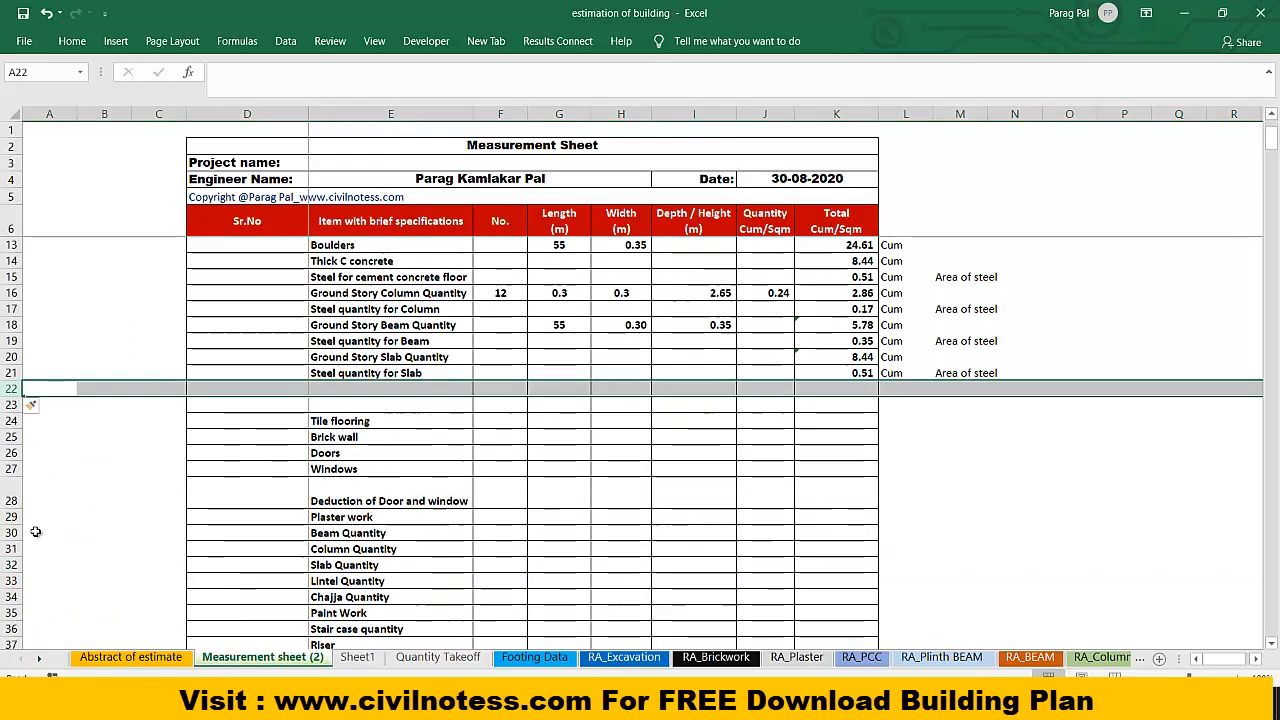
right_click(12, 389)
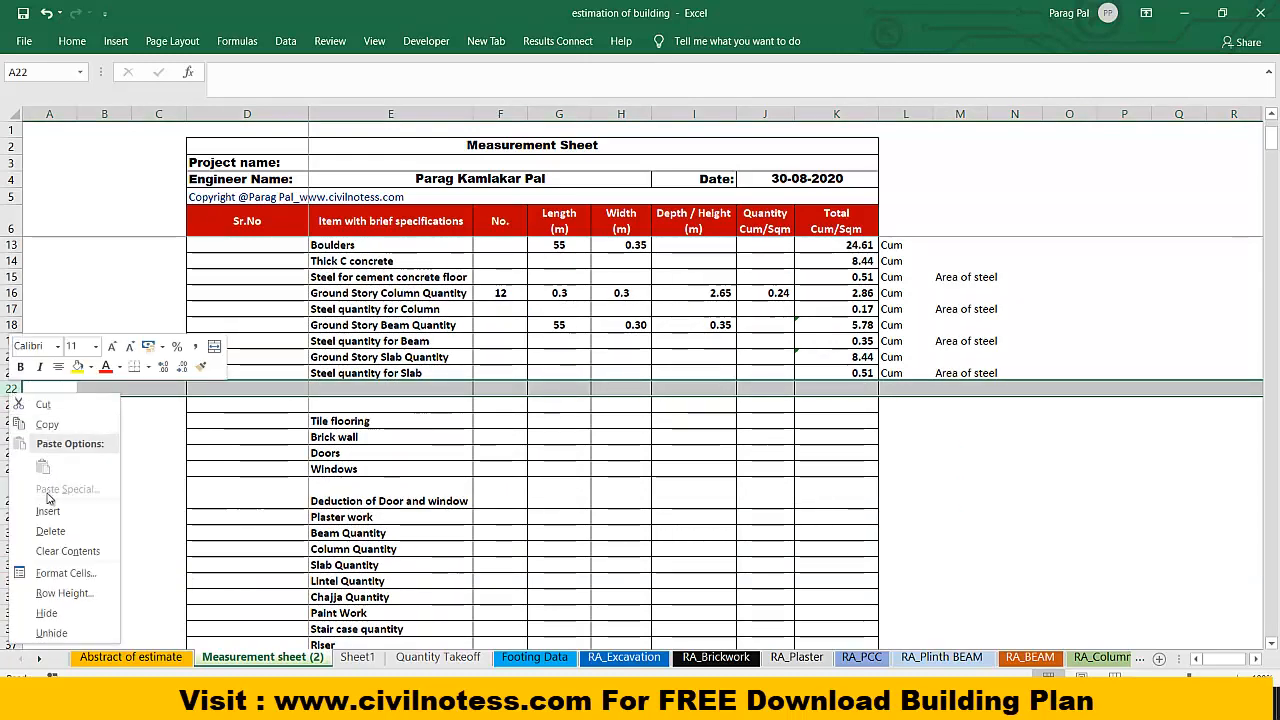
left_click(48, 511)
Step: Move the Brick wall item from E26 to E22, directly below Steel quantity for Slab
left_click(328, 548)
left_click(334, 418)
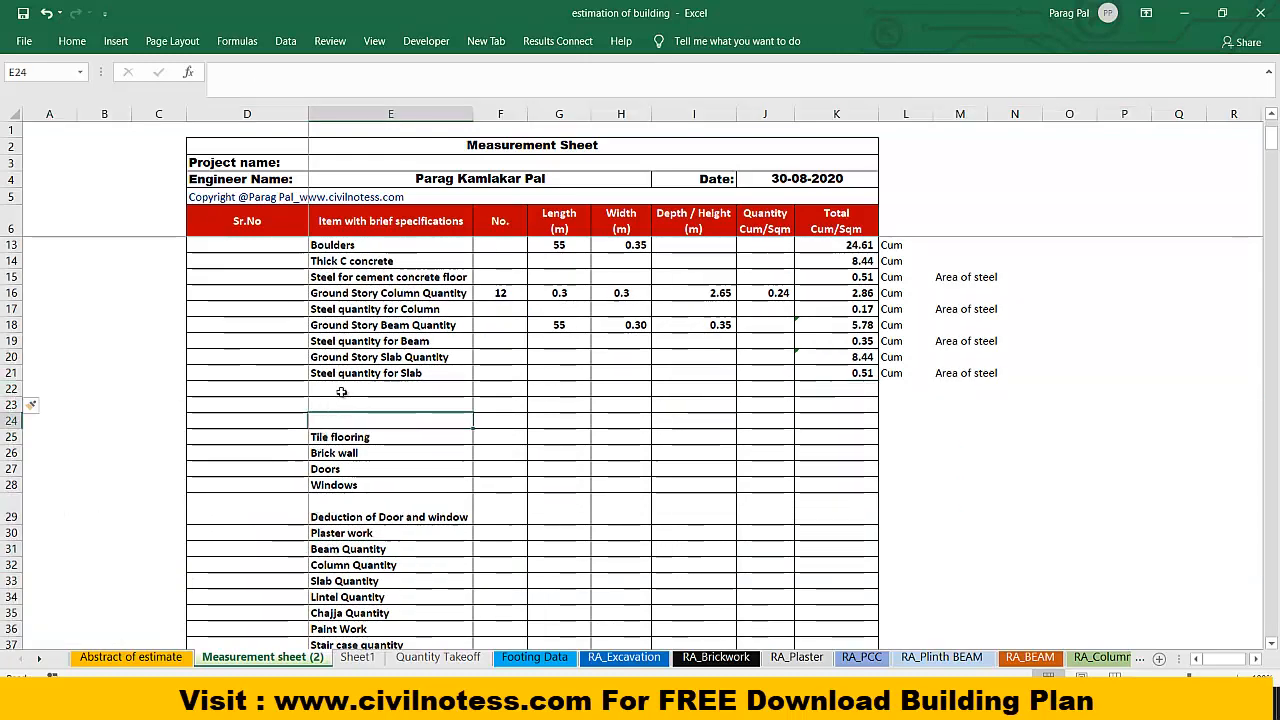
left_click(343, 389)
left_click(340, 452)
left_click_drag(348, 453, 343, 390)
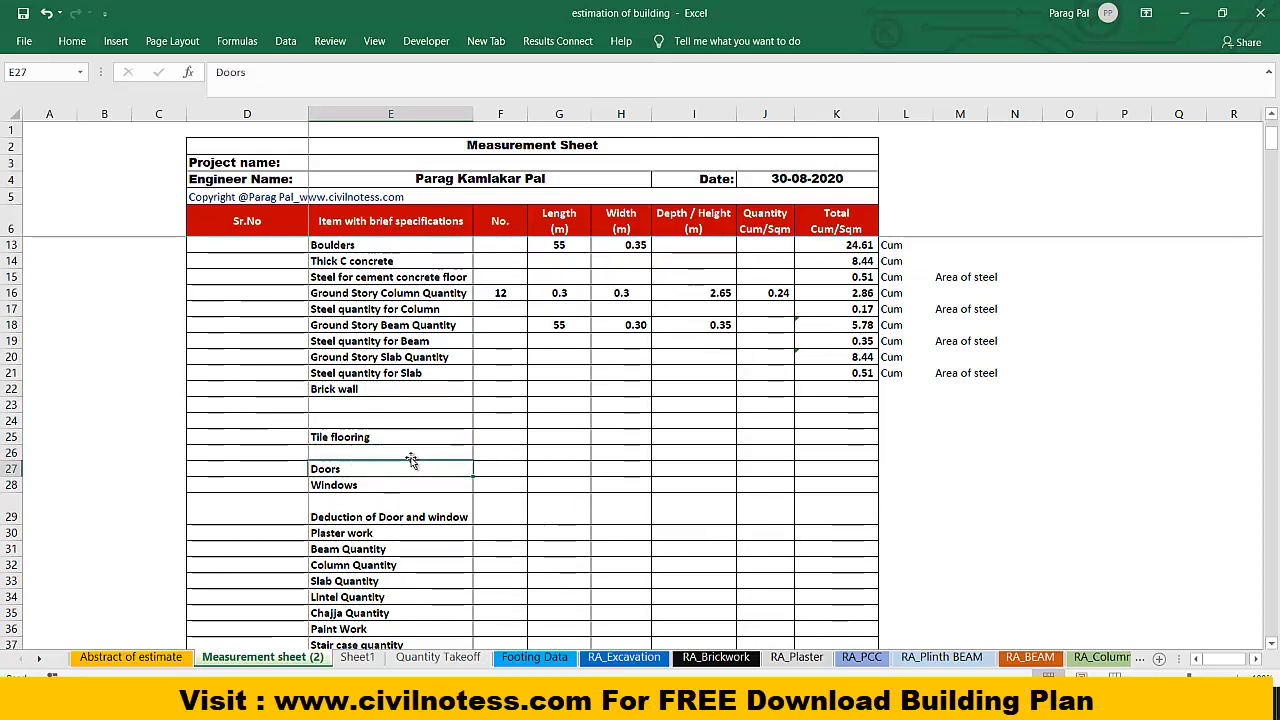
left_click(487, 392)
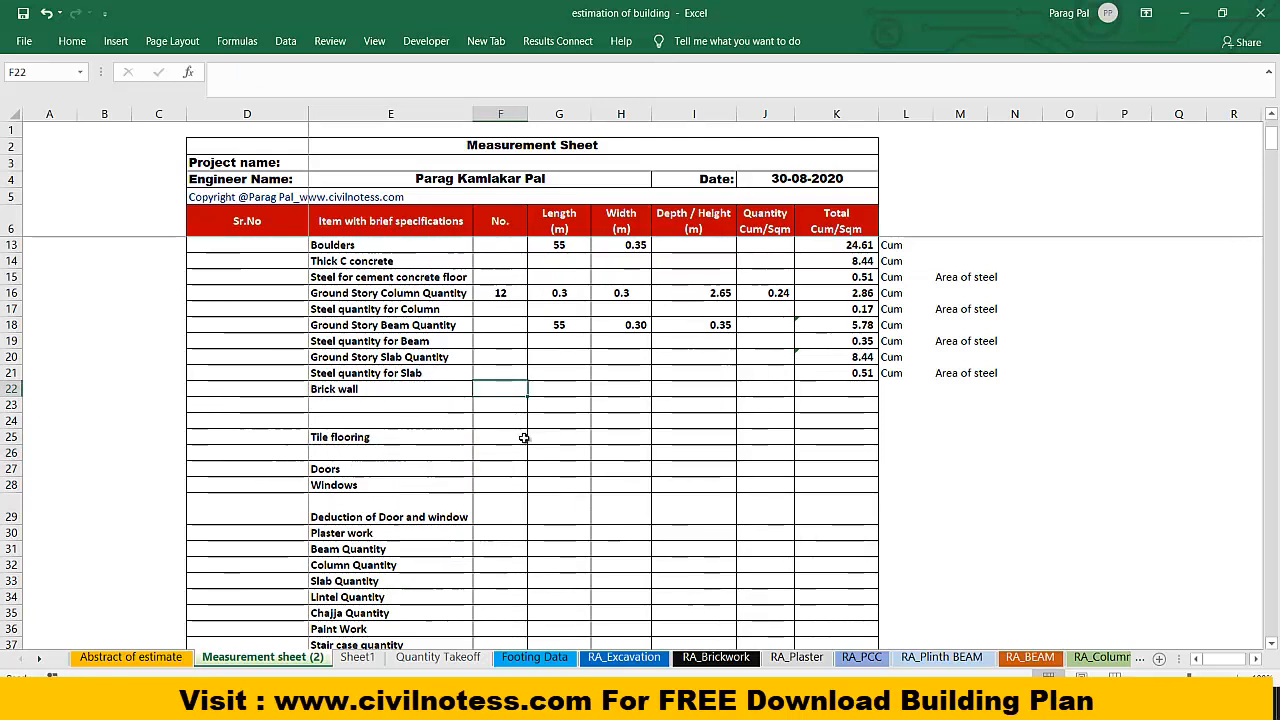
scroll(520, 430, "up", 1)
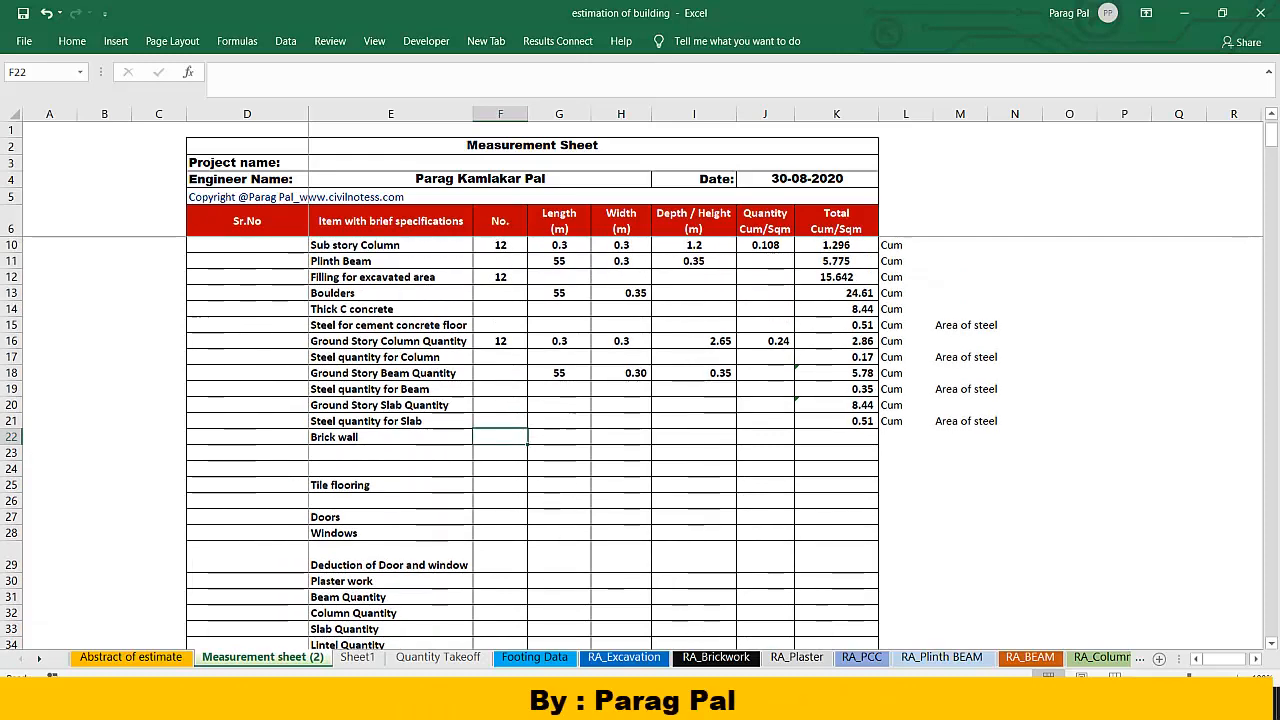
Step: Switch to the Revit house model, open the Level 1 floor plan and examine its wall layout and room dimensions
left_click(720, 701)
scroll(570, 547, "down", 5)
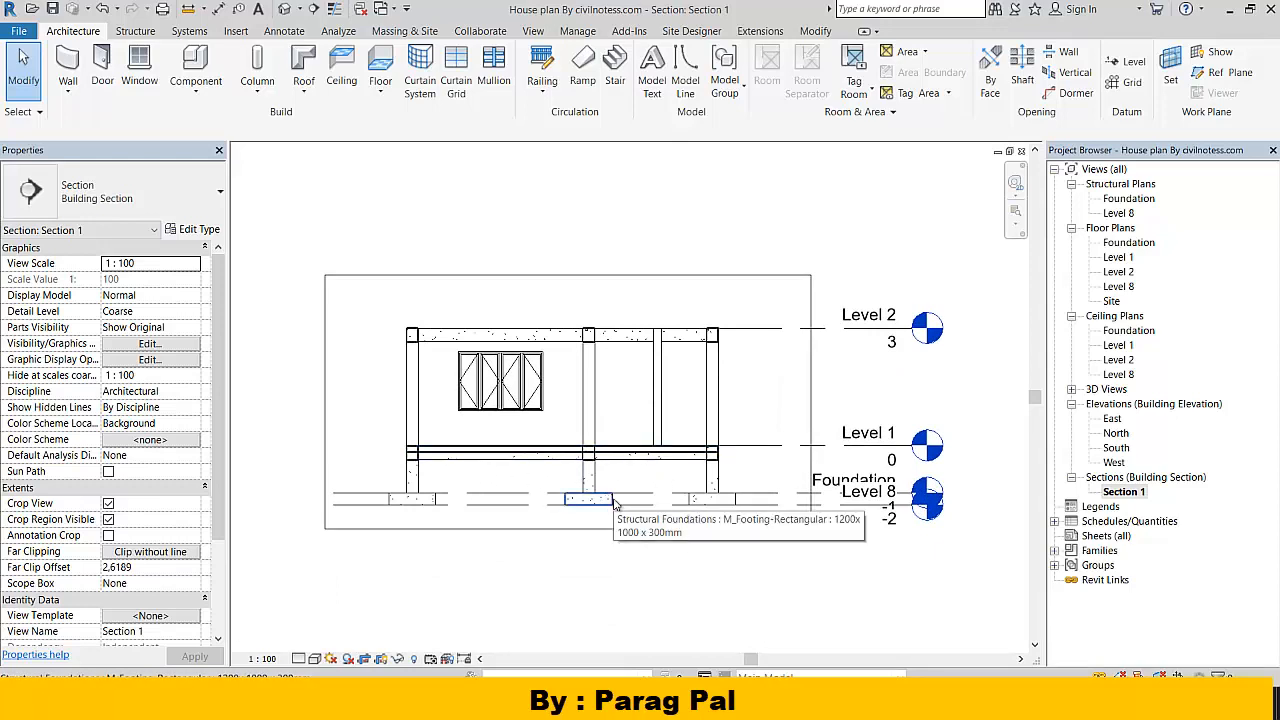
double_click(1130, 256)
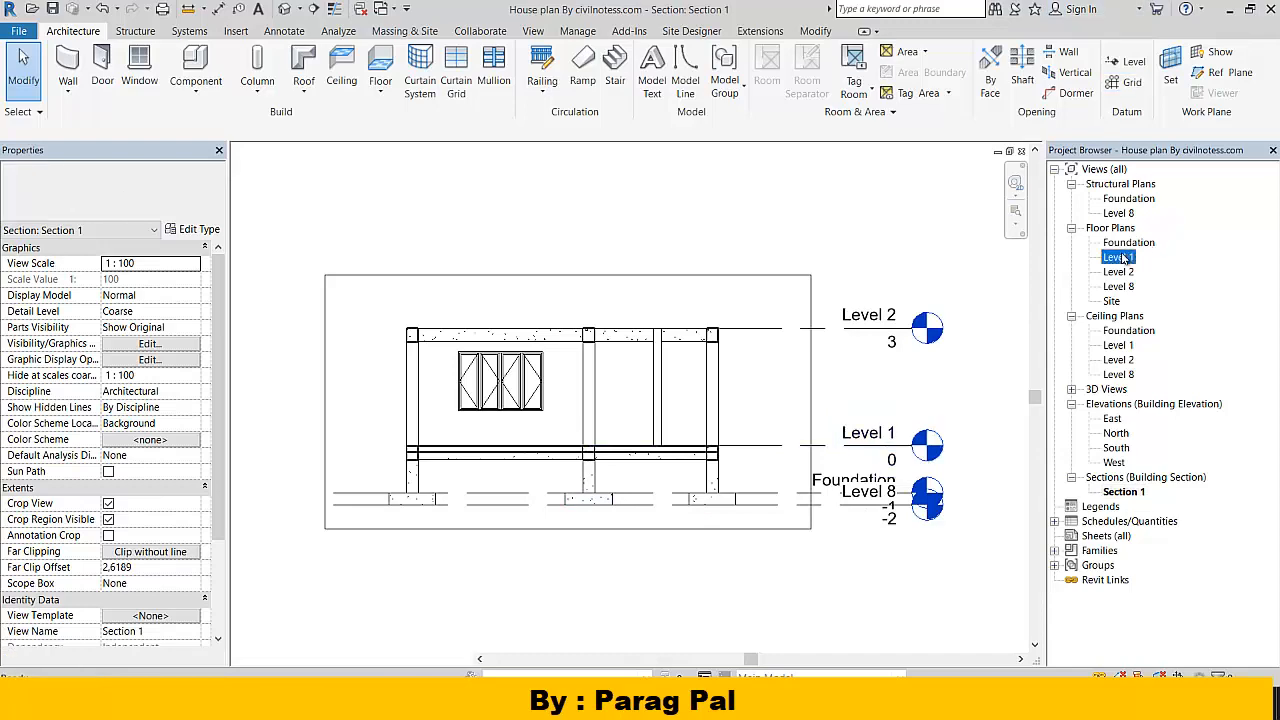
scroll(624, 517, "up", 8)
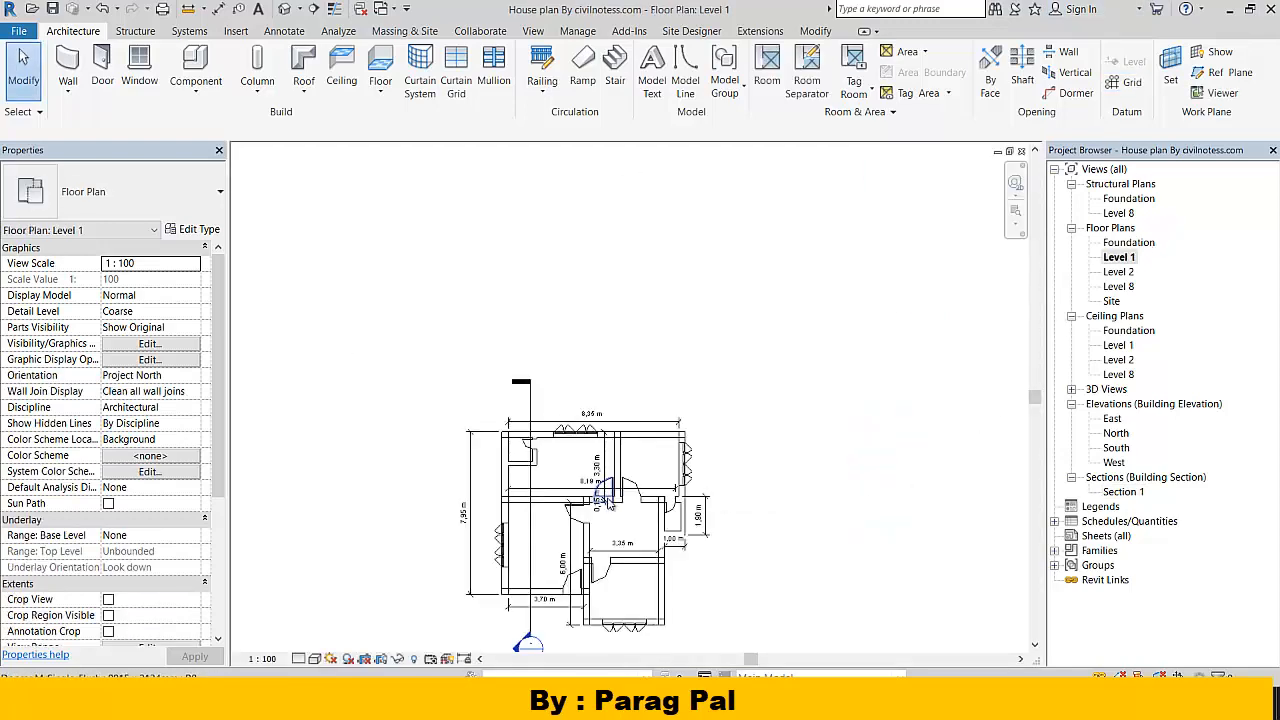
scroll(667, 418, "down", 5)
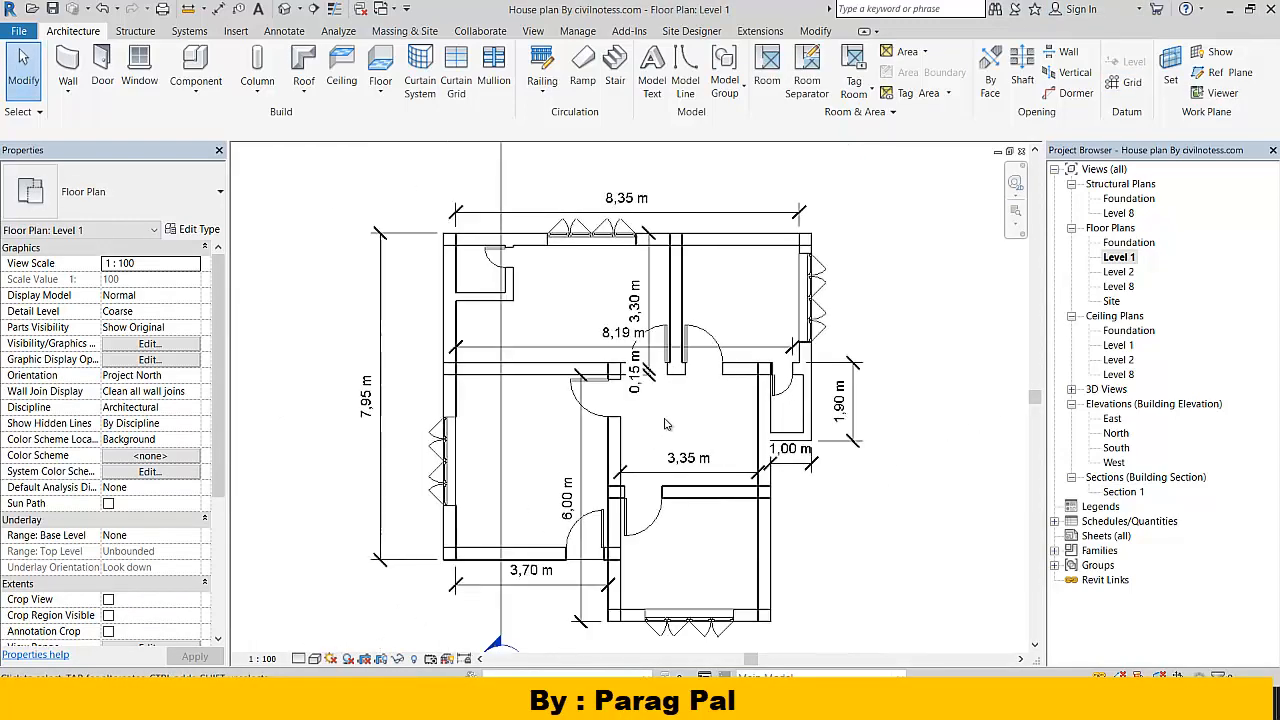
left_click_drag(662, 430, 650, 418)
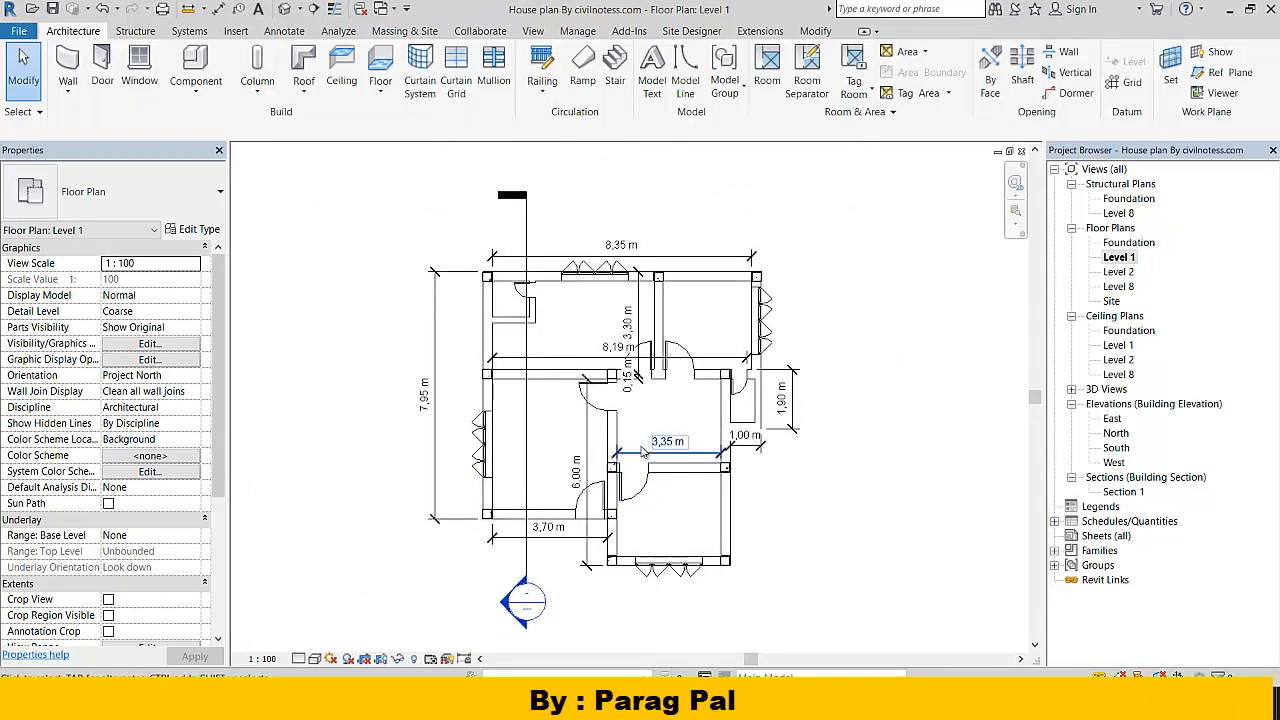
scroll(644, 458, "up", 3)
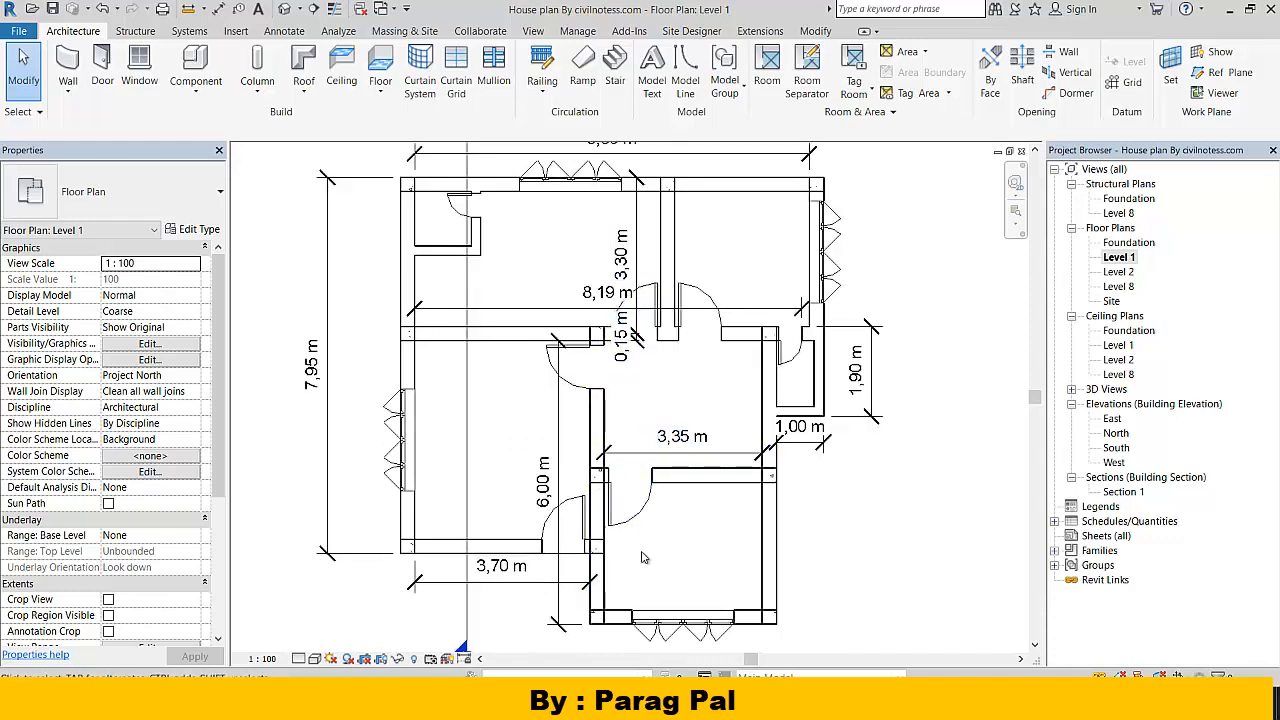
scroll(688, 538, "down", 1)
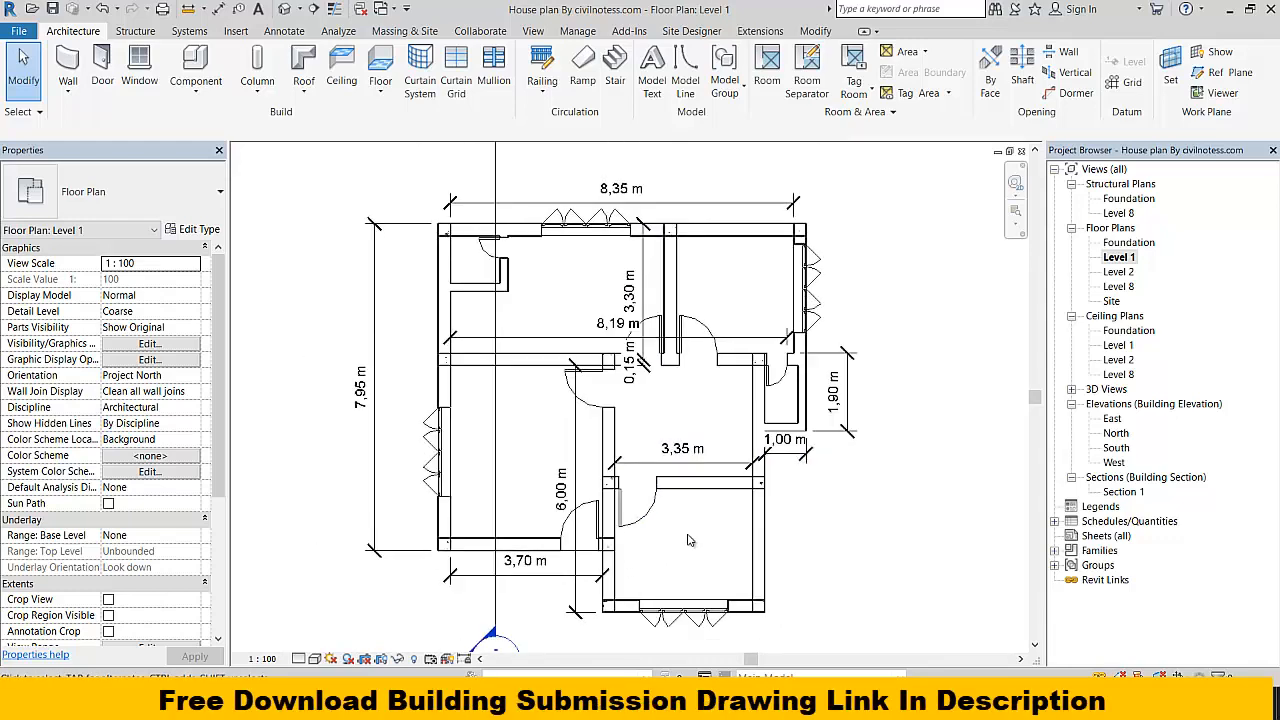
scroll(688, 540, "down", 1)
left_click_drag(688, 541, 625, 485)
scroll(625, 485, "up", 2)
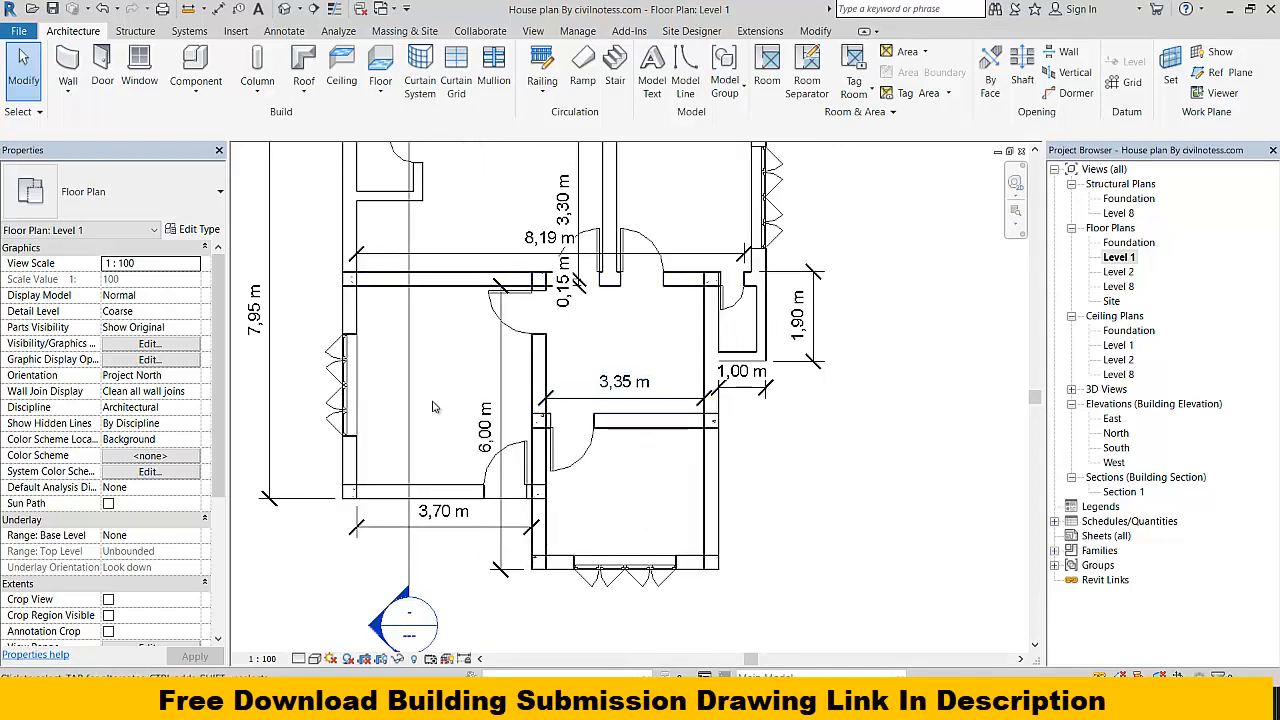
Step: Open the Level 8 floor plan and examine the layout of the beams, columns and footings
double_click(1128, 289)
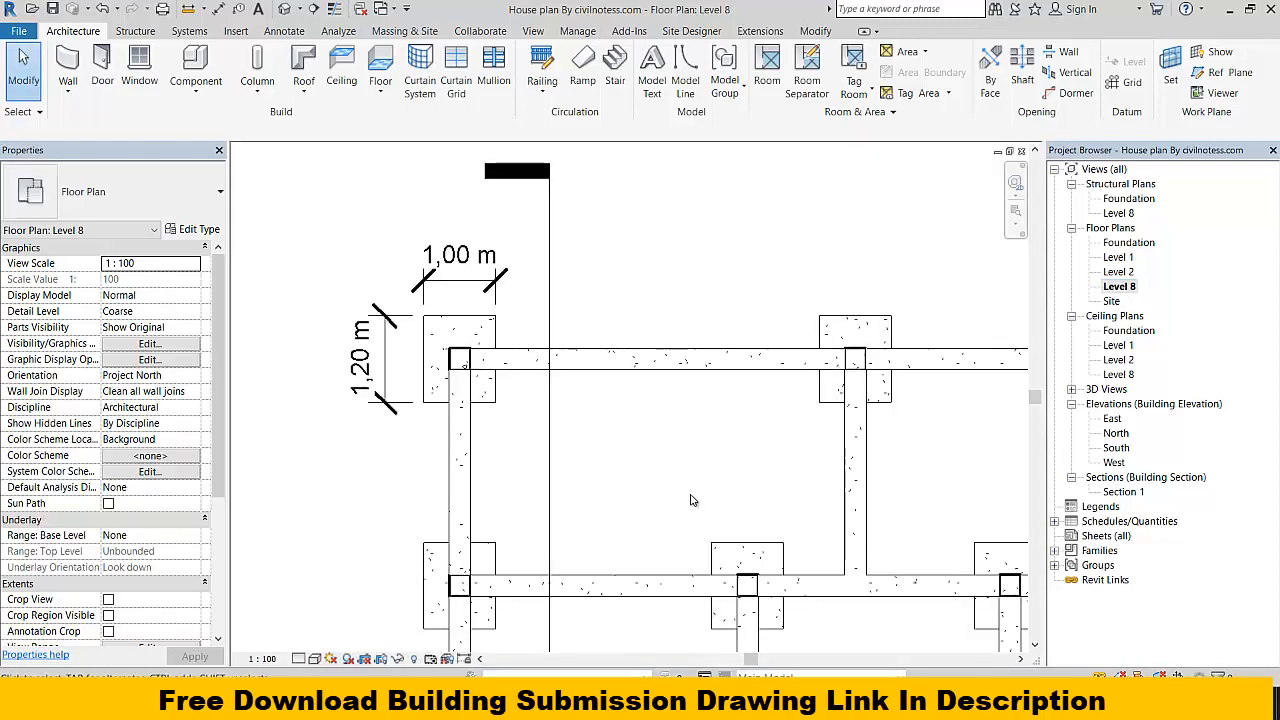
scroll(693, 500, "down", 2)
left_click_drag(795, 571, 750, 311)
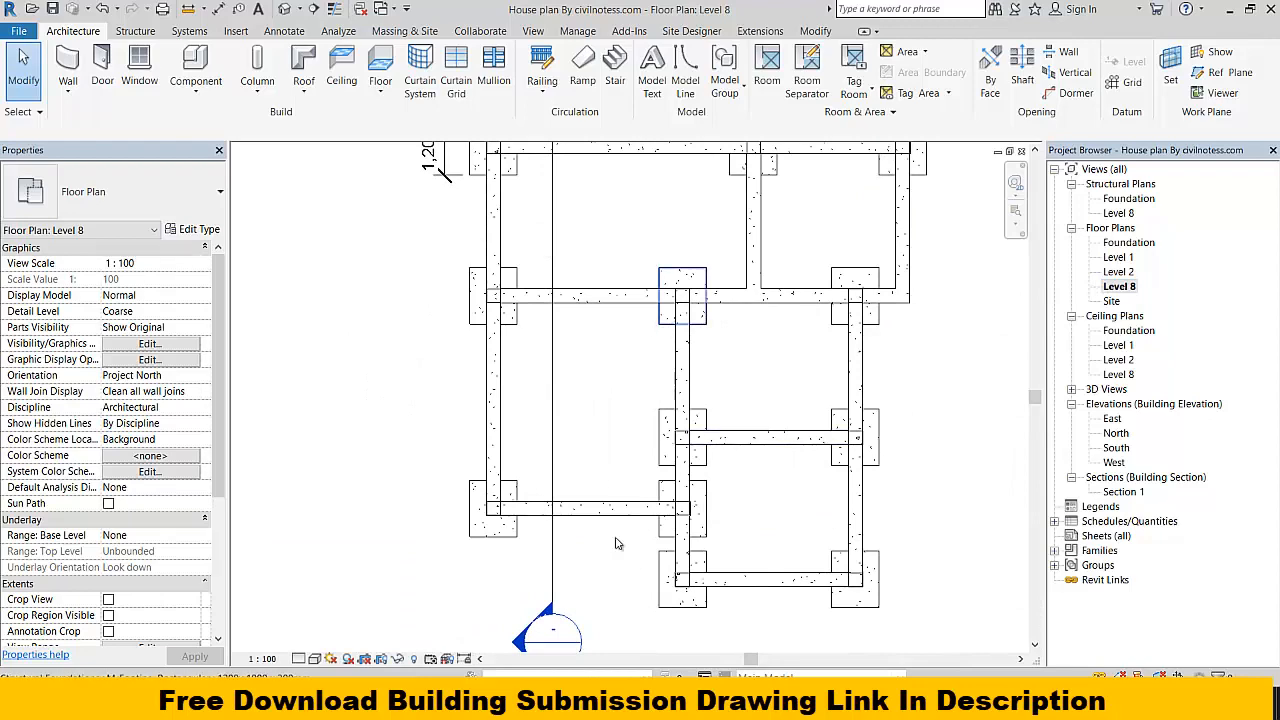
mouse_move(808, 376)
left_mouse_down()
mouse_move(757, 474)
mouse_move(765, 412)
left_mouse_up()
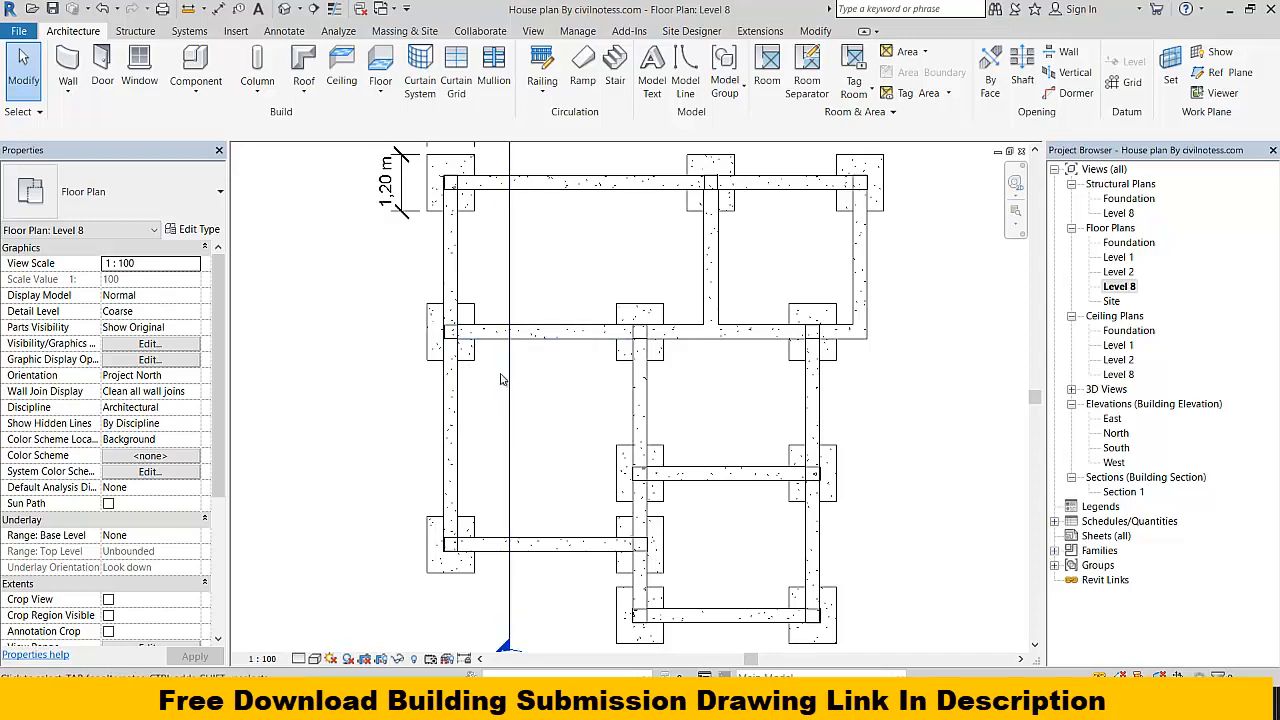
scroll(487, 358, "up", 3)
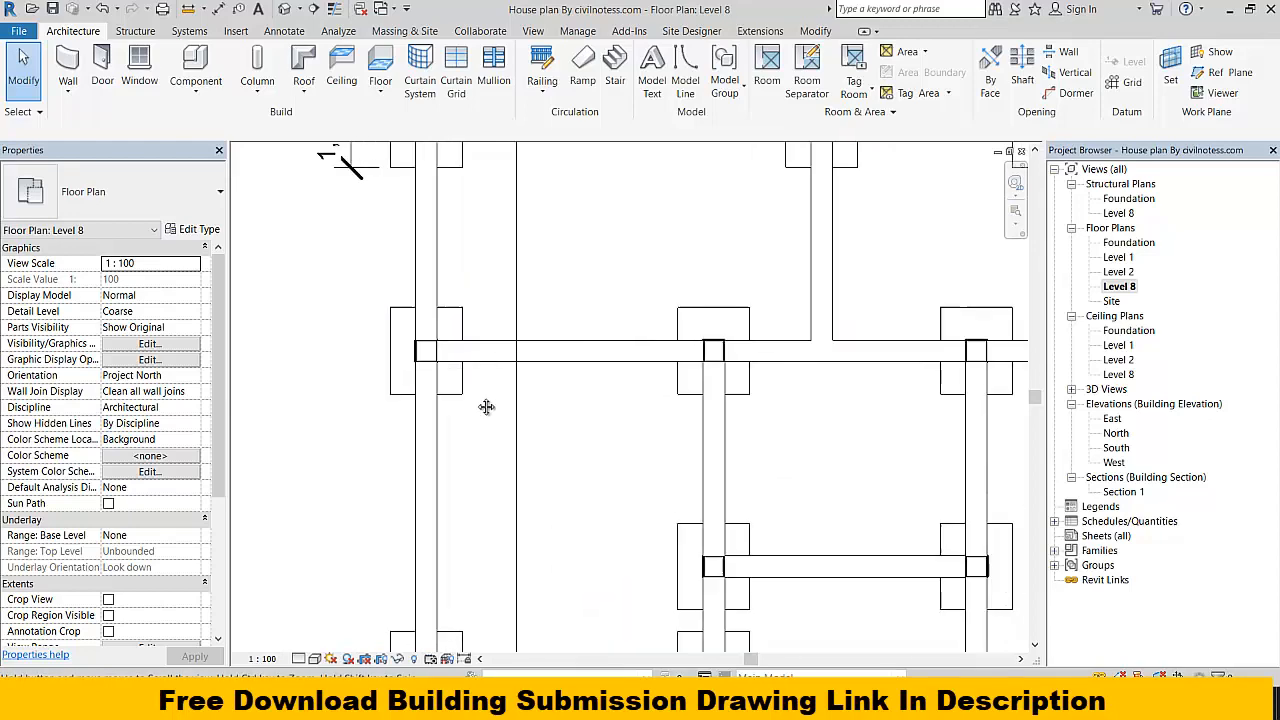
scroll(476, 405, "down", 2)
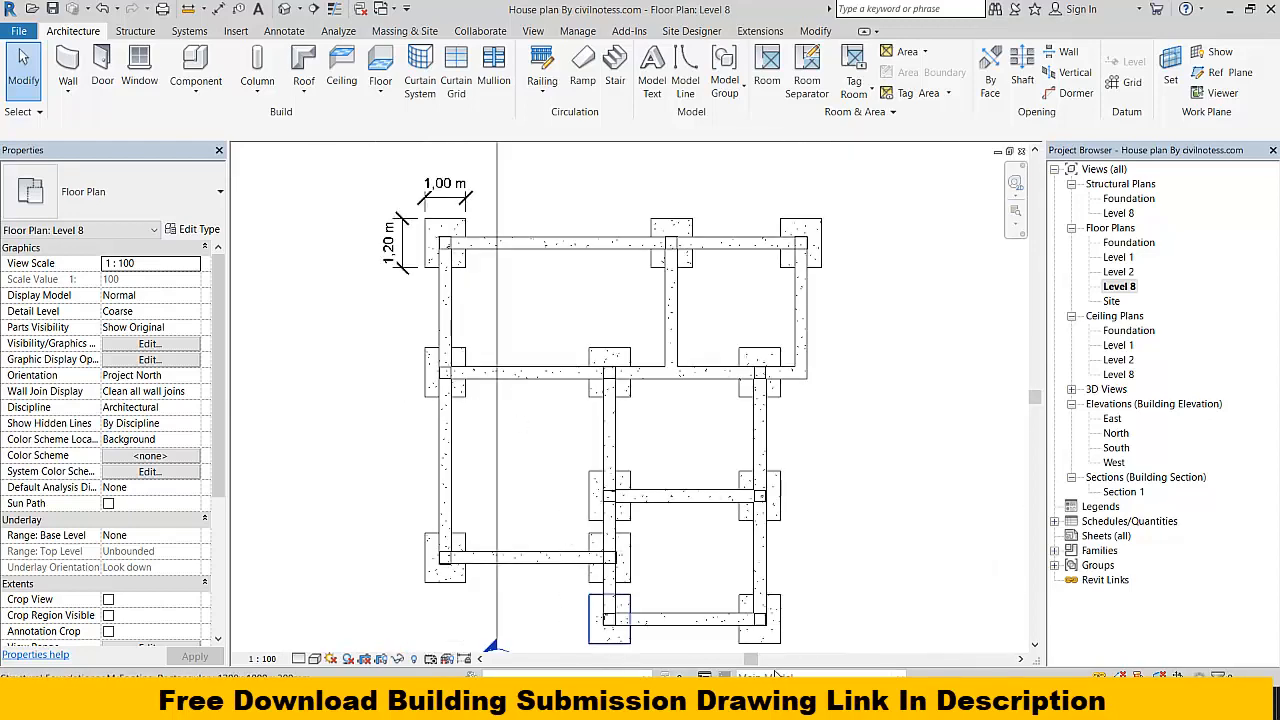
Step: Switch to Excel and review the formula behind the total length of wall in D9 on Sheet1
key("alt+Tab")
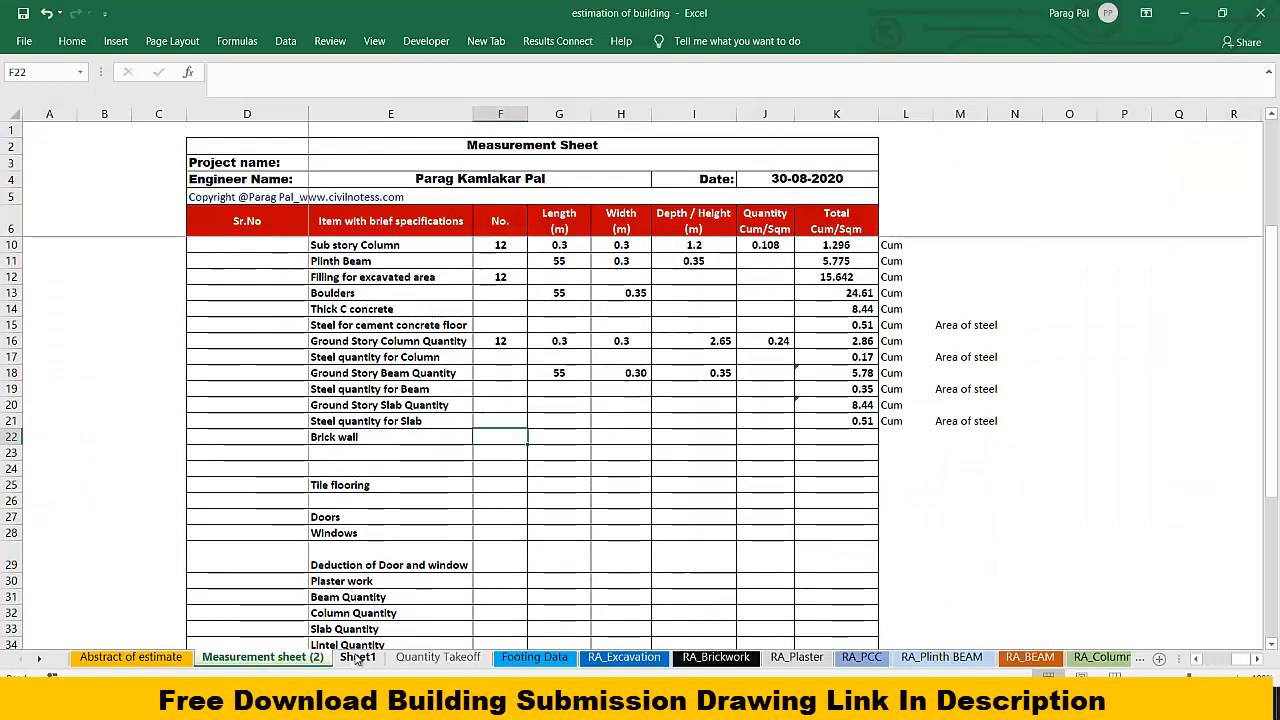
left_click(357, 657)
left_click(200, 289)
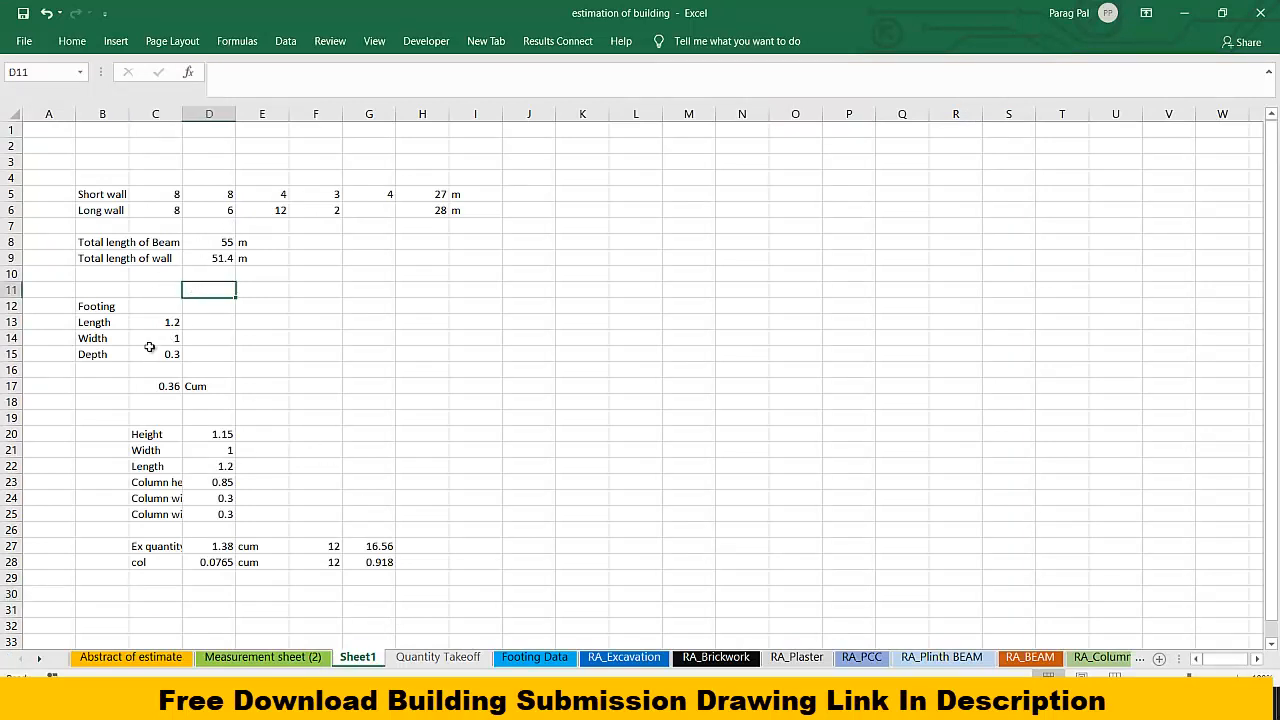
left_click(212, 261)
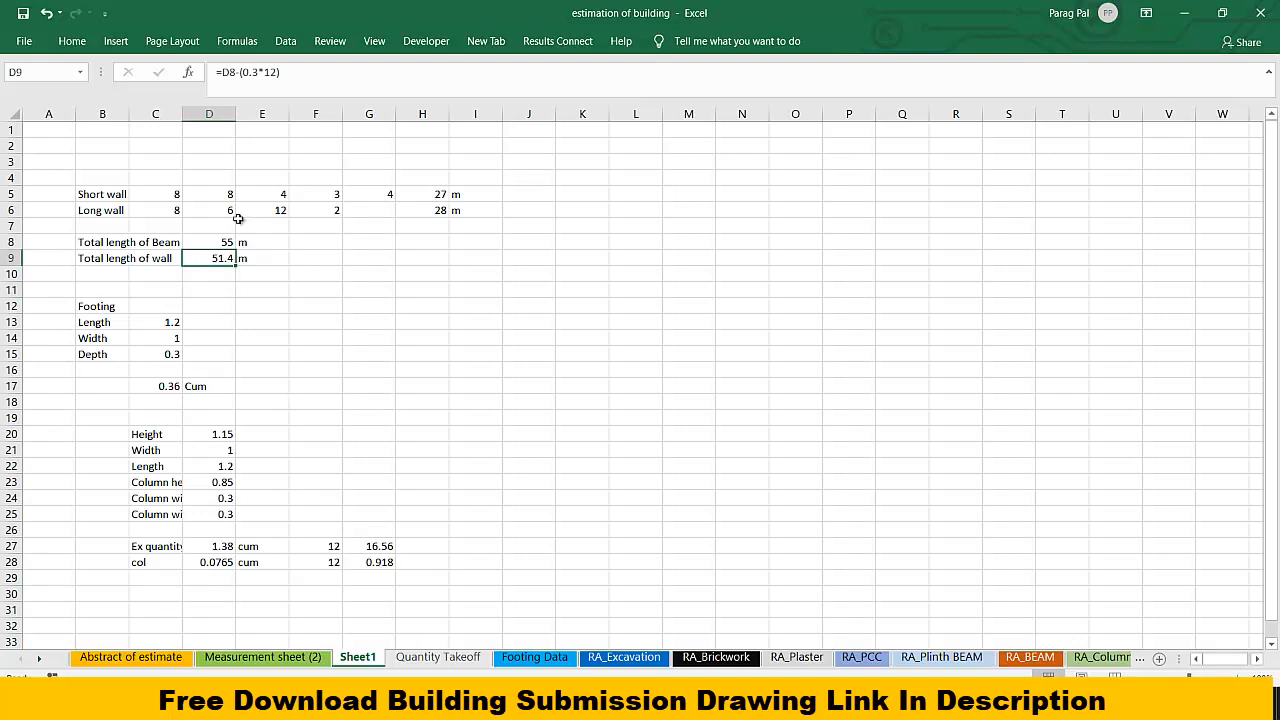
left_click(305, 89)
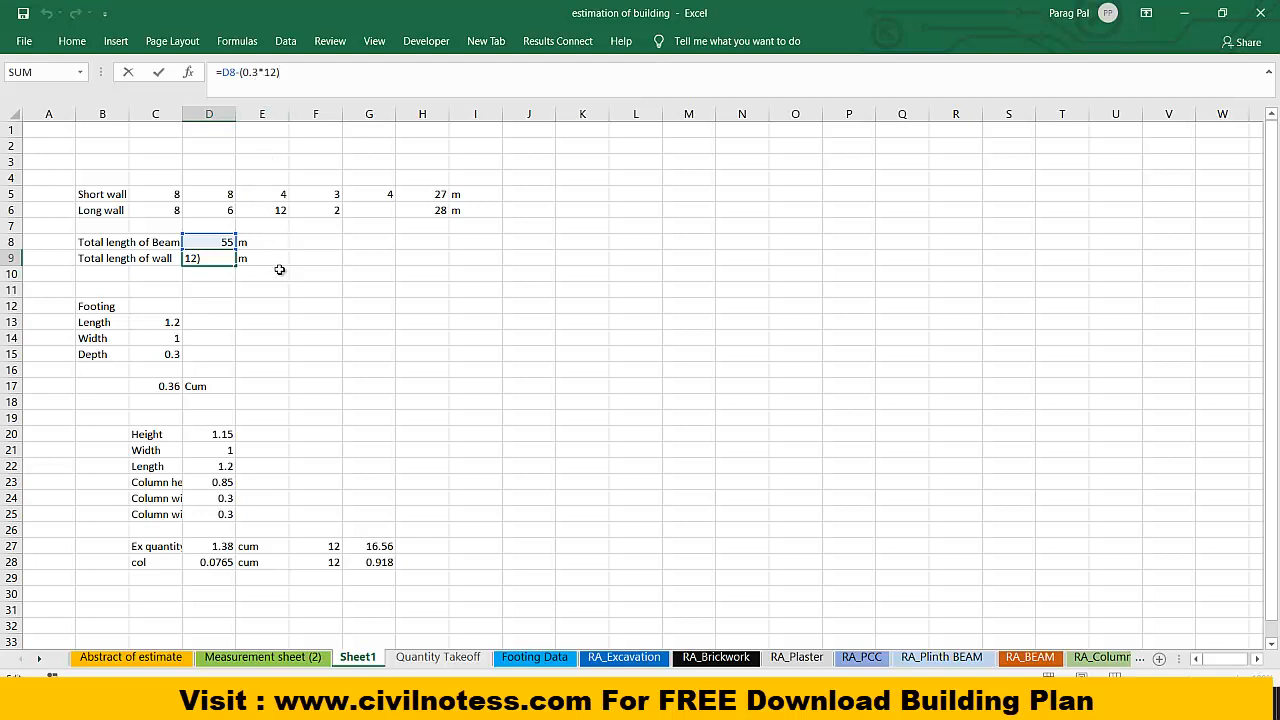
key("Return")
left_click(225, 255)
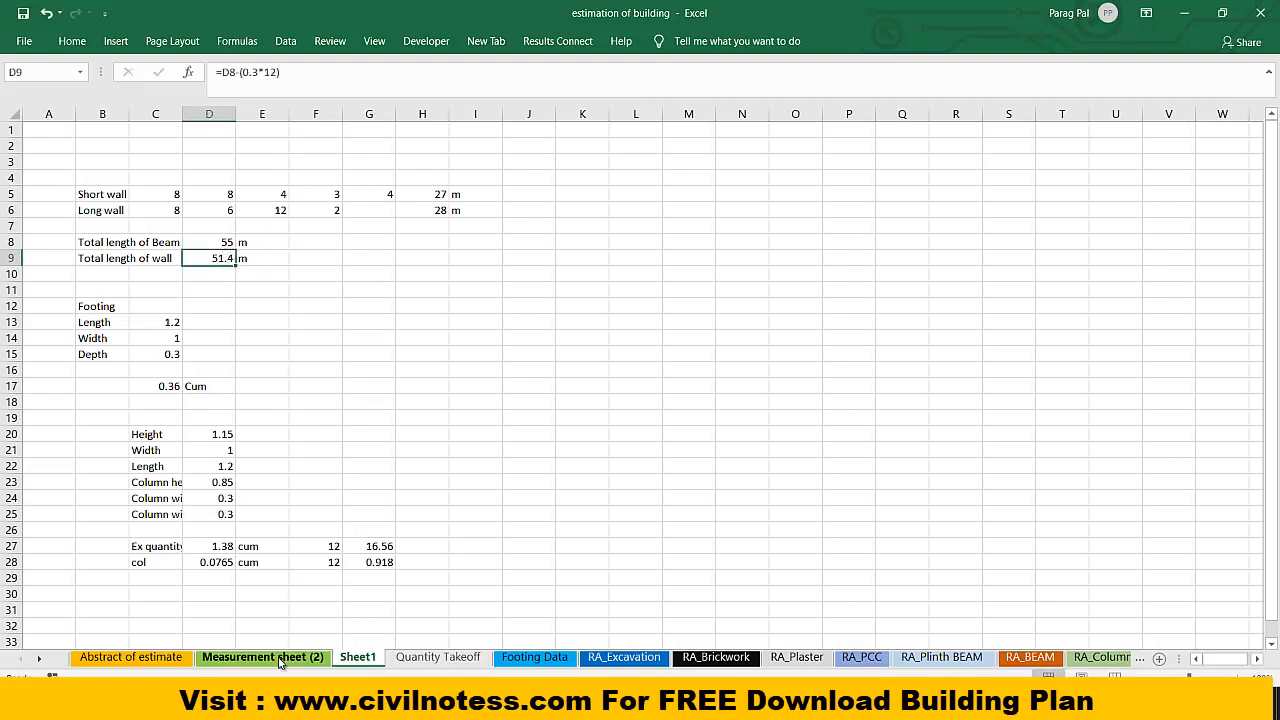
Step: Link F22 in the Brick wall row of Measurement sheet (2) to the total wall length in Sheet1 cell D9
key("ctrl+Page_Up")
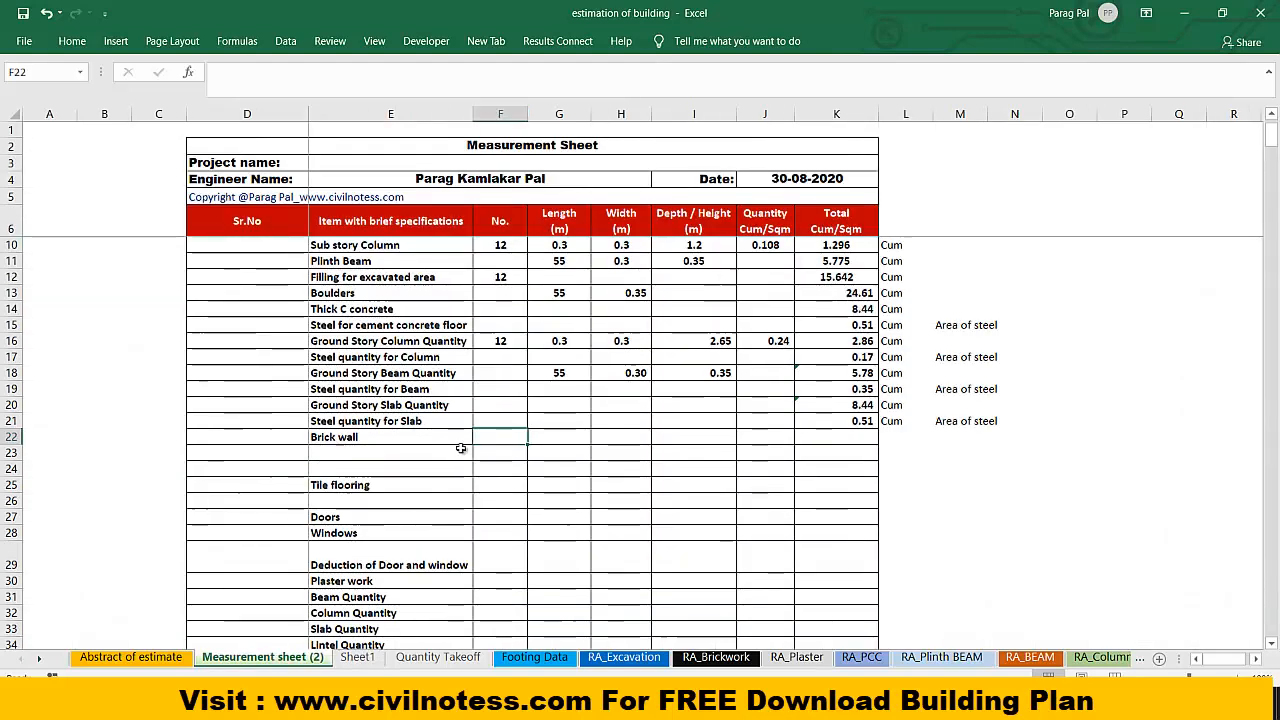
type("=")
left_click(357, 657)
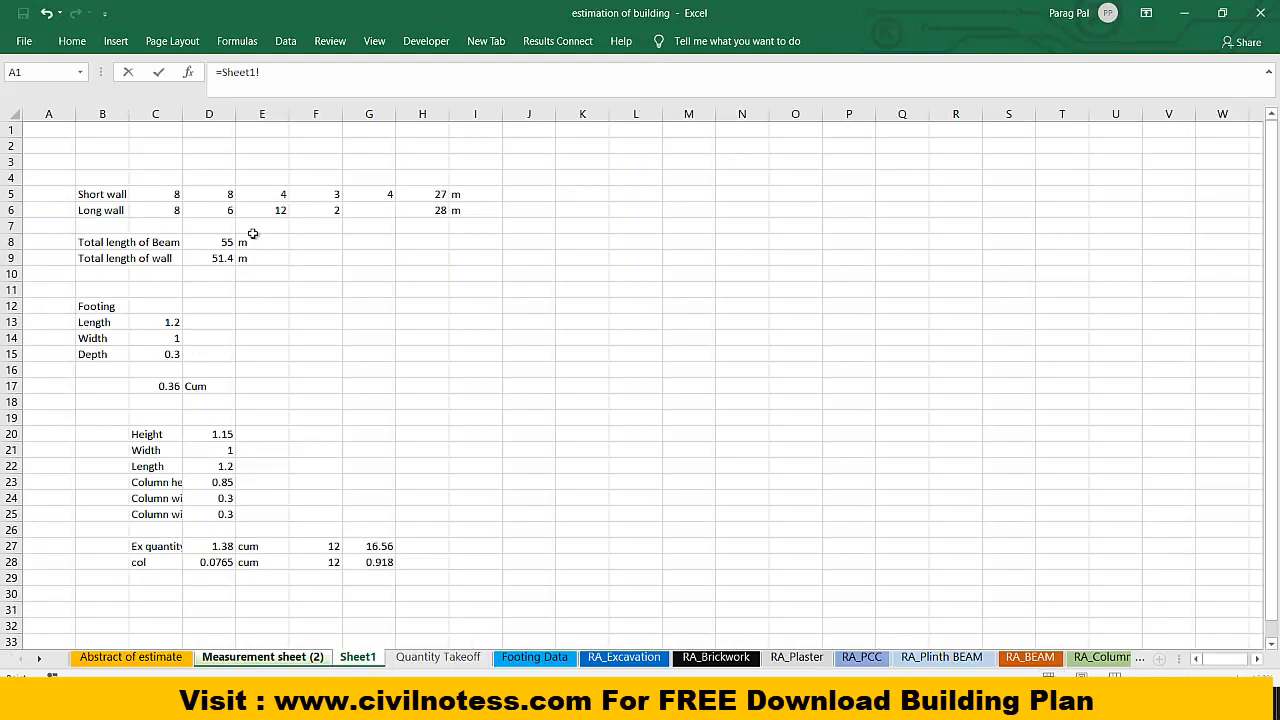
left_click(225, 258)
key("Return")
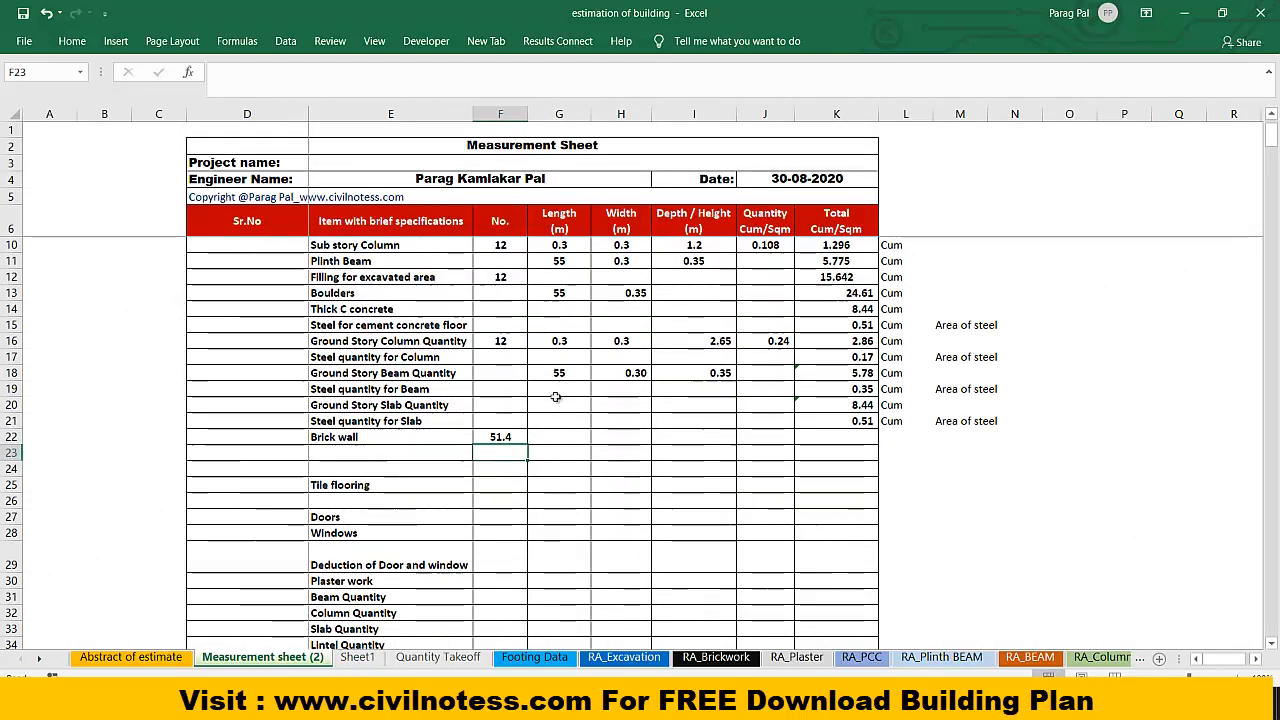
Step: Move the Brick wall's linked length from F22 to the Length cell G22 and select the Width cell H22
left_click(562, 436)
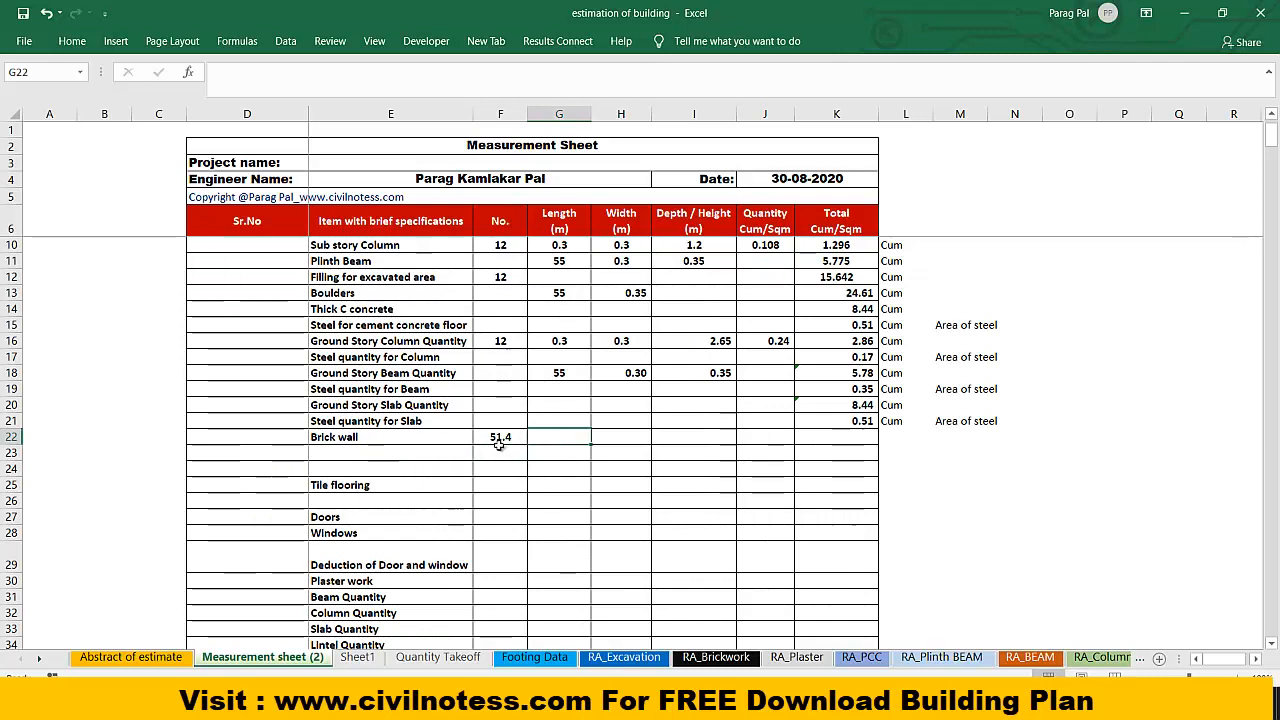
left_click(498, 438)
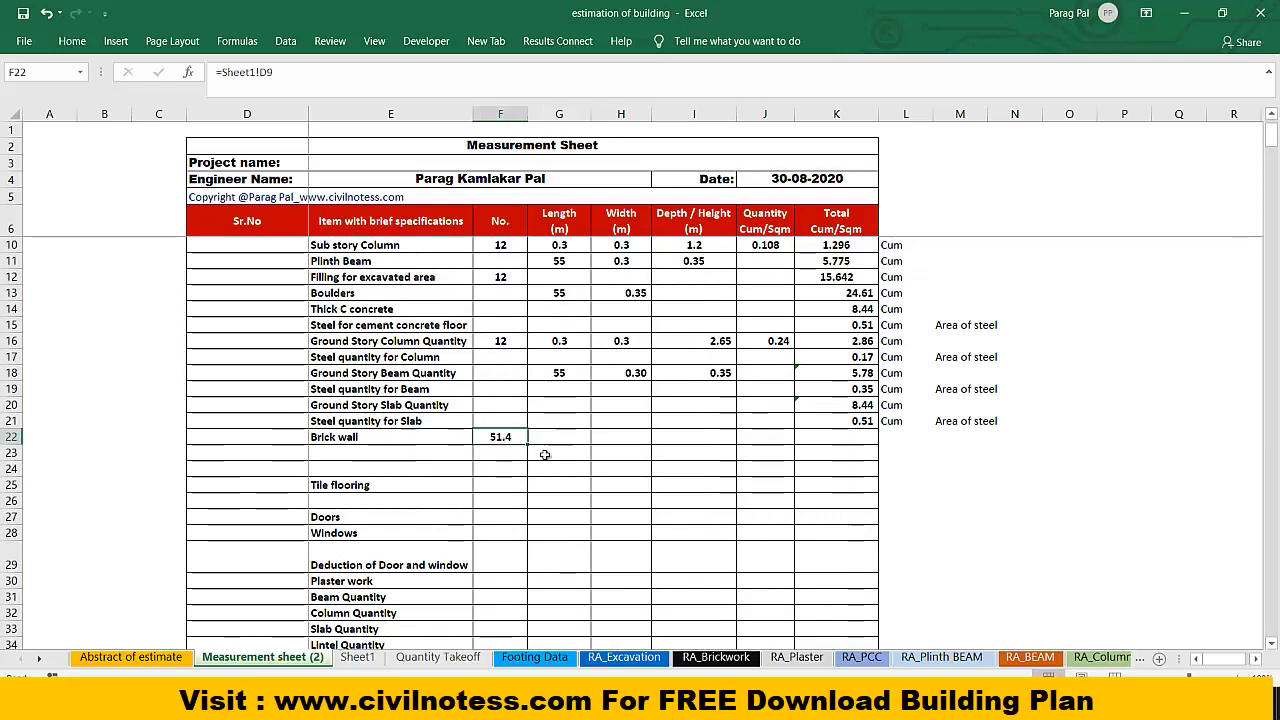
left_click_drag(497, 446, 550, 438)
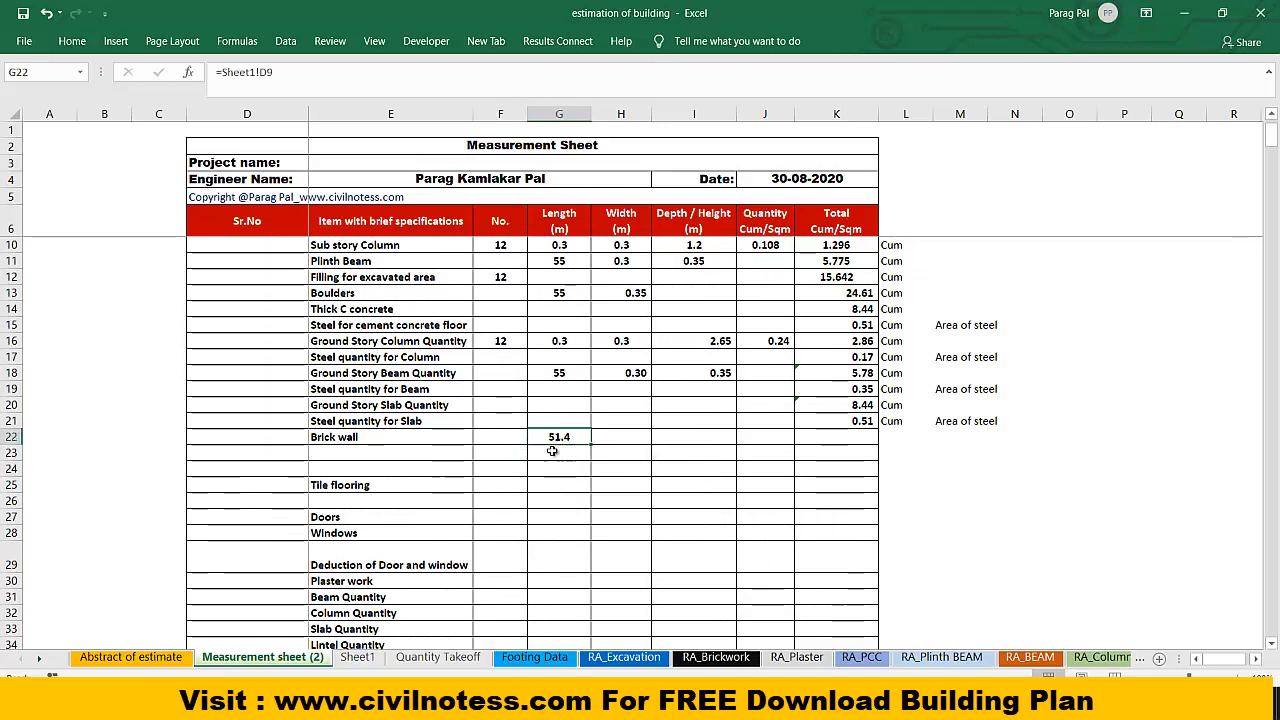
left_click(614, 437)
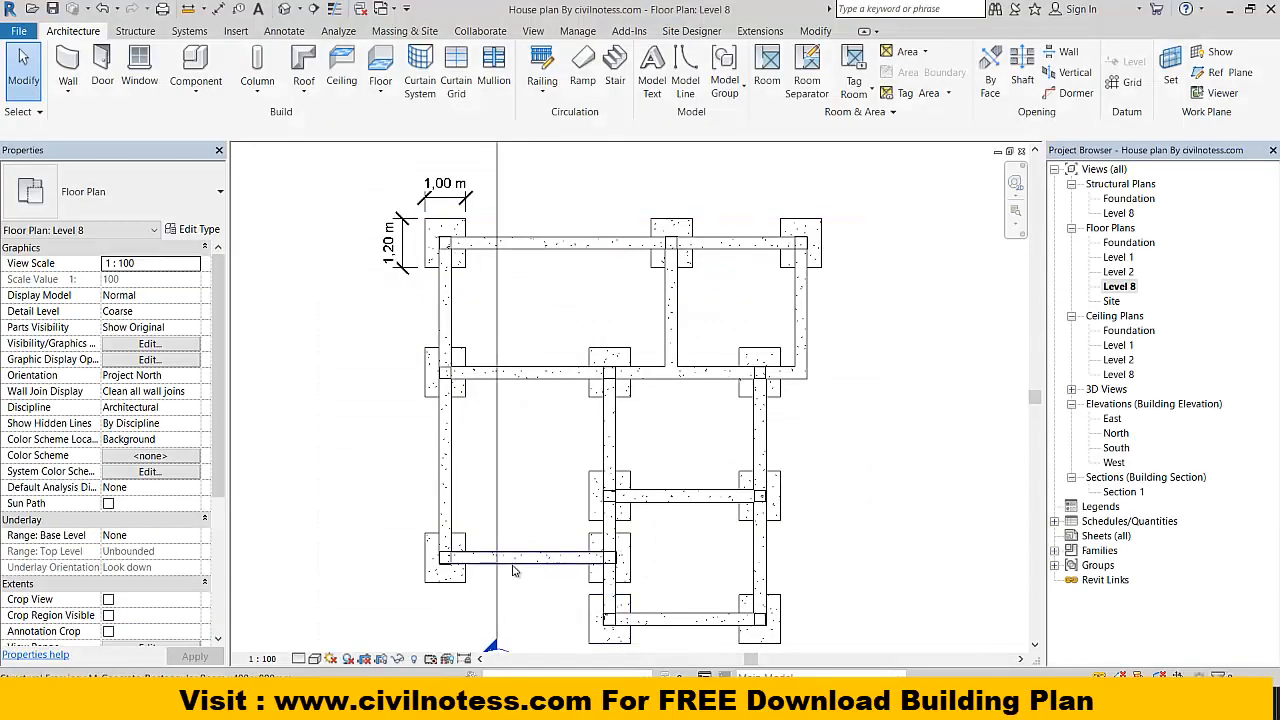
Step: Switch to Revit, open the Level 1 floor plan and measure the wall's thickness at its end beside the door opening
left_click(1108, 257)
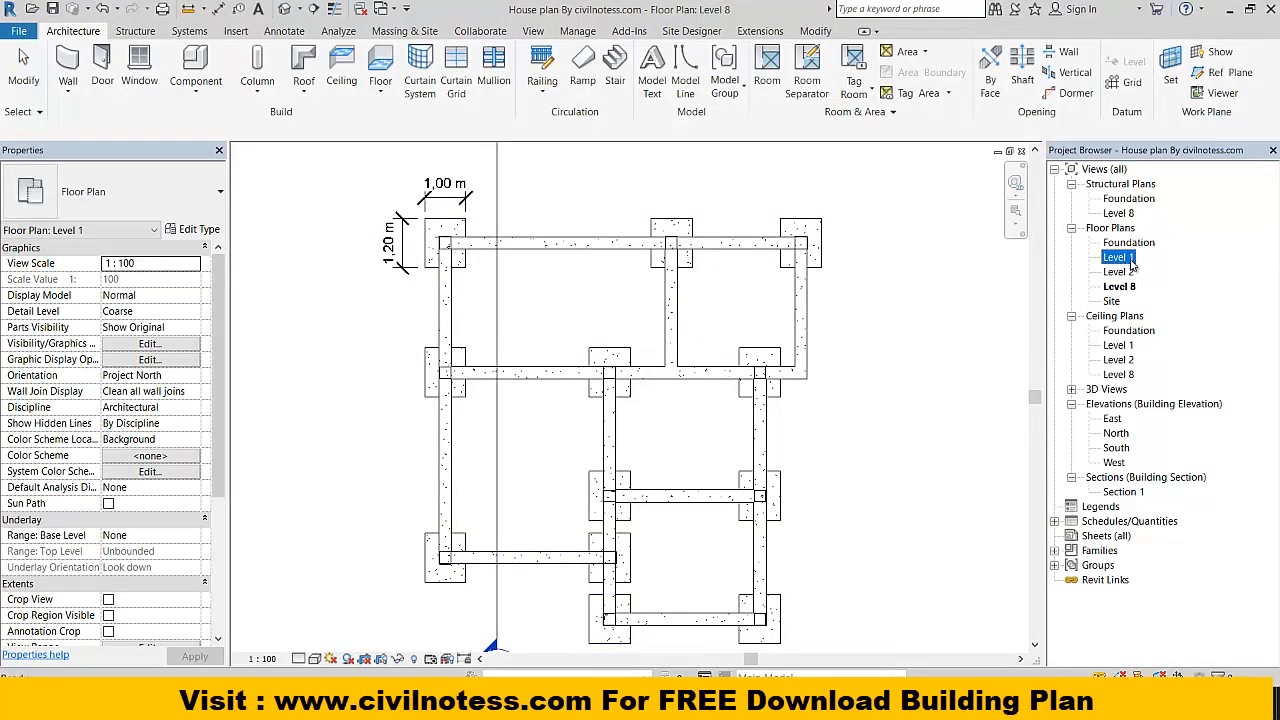
double_click(1130, 262)
scroll(673, 381, "down", 3)
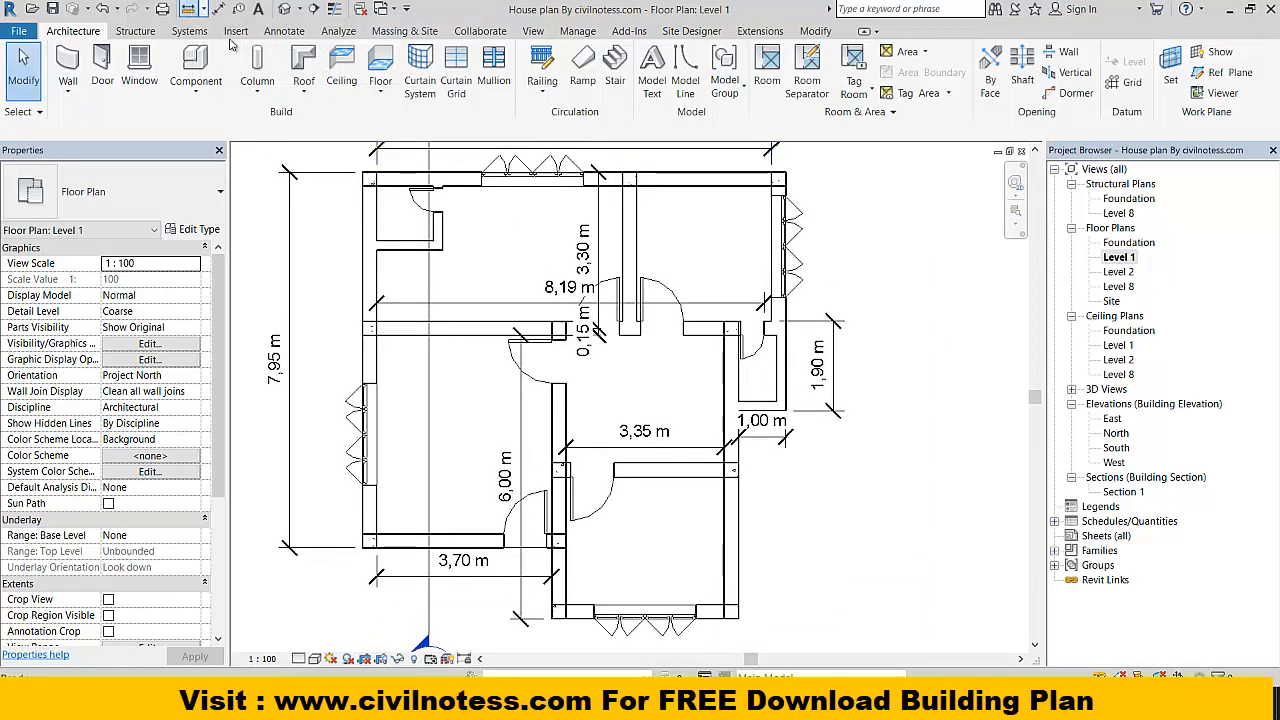
scroll(718, 348, "up", 4)
left_click(766, 332)
left_click_drag(657, 330, 545, 363)
scroll(550, 362, "up", 3)
left_click(540, 375)
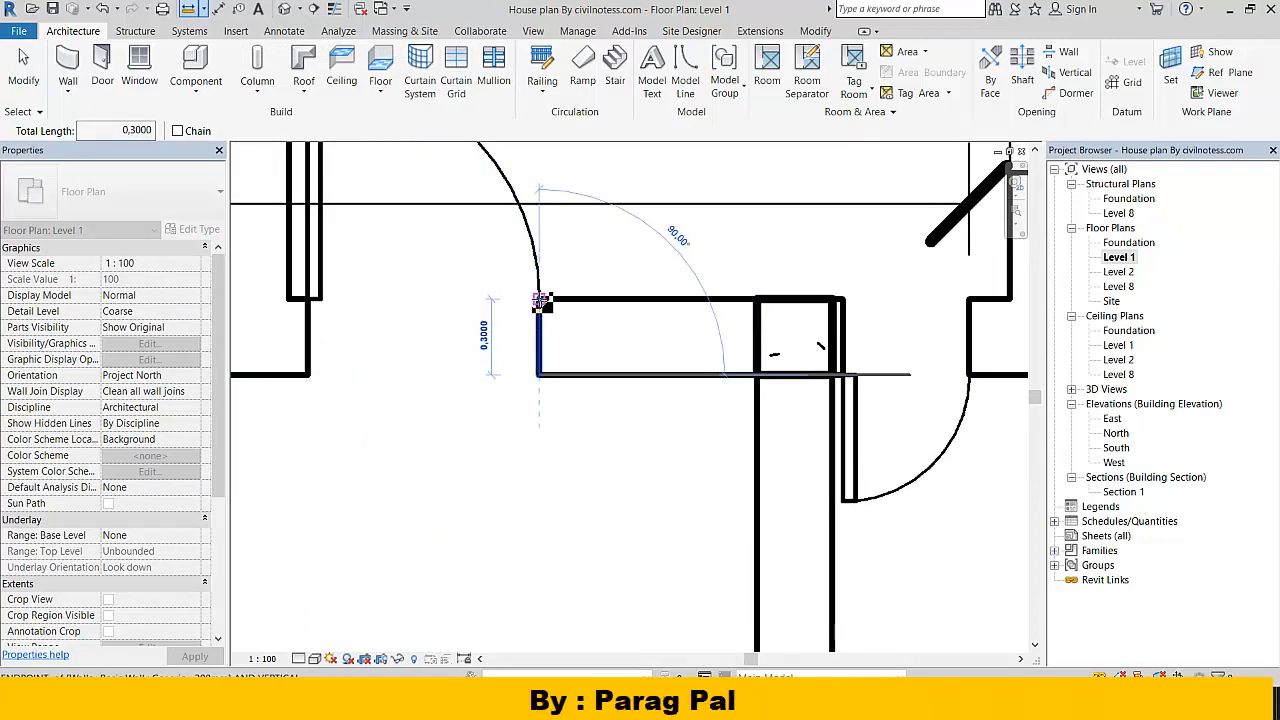
left_click(540, 301)
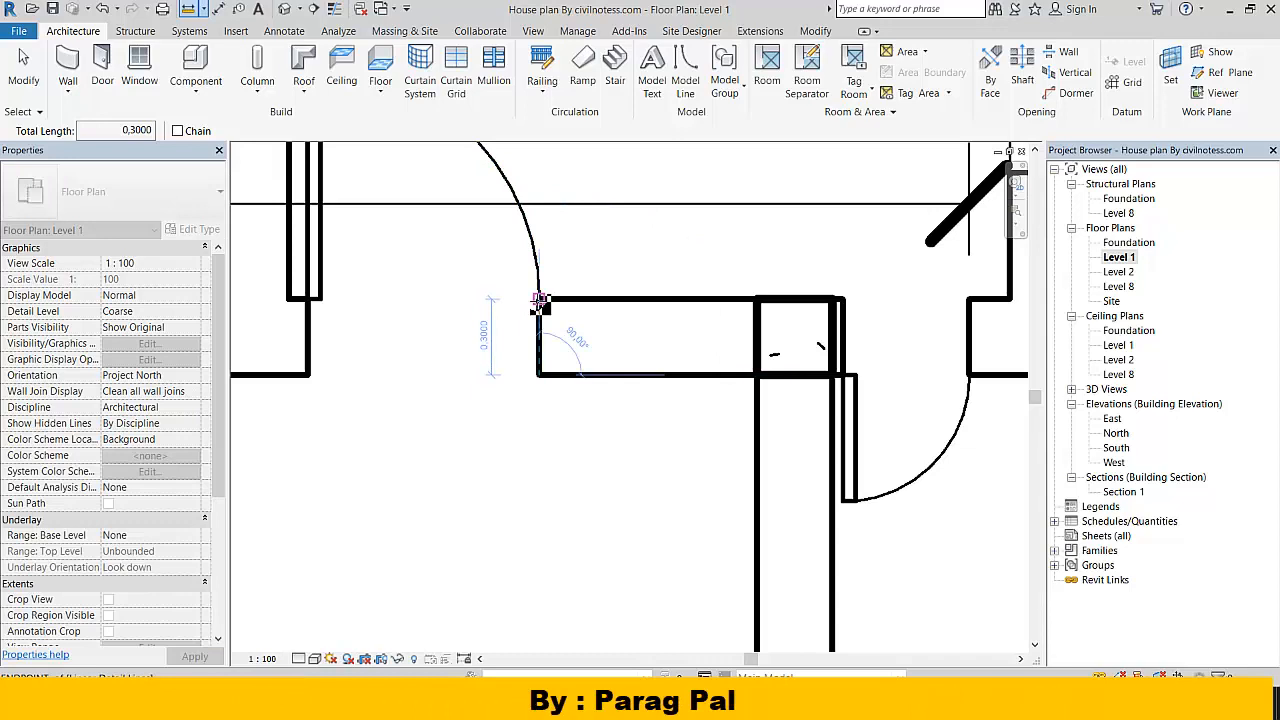
left_click(541, 453)
scroll(541, 453, "down", 3)
left_click_drag(561, 508, 598, 237)
key("Escape")
key("Escape")
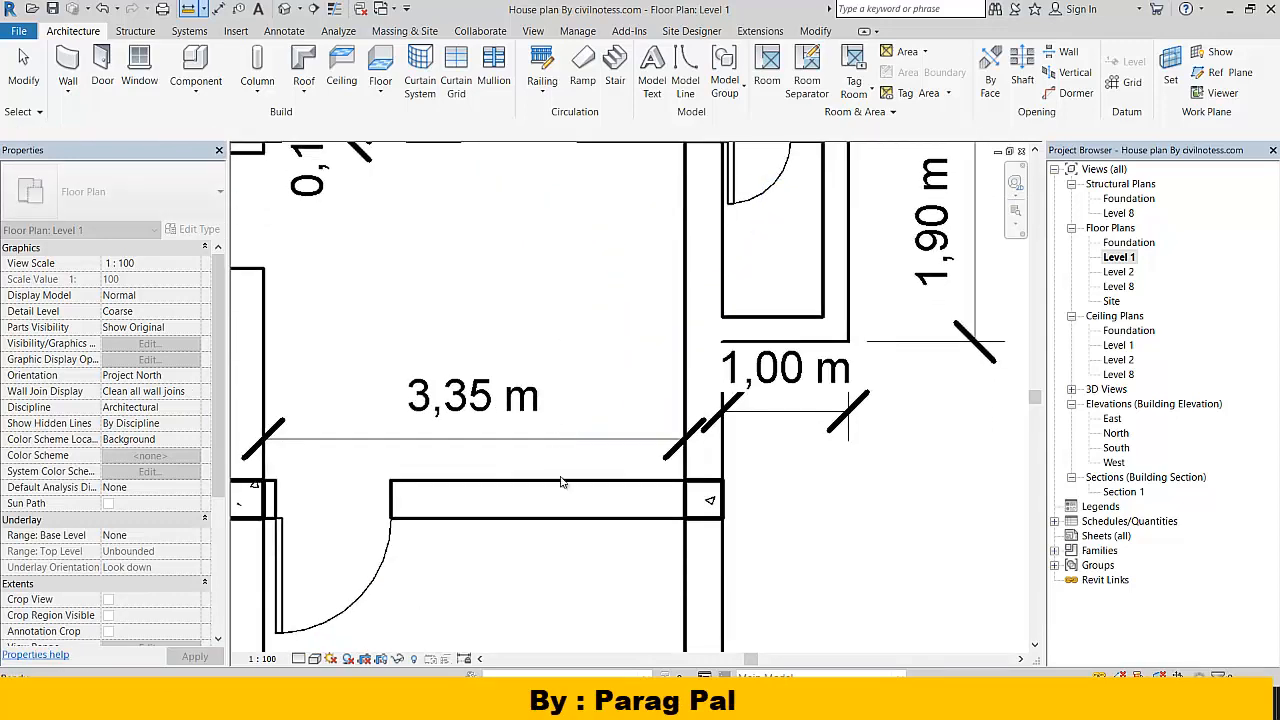
Step: Try to measure the thickness of the outer wall of the room below the 3,35 m dimension
left_click_drag(577, 500, 555, 216)
scroll(603, 432, "down", 2)
scroll(613, 385, "up", 3)
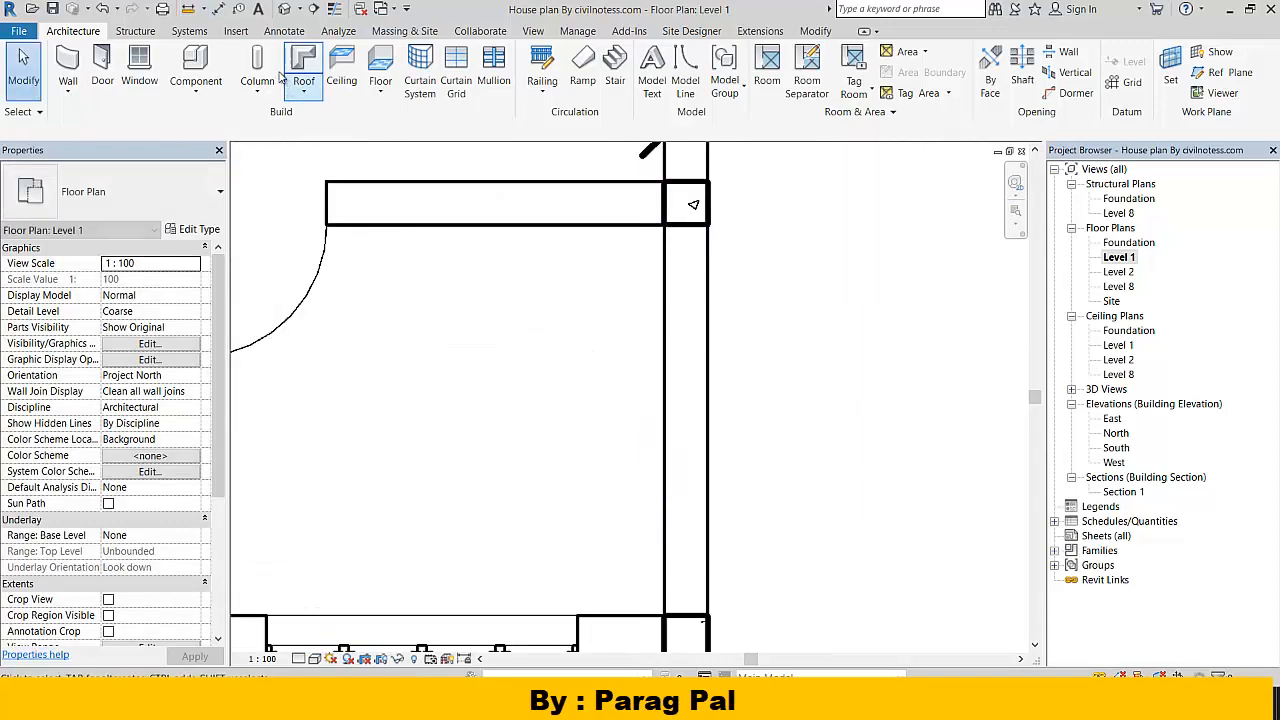
left_click(194, 10)
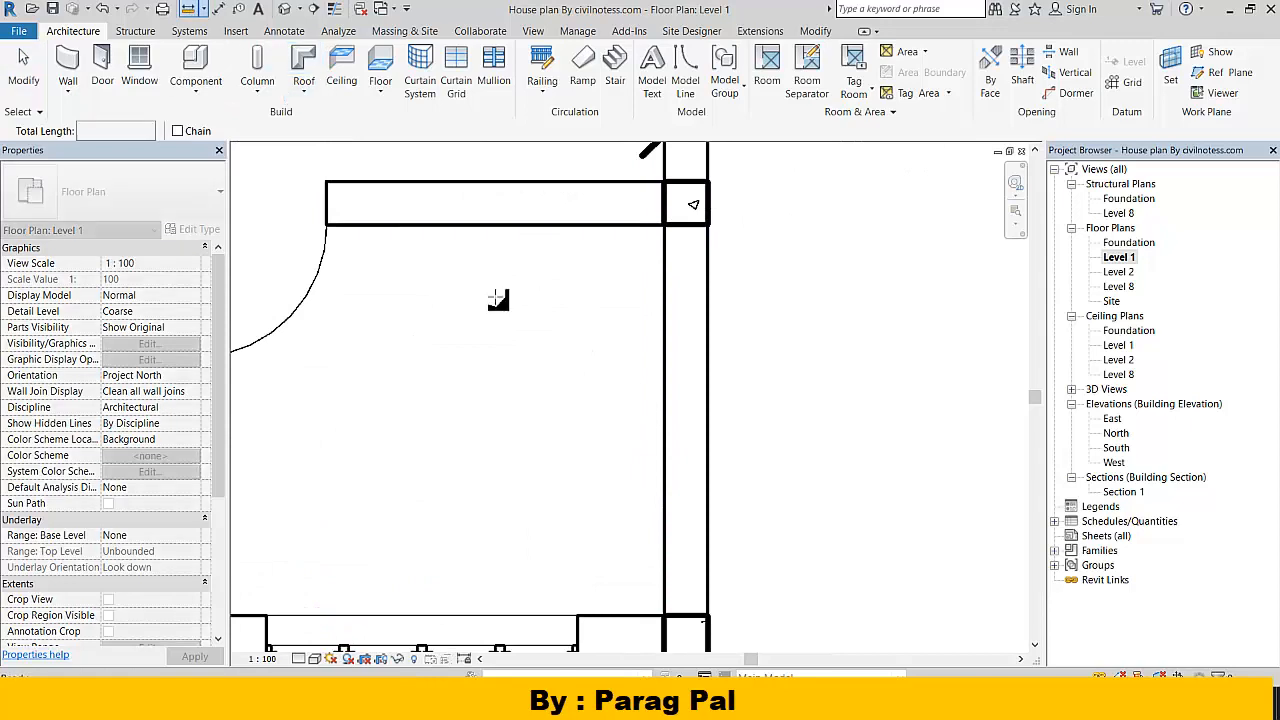
left_click(665, 370)
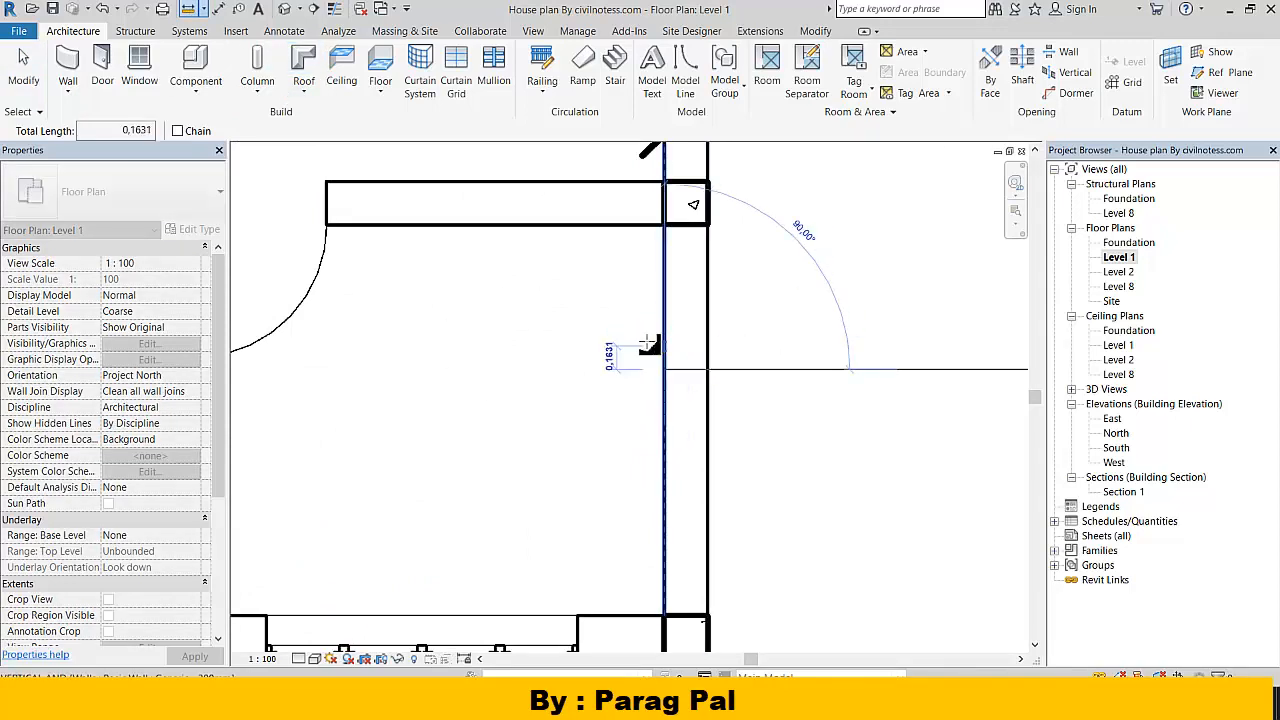
key("Escape")
key("Escape")
Step: Measure the thickness of the lower partition wall of the small corner room in the plan's upper left
scroll(560, 395, "down", 3)
left_click_drag(511, 426, 857, 498)
scroll(649, 425, "down", 1)
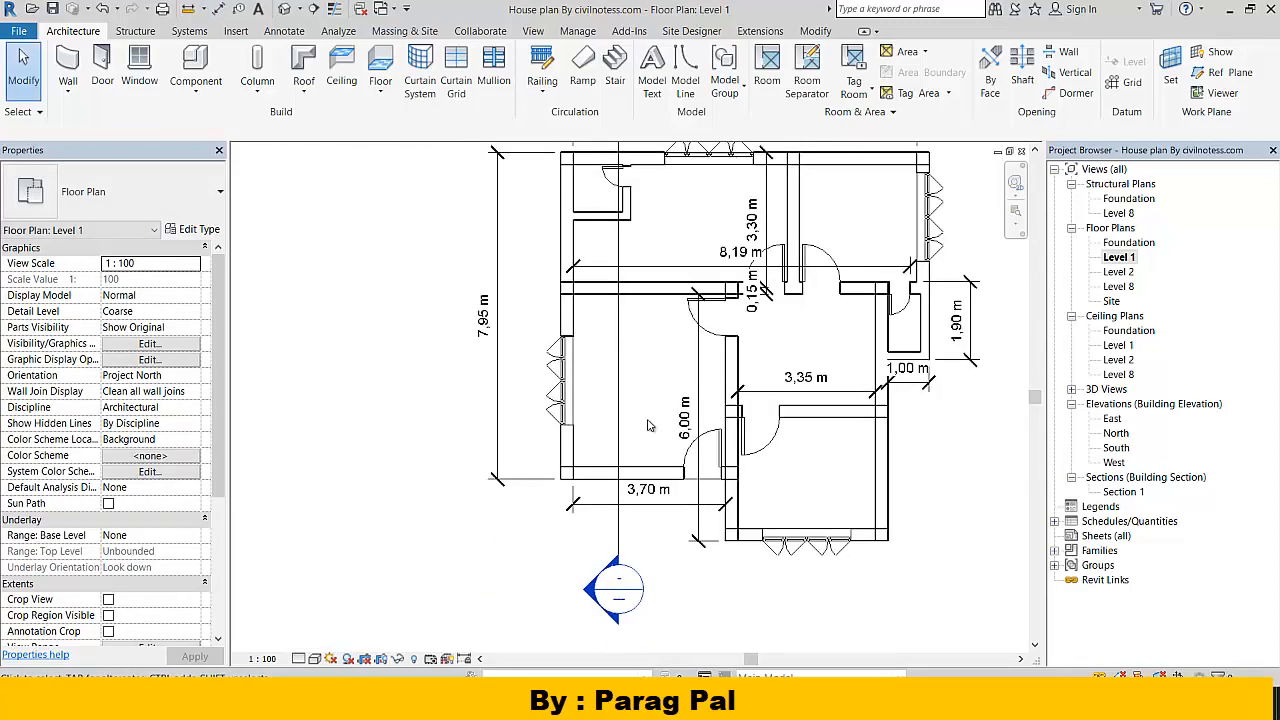
left_click_drag(635, 383, 518, 435)
scroll(520, 297, "up", 2)
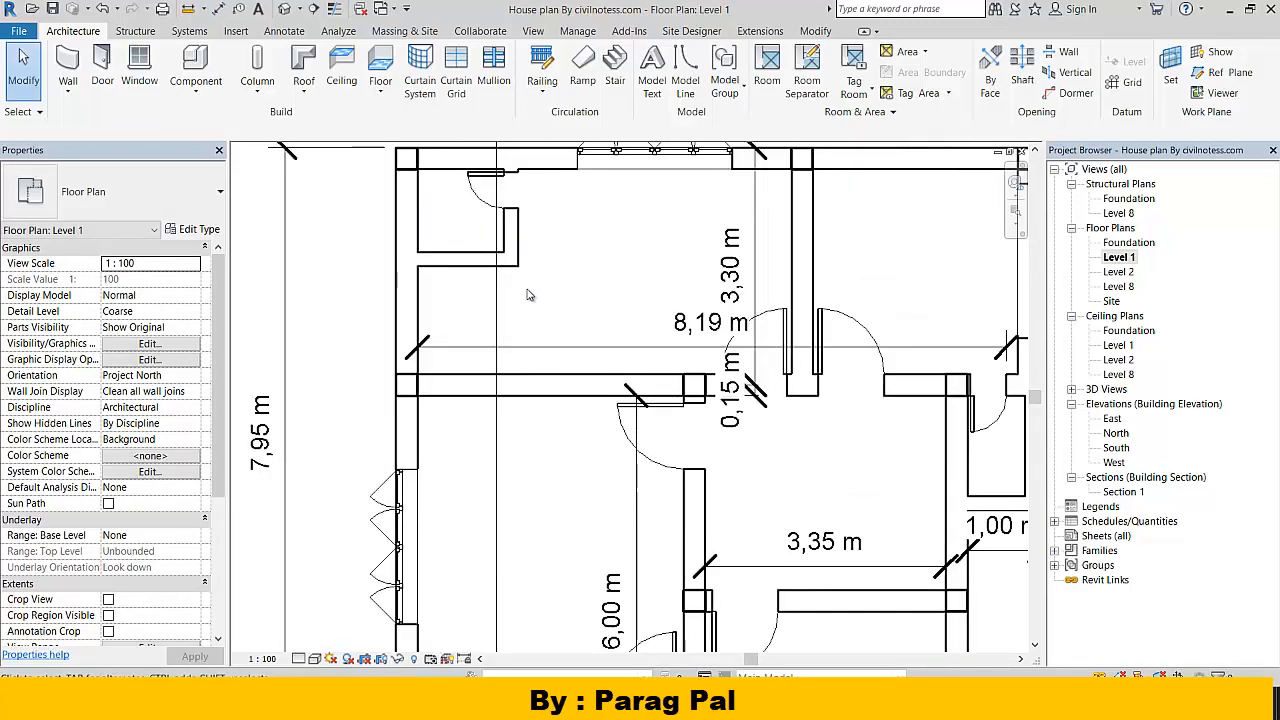
scroll(475, 226, "up", 4)
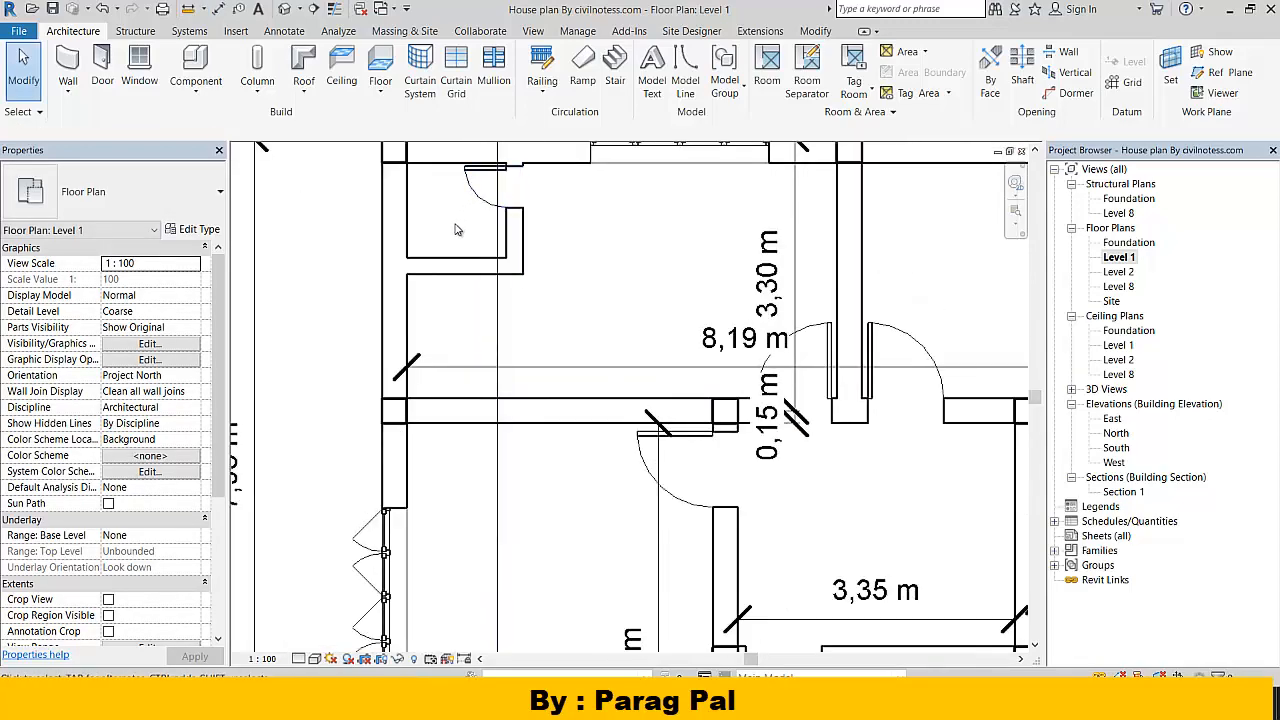
left_click(188, 9)
left_click(386, 304)
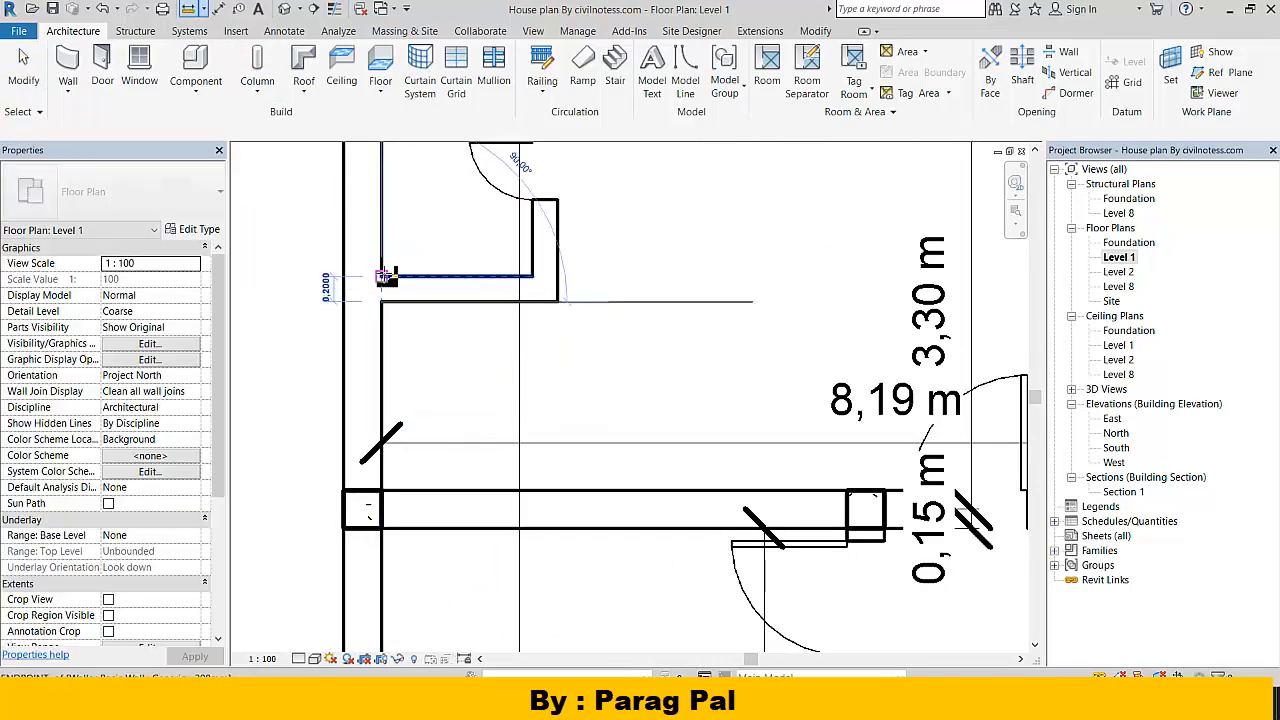
key("Escape")
key("Escape")
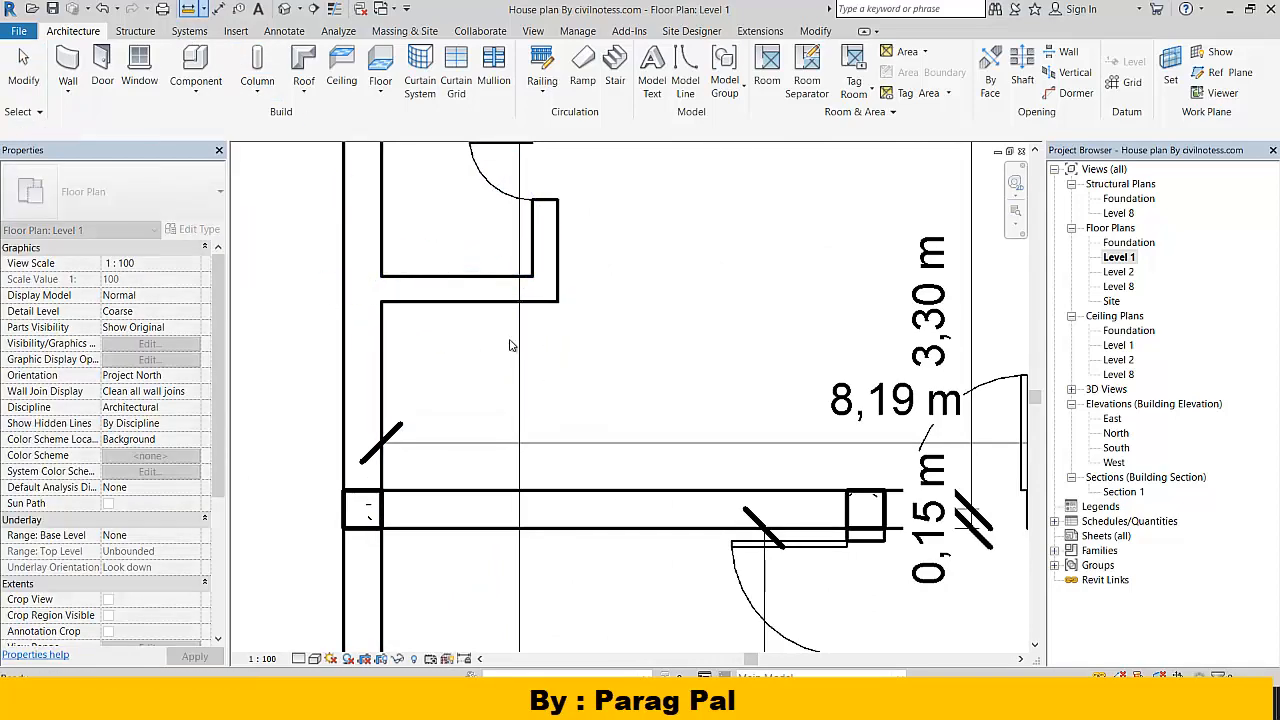
Step: Examine the main walls and the thinner partitions of both small rooms across the whole Level 1 floor plan
scroll(516, 360, "down", 4)
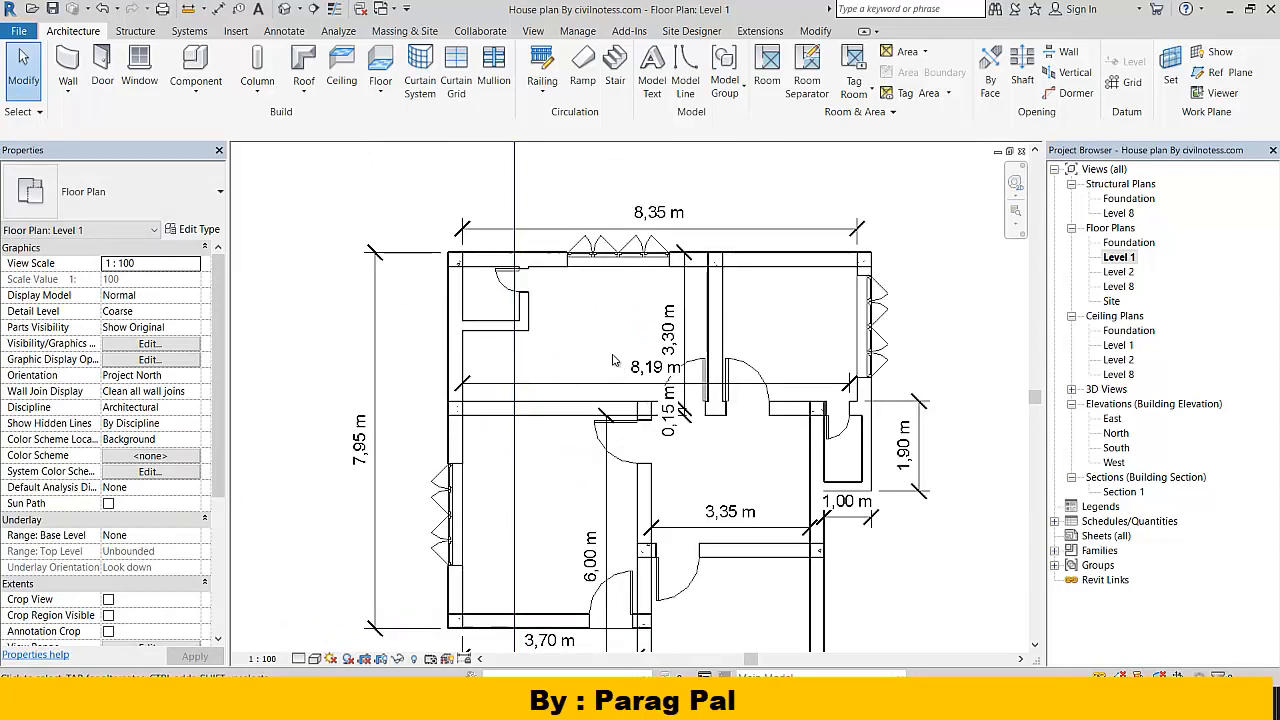
left_click_drag(614, 360, 546, 283)
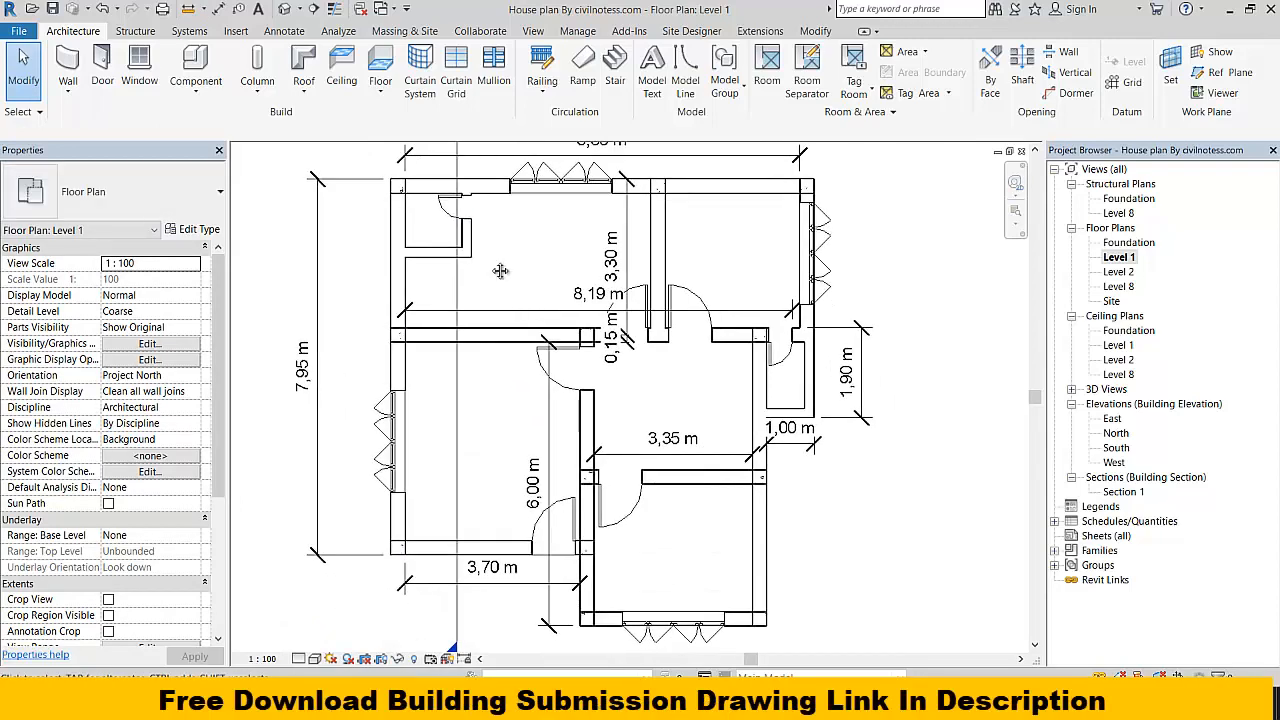
scroll(500, 270, "down", 2)
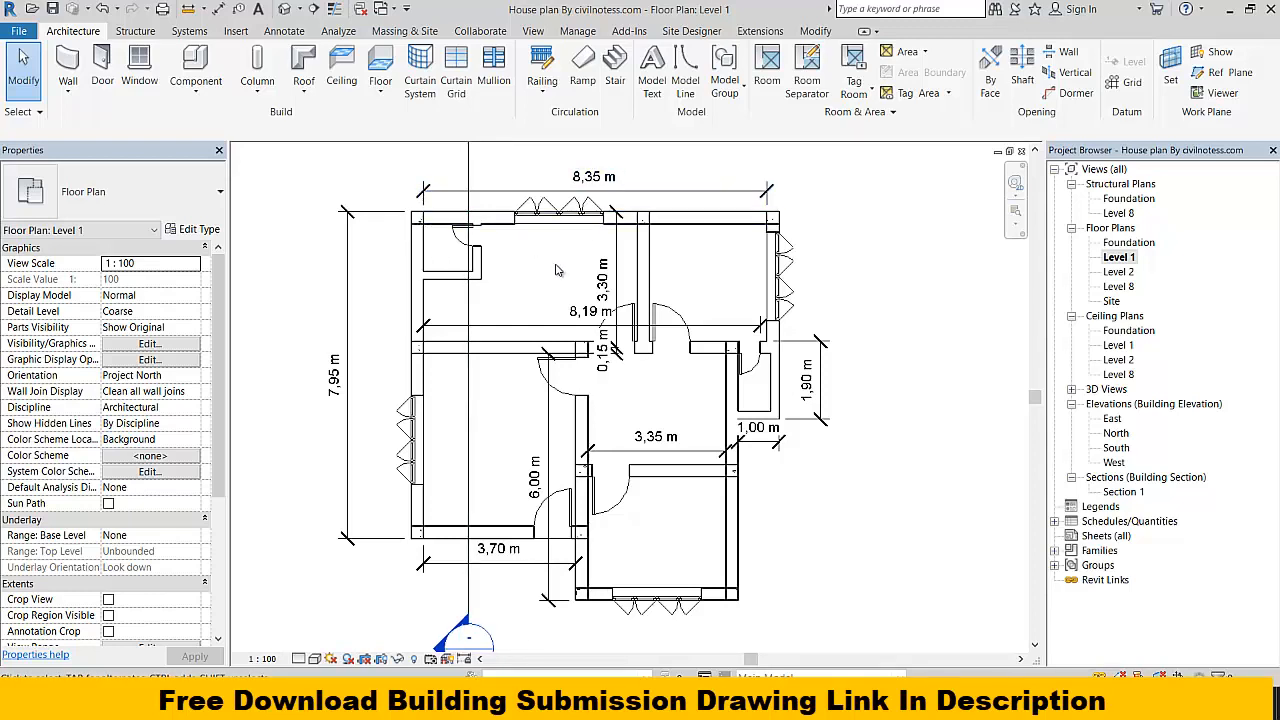
scroll(557, 270, "up", 1)
scroll(545, 297, "up", 1)
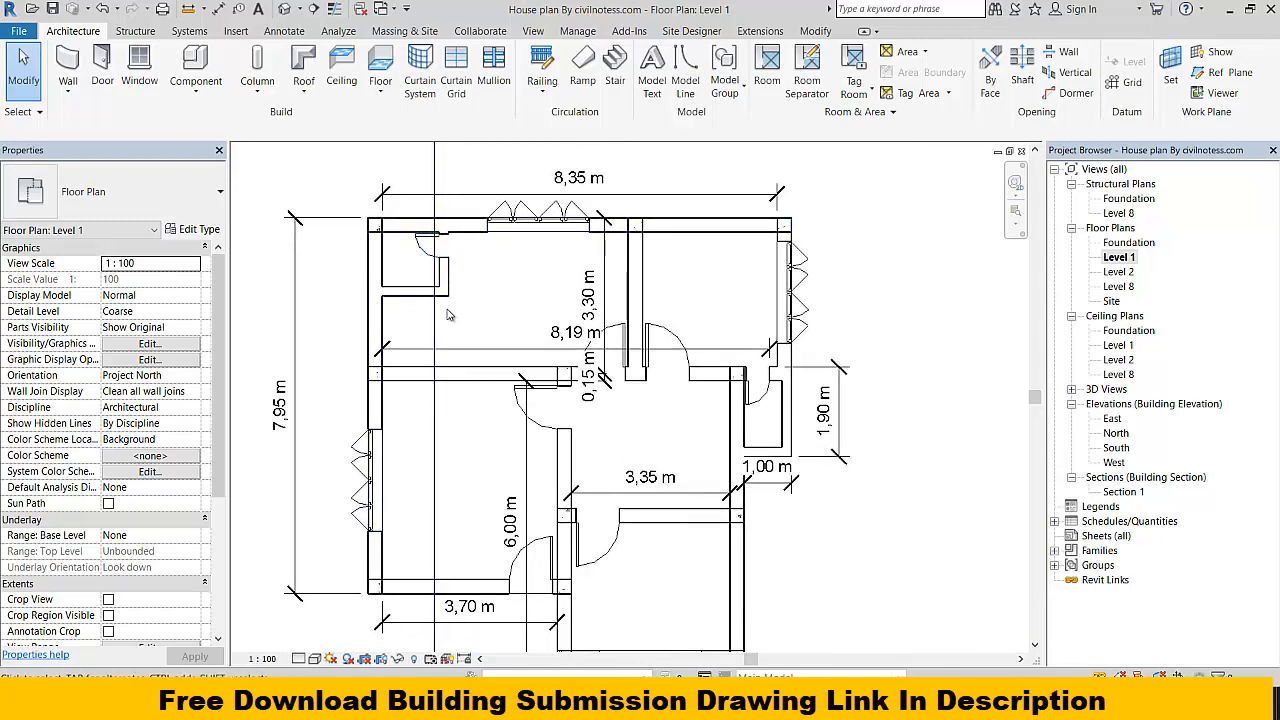
scroll(508, 345, "down", 1)
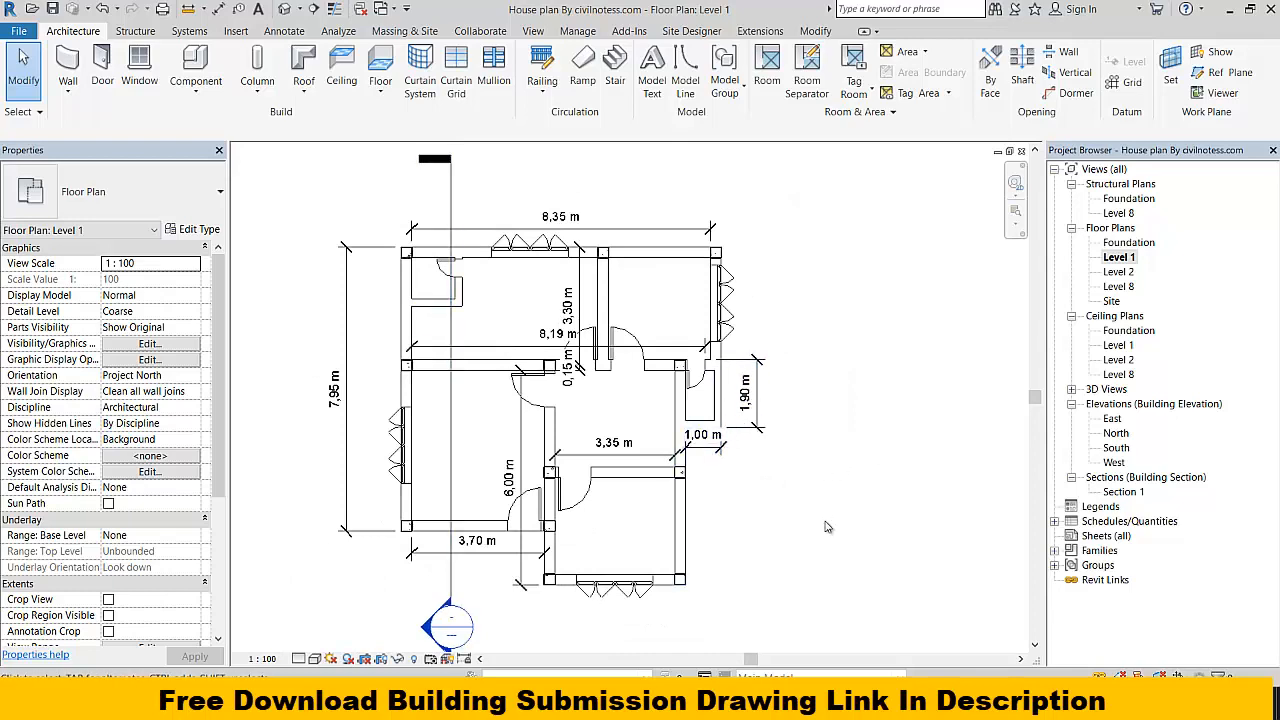
left_click_drag(794, 536, 776, 495)
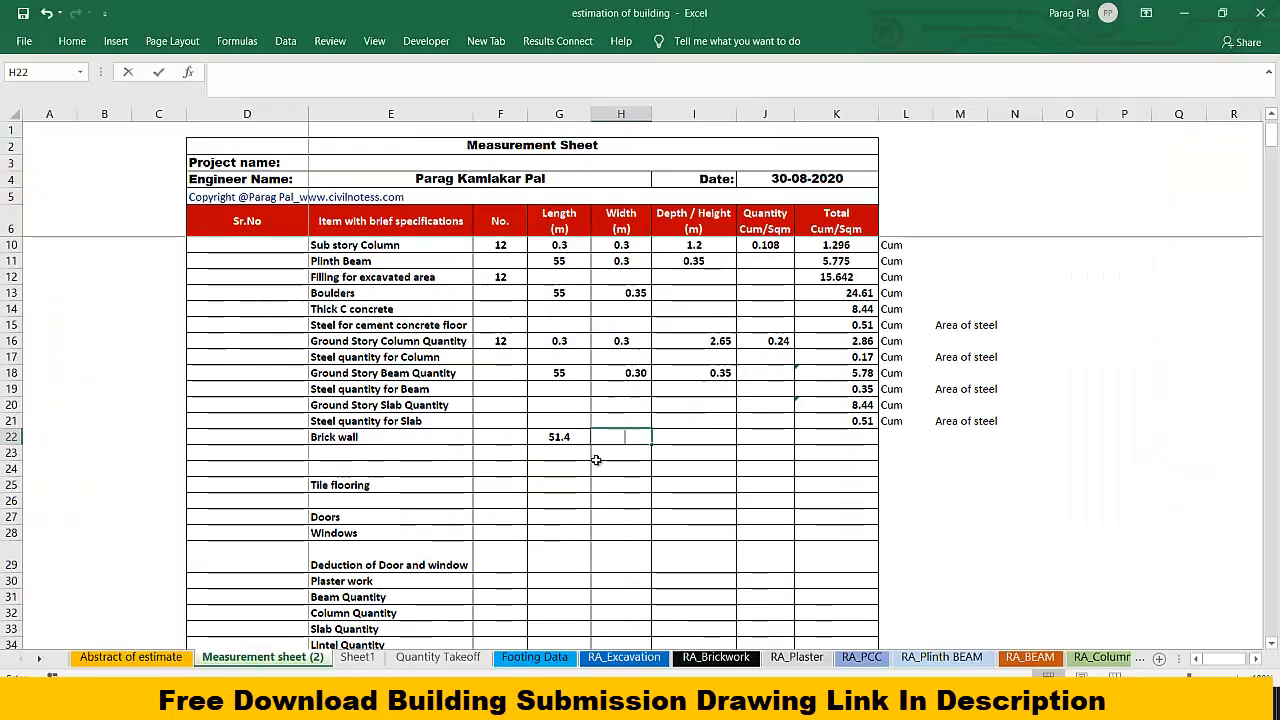
Step: Set the brick wall's width to 0.3, then switch to Revit and measure the wall height in Section 1 from Level 1 to the beam's underside
key("Tab")
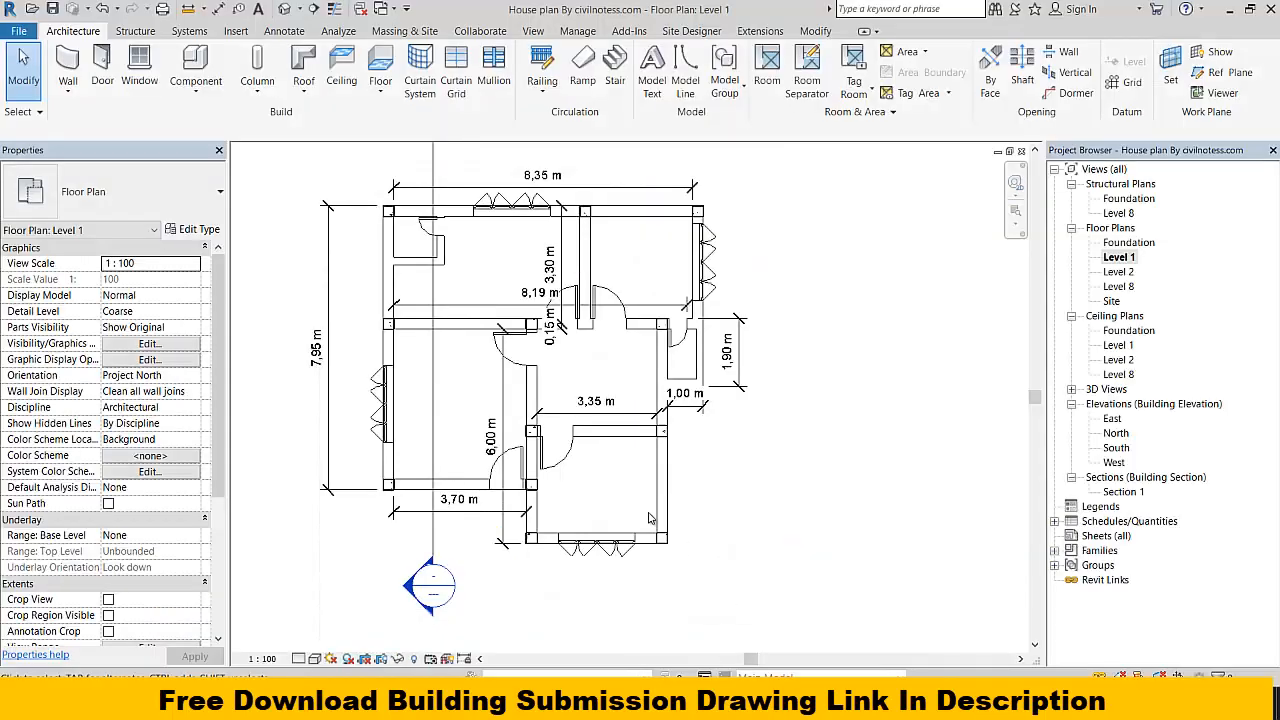
scroll(540, 420, "down", 1)
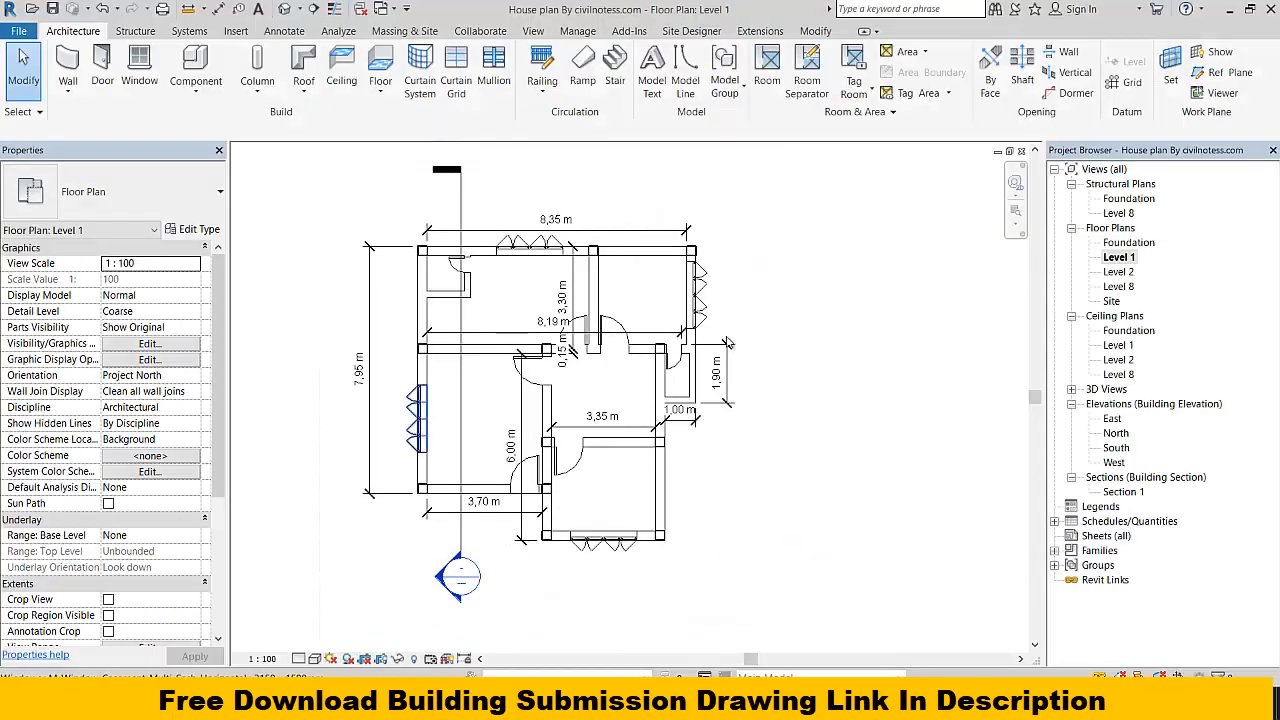
double_click(1122, 492)
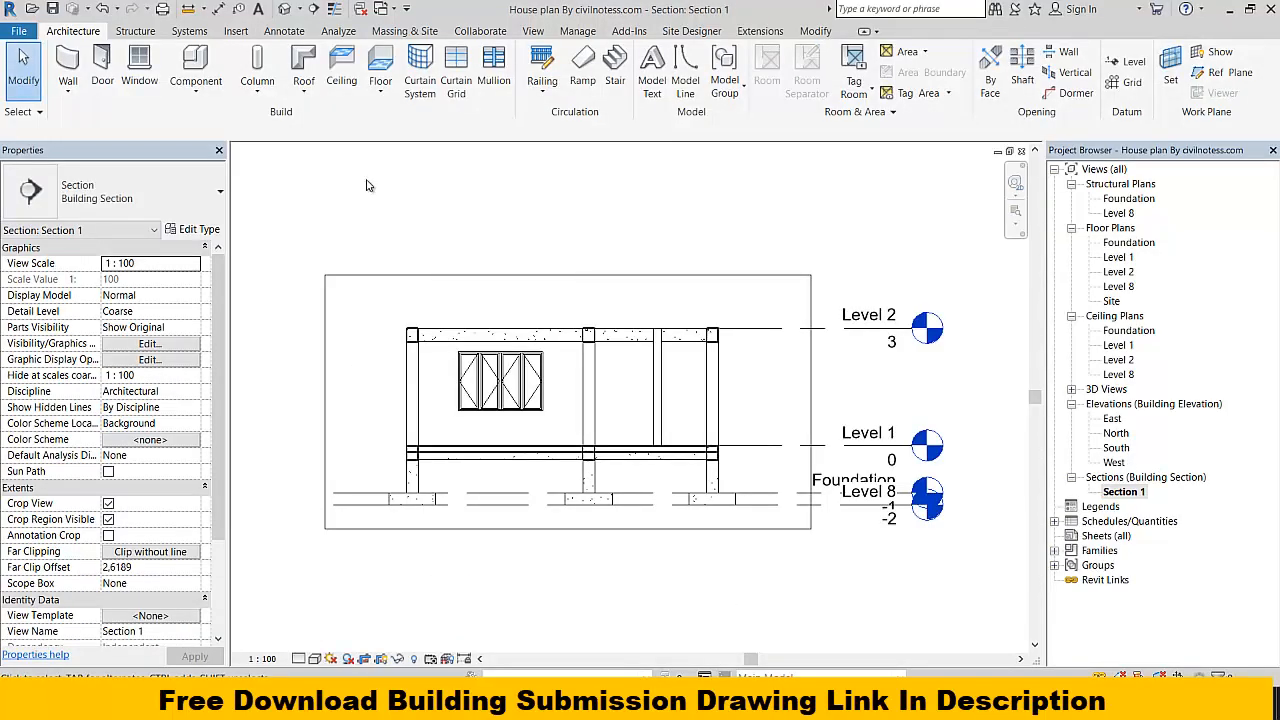
scroll(748, 349, "up", 5)
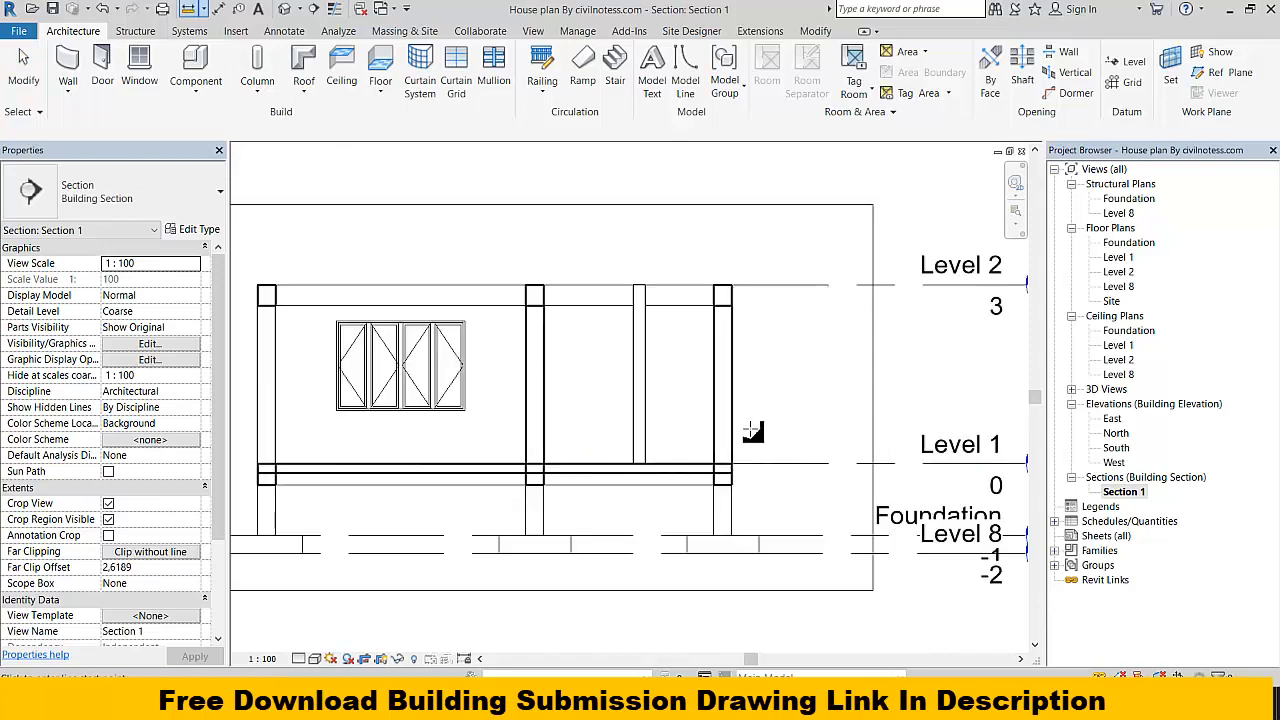
left_click(657, 508)
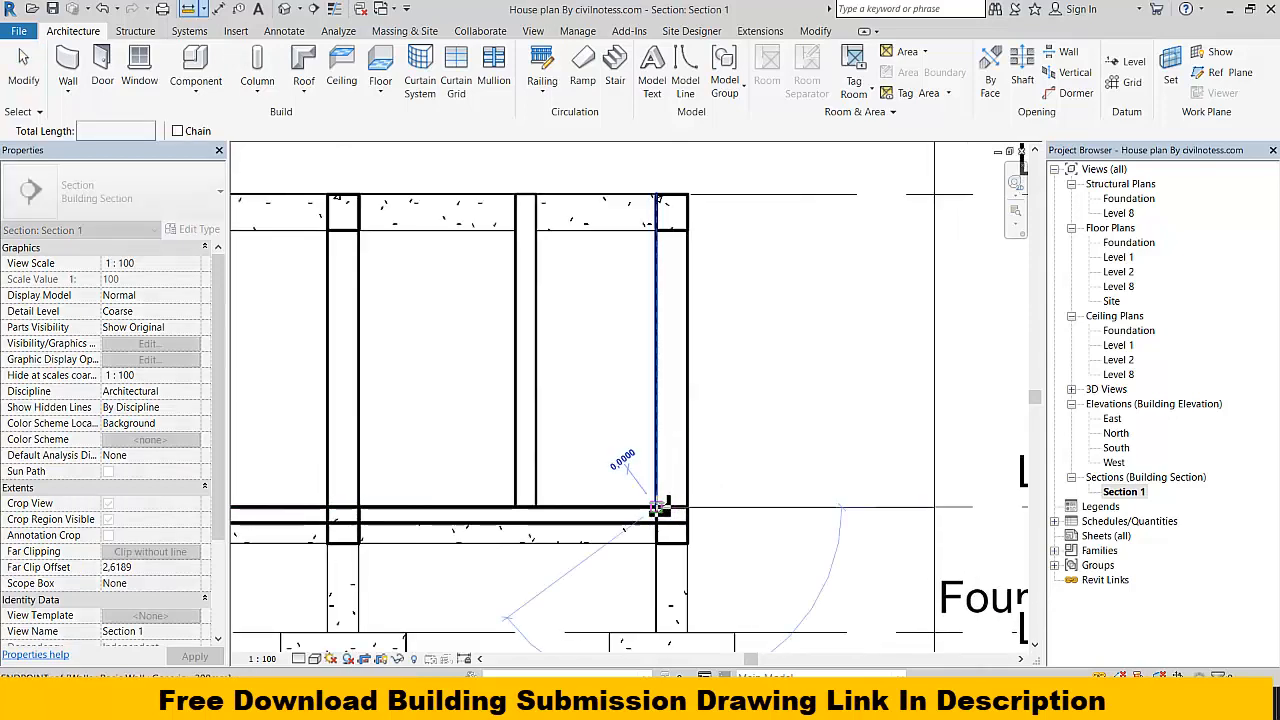
left_click(657, 232)
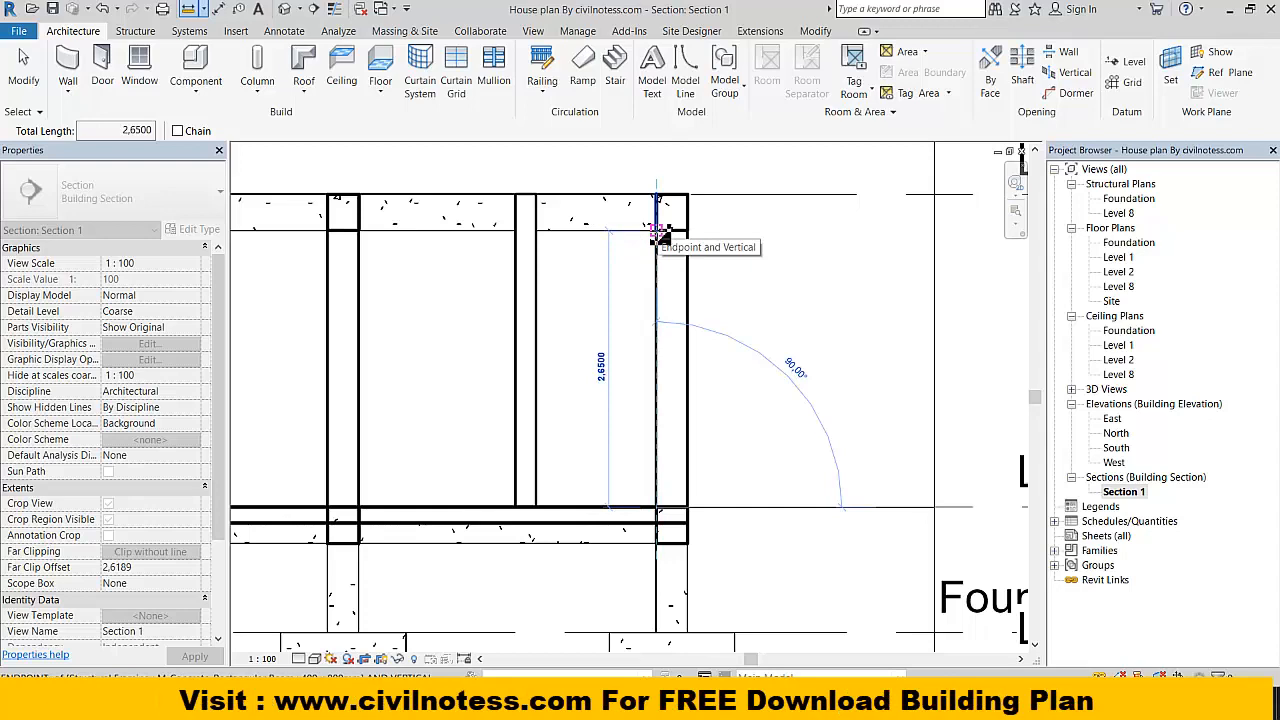
Step: Switch back to the Excel measurement sheet and enter 2.65 as the brick wall's depth/height in I22
left_click(1227, 12)
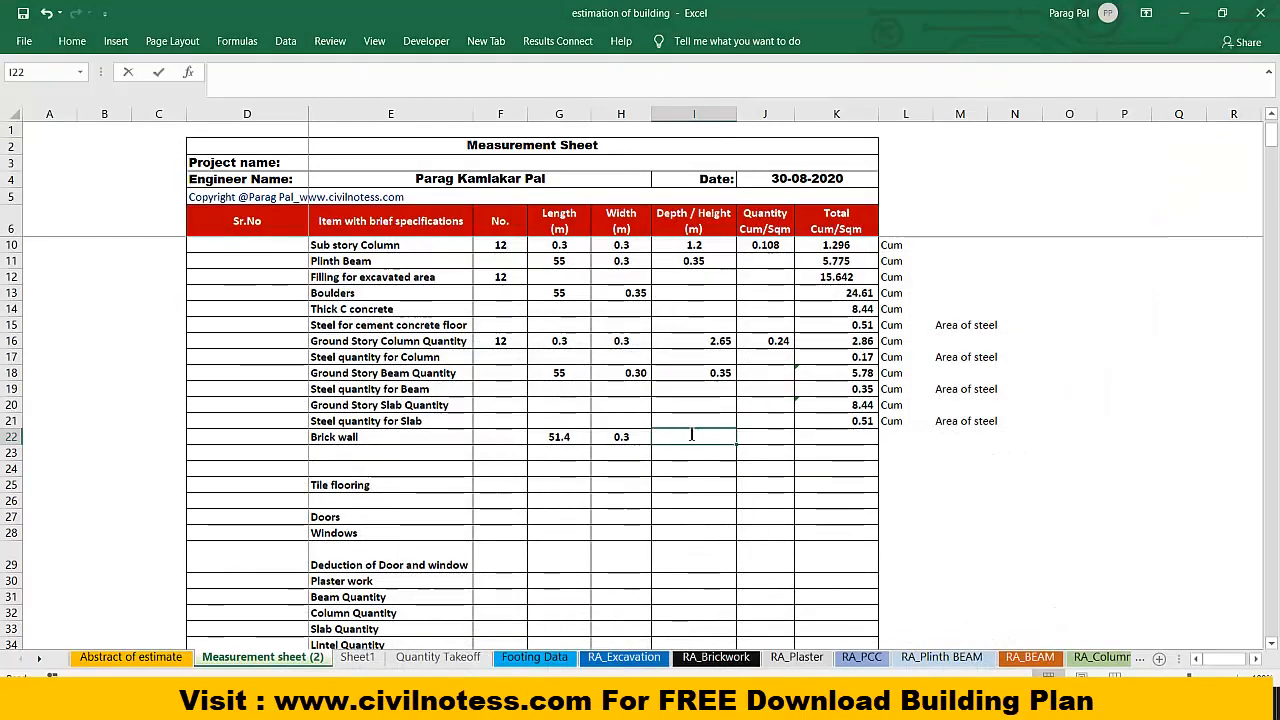
type("2.65")
left_click(778, 437)
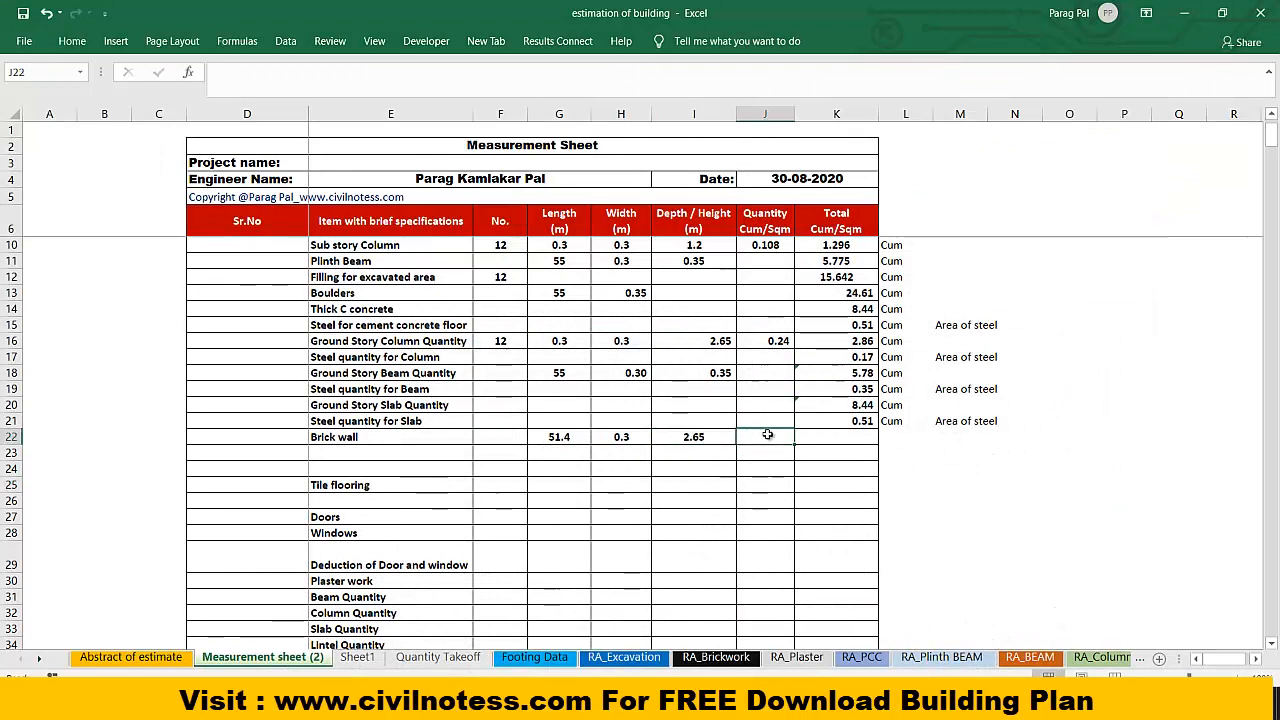
Step: Calculate the brick wall's total in K22 by multiplying its length, width and height with =G22*H22*I22
type("=")
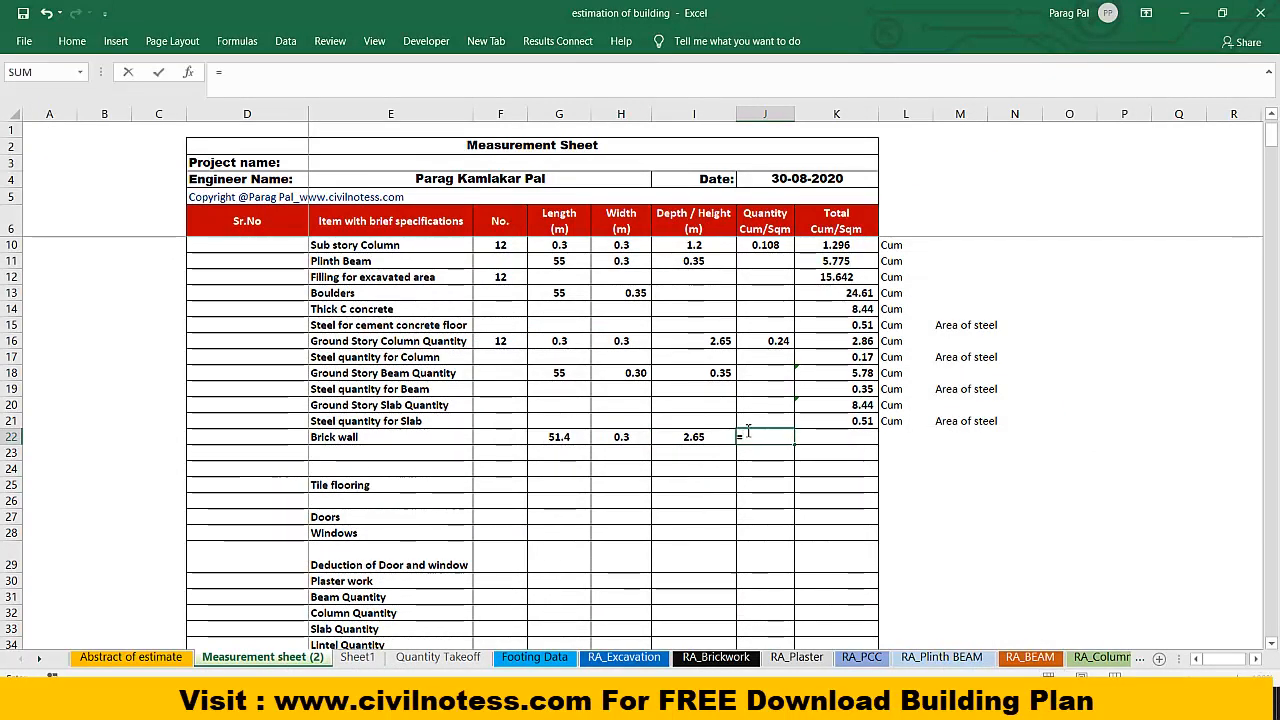
key("Escape")
left_click(820, 440)
type("=")
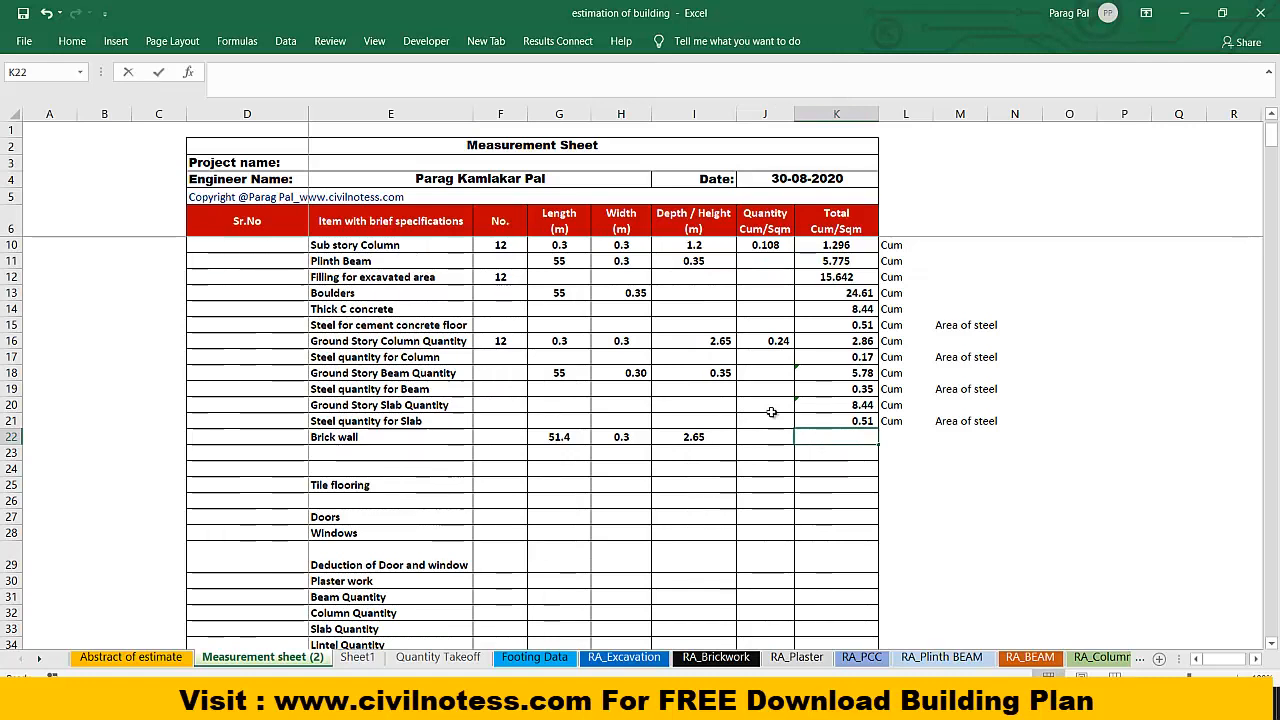
left_click(561, 436)
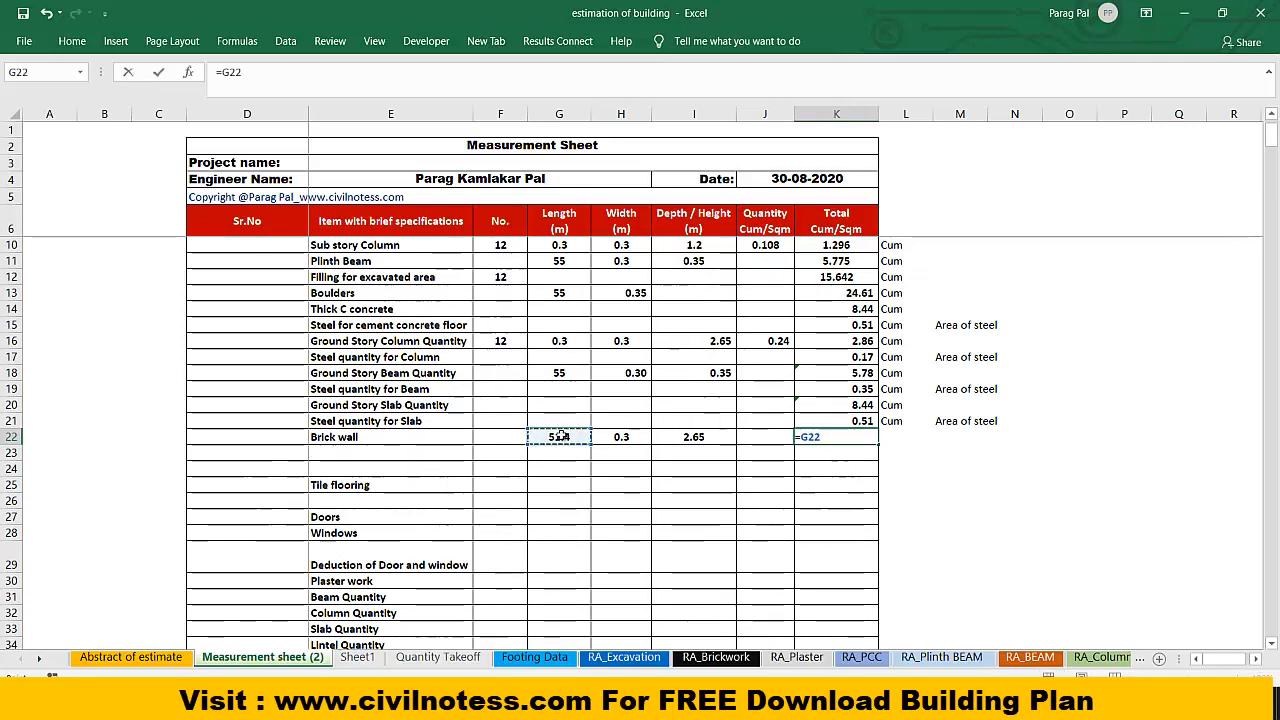
type("*")
left_click(600, 433)
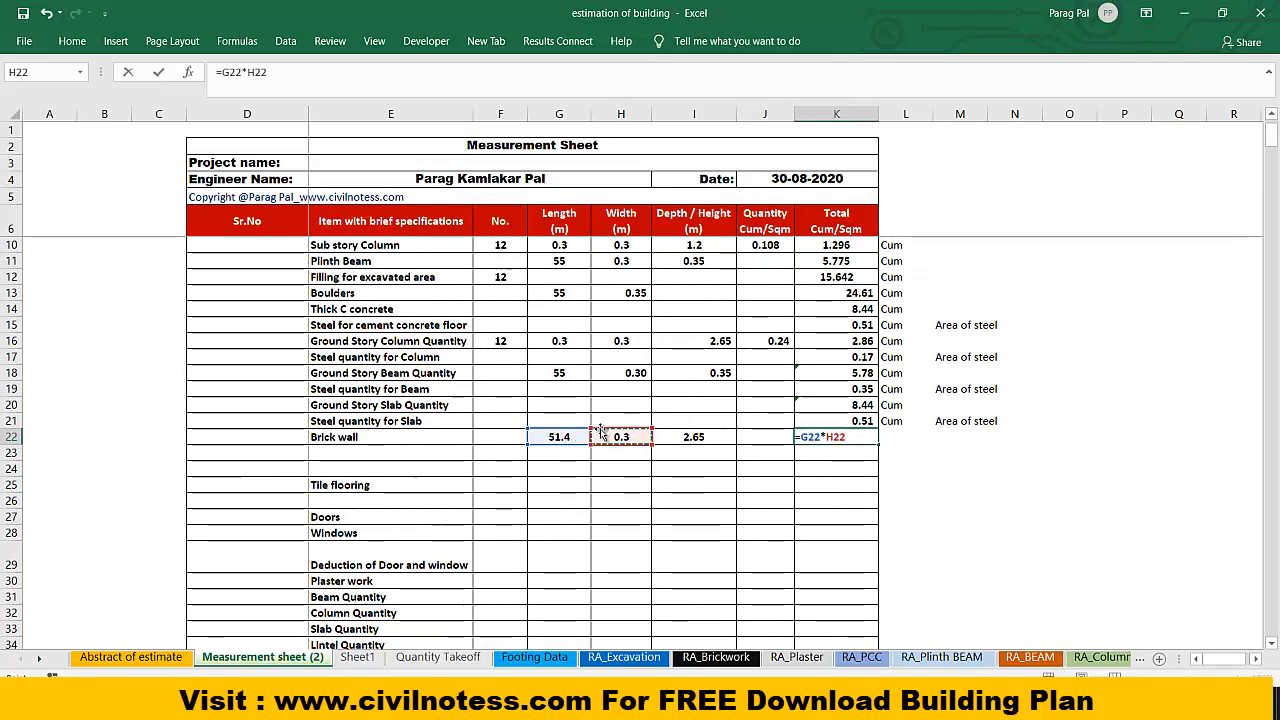
type("*")
left_click(672, 434)
key("Return")
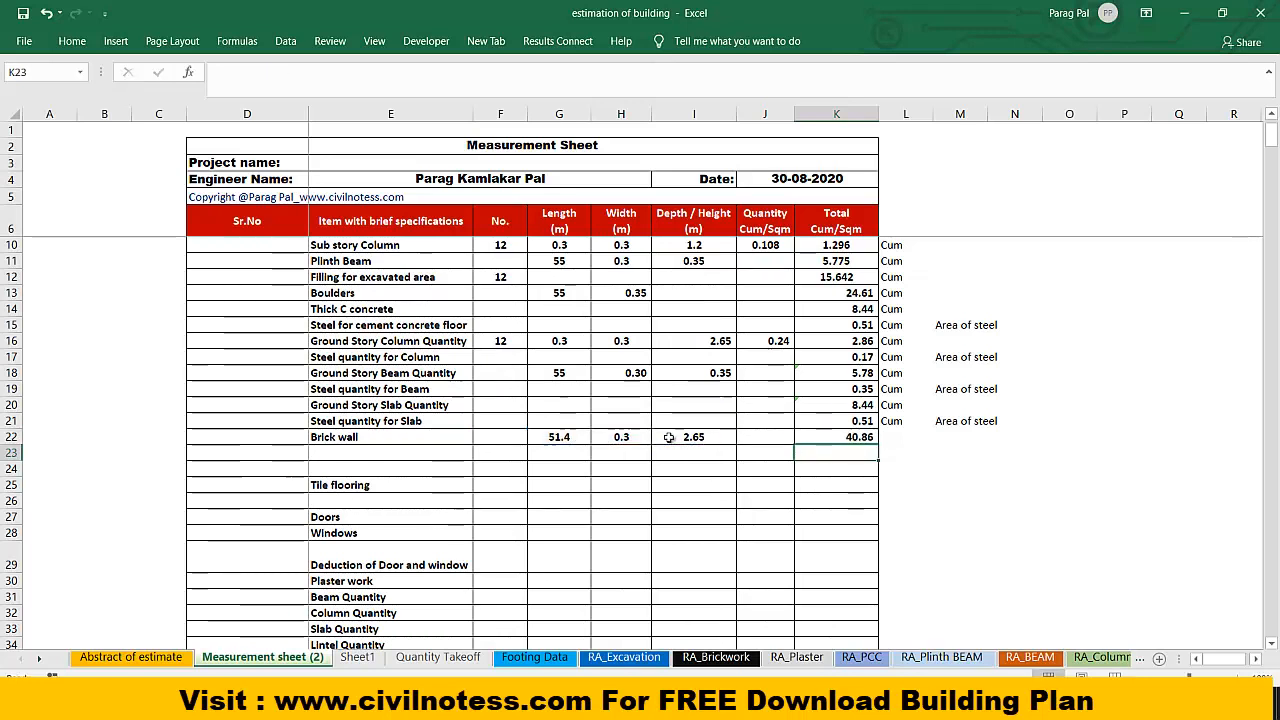
Step: Copy the Cum unit from the Steel quantity for Slab row down to the Brick wall row
key("Up")
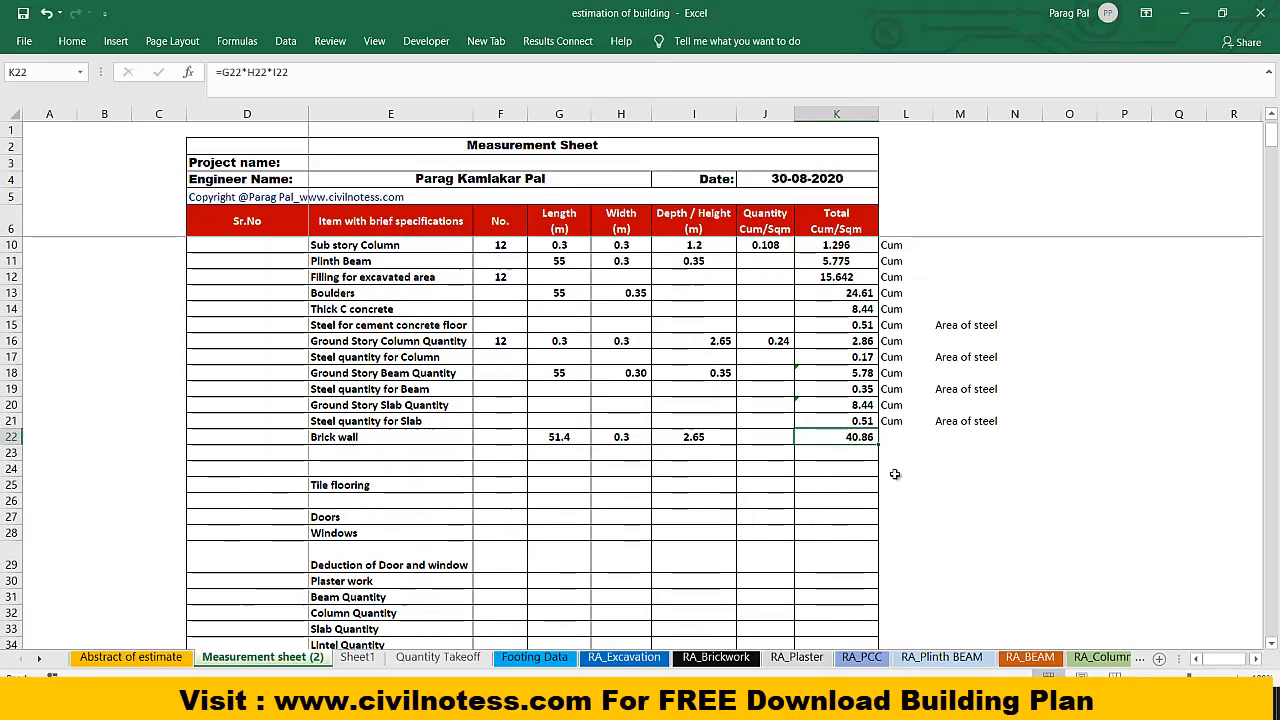
left_click(903, 427)
left_click_drag(934, 427, 930, 448)
Step: Enter the item description "Brick wall for wash room" in E23, below the Brick wall item
left_click(385, 454)
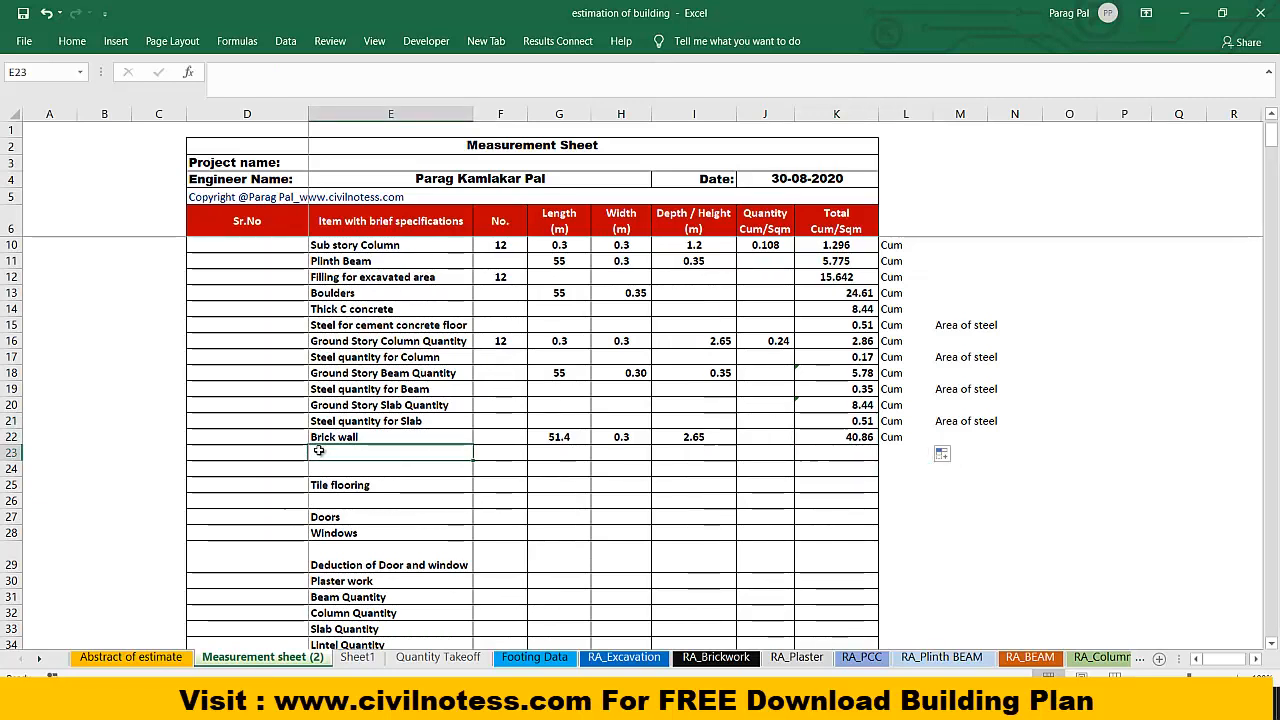
type("Br")
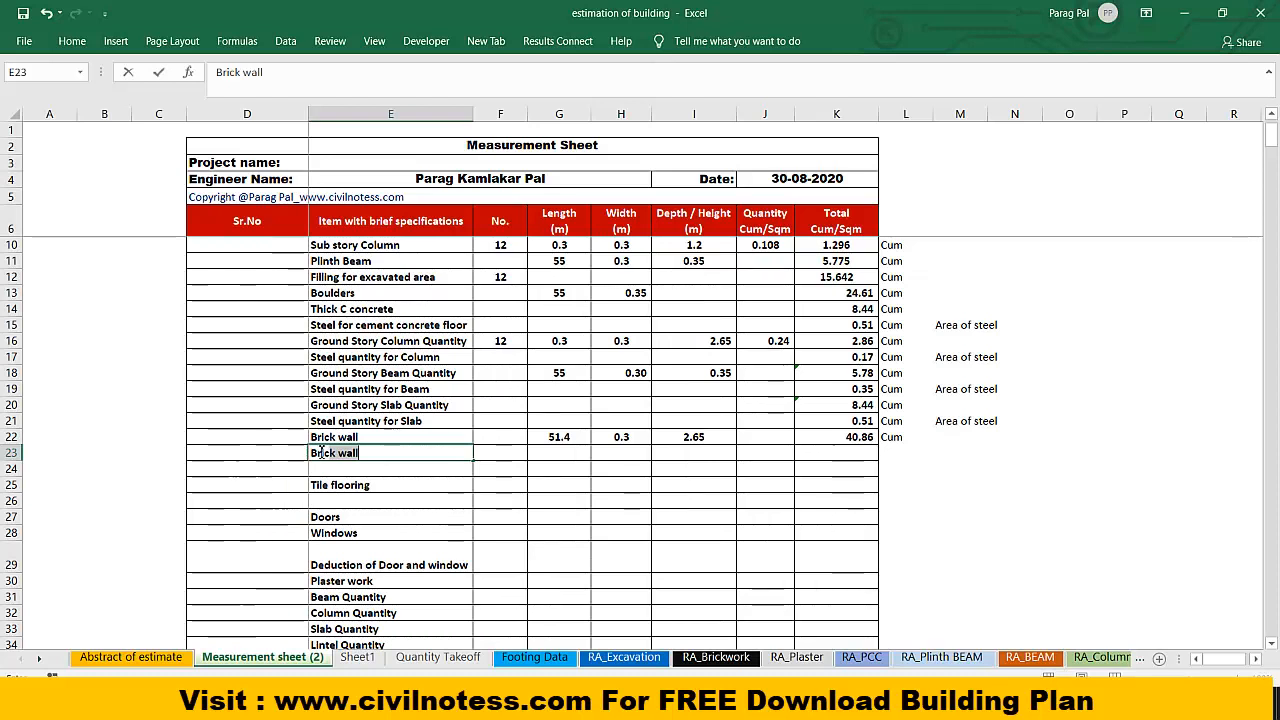
type("ickwaa")
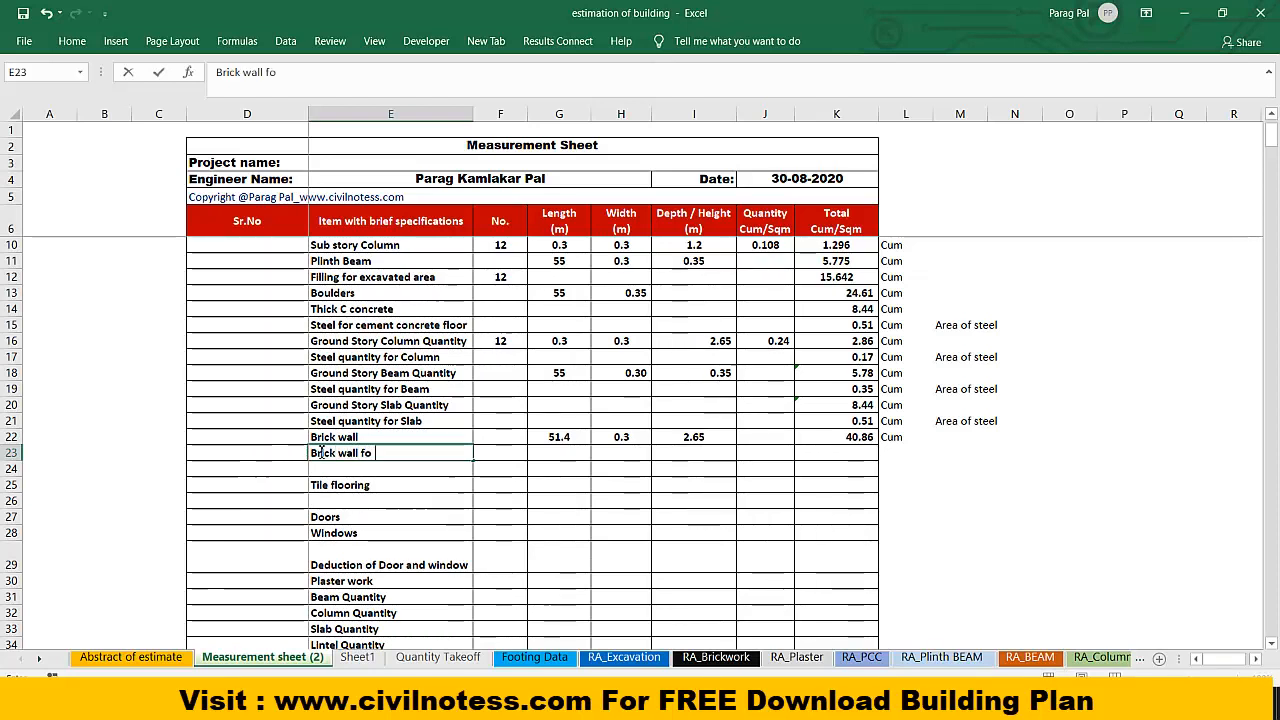
type("wash room")
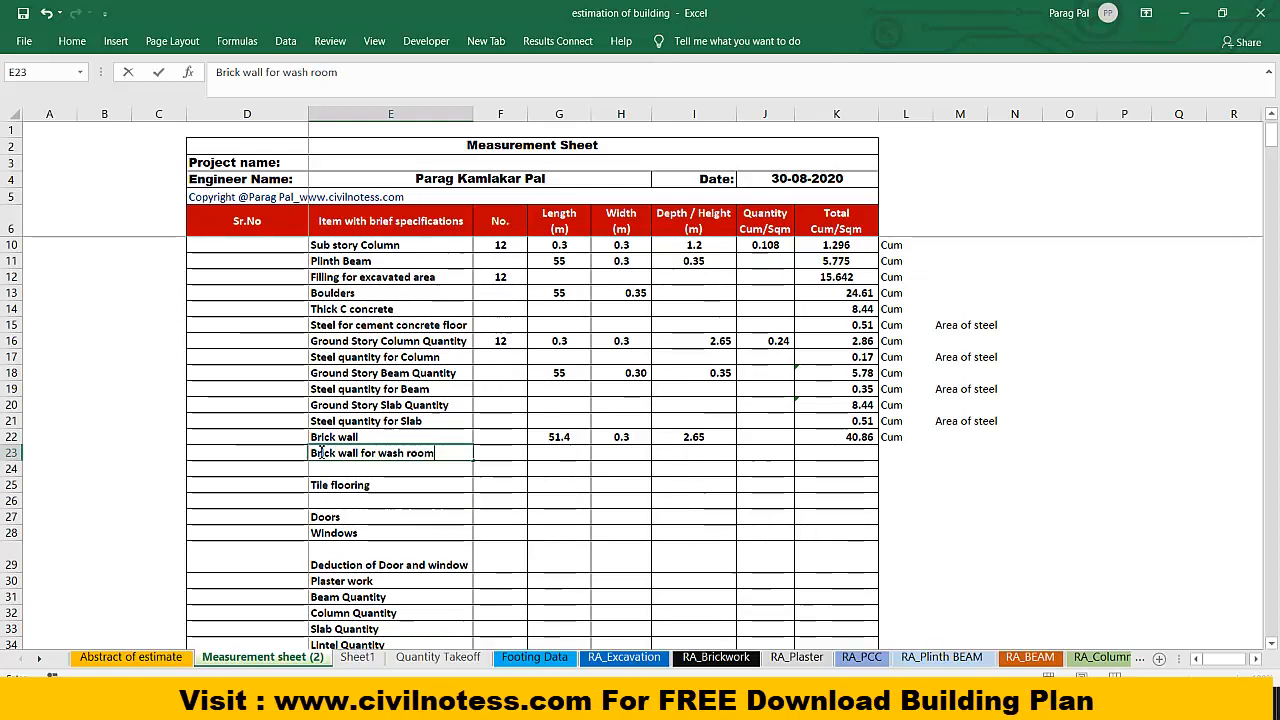
left_click(537, 470)
left_click(547, 452)
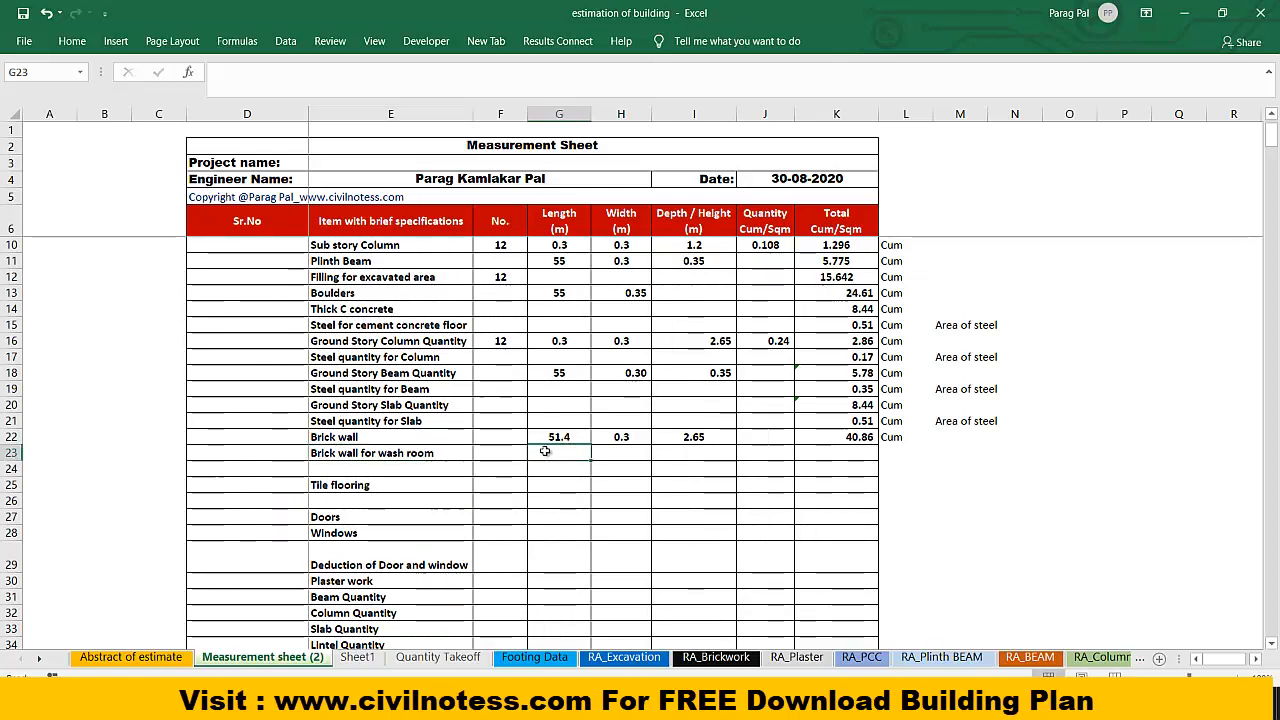
Step: Switch to Revit and open the Level 1 floor plan at the washroom in the plan's upper-left corner
key("alt+Tab")
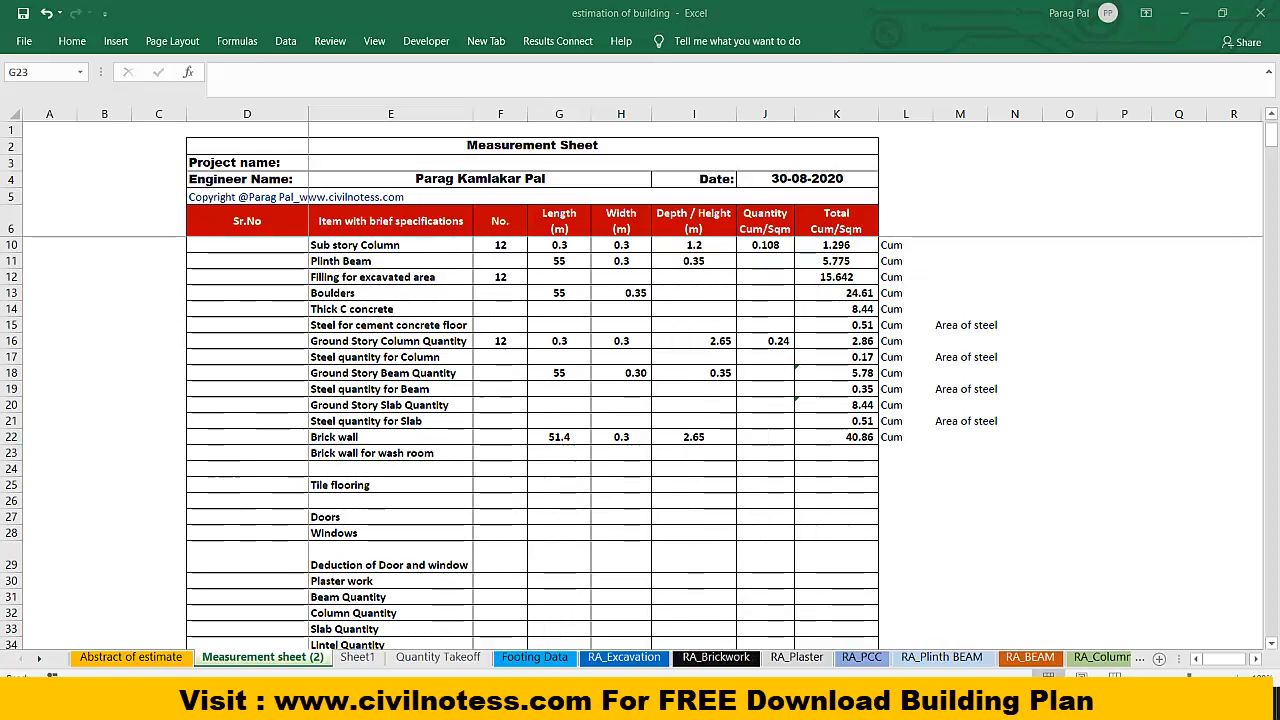
scroll(455, 547, "down", 1)
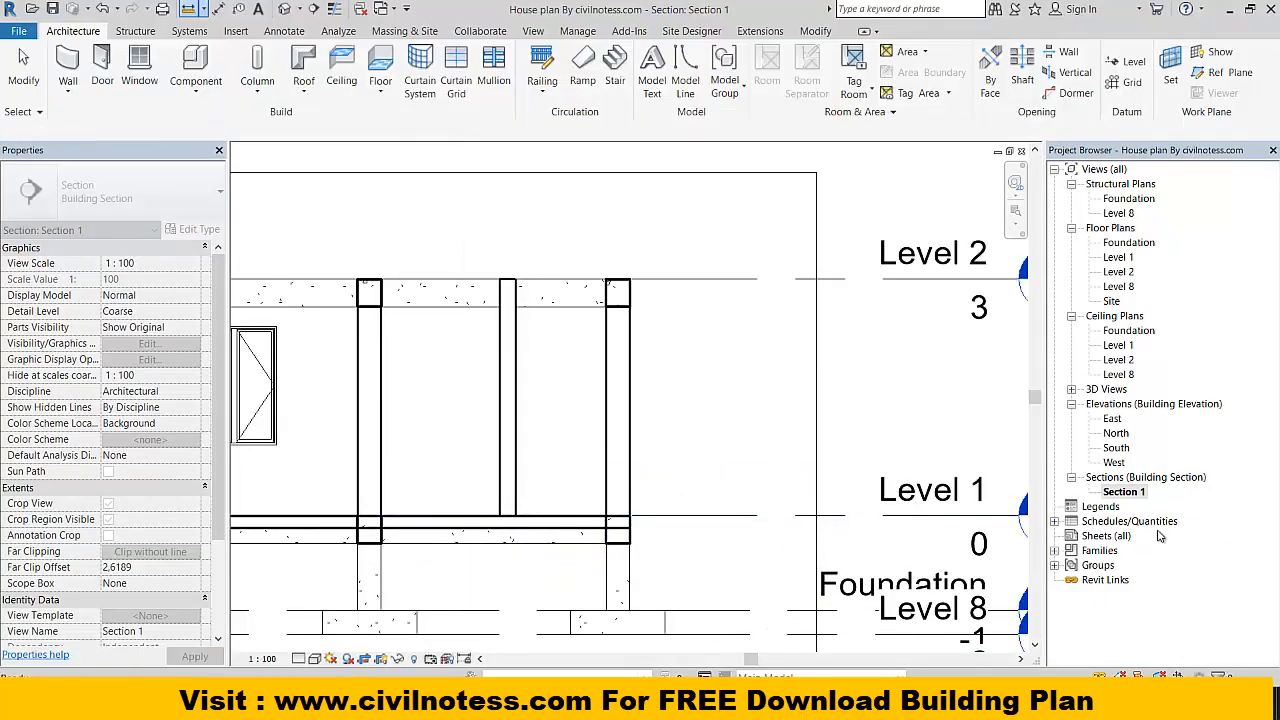
left_click(1113, 258)
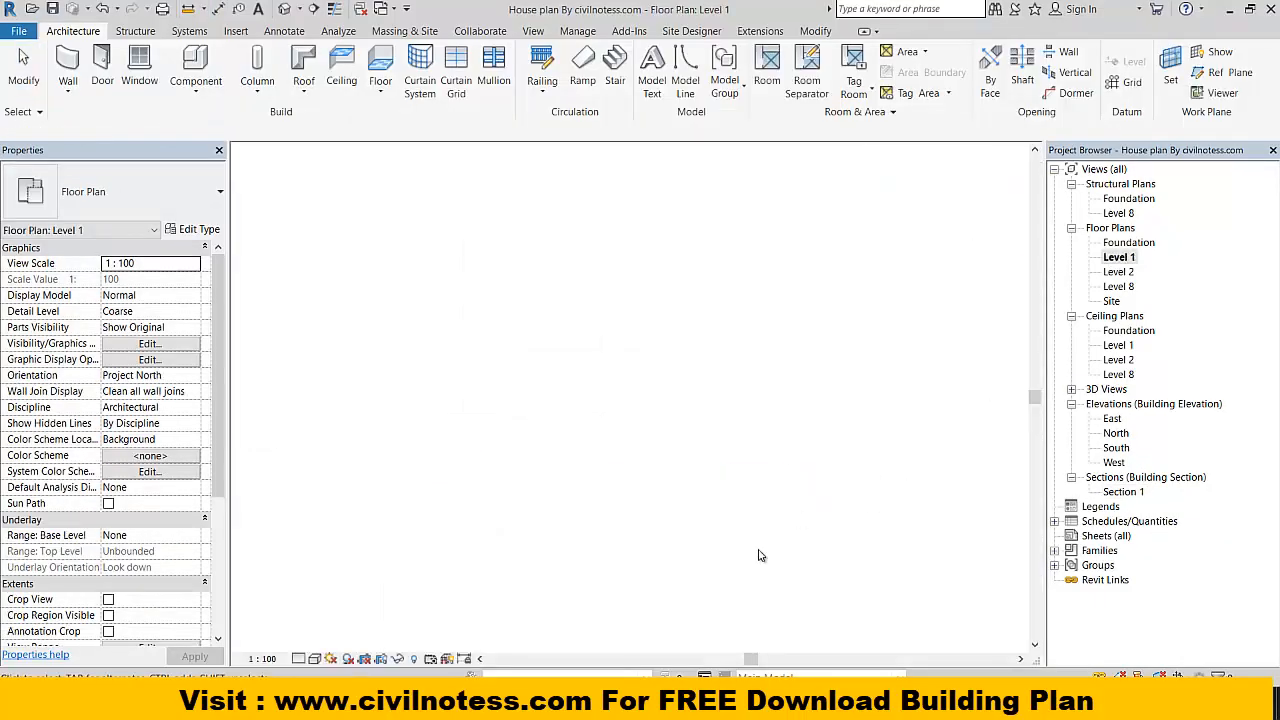
scroll(404, 241, "up", 4)
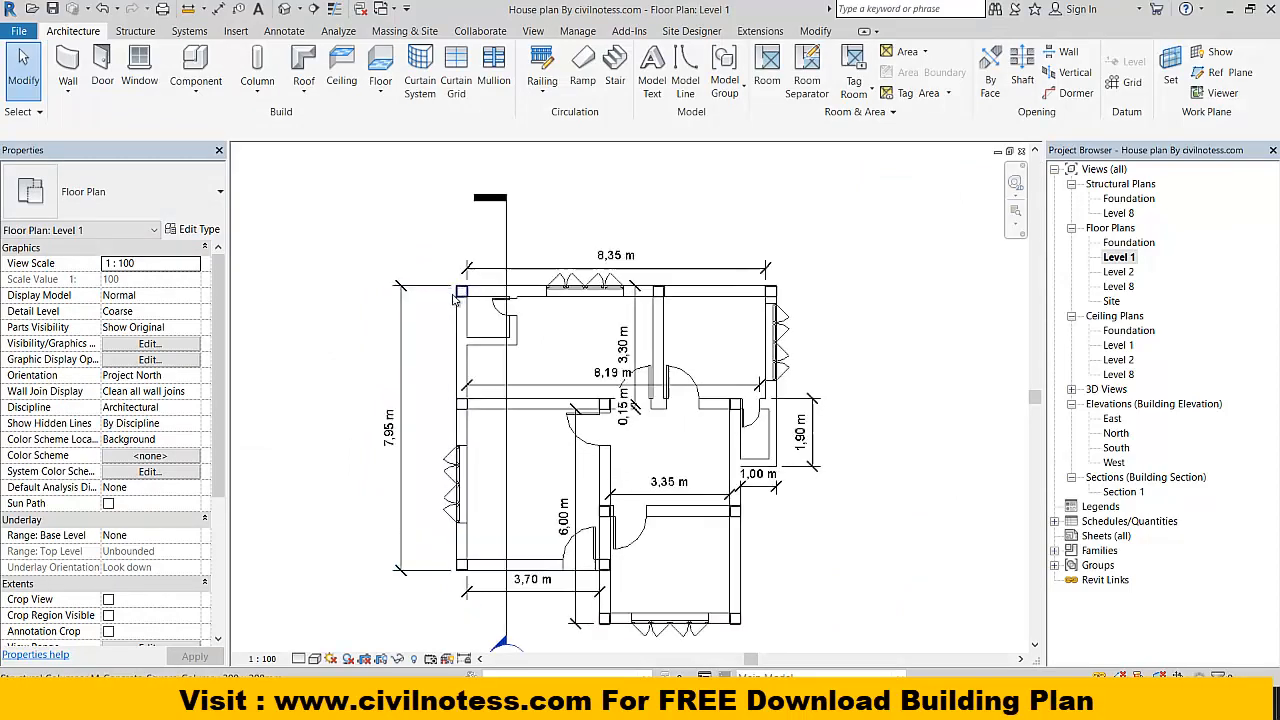
left_click_drag(637, 413, 627, 432)
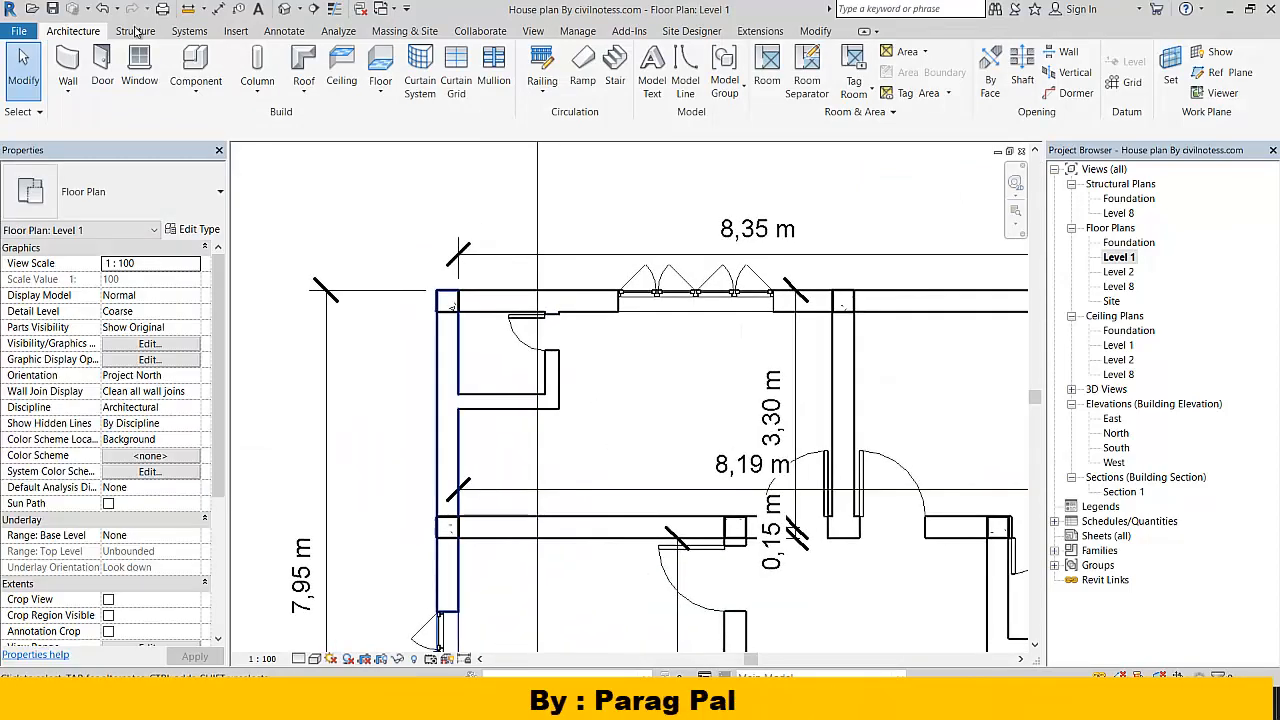
Step: Place an aligned dimension below the corner washroom, from the exterior wall's inner face to the outer face of the washroom's side wall
left_click(219, 10)
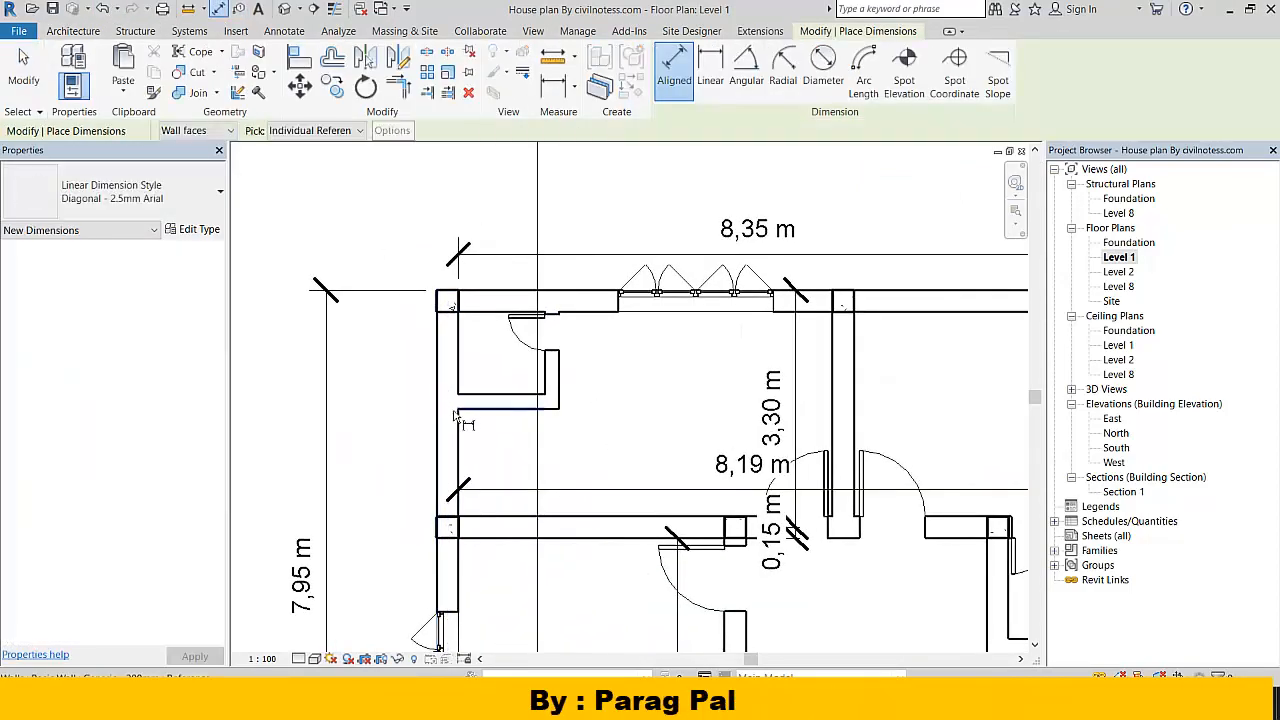
scroll(460, 412, "up", 3)
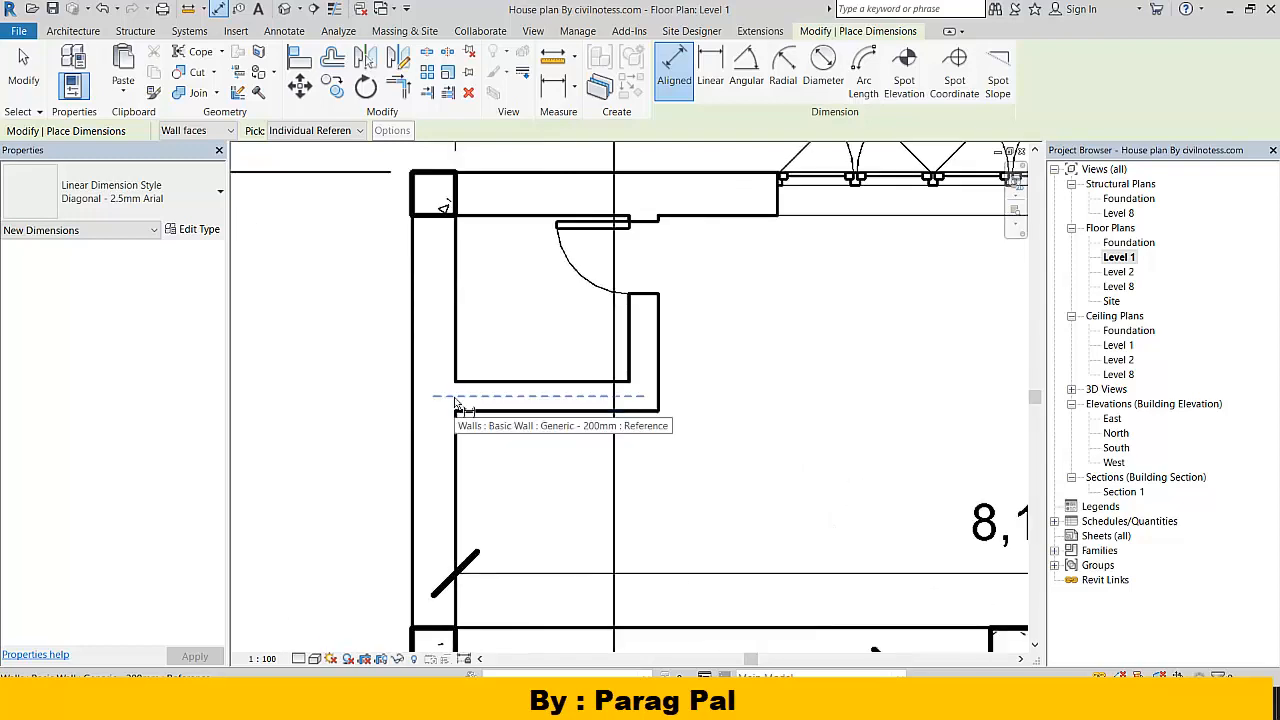
left_click(457, 430)
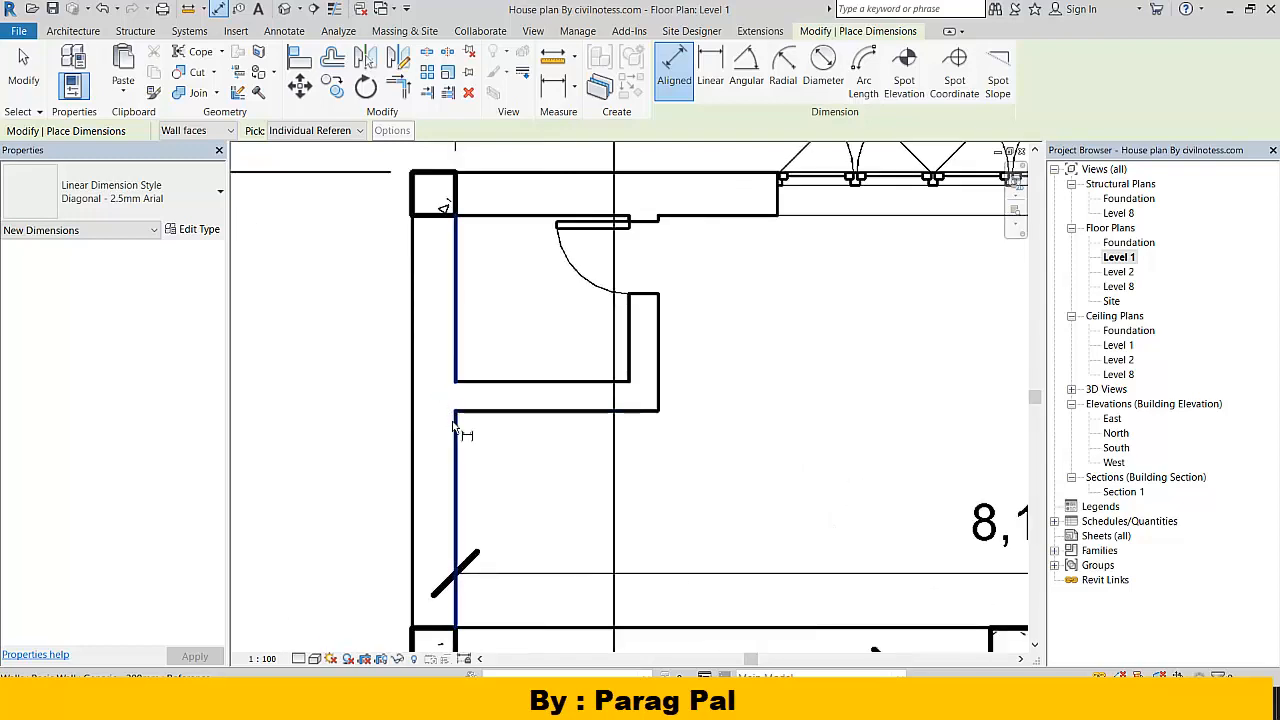
left_click(656, 410)
left_click(660, 515)
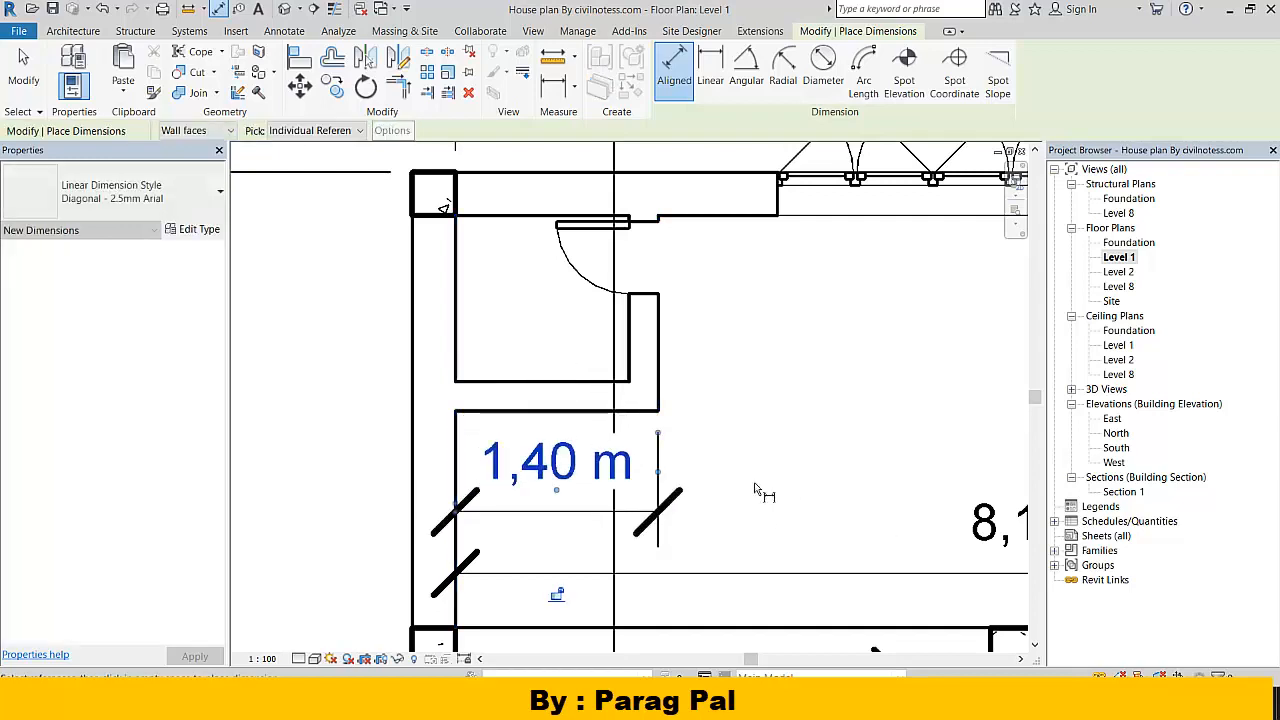
Step: Add a vertical aligned dimension beside the corner washroom, from its lower wall's outer face to the upper end of the door opening
left_click(654, 412)
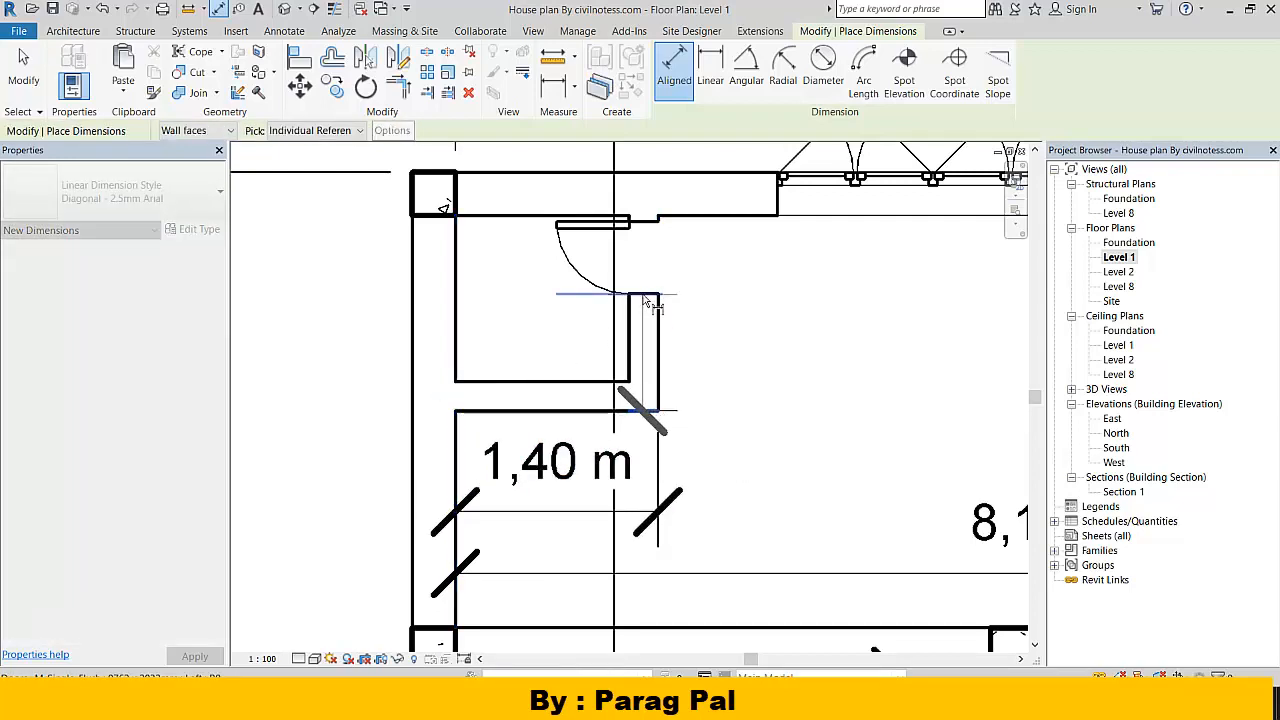
left_click(645, 224)
left_click(755, 325)
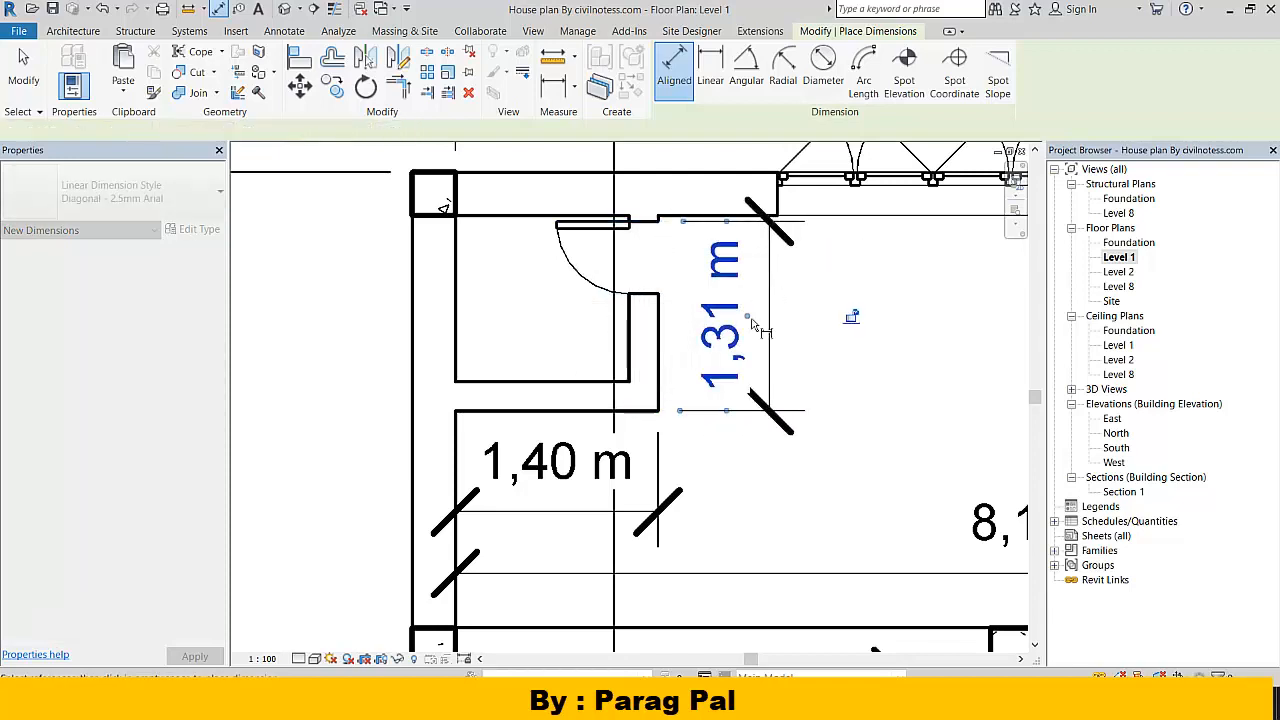
Step: Examine the existing length and width dimensions of the second washroom on the east side of the plan
scroll(724, 502, "down", 3)
left_click_drag(671, 463, 449, 388)
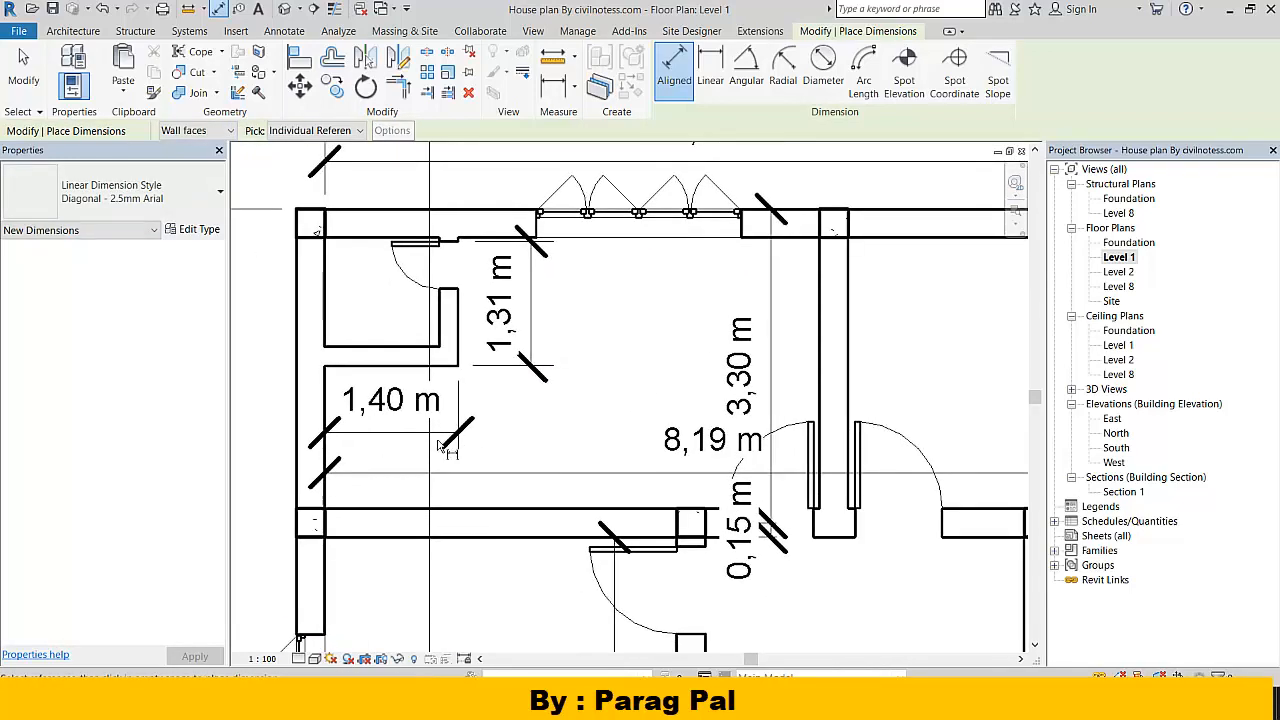
scroll(461, 367, "down", 2)
left_click_drag(751, 534, 401, 418)
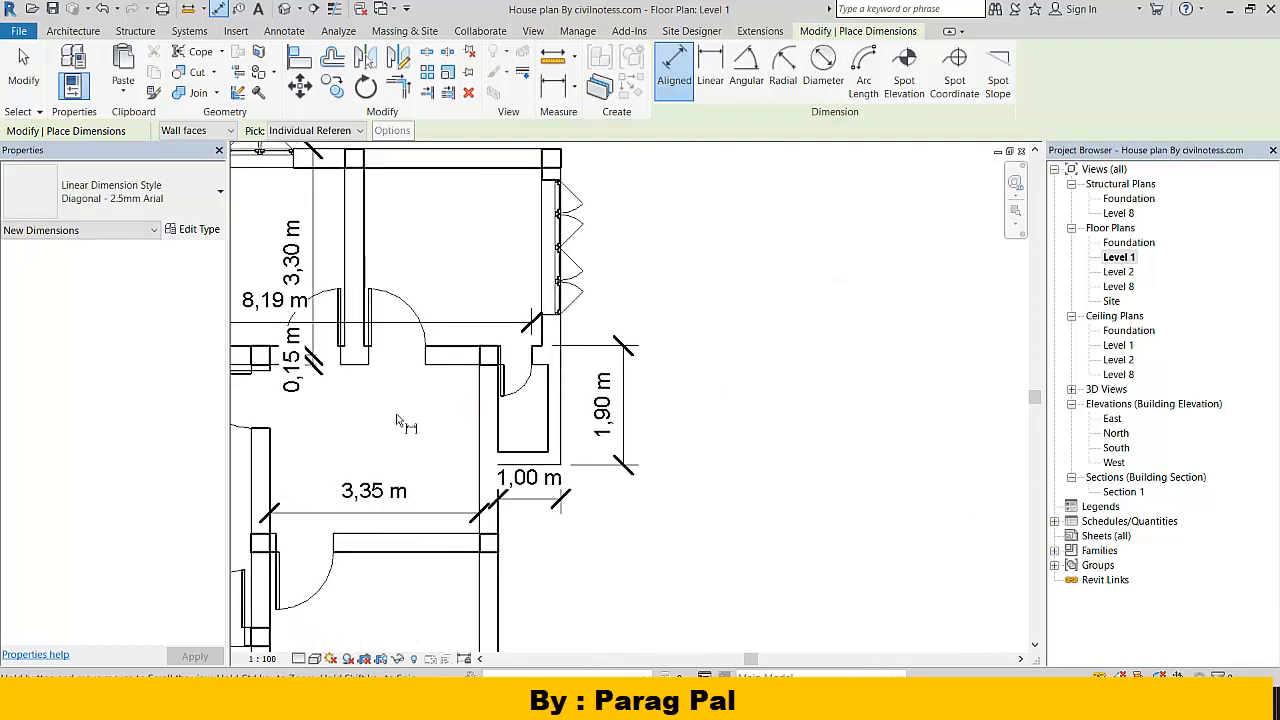
scroll(527, 475, "up", 4)
scroll(533, 528, "down", 2)
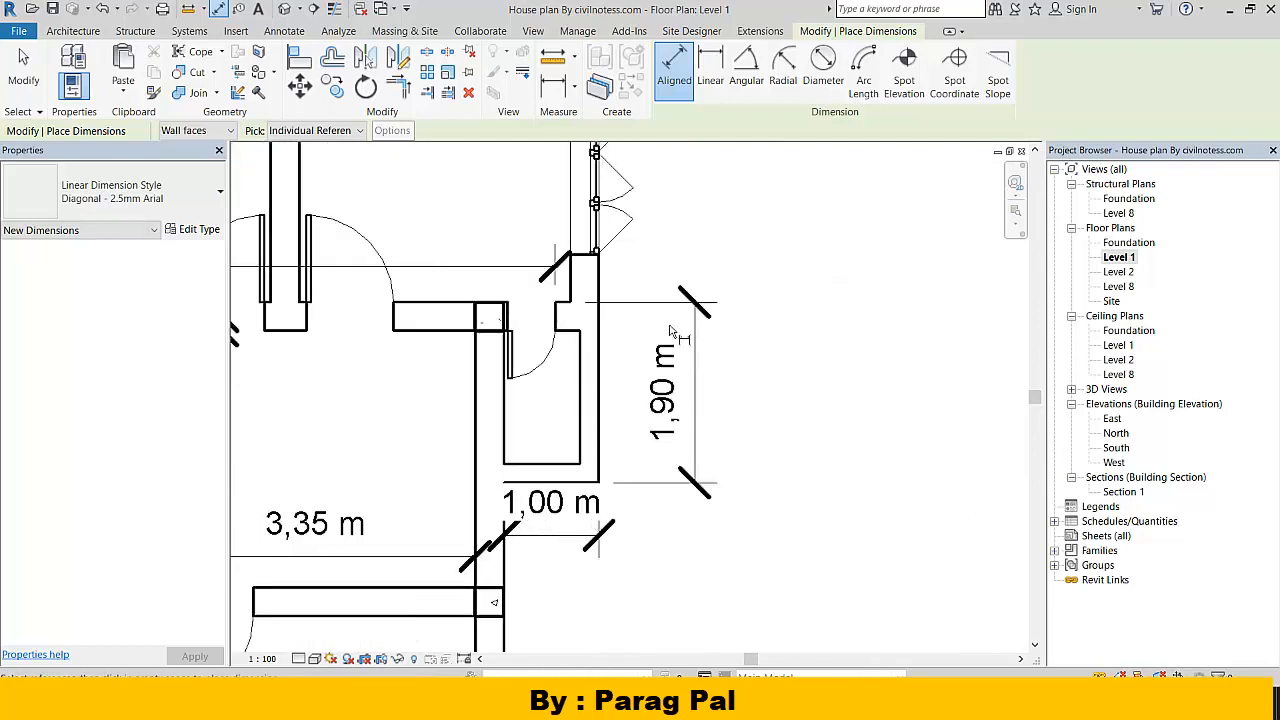
scroll(444, 512, "down", 4)
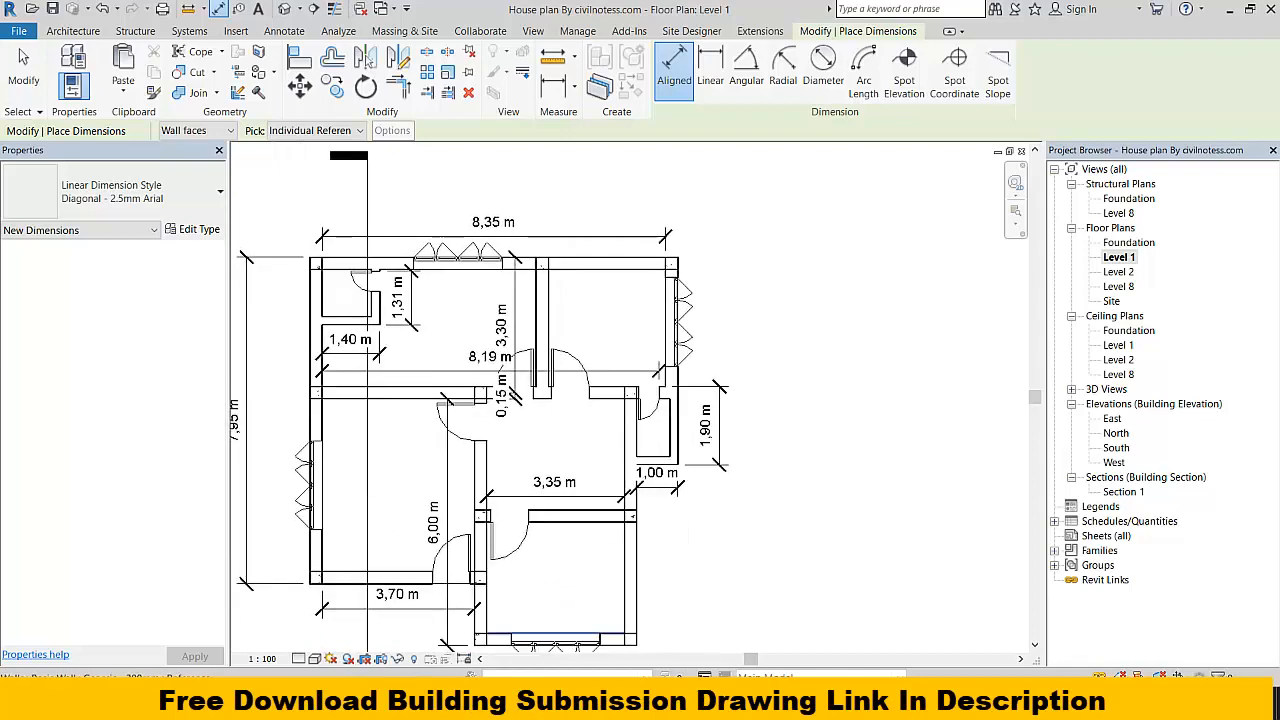
Step: Switch to Excel and enter the wash room brick wall length in G23 as =1.4+1.31+1+1.9, checking the plan dimensions in Revit
left_click(760, 706)
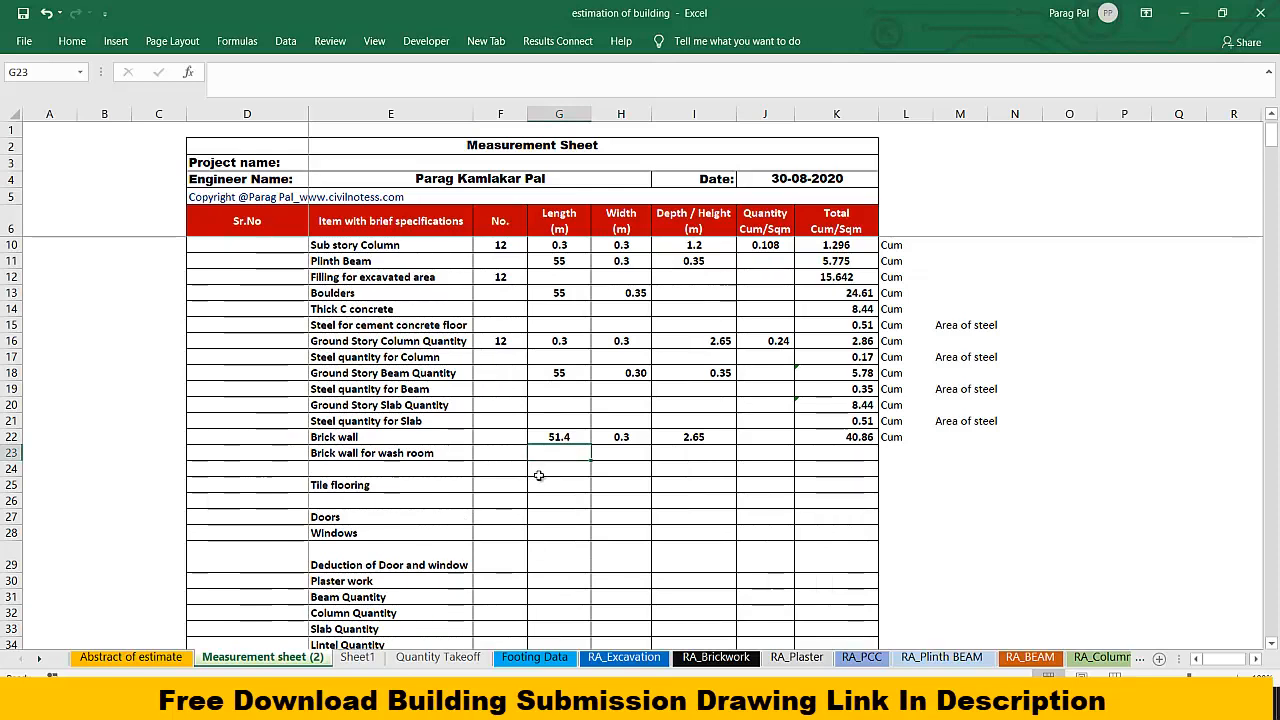
type("=1.4+")
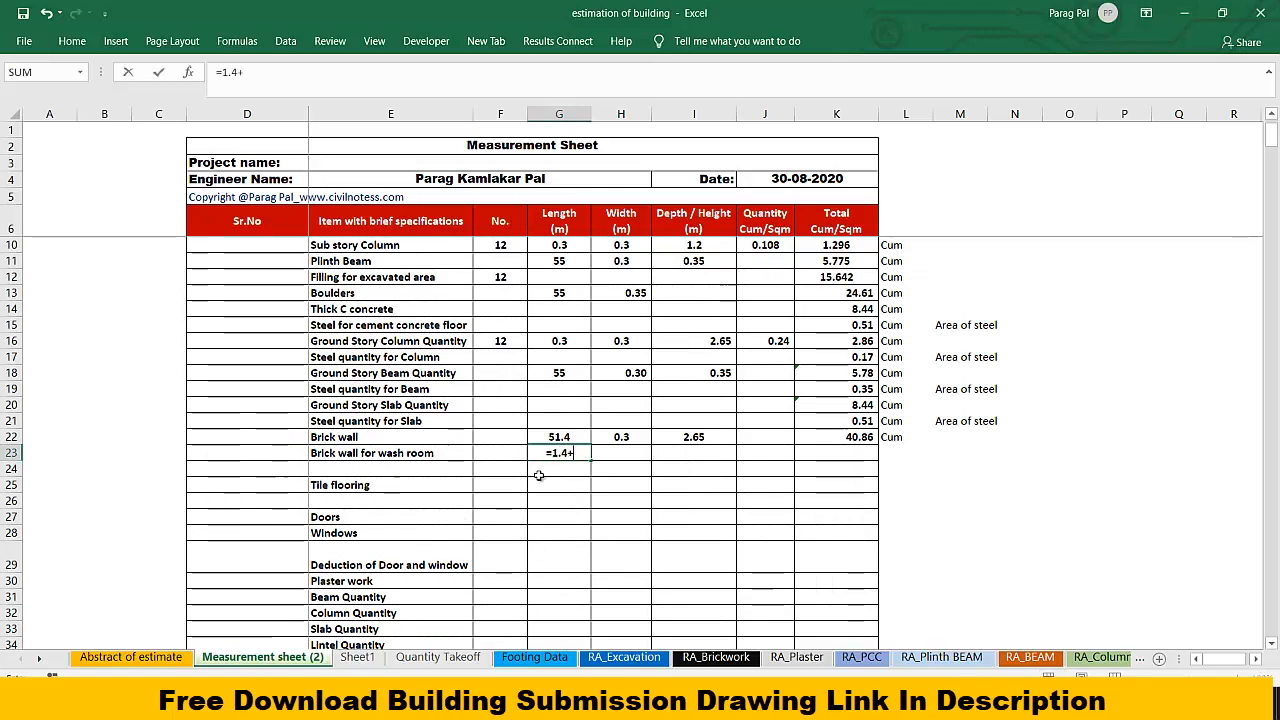
type("1.31")
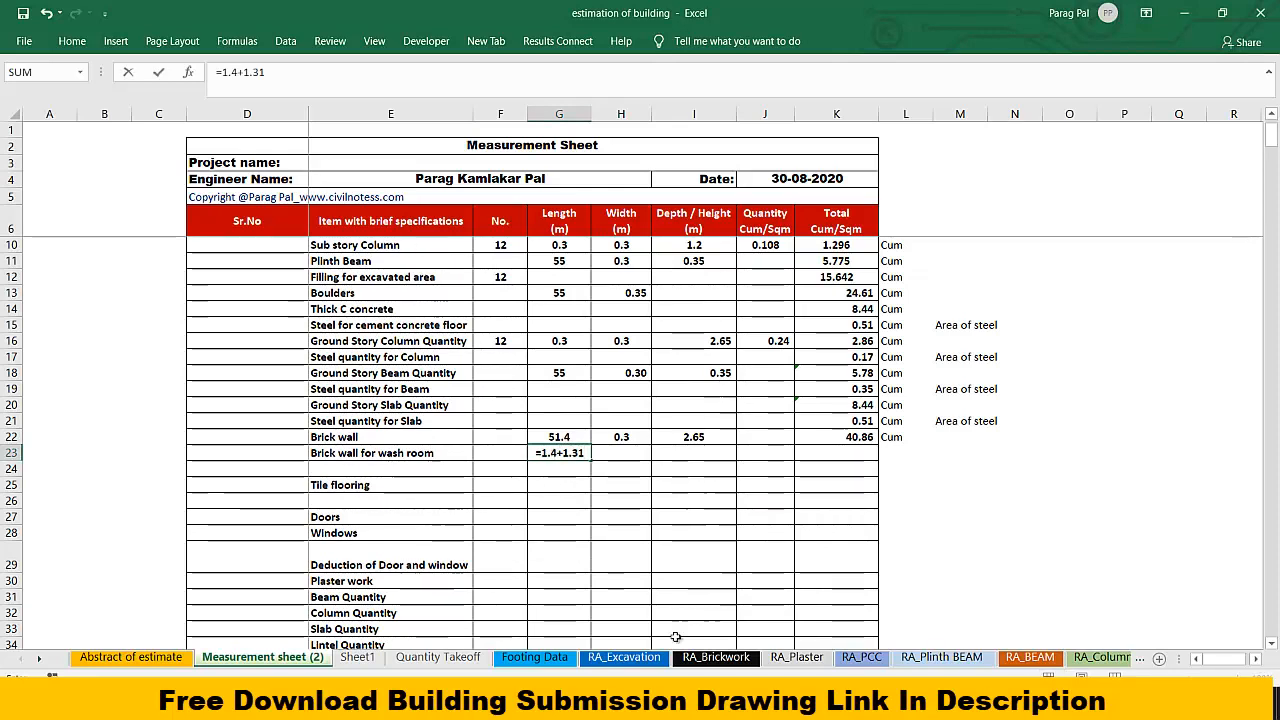
mouse_move(718, 706)
left_click(737, 630)
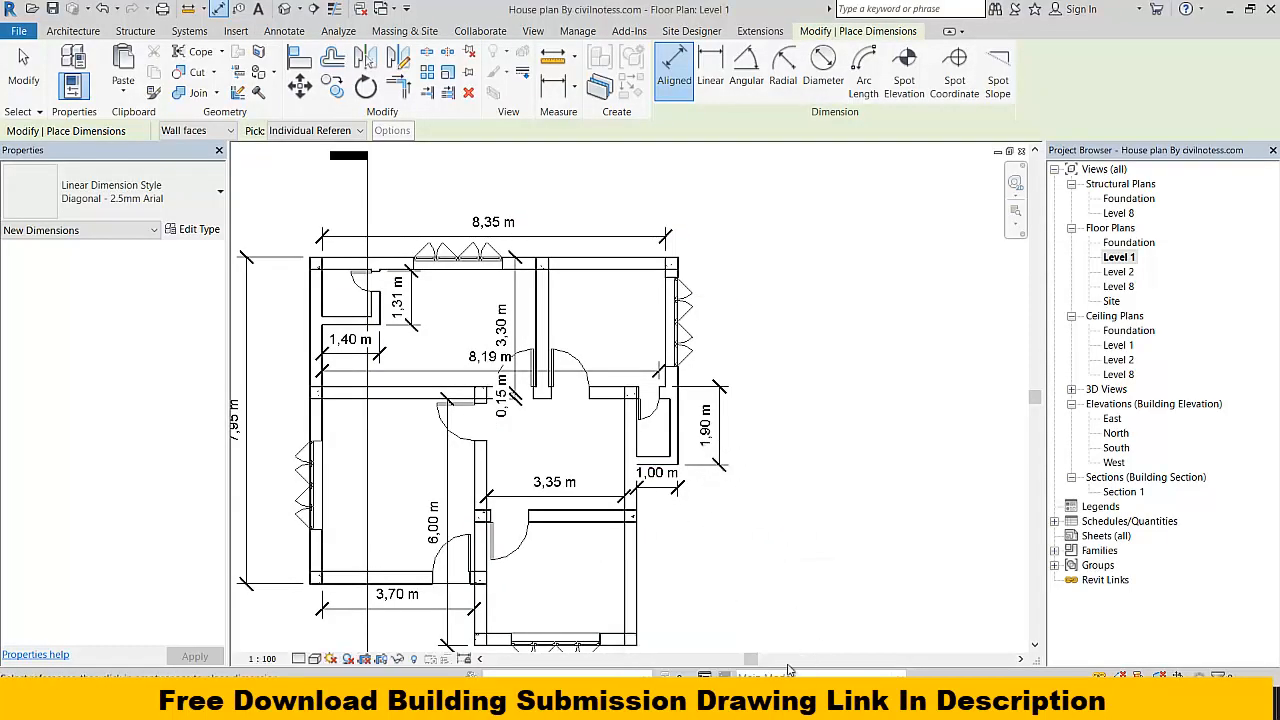
key("alt+Tab")
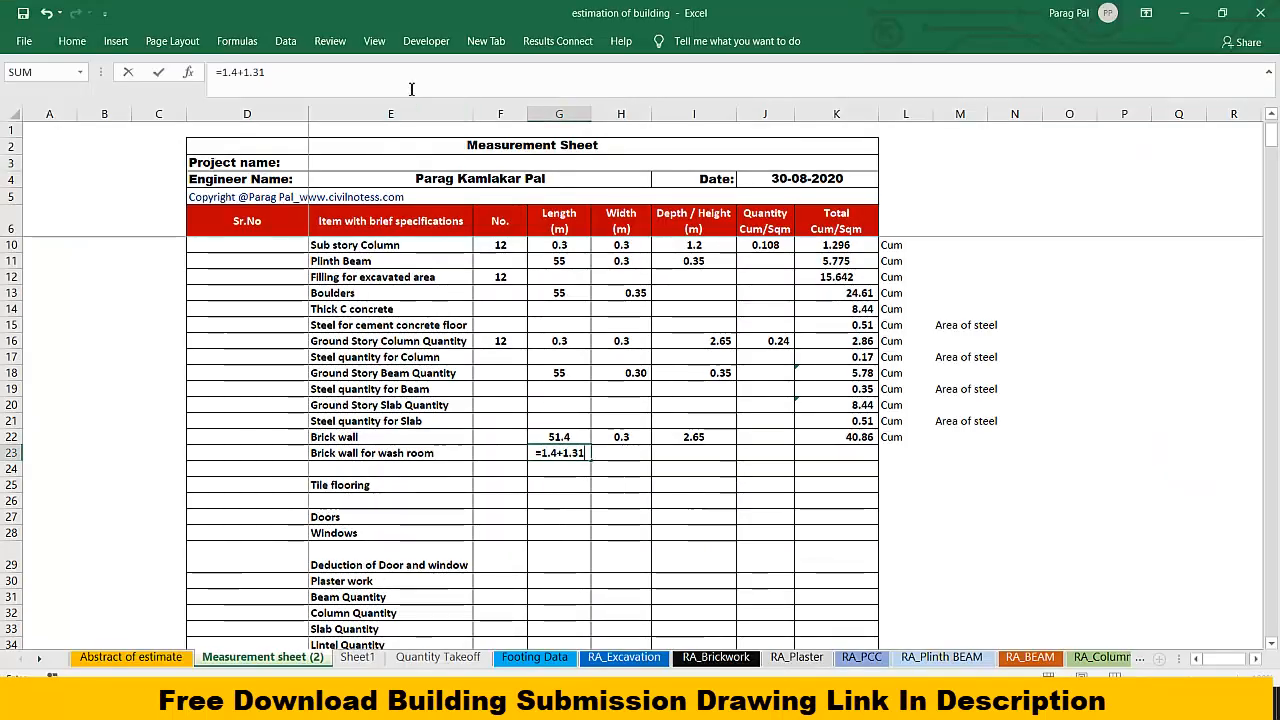
type("+1+1.9")
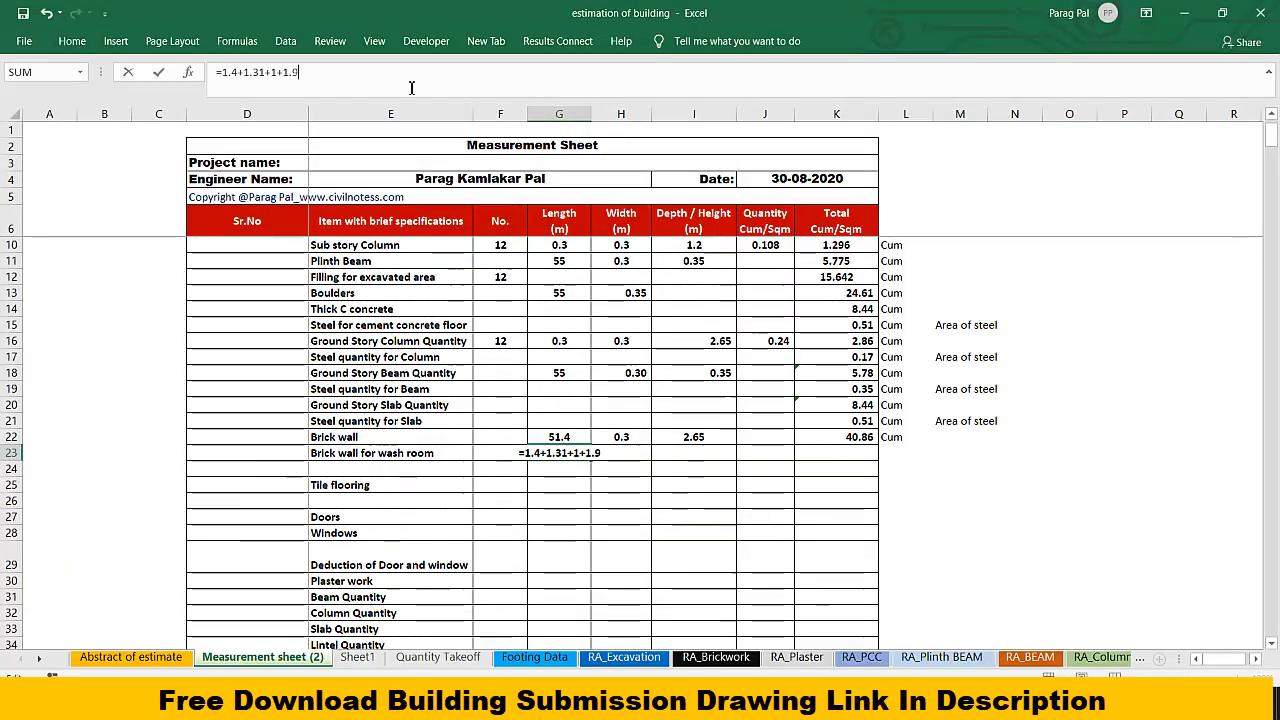
key("Return")
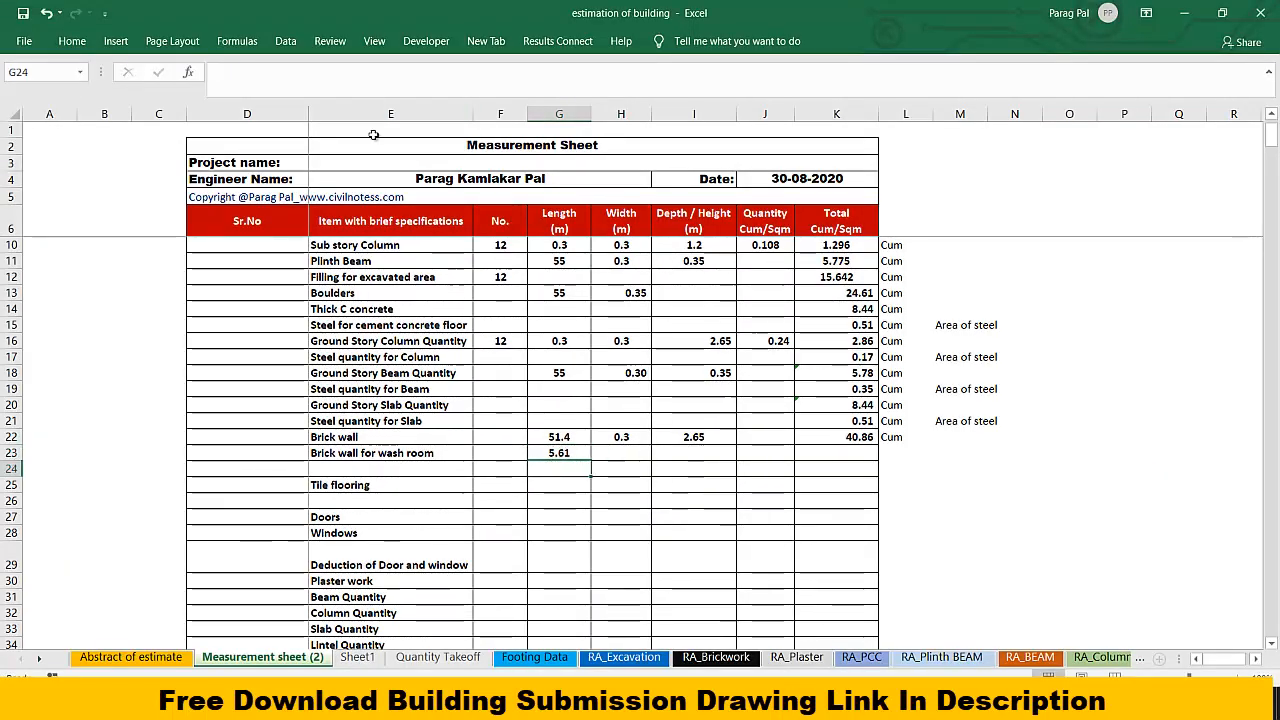
Step: Set the wash room brick wall's width to 0.2 and its depth/height to 2.65 in row 23
left_click(580, 453)
left_click(619, 452)
type("0.2")
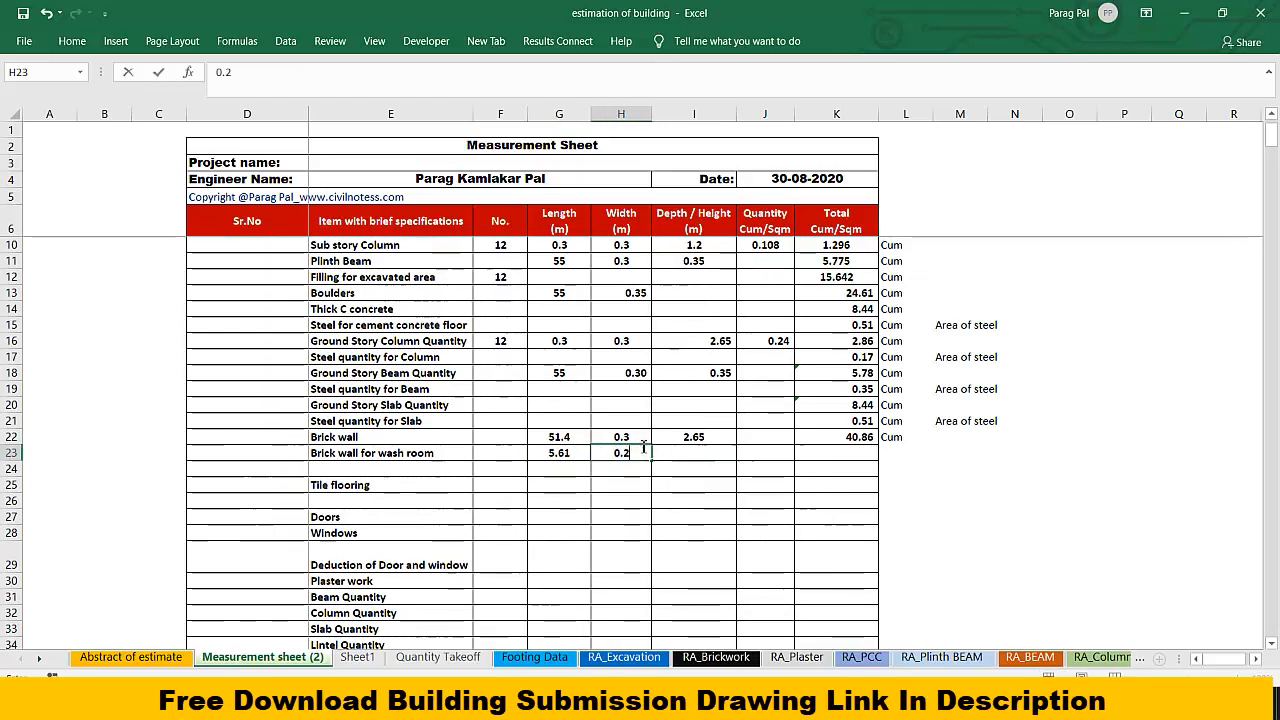
key("Tab")
left_click(658, 573)
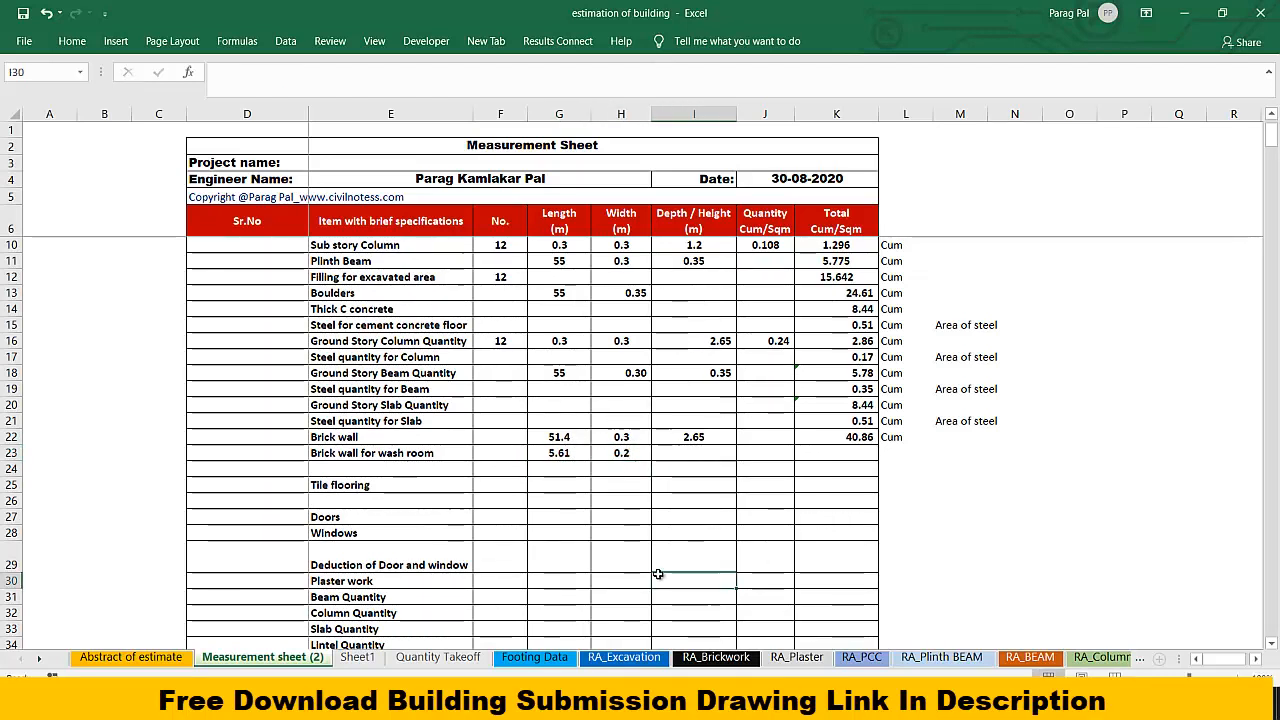
double_click(690, 452)
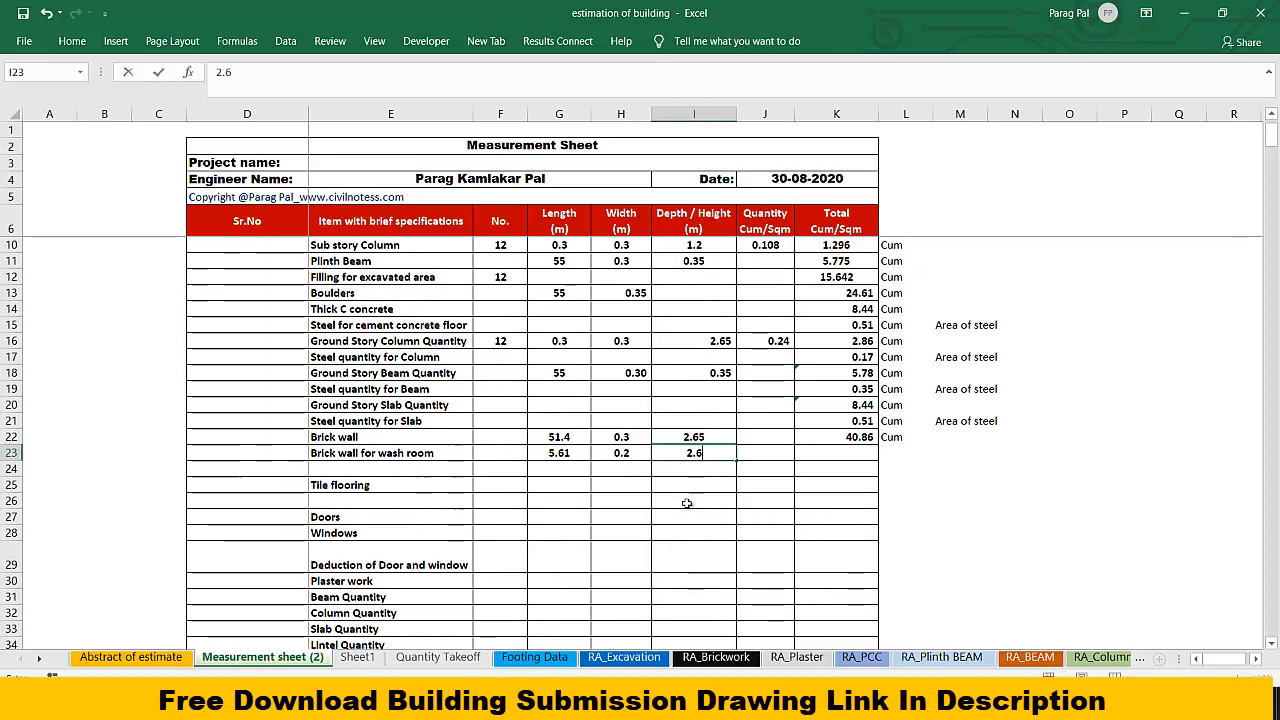
left_click(659, 452)
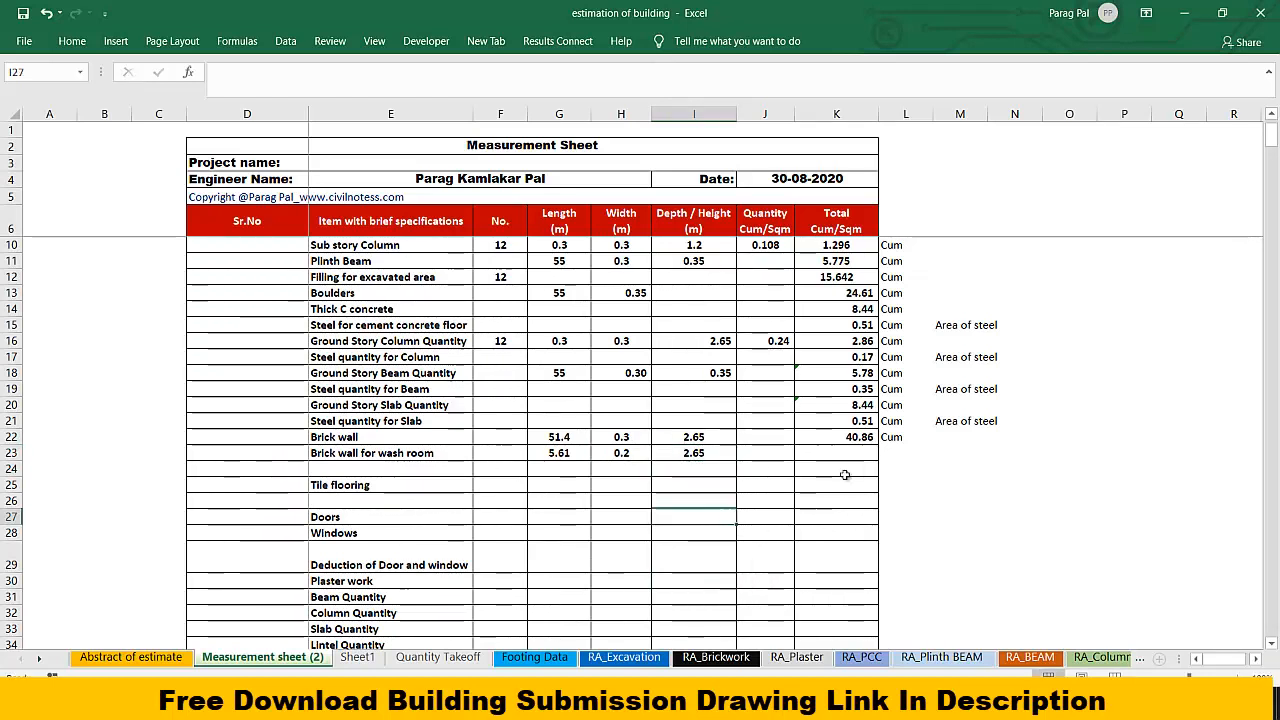
Step: Copy the Brick wall row's total formula and Cum unit down to the Brick wall for wash room row
left_click(840, 437)
left_click_drag(877, 444, 848, 462)
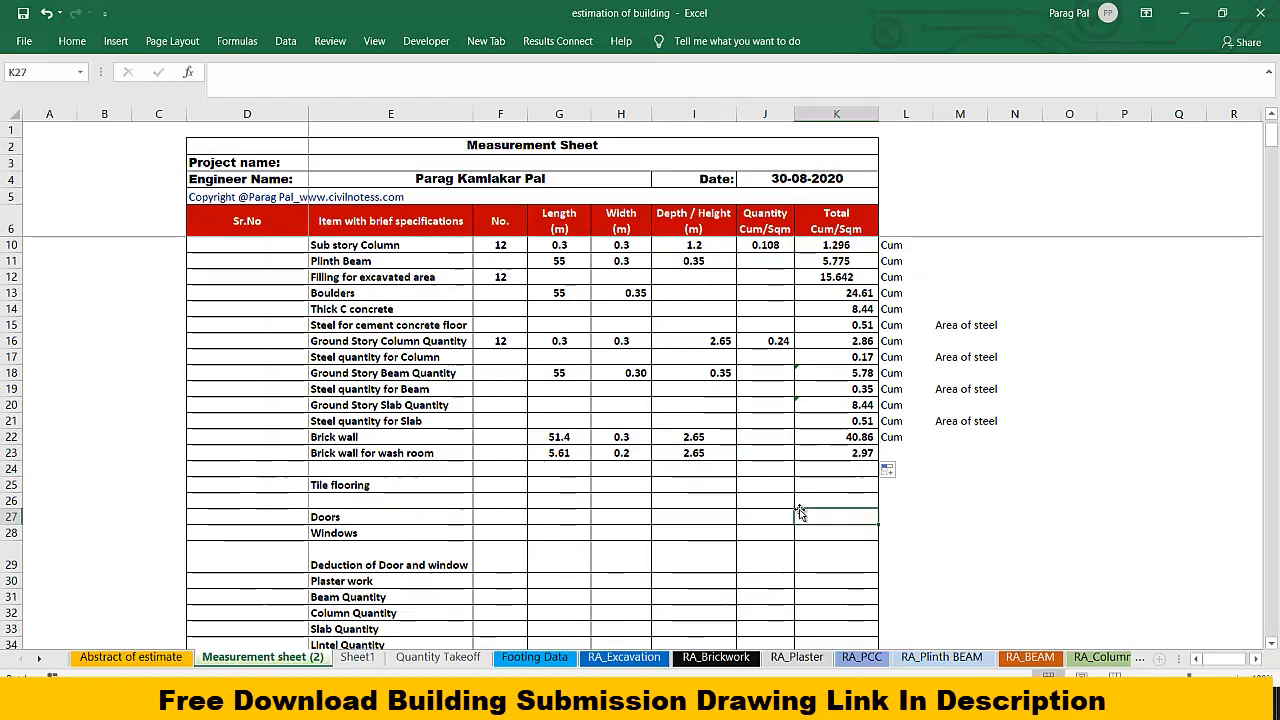
left_click(802, 515)
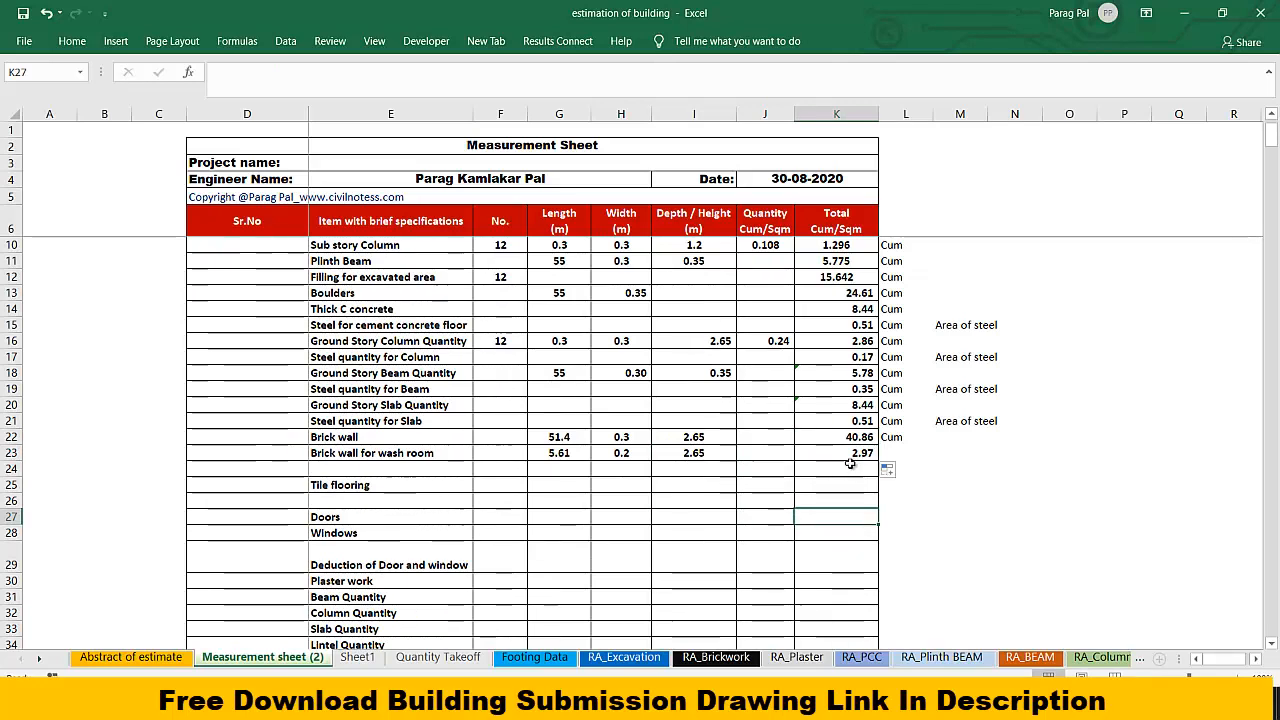
left_click(902, 439)
left_click_drag(936, 446, 936, 462)
left_click(318, 473)
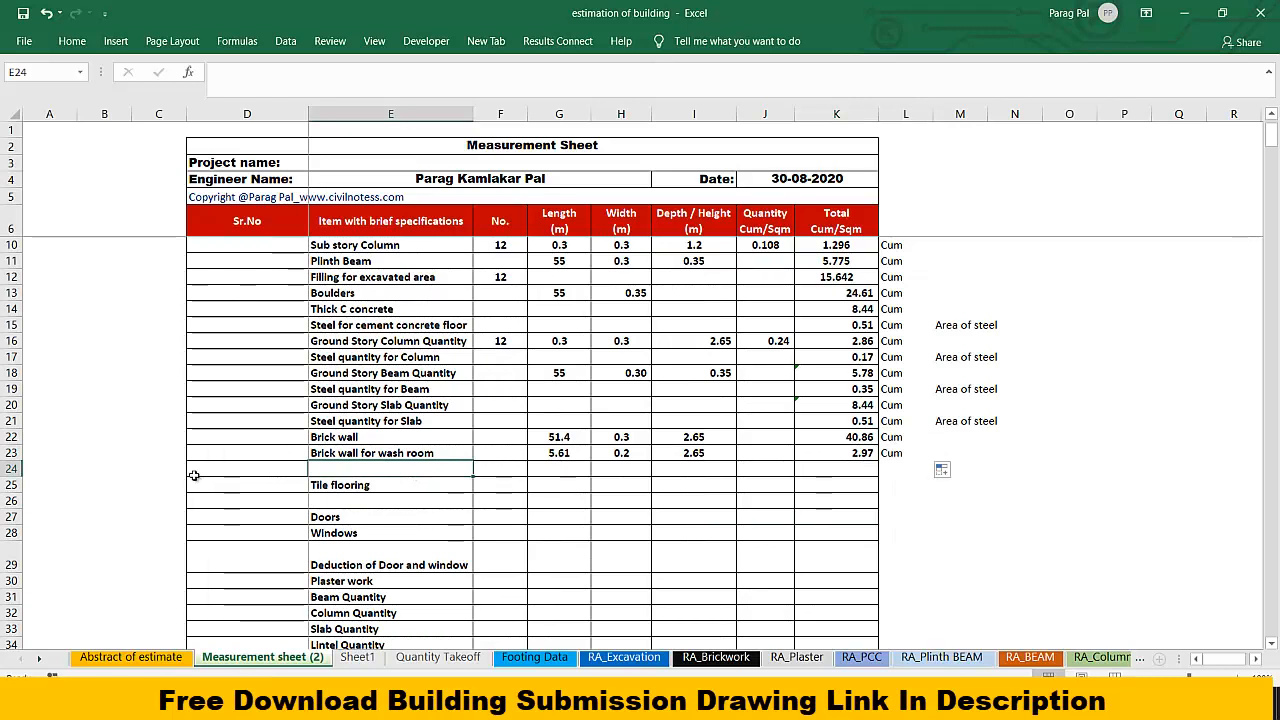
Step: Label row 24 in the item column as Total Brick wall quantity
type("Tor")
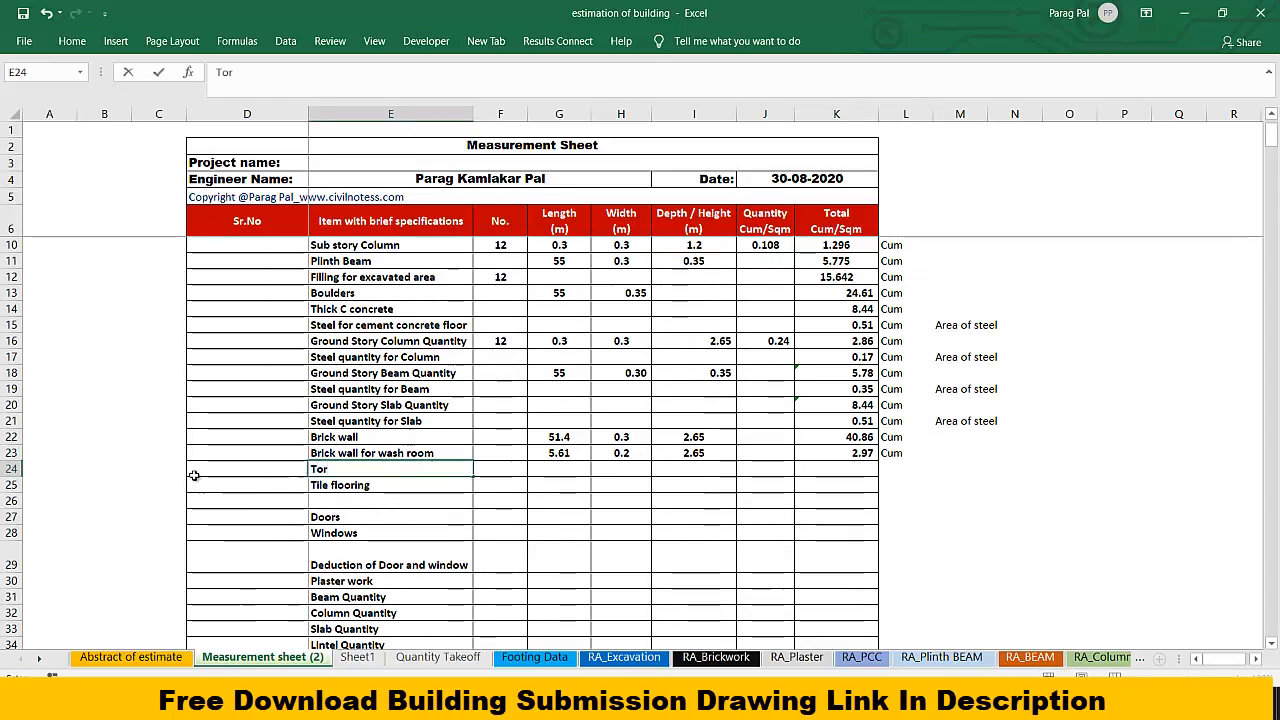
type("al Brick w")
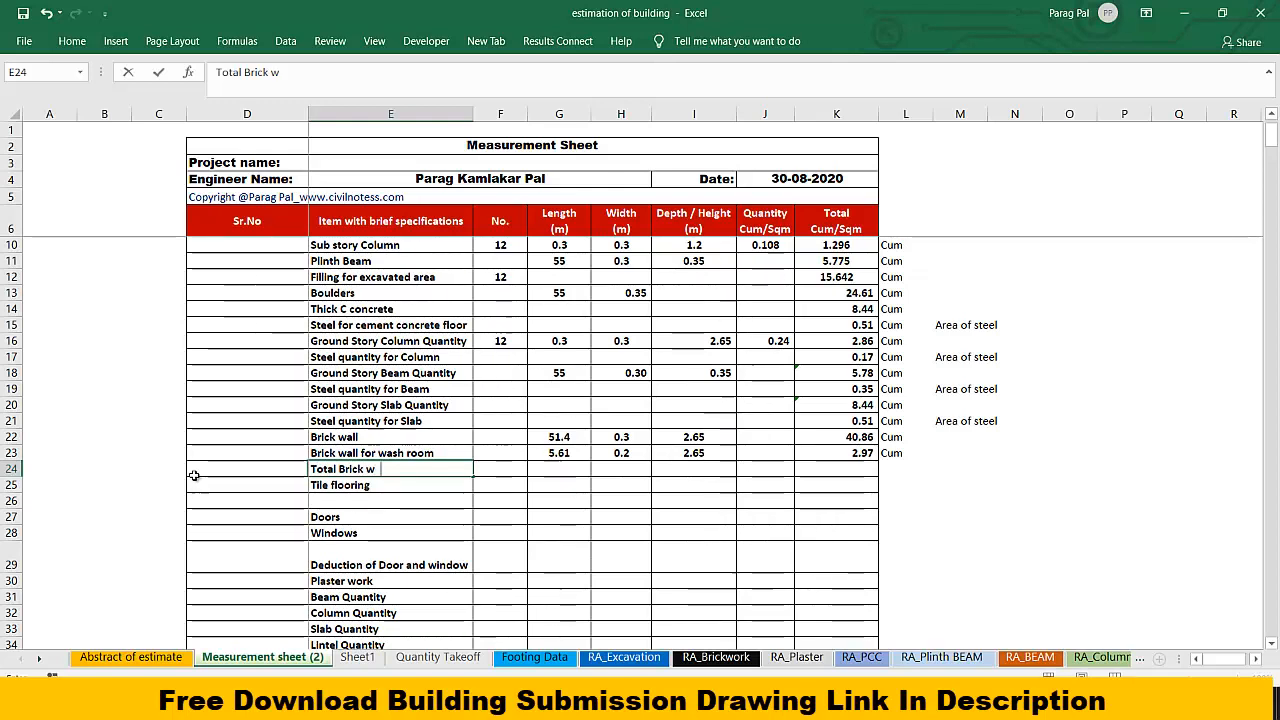
type("all quan")
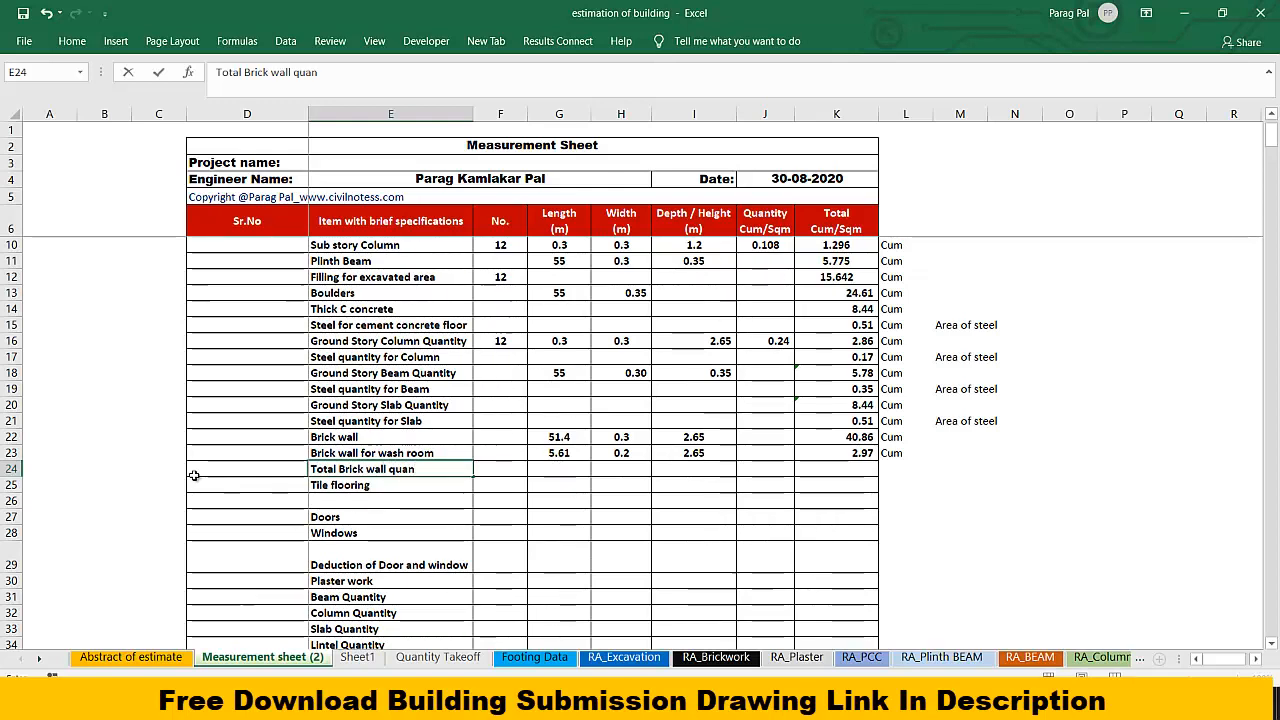
type("otty")
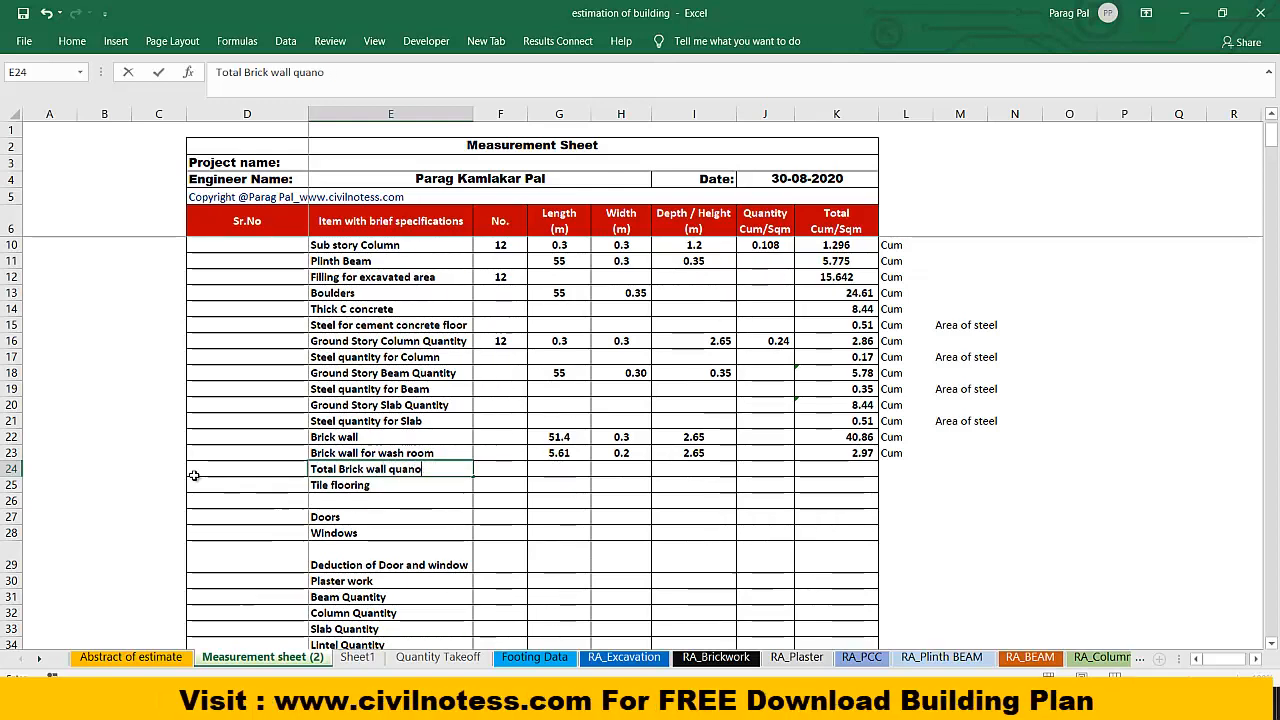
key("BackSpace")
type("ntity")
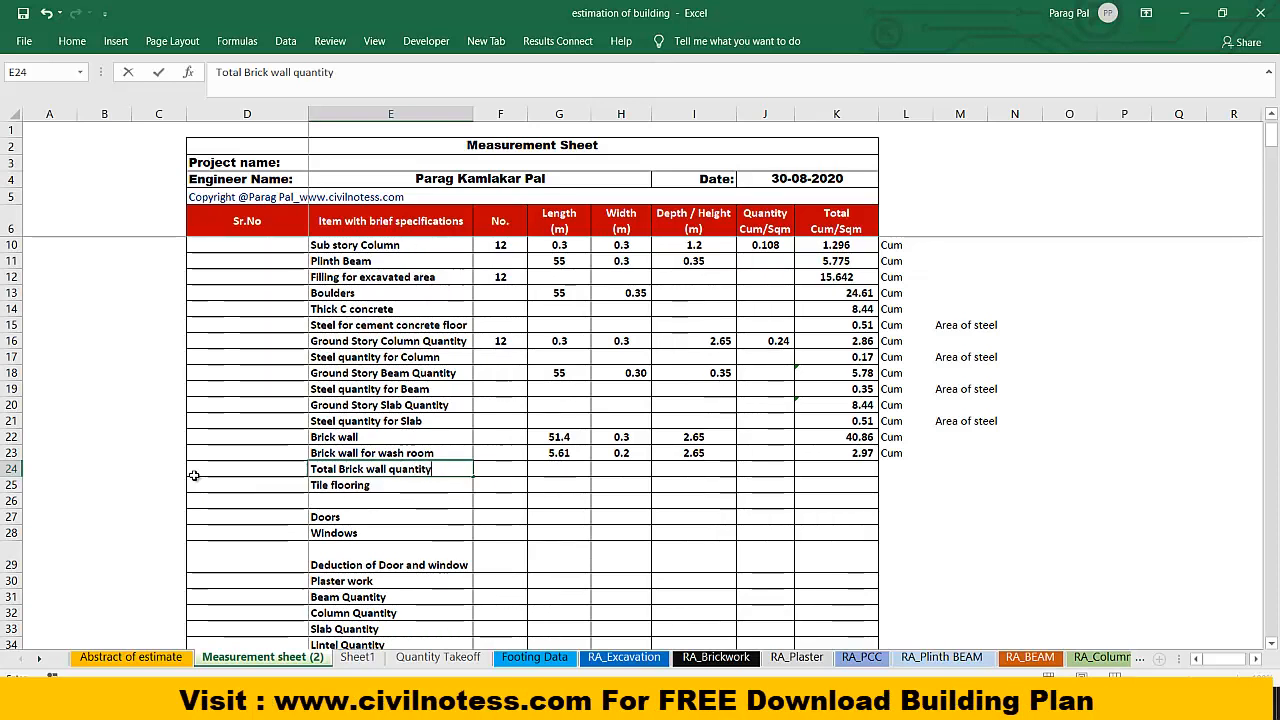
left_click(559, 549)
Step: Sum the two brick wall totals in K24 with the formula =K22+K23
left_click(811, 468)
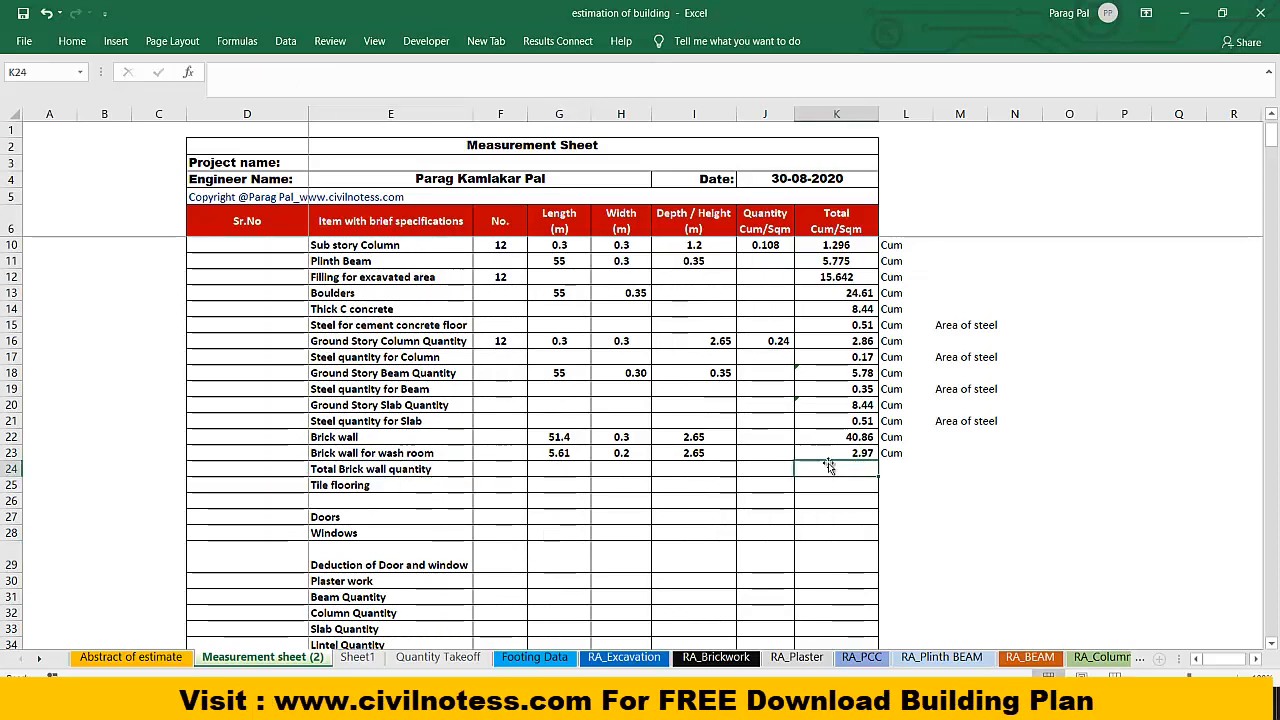
type("=")
left_click(852, 437)
type("+")
left_click(860, 453)
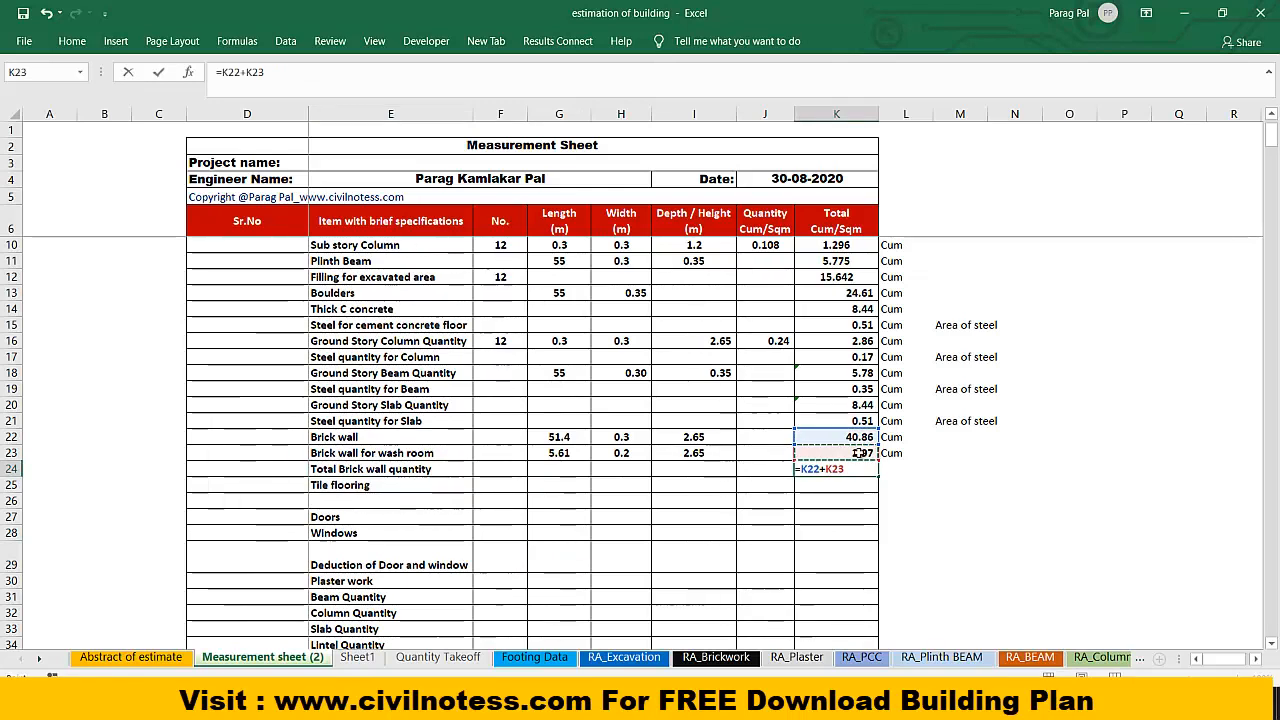
key("Return")
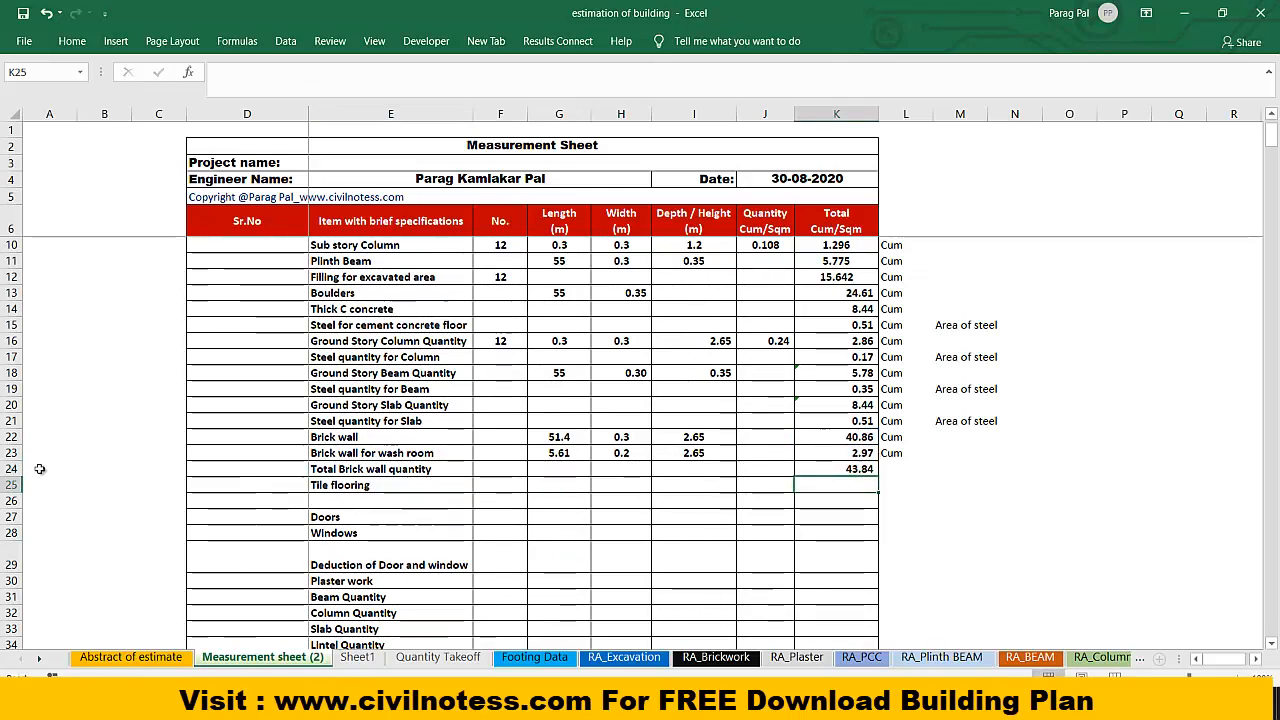
Step: Insert three blank rows above the Tile flooring row, starting at row 25
left_click(10, 485)
right_click(10, 485)
left_click(35, 468)
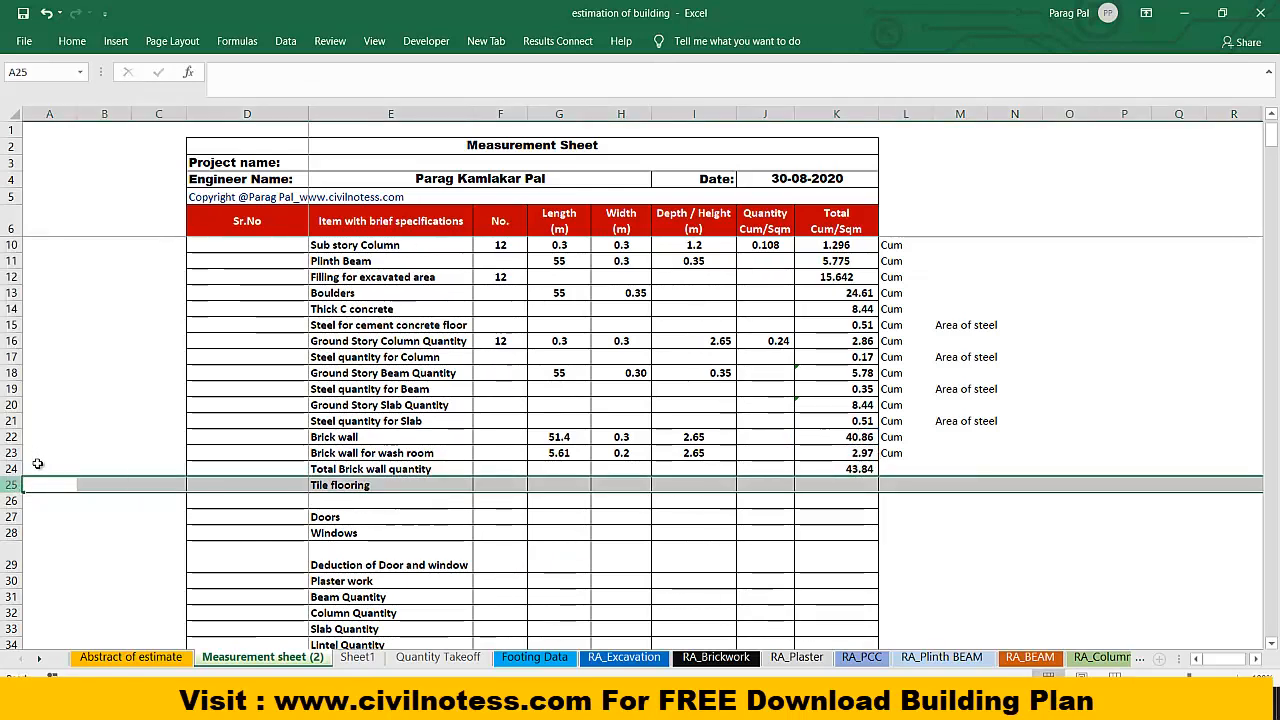
key("ctrl+z")
right_click(10, 487)
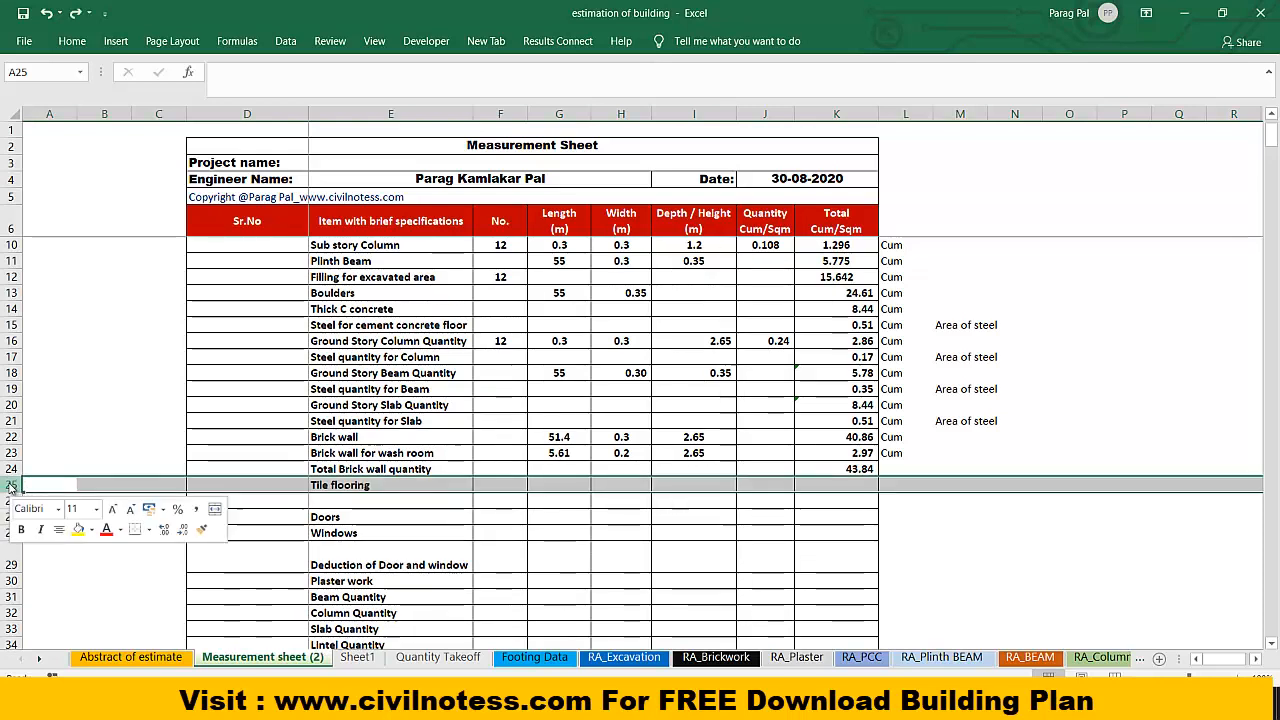
left_click(48, 350)
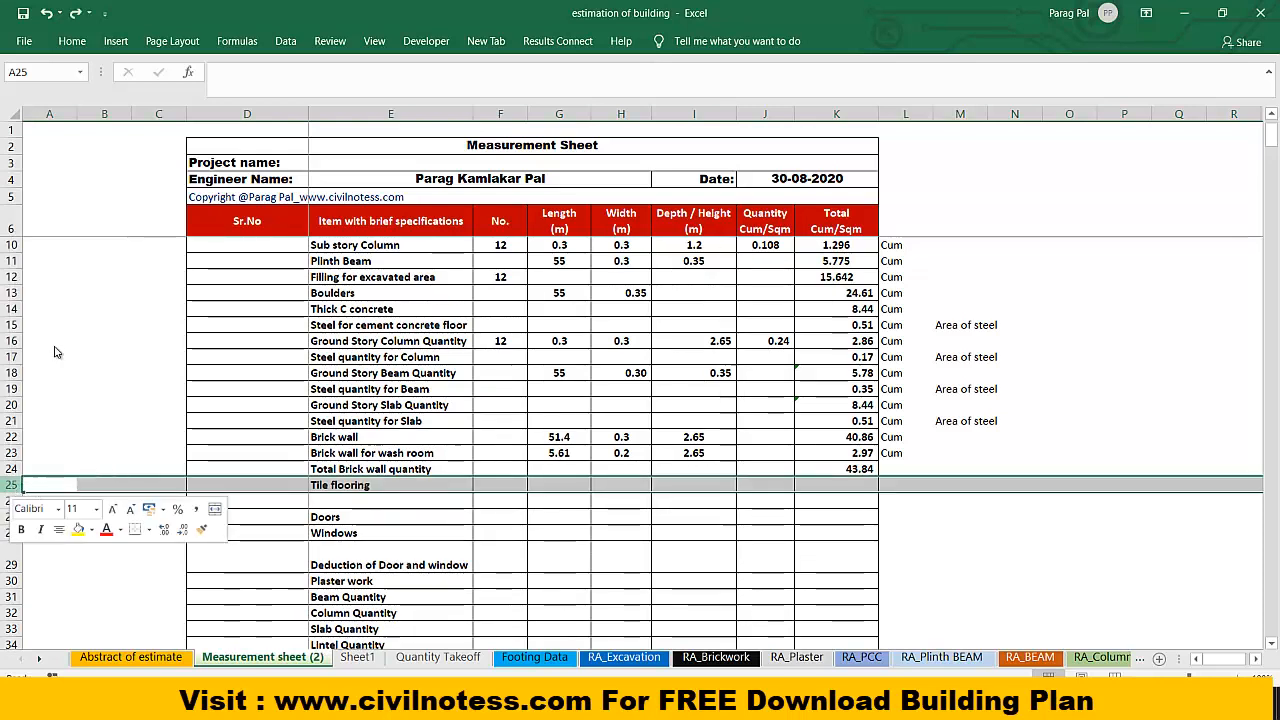
right_click(10, 485)
left_click(48, 353)
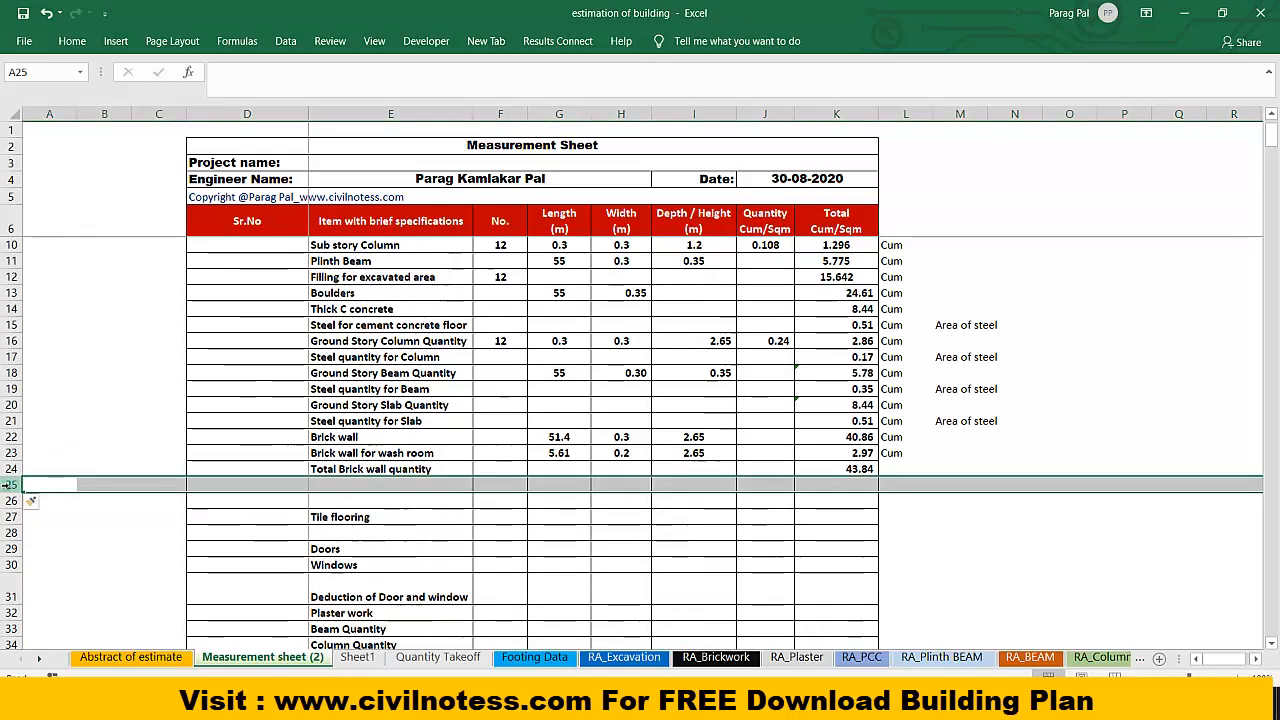
right_click(10, 485)
left_click(48, 353)
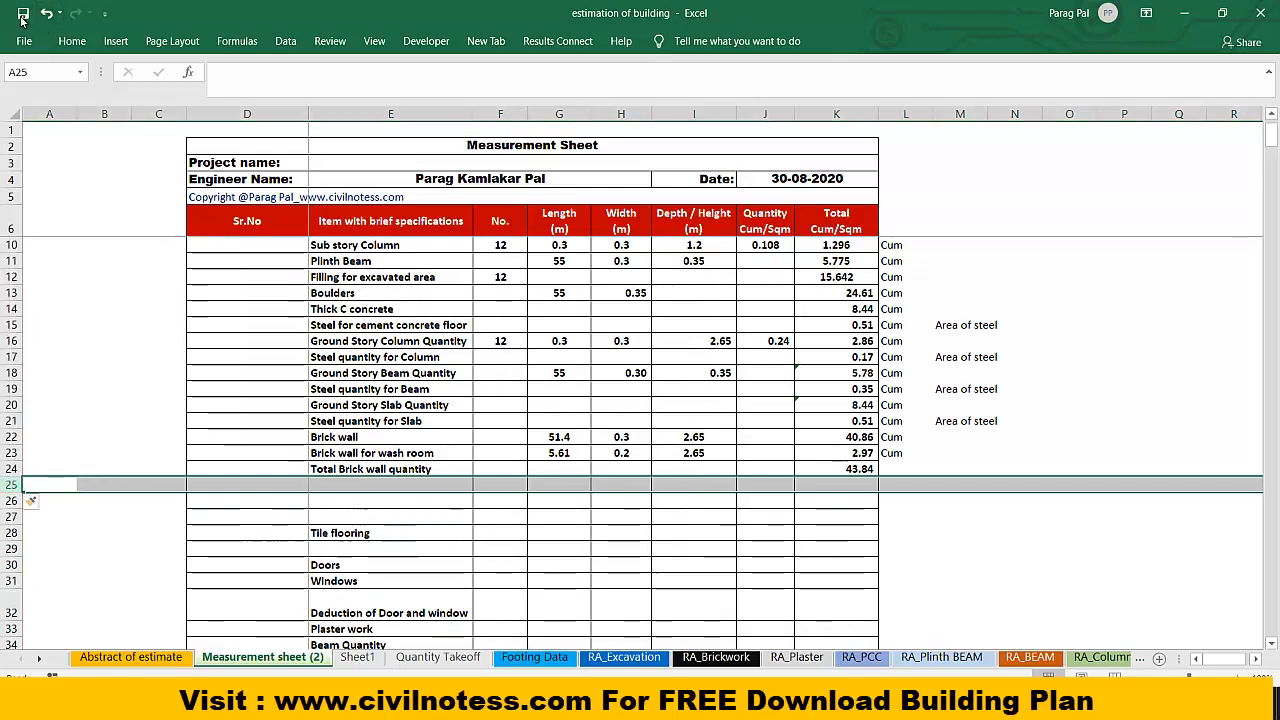
left_click(403, 394)
left_click(512, 500)
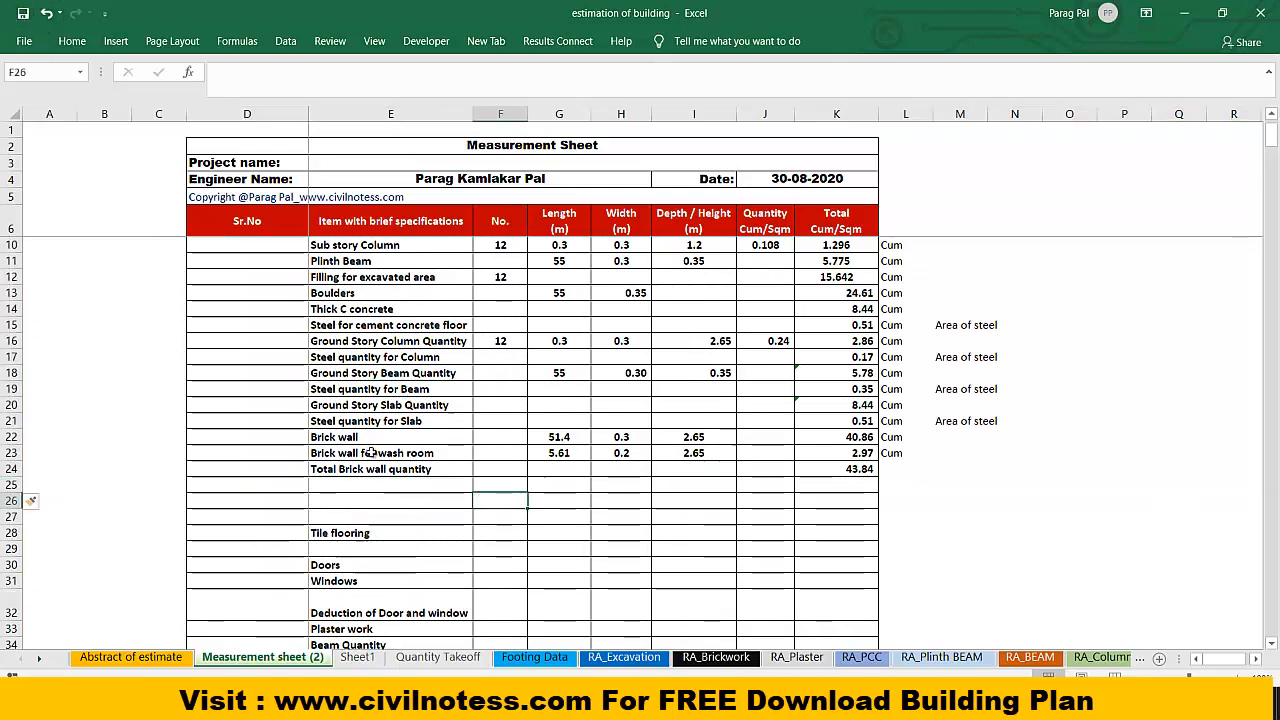
Step: Enter Door Quantity as the item in E25, below the total brick wall quantity
left_click(870, 484)
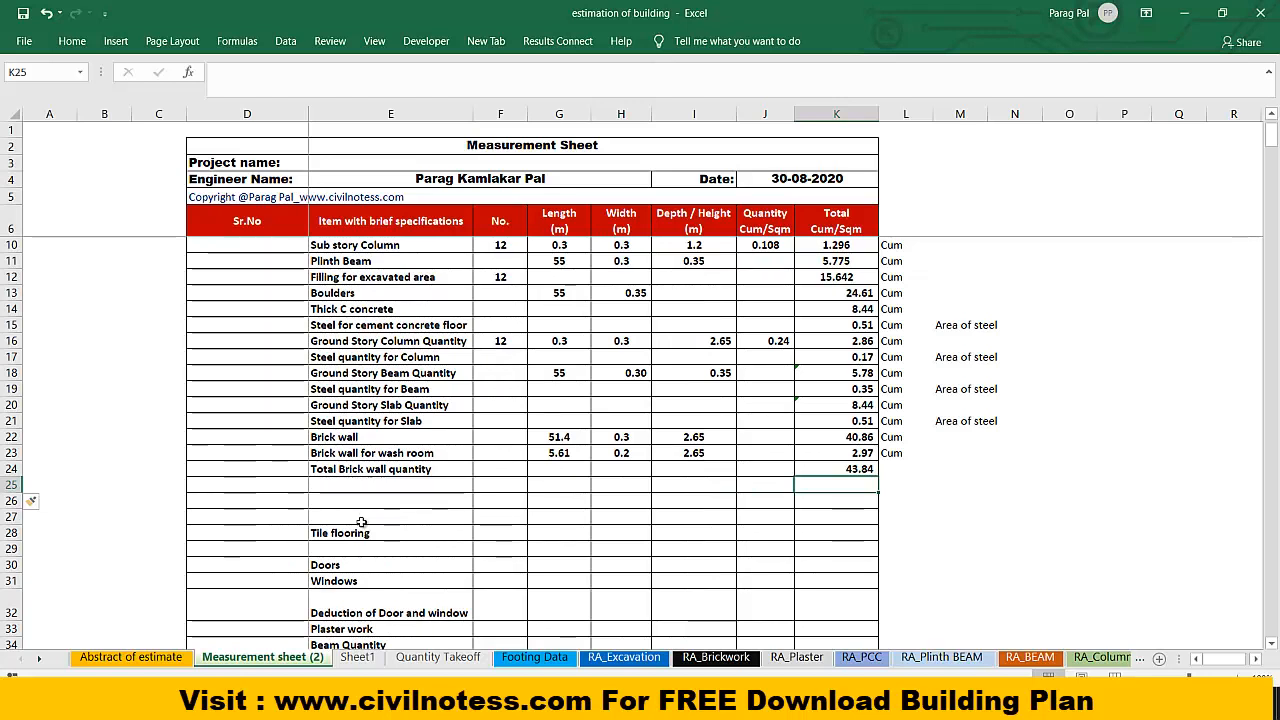
left_click(369, 488)
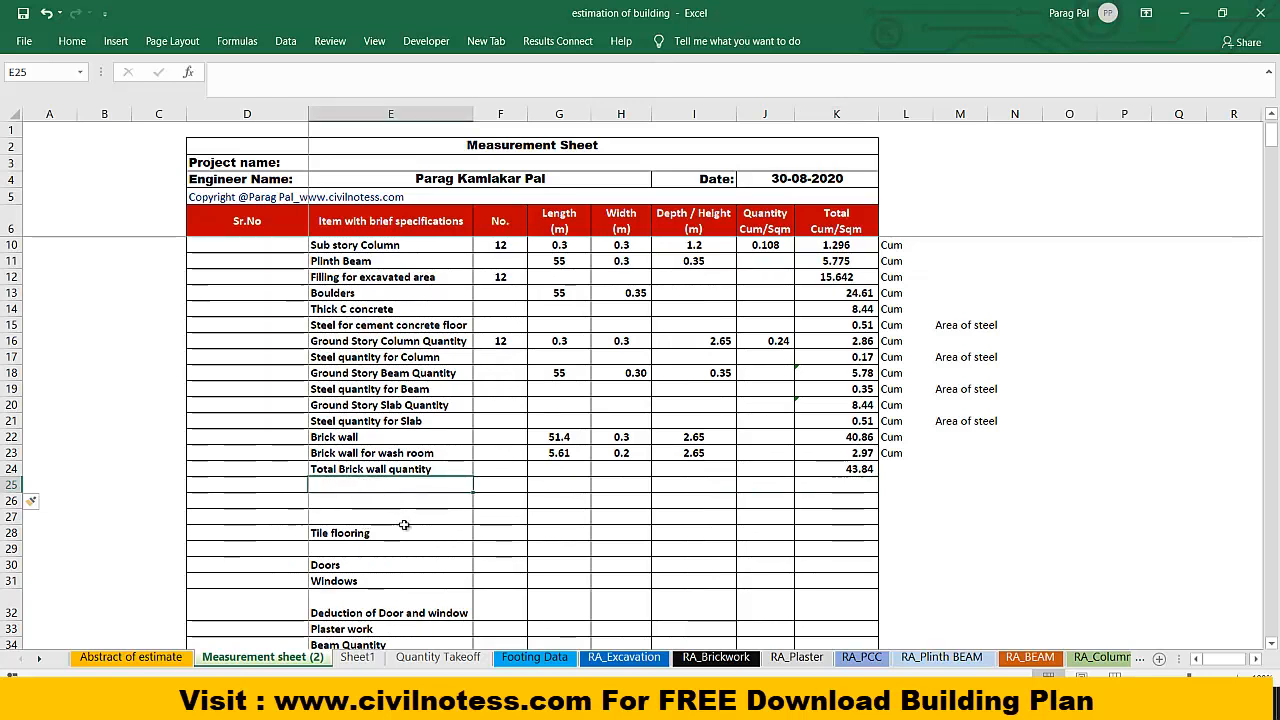
type("Door ")
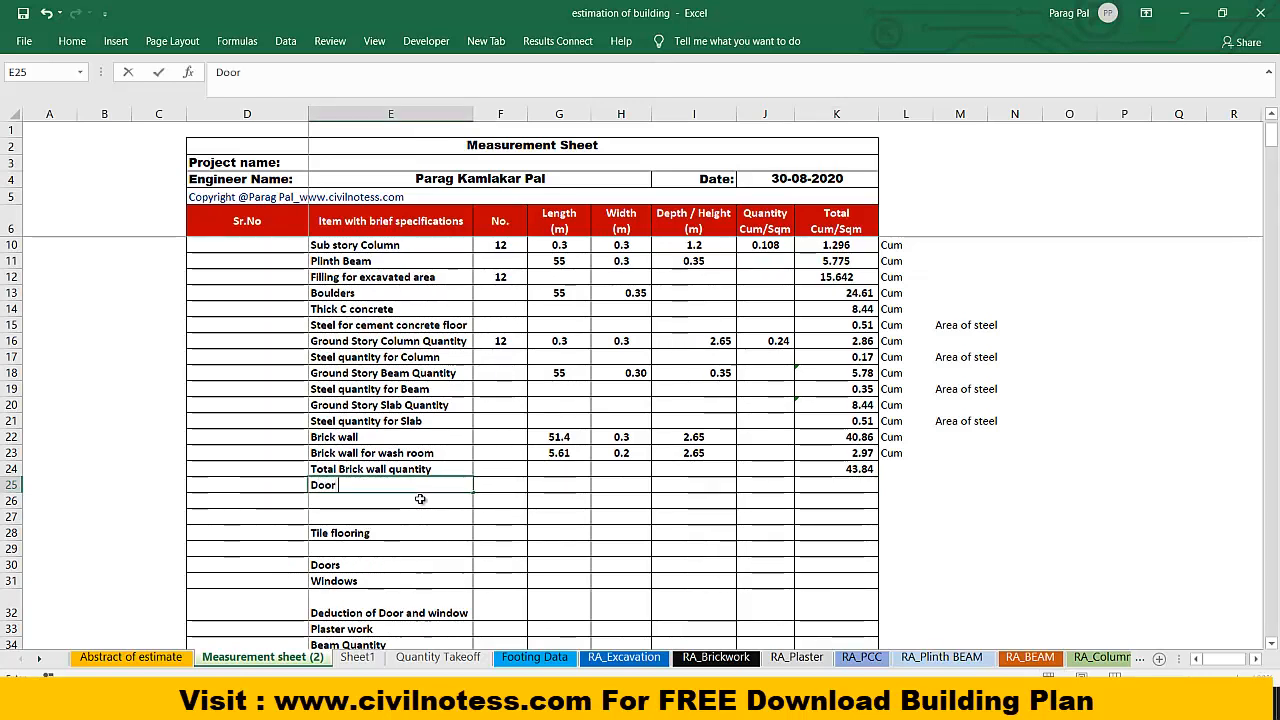
type("Qu")
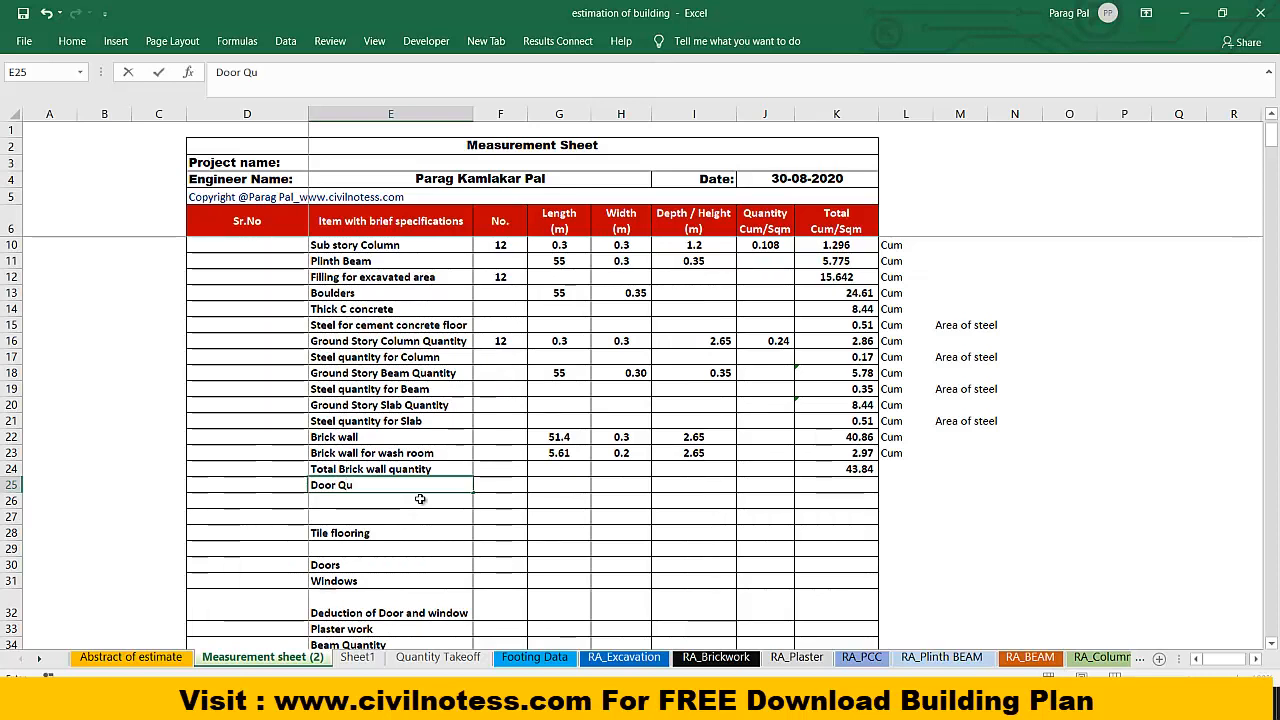
type("anit")
key("BackSpace")
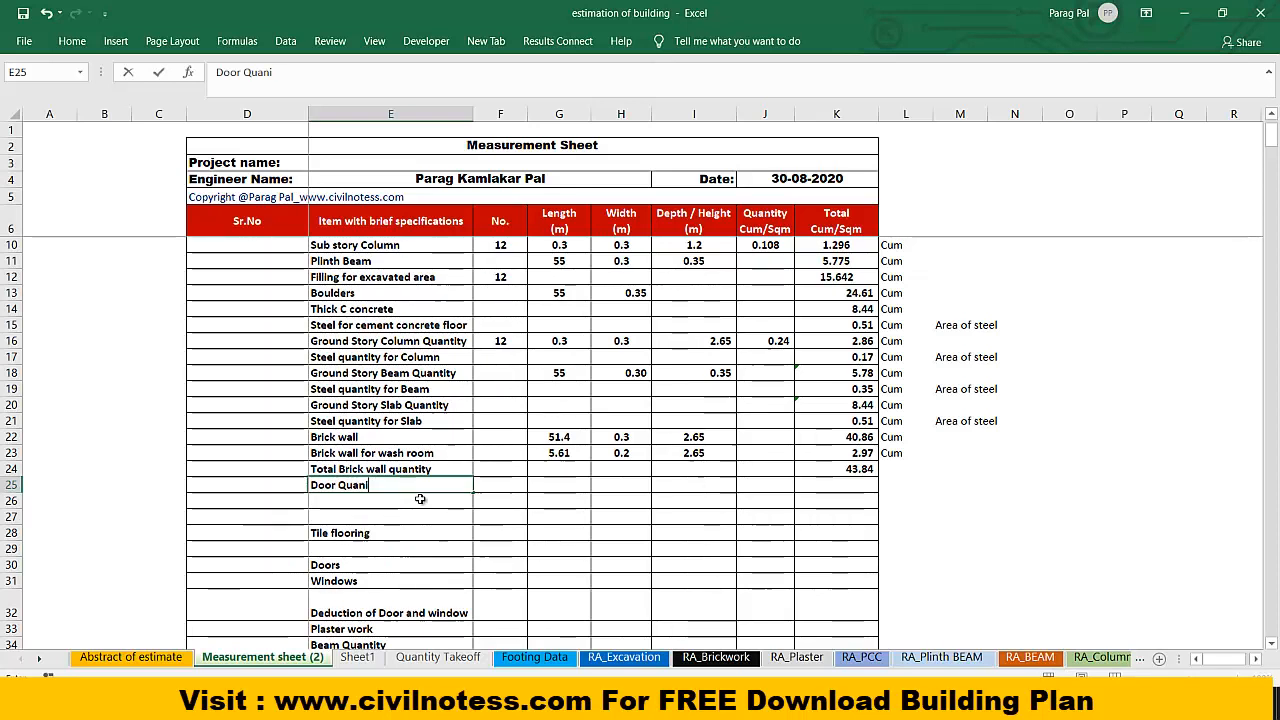
key("BackSpace")
key("BackSpace")
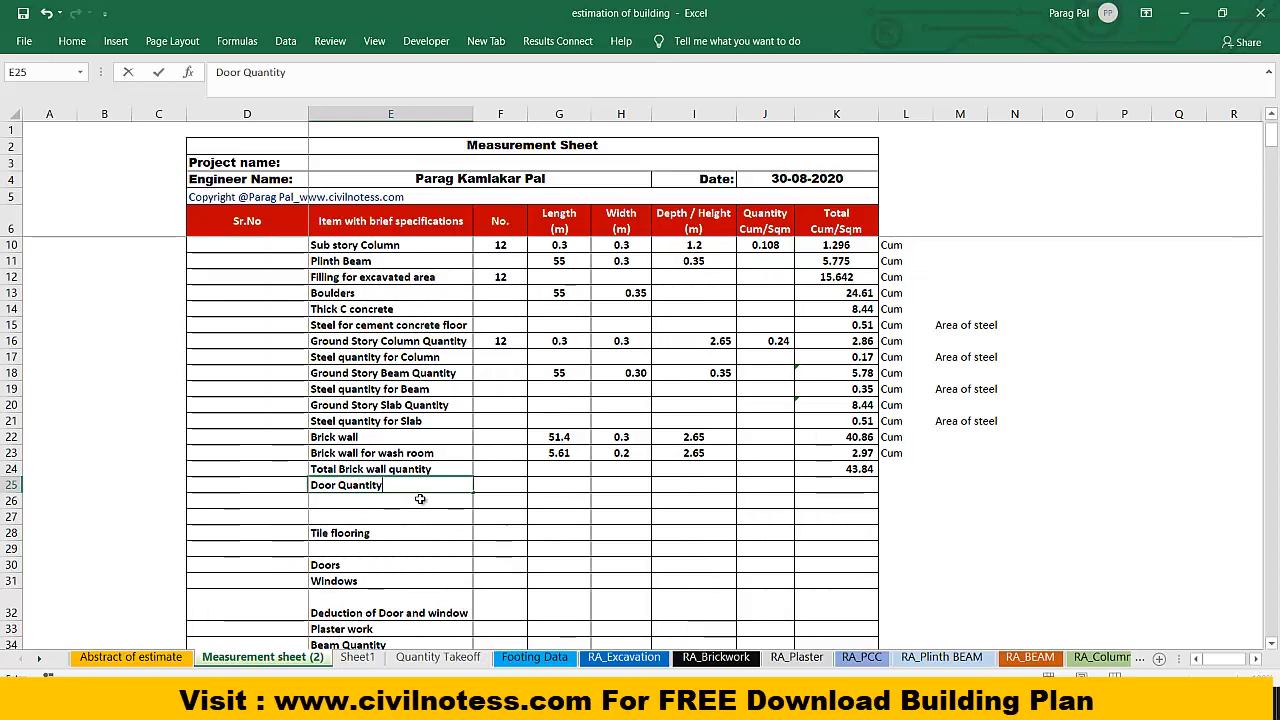
key("Return")
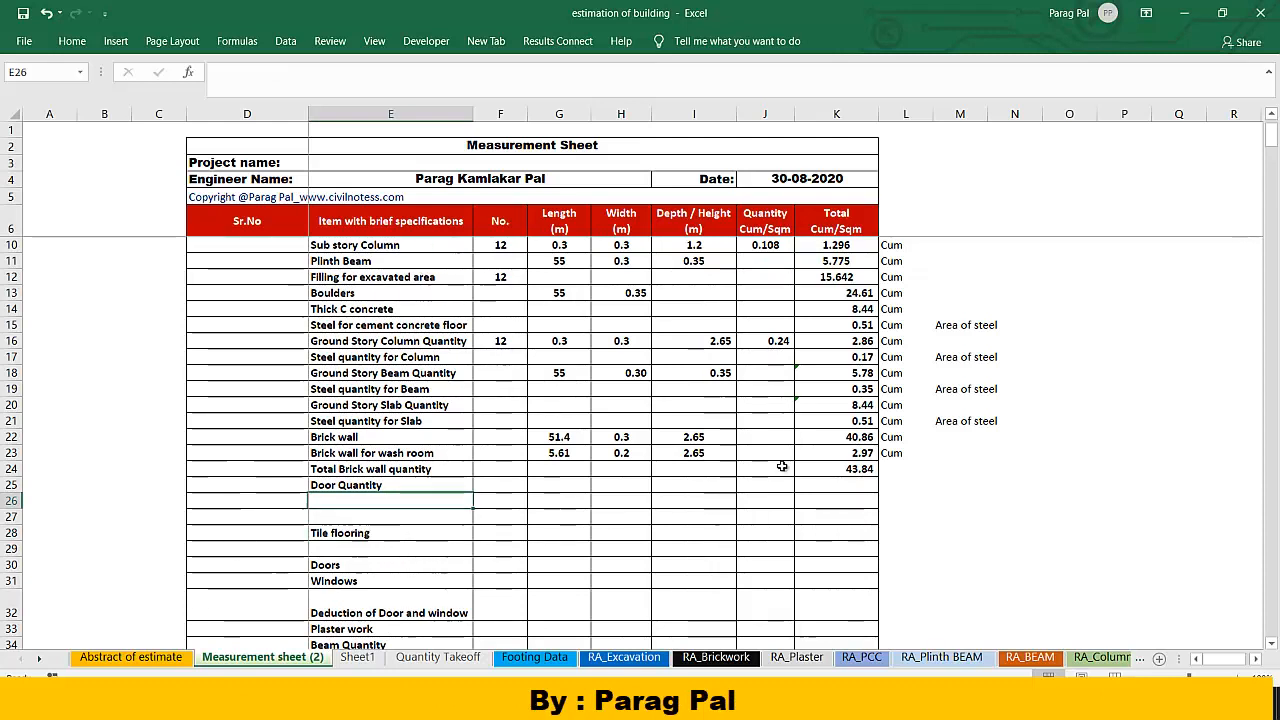
Step: Enter Window Quantity as the item in E26
type("Window")
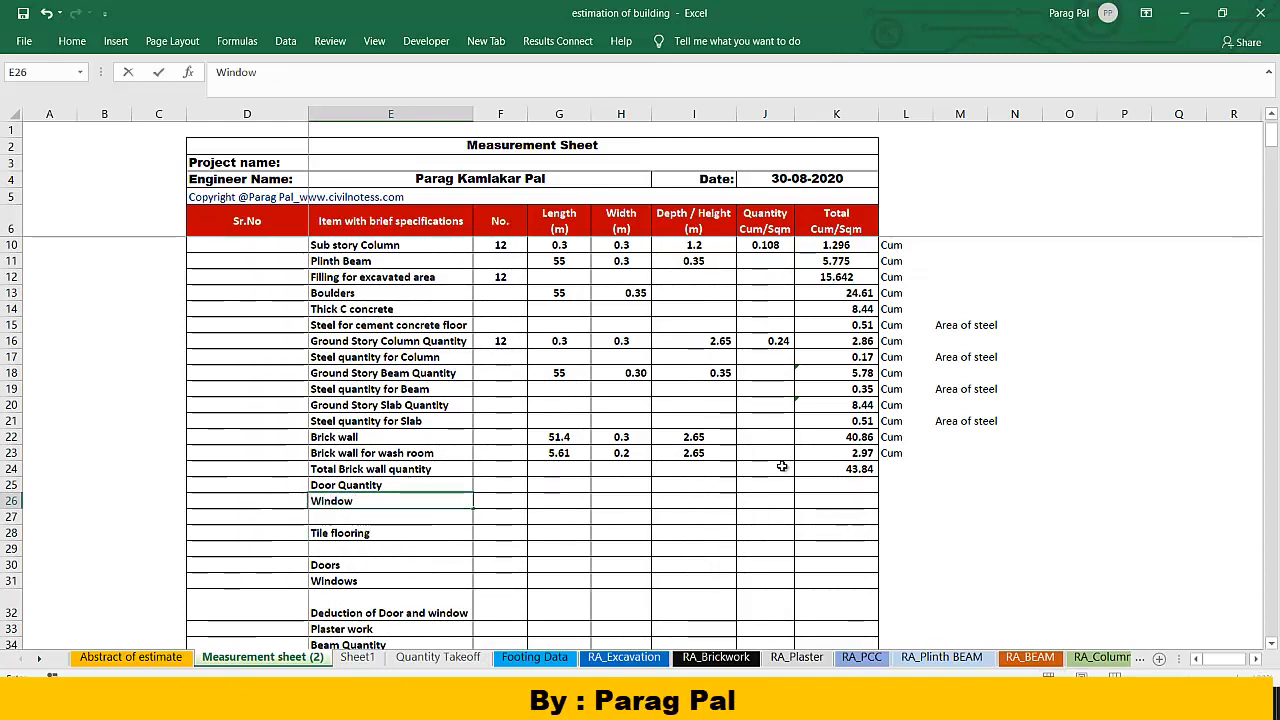
type(" Qua")
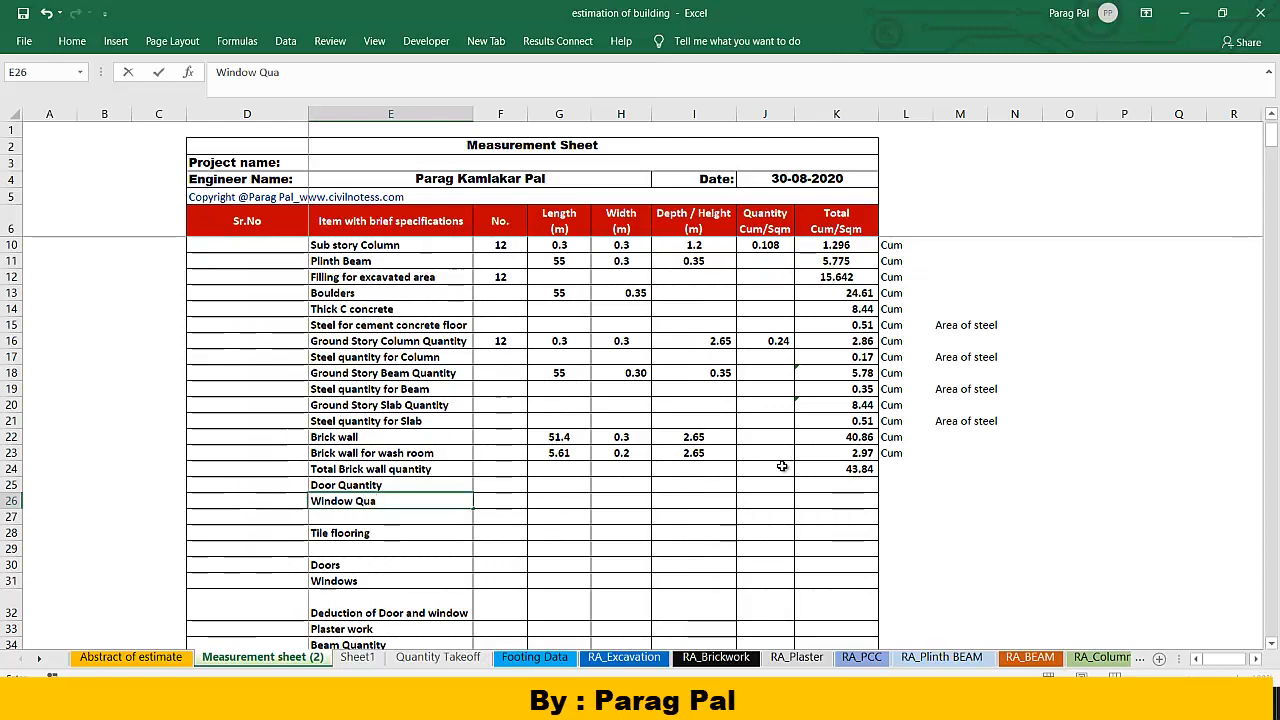
type("ntity")
left_click(688, 499)
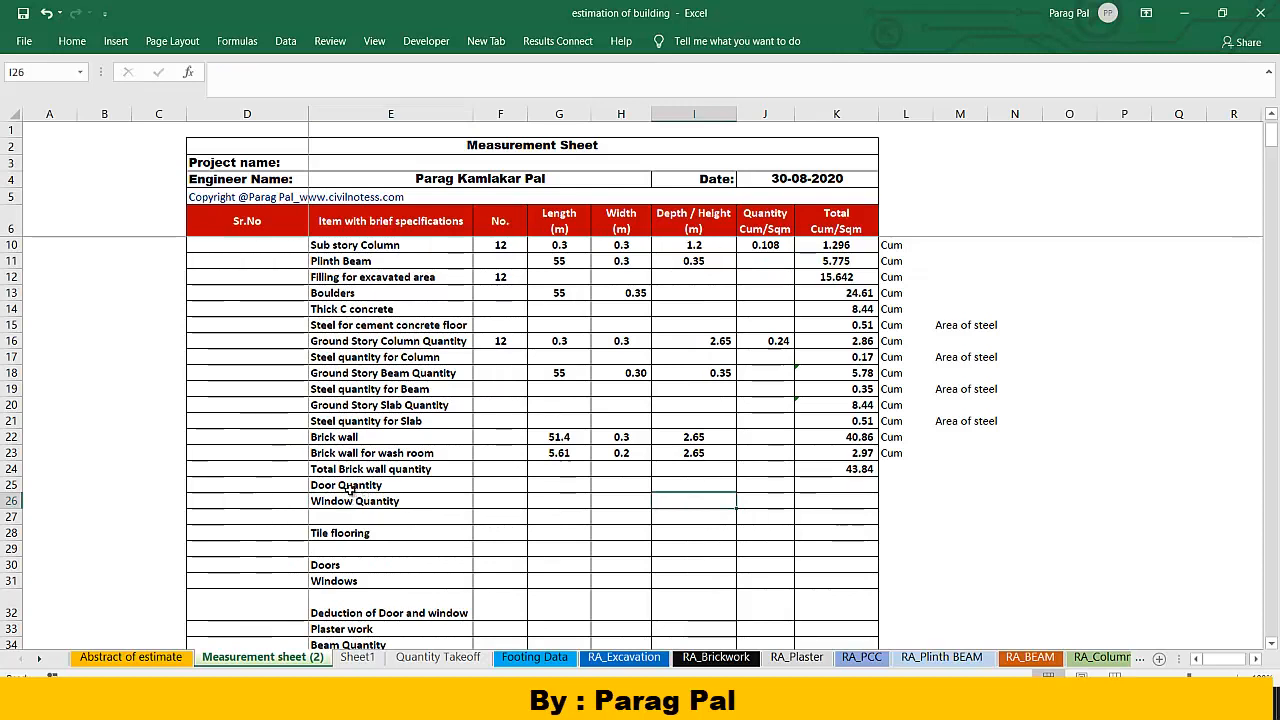
Step: Insert two more blank rows above the Tile flooring row, starting at row 28
left_click(352, 516)
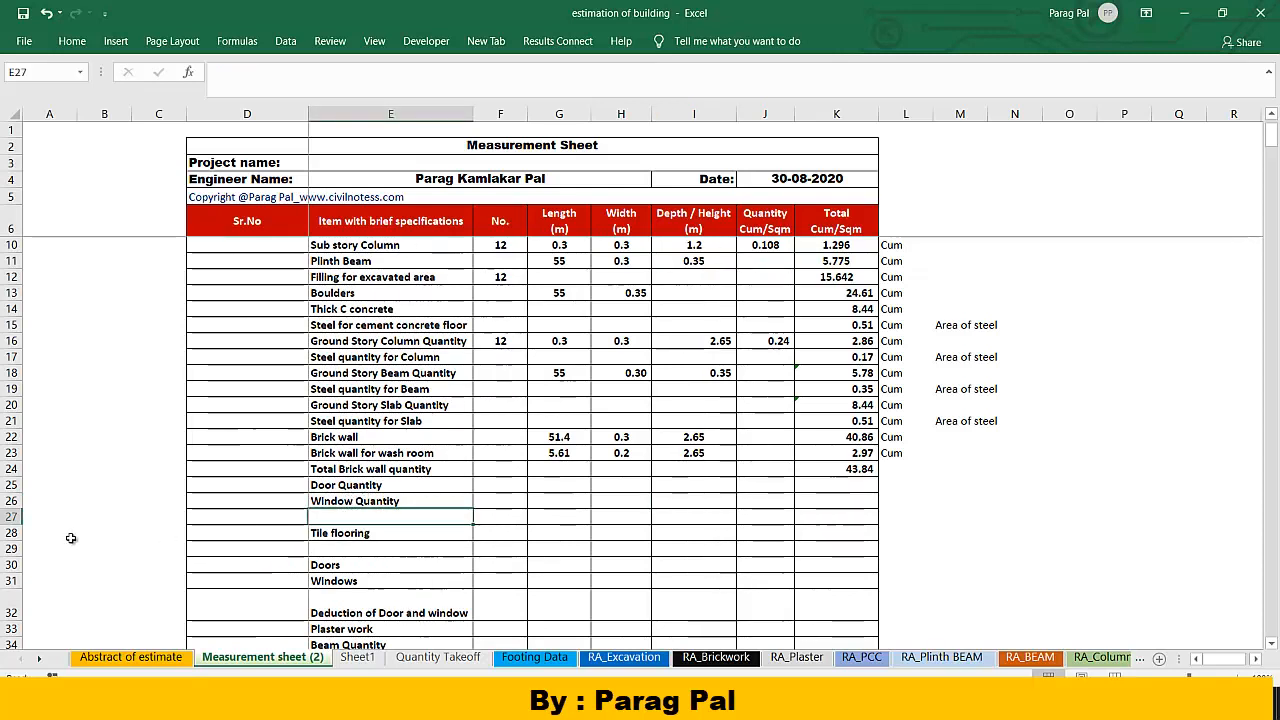
left_click(4, 532)
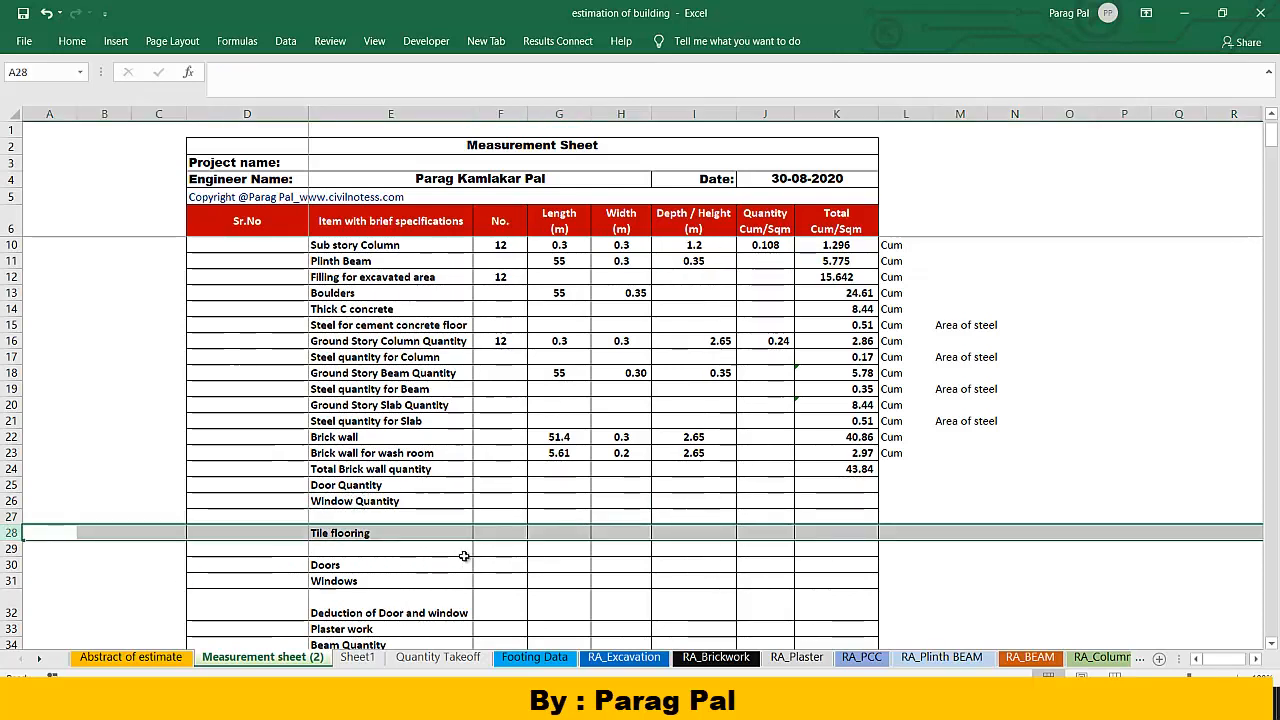
right_click(8, 532)
left_click(45, 403)
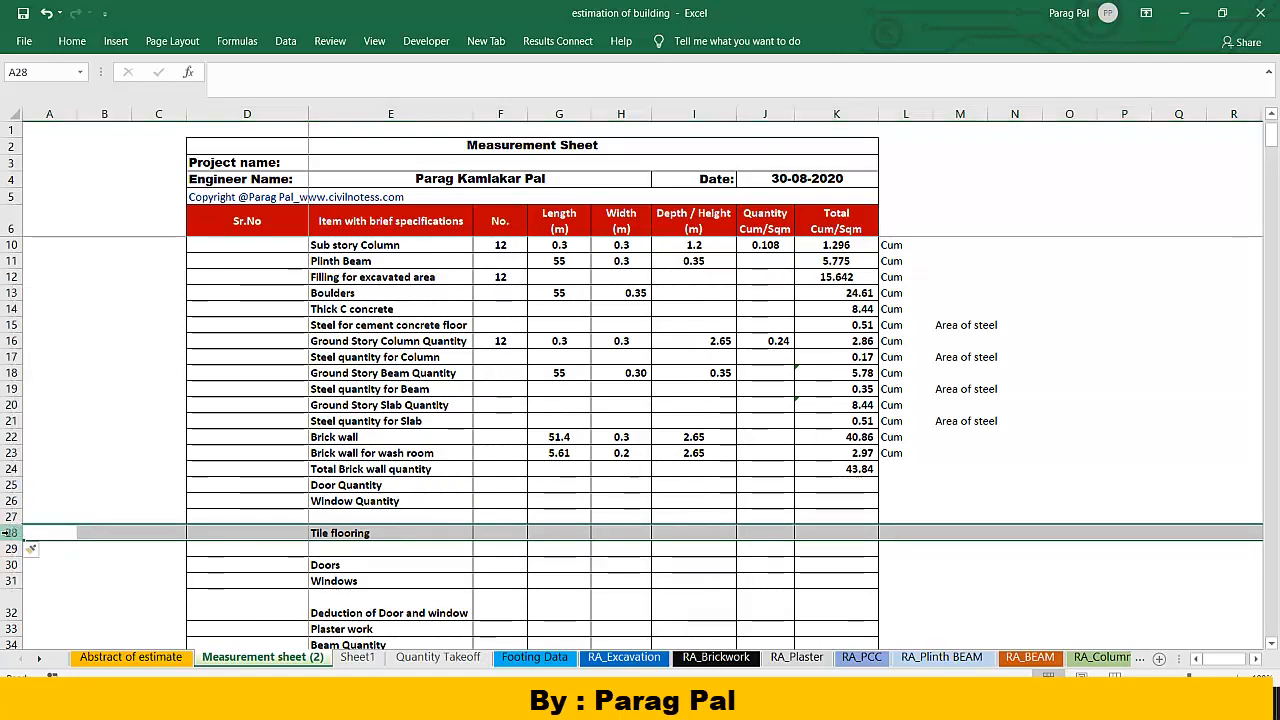
right_click(10, 532)
left_click(40, 417)
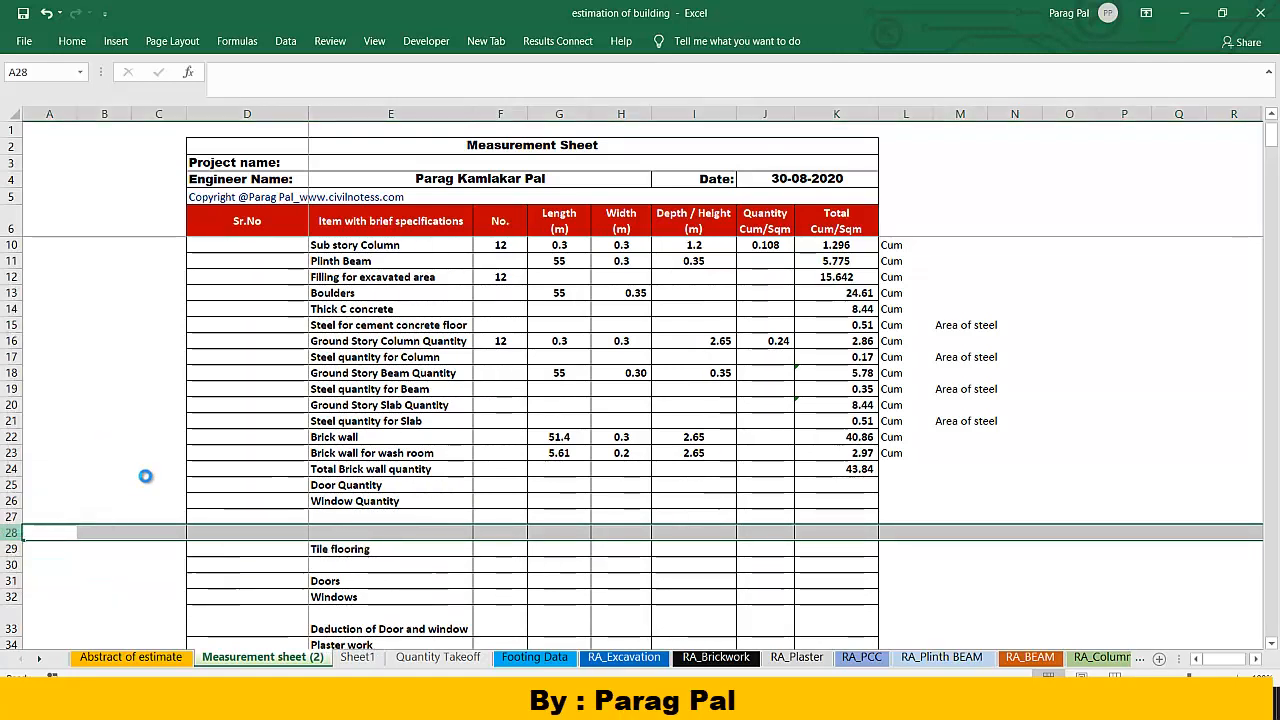
Step: Enter Door lintel as the item in E27, replacing the autocomplete suggestion
left_click(360, 517)
type("Door ")
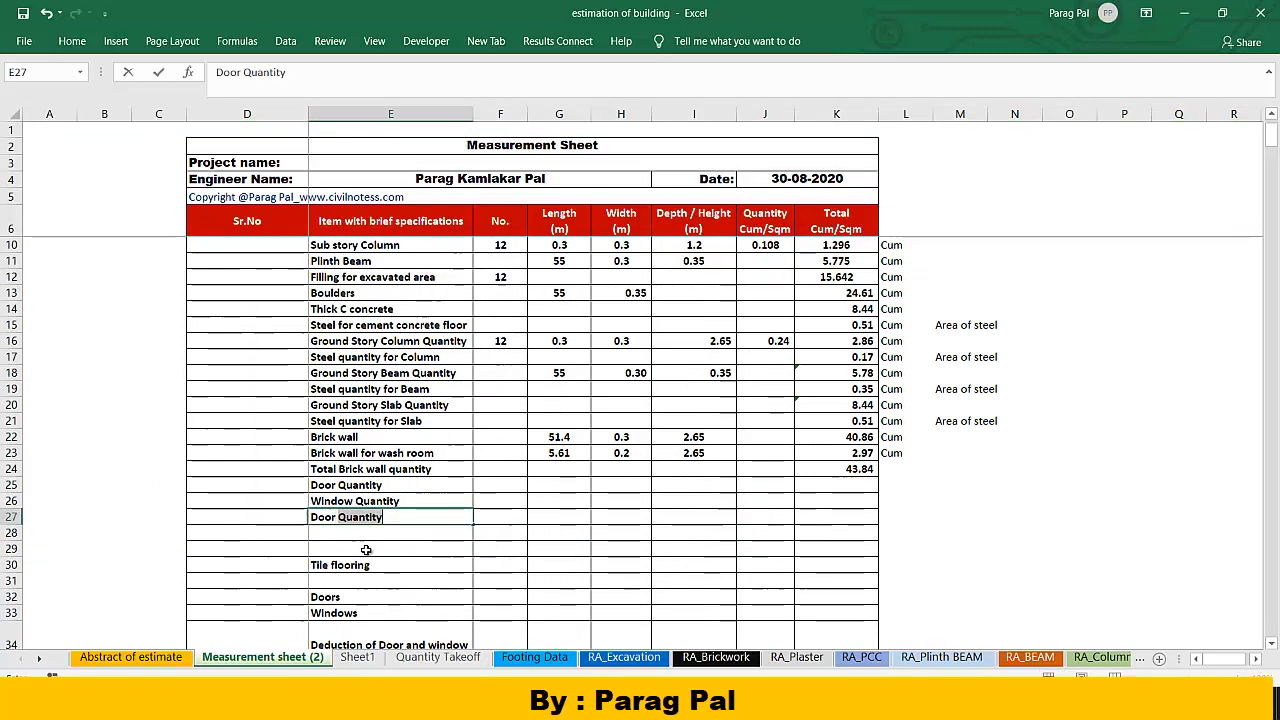
type("linte")
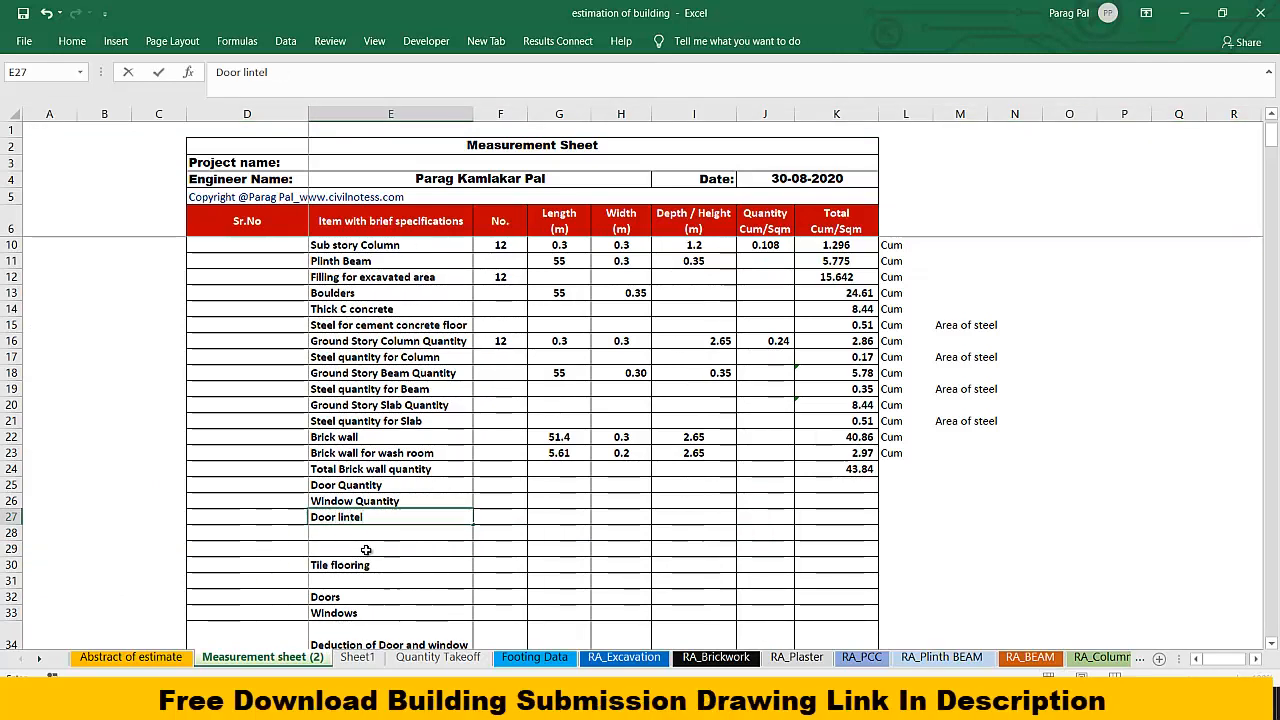
type("l")
key("Return")
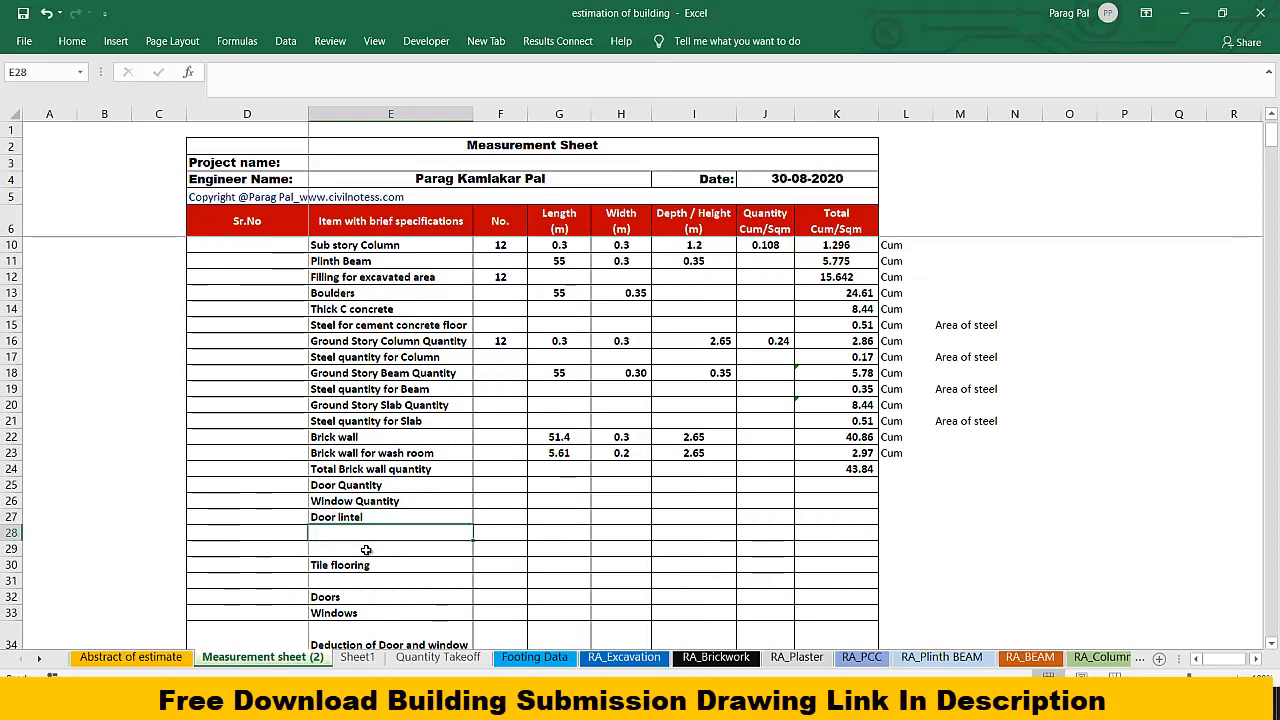
Step: Enter Window lintel as the item in E28, replacing the word Quantity from the autocompleted text
type("Window Quantity")
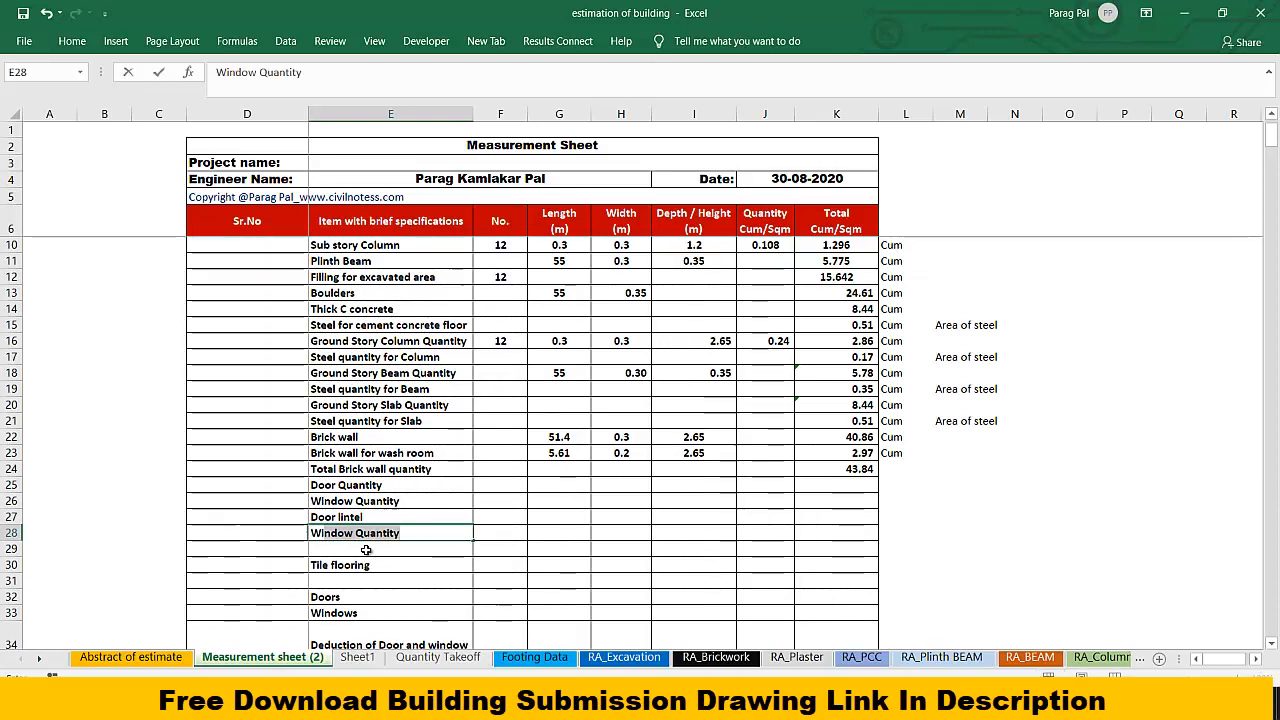
left_click(357, 533)
key("Delete")
key("Delete")
key("Delete")
key("Delete")
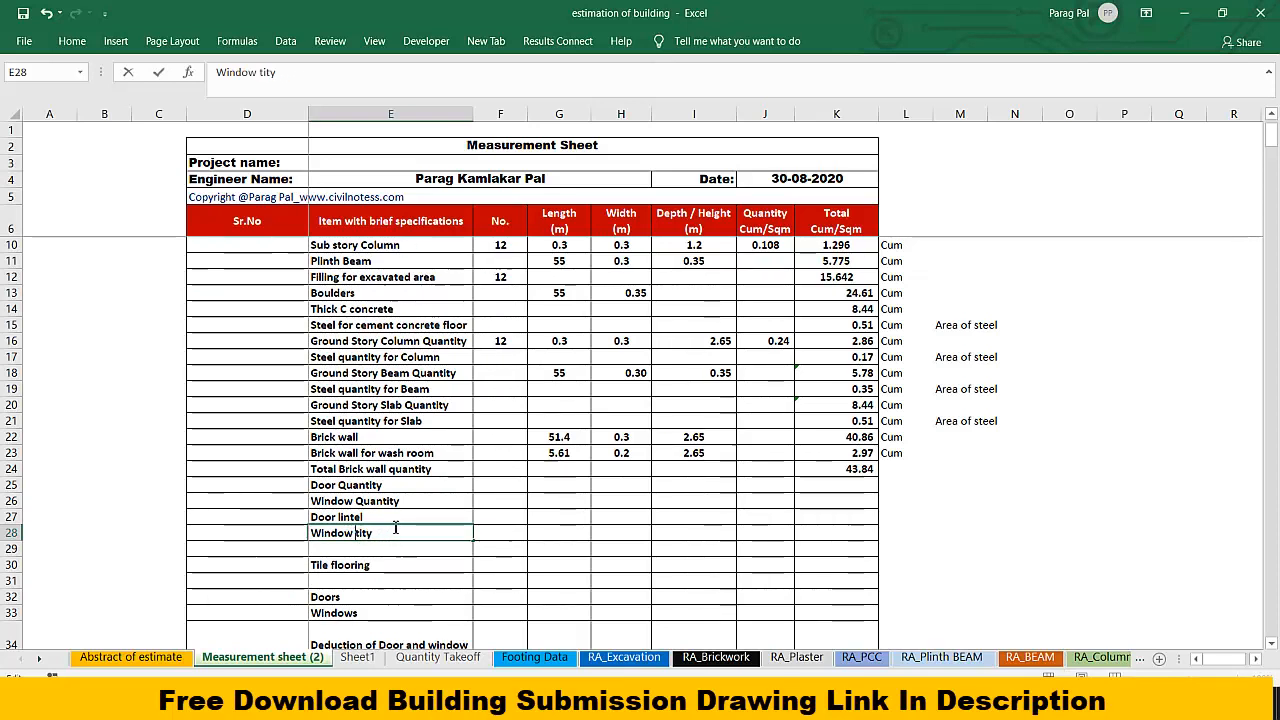
key("Delete")
key("Delete")
key("Delete")
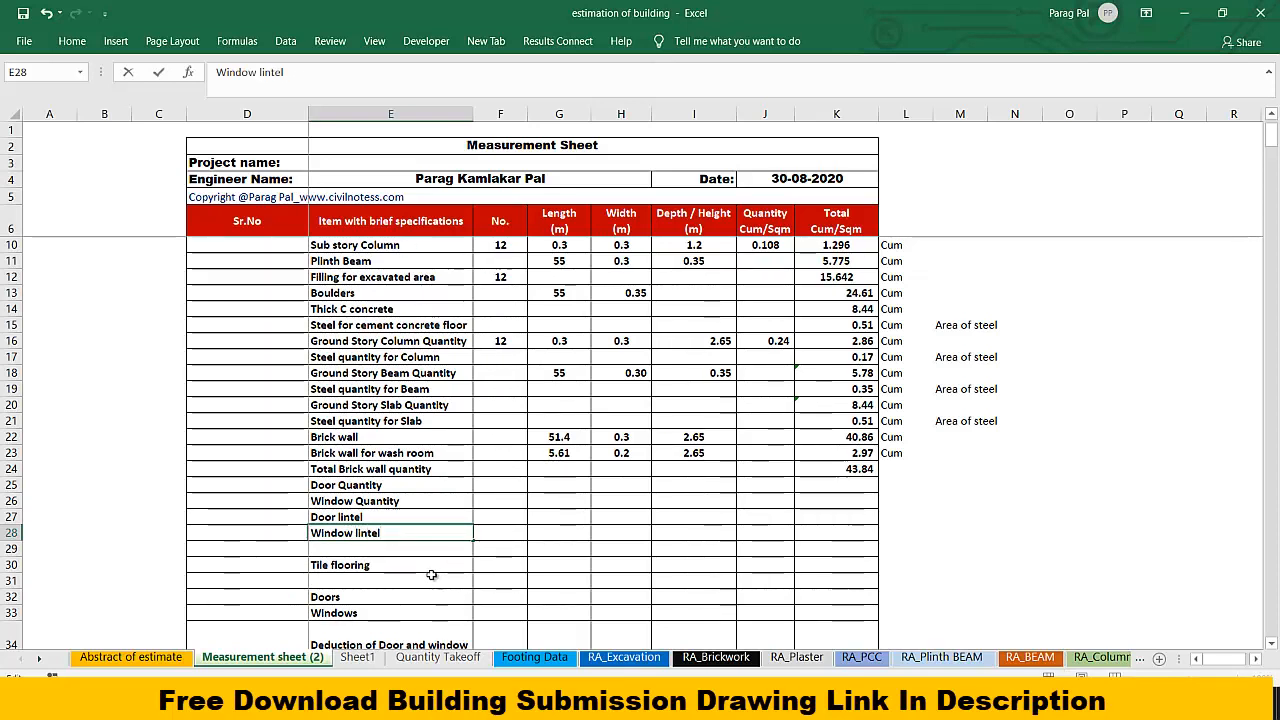
left_click(431, 575)
left_click(395, 545)
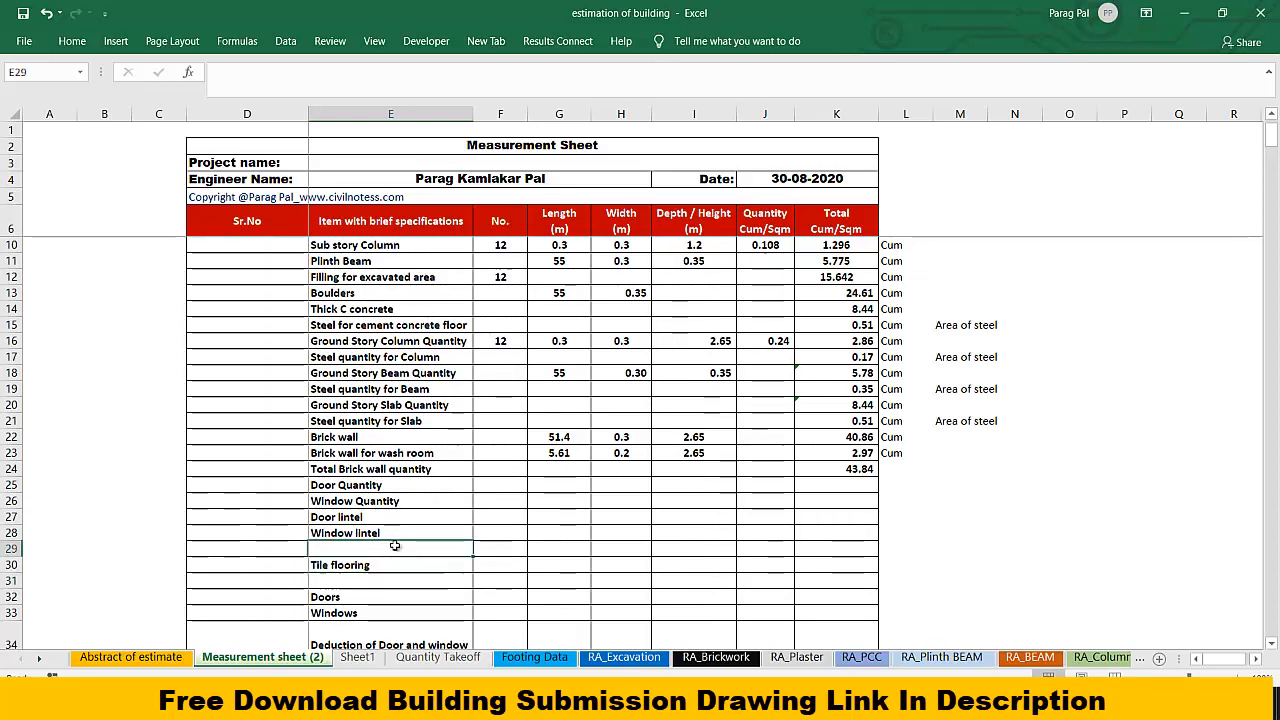
Step: Review the footing, column and slab calculations on the Quantity Takeoff sheet, returning to the Measurement sheet (2)
left_click(410, 536)
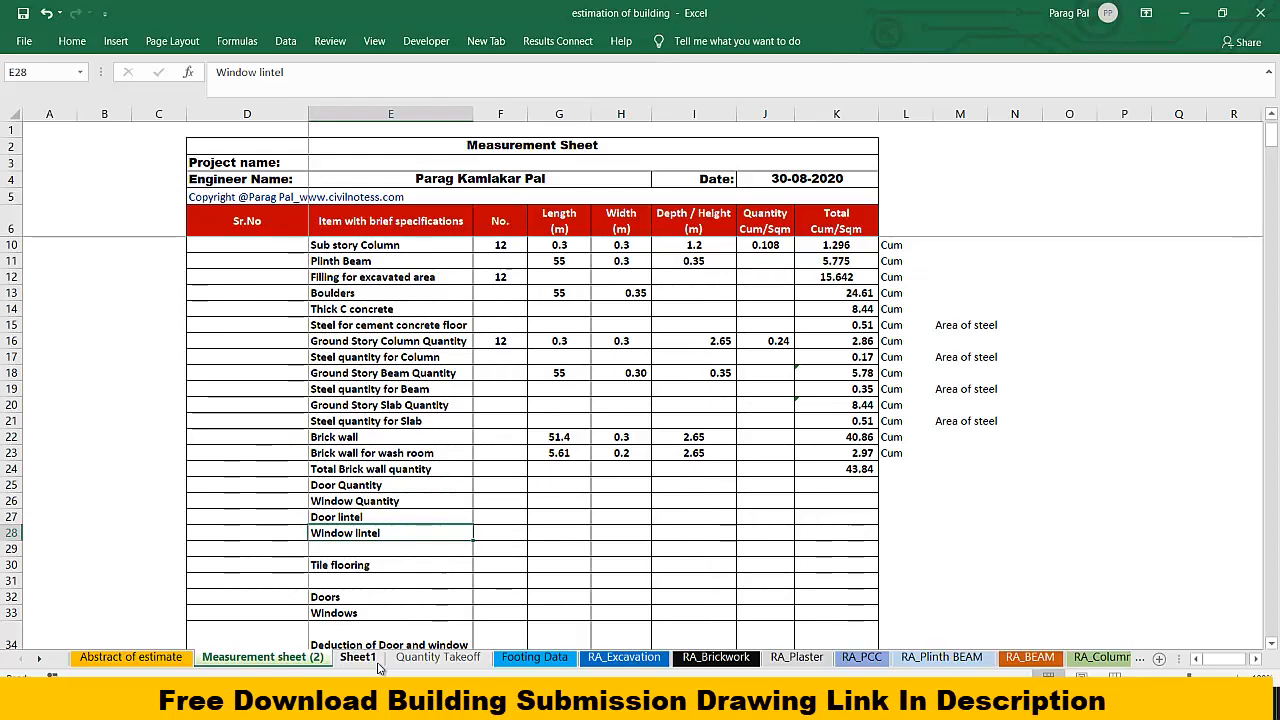
left_click(440, 657)
scroll(369, 585, "down", 1)
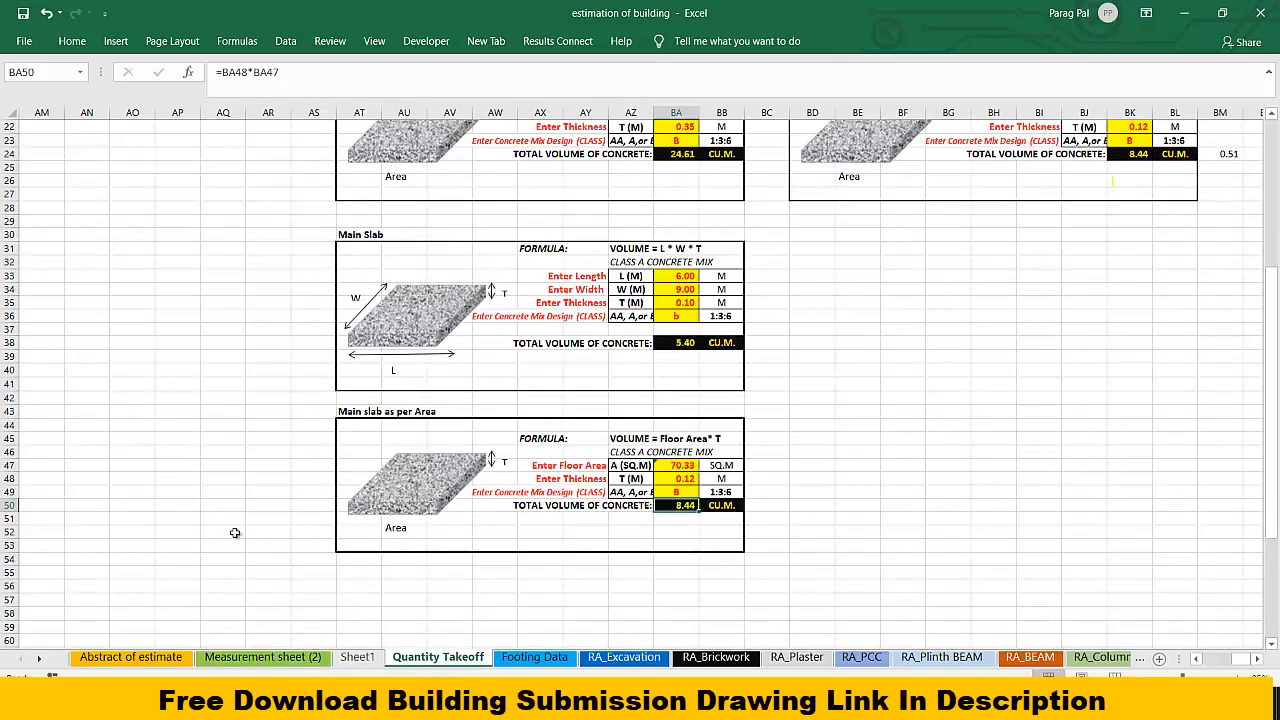
scroll(286, 567, "up", 4)
scroll(469, 617, "left", 10)
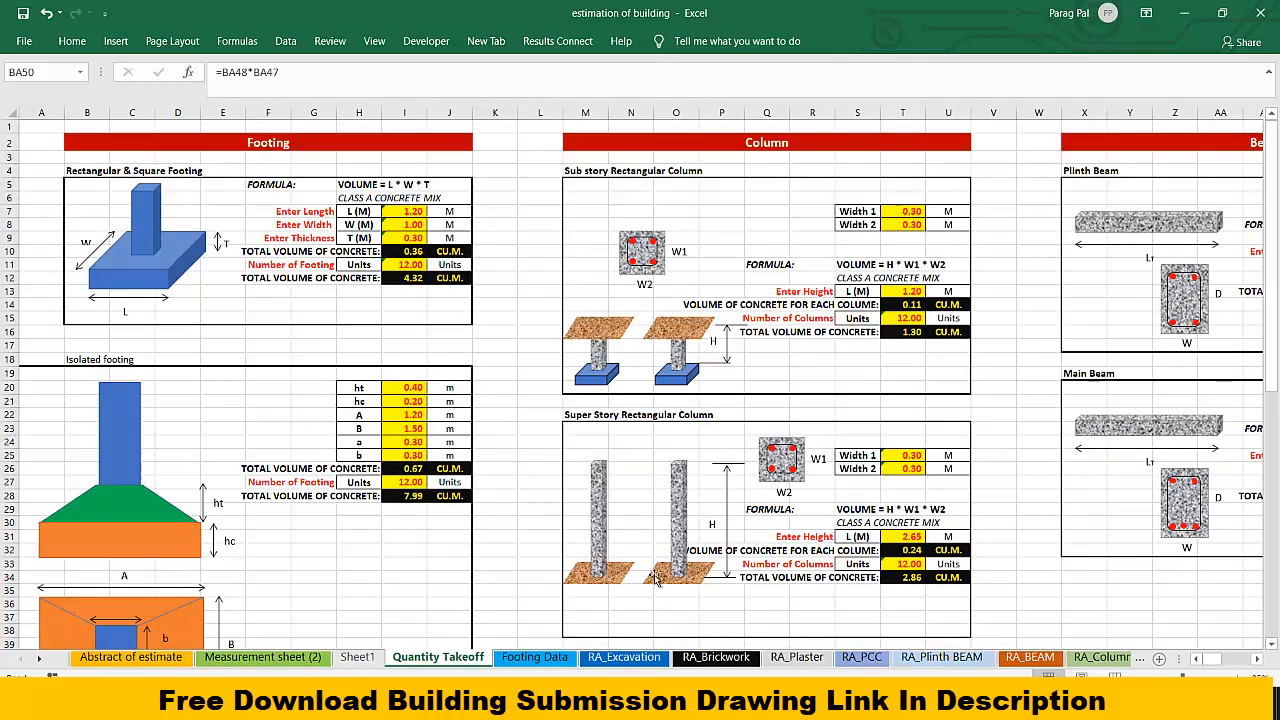
scroll(645, 587, "down", 3)
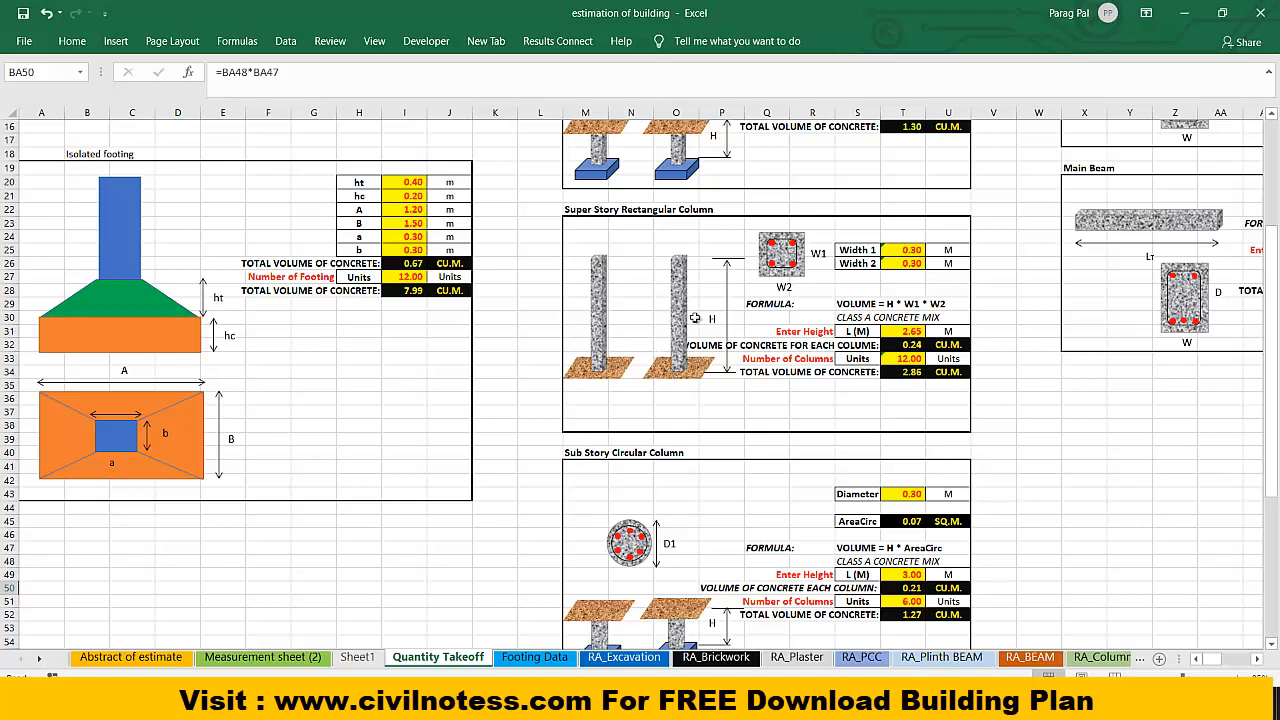
left_click(310, 658)
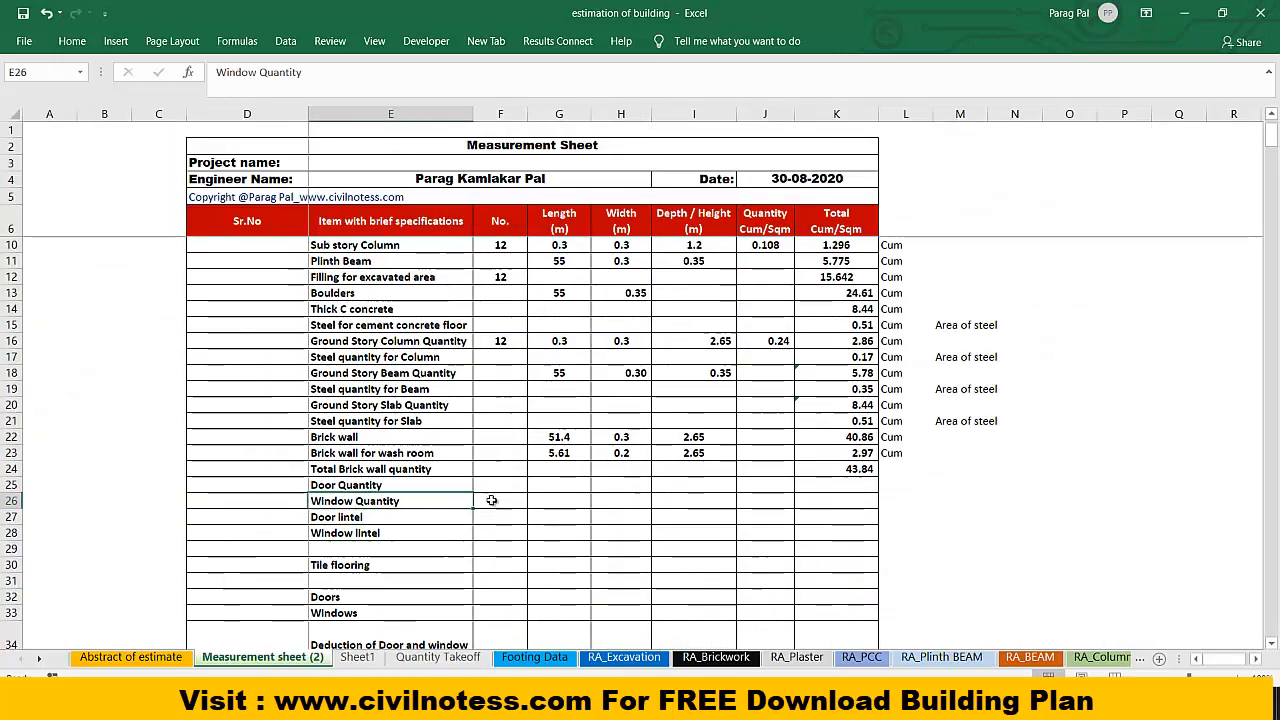
Step: Count the doors on the Level 1 floor plan in Revit and enter 5 as the number for Door Quantity in Excel
left_click(515, 486)
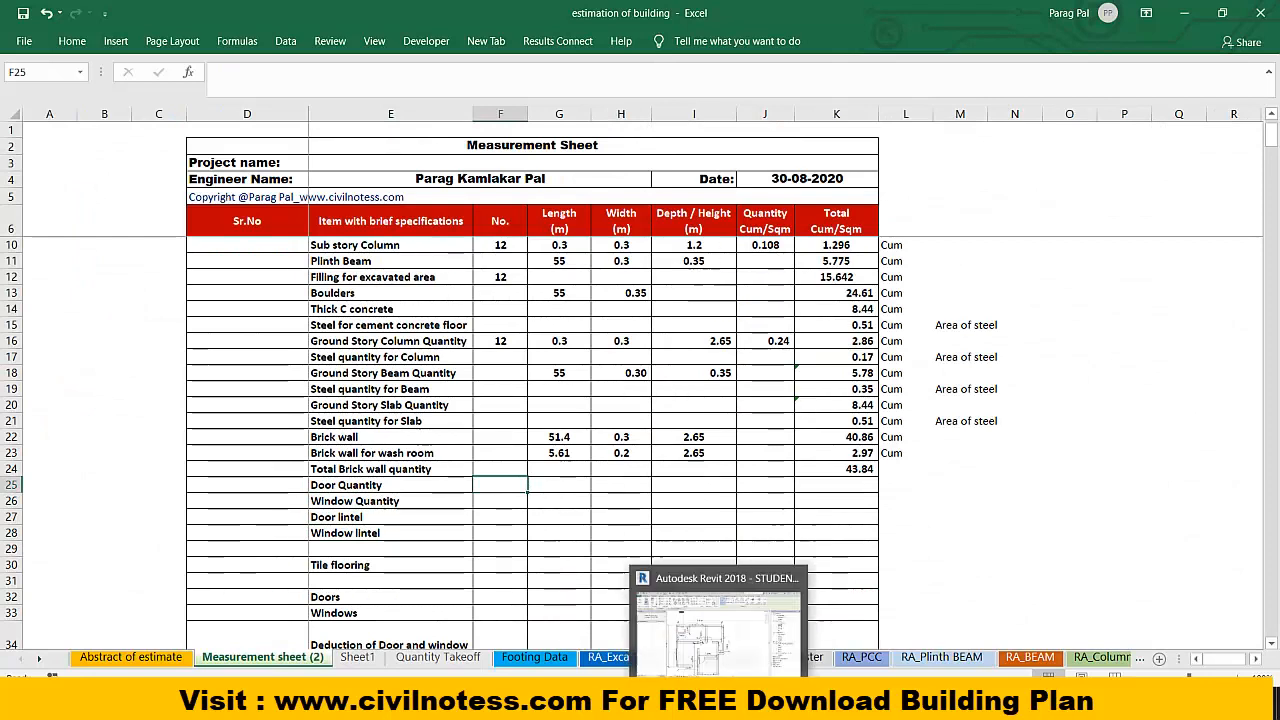
left_click(690, 605)
mouse_move(690, 605)
left_mouse_down()
mouse_move(749, 551)
mouse_move(742, 562)
left_mouse_up()
scroll(622, 567, "up", 2)
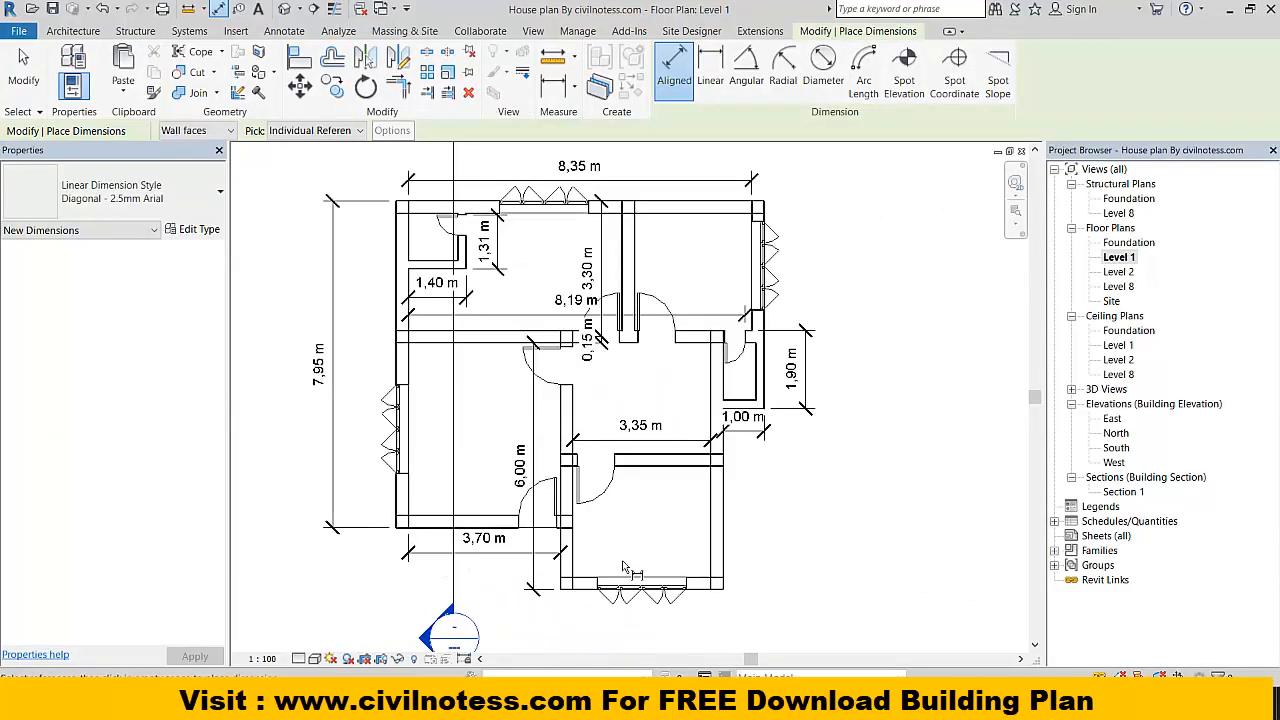
scroll(622, 567, "up", 1)
scroll(610, 515, "up", 1)
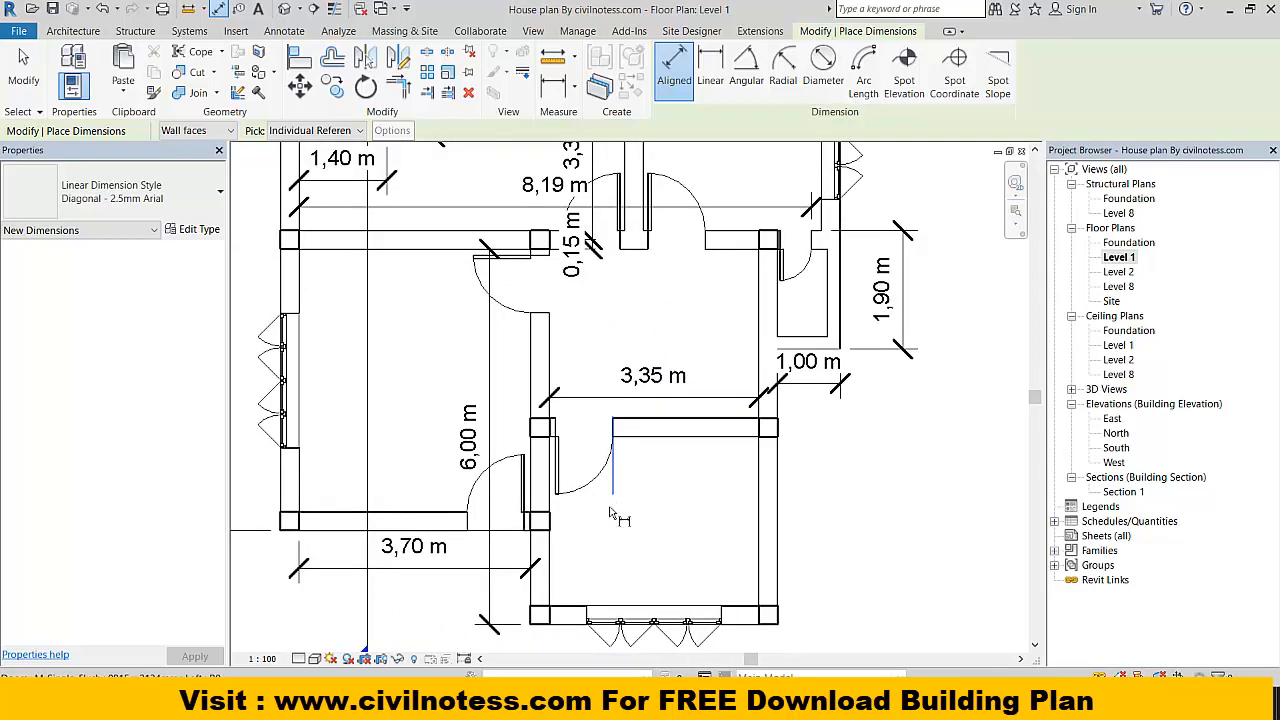
scroll(598, 530, "down", 1)
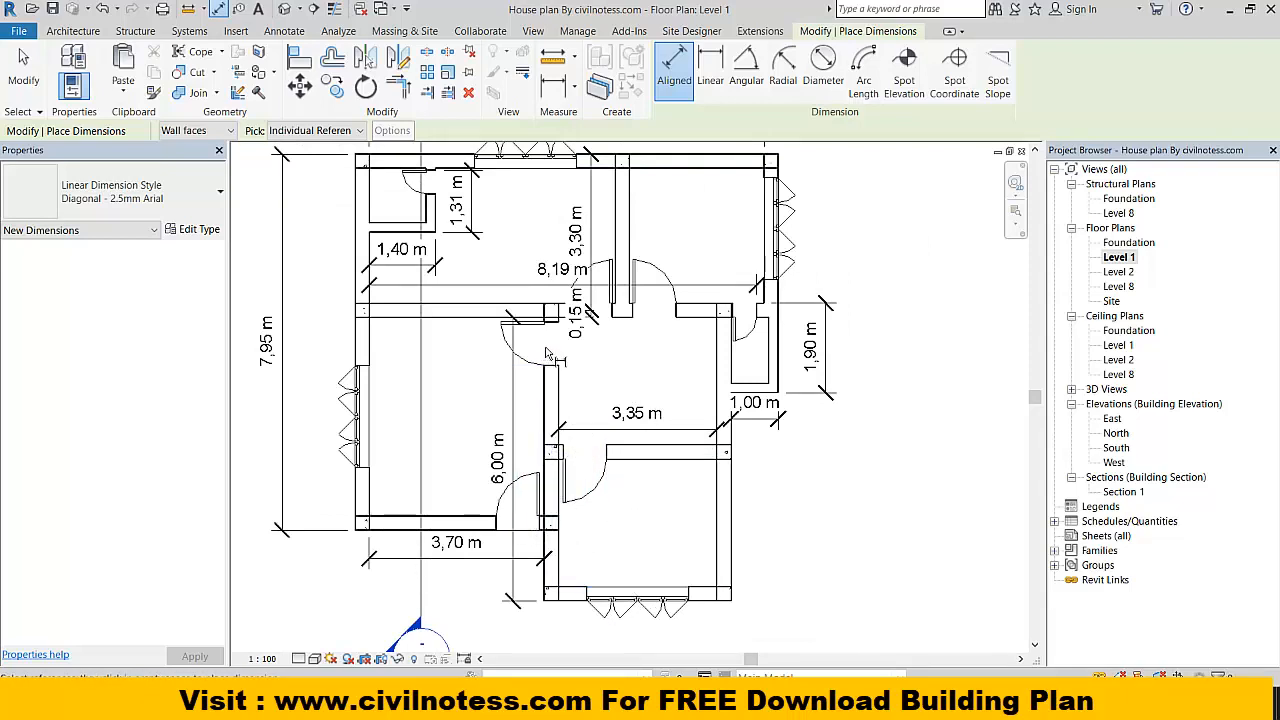
left_click_drag(656, 375, 644, 448)
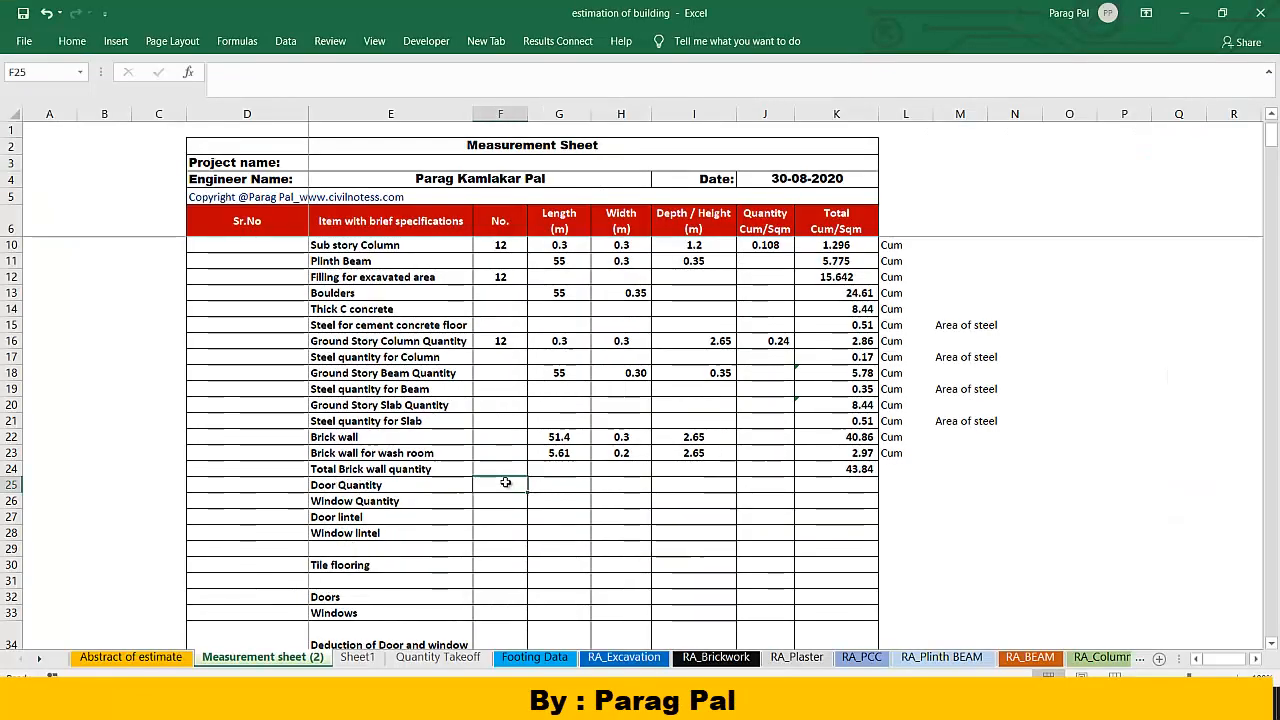
type("5")
left_click(556, 517)
Step: Switch to Revit and measure the opening width of the door below the 3.35 m dimension on Level 1
left_click(568, 490)
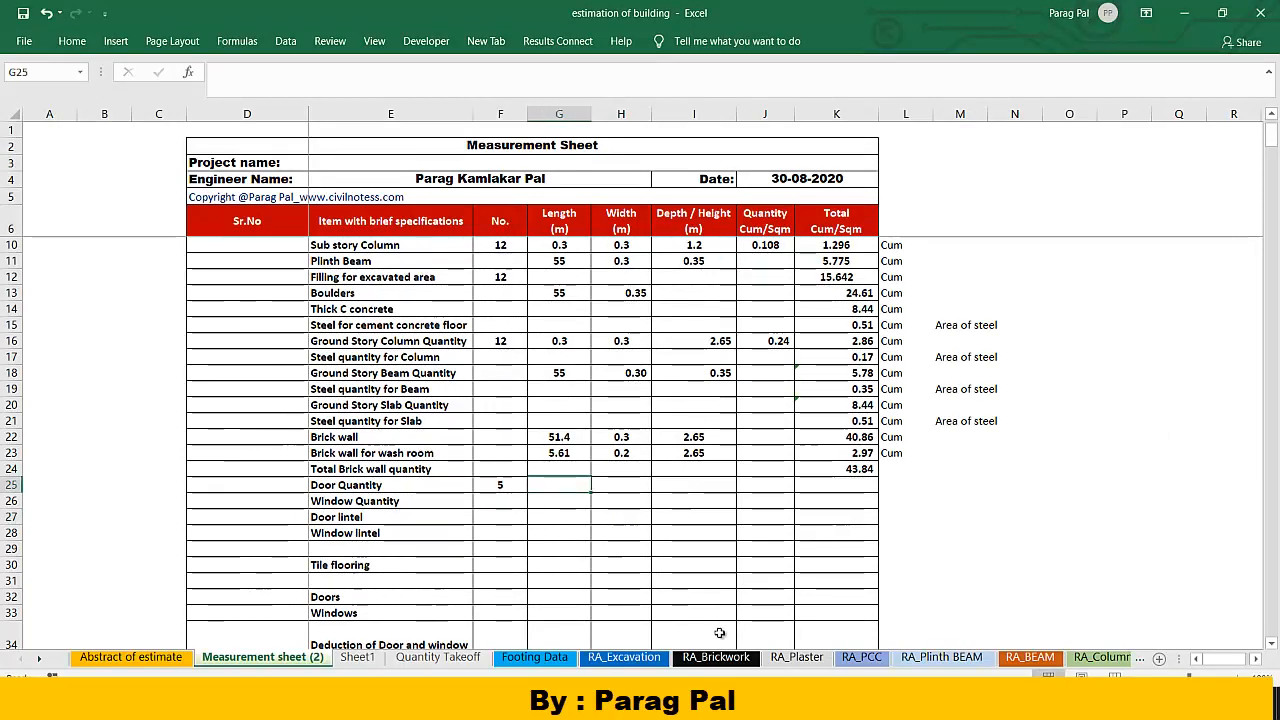
left_click(598, 706)
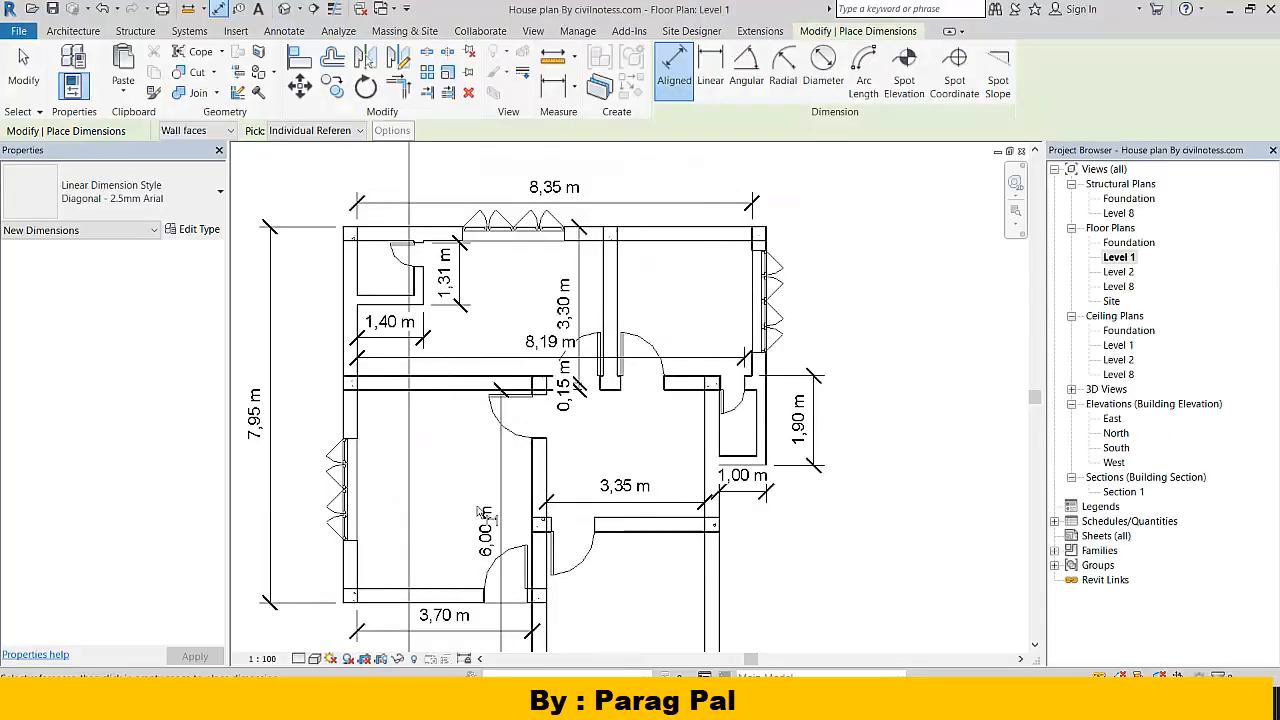
left_click(188, 8)
scroll(565, 560, "up", 5)
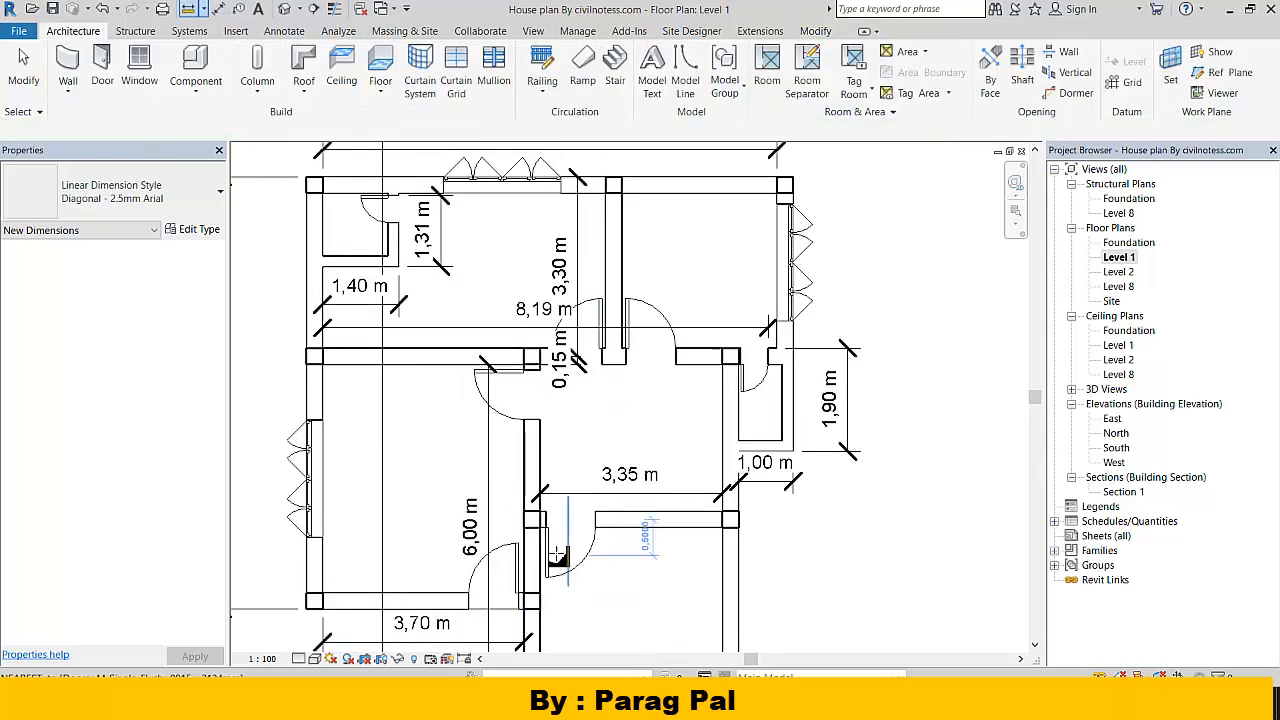
scroll(558, 567, "up", 1)
scroll(543, 526, "up", 1)
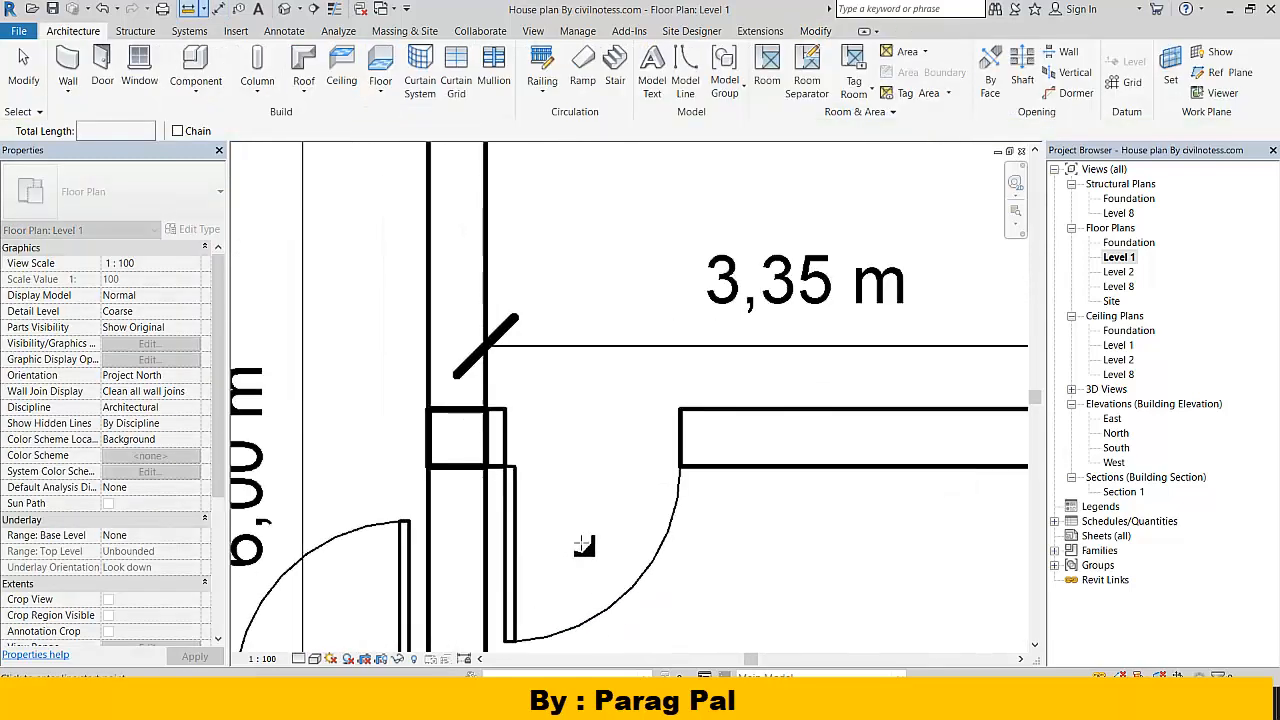
left_click(505, 410)
left_click(681, 410)
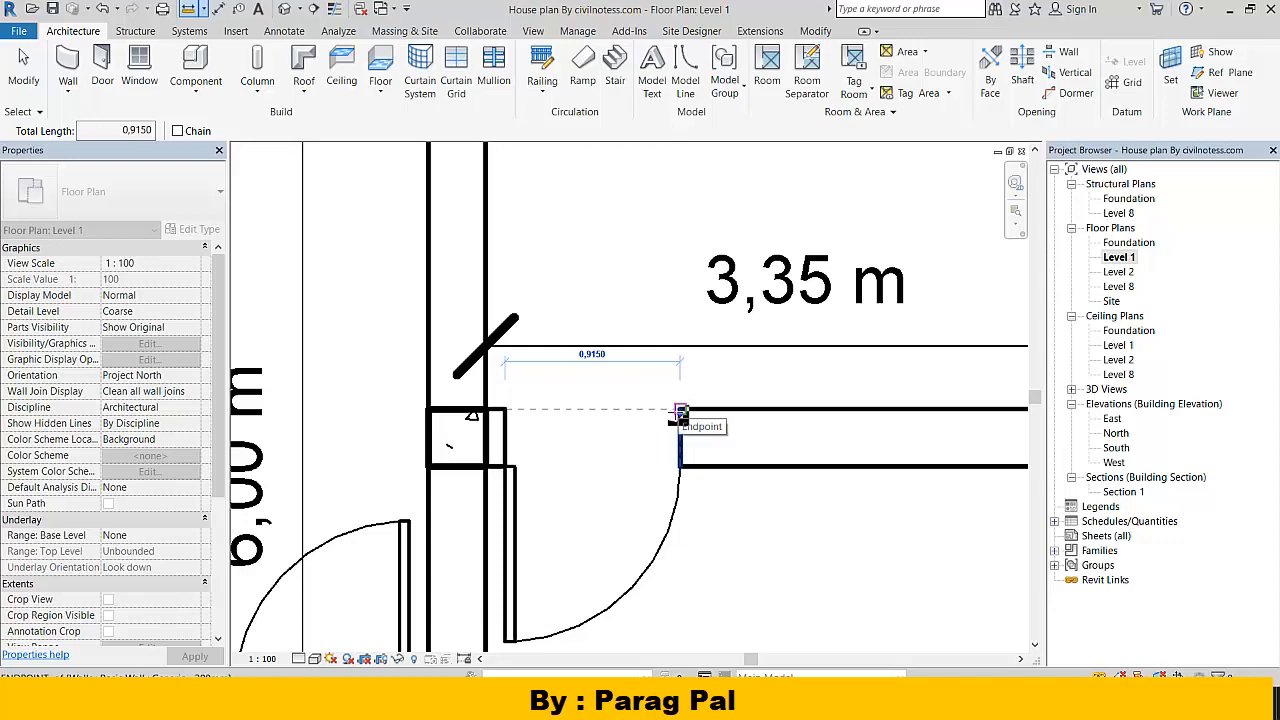
Step: In Excel, enter a length of 0.9150 and a width of 0.3 for Door Quantity in row 25
left_click(730, 704)
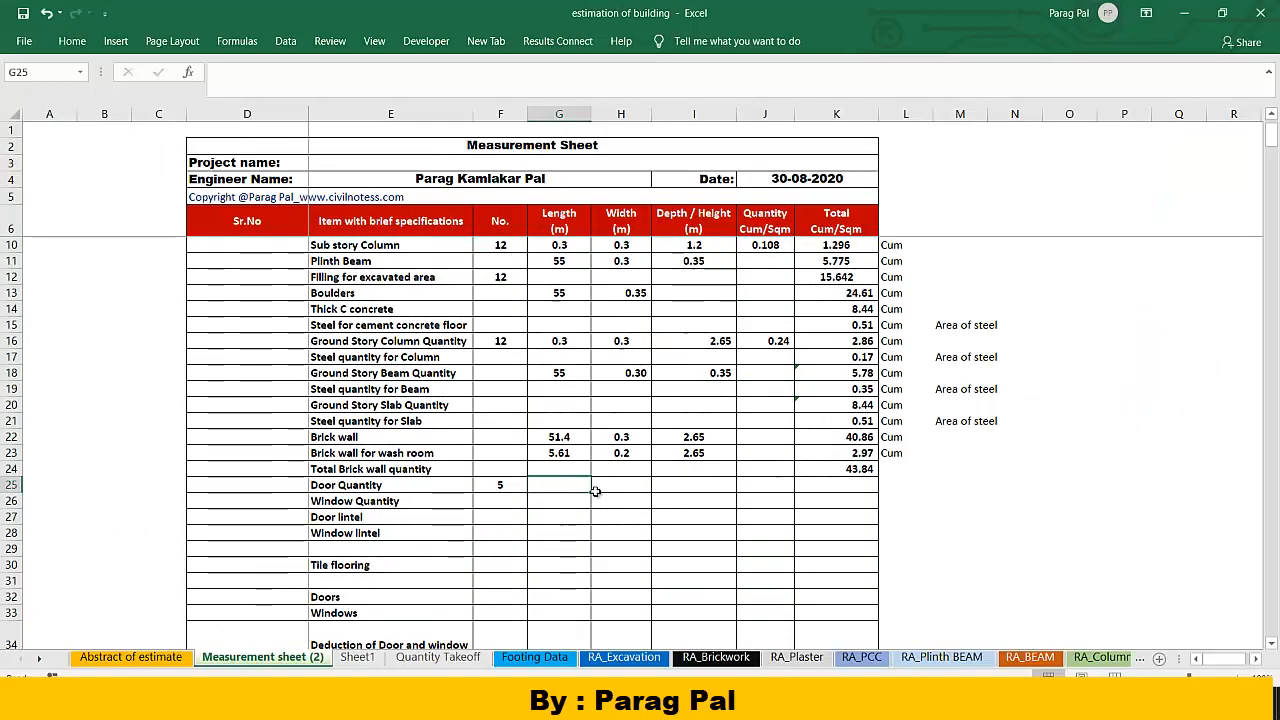
type("0.9150")
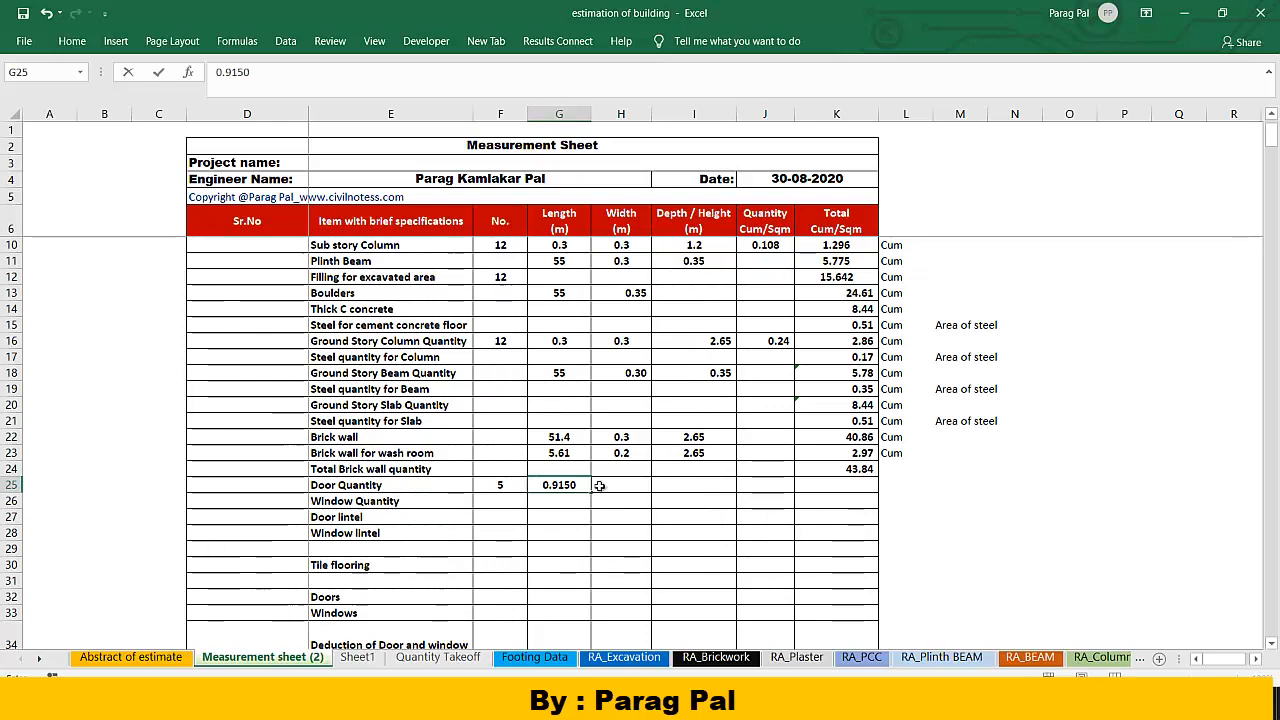
left_click(603, 490)
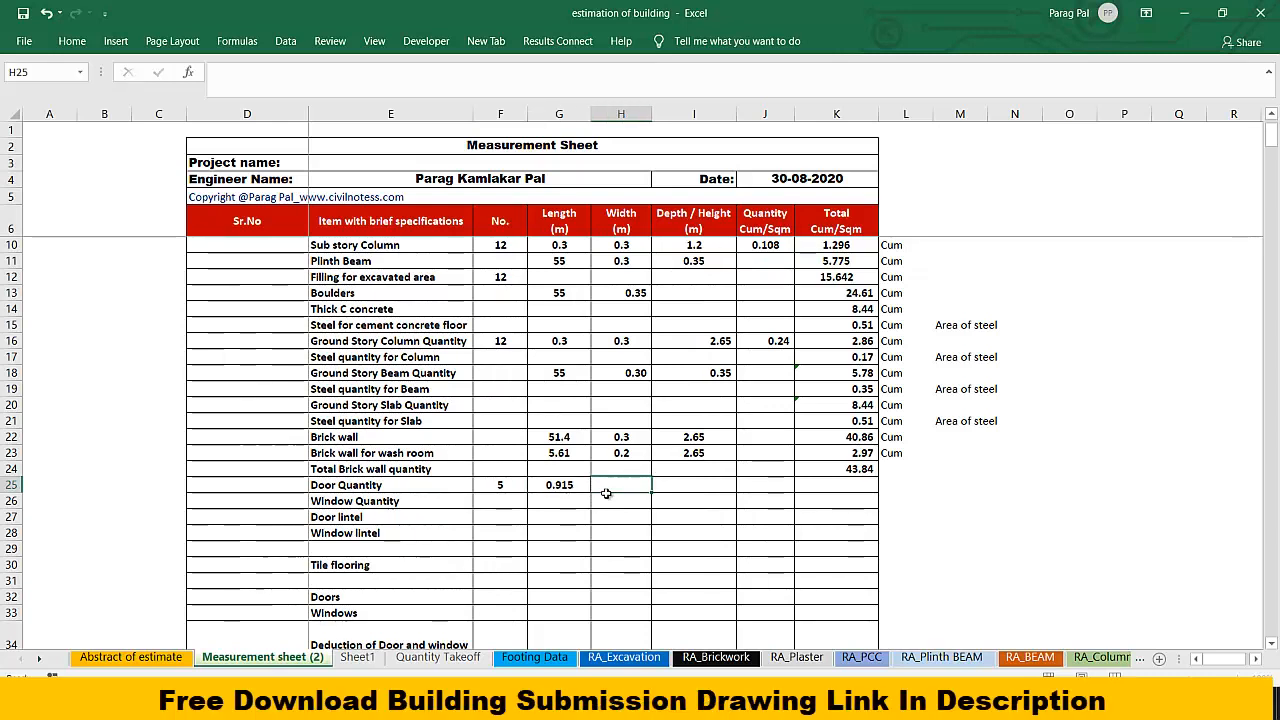
type("0.3")
left_click(658, 613)
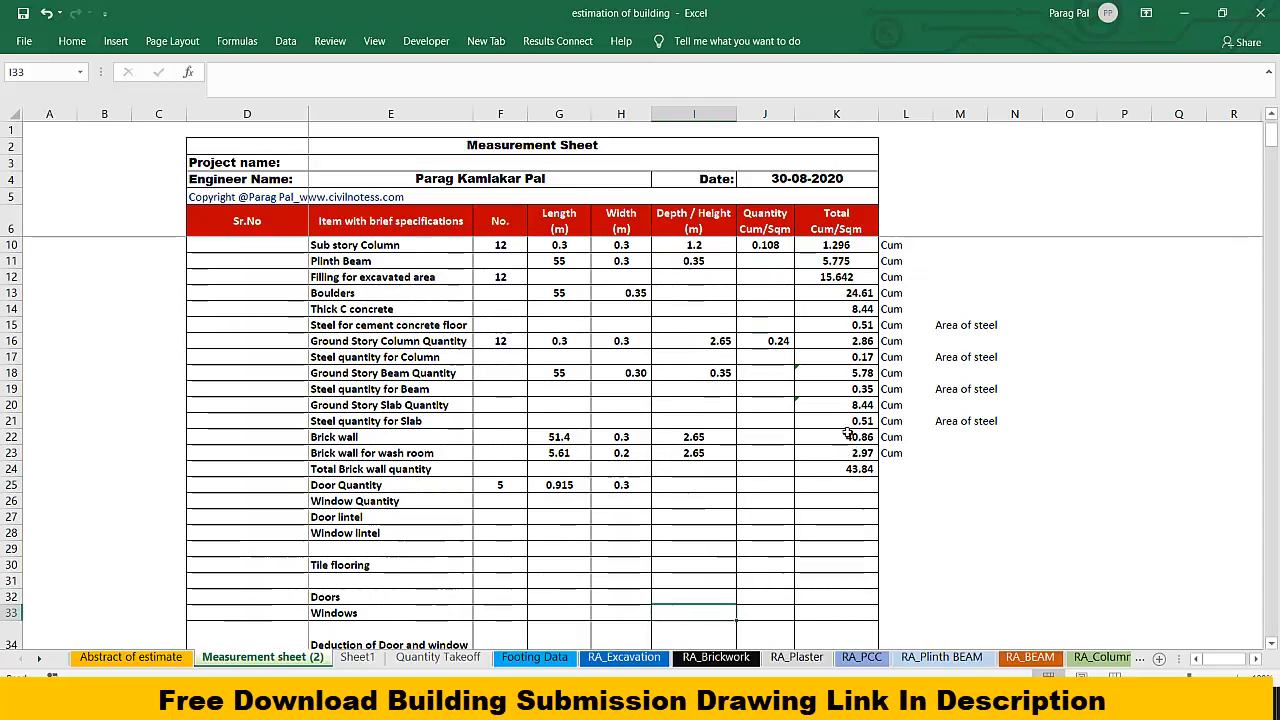
Step: Check Section 1 in Revit for a door showing its height, returning to the Level 1 floor plan
left_click(677, 487)
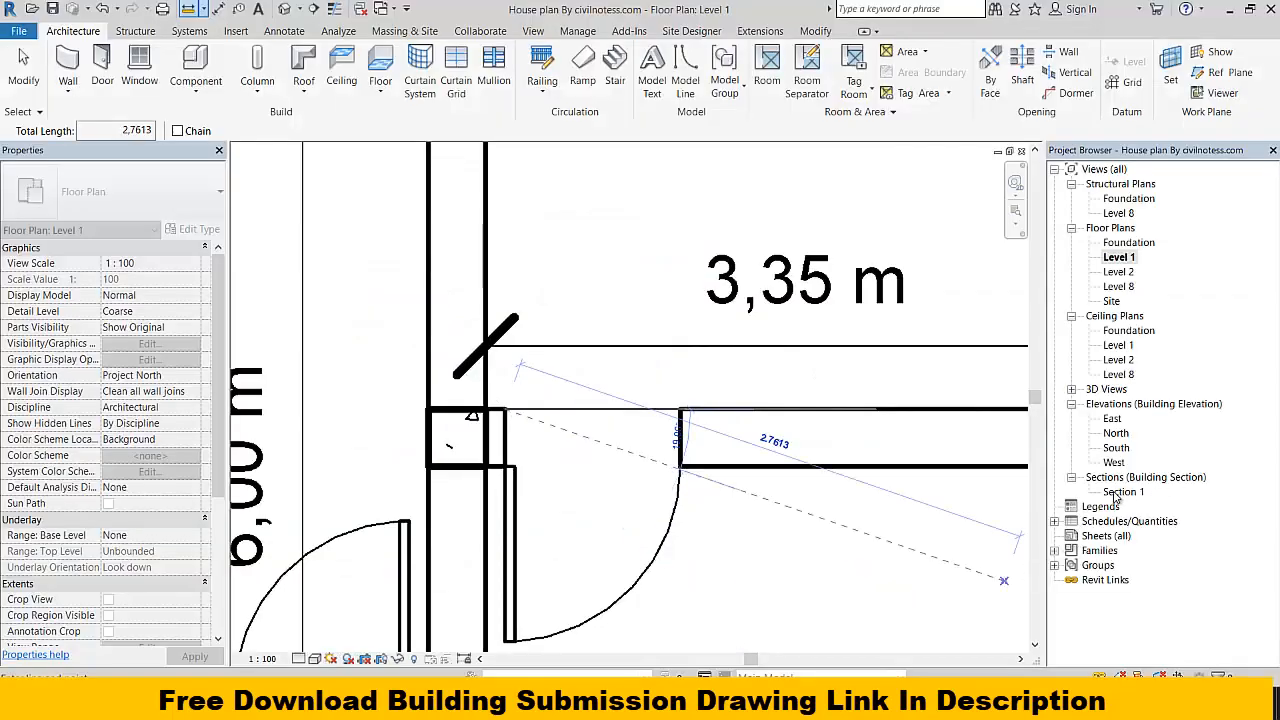
double_click(1120, 492)
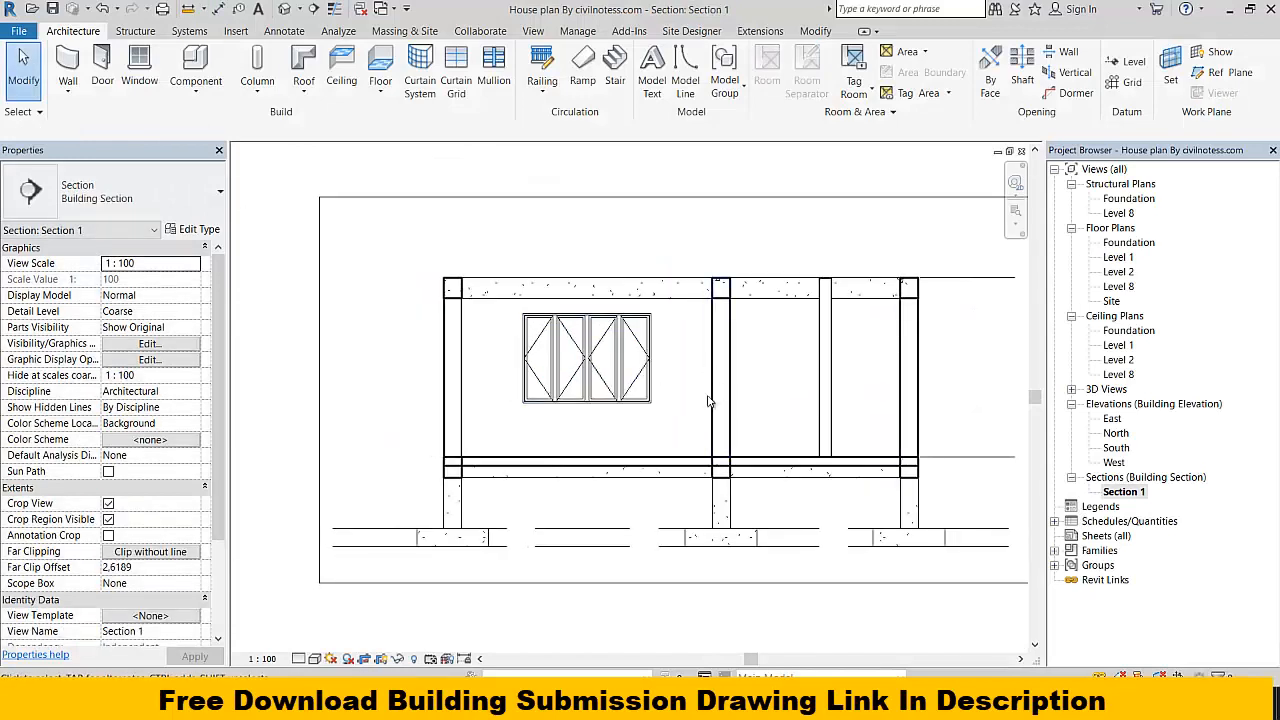
double_click(1118, 258)
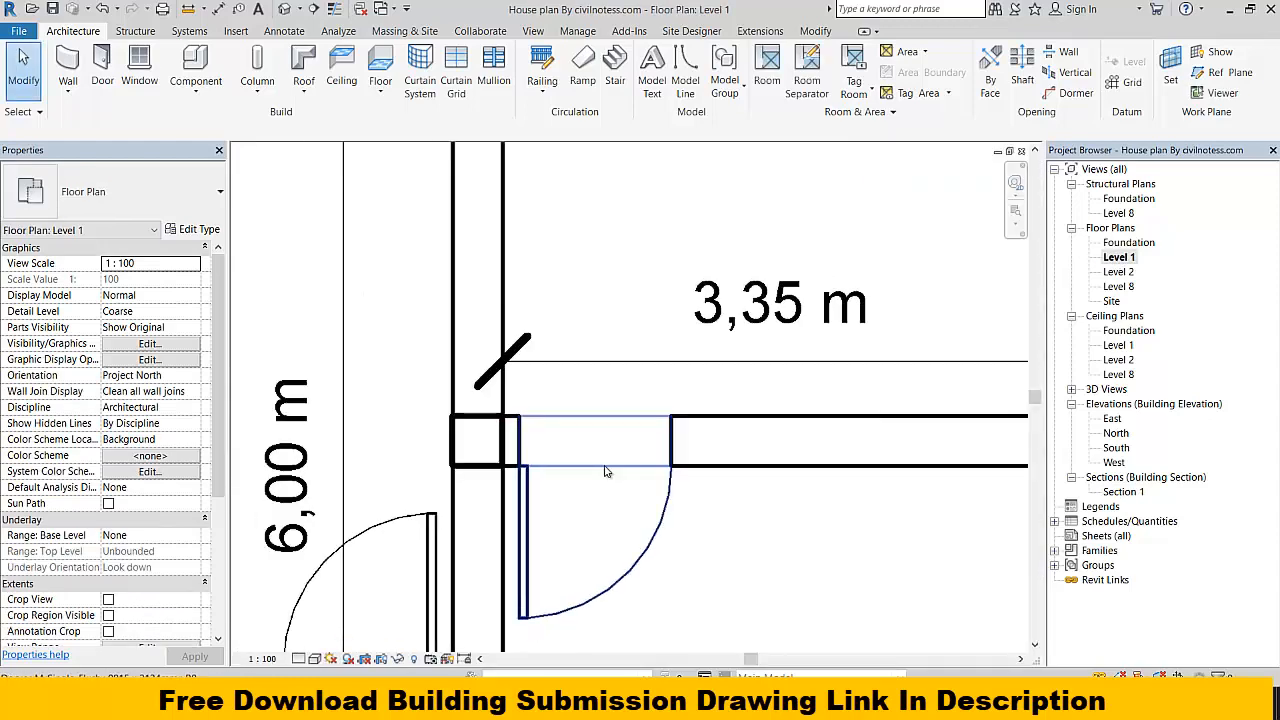
Step: Draw a vertical building section through the upper-right room's door, running from above the house to below the lowest window
scroll(622, 519, "down", 5)
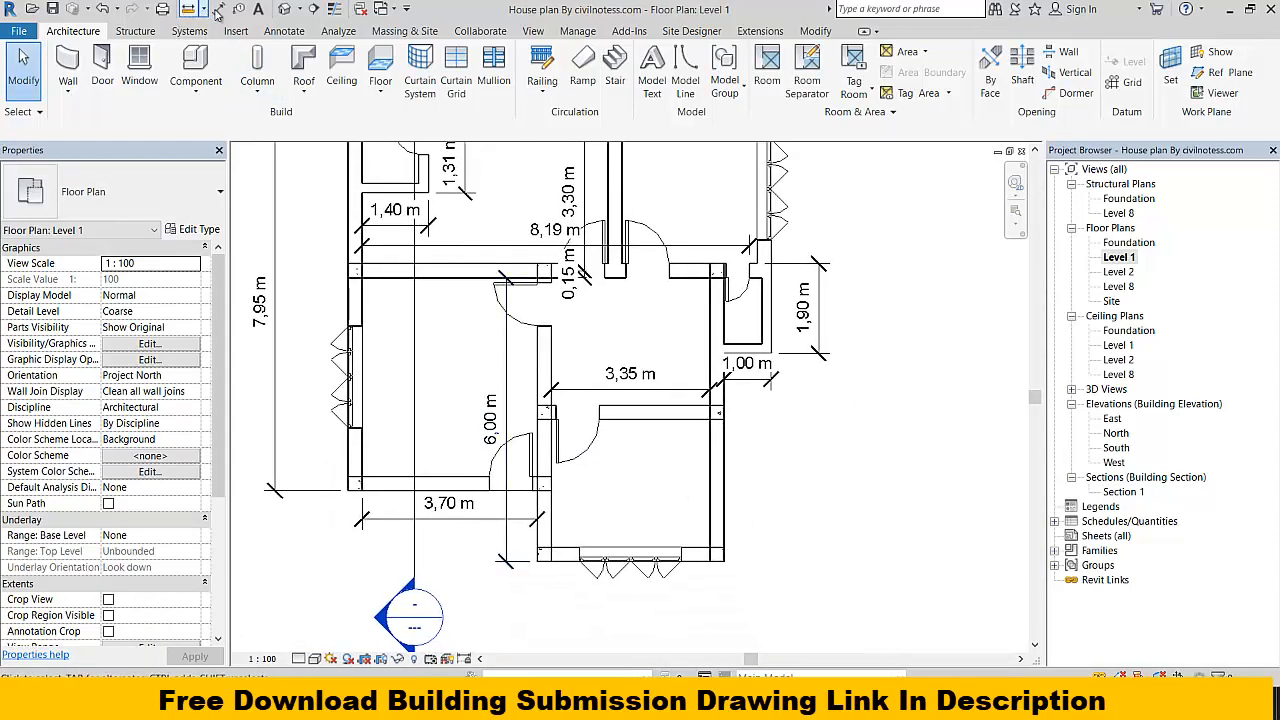
left_click(313, 9)
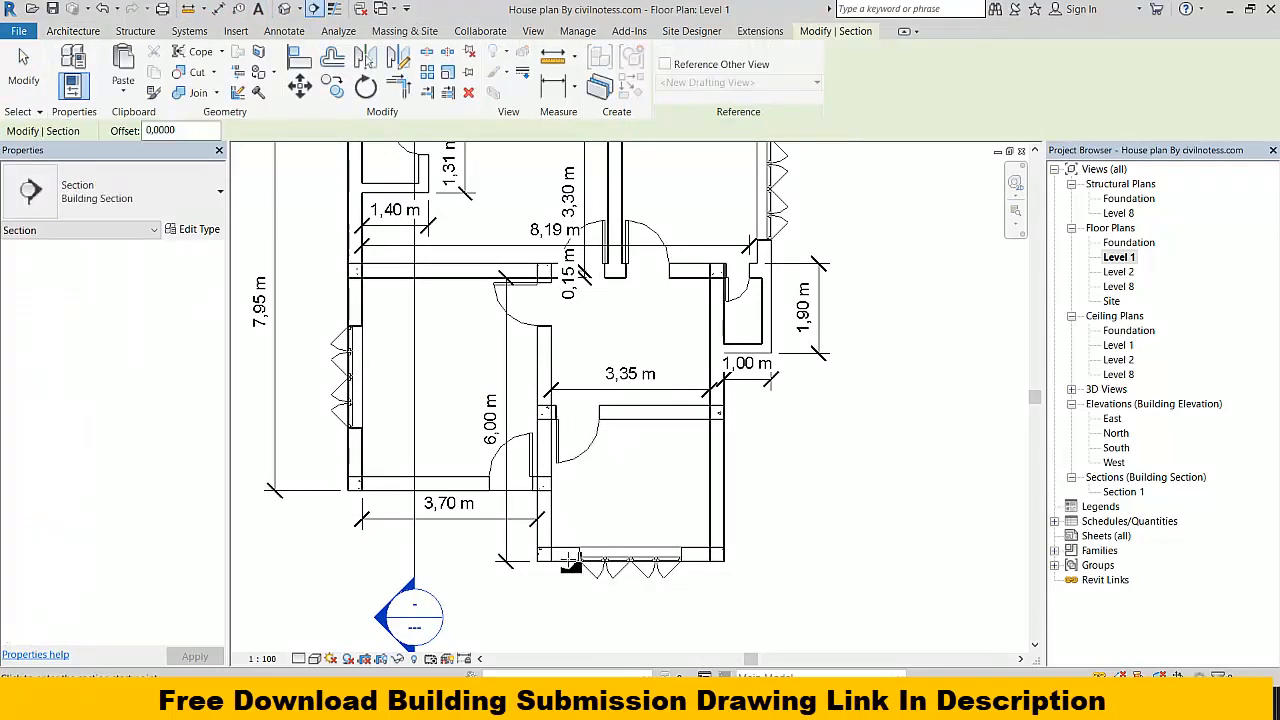
left_click_drag(644, 349, 604, 391)
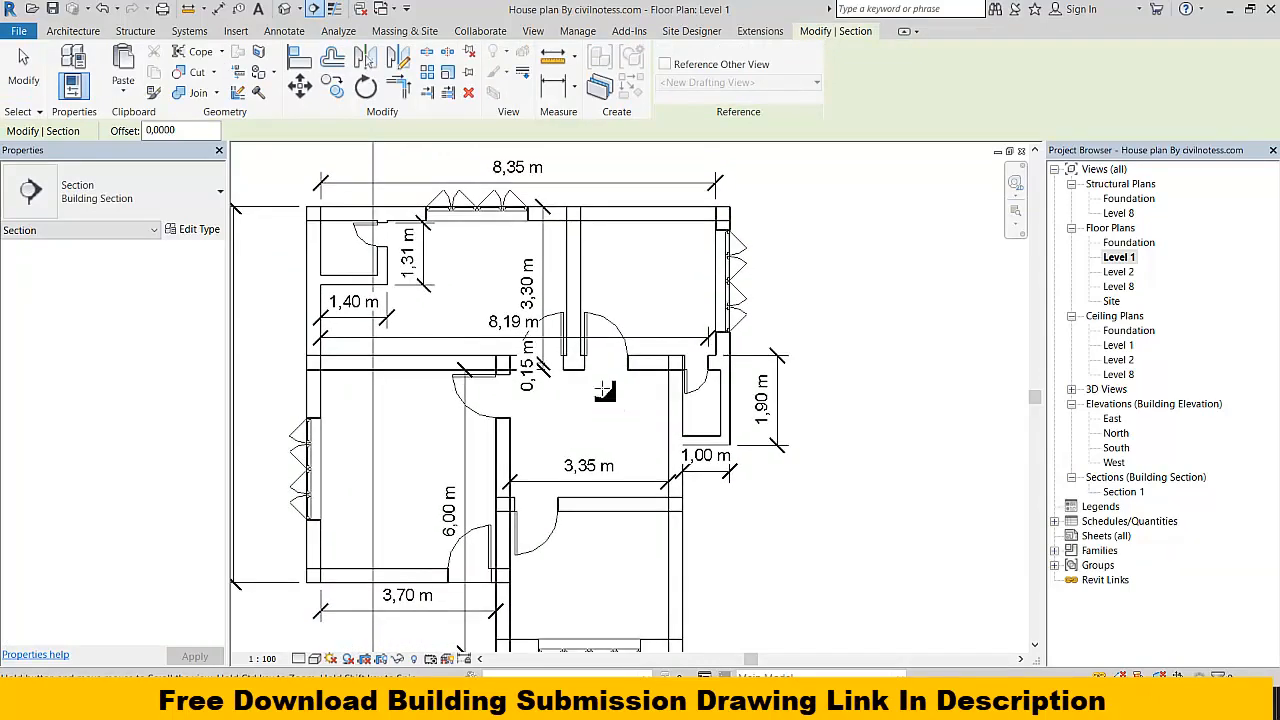
left_click(603, 152)
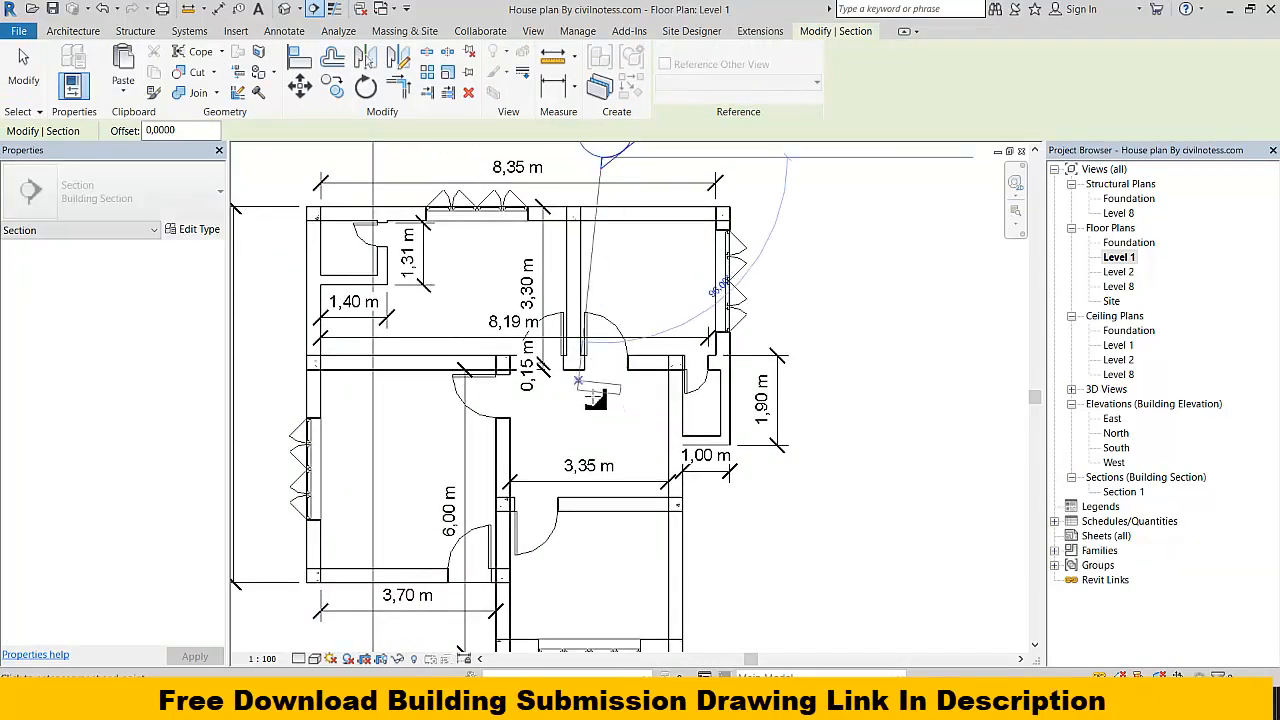
left_click_drag(608, 591, 617, 450)
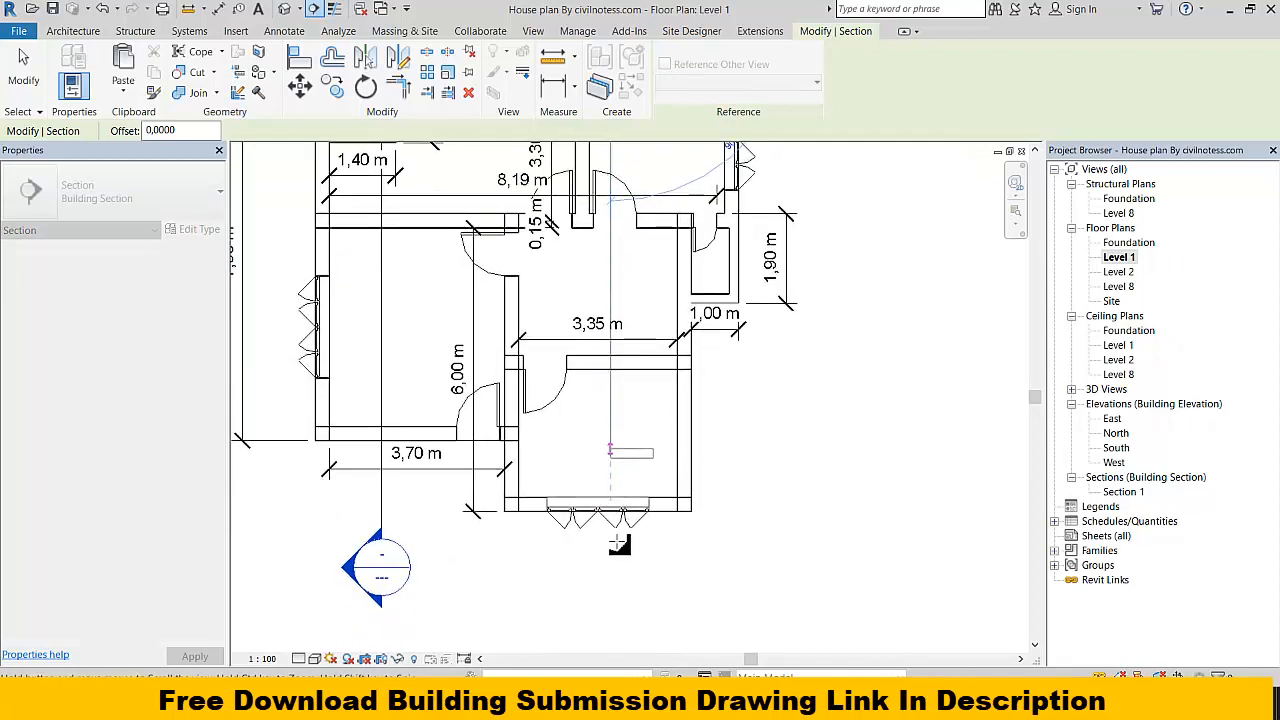
left_click(873, 601)
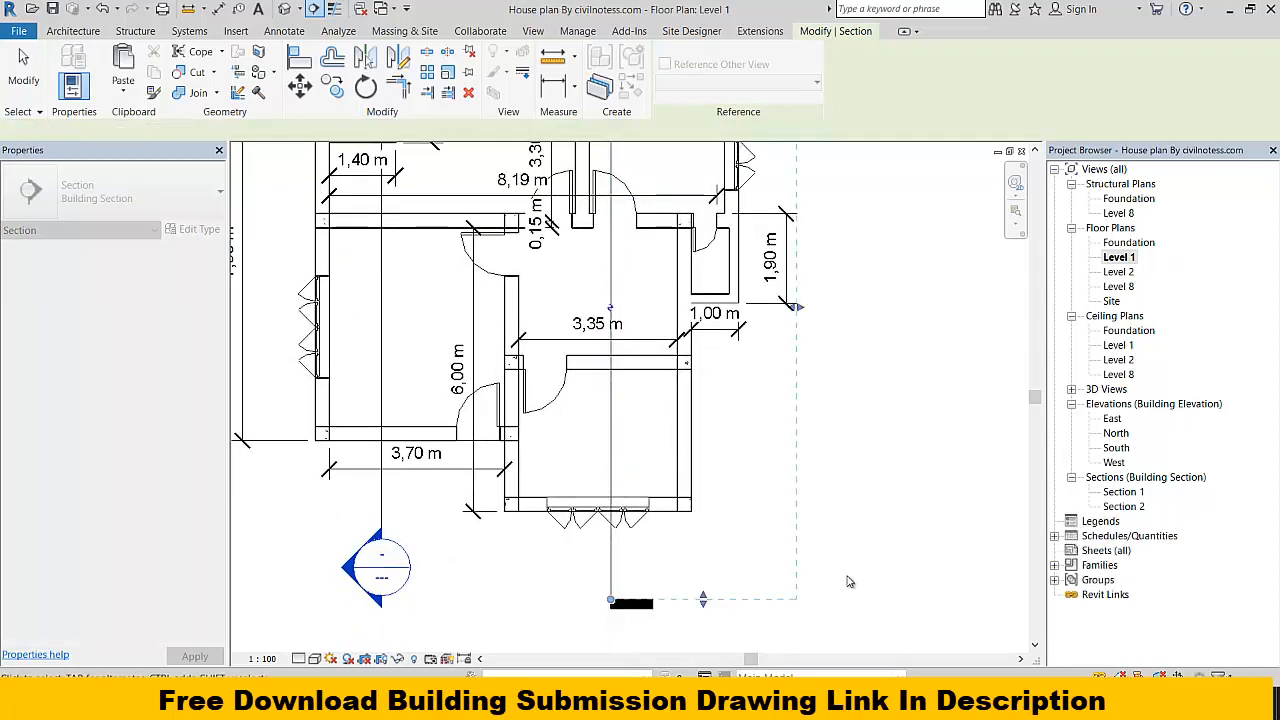
Step: Open the Section 2 view and examine the cut door beside the multi-panel window between Level 1 and Level 2
double_click(1110, 507)
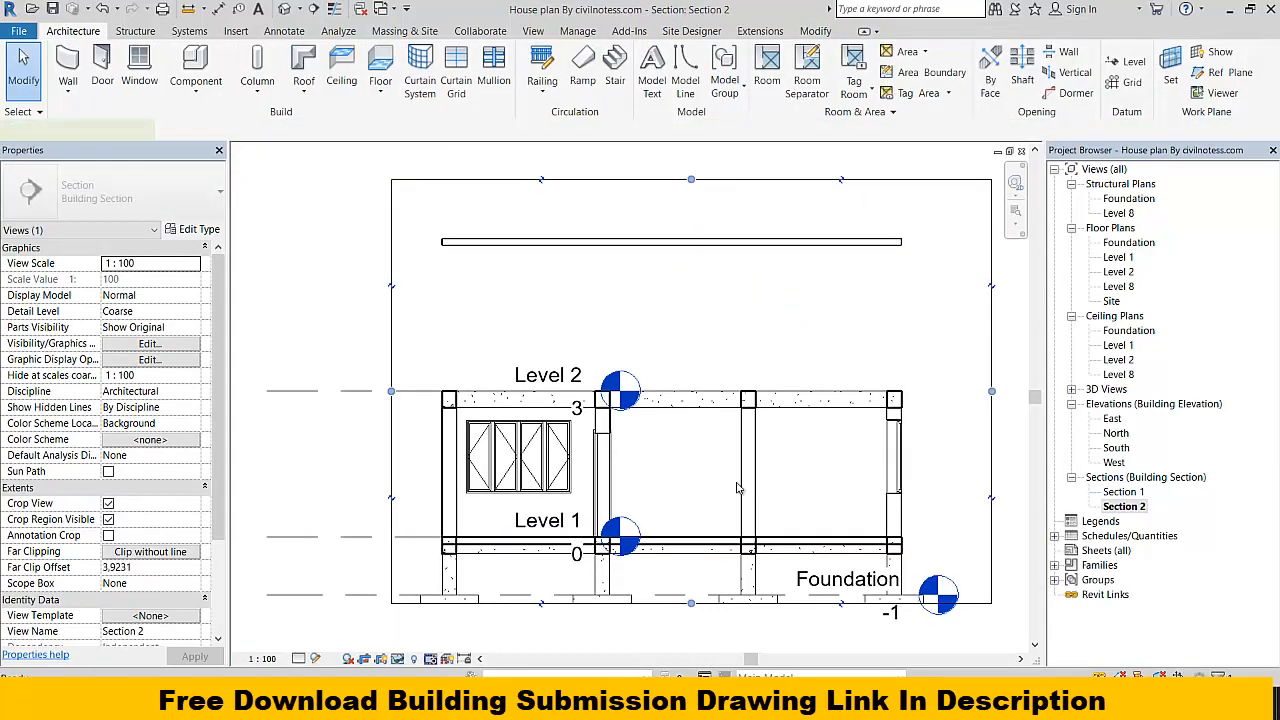
scroll(643, 490, "up", 4)
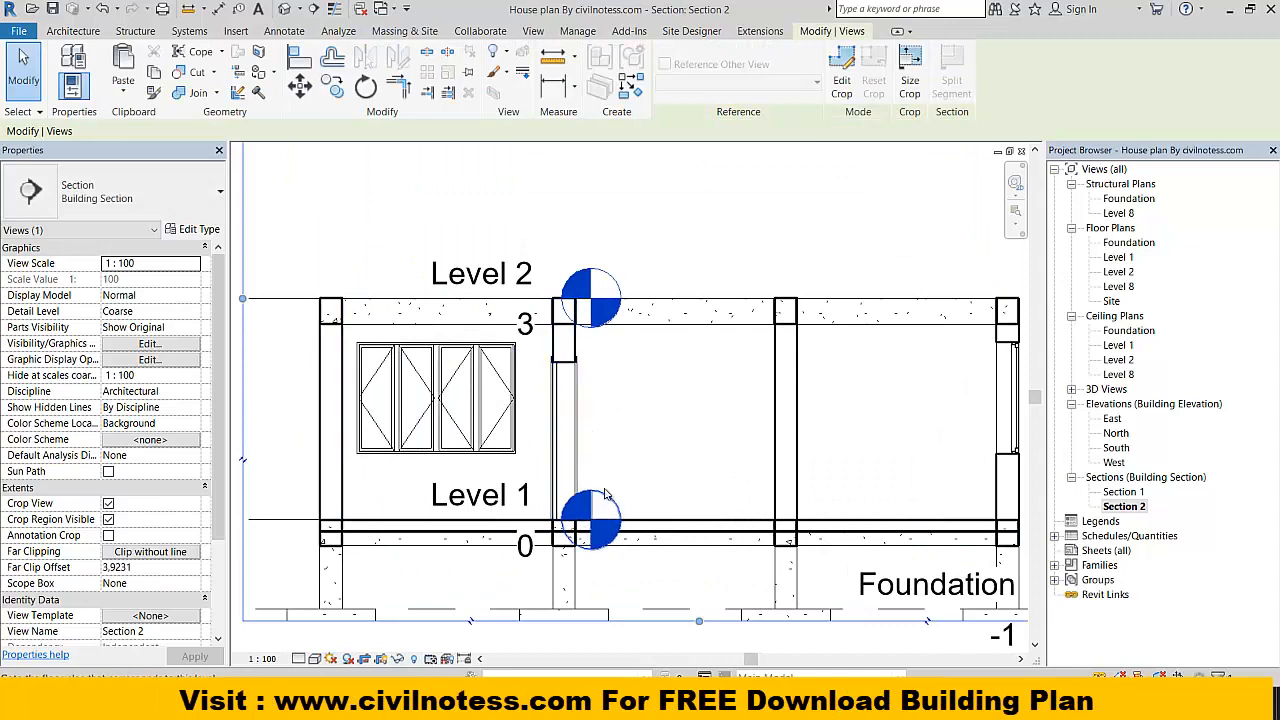
scroll(628, 428, "up", 3)
left_click_drag(628, 428, 688, 338)
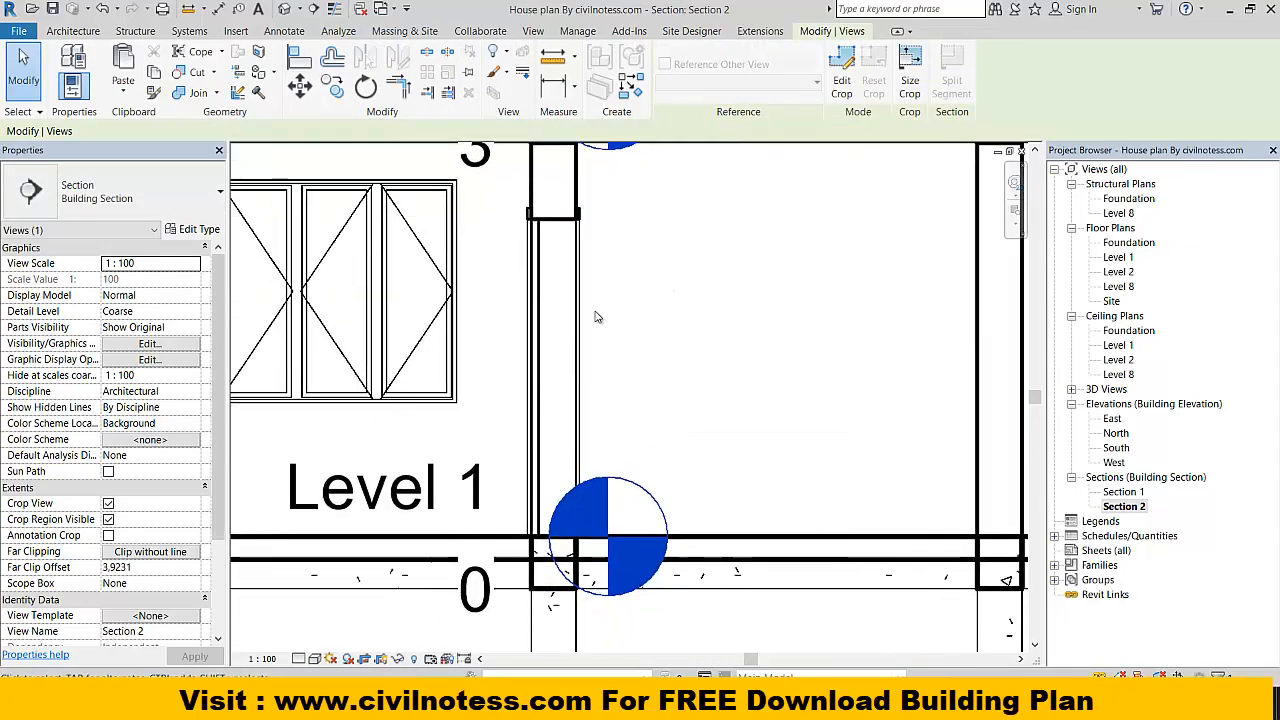
Step: Change the visual style of Section 2 so the walls, door and window glass display in flat colors
left_click(314, 660)
left_click(340, 625)
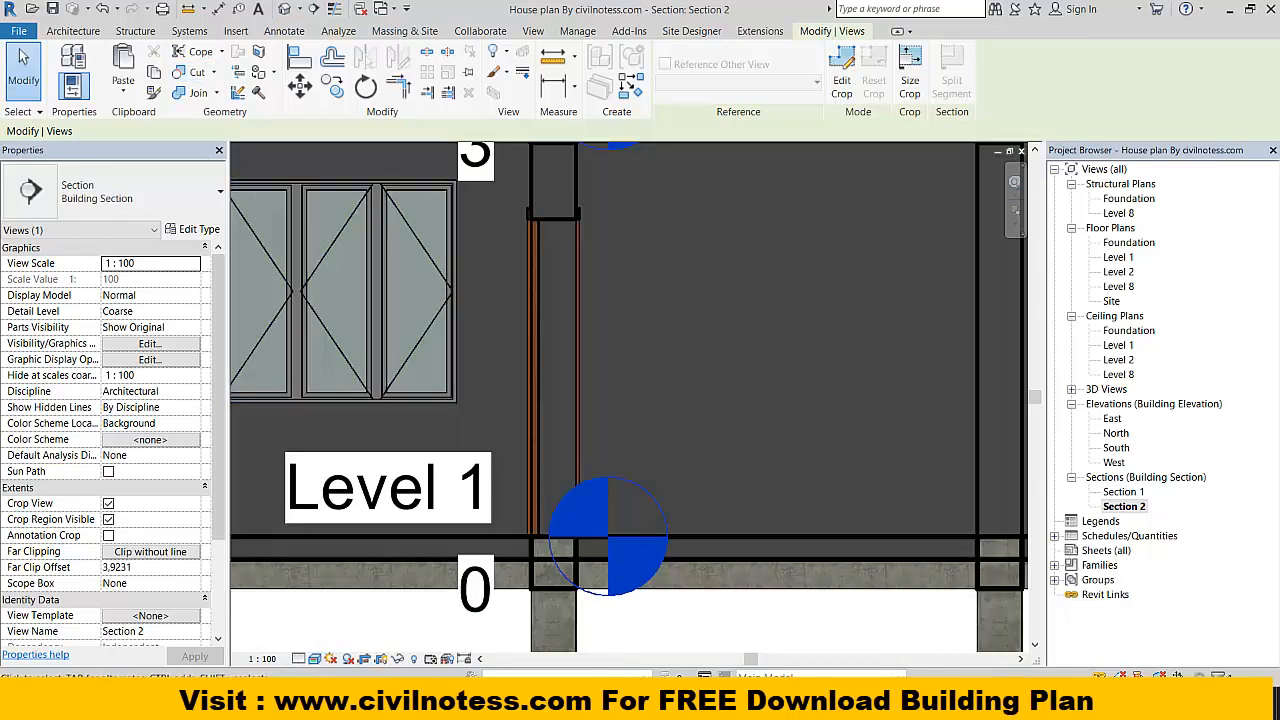
left_click(314, 660)
left_click(340, 609)
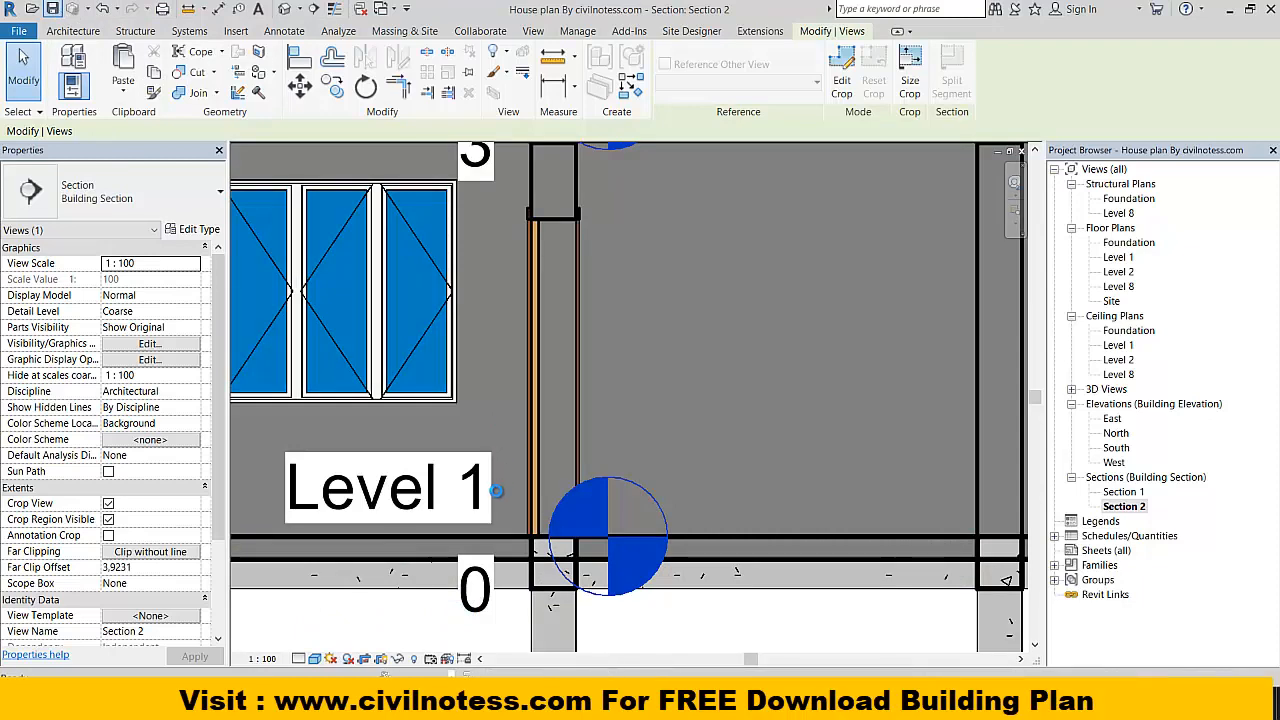
Step: Measure the cut door's height in Section 2, from its base at Level 1 up to the door head
scroll(500, 481, "down", 3)
scroll(500, 435, "up", 2)
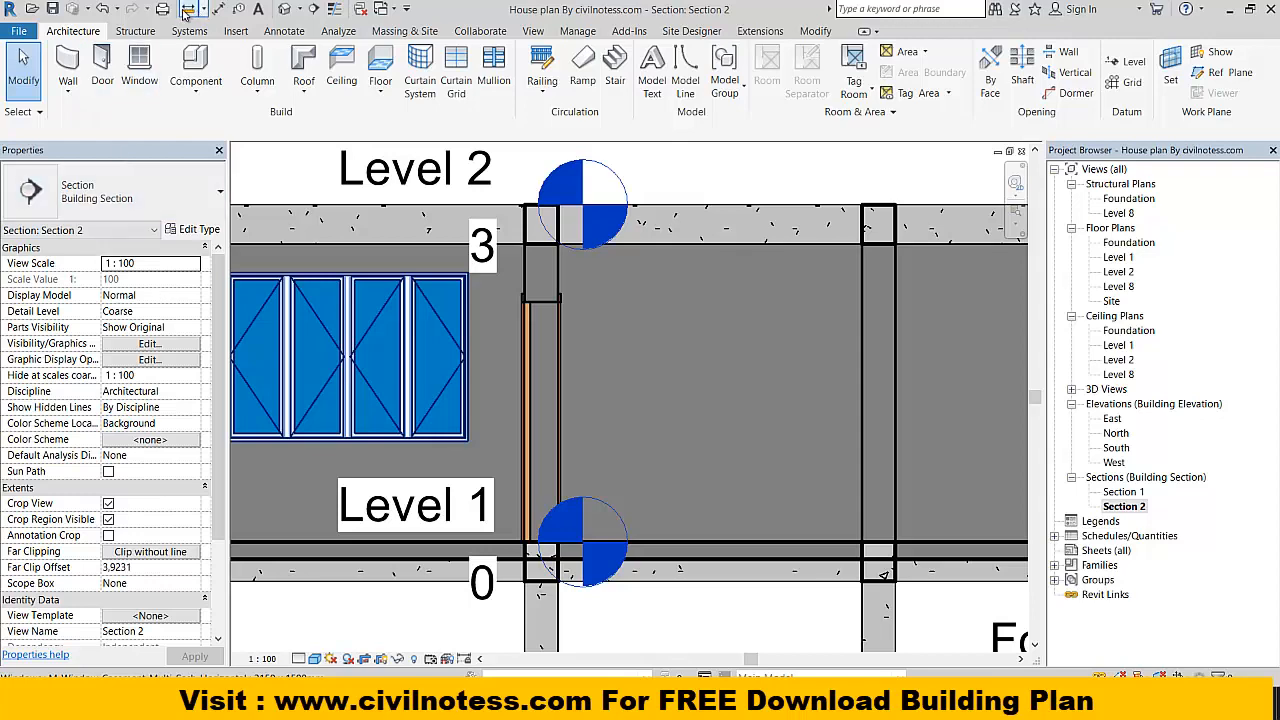
scroll(486, 526, "up", 2)
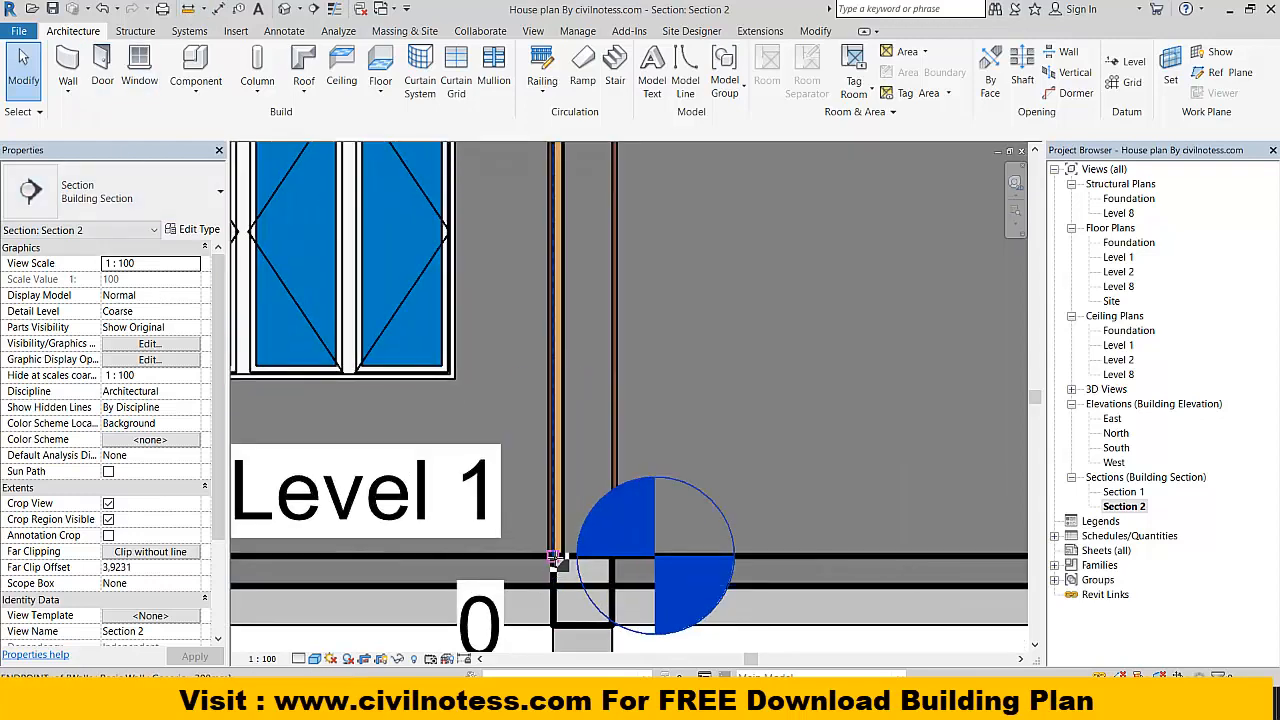
left_click(554, 557)
left_click_drag(535, 324, 519, 483)
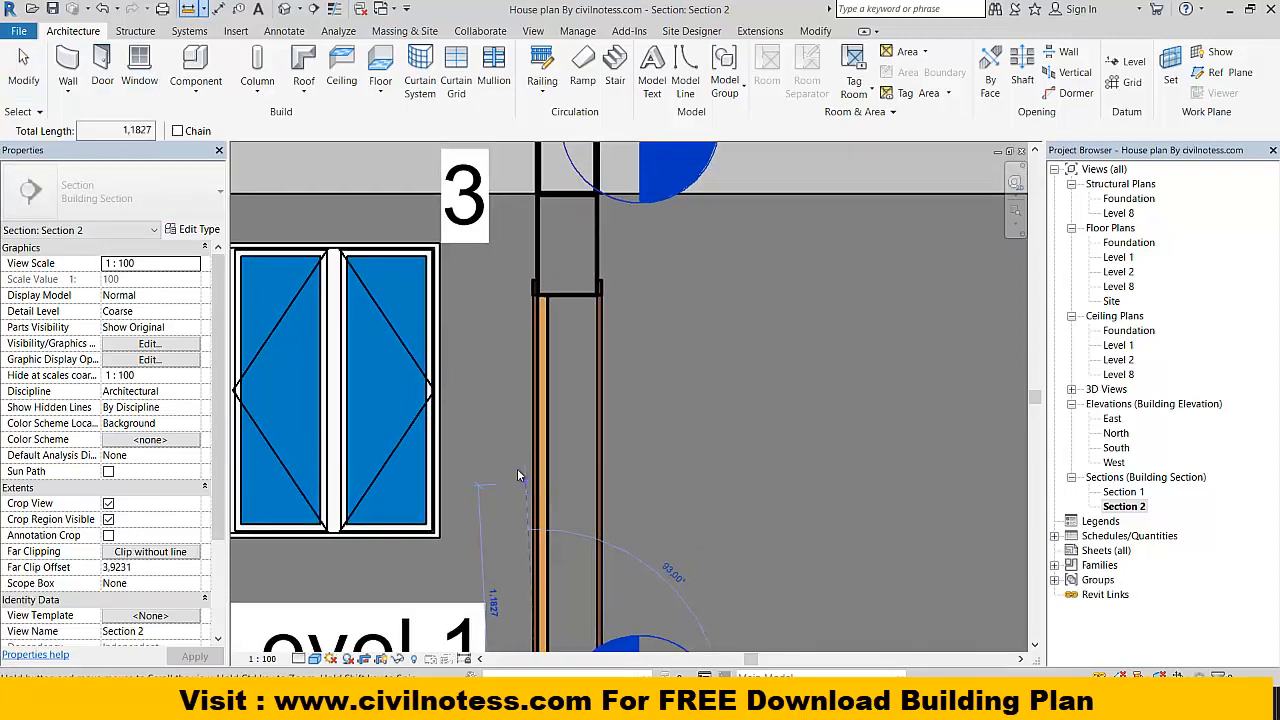
left_click(538, 296)
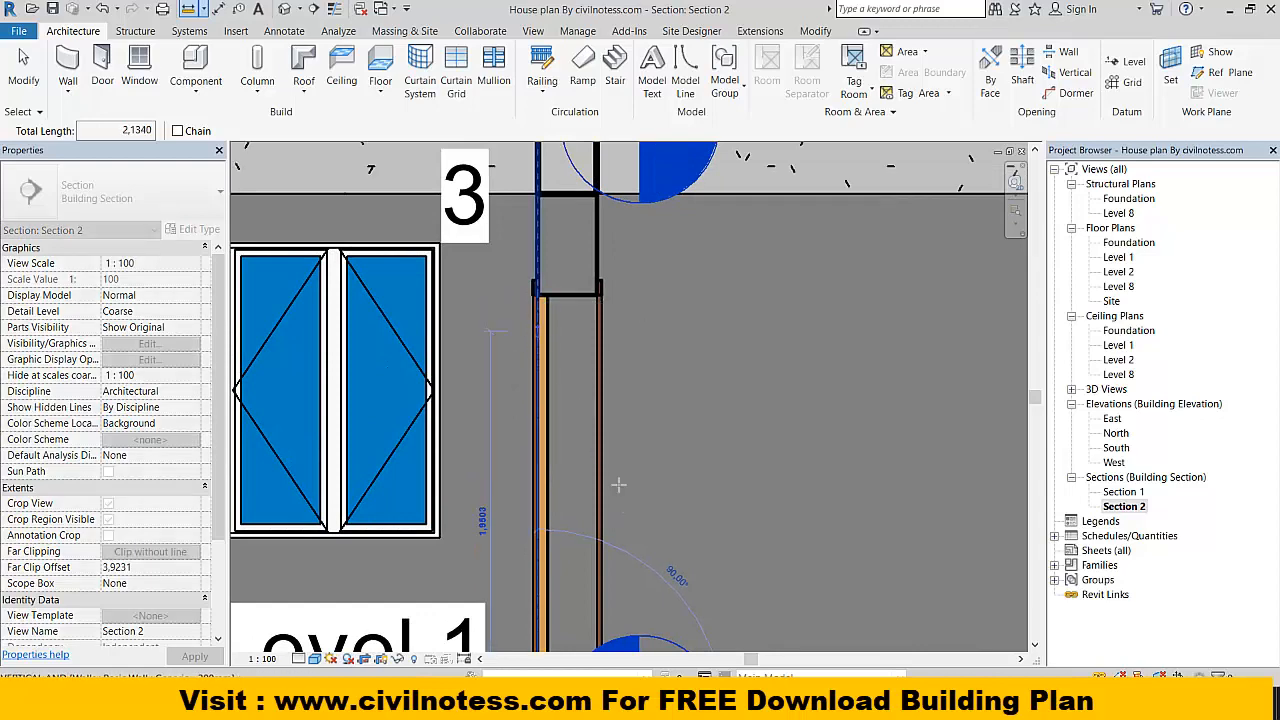
key("Escape")
key("Escape")
Step: Switch to the Excel measurement sheet and enter 2.134 as the depth/height of the Door Quantity row
left_click(748, 706)
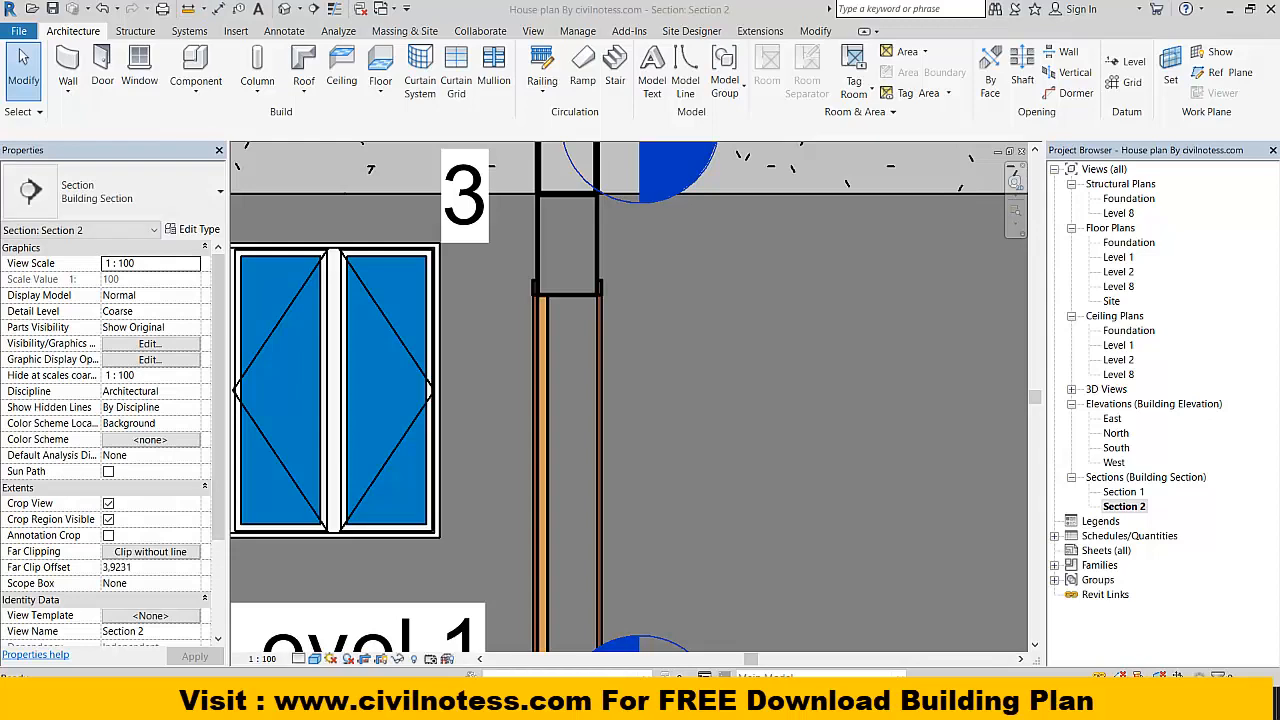
type("2.134")
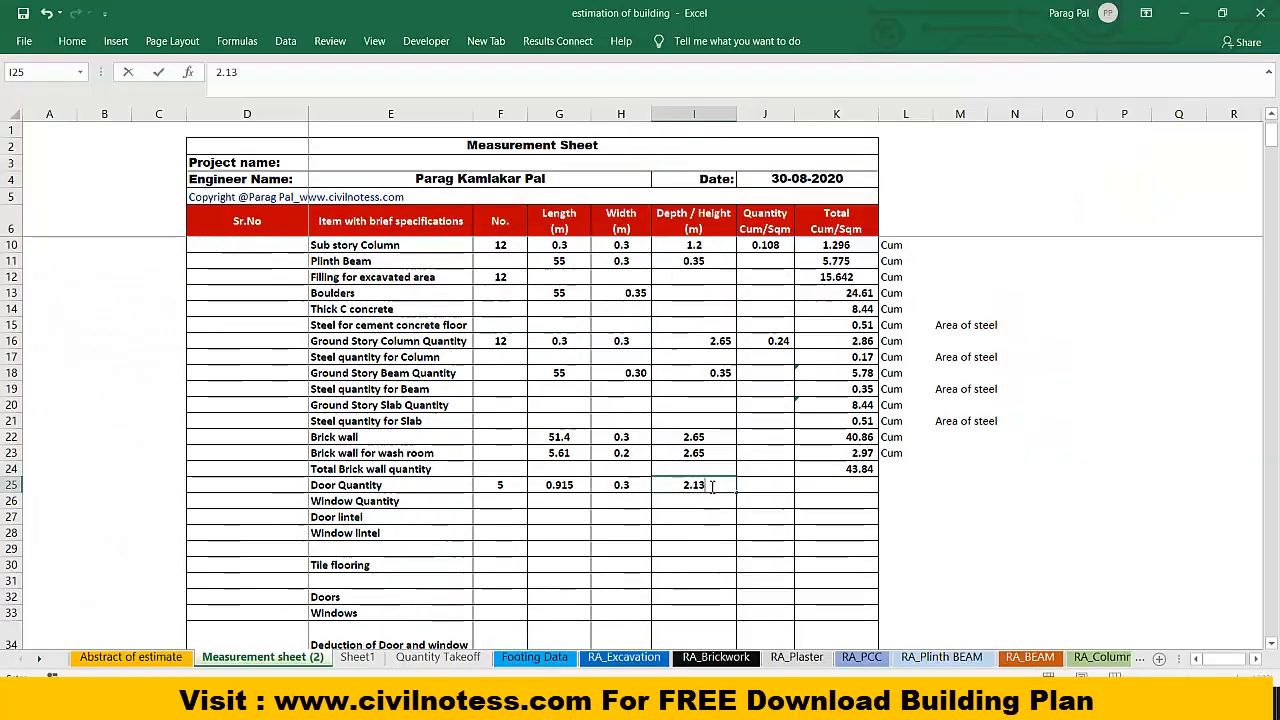
left_click(766, 516)
Step: Calculate the Door Quantity row's quantity in J25 as length times width times height, =G25*H25*I25
left_click(775, 490)
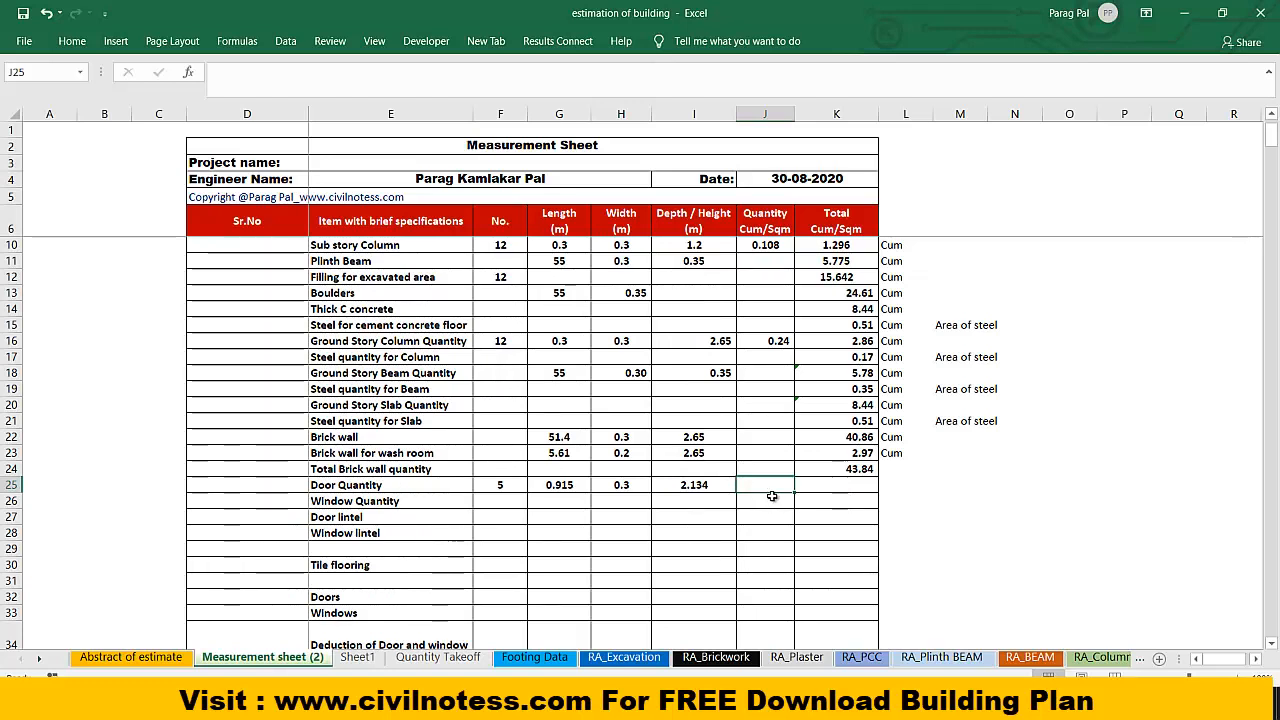
type("=")
left_click(566, 486)
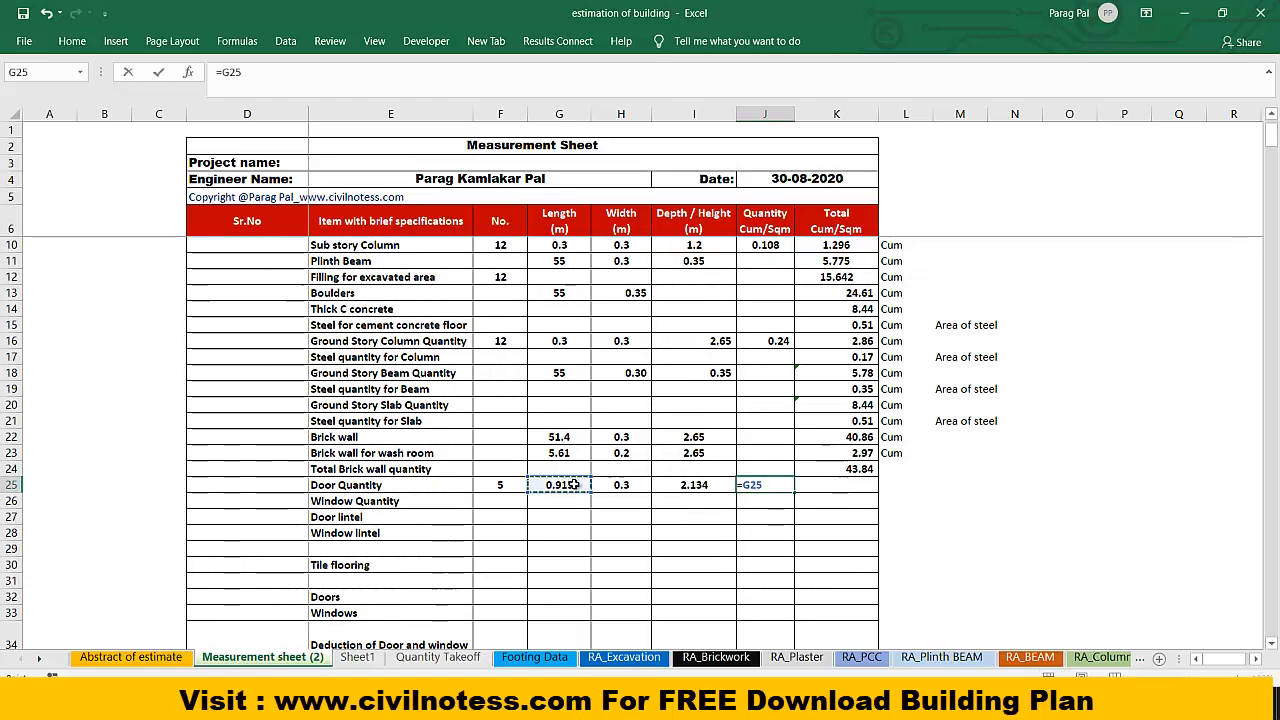
type("*")
left_click(622, 486)
type("*")
left_click(703, 488)
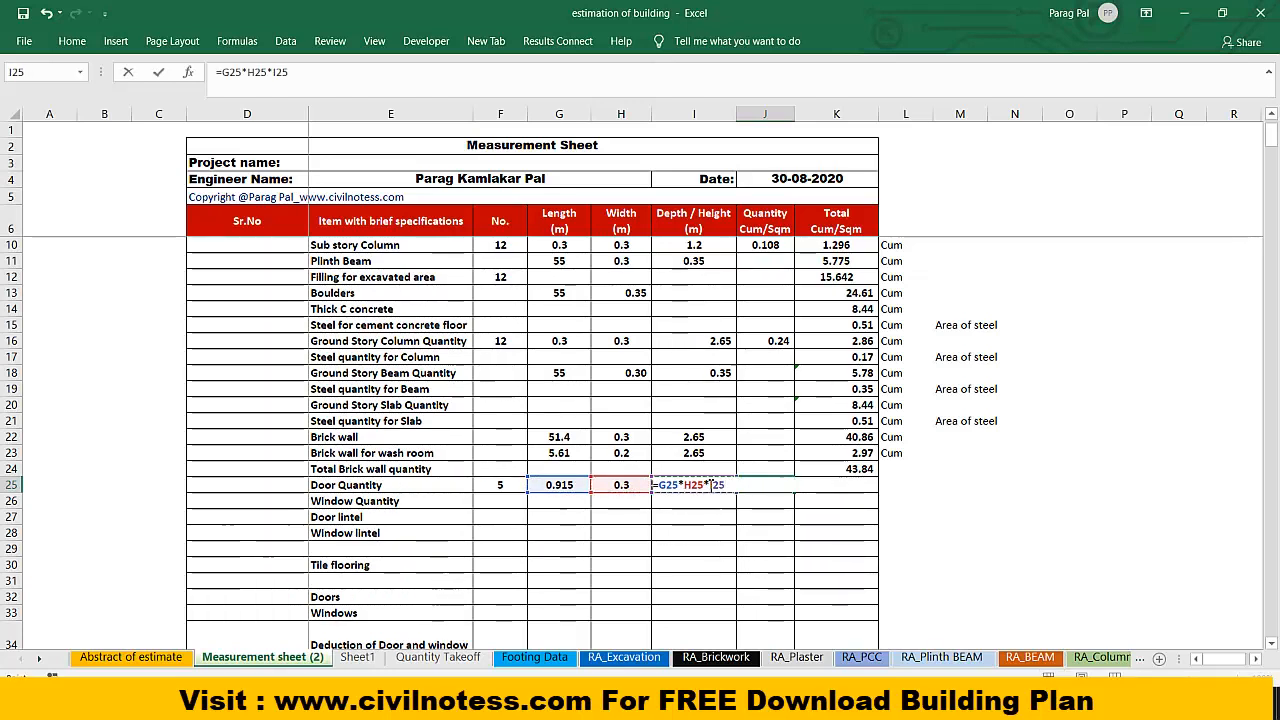
key("Return")
Step: Calculate the Door Quantity total in K25 by multiplying the quantity by the number of doors, =J25*F25
left_click(807, 485)
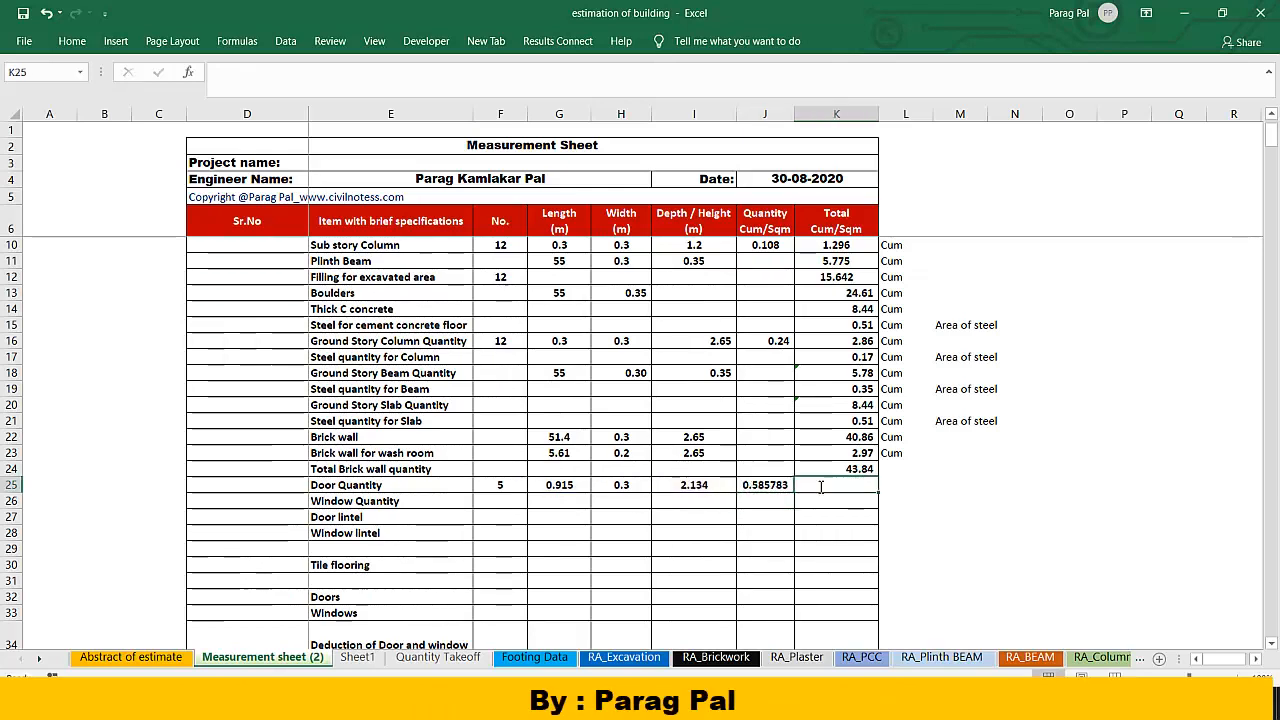
type("=")
left_click(765, 482)
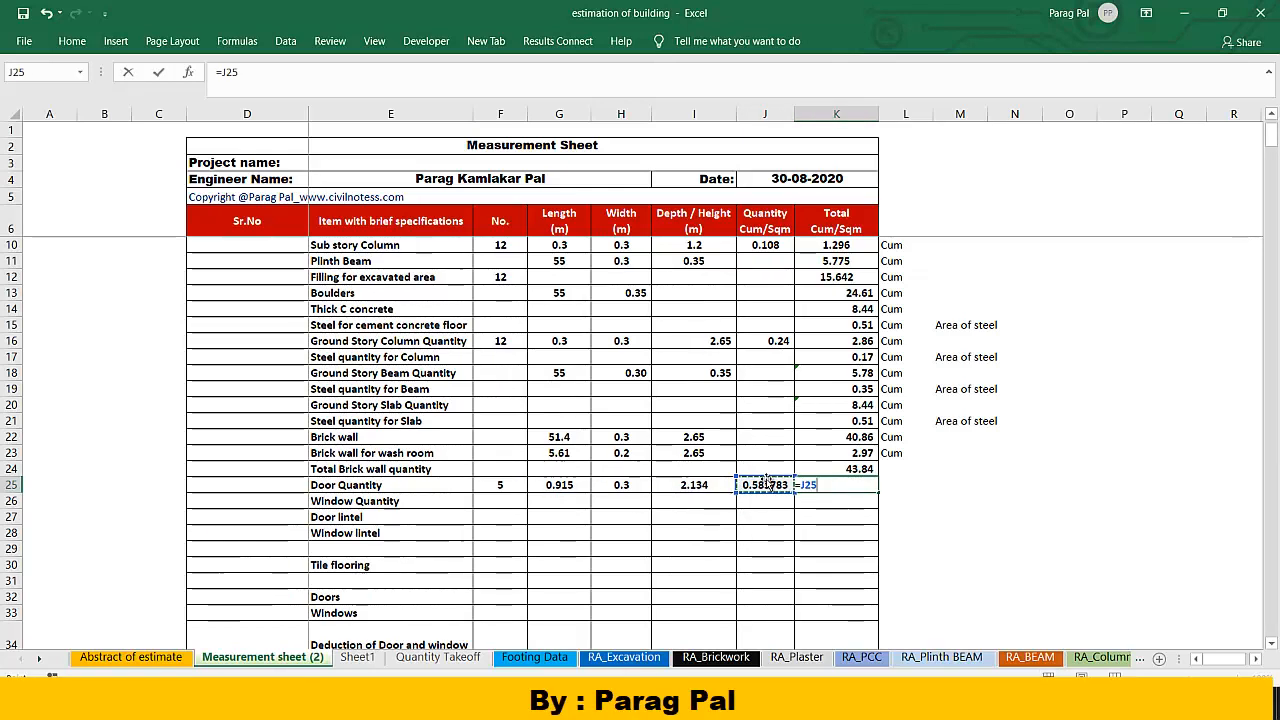
type("*")
left_click(508, 488)
key("Return")
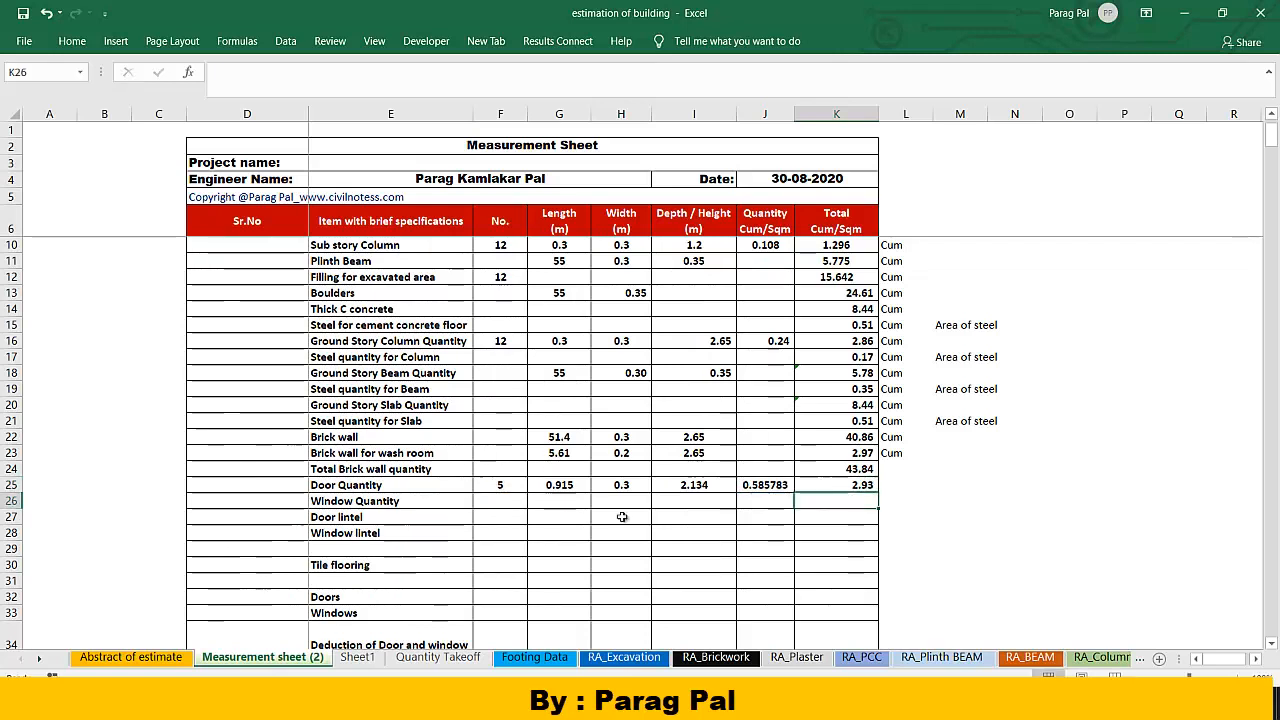
left_click(866, 486)
left_click(901, 544)
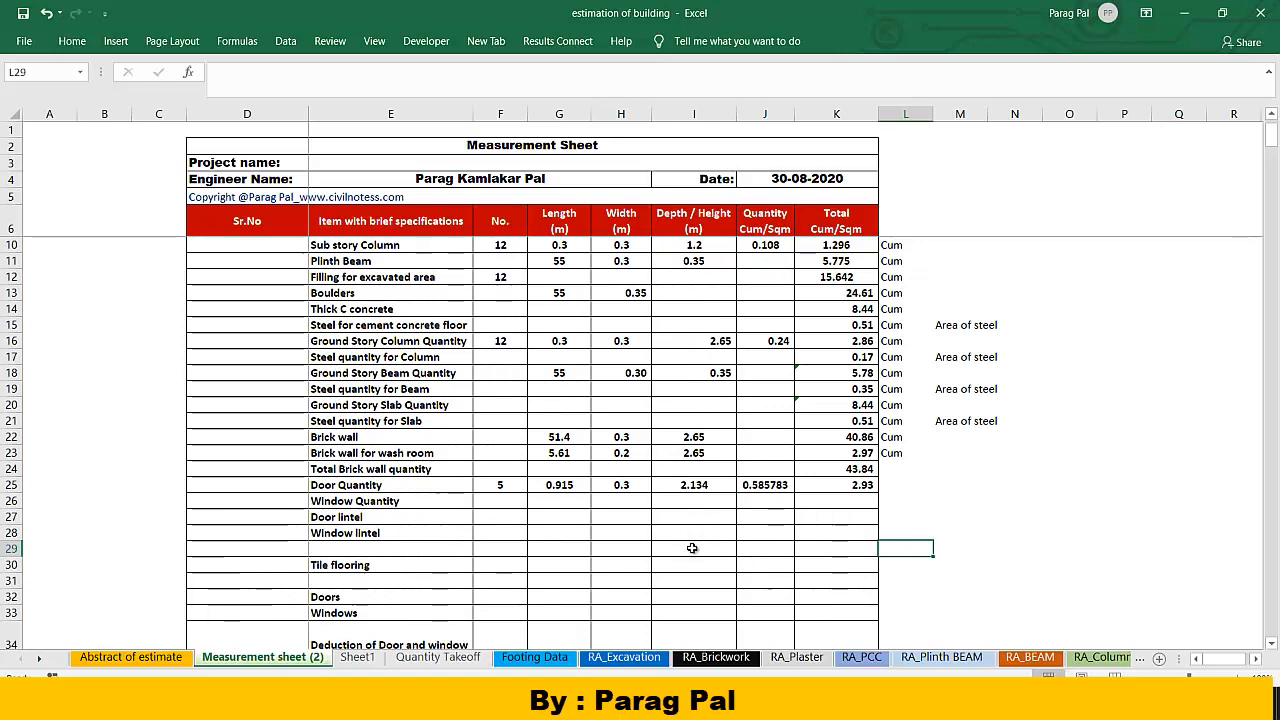
Step: Insert a blank row above the Window Quantity row
left_click(11, 501)
right_click(11, 501)
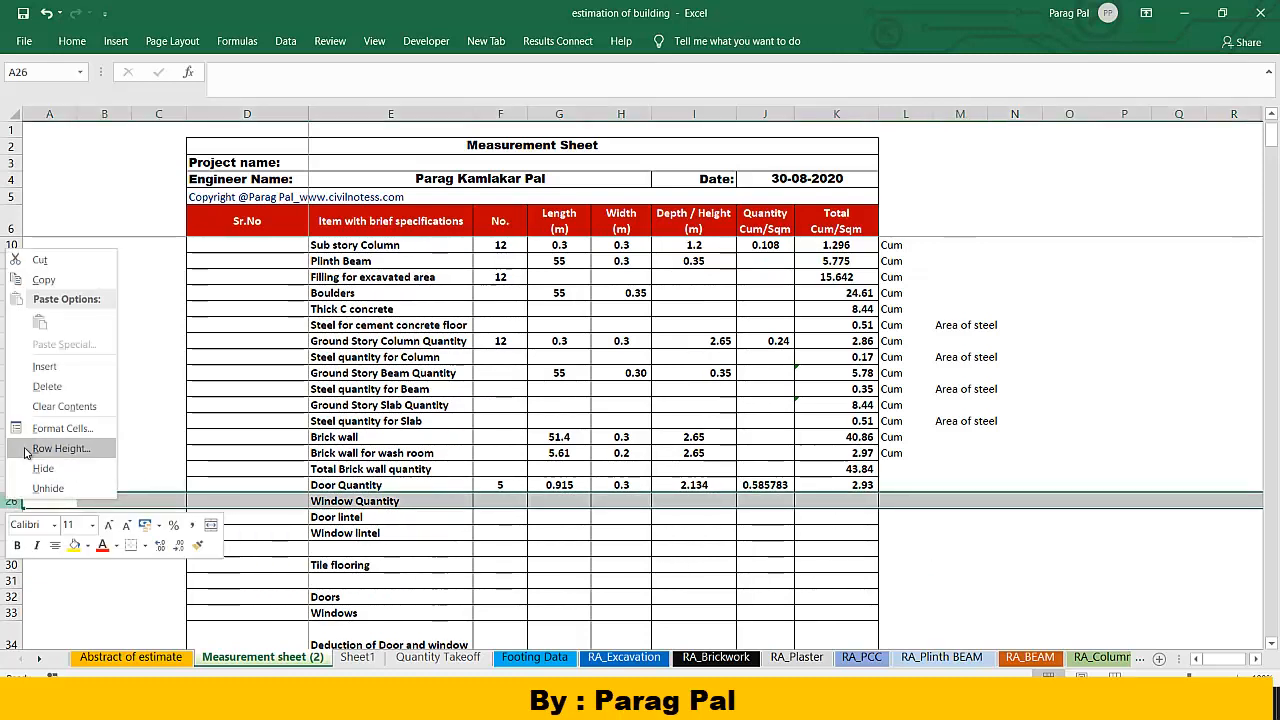
left_click(44, 366)
left_click(365, 549)
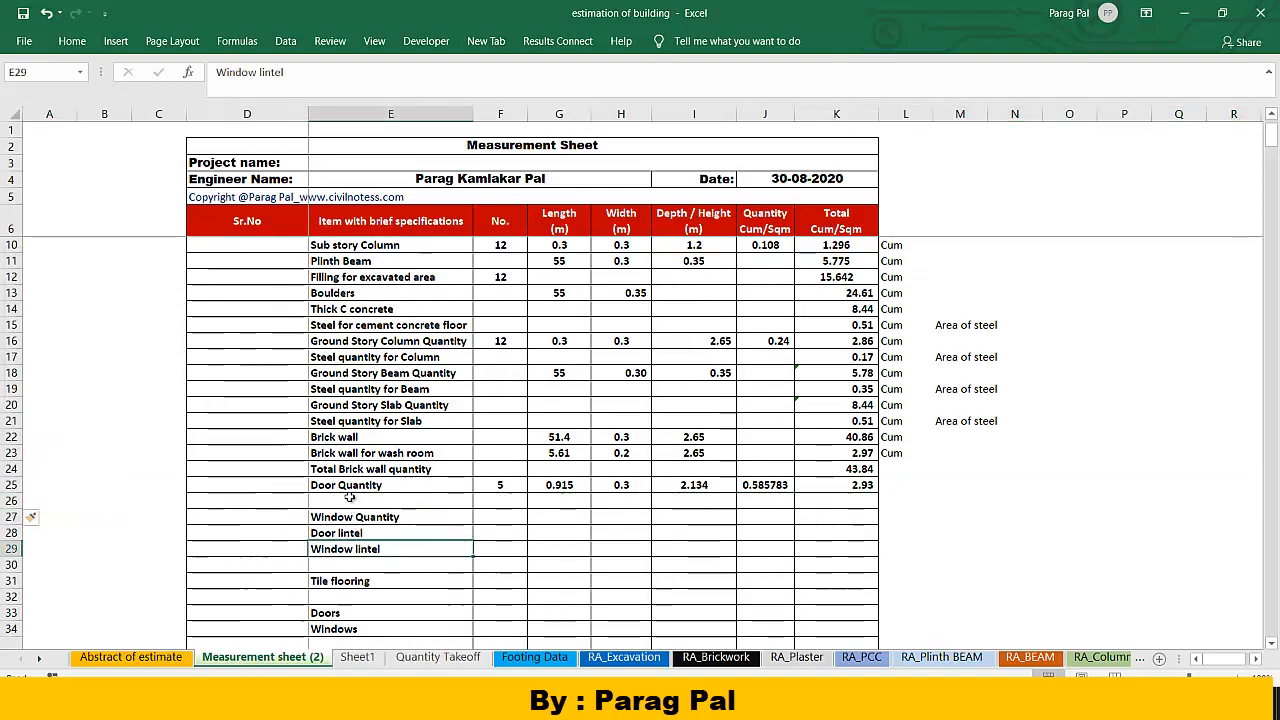
Step: Label the new row 26 "W/C Door Quantity" and enter 2 as its number
left_click(360, 500)
type("W")
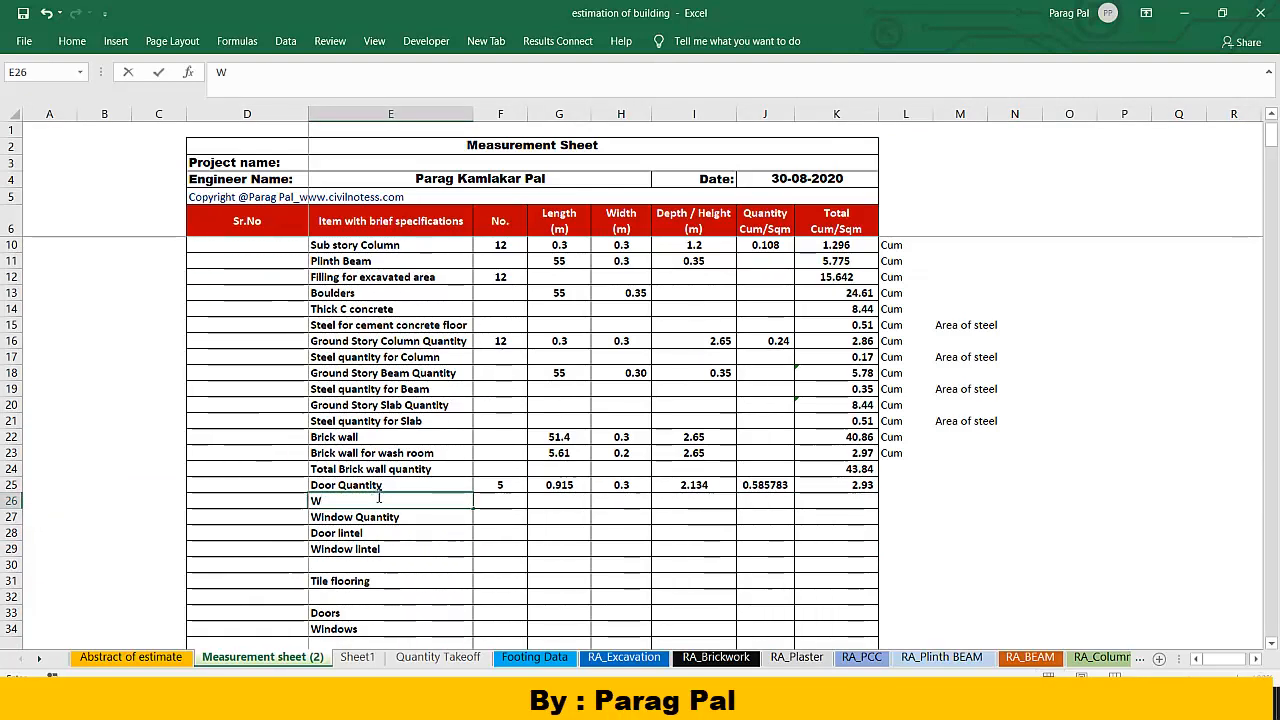
type("/C D")
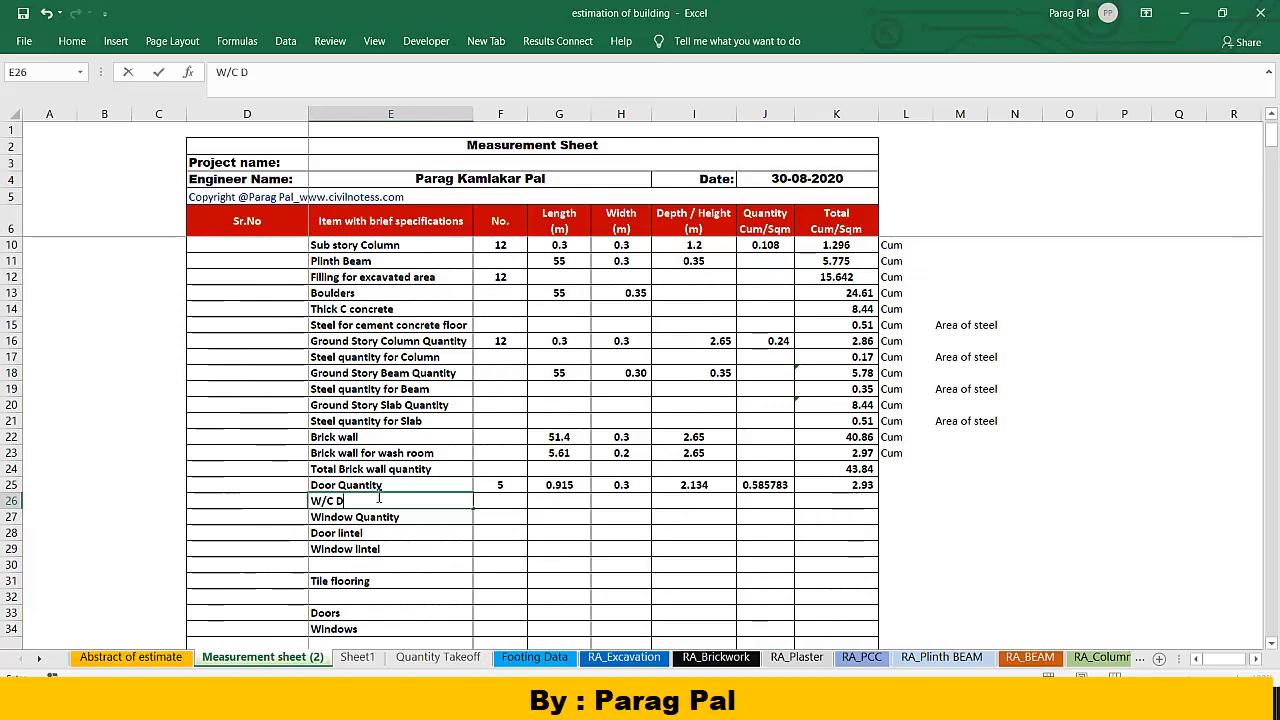
type("ooe")
key("BackSpace")
type("r")
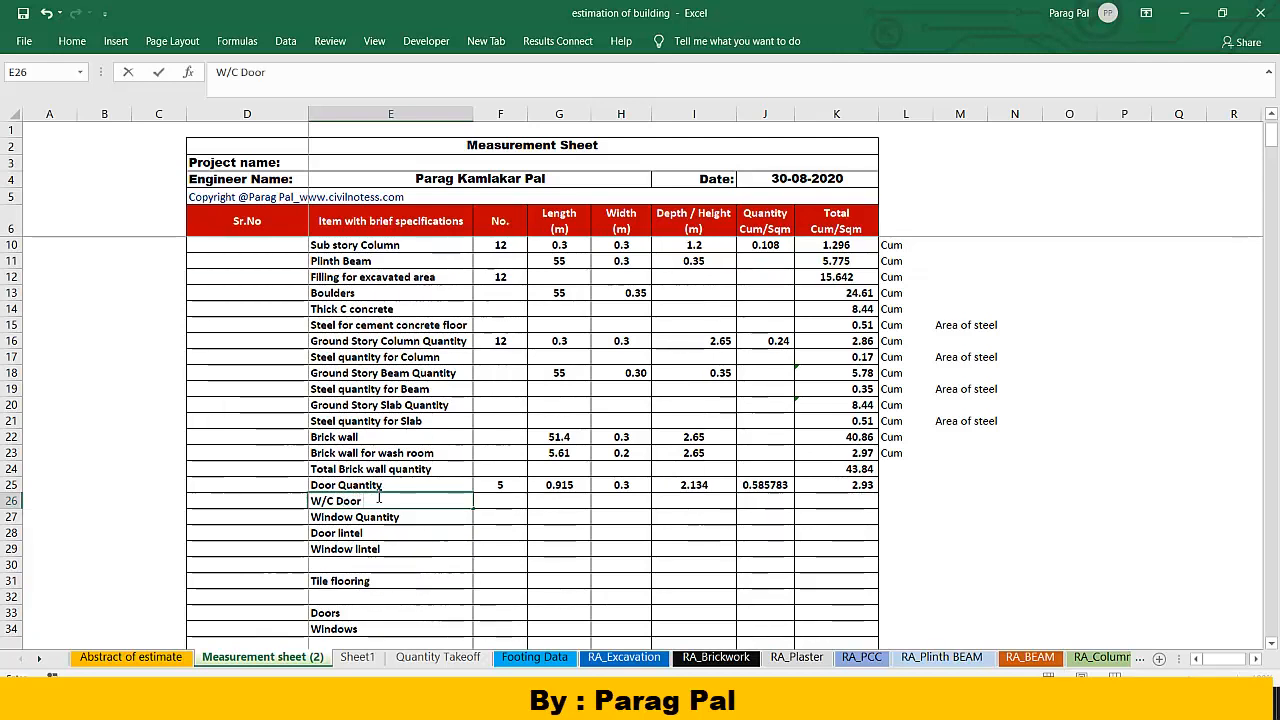
type(" Quantity")
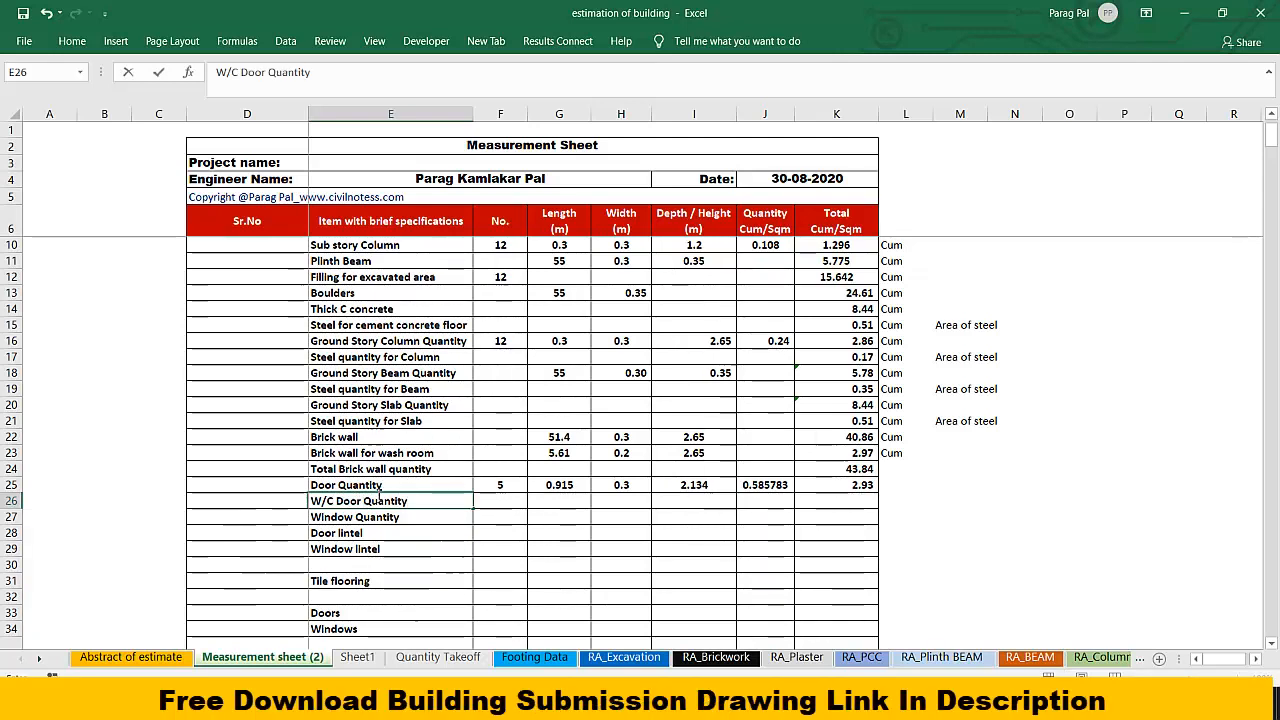
key("Tab")
type("2")
key("Tab")
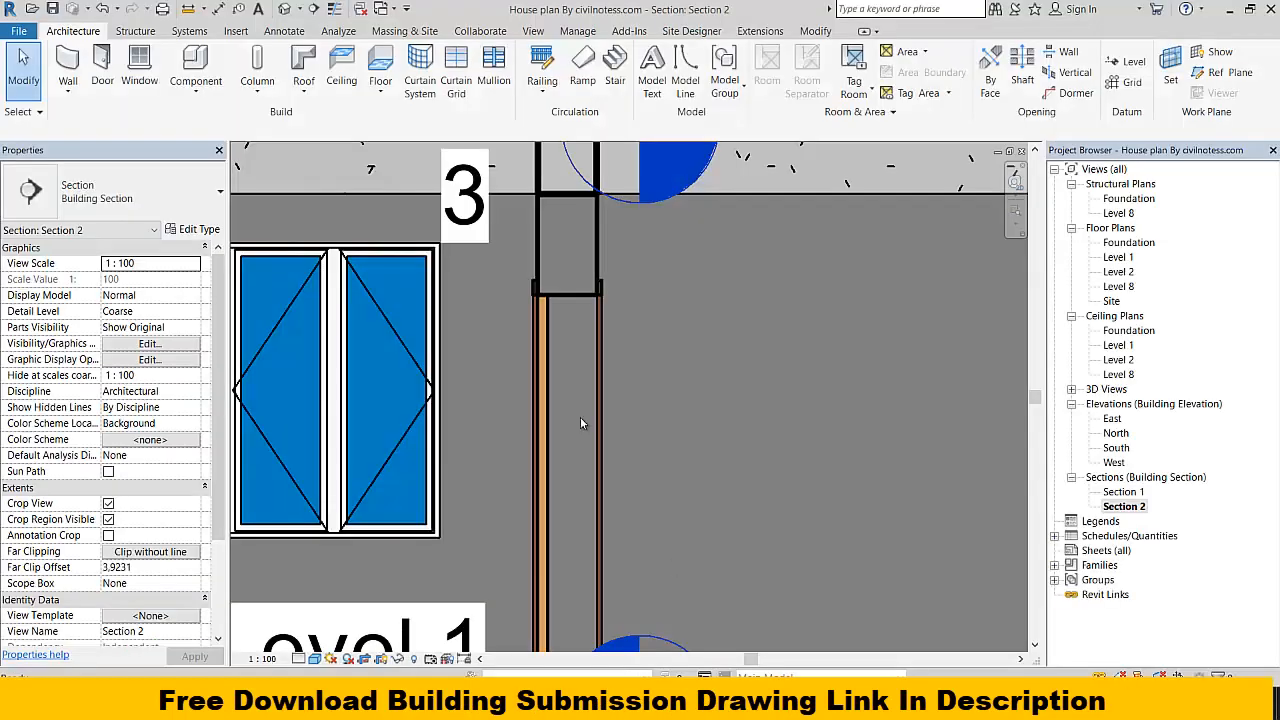
Step: Switch to Revit's Level 1 floor plan and measure the door opening of the upper-left washroom
scroll(580, 417, "down", 4)
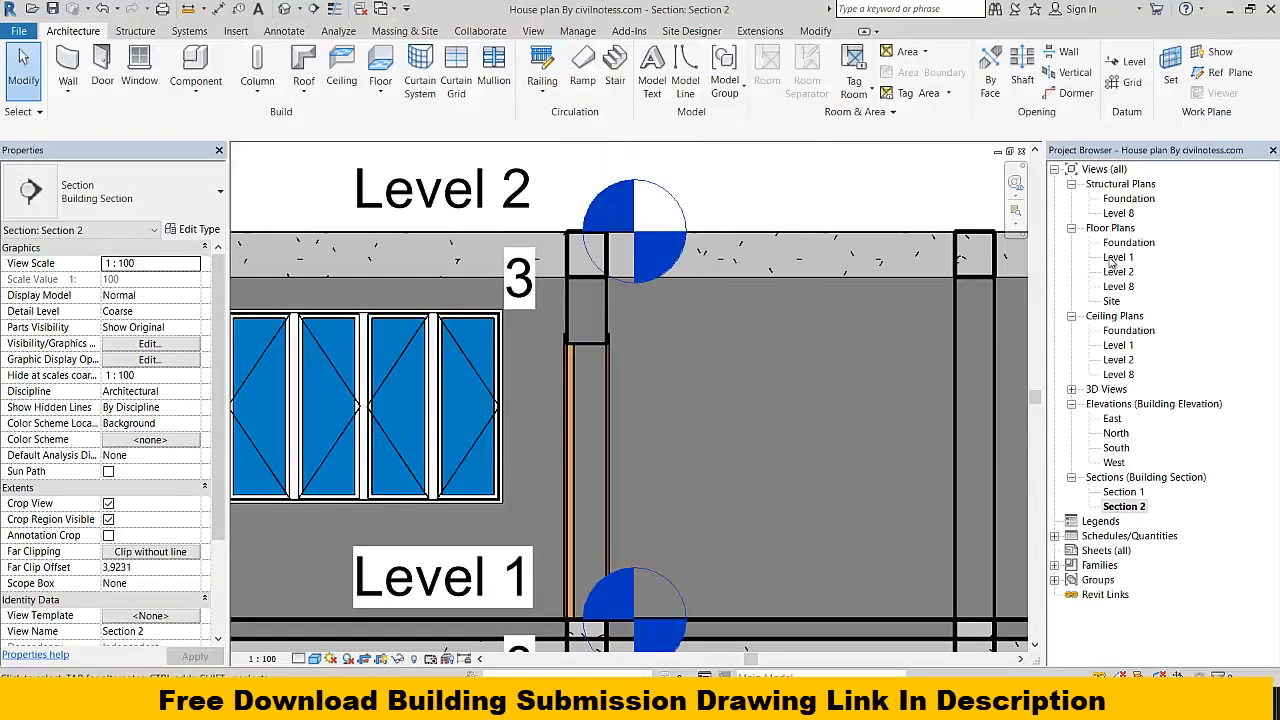
double_click(1116, 258)
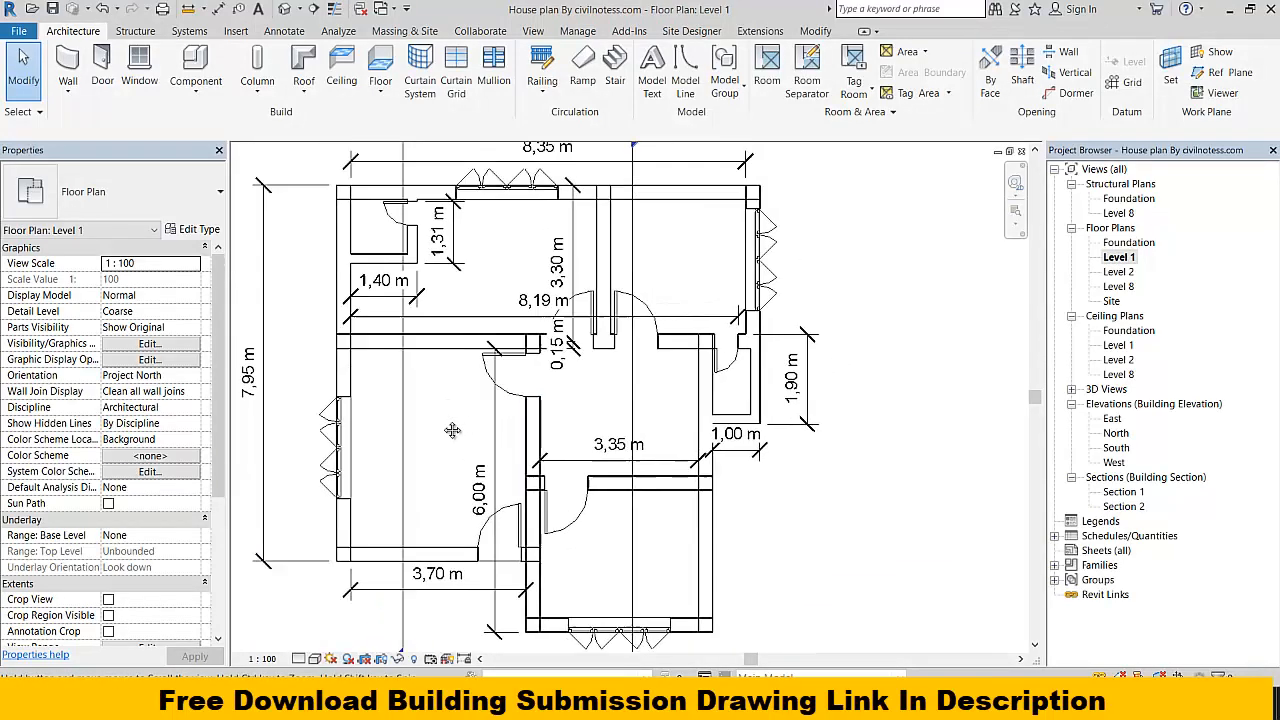
scroll(392, 190, "up", 5)
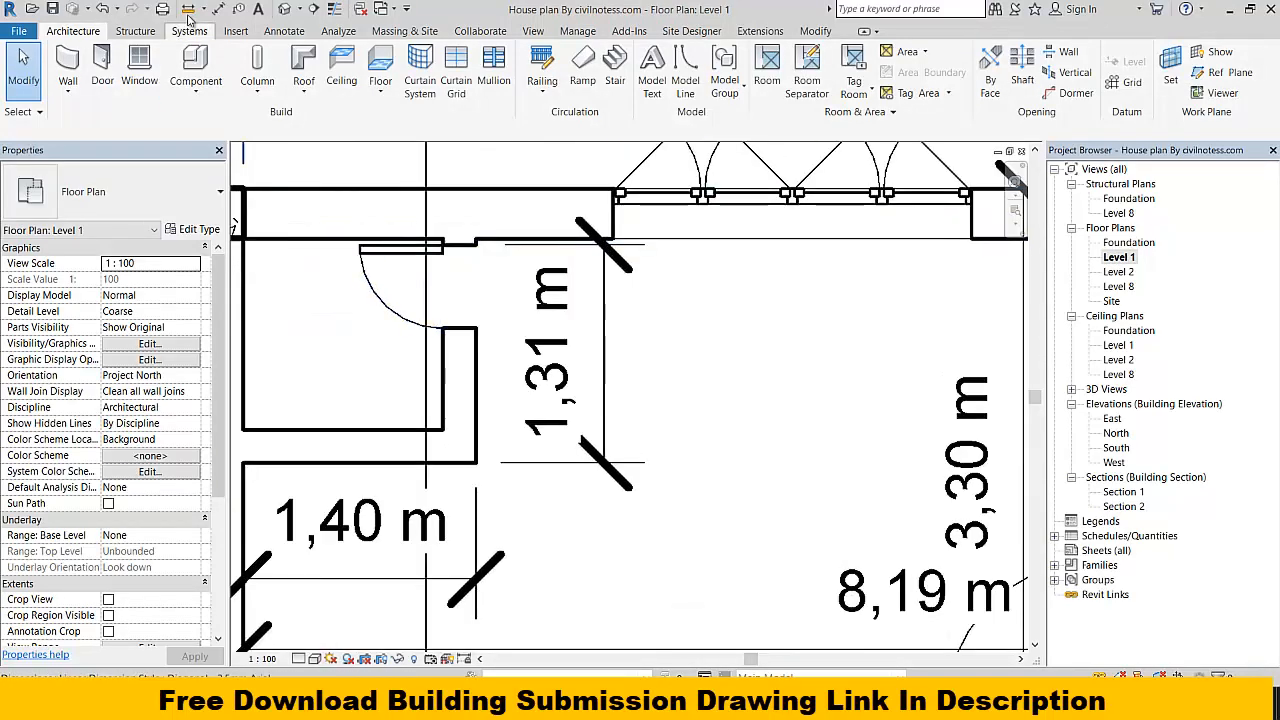
scroll(500, 357, "up", 3)
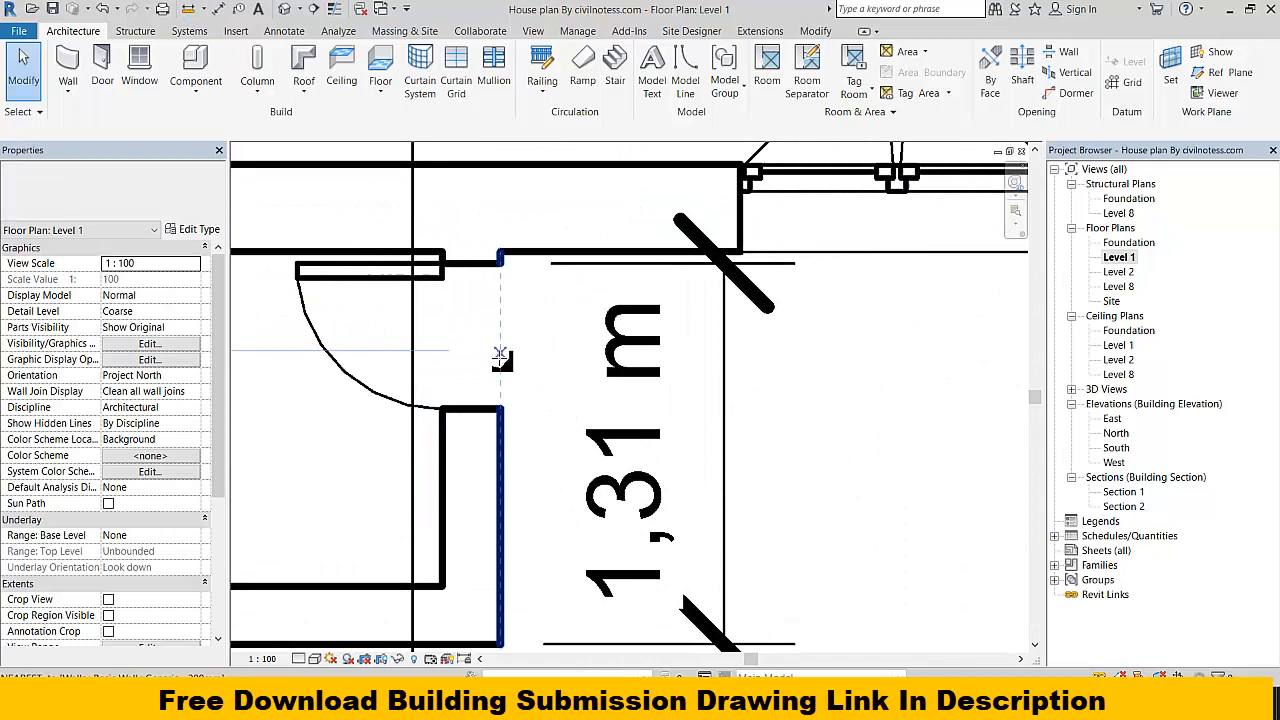
left_click(501, 409)
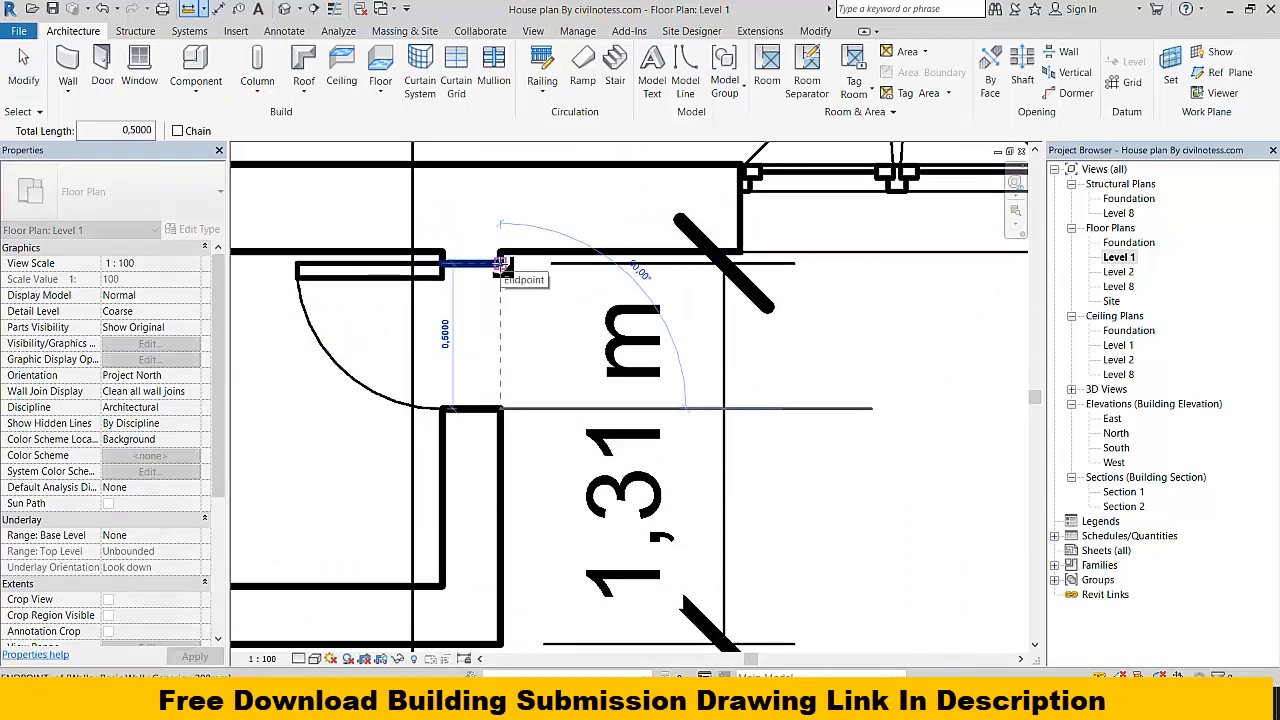
key("Escape")
key("Escape")
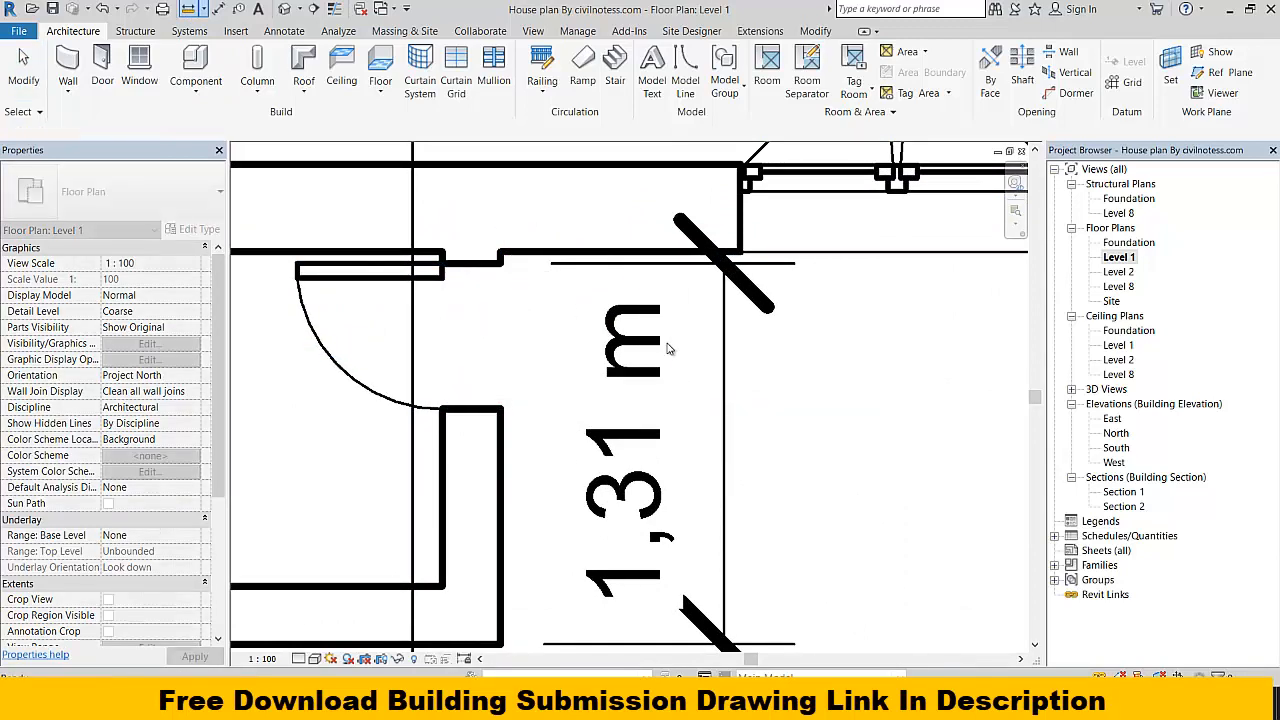
Step: Back in Excel, enter length 0.5, width 0.3 and height 2.134 for the W/C Door Quantity row
left_click(722, 704)
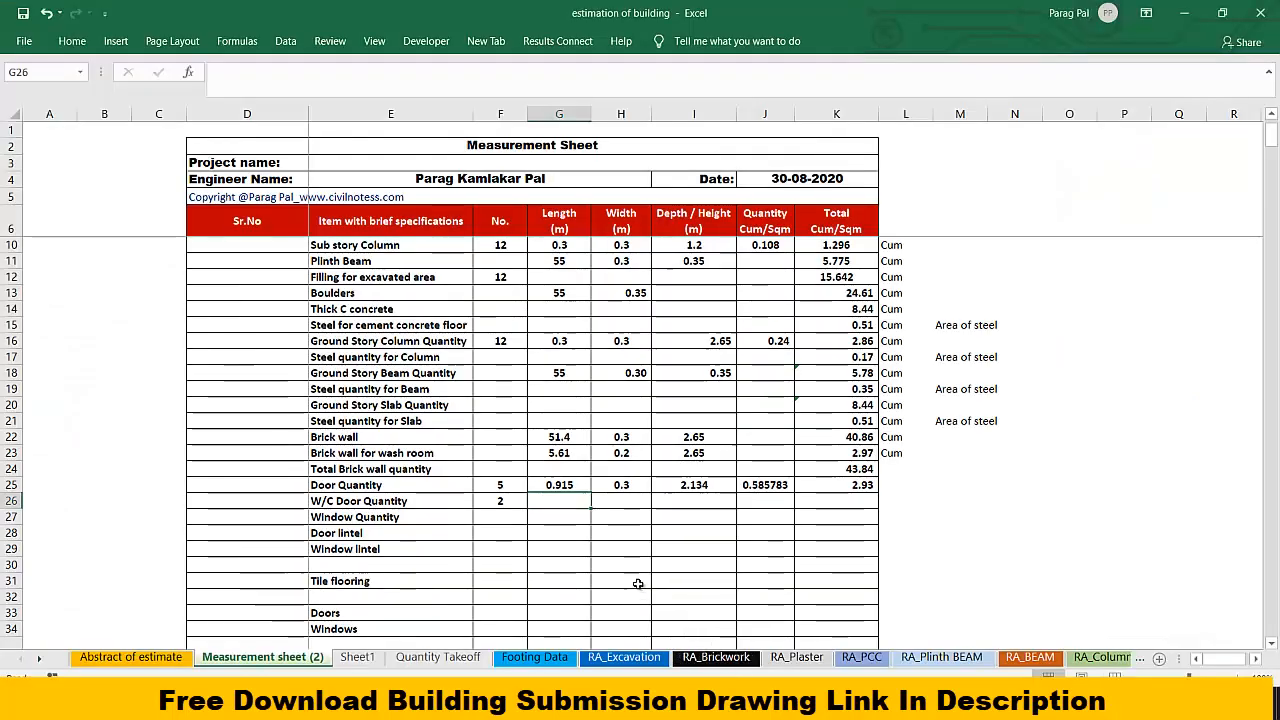
type("0.5")
left_click(634, 501)
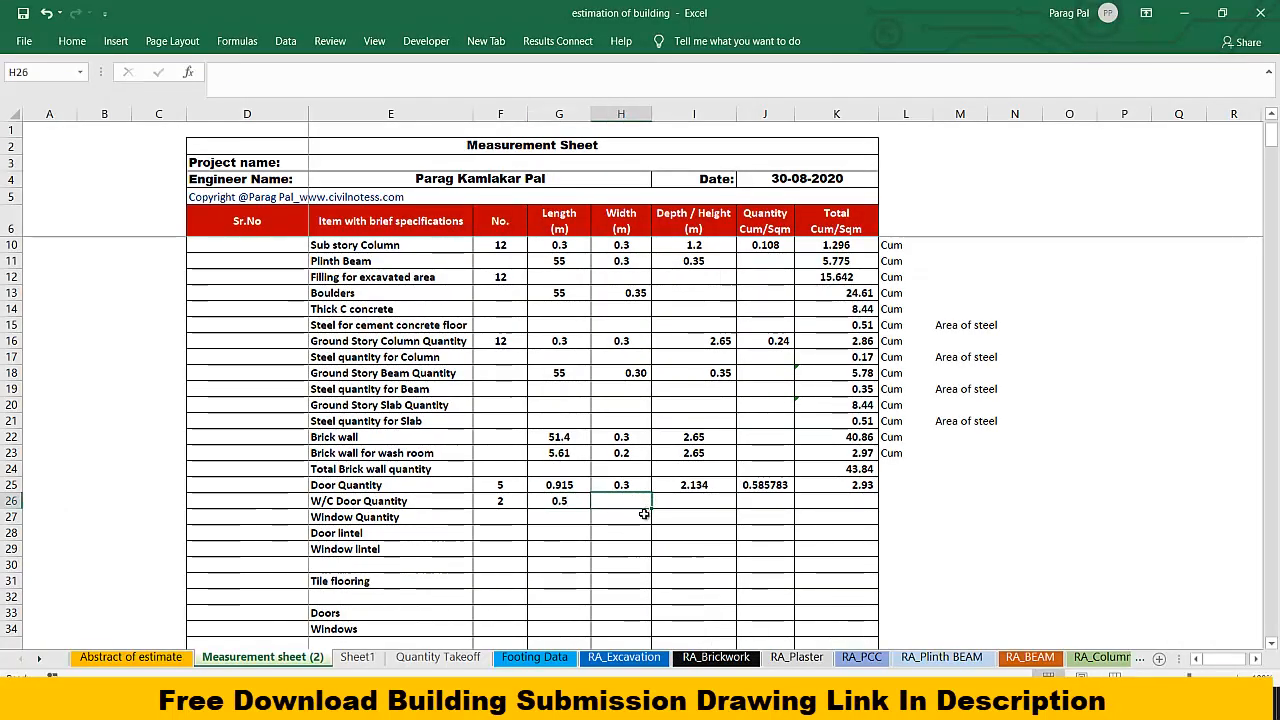
type("0.3")
key("Tab")
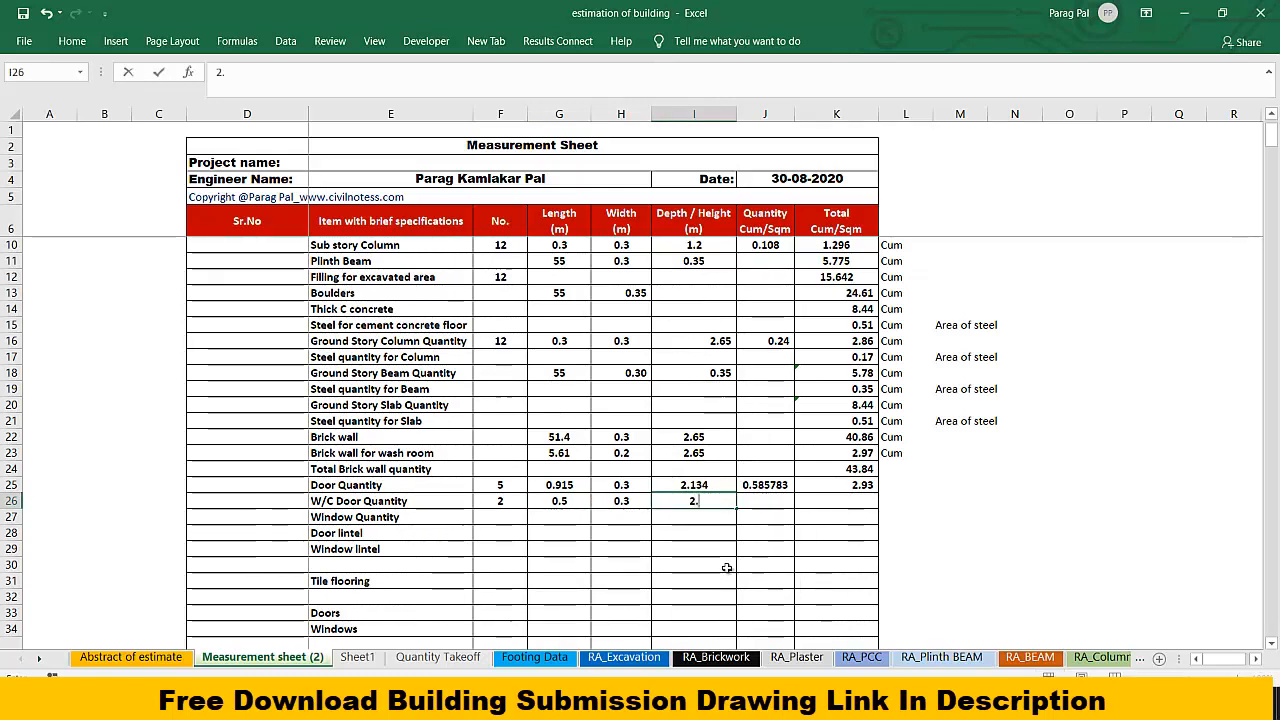
type("2.134")
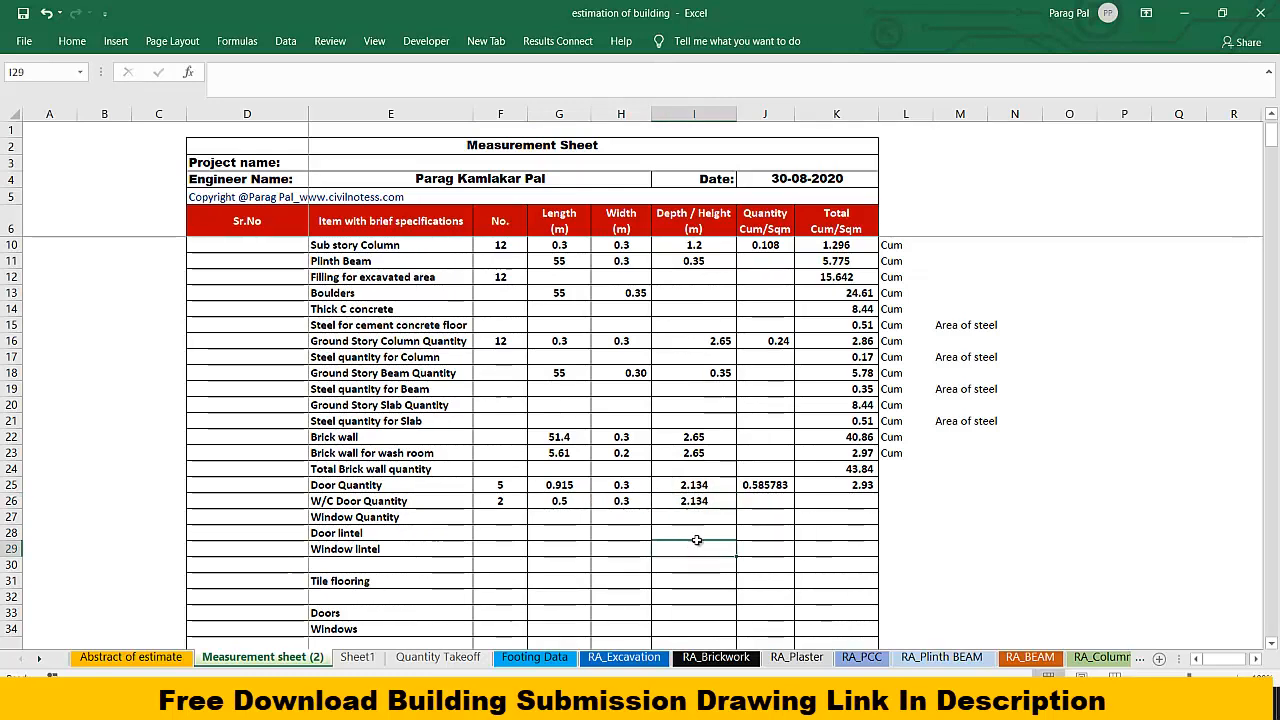
Step: Copy the Quantity and Total formulas from the Door Quantity row down to the W/C Door Quantity row
left_click(766, 485)
left_click_drag(795, 493, 794, 511)
left_click(758, 551)
left_click(841, 489)
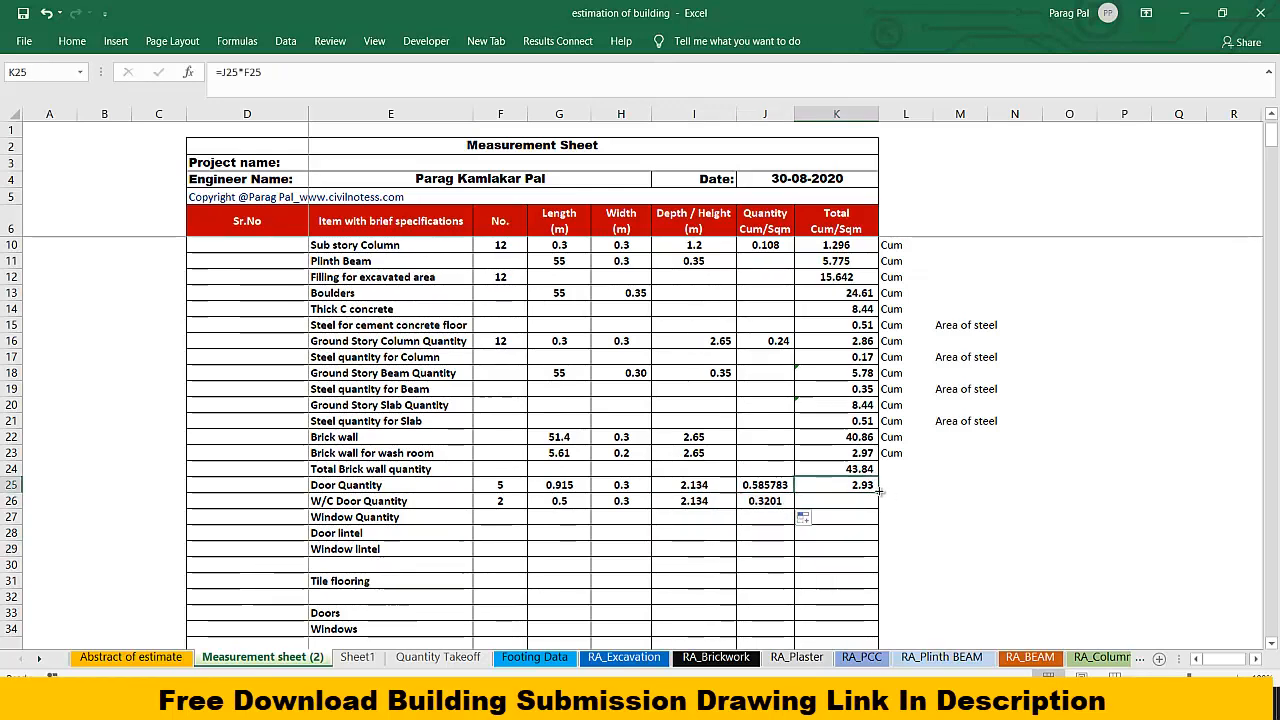
left_click_drag(879, 491, 878, 508)
left_click(819, 557)
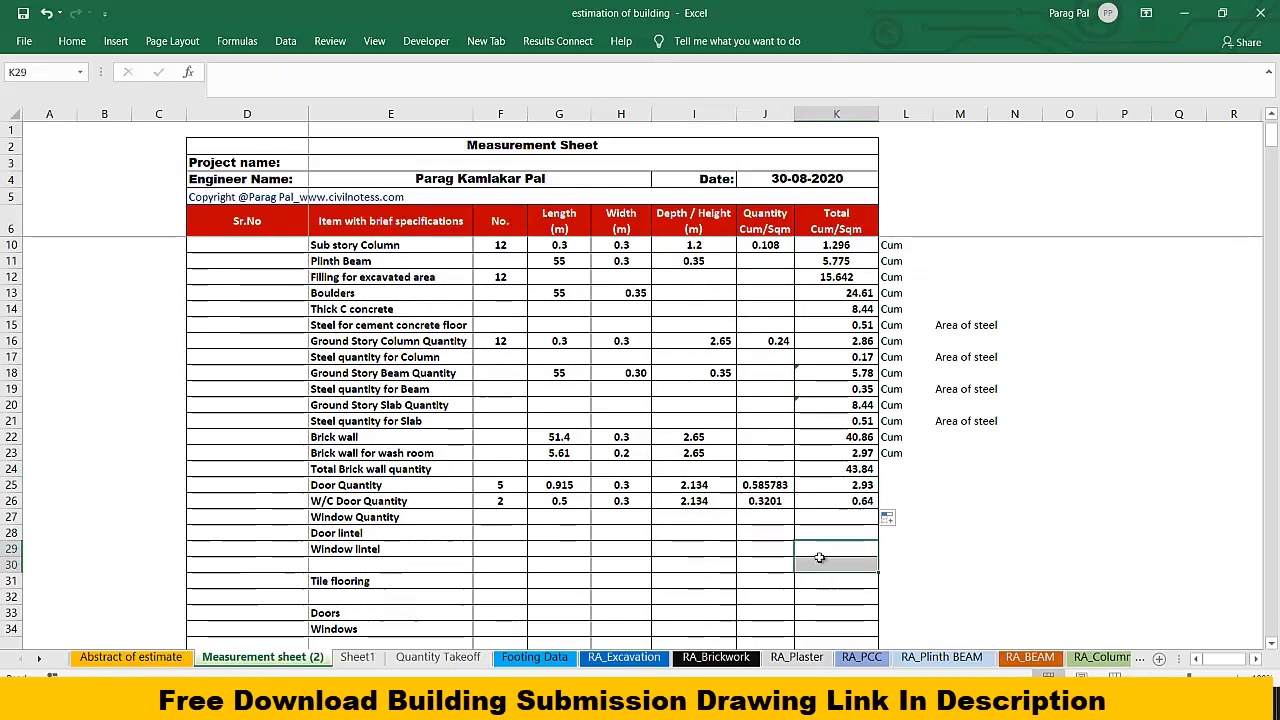
Step: Fill the unit "Cum" down from L23 through the W/C Door Quantity row
left_click(892, 455)
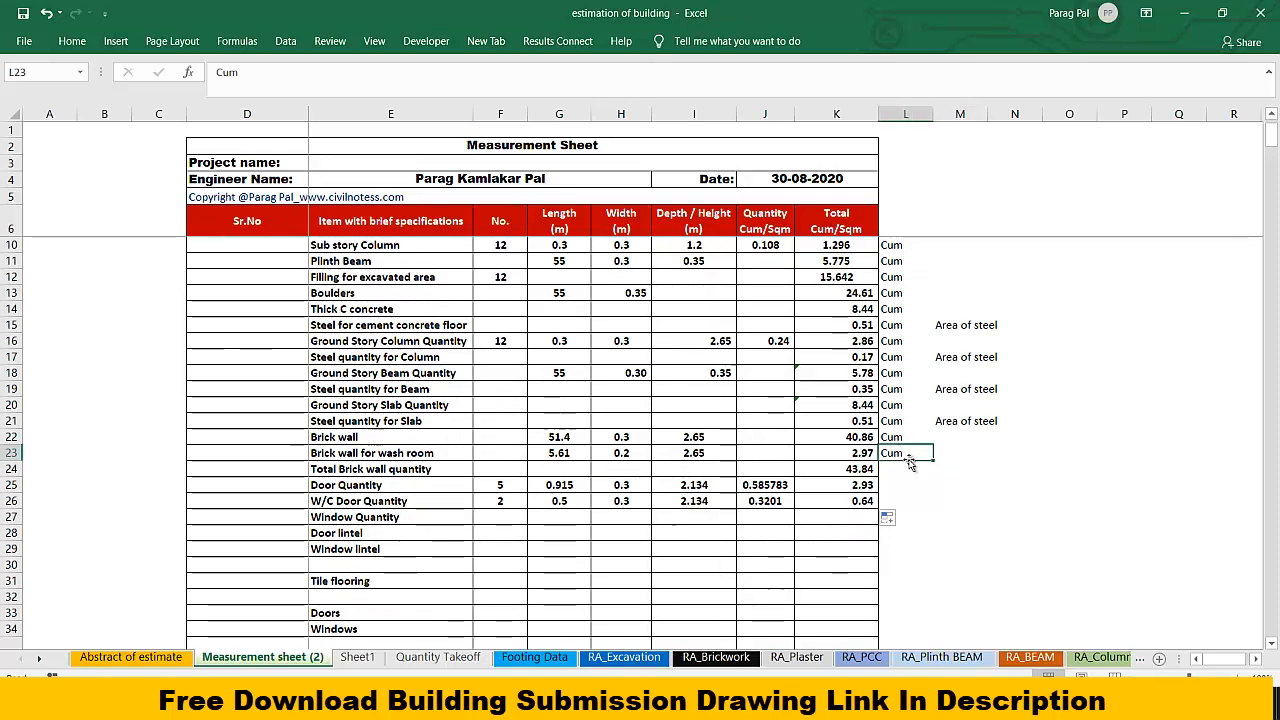
left_click_drag(935, 463, 936, 510)
left_click(597, 557)
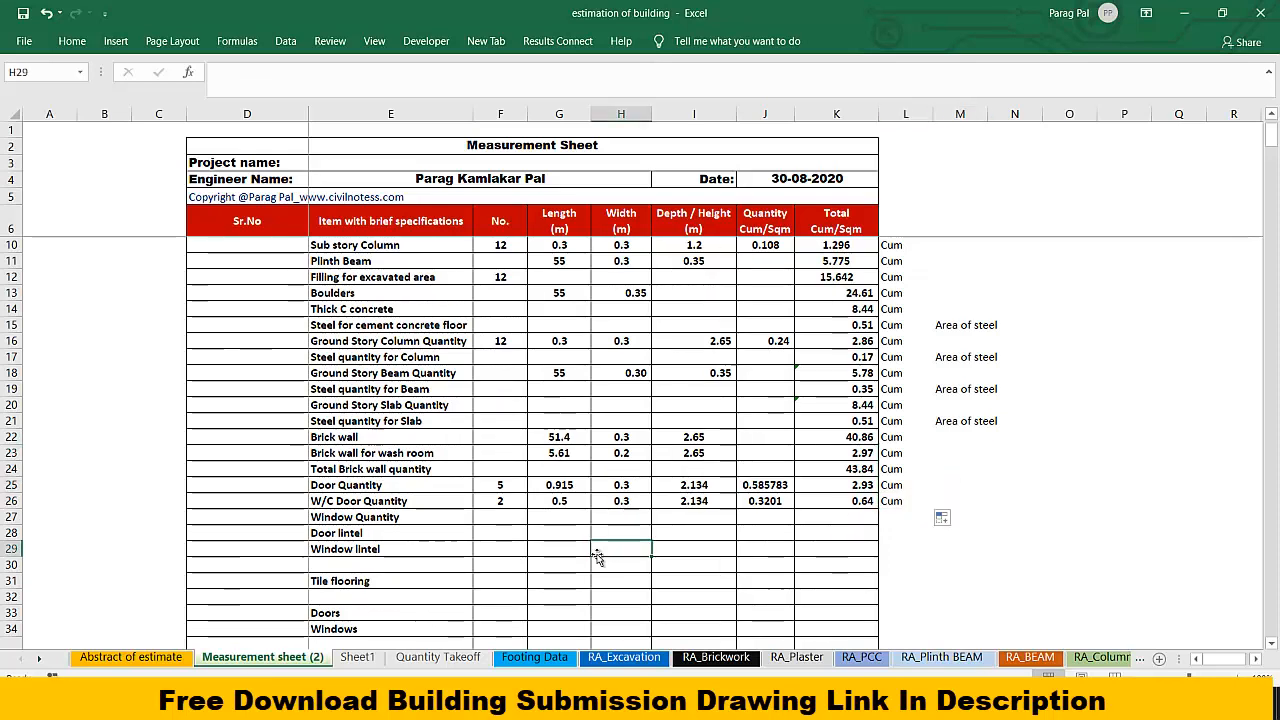
Step: Insert a blank row above the Window Quantity row
left_click(9, 516)
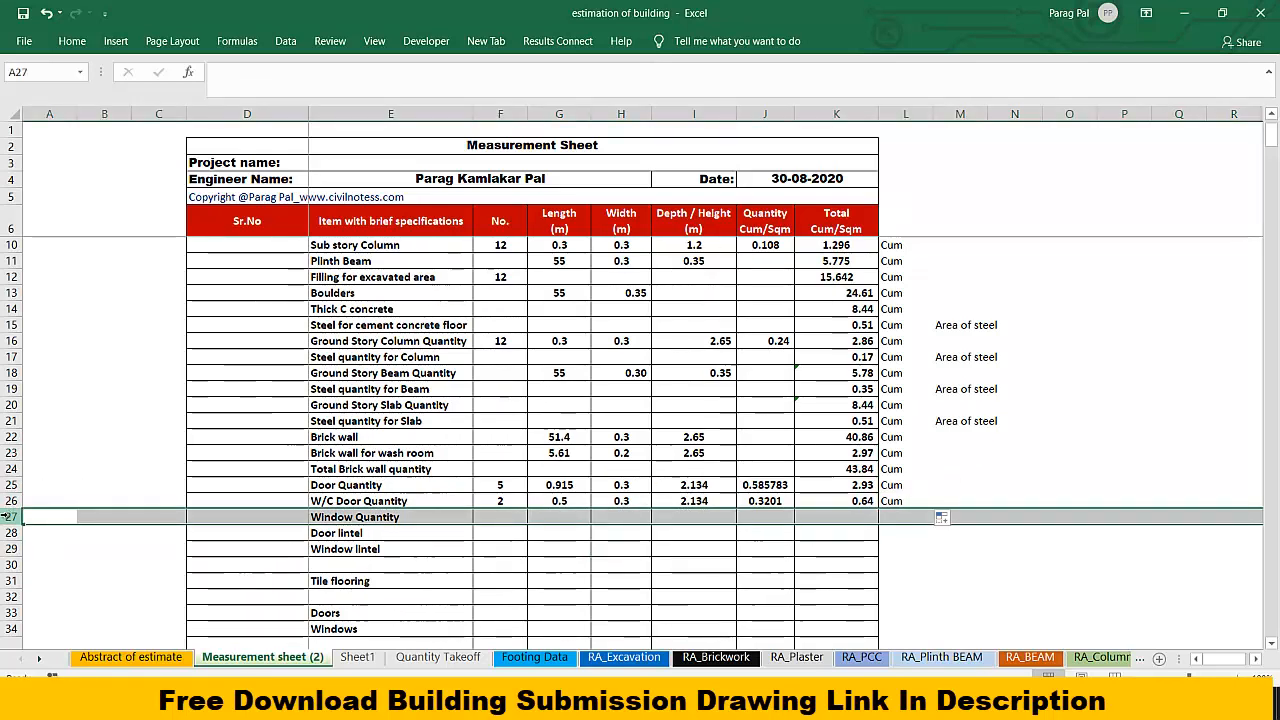
right_click(9, 516)
left_click(62, 468)
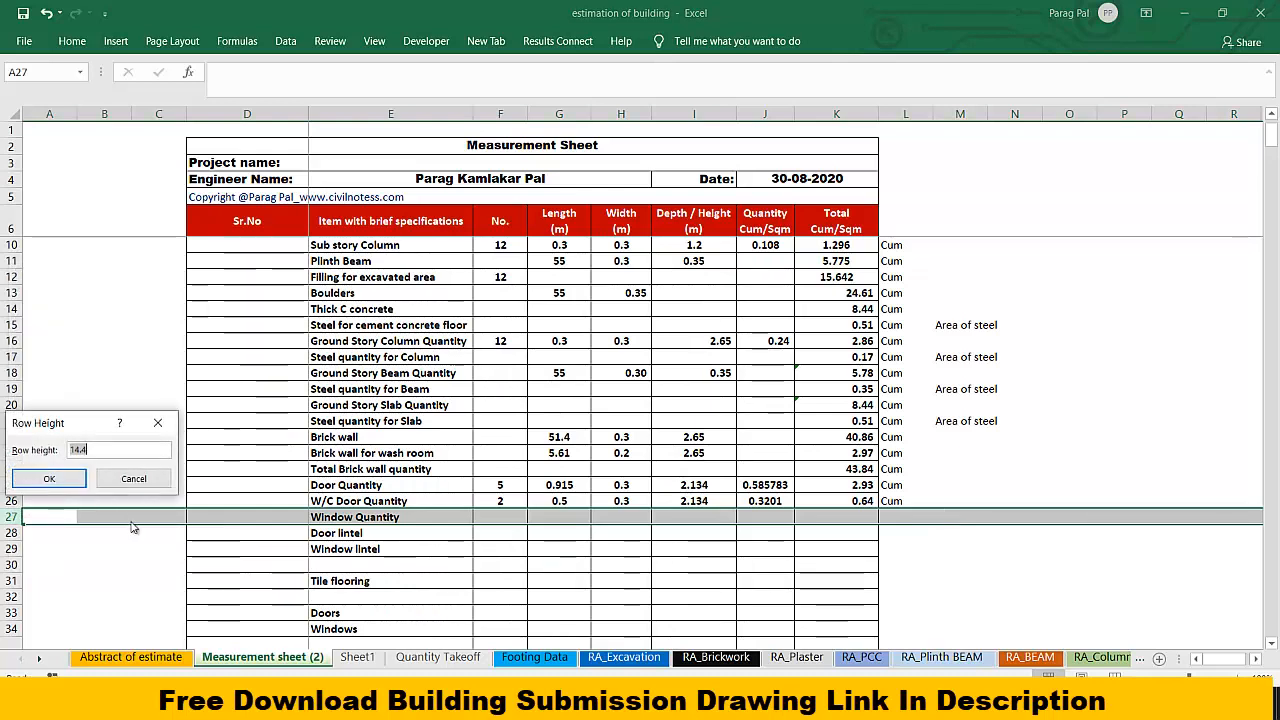
left_click(134, 480)
right_click(10, 516)
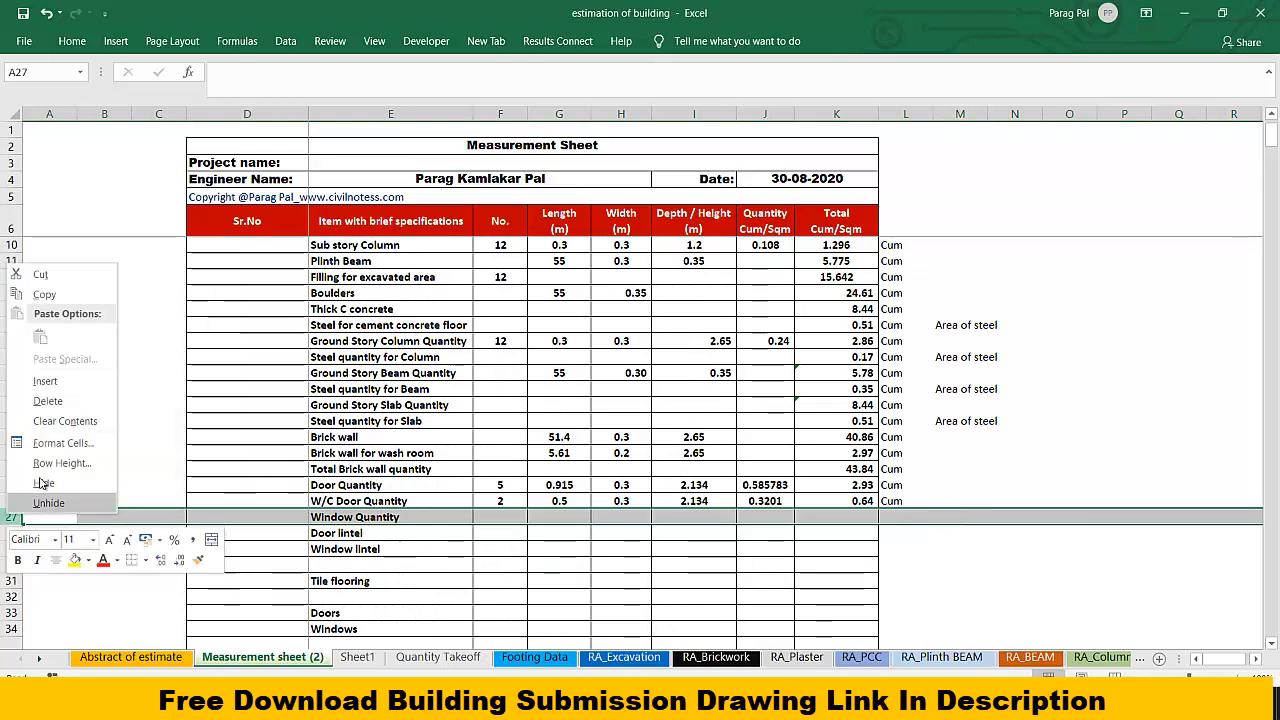
left_click(45, 381)
Step: Enter the item description "Total Door Quantity" in E27, the blank row below W/C Door Quantity
left_click(332, 518)
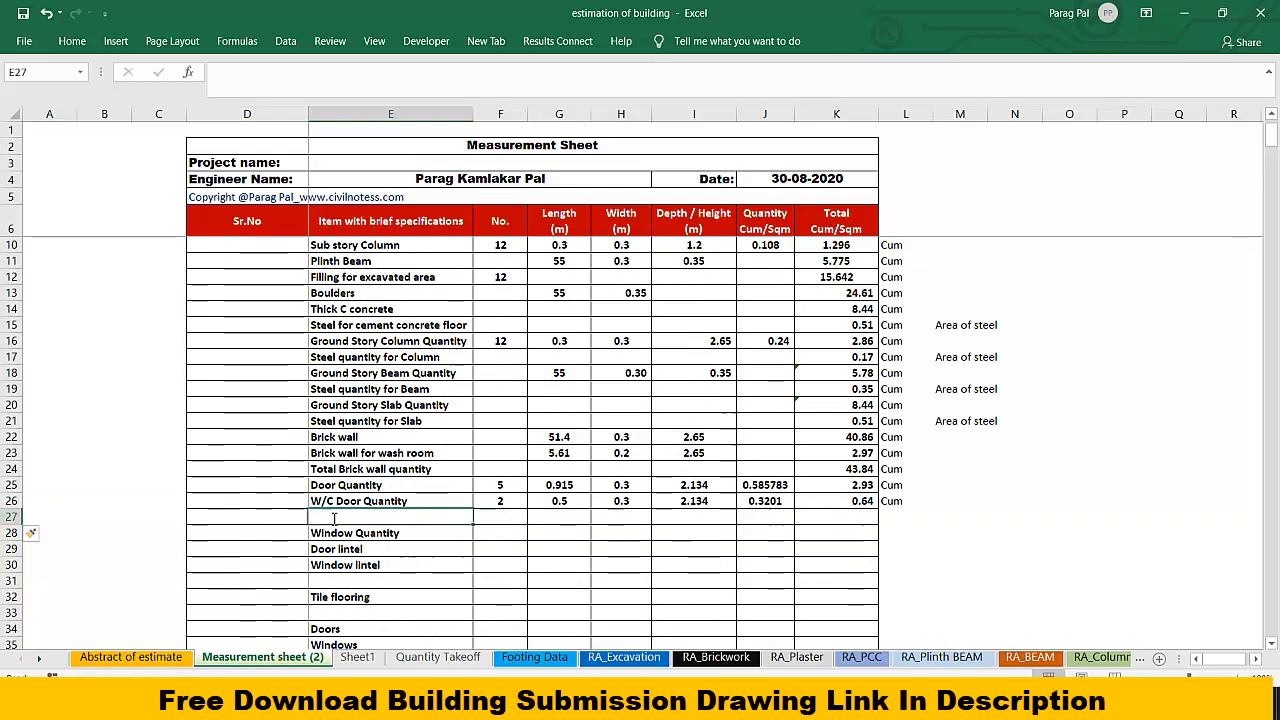
type("Total ")
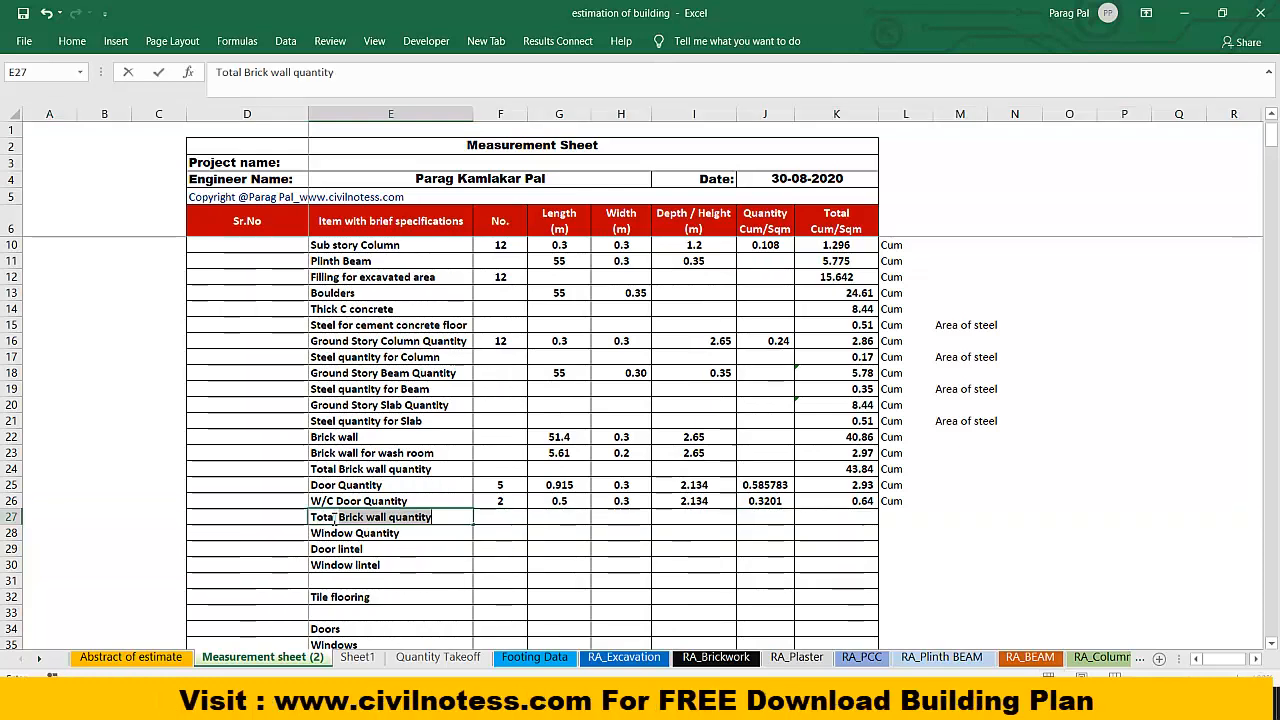
type("Door Q")
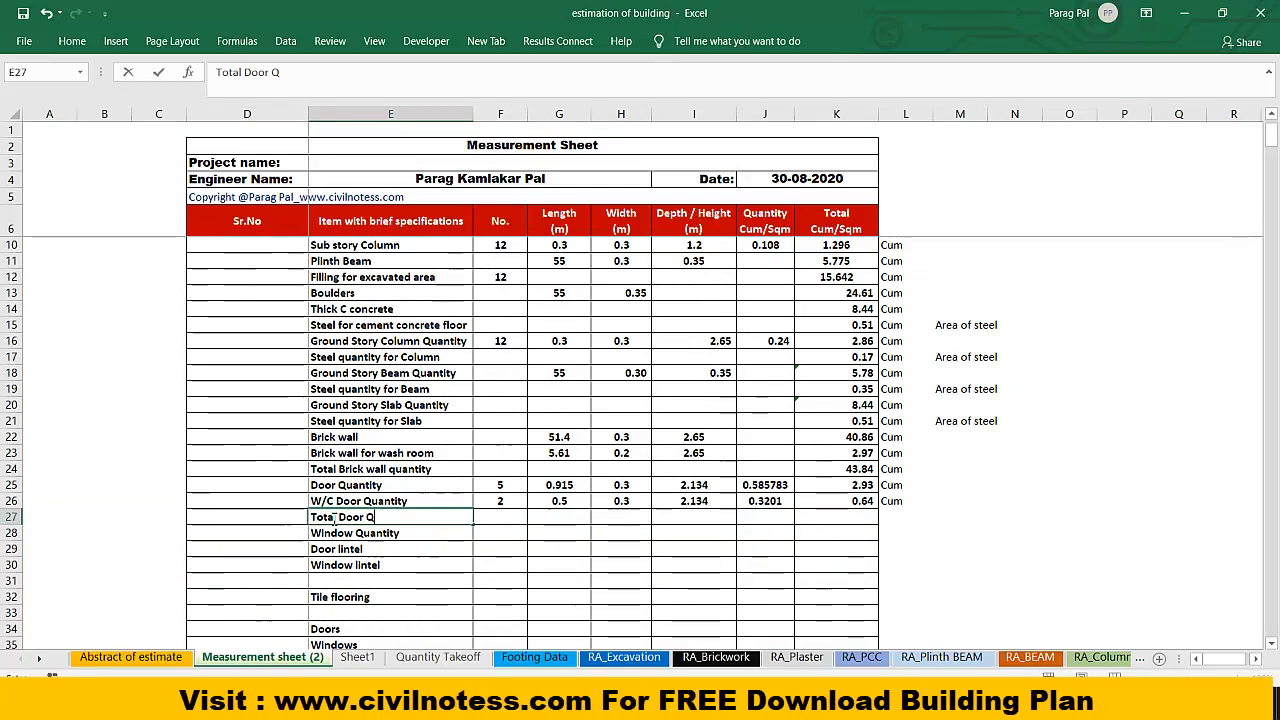
type("uantity")
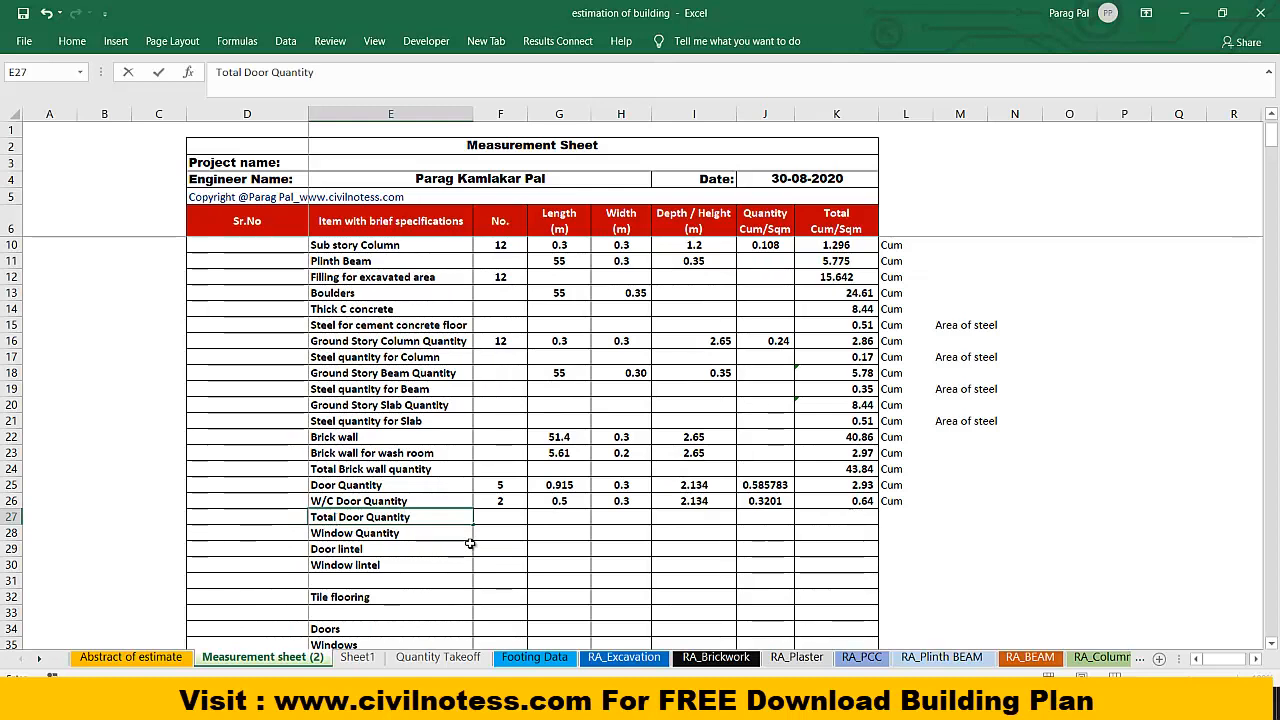
key("Return")
Step: Enter the formula =K25+K26 in the Total cell of the Total Door Quantity row
left_click(847, 517)
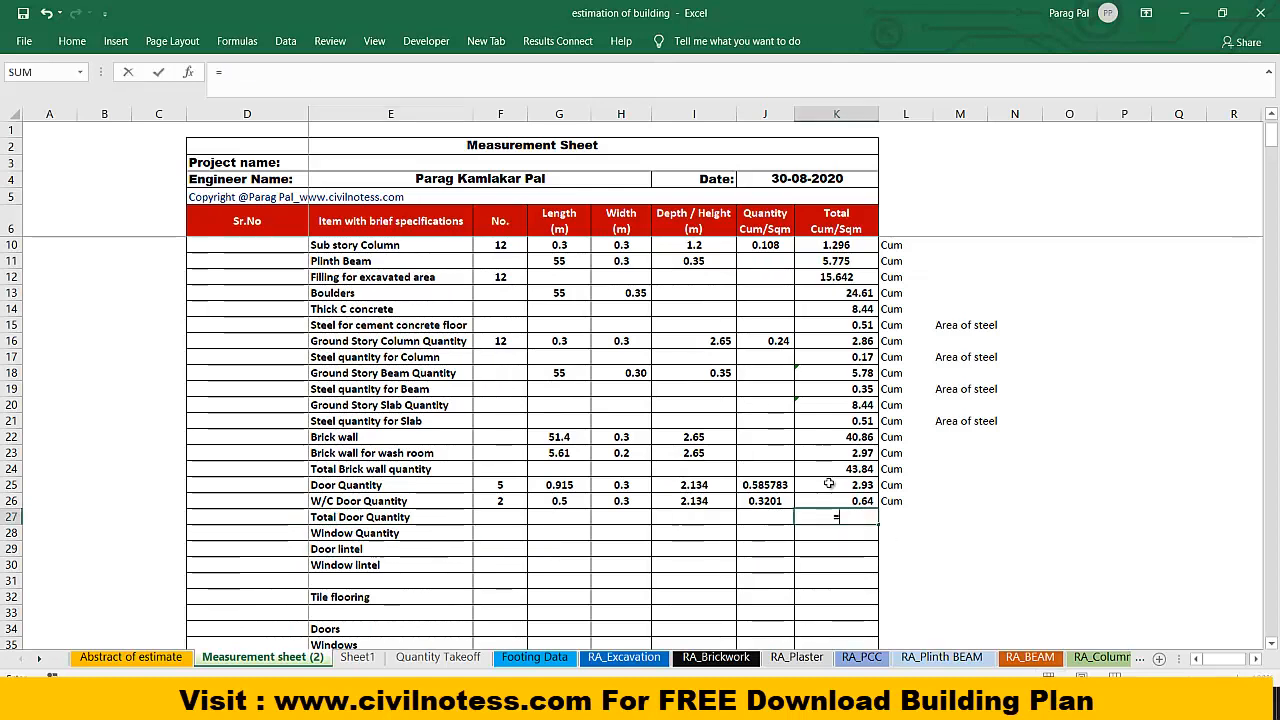
type("=")
left_click(838, 484)
type("+")
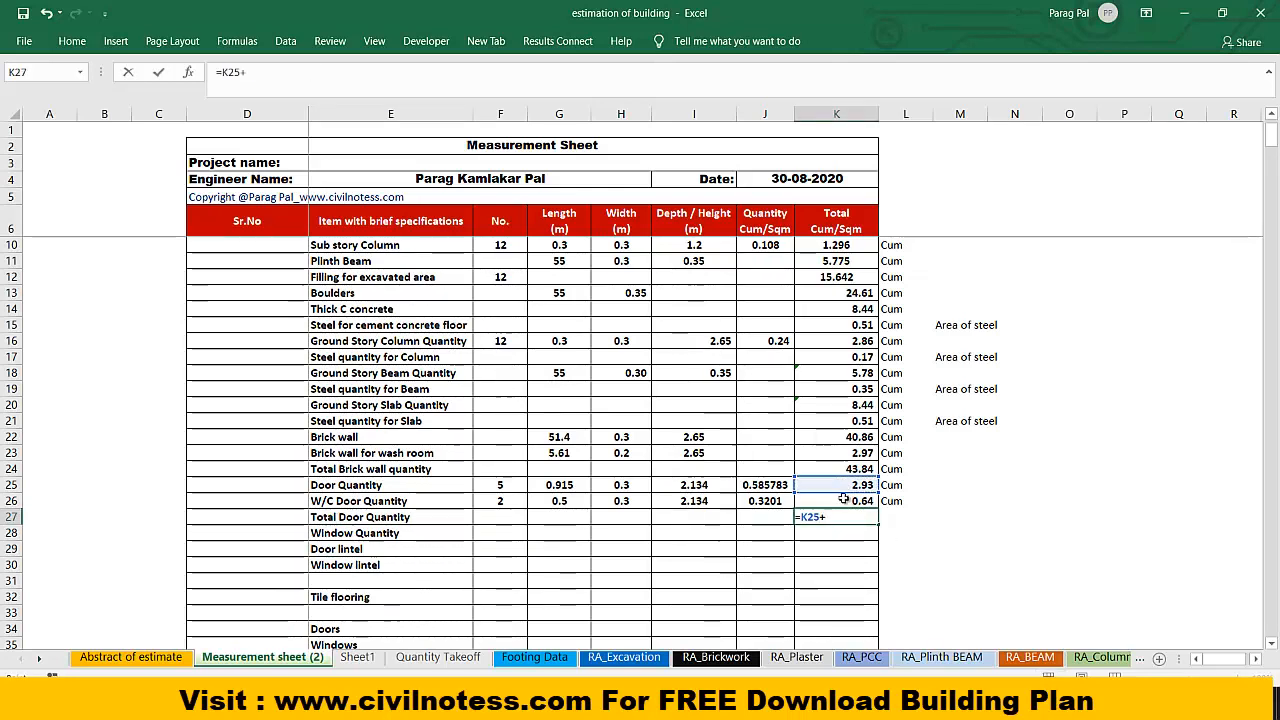
left_click(843, 499)
key("Return")
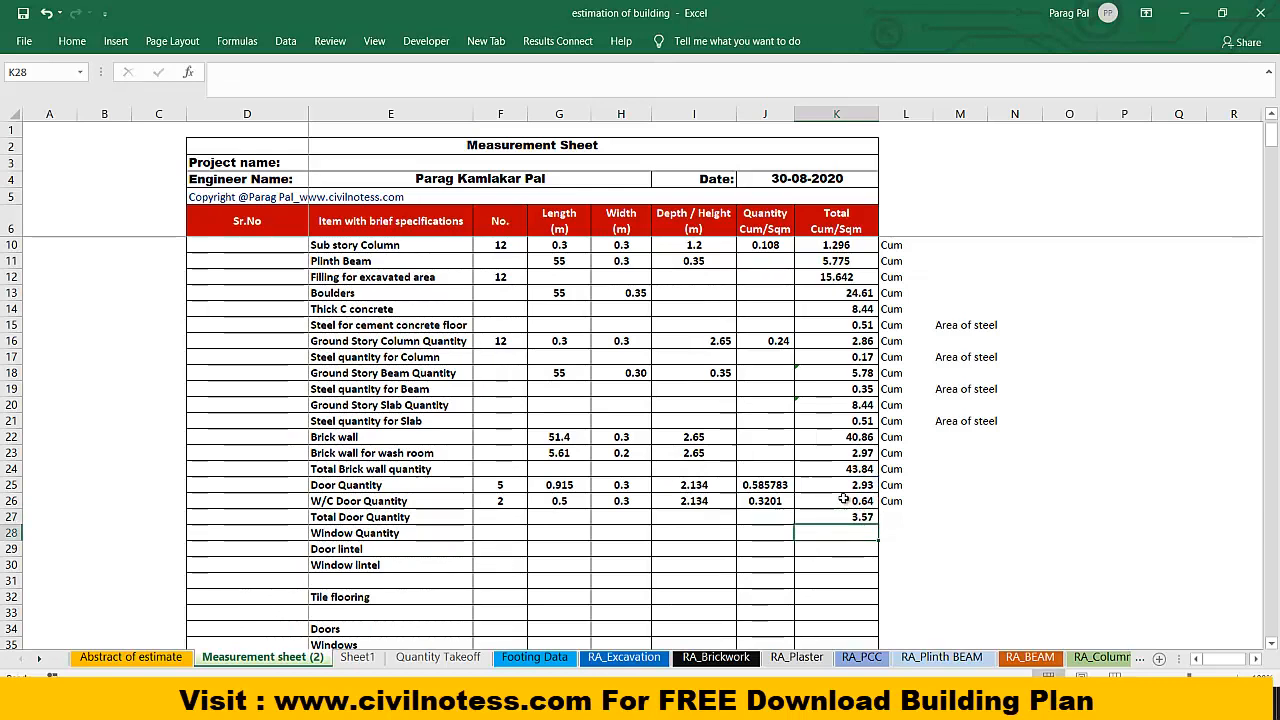
Step: Fill the unit "Cum" down to the Total Door Quantity row and add the remark "Total Quantity" in M27
left_click(905, 501)
left_click_drag(931, 509, 931, 524)
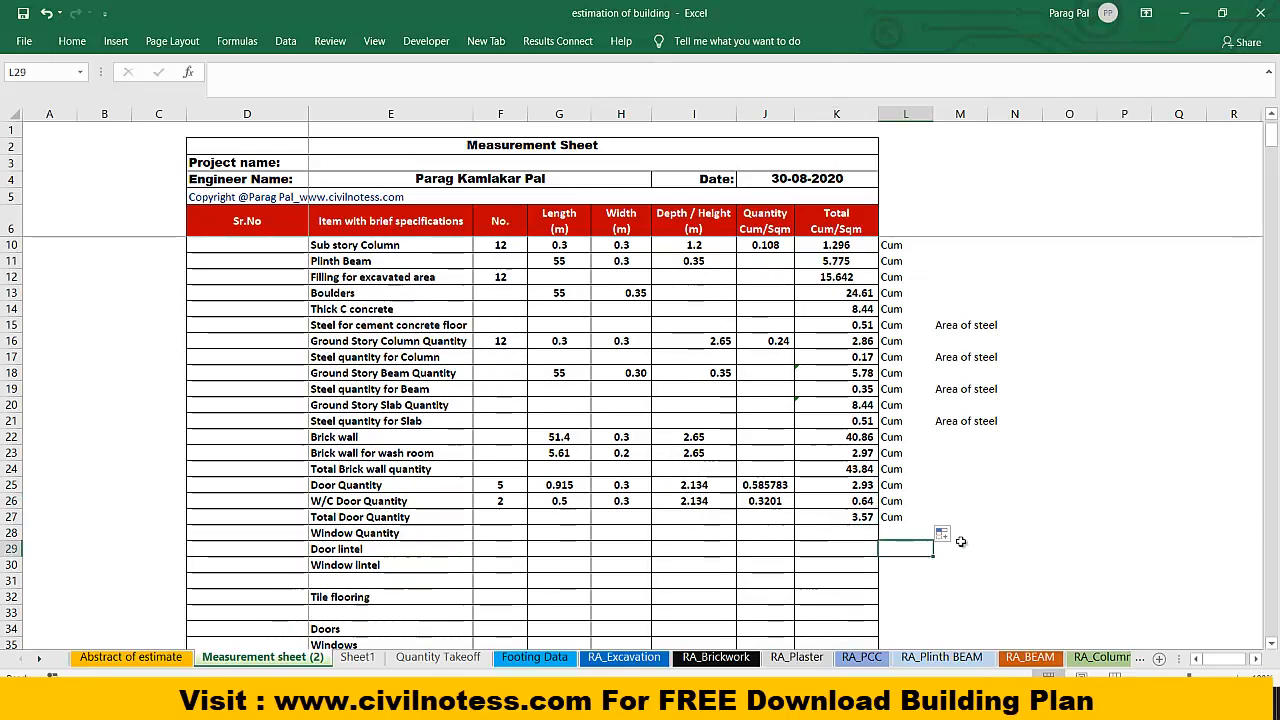
left_click(950, 516)
type("Total Quant")
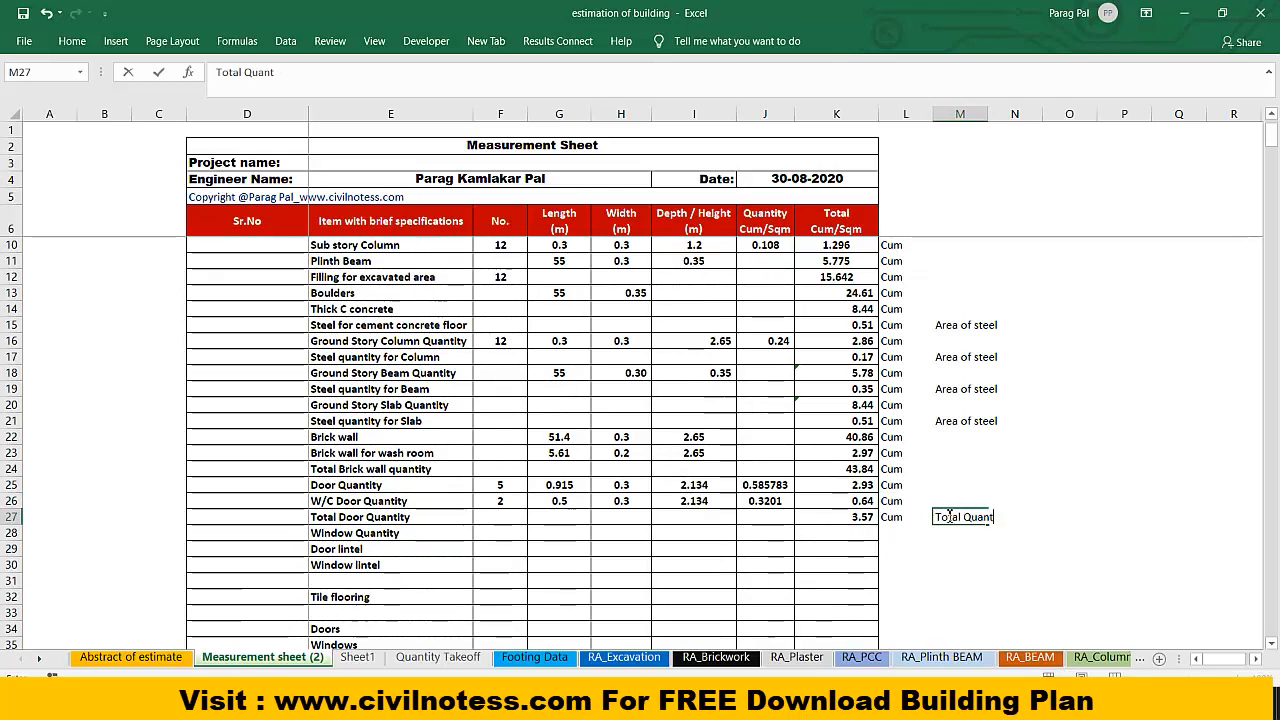
type("y")
left_click(812, 513)
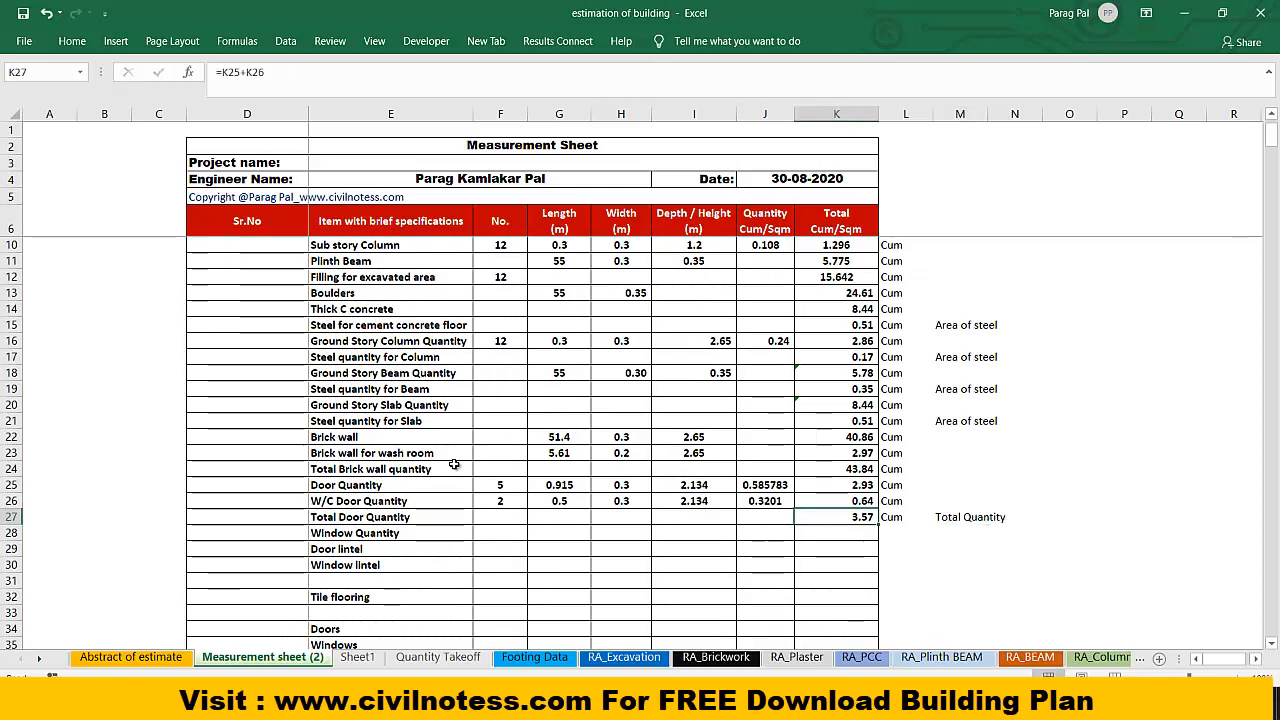
Step: Add the remark "Total Quantity" in M24, beside the Total Brick wall quantity row
left_click(372, 464)
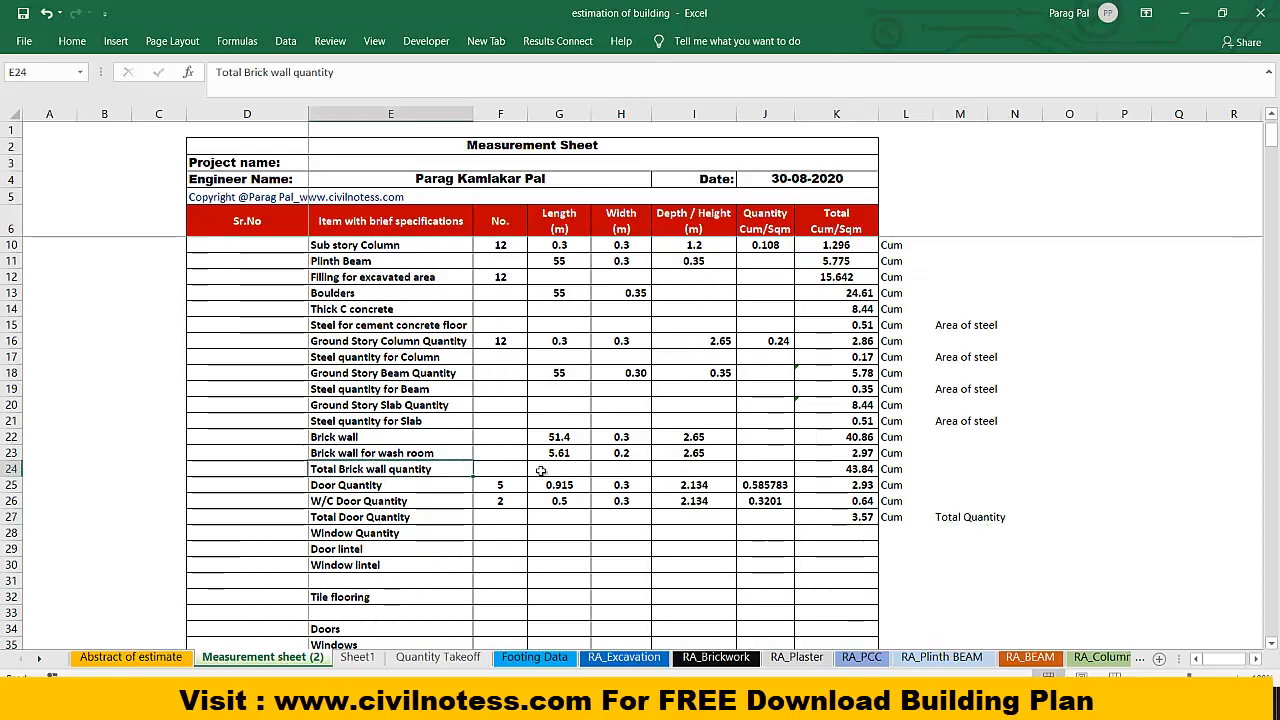
left_click(896, 469)
key("Right")
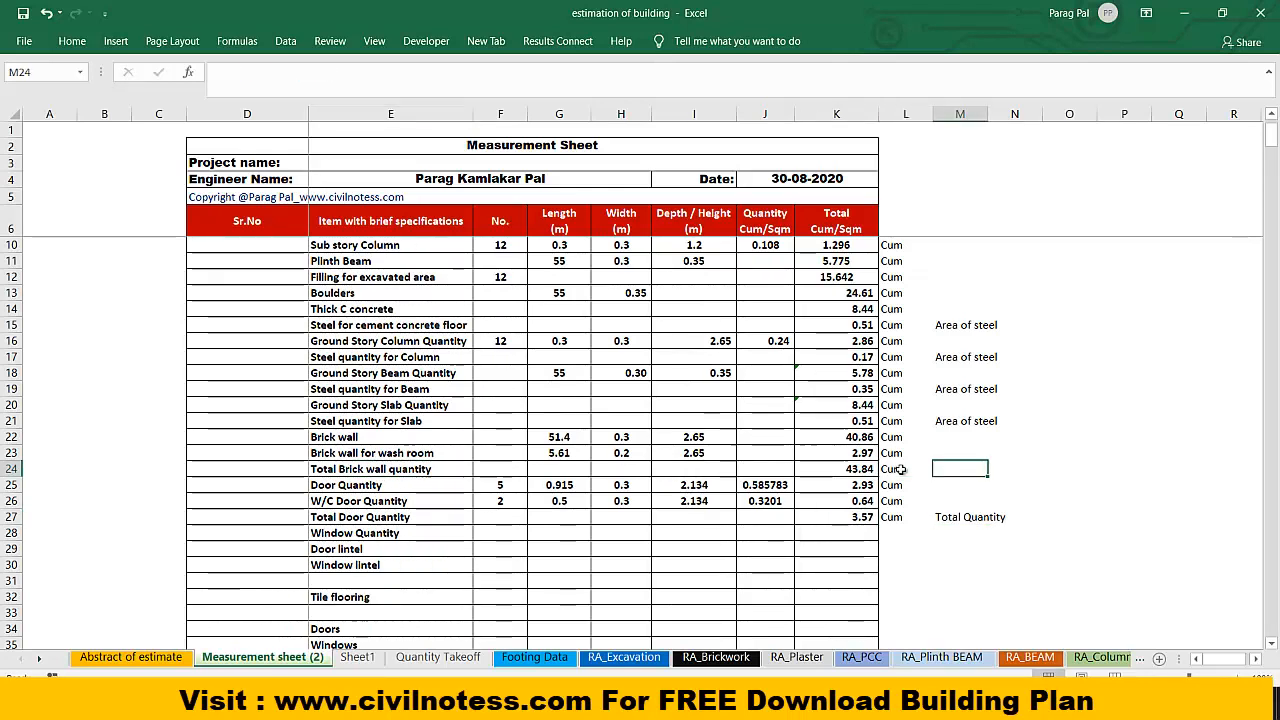
type("Total Quantity")
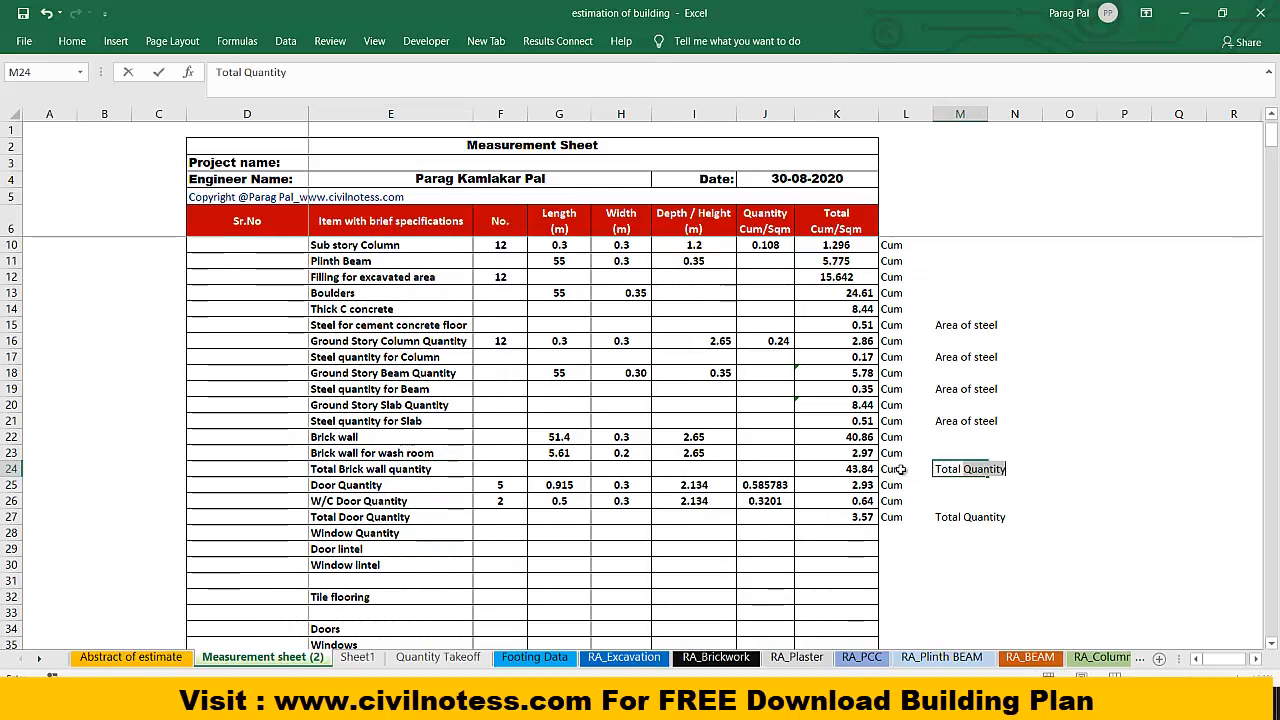
key("Return")
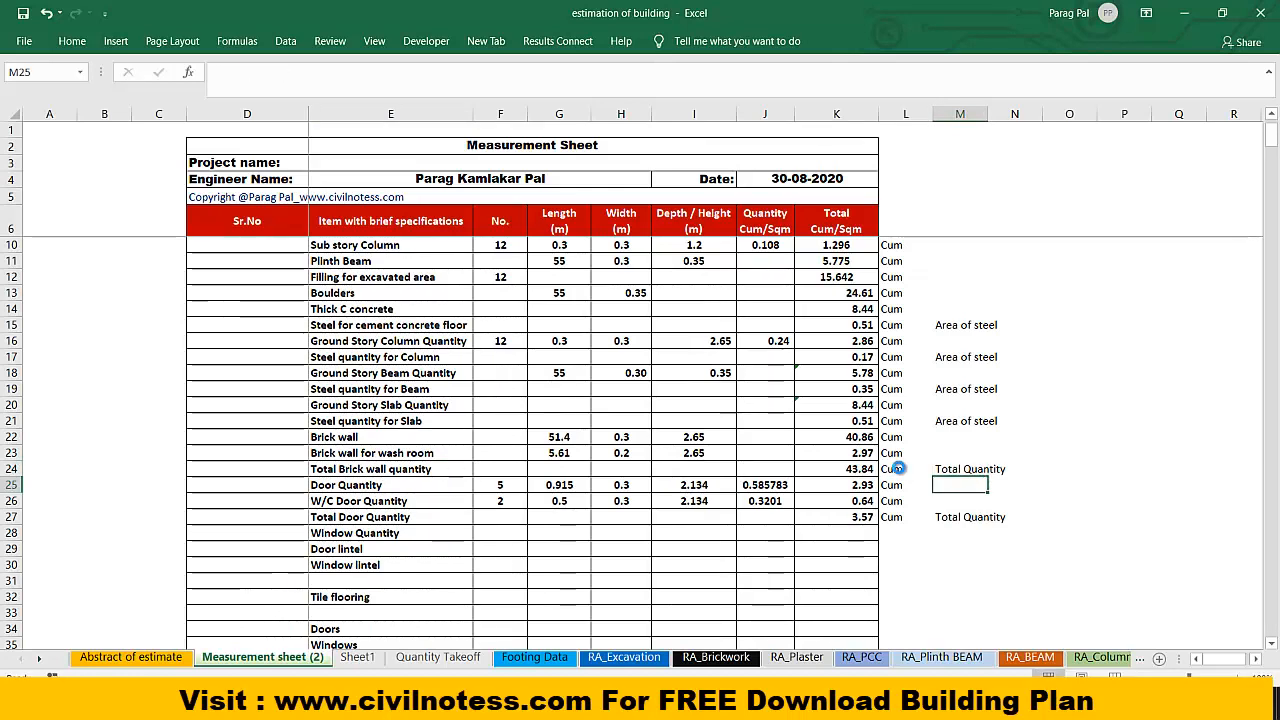
left_click(836, 485)
left_click(638, 485)
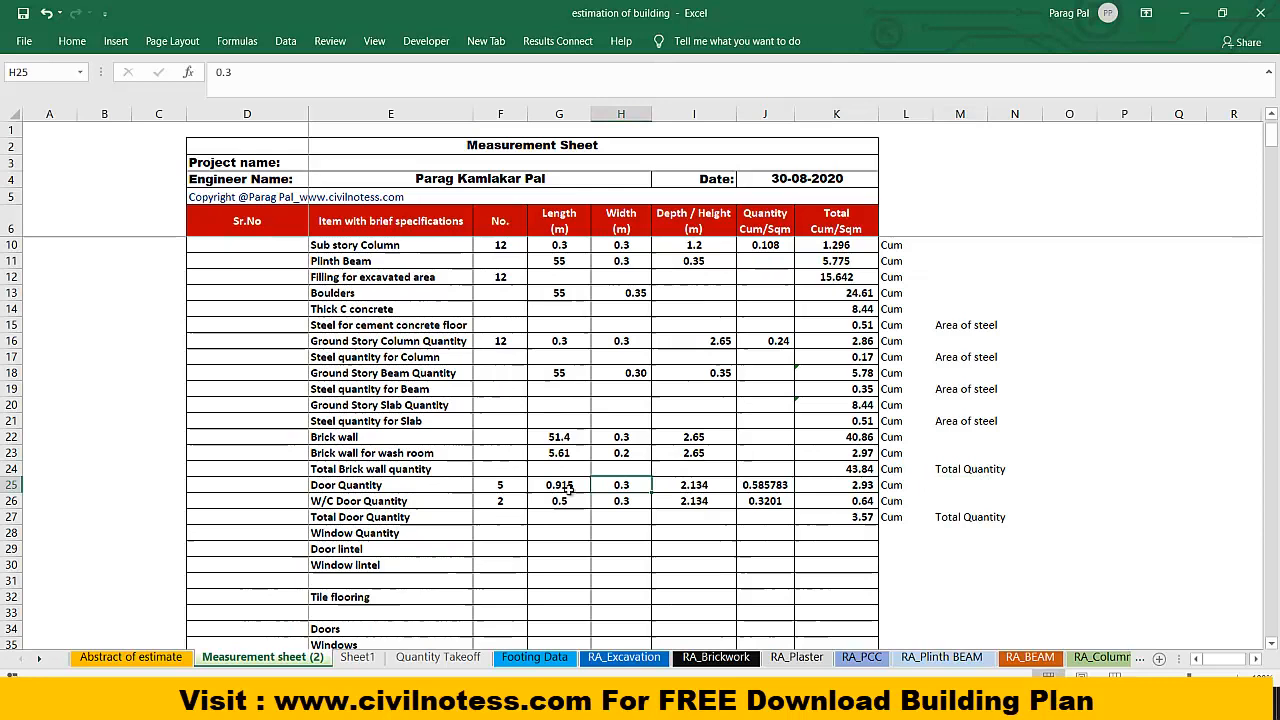
left_click(298, 542)
left_click(340, 534)
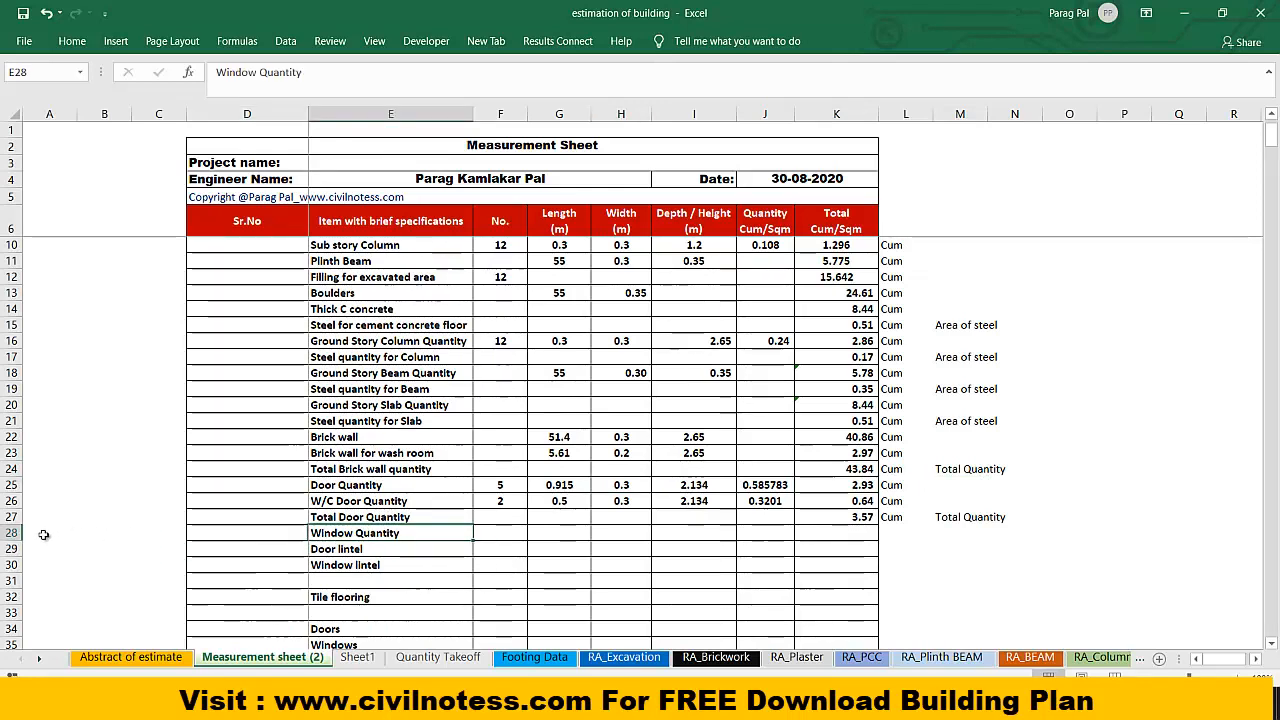
left_click(8, 533)
Step: Switch to Revit's Level 1 floor plan and count the windows across the whole house
left_click(390, 597)
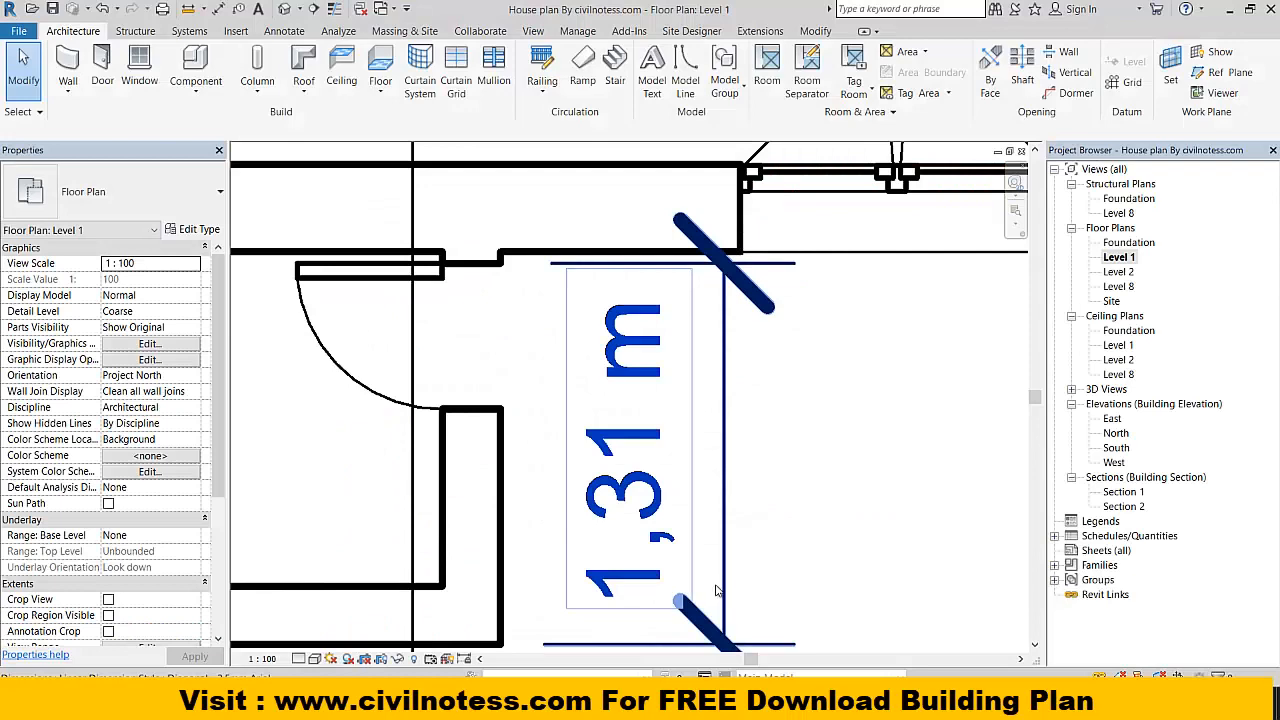
scroll(714, 390, "down", 5)
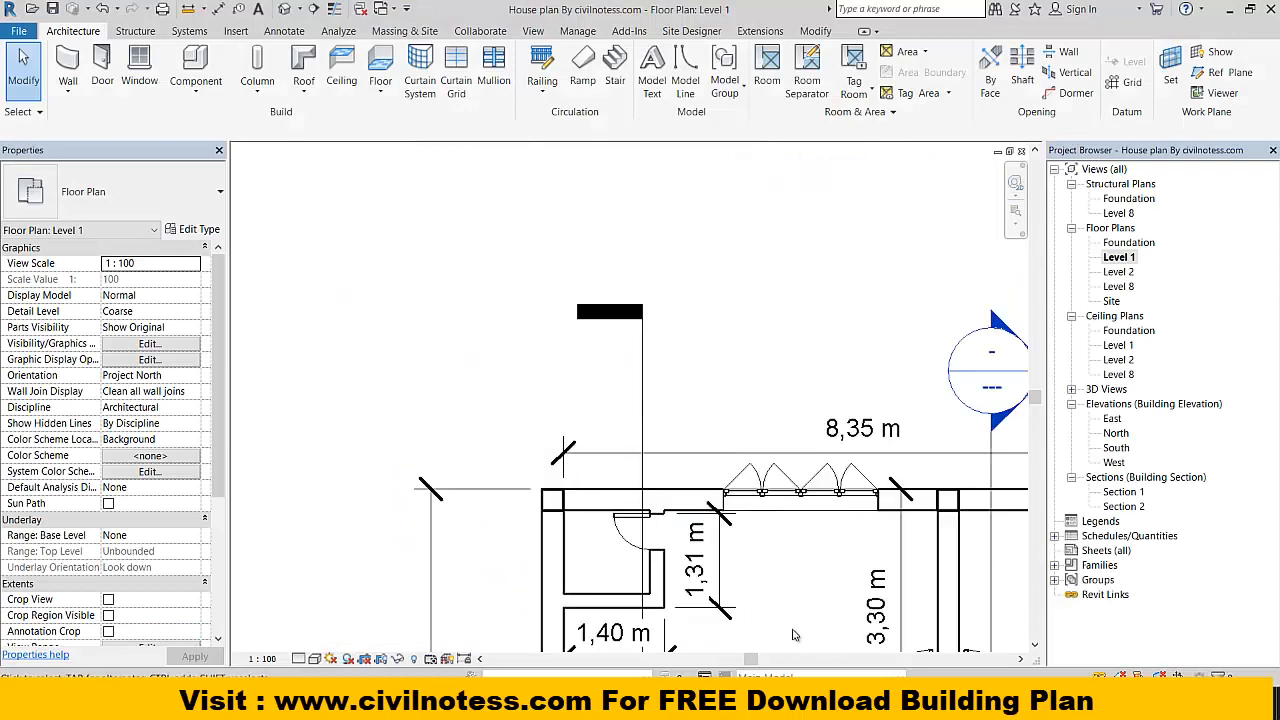
scroll(714, 390, "down", 1)
left_click_drag(776, 552, 672, 419)
scroll(697, 594, "up", 3)
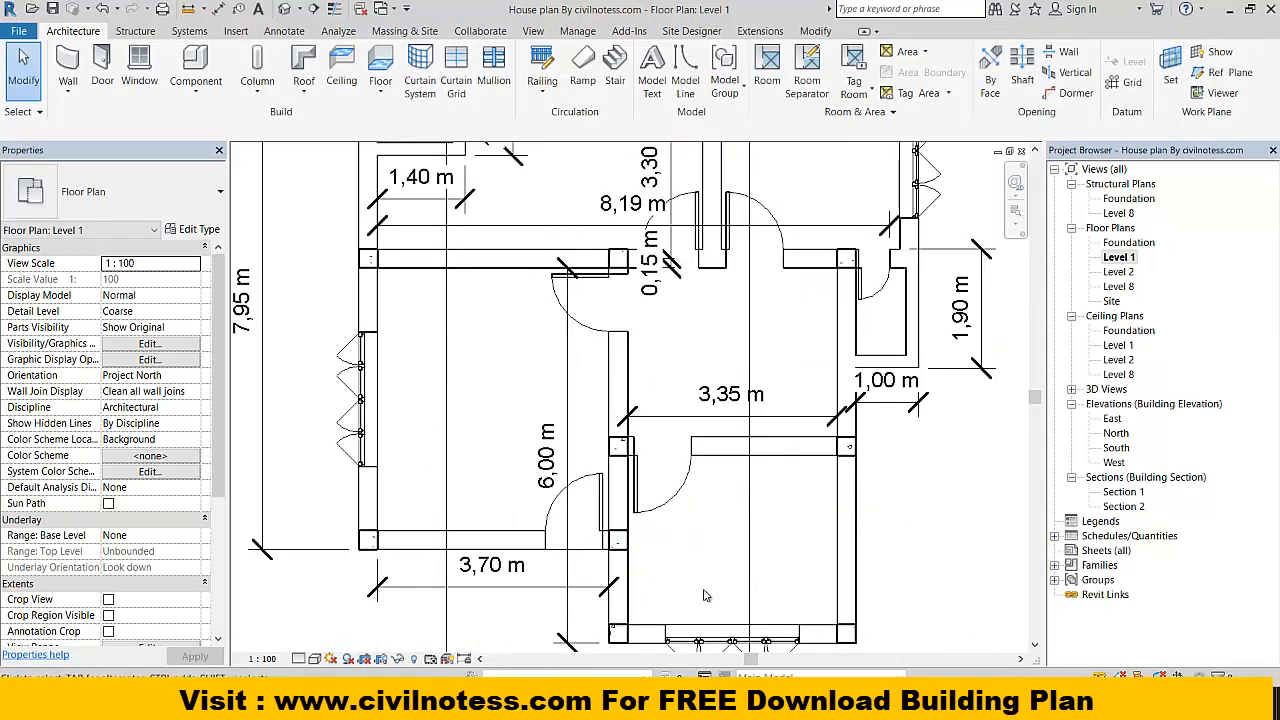
scroll(694, 600, "down", 3)
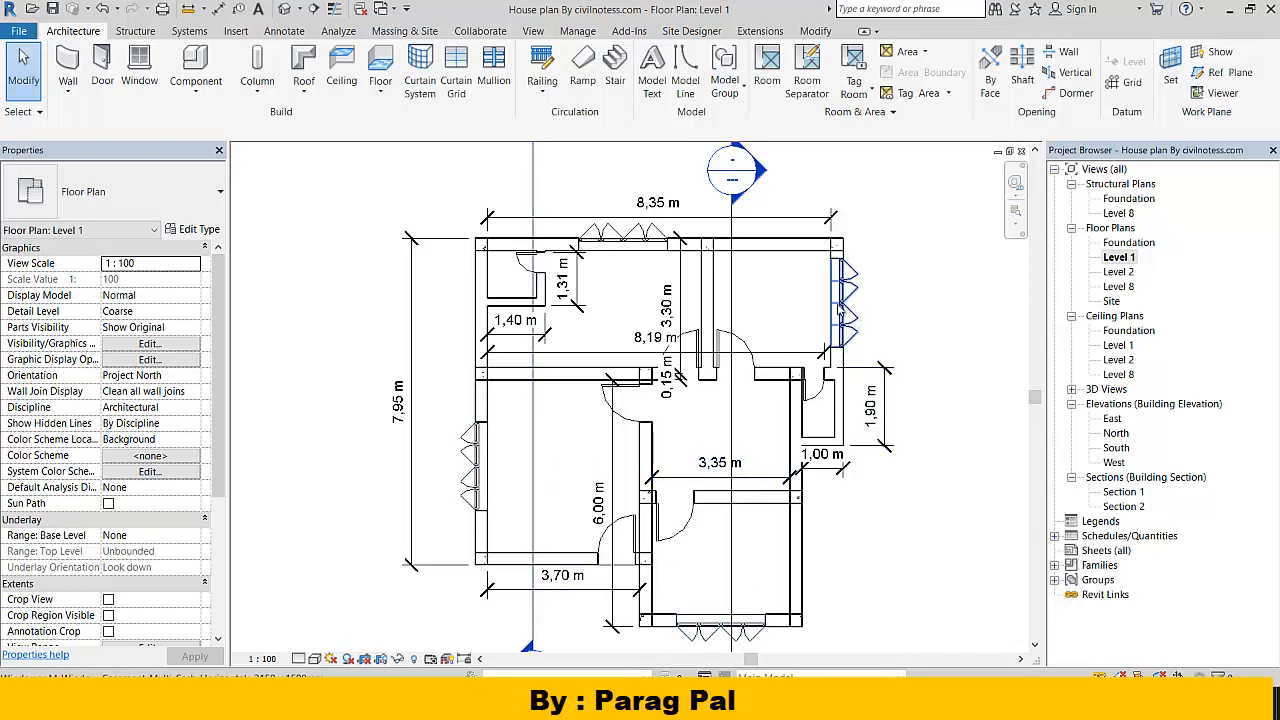
scroll(620, 262, "up", 2)
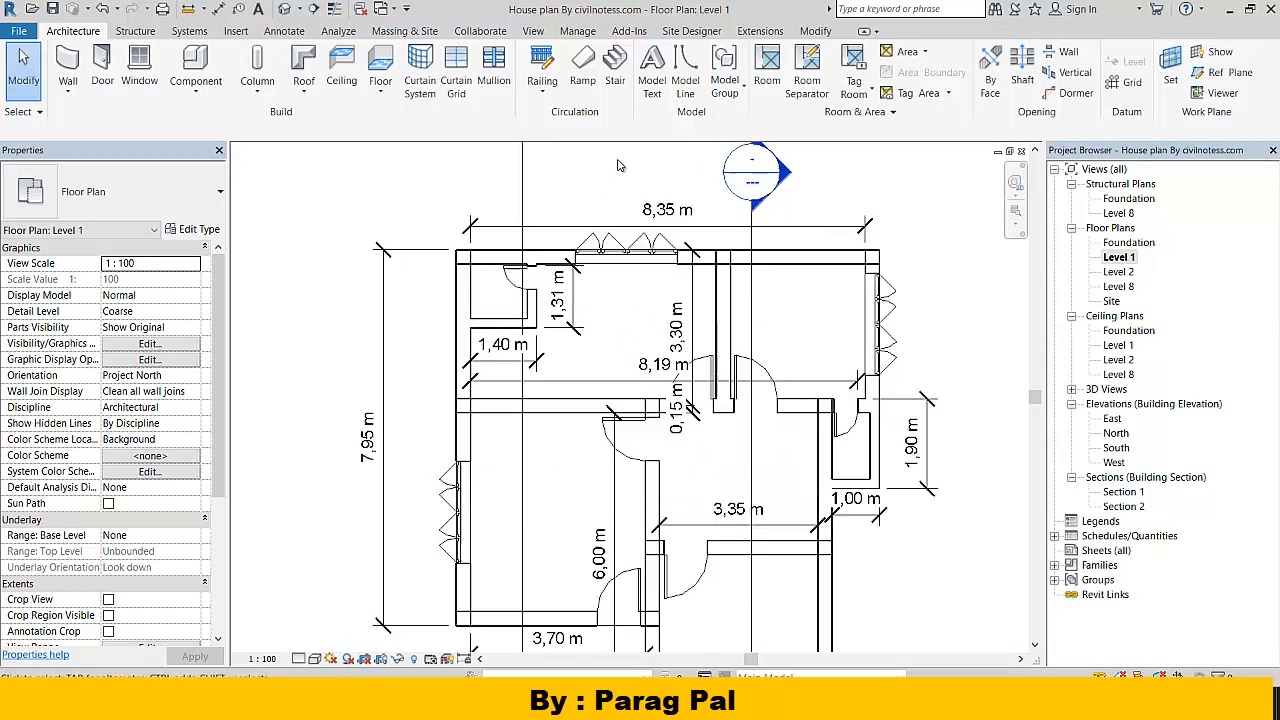
scroll(652, 252, "up", 3)
Step: Back in Excel, enter 4 as the number of windows in the Window Quantity row
left_click(700, 704)
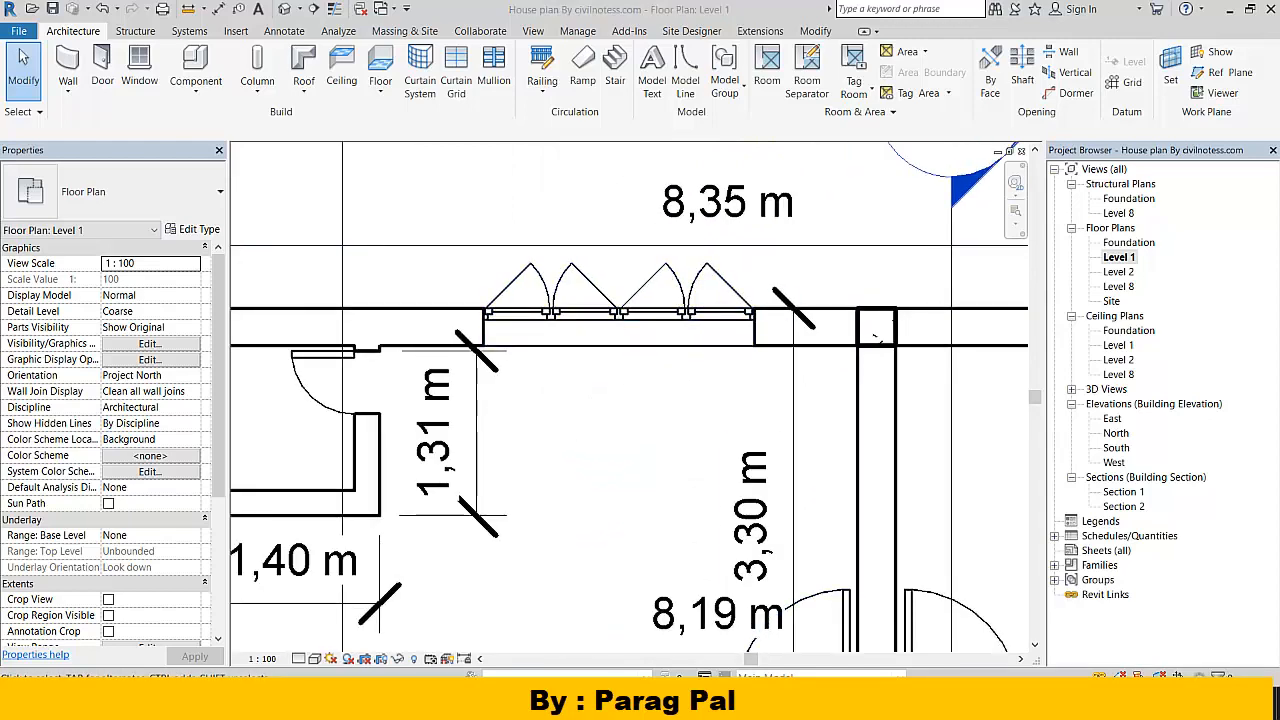
left_click(507, 519)
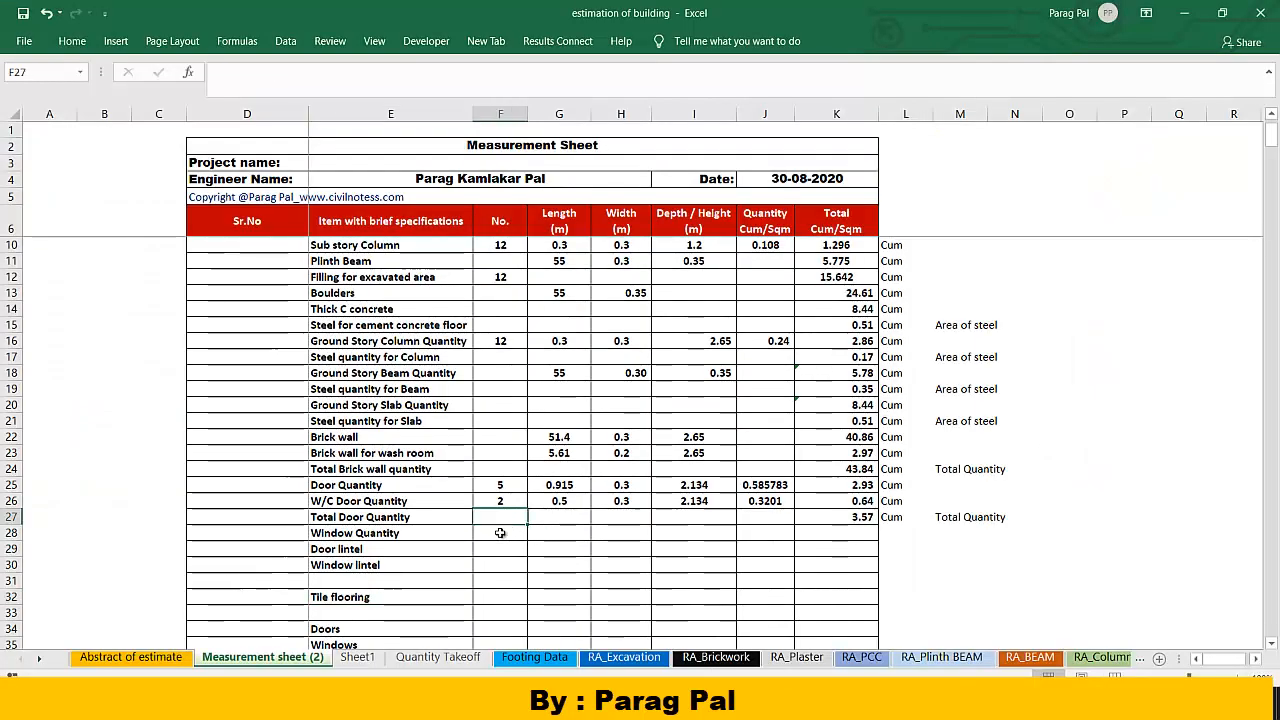
left_click(500, 533)
type("4")
key("Tab")
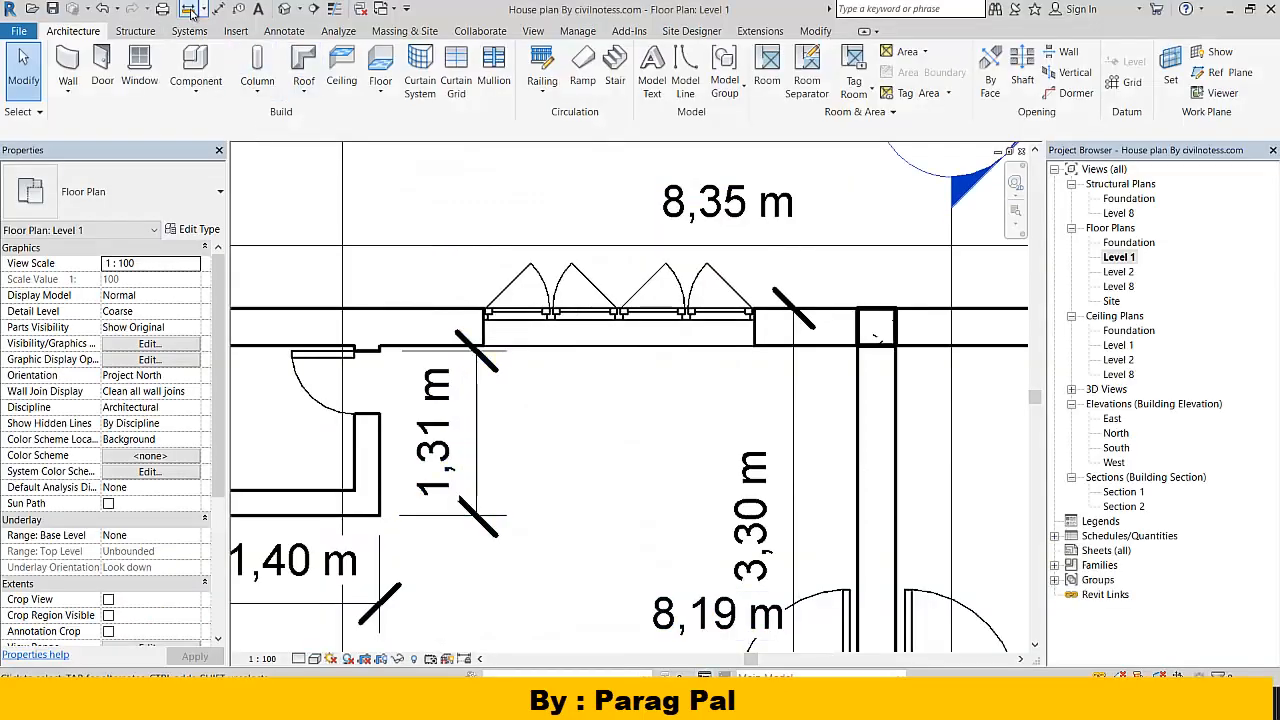
Step: In Revit's Level 1 floor plan, measure the opening width of the window in the upper outer wall
left_click(540, 285)
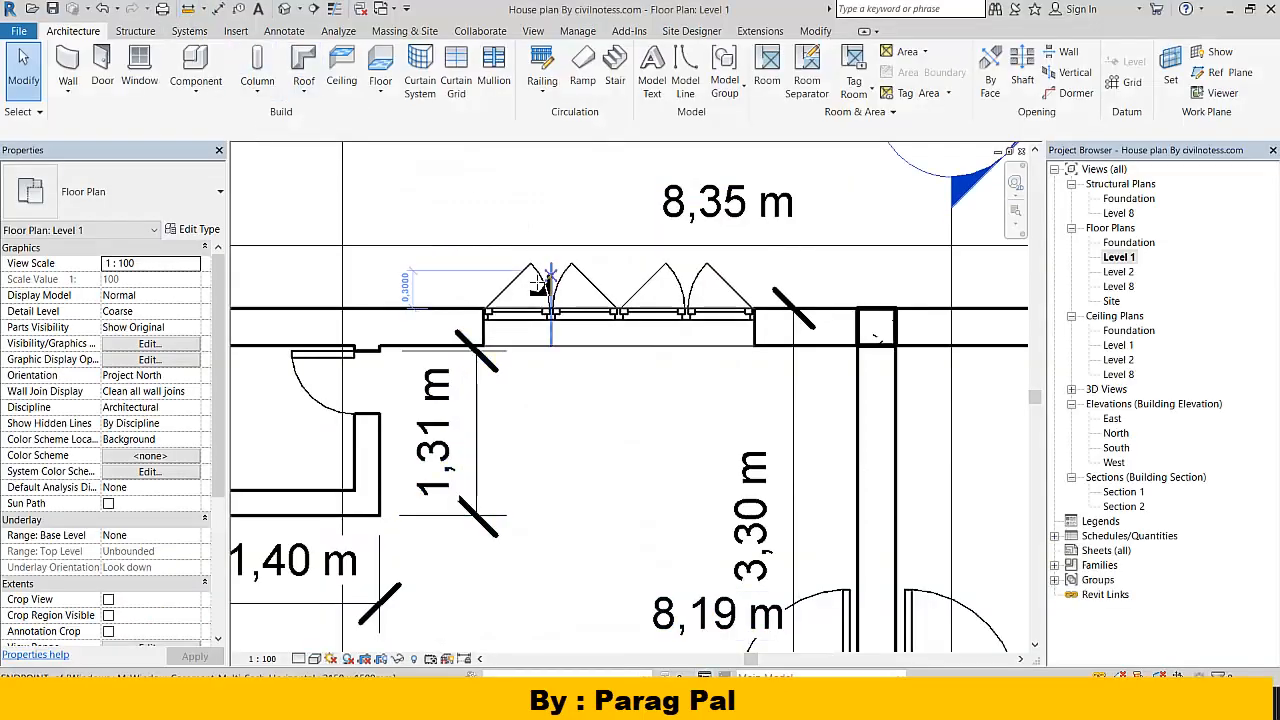
left_click(486, 346)
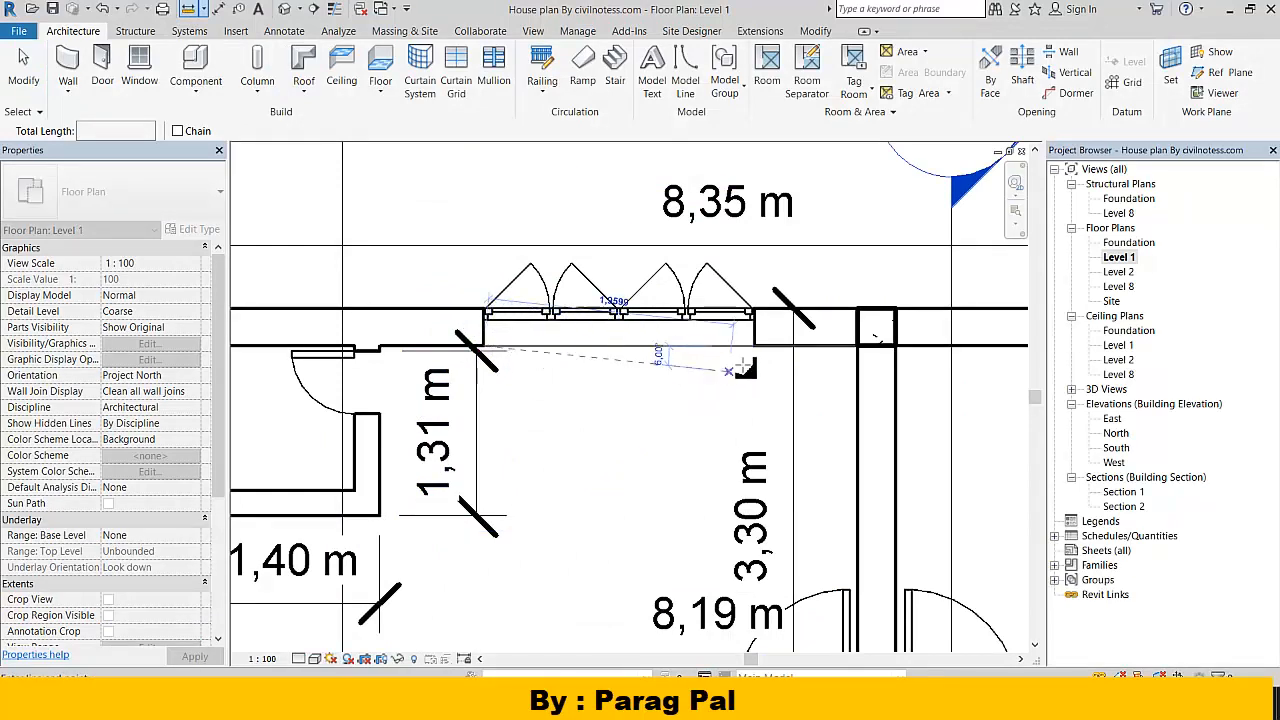
left_click(757, 347)
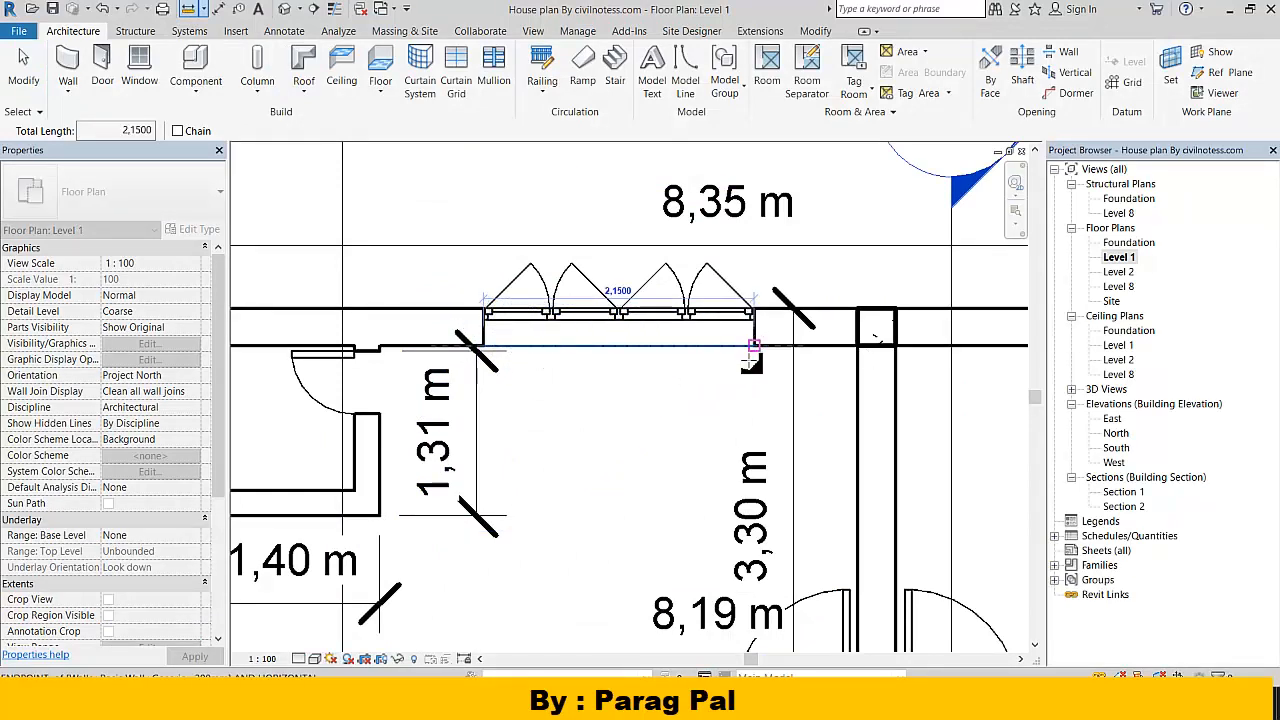
key("Escape")
key("Escape")
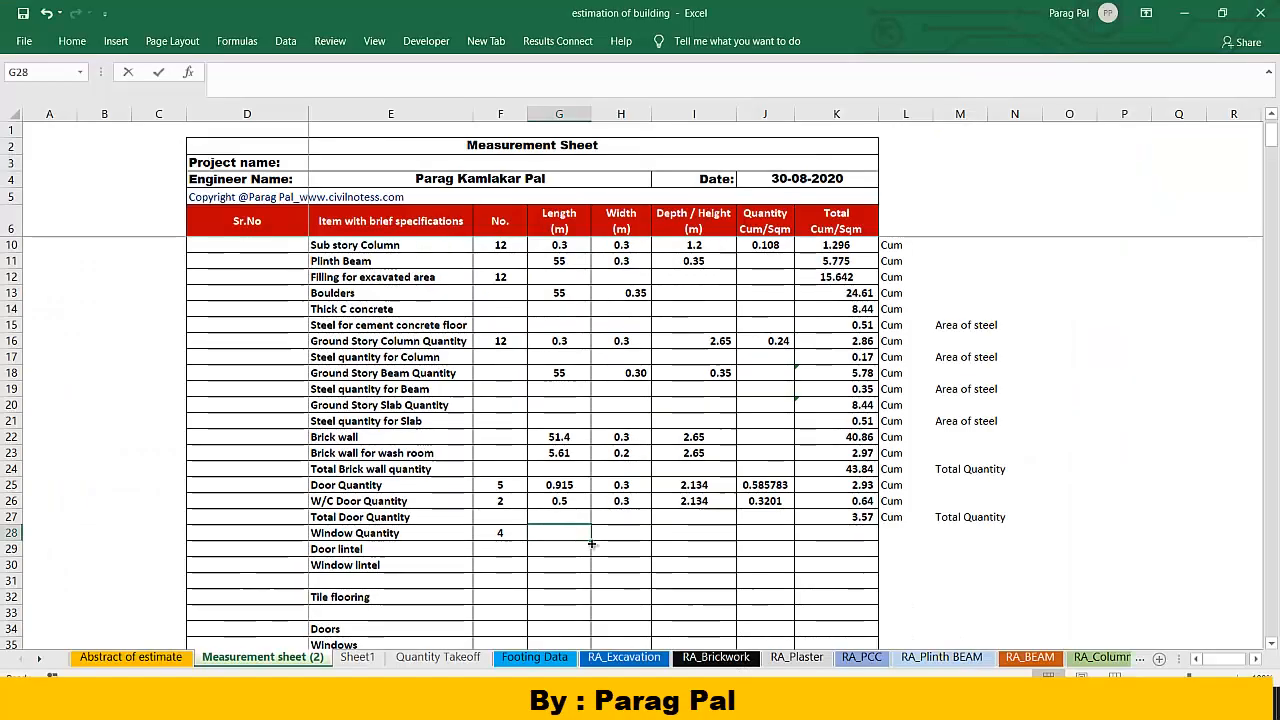
Step: Back in Excel, enter length 2.15 and width 0.3 for the Window Quantity row
type("2.15")
left_click(638, 532)
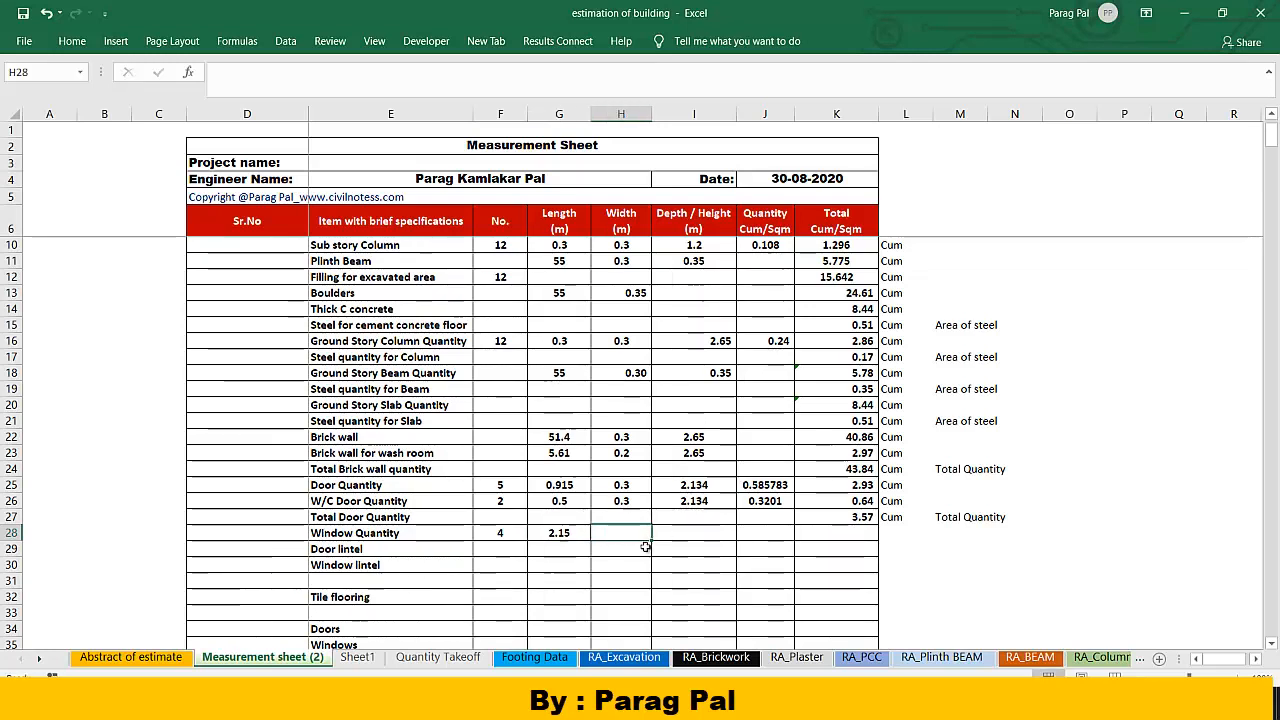
type("0.3")
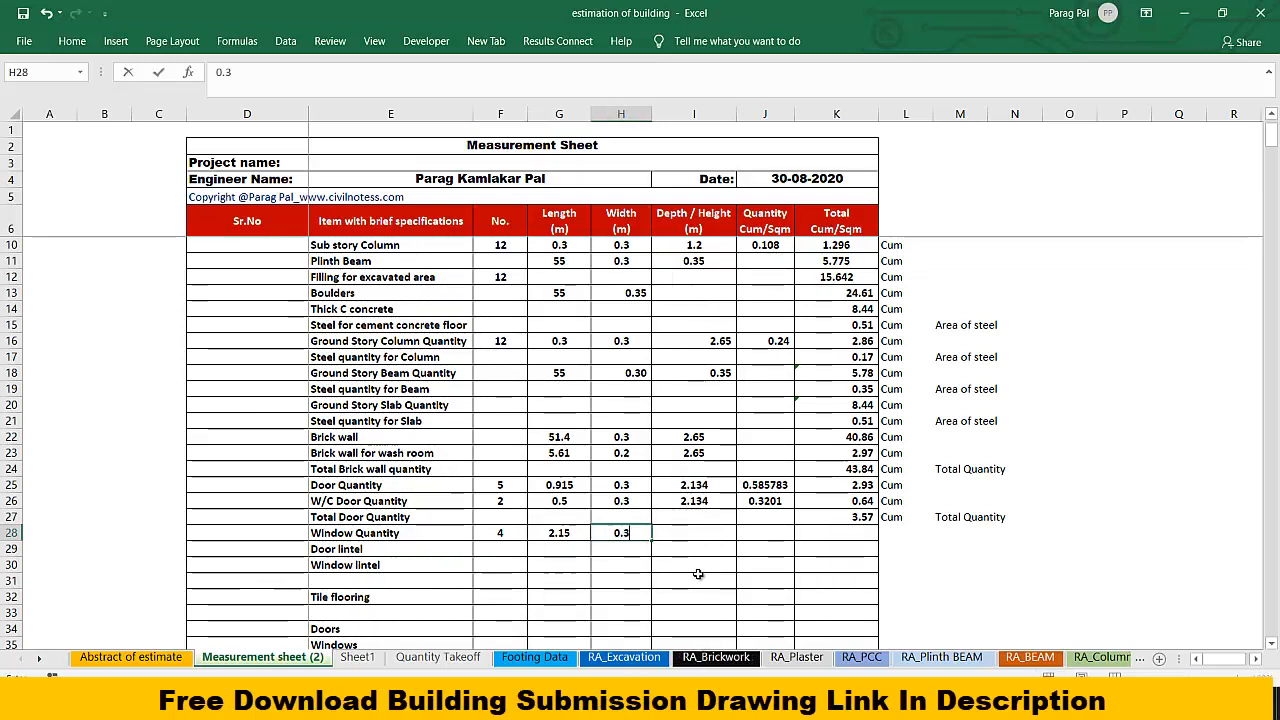
key("Tab")
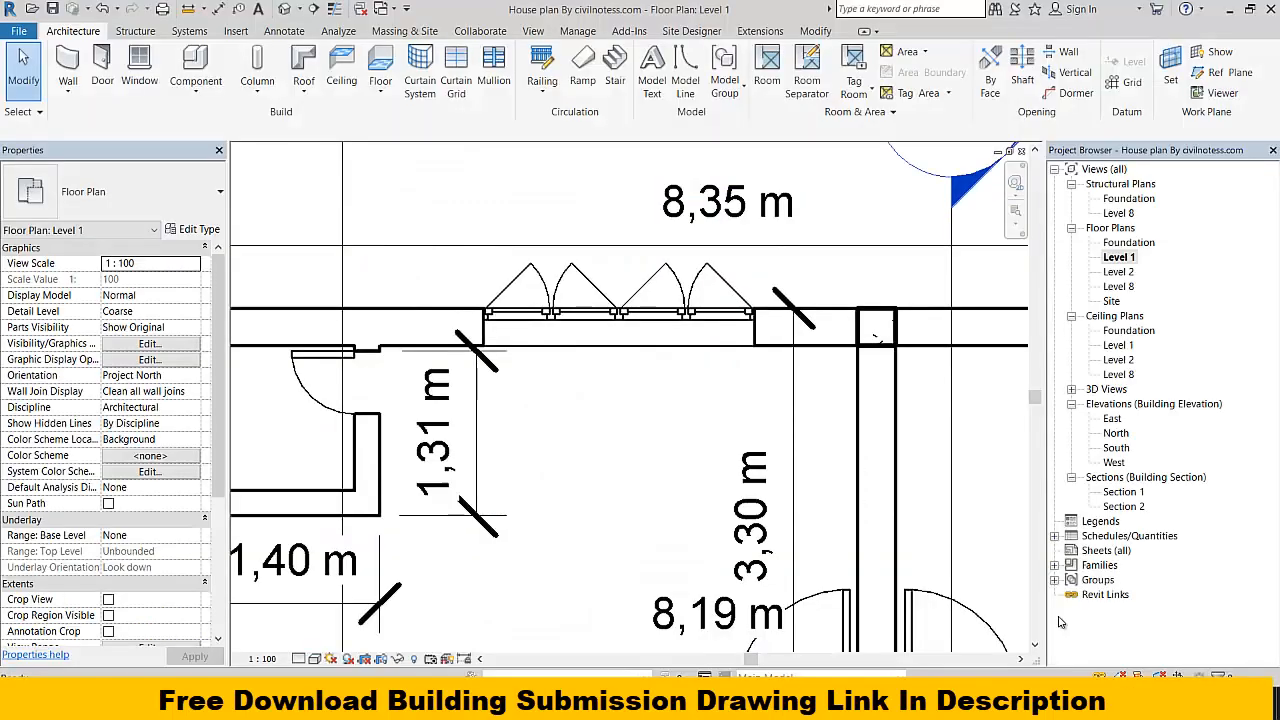
Step: In Revit's Section 2 view, dimension the window's height with an aligned dimension placed beside the outer wall
double_click(1122, 494)
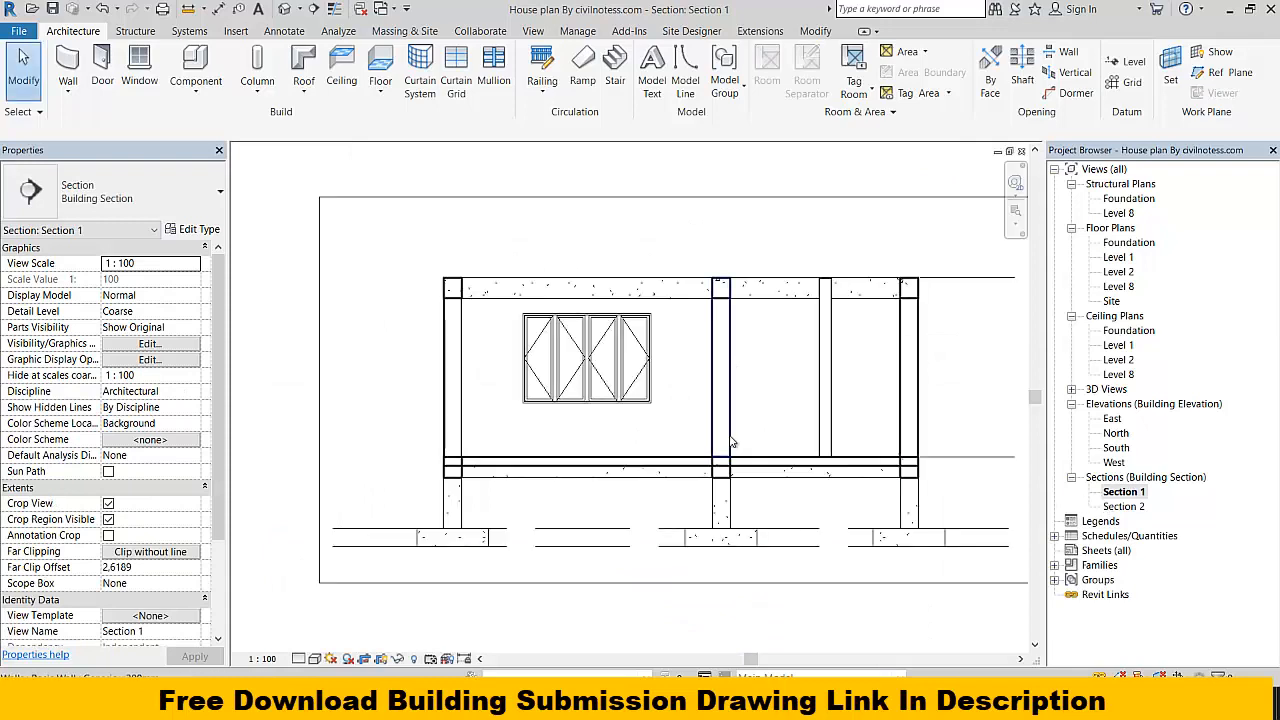
double_click(1122, 506)
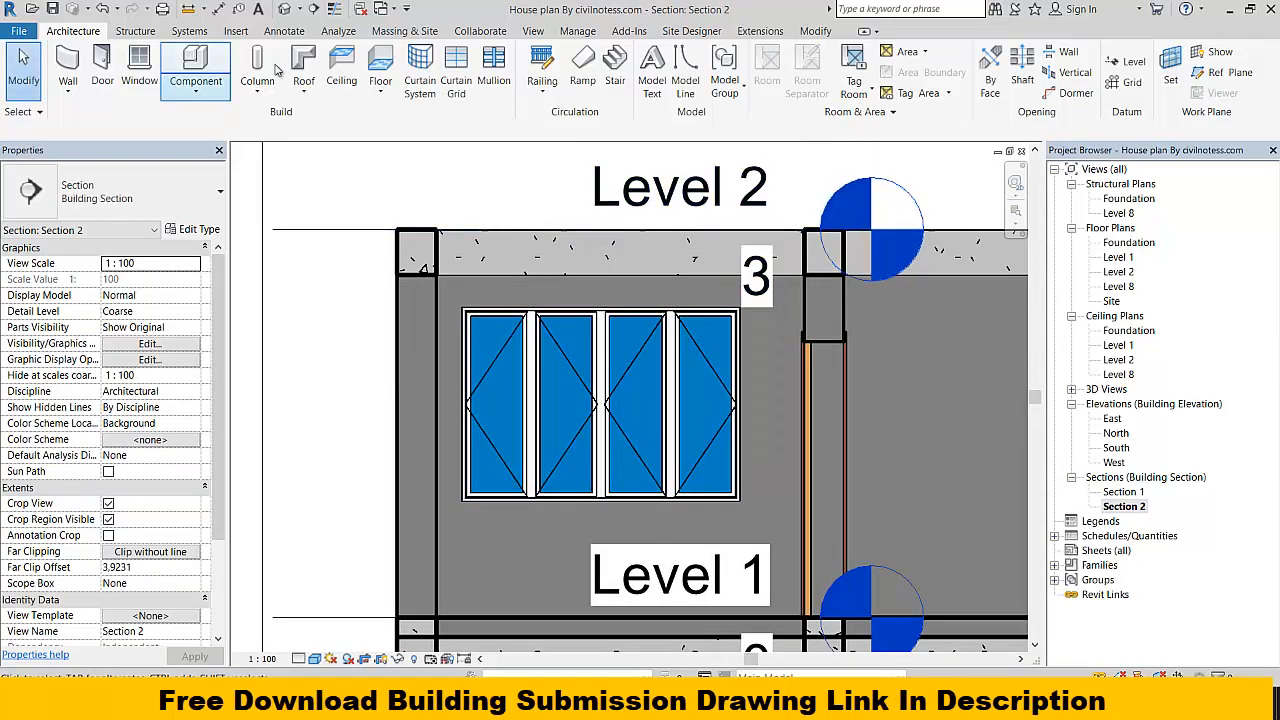
left_click(218, 9)
scroll(474, 311, "up", 3)
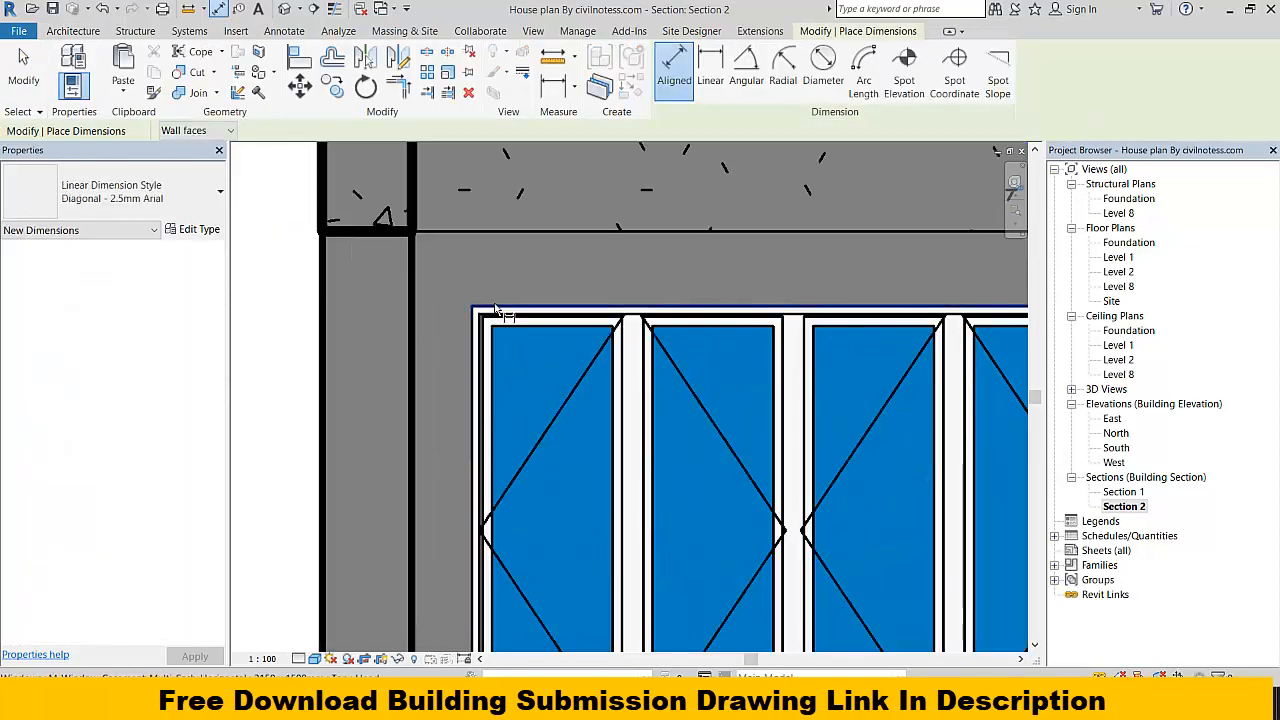
left_click(474, 310)
left_click_drag(470, 533, 497, 297)
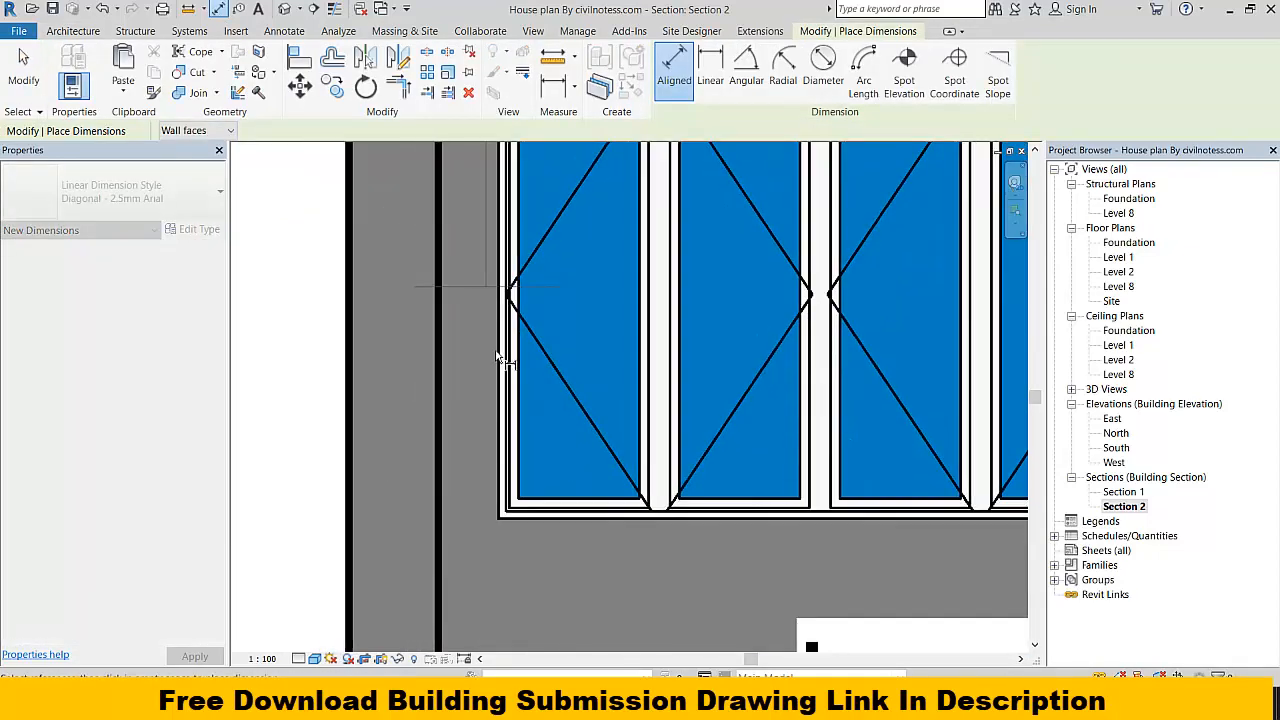
left_click(526, 517)
scroll(392, 466, "down", 4)
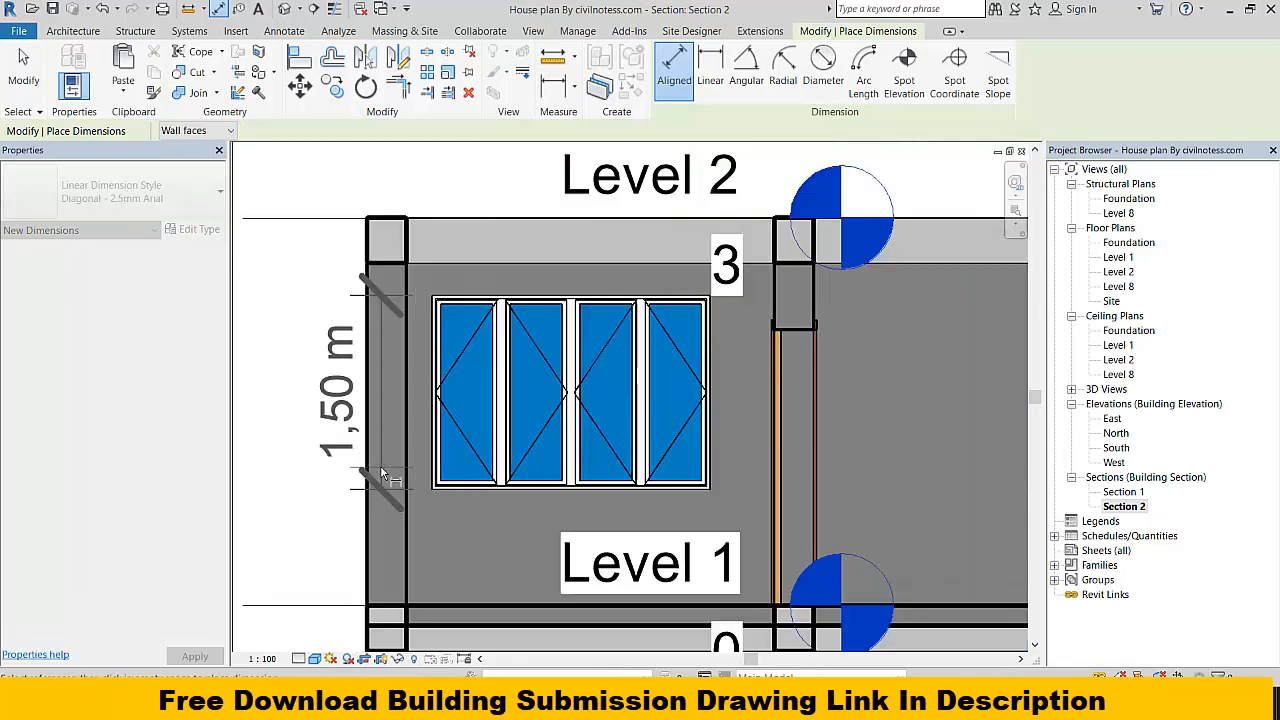
left_click(323, 460)
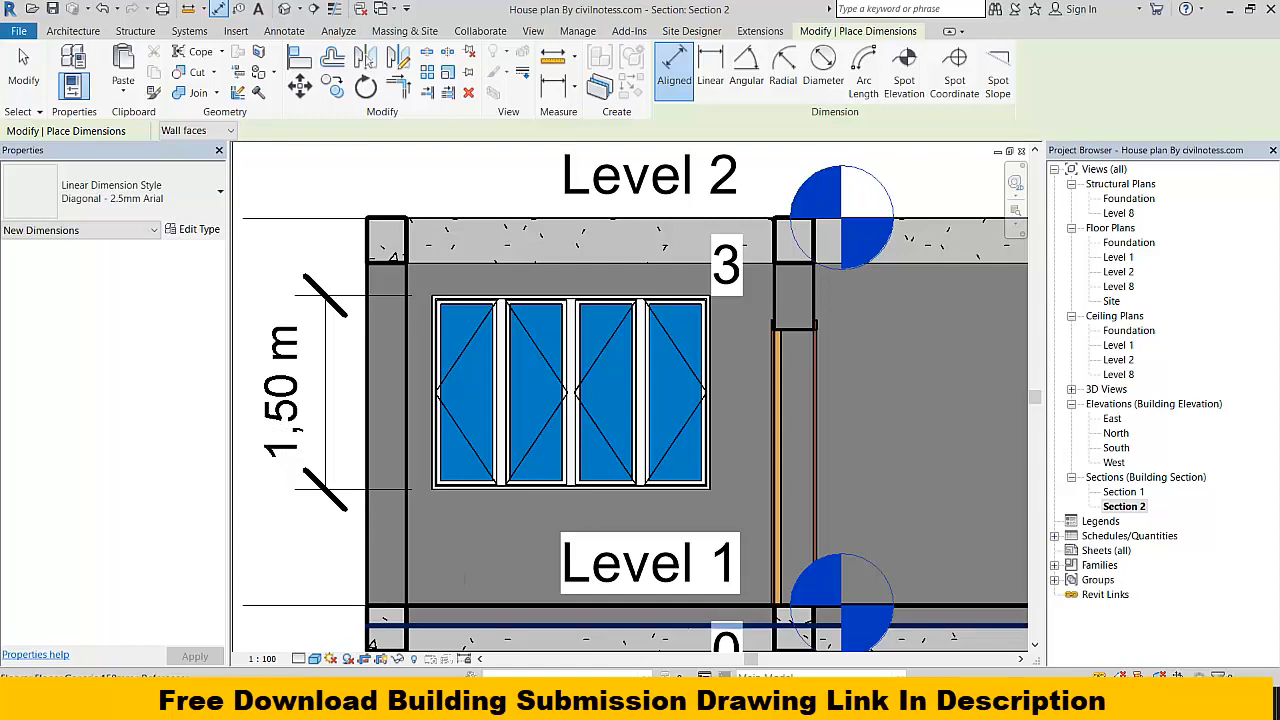
Step: Switch back to Excel and enter 1.5 as the depth/height in the Window Quantity row
left_click(773, 704)
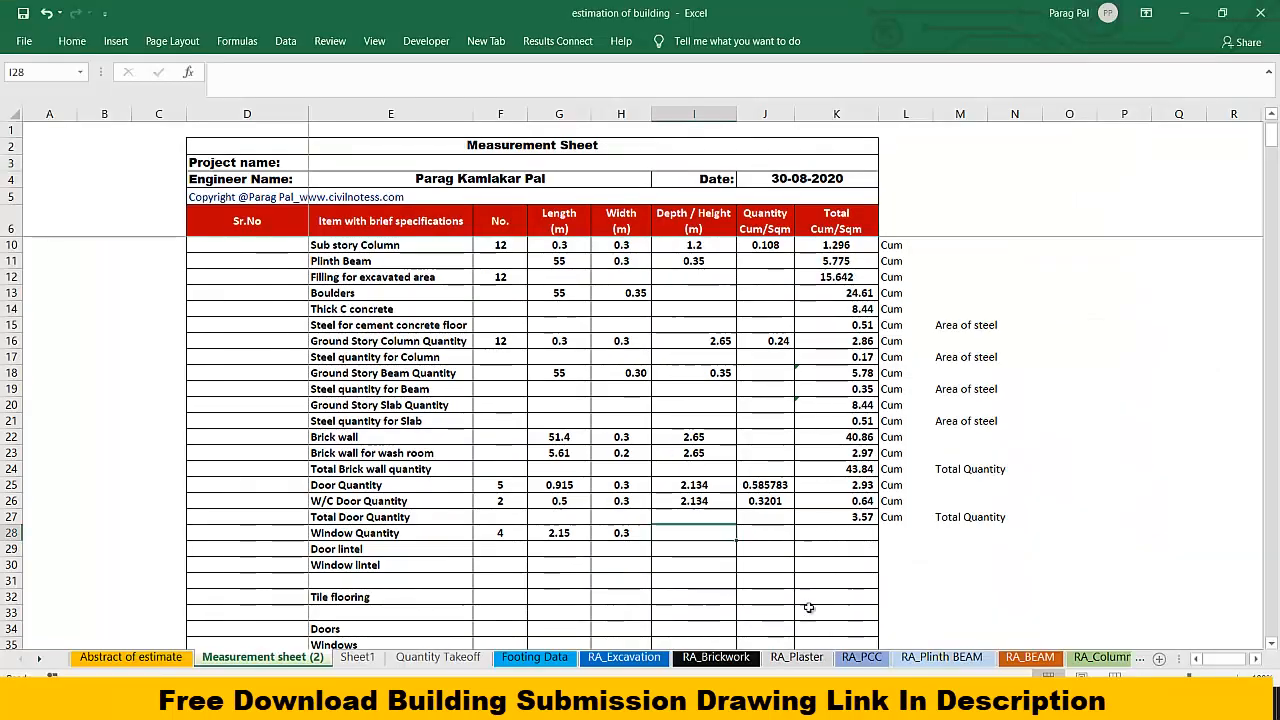
type("1.5")
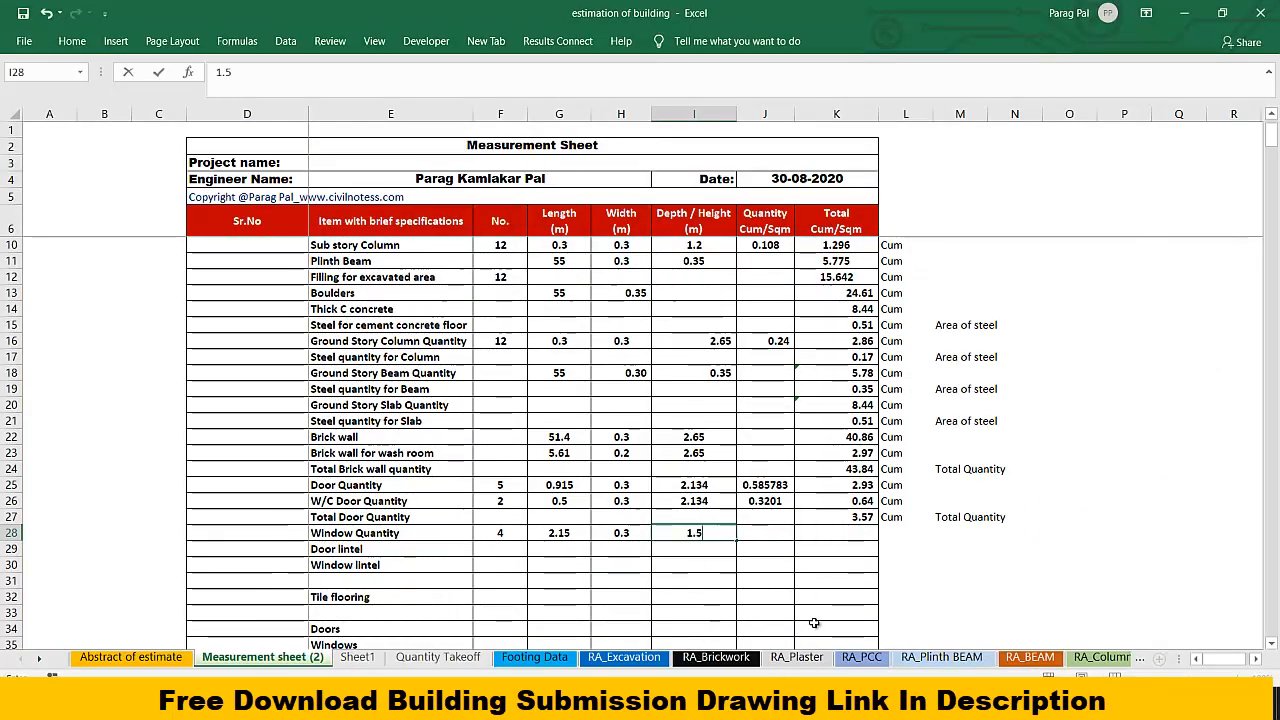
left_click(780, 543)
Step: Calculate the Window Quantity row's quantity in J28 as =G28*H28*I28 and check the formula
left_click(771, 505)
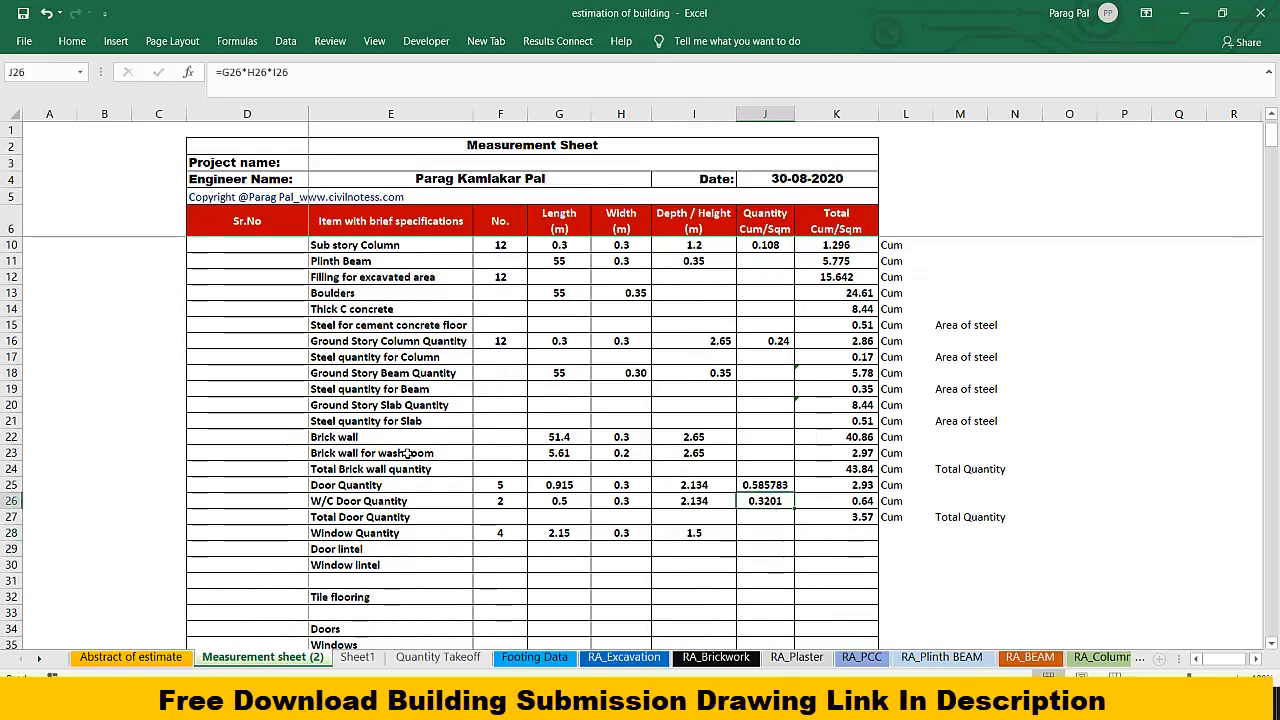
left_click(779, 529)
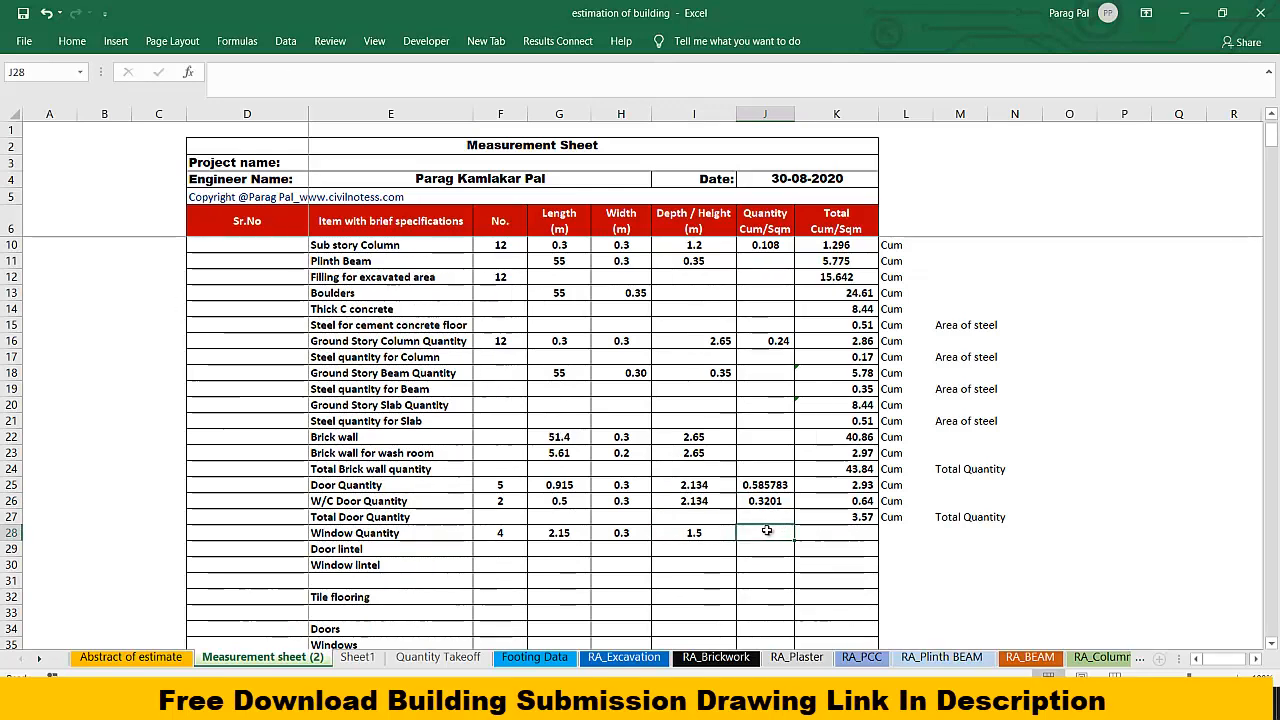
type("=")
left_click(562, 530)
type("*")
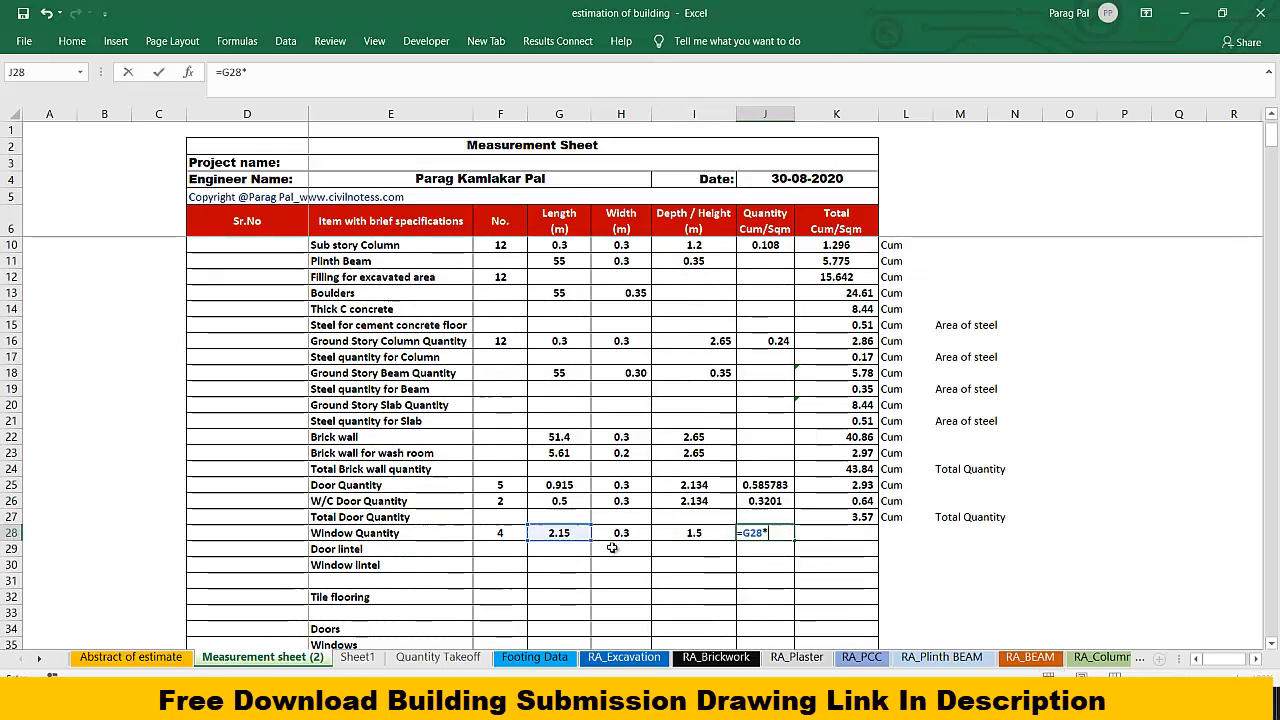
left_click(624, 532)
type("*")
left_click(684, 533)
key("Return")
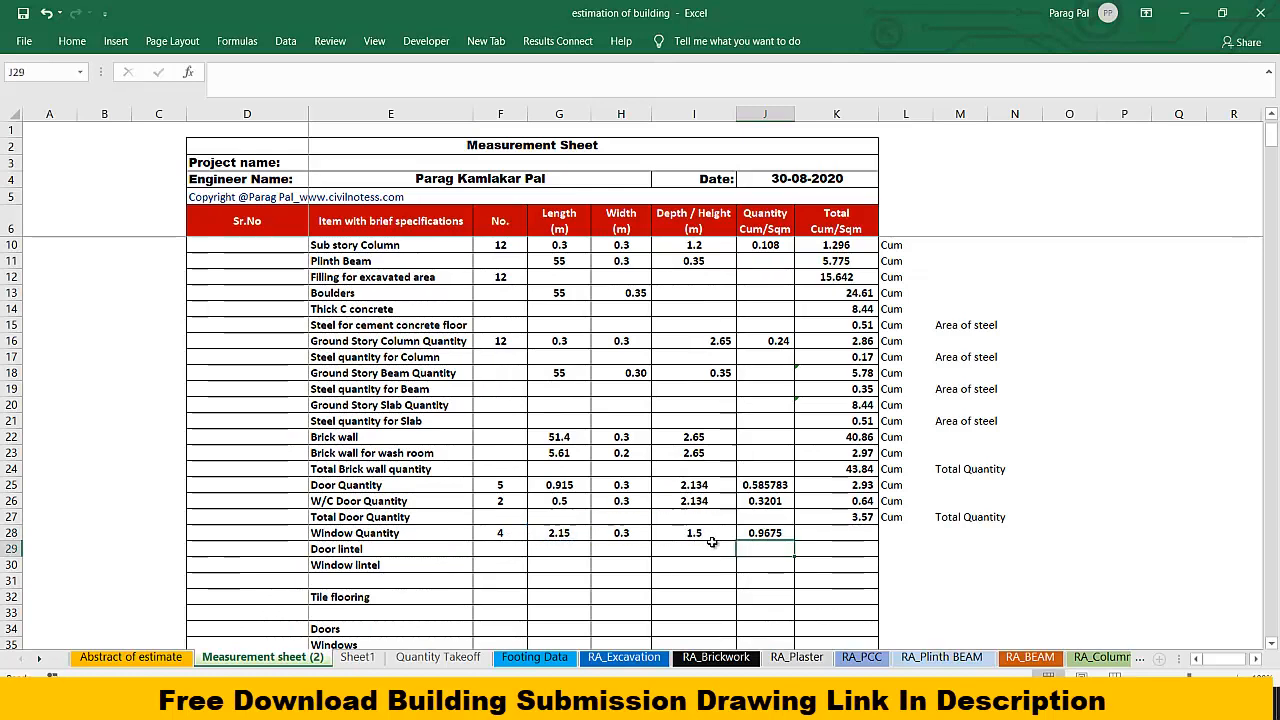
key("Up")
left_click(398, 91)
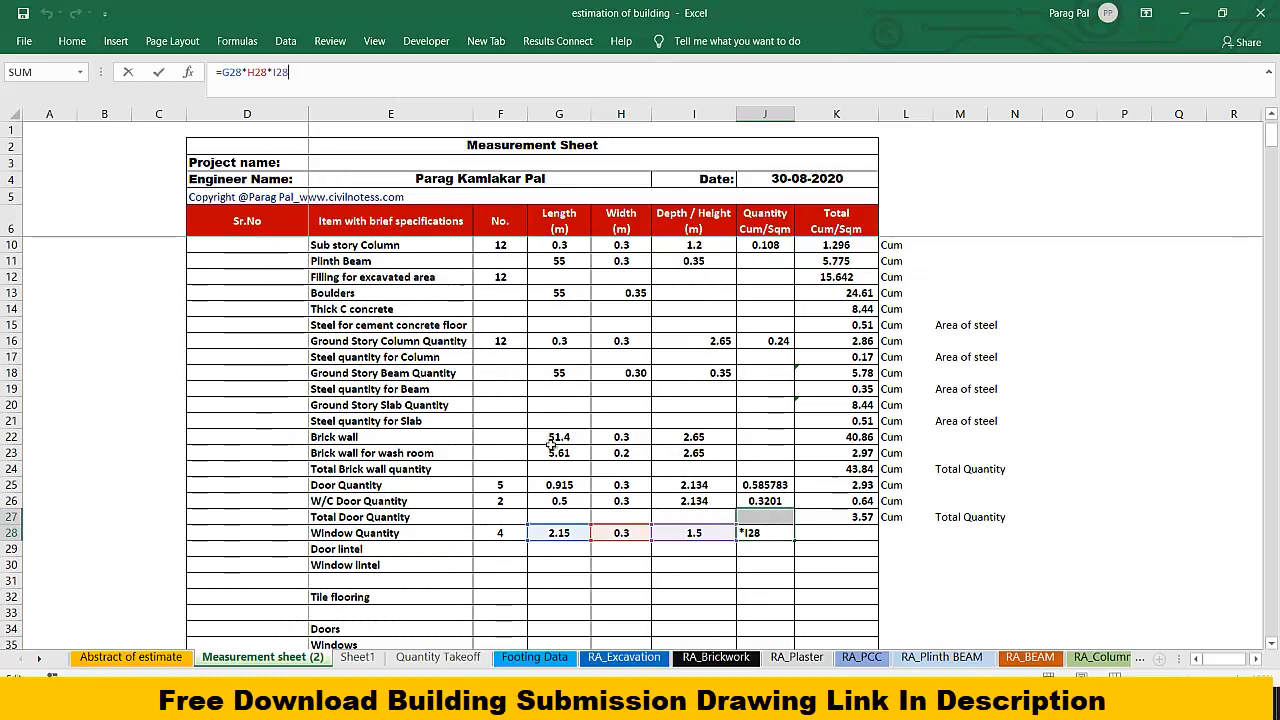
key("Escape")
left_click(454, 89)
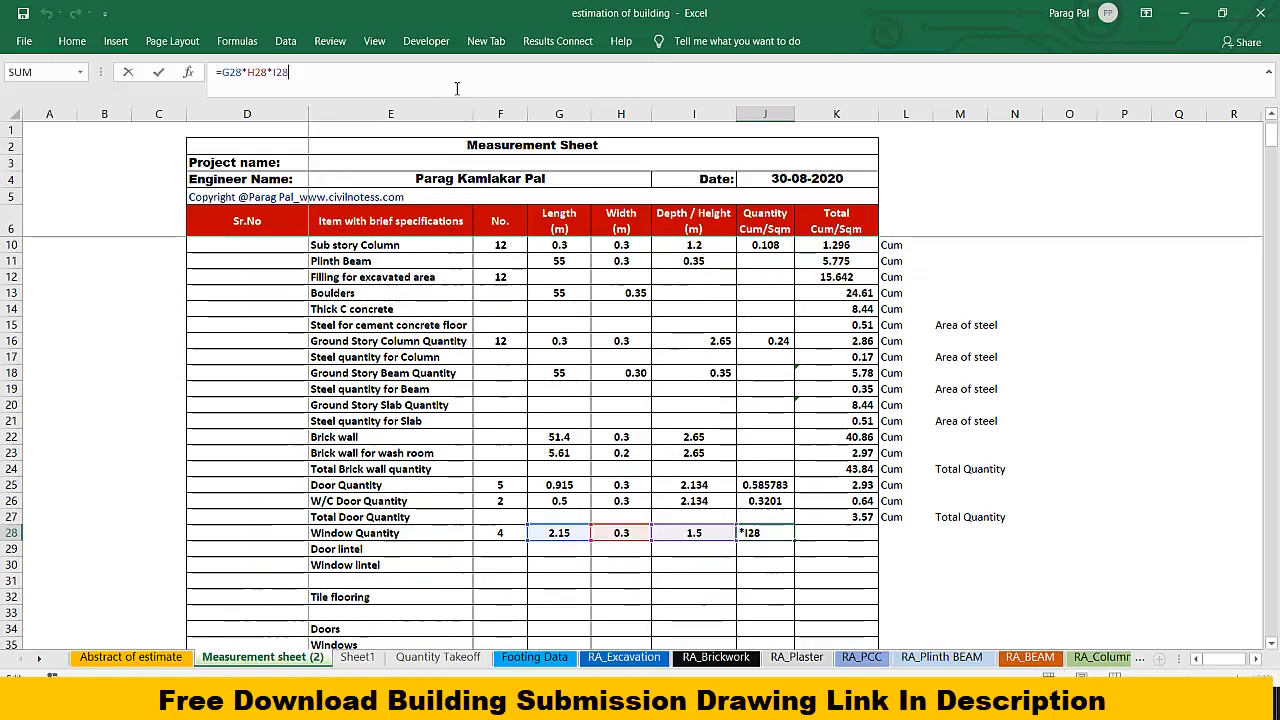
key("Escape")
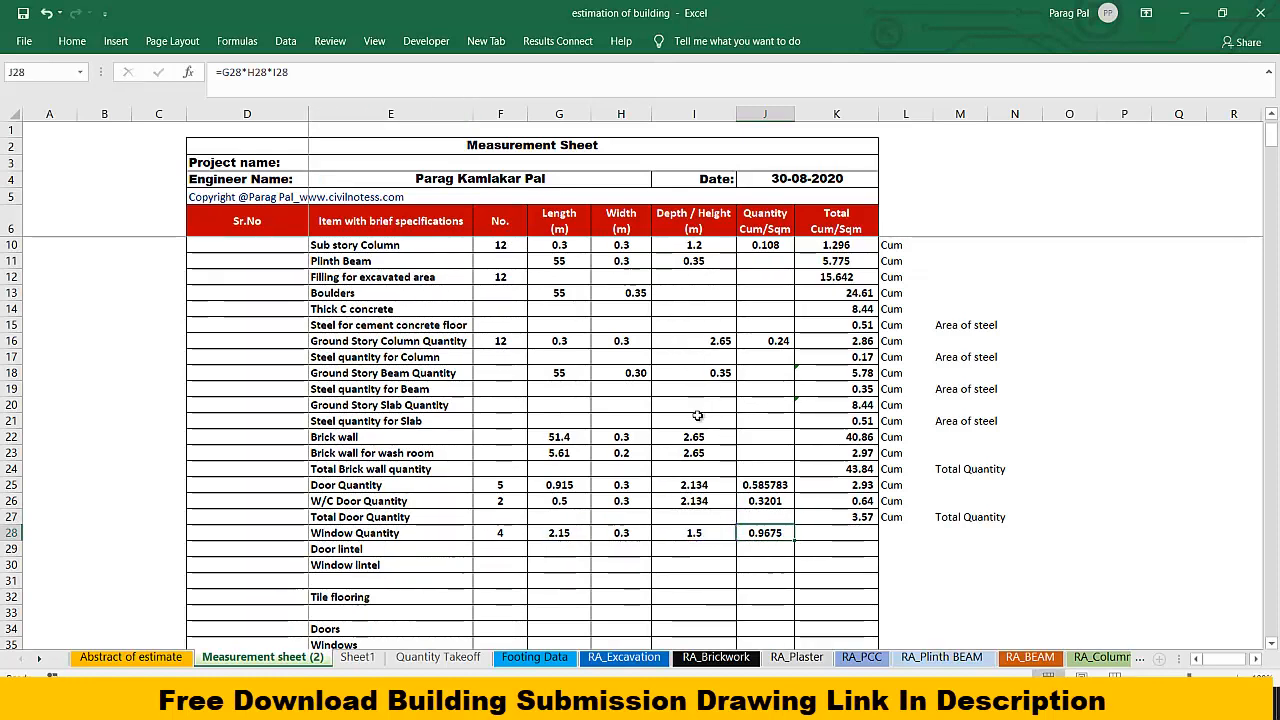
Step: Calculate the Window Quantity row's total in K28 as number times quantity, =F28*J28
left_click(827, 538)
type("=")
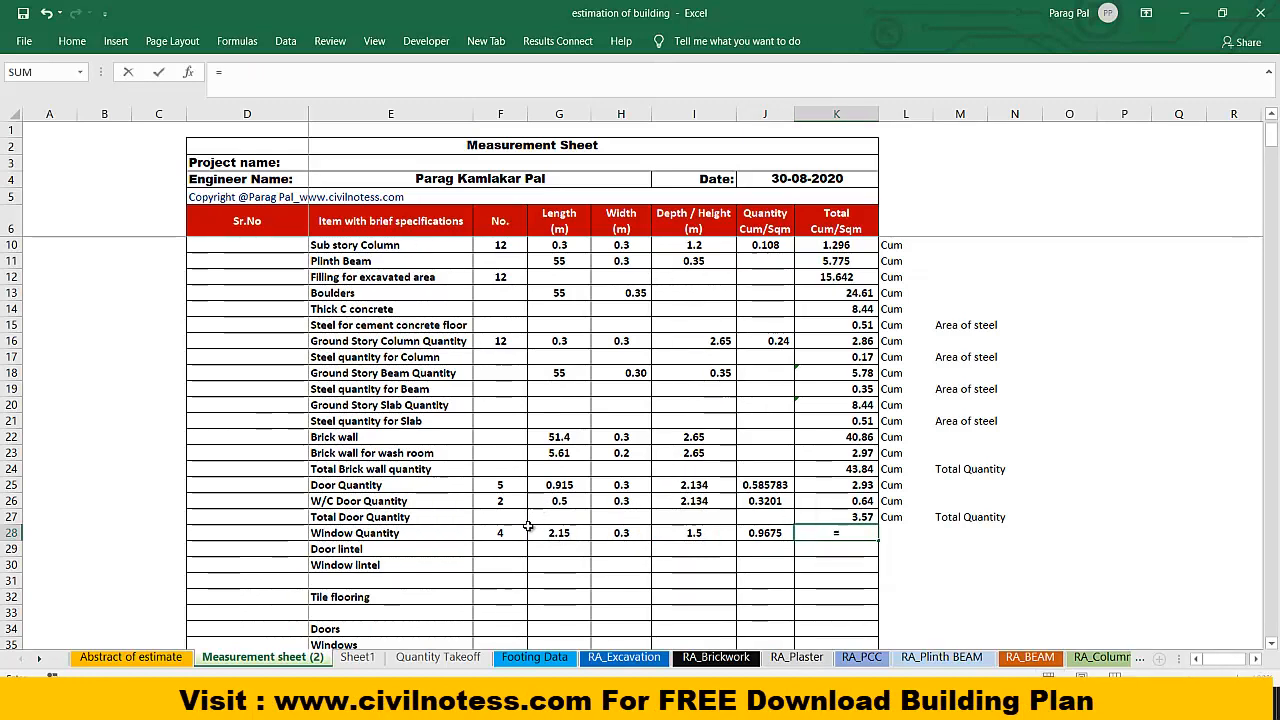
left_click(501, 536)
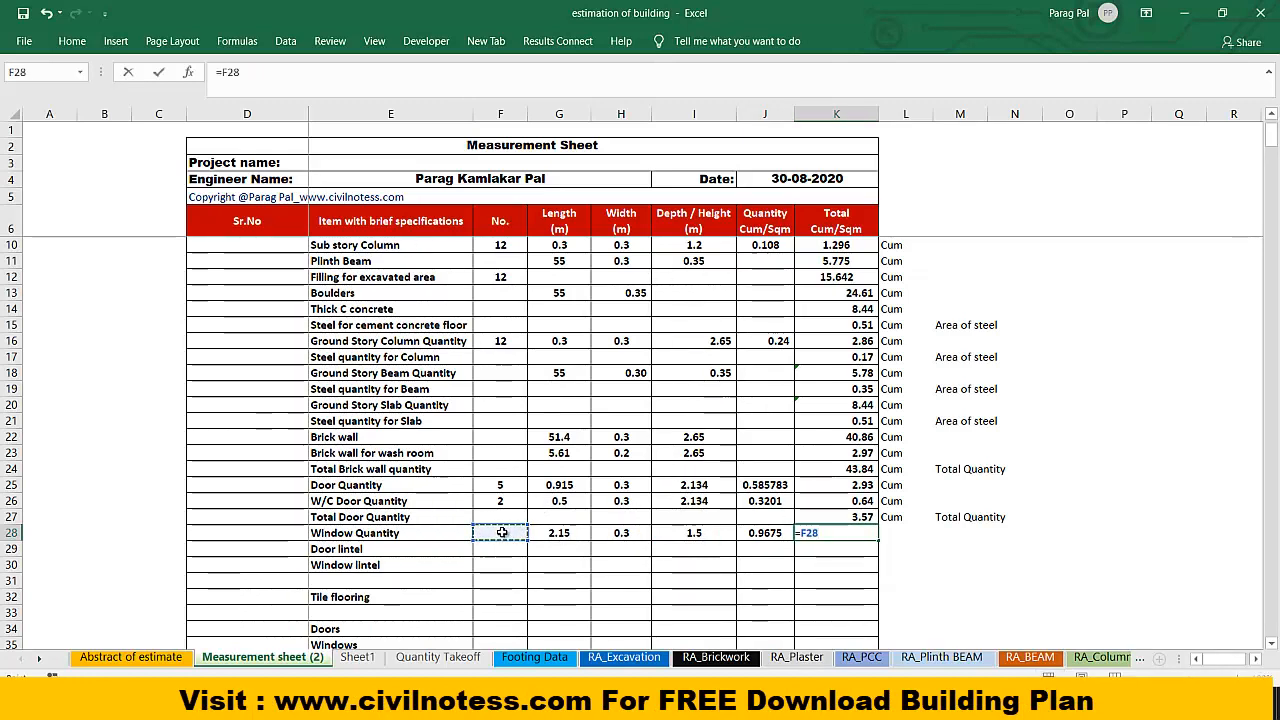
type("*")
left_click(771, 535)
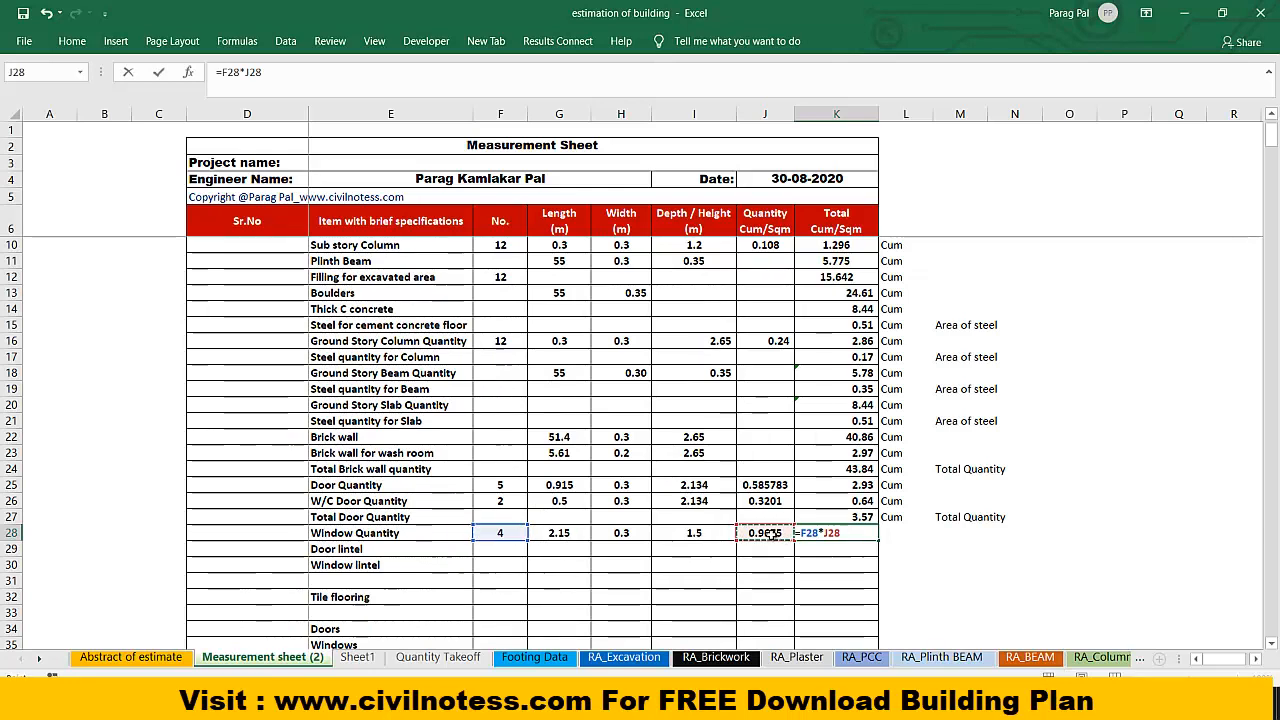
key("Return")
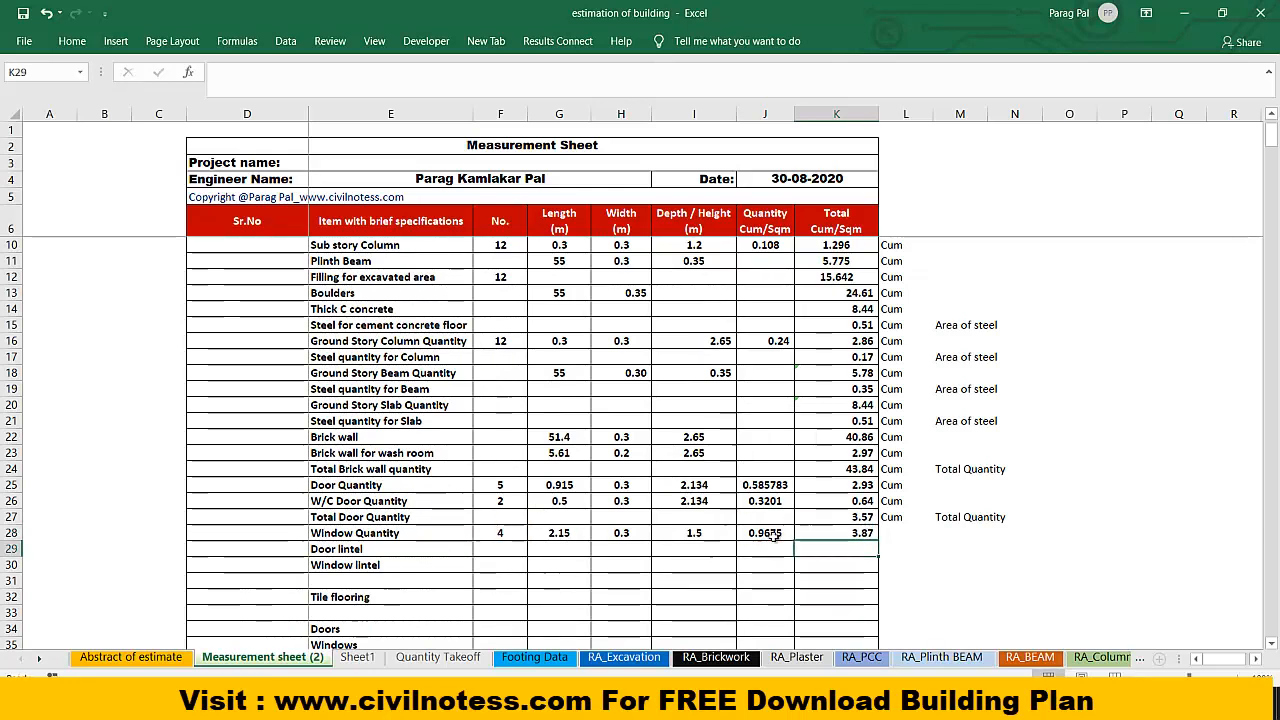
Step: Fill the Cum unit and the Total Quantity label from row 27 down to the Window Quantity row
left_click(905, 519)
left_click_drag(932, 525, 932, 541)
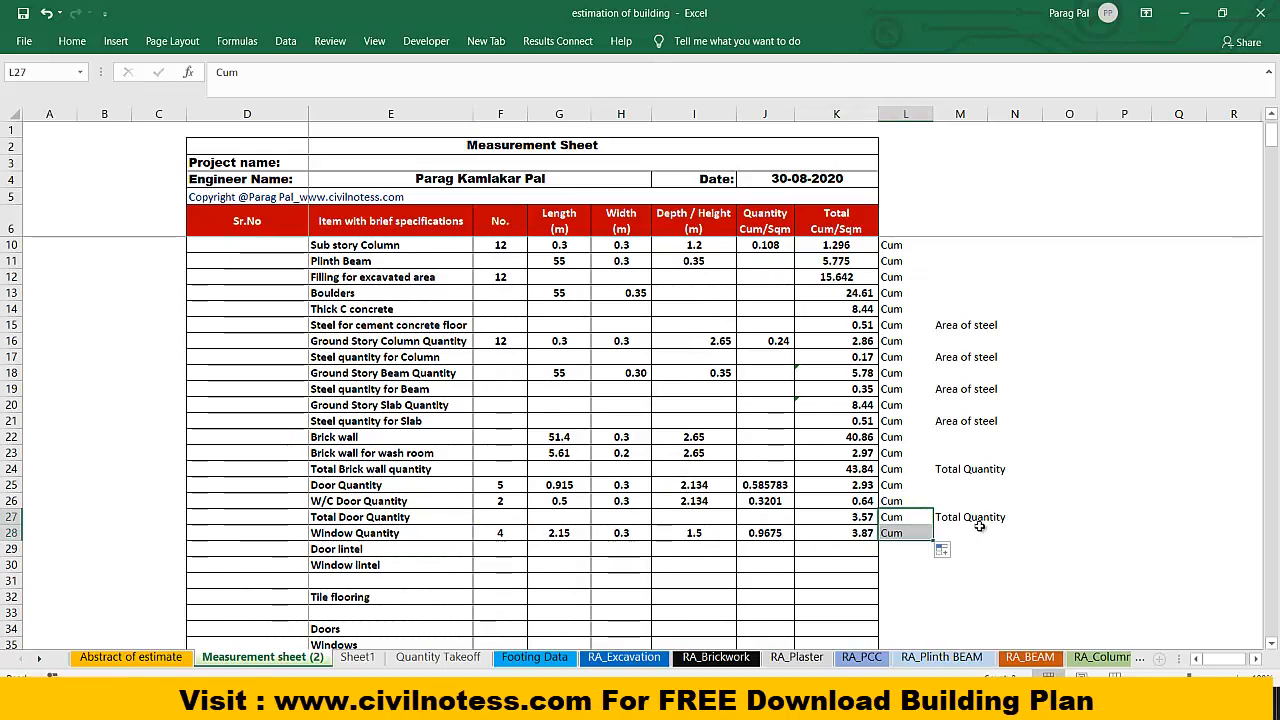
left_click(953, 519)
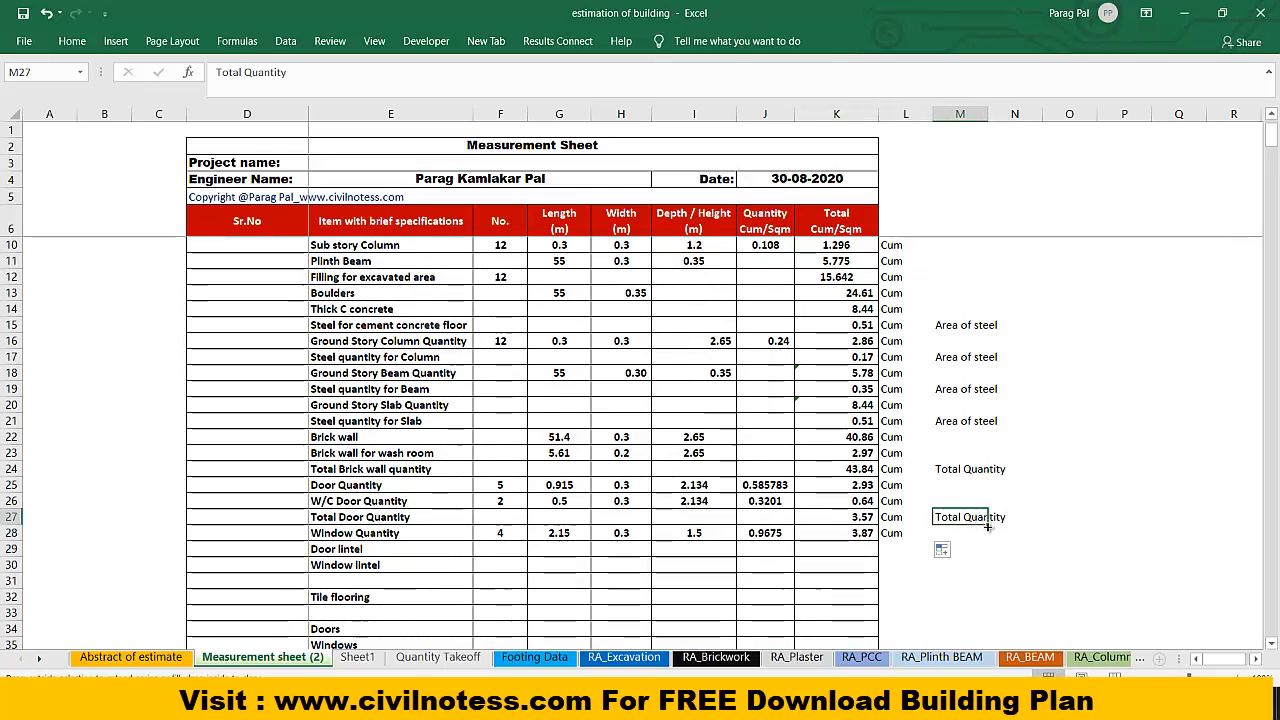
left_click_drag(987, 526, 987, 542)
left_click(960, 581)
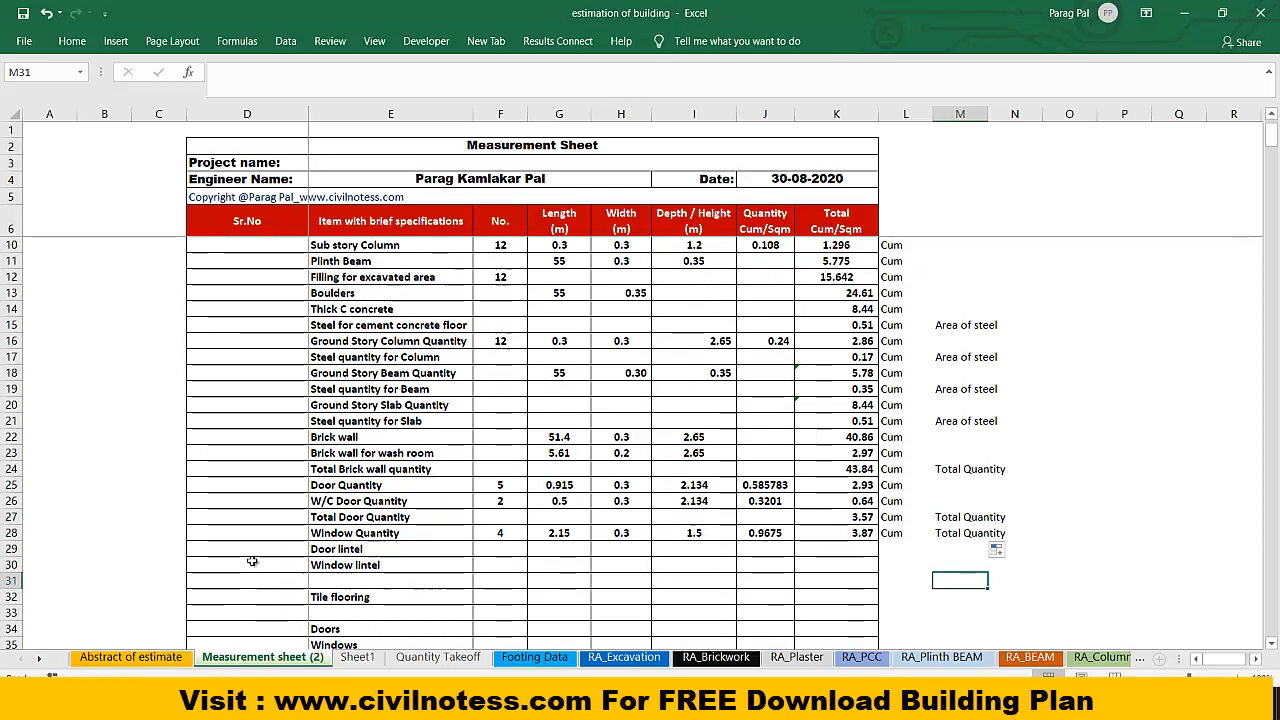
Step: Set the Door lintel row's number in F29 to the sum of both door counts, =F25+F26
left_click(340, 556)
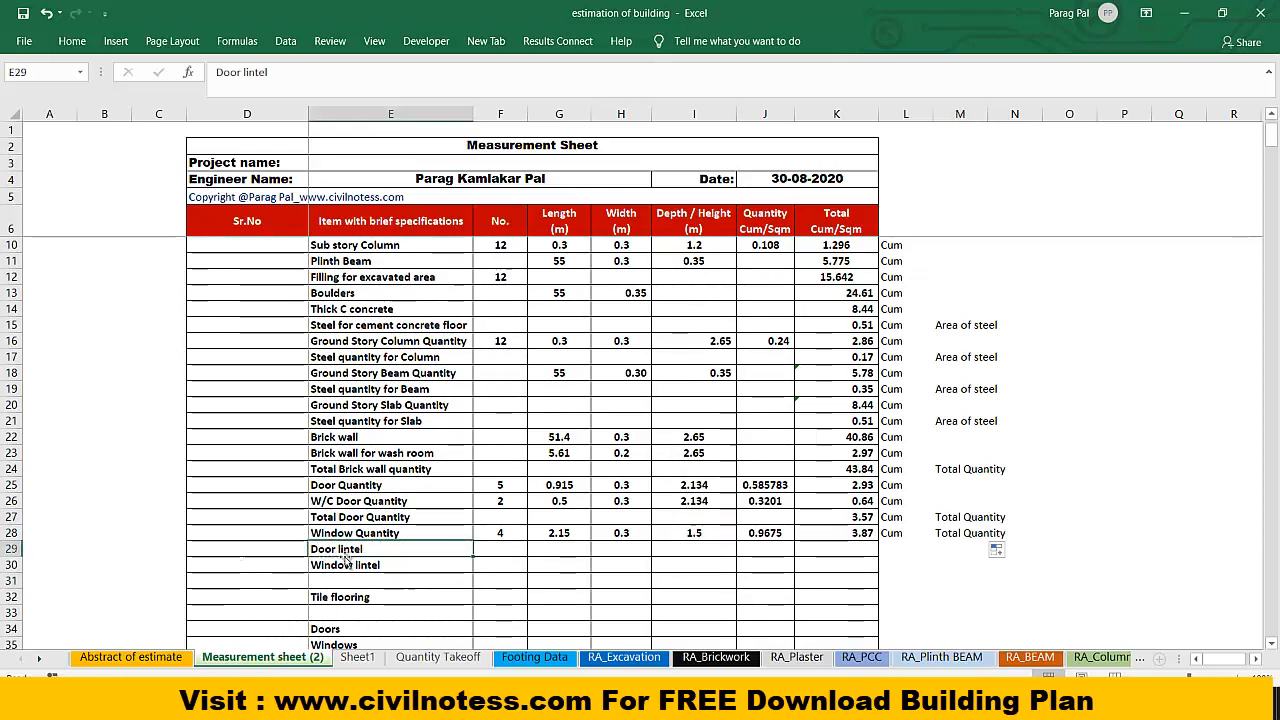
left_click(495, 549)
type("=")
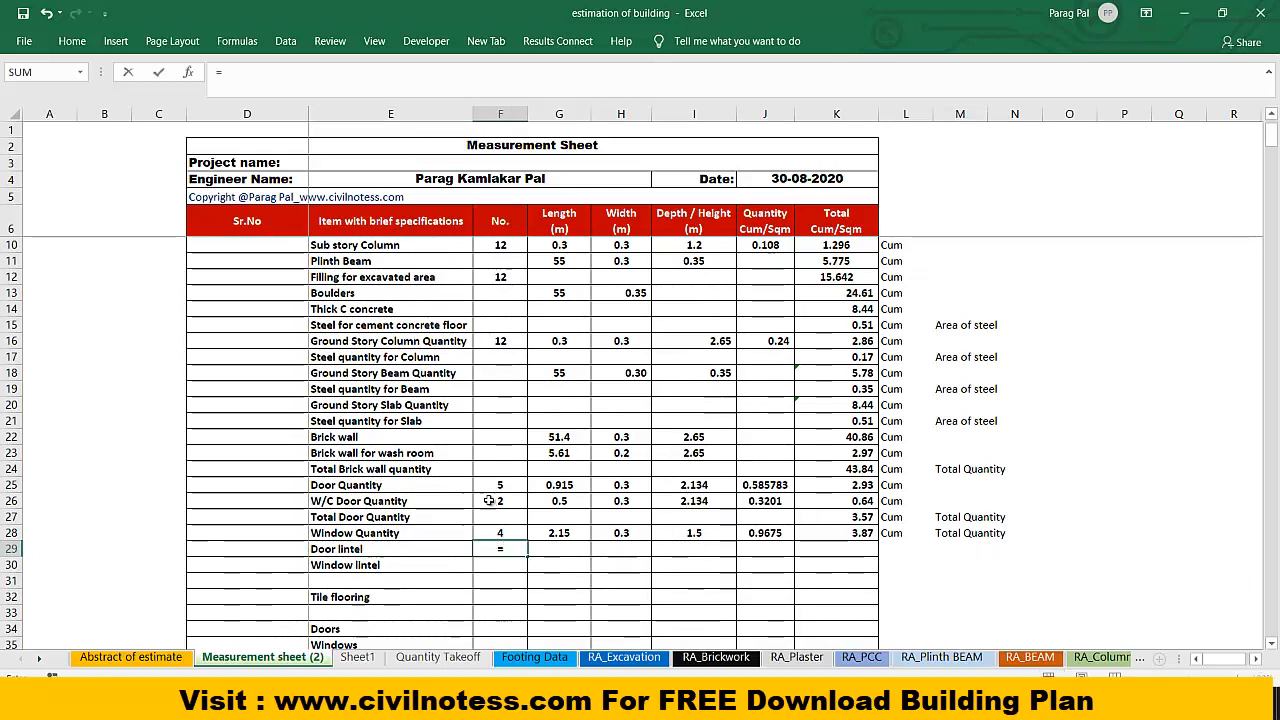
left_click(490, 485)
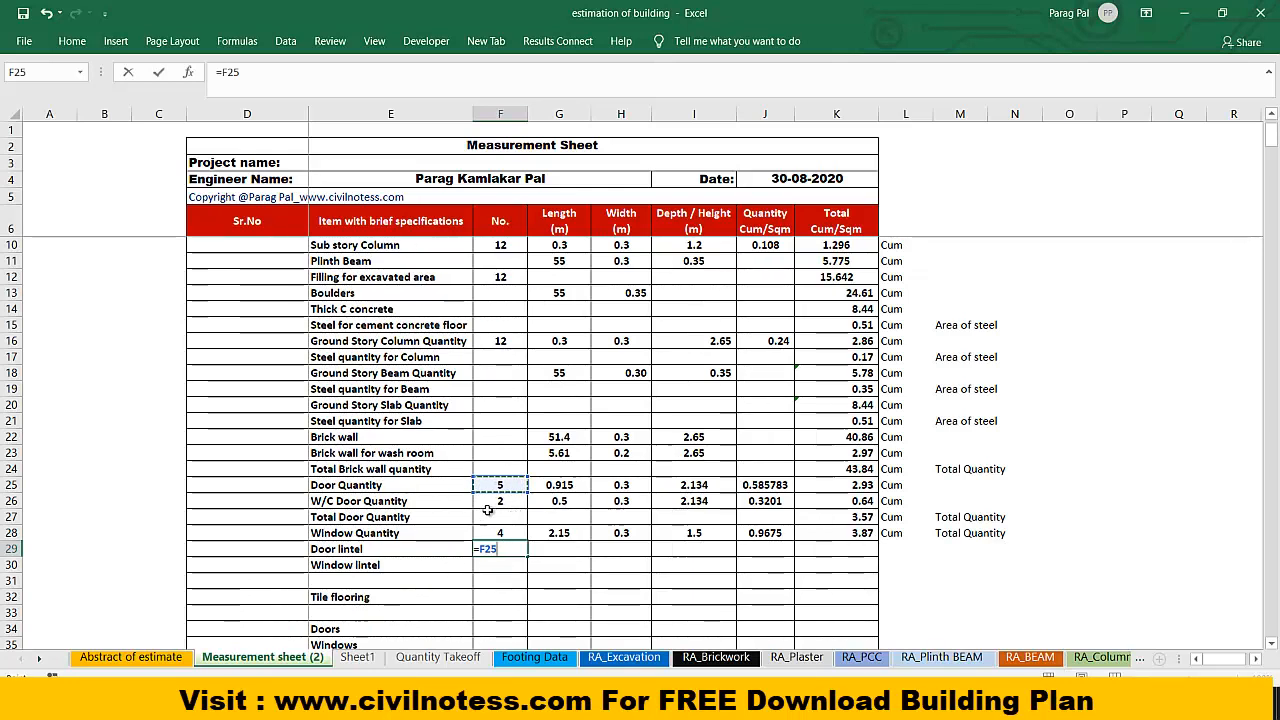
type("+")
left_click(496, 501)
key("Return")
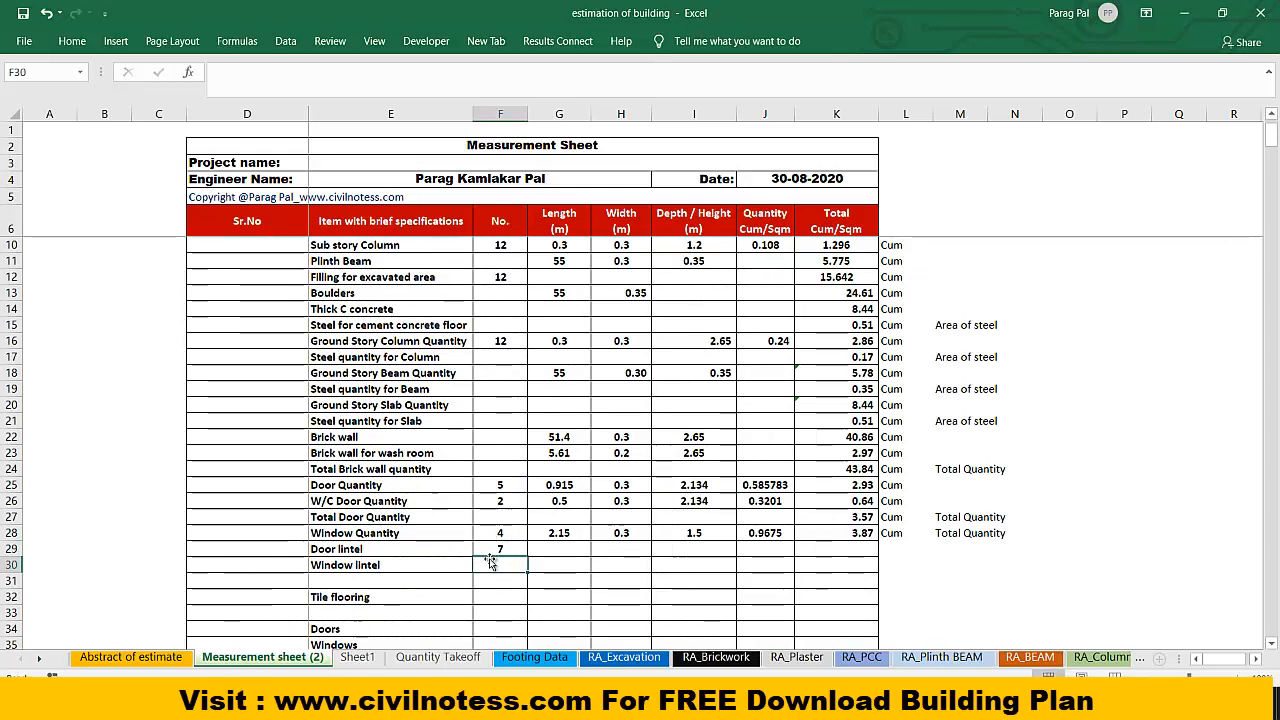
Step: Set the Window lintel row's number in F30 to the window count with =F28
type("=")
left_click(500, 533)
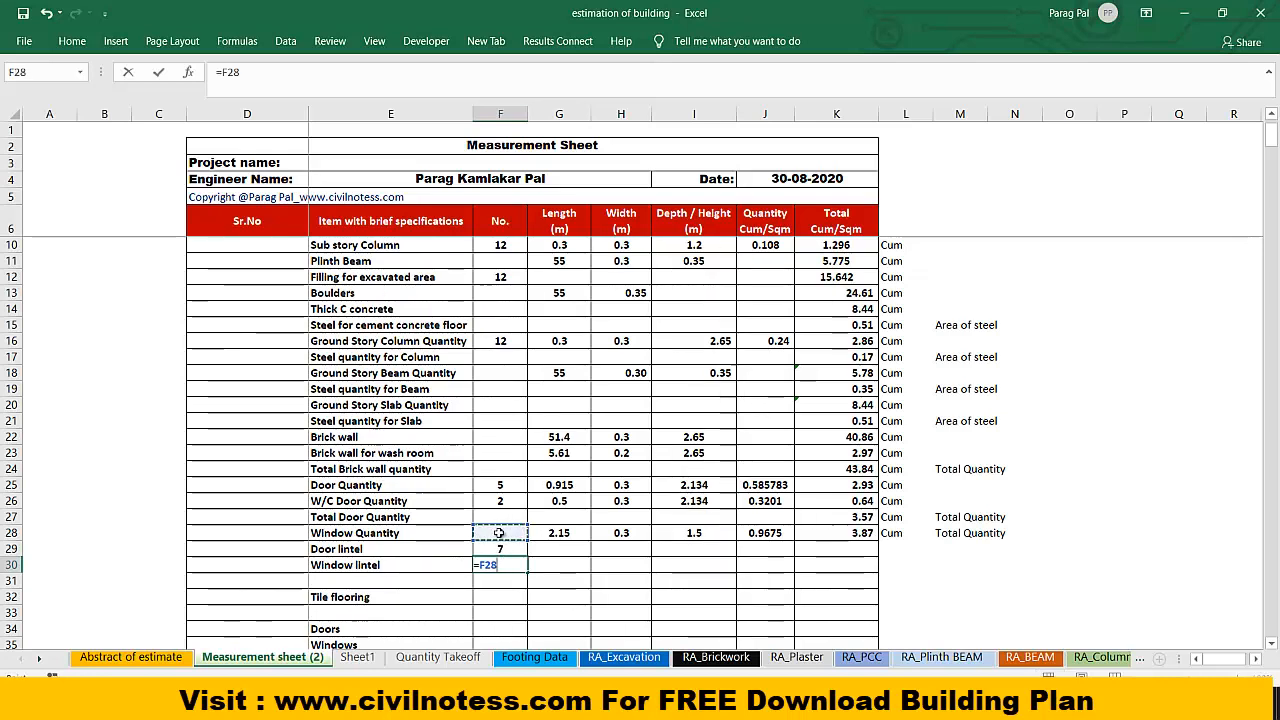
key("Return")
left_click(538, 554)
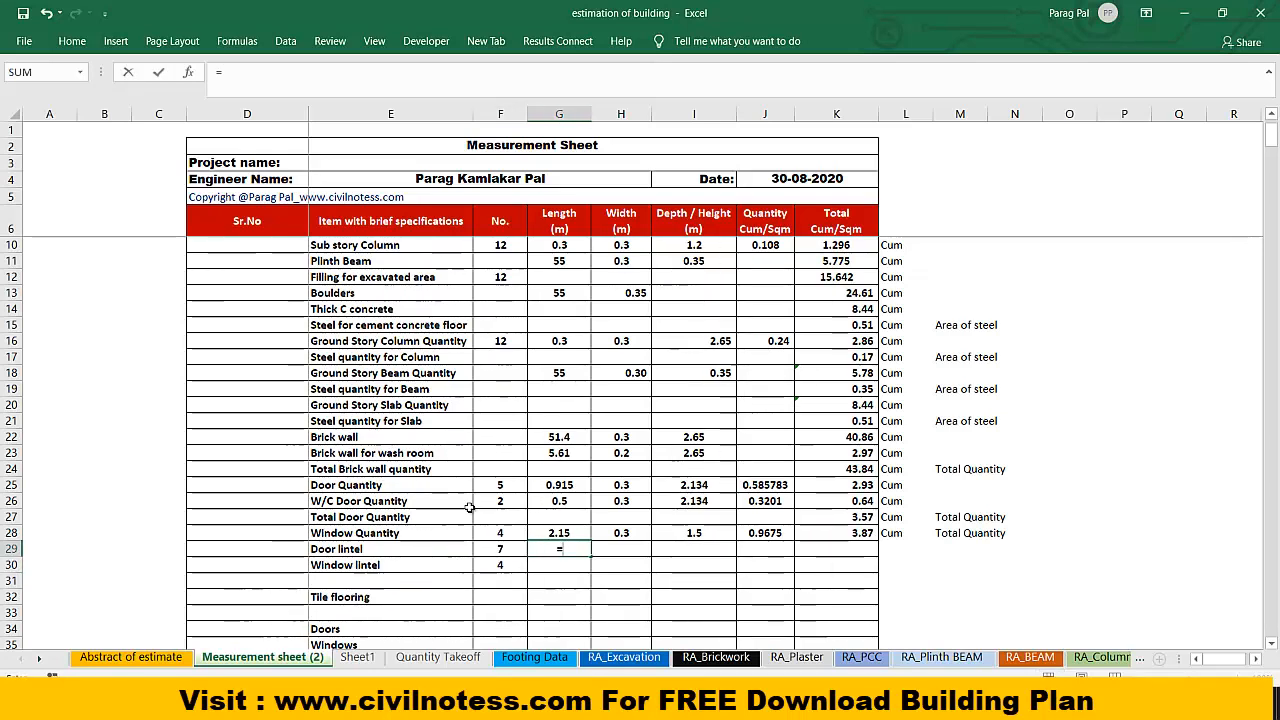
type("=")
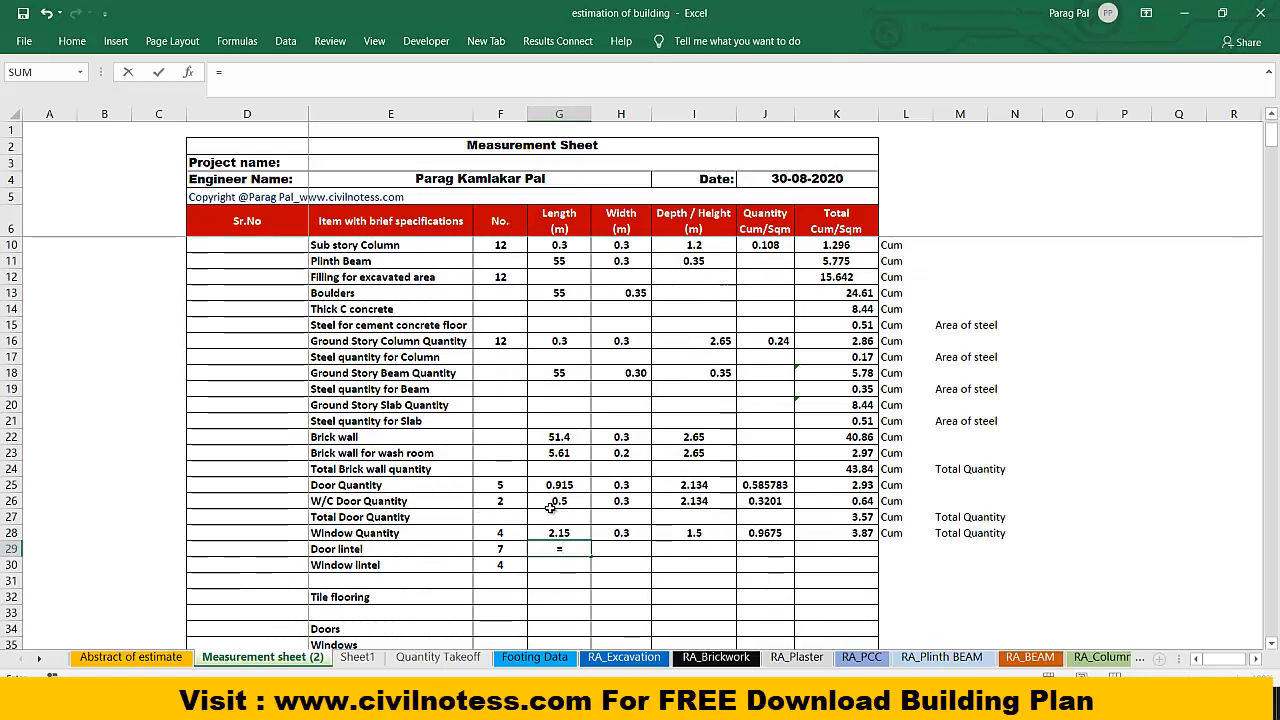
key("Escape")
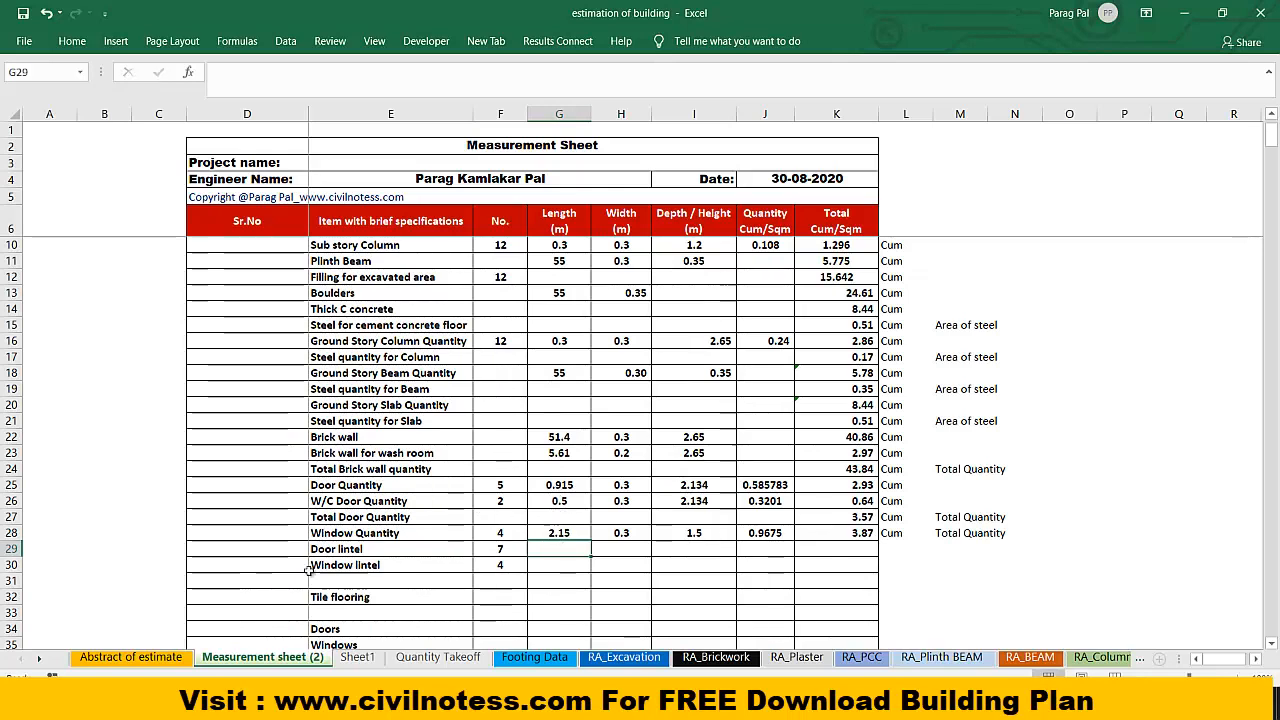
Step: Insert a blank row between the Door lintel and Window lintel rows
left_click(11, 565)
right_click(11, 565)
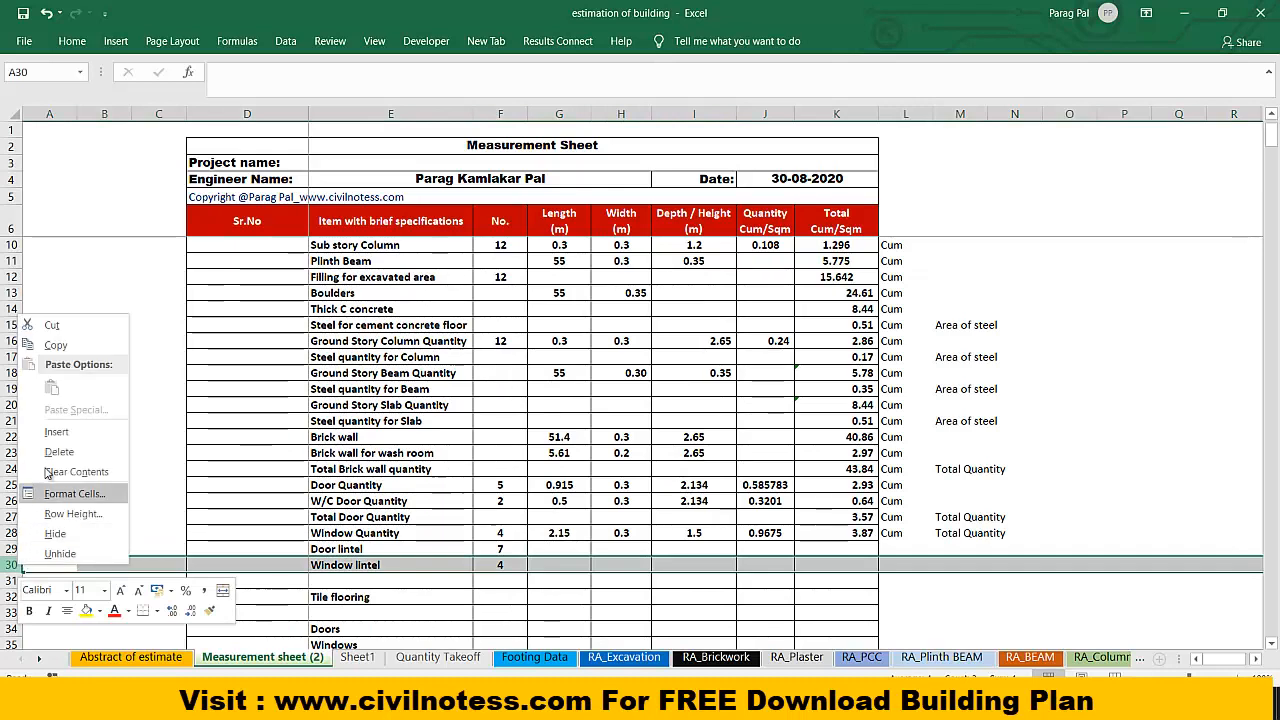
left_click(56, 432)
left_click(497, 552)
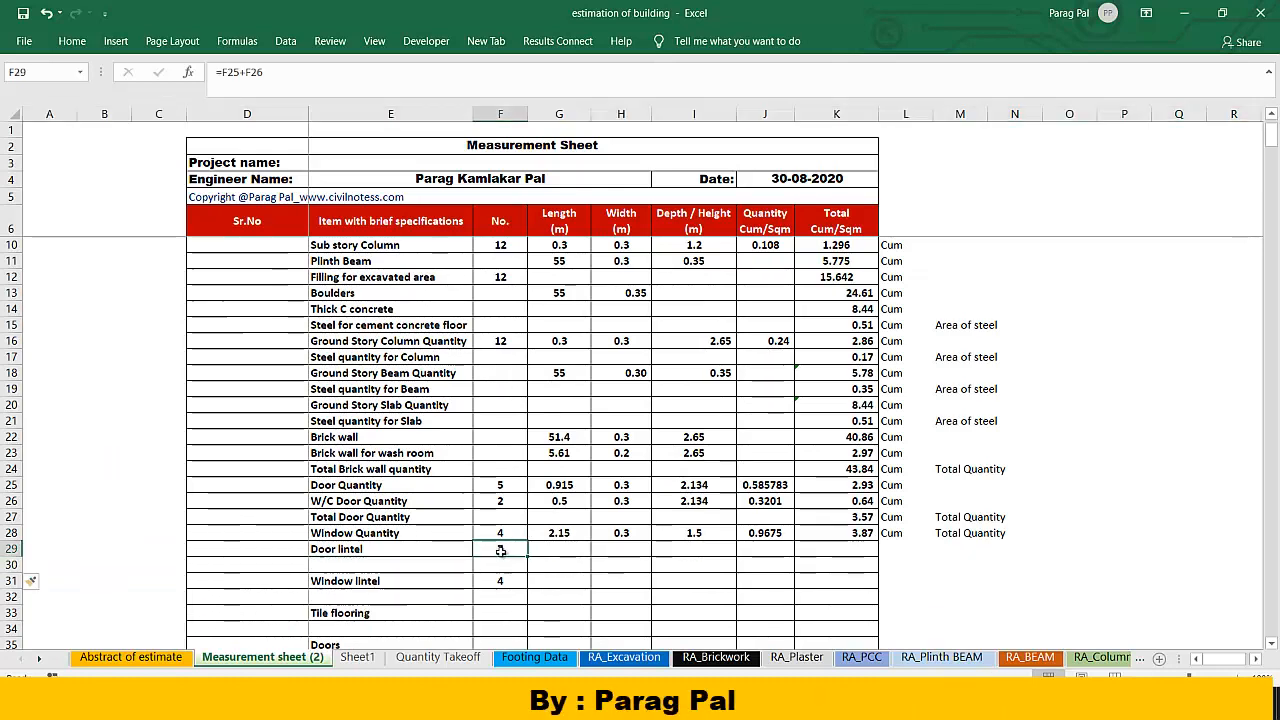
Step: Rename the Door lintel item in E29 to Main Door lintel
left_click(393, 562)
left_click(328, 549)
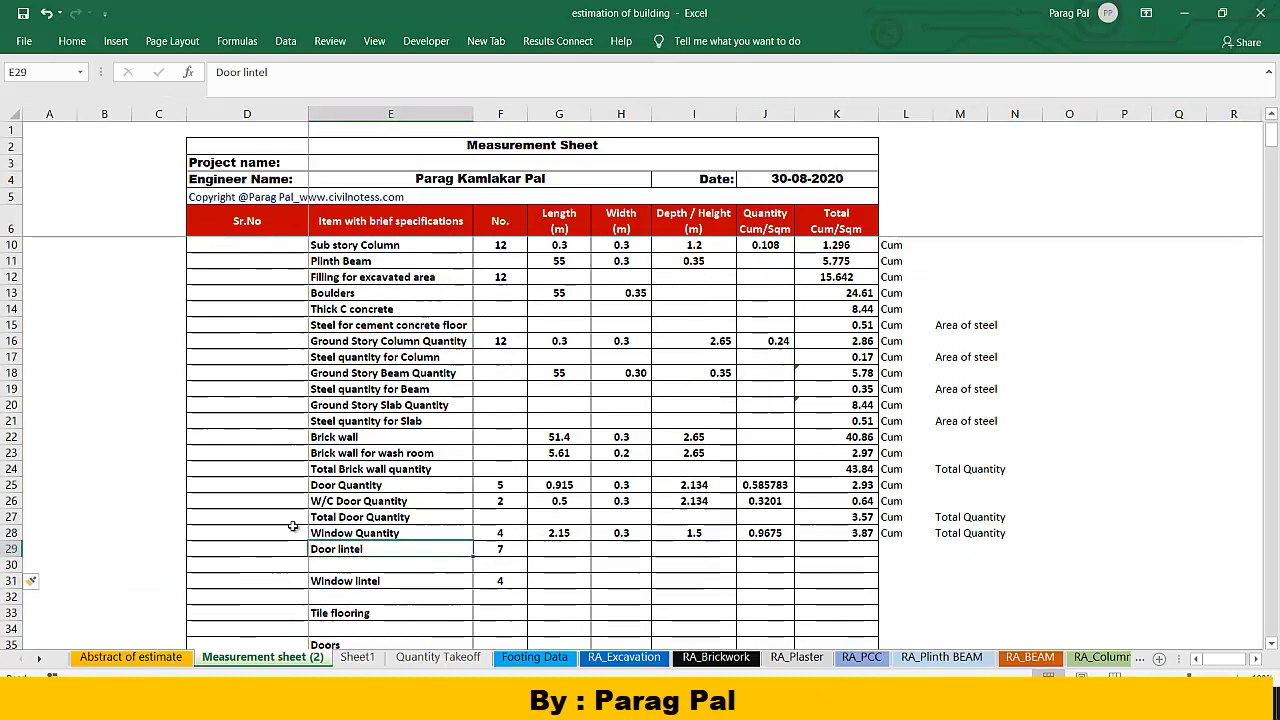
left_click(333, 564)
key("Up")
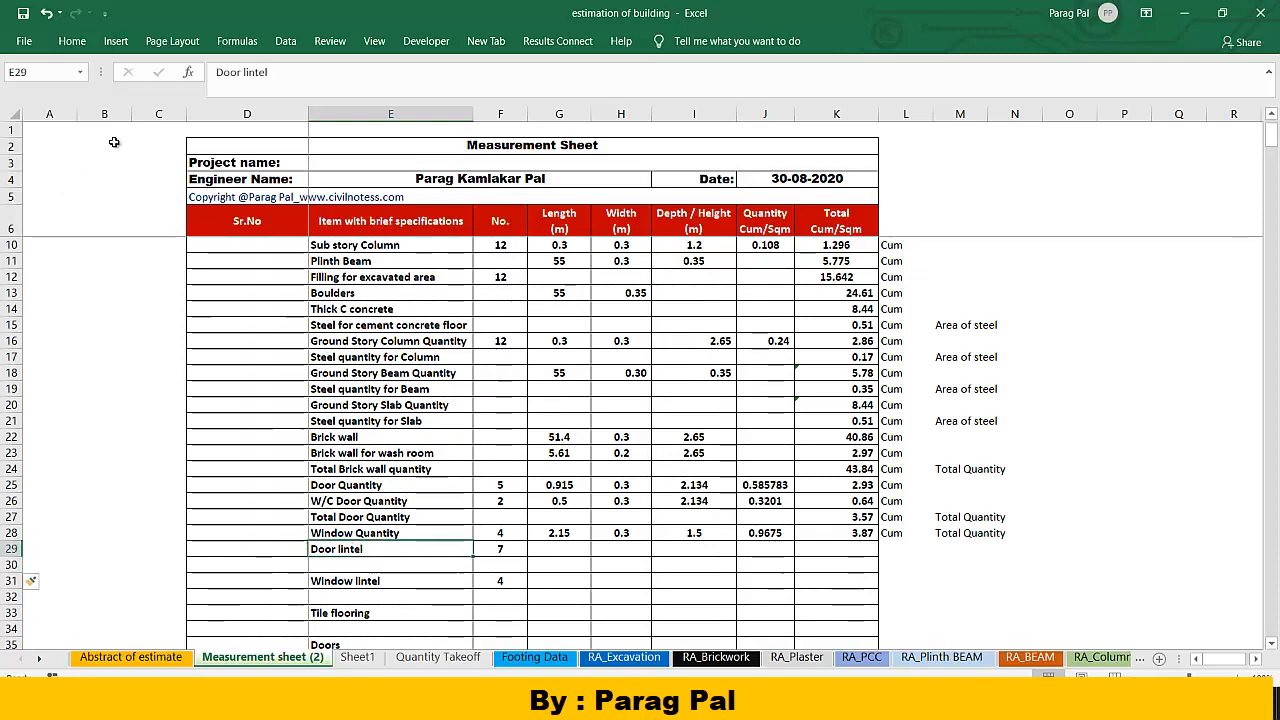
left_click(218, 72)
type("Main")
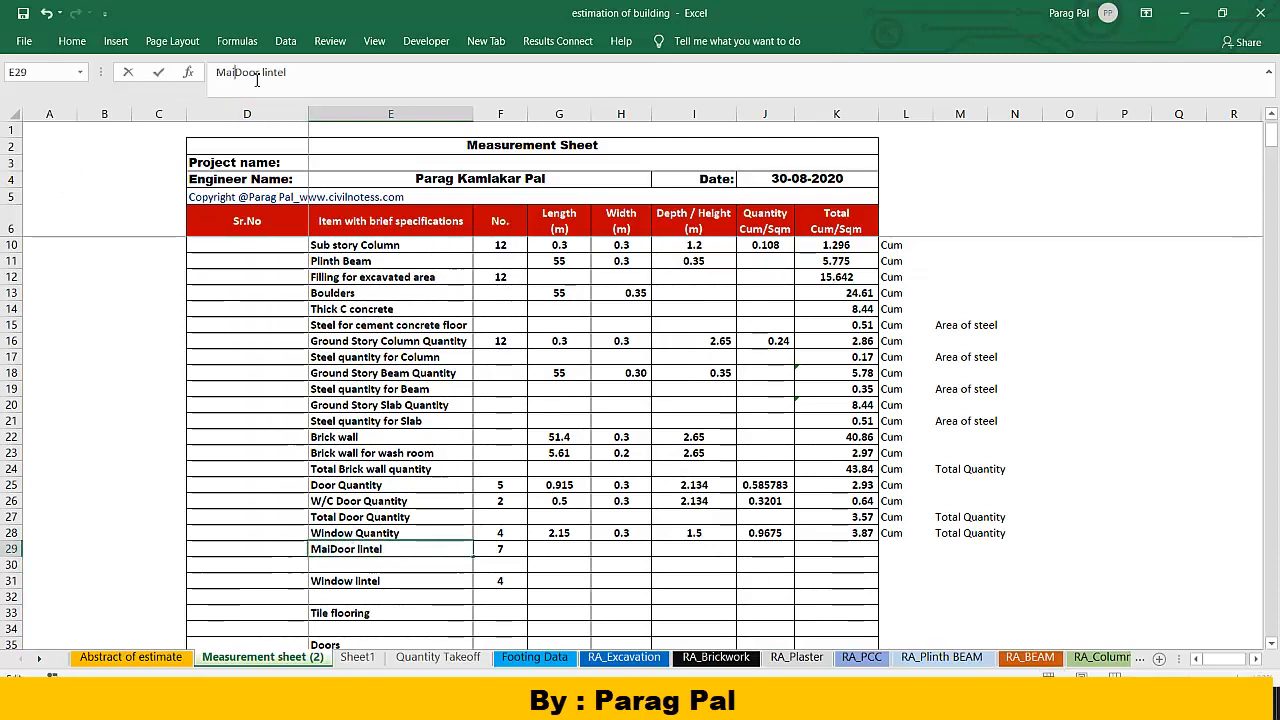
Step: Label the blank row 30 item as W/C door lintel
left_click(345, 563)
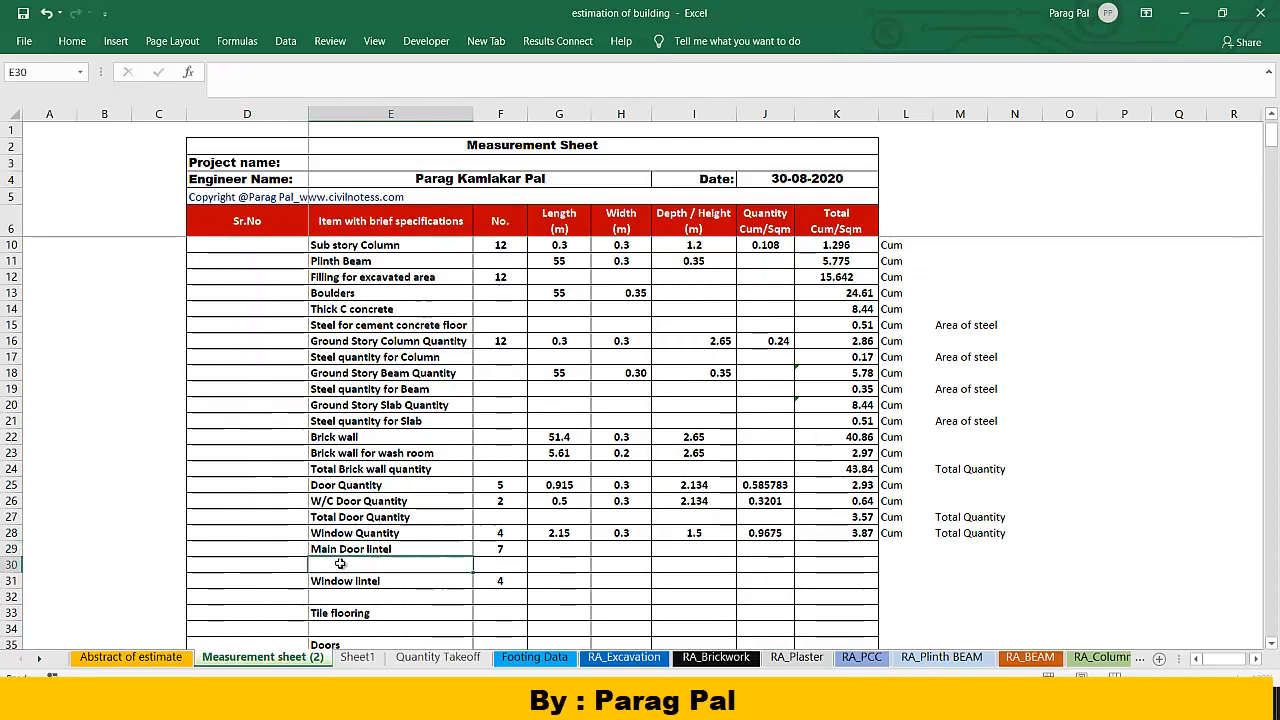
type("W")
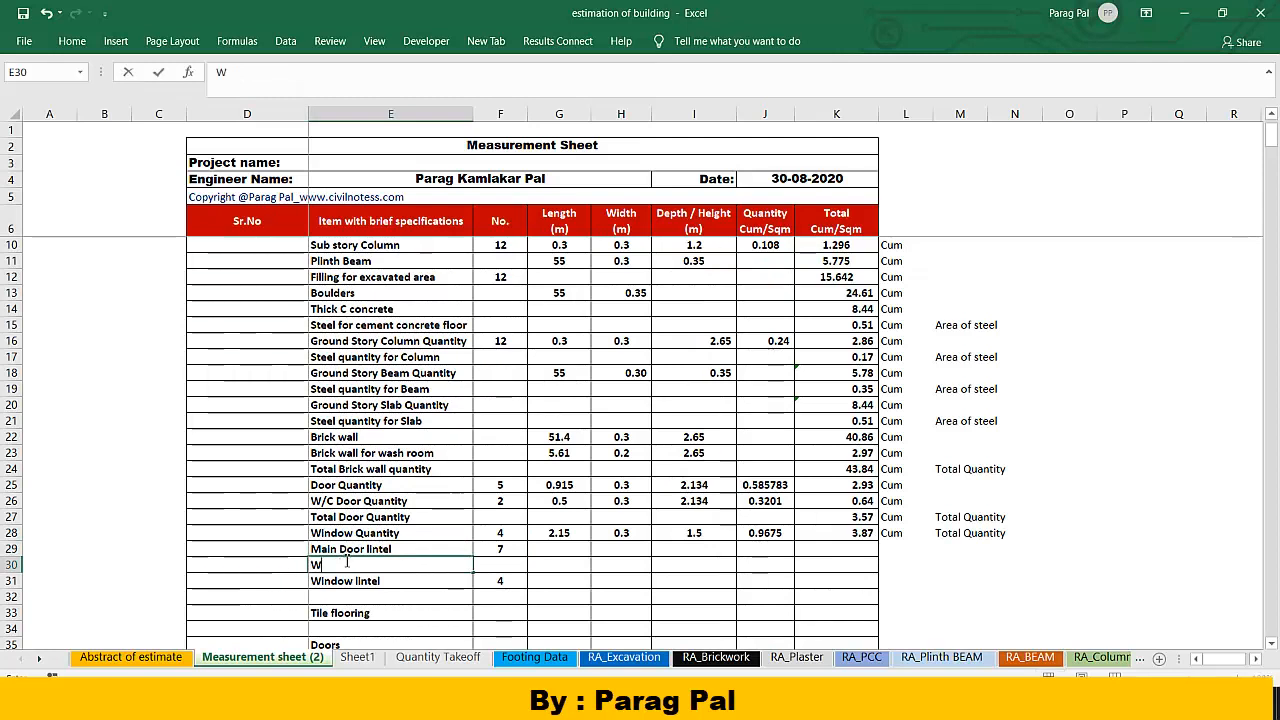
type("/C d")
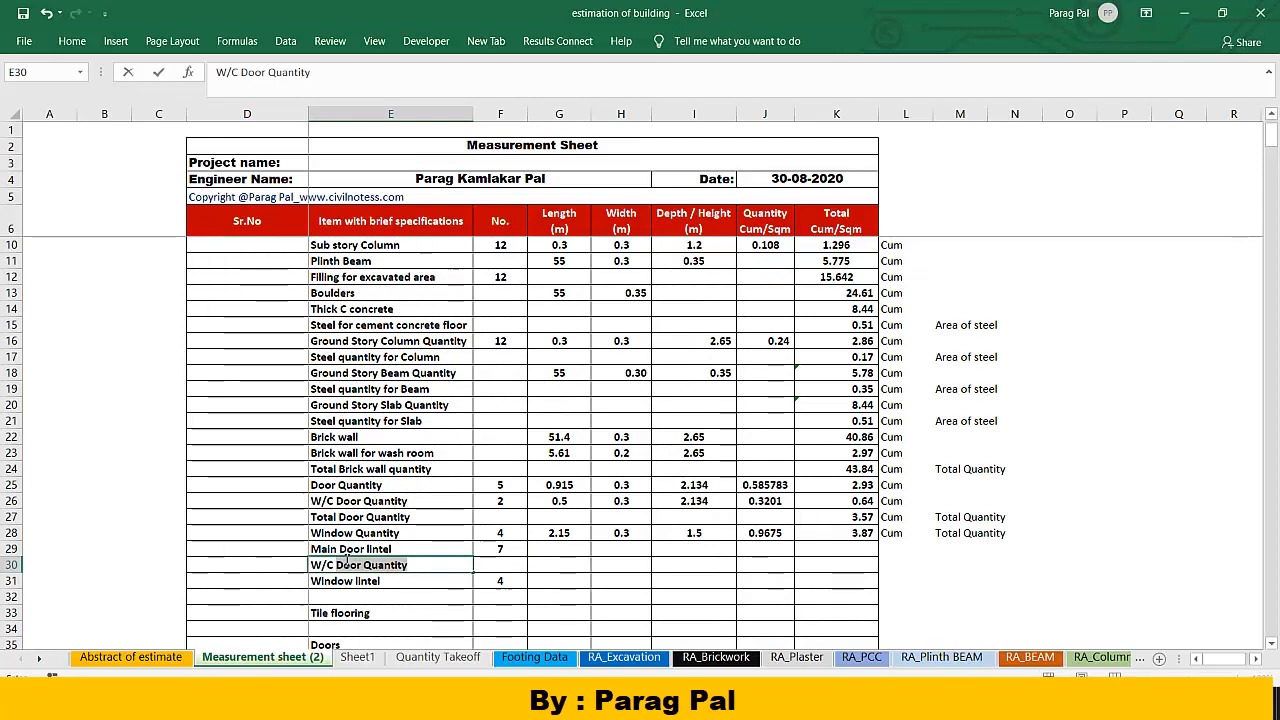
type("oor lintel")
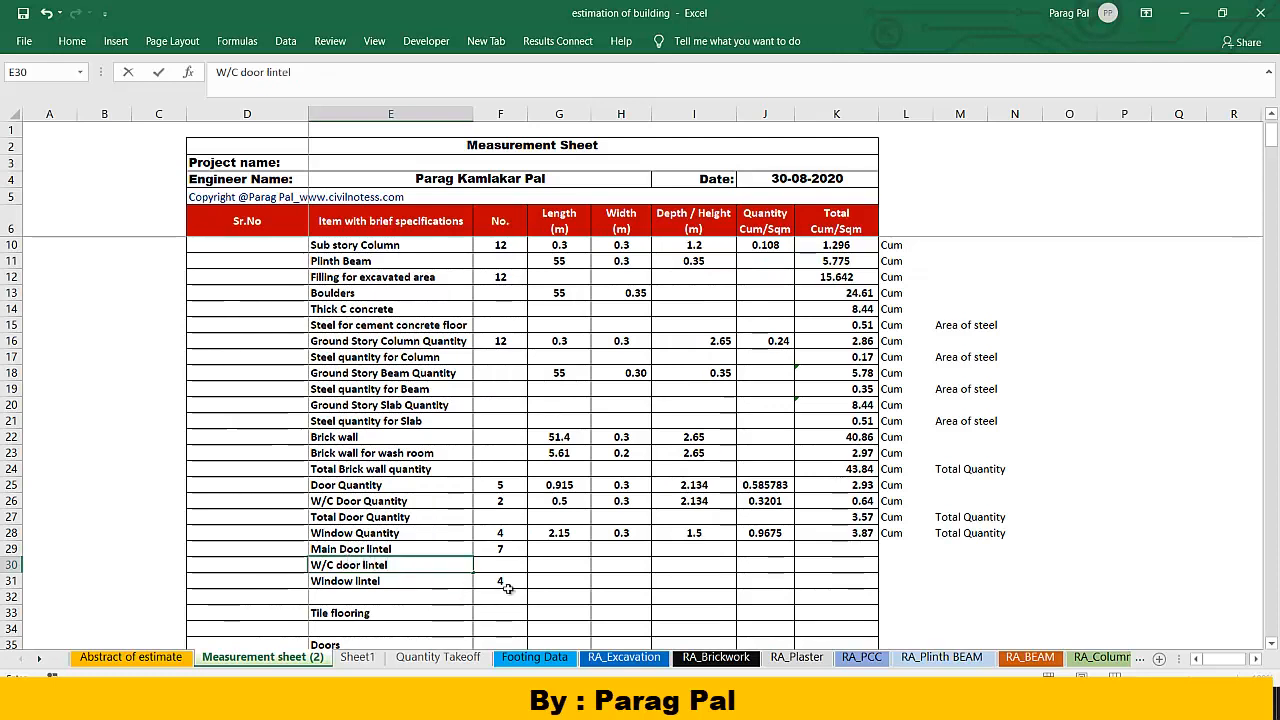
Step: Link the Main Door lintel number to =F25 and the W/C door lintel number to =F26
left_click(537, 566)
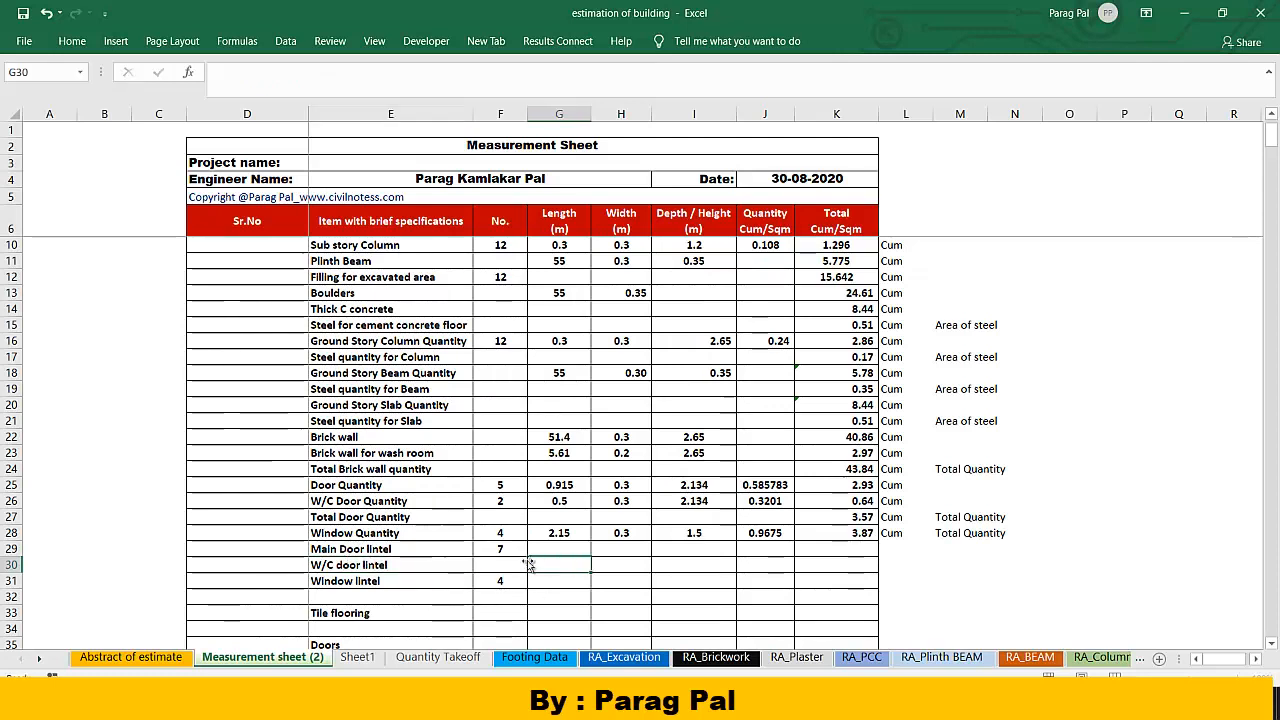
left_click(515, 550)
type("=")
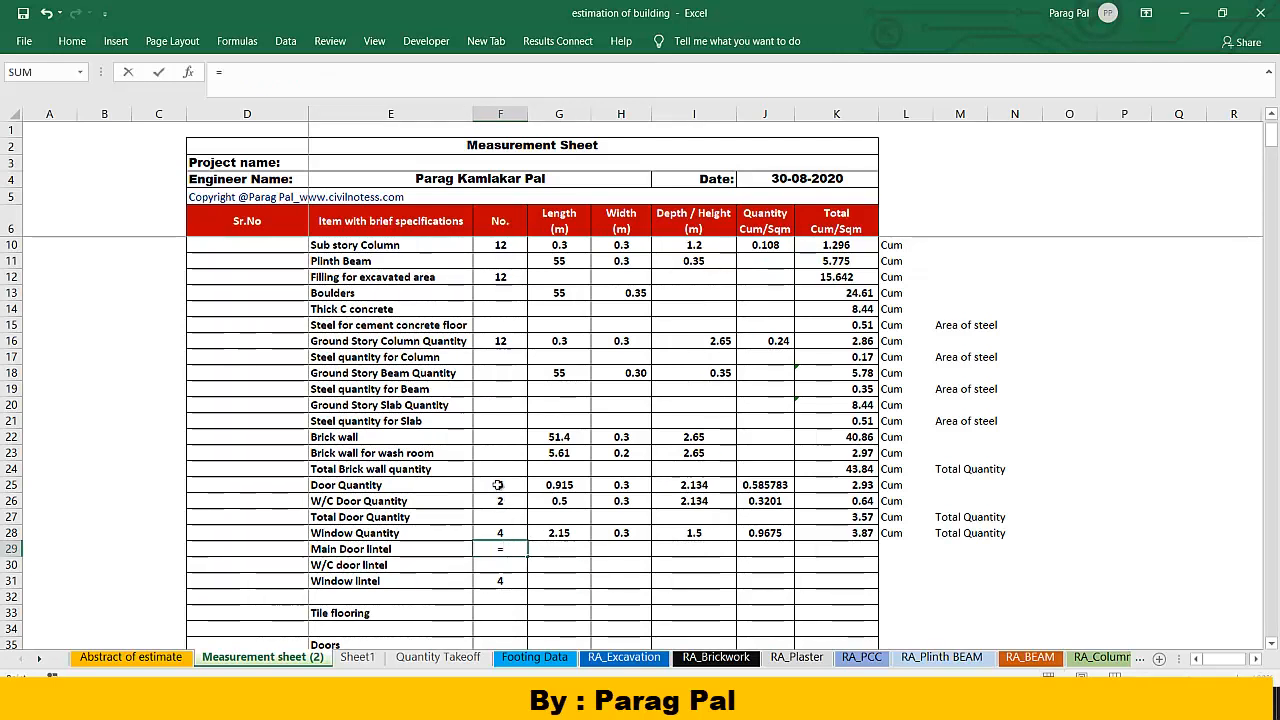
left_click(497, 485)
key("Return")
type("=")
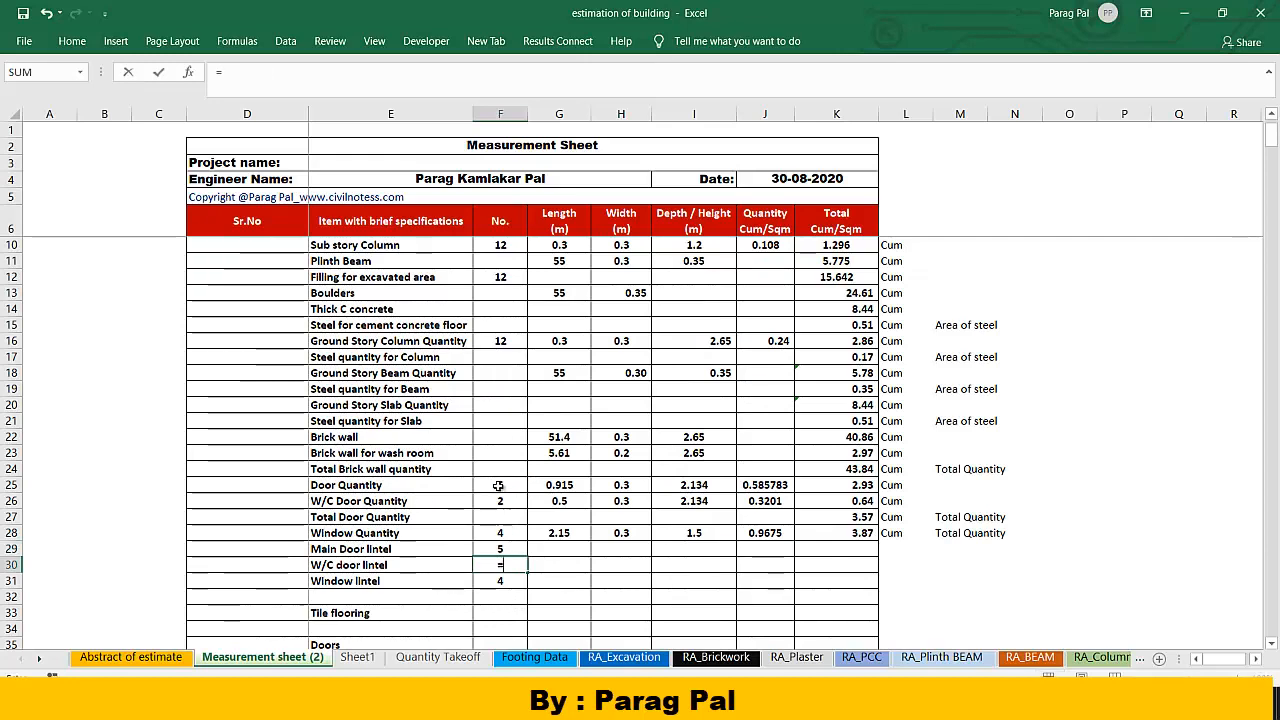
left_click(503, 500)
key("Return")
Step: Link the lengths of the main door, W/C door and window lintels to =G25, =G26 and =G28
key("Up")
key("Up")
key("Right")
type("=")
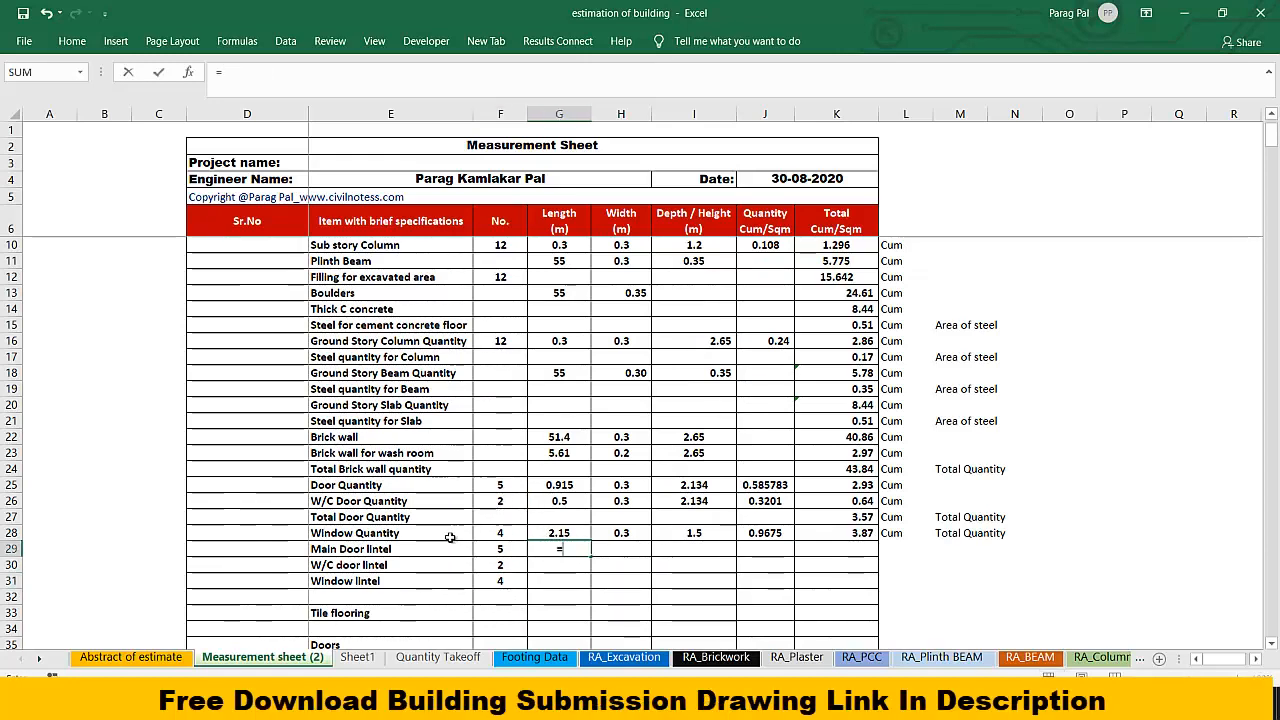
left_click(556, 485)
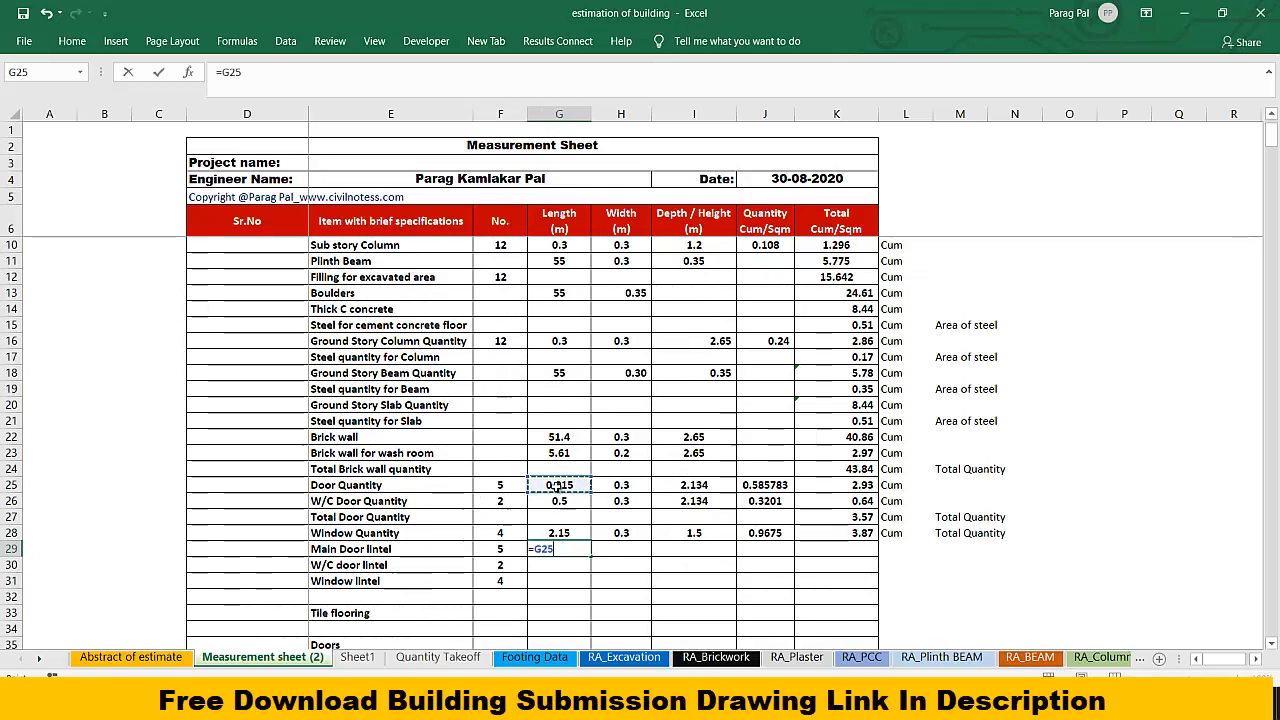
key("Return")
type("=")
left_click(556, 501)
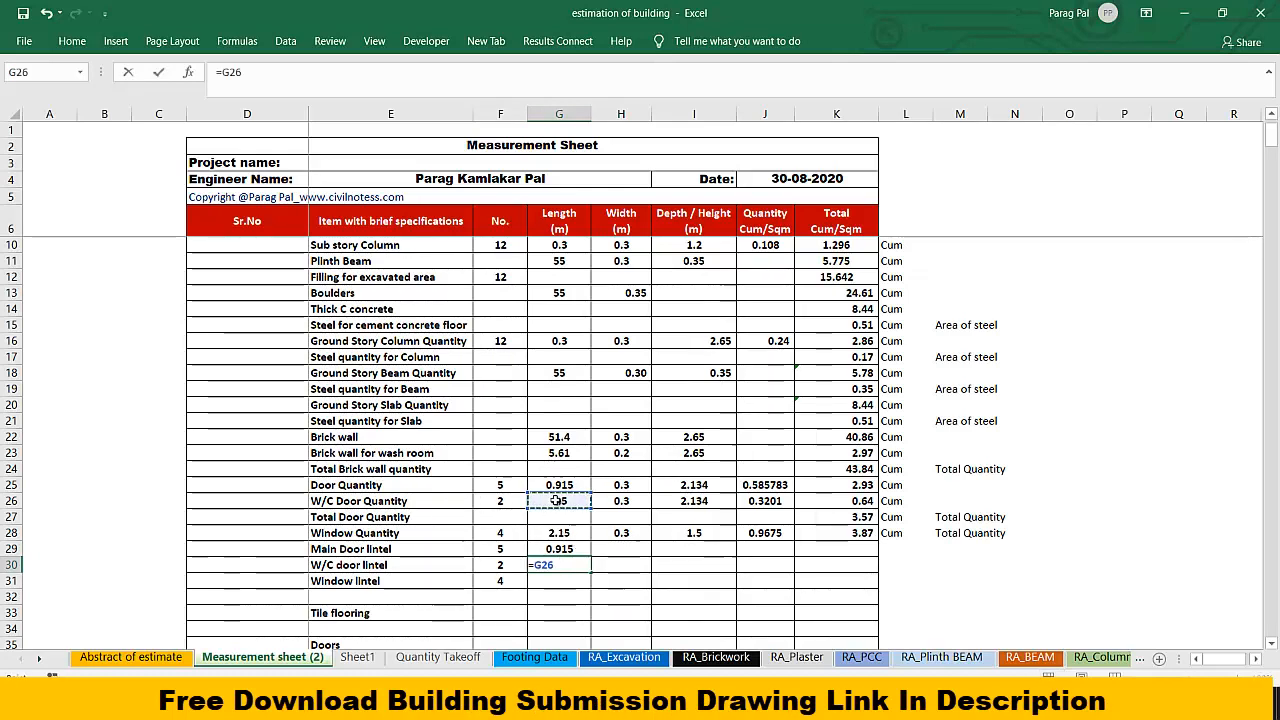
key("Return")
type("=")
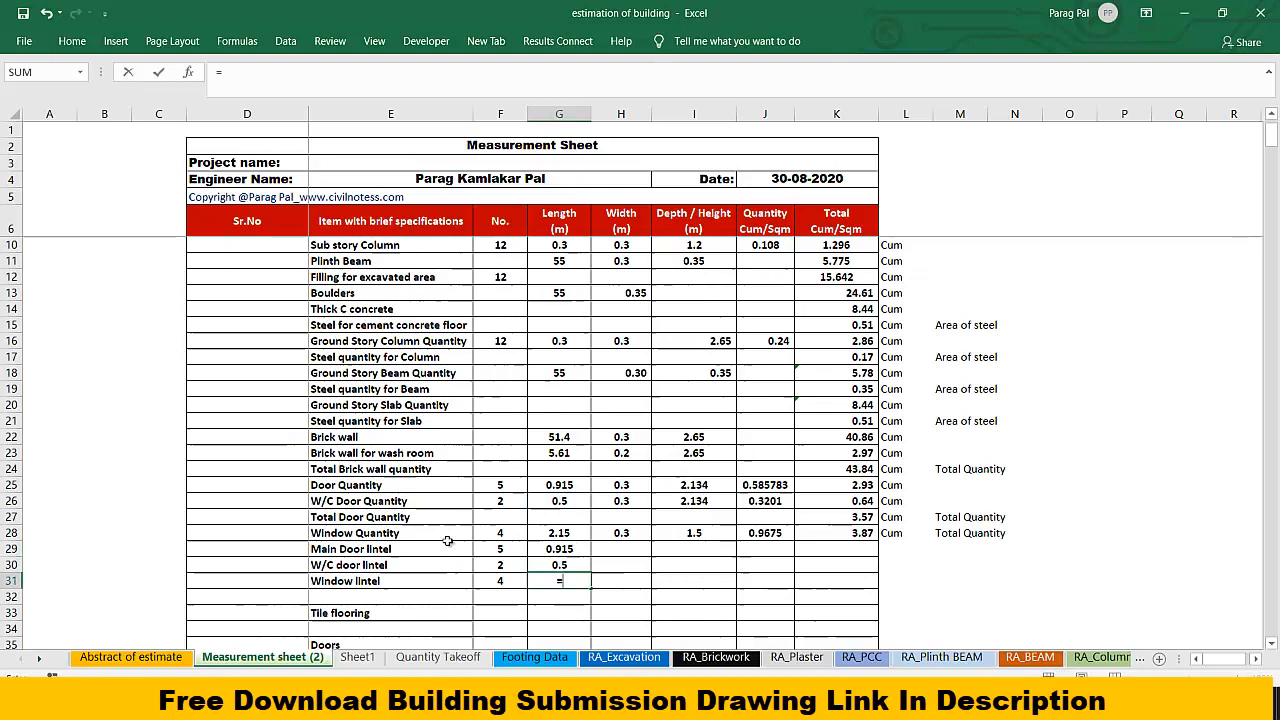
left_click(541, 533)
key("Return")
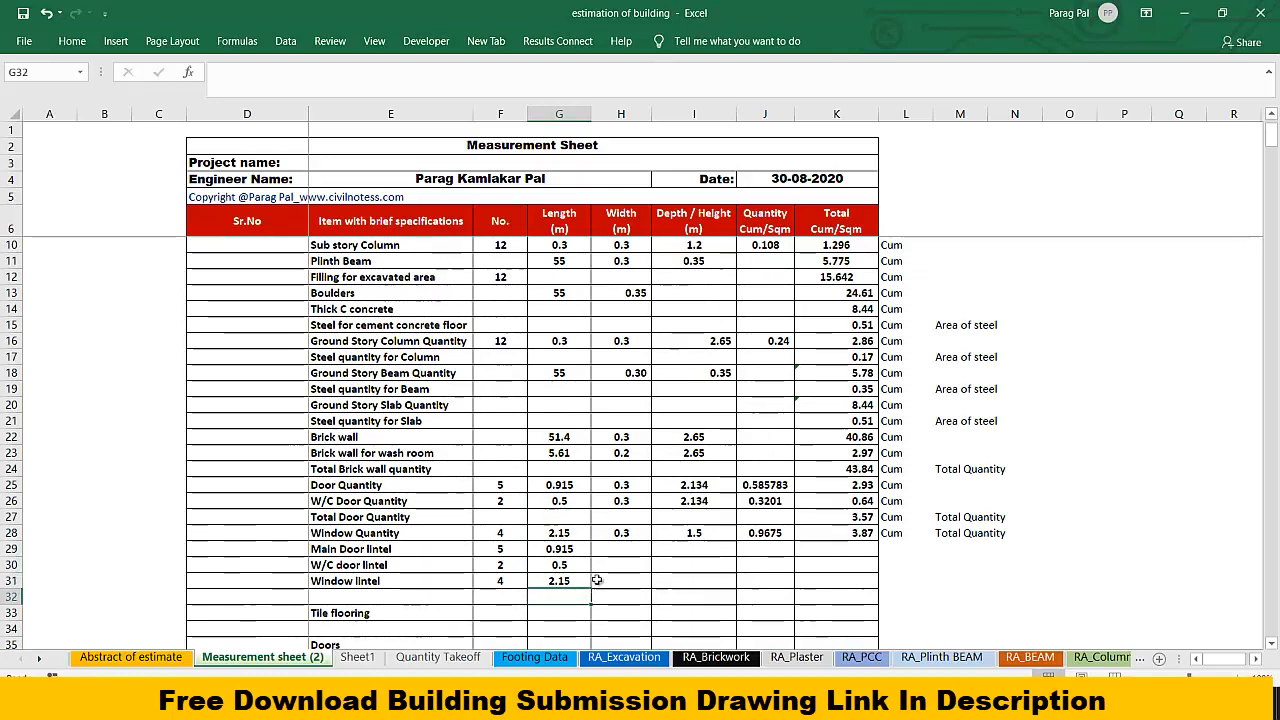
Step: Add 0.1 to each of the three lintel lengths, making the formulas =G25+0.1, =G26+0.1 and =G28+0.1
left_click(597, 550)
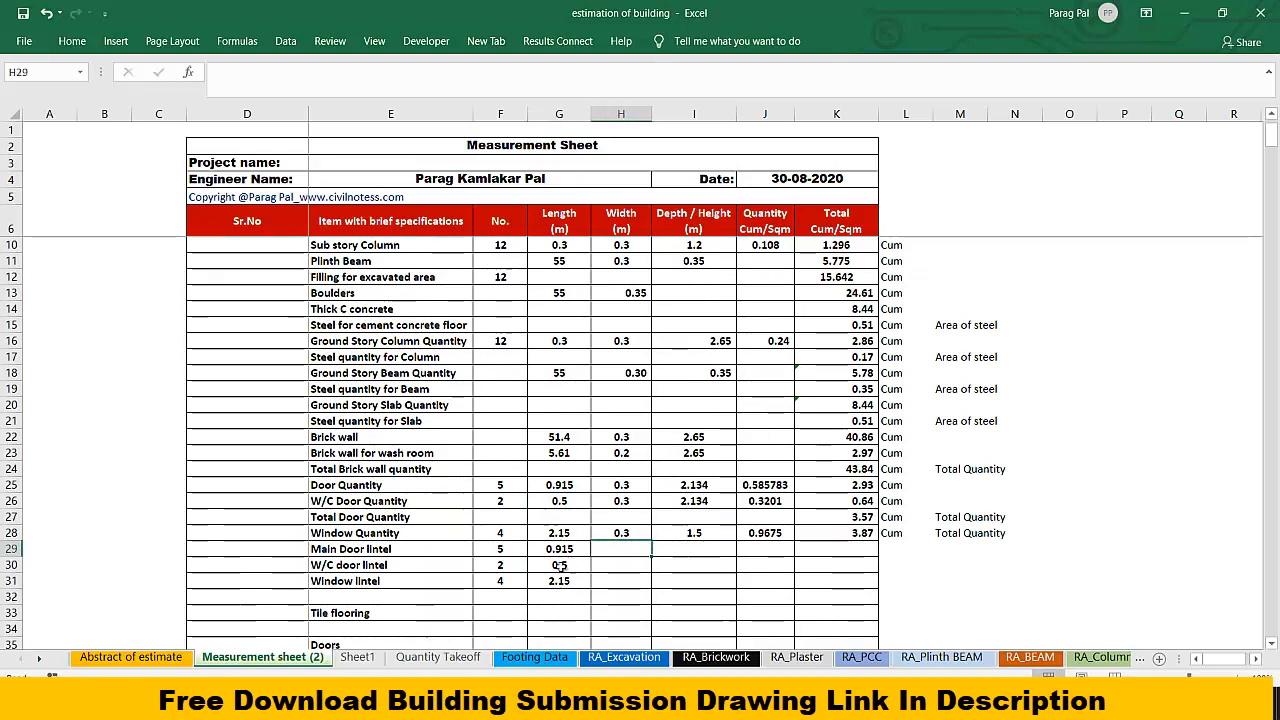
left_click(567, 553)
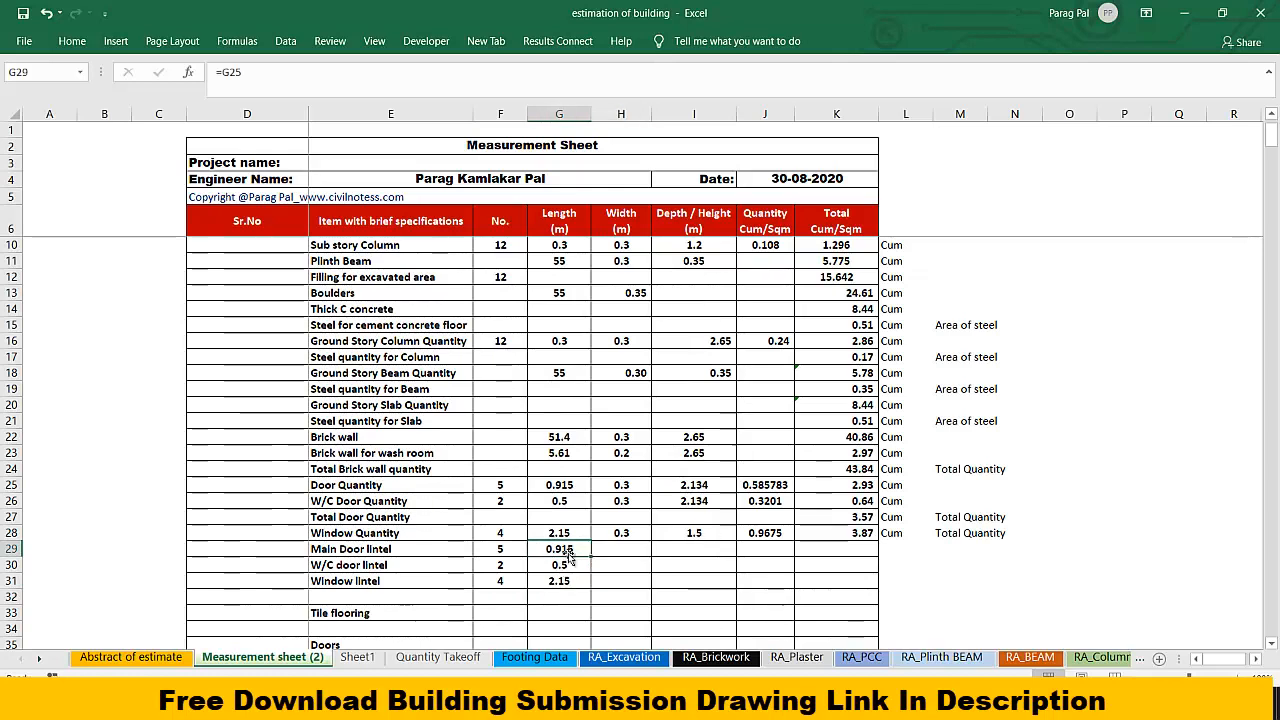
left_click(265, 73)
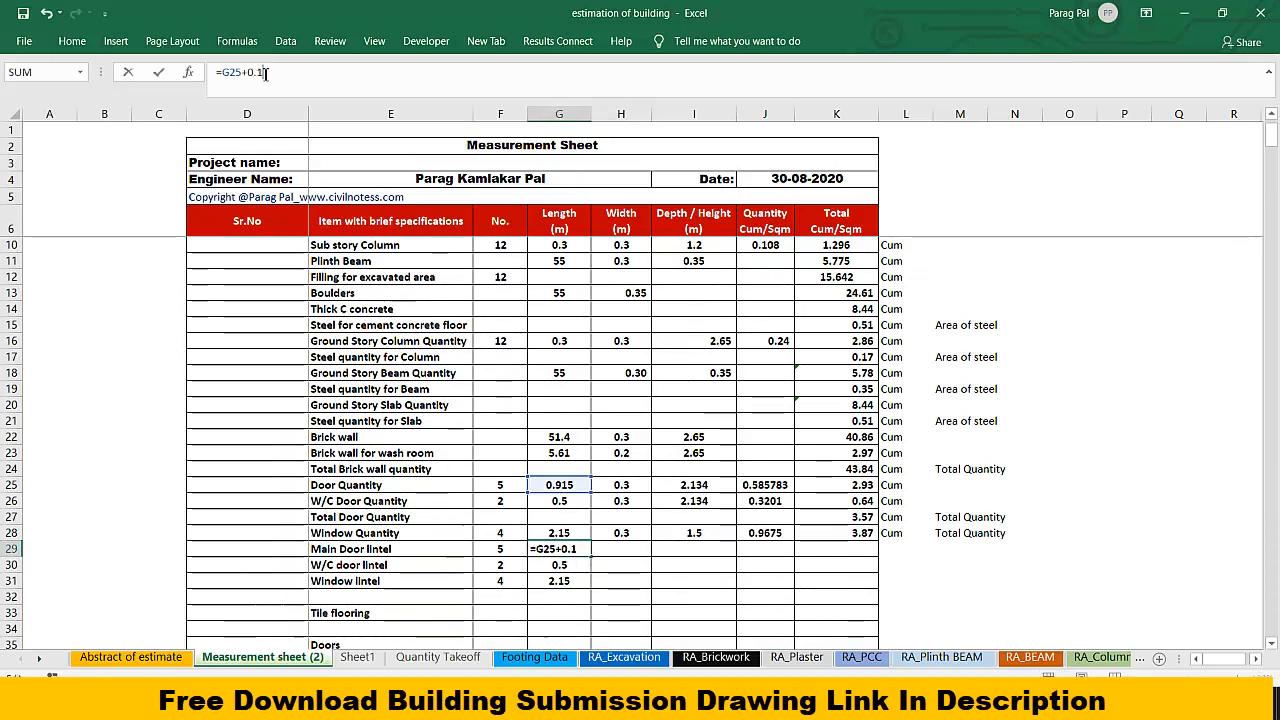
key("Return")
left_click(291, 71)
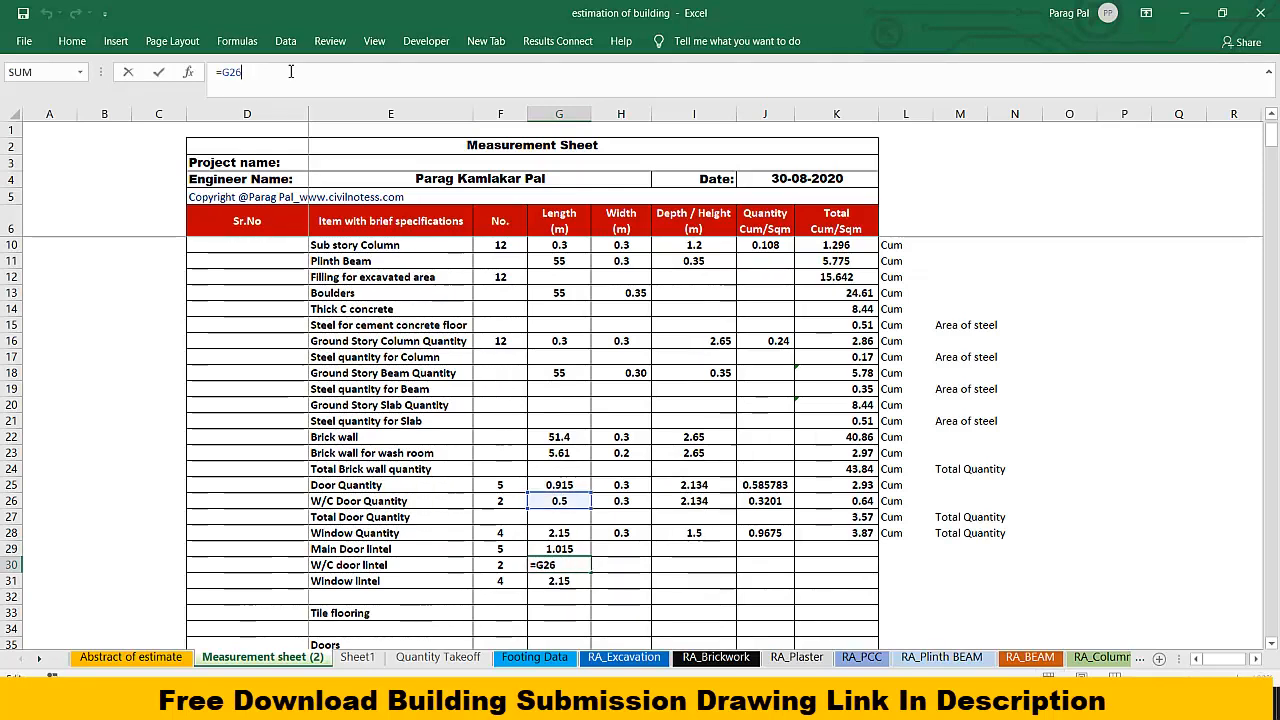
left_click(513, 404)
left_click(562, 587)
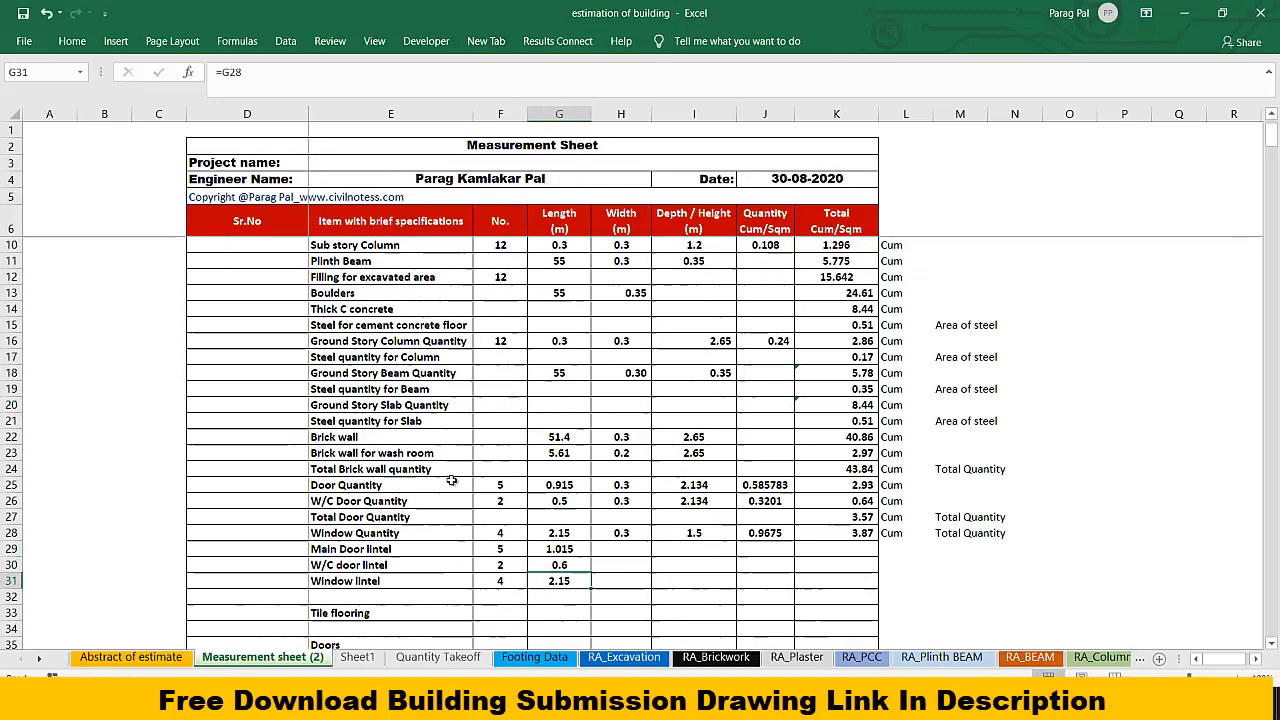
left_click(311, 80)
type("+0.1")
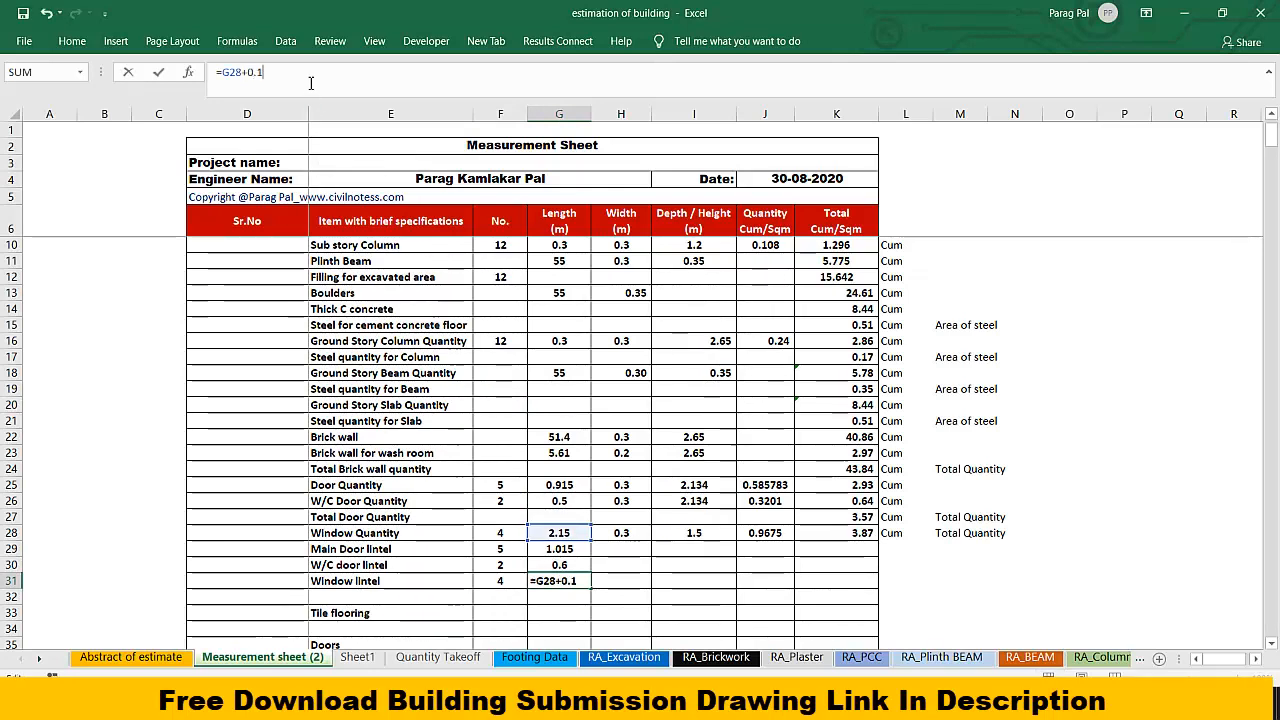
key("Return")
Step: Enter 0.150 as the Main Door lintel's width and fill it down to the Window lintel row
left_click(670, 565)
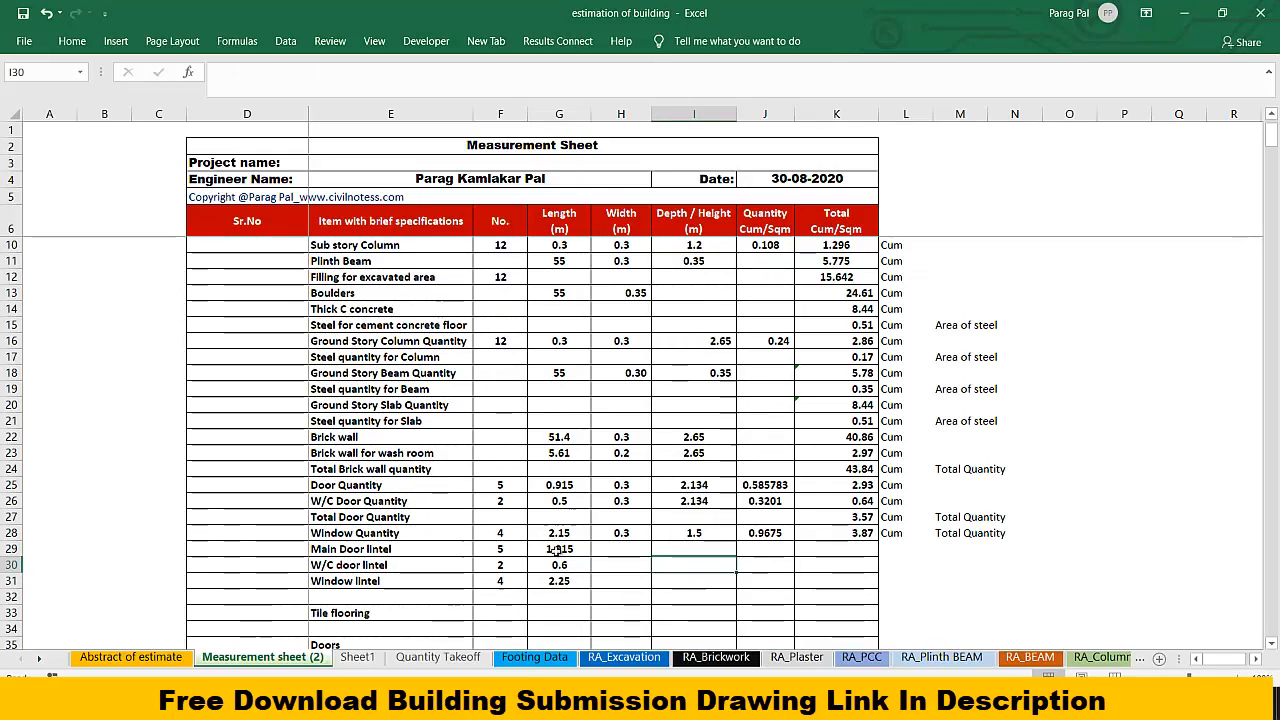
left_click(557, 549)
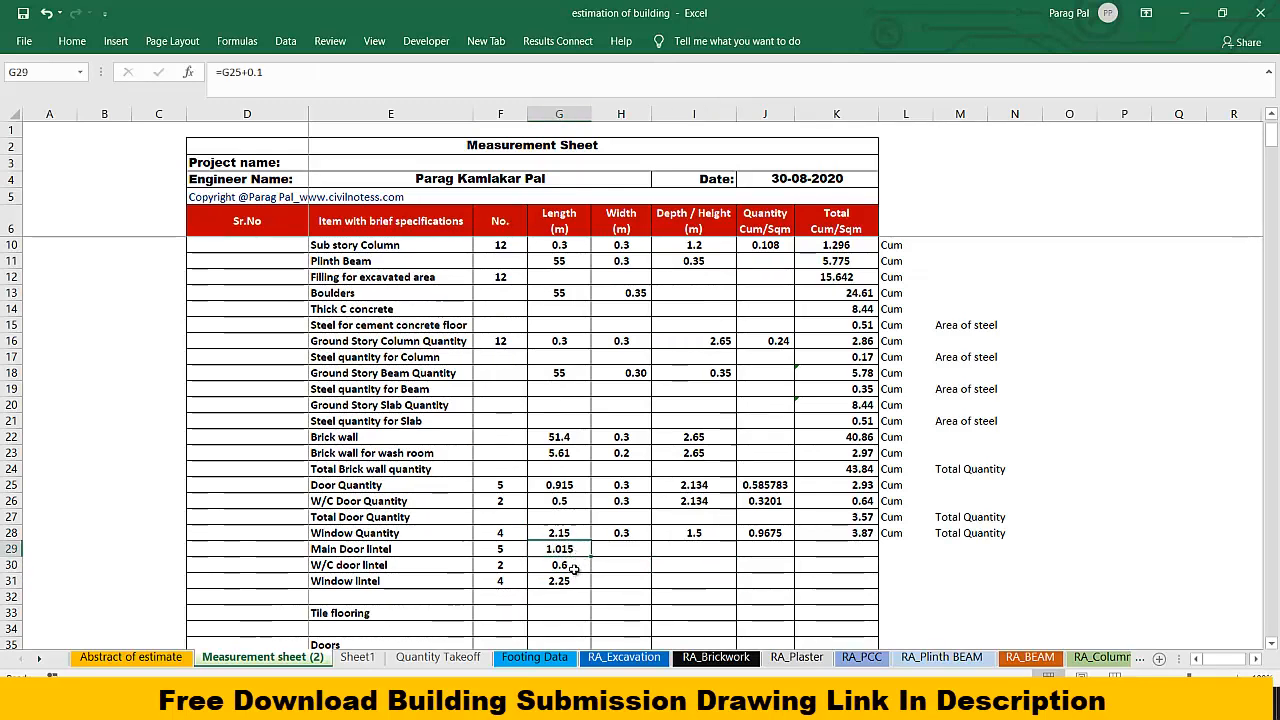
key("Right")
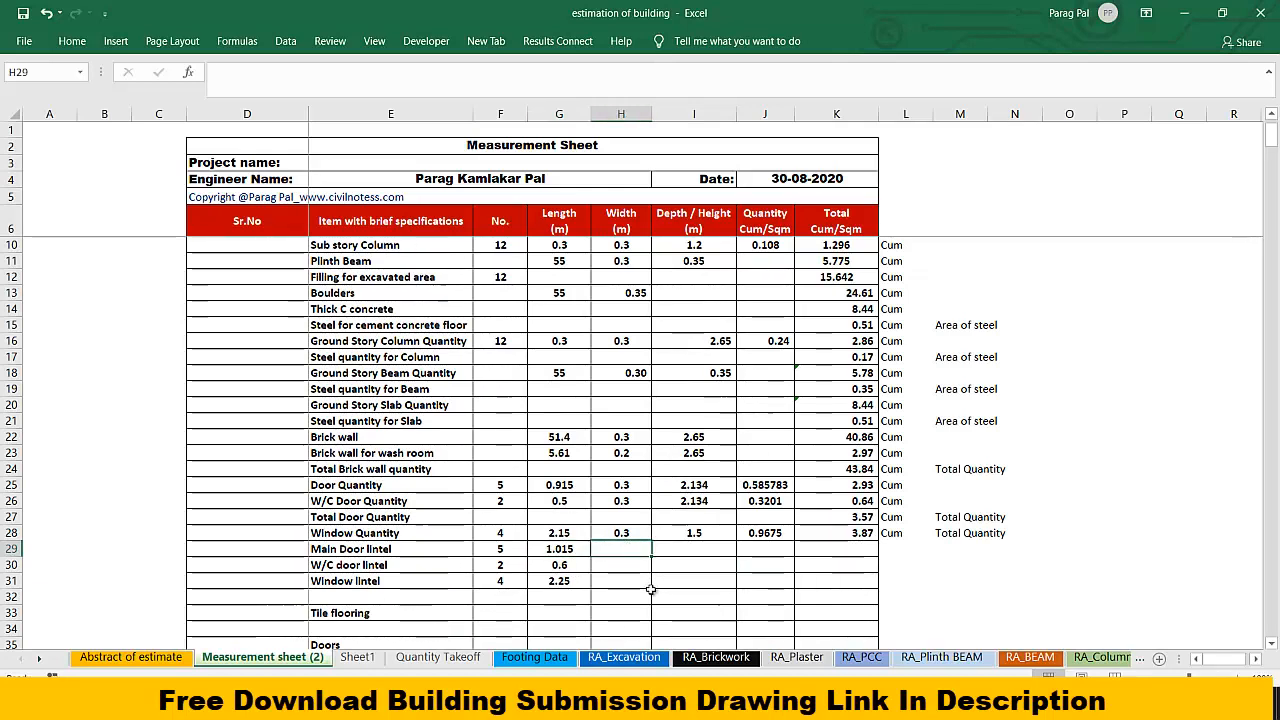
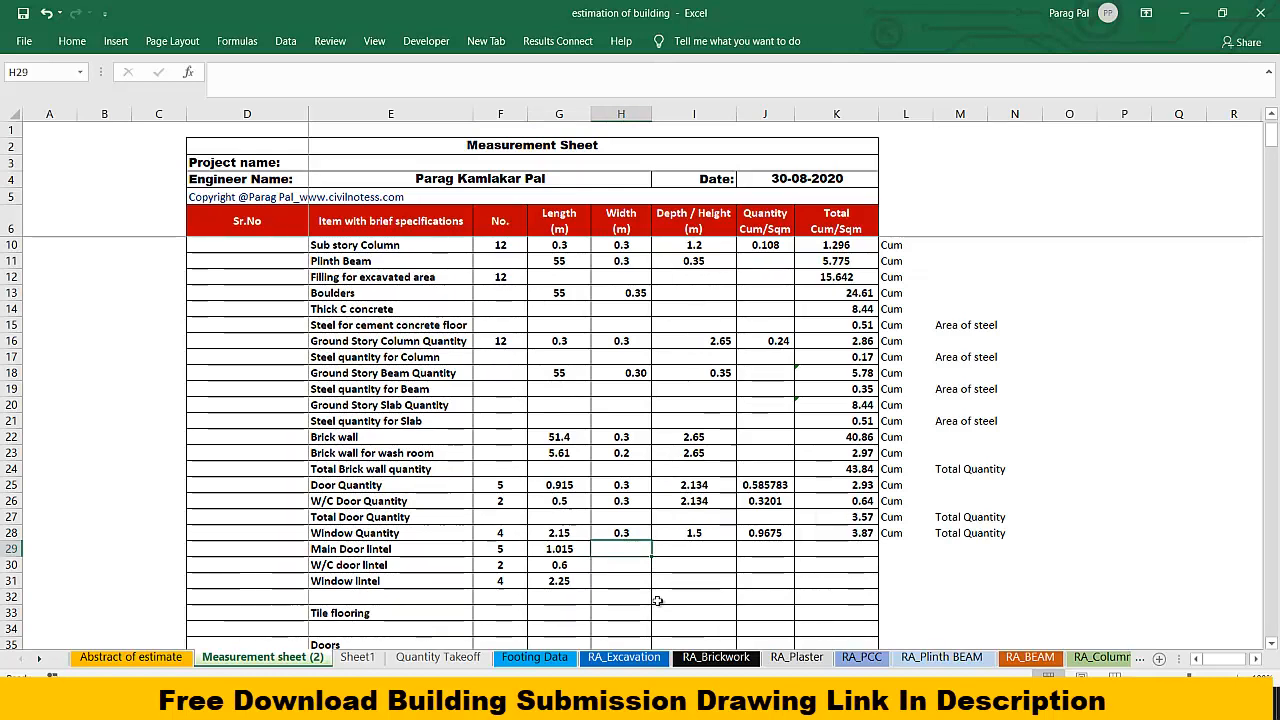
type("0.150")
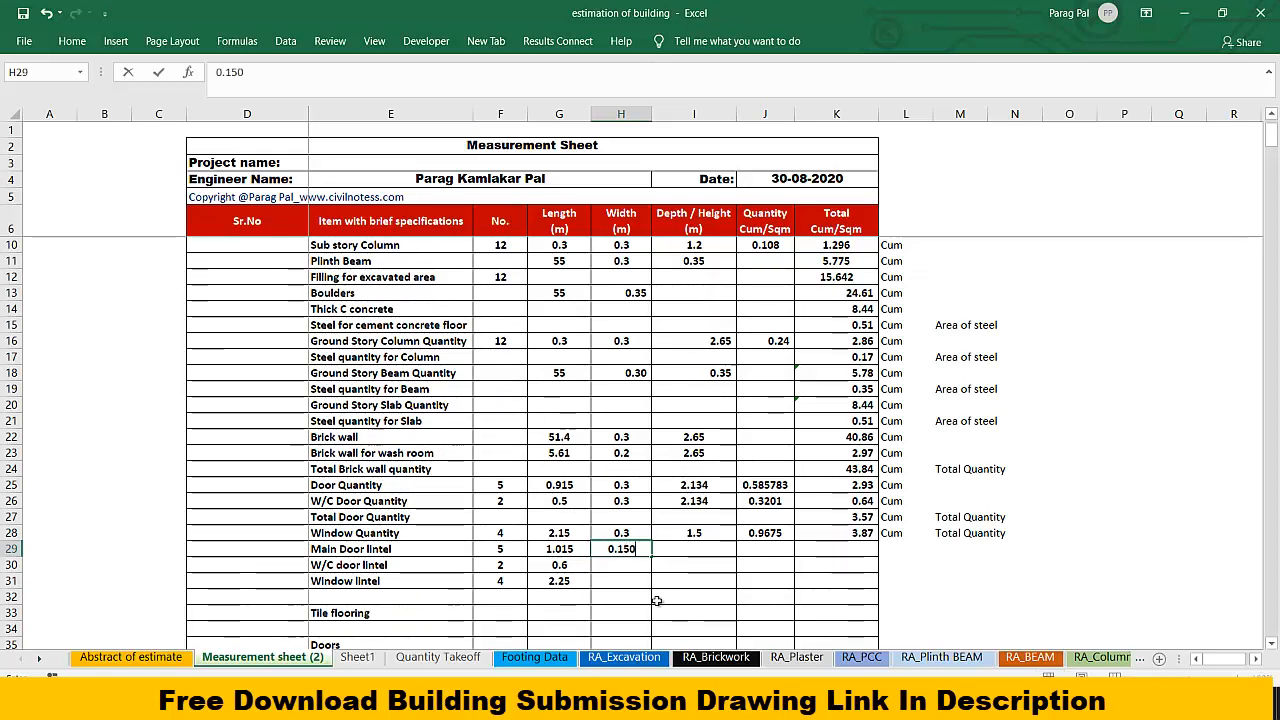
key("Return")
key("Up")
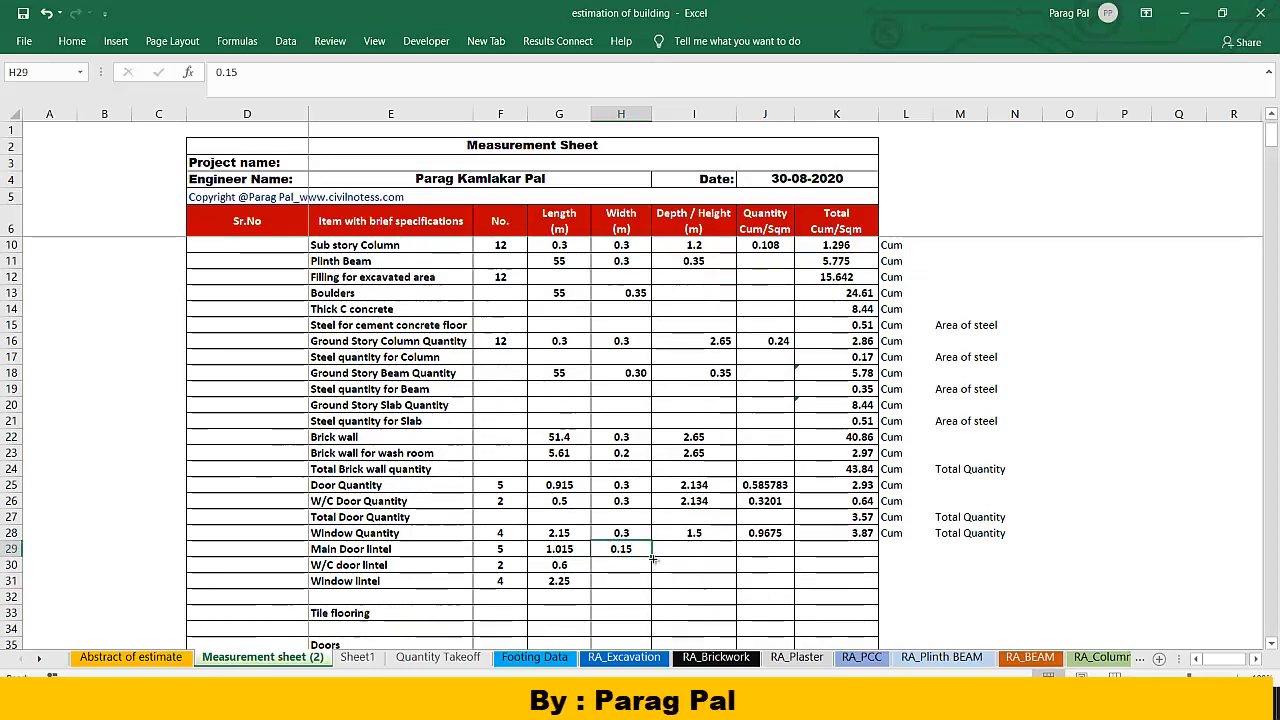
left_click_drag(652, 560, 656, 590)
left_click(692, 551)
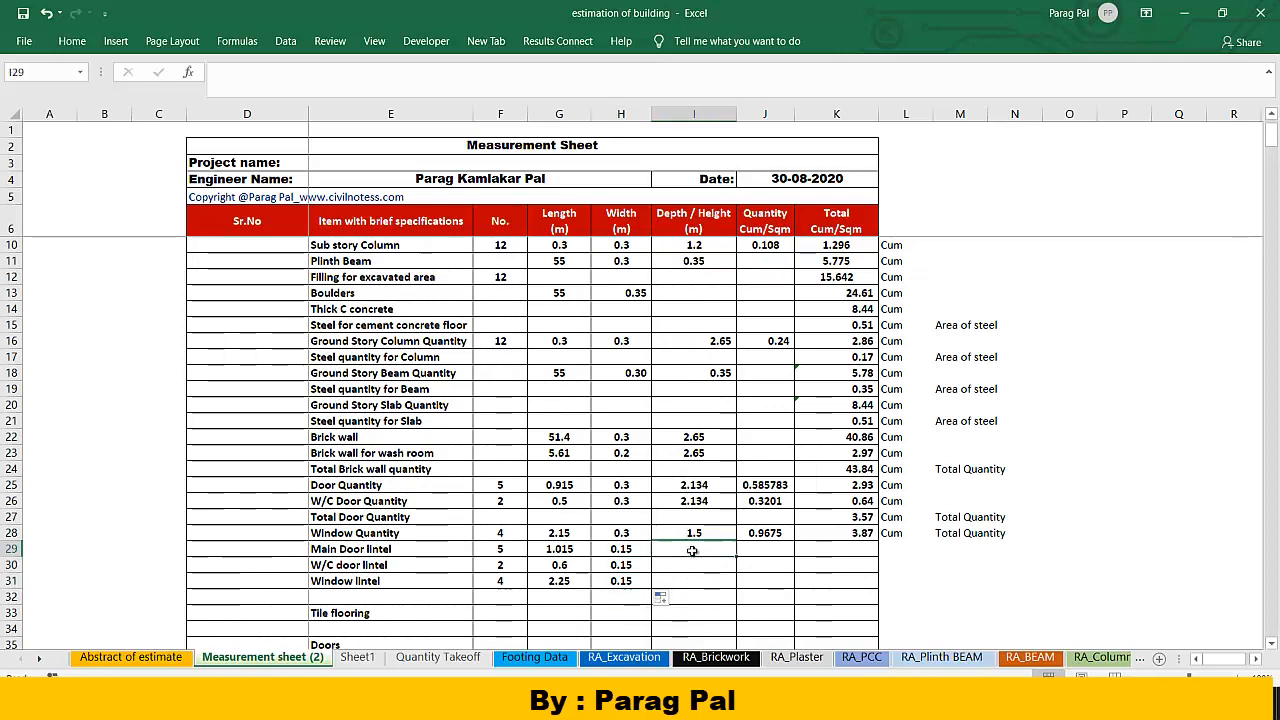
Step: Set the Main Door lintel's width to 0.3 and fill it down through the Window lintel row
left_click(635, 549)
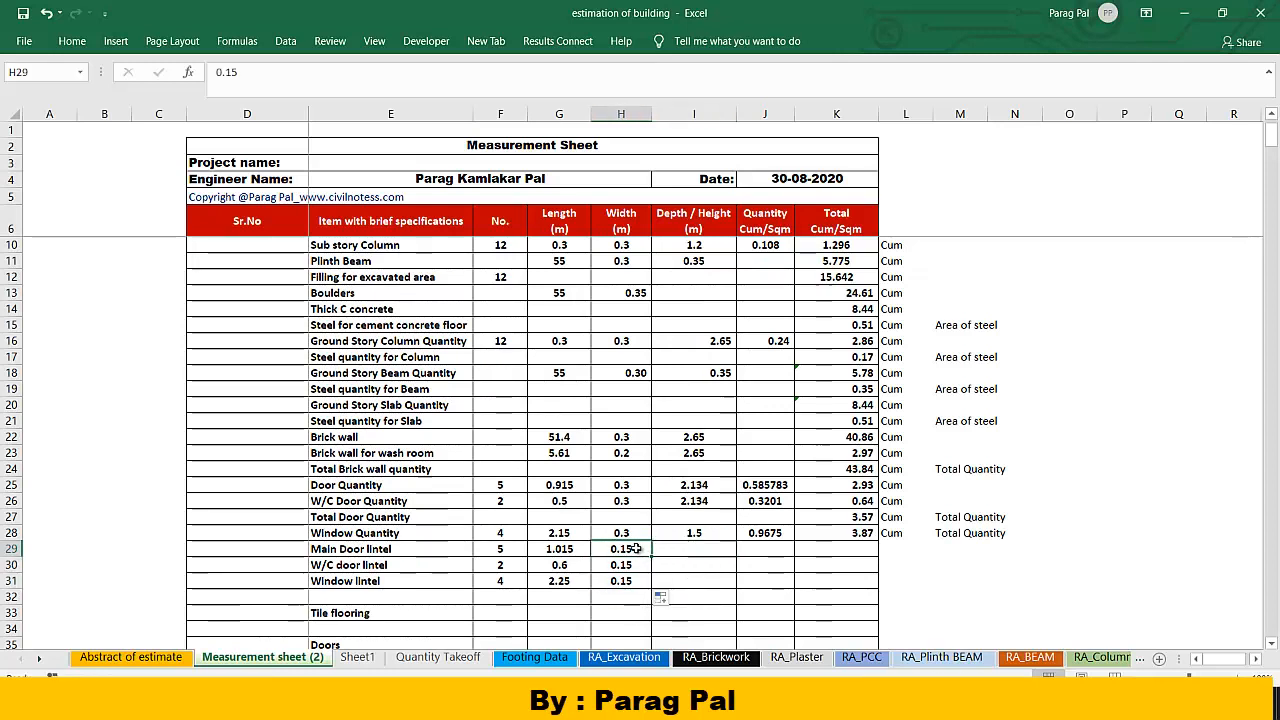
type("0.")
left_click(621, 578)
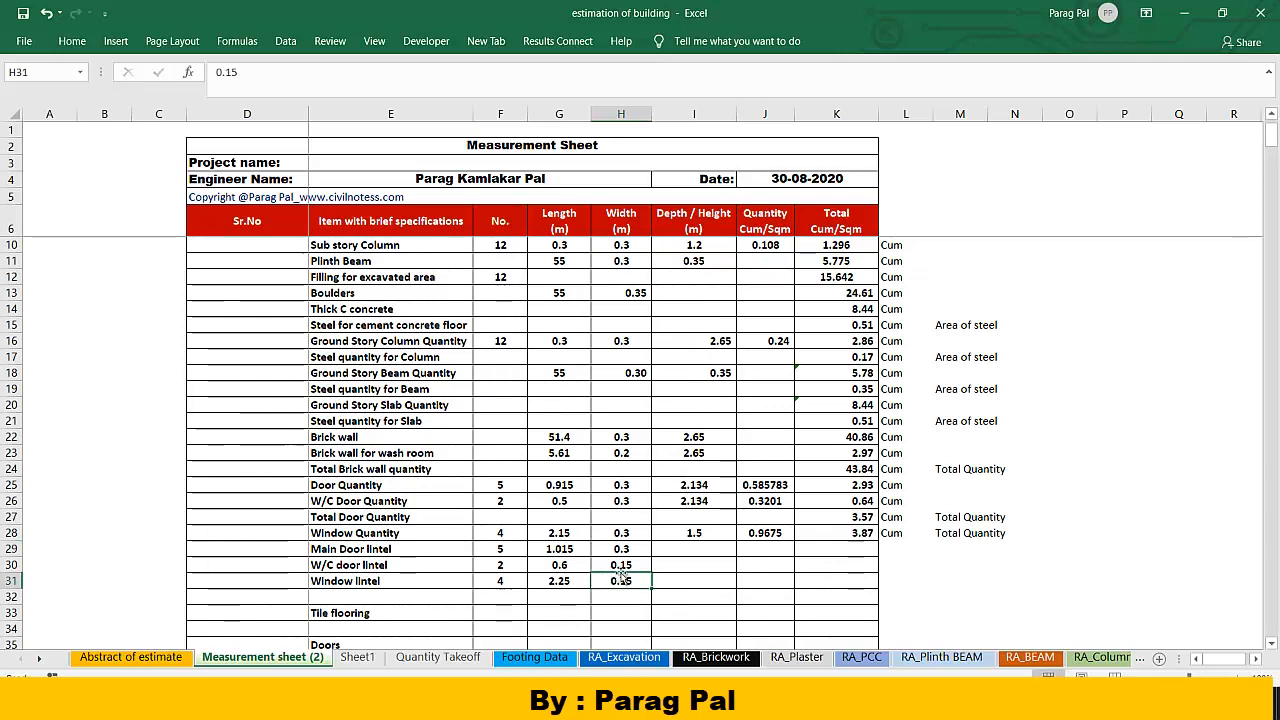
left_click(634, 548)
left_click_drag(648, 560, 652, 590)
Step: Set the Main Door lintel's depth to 0.15 and fill it down through the Window lintel row
left_click(681, 546)
type("0.15")
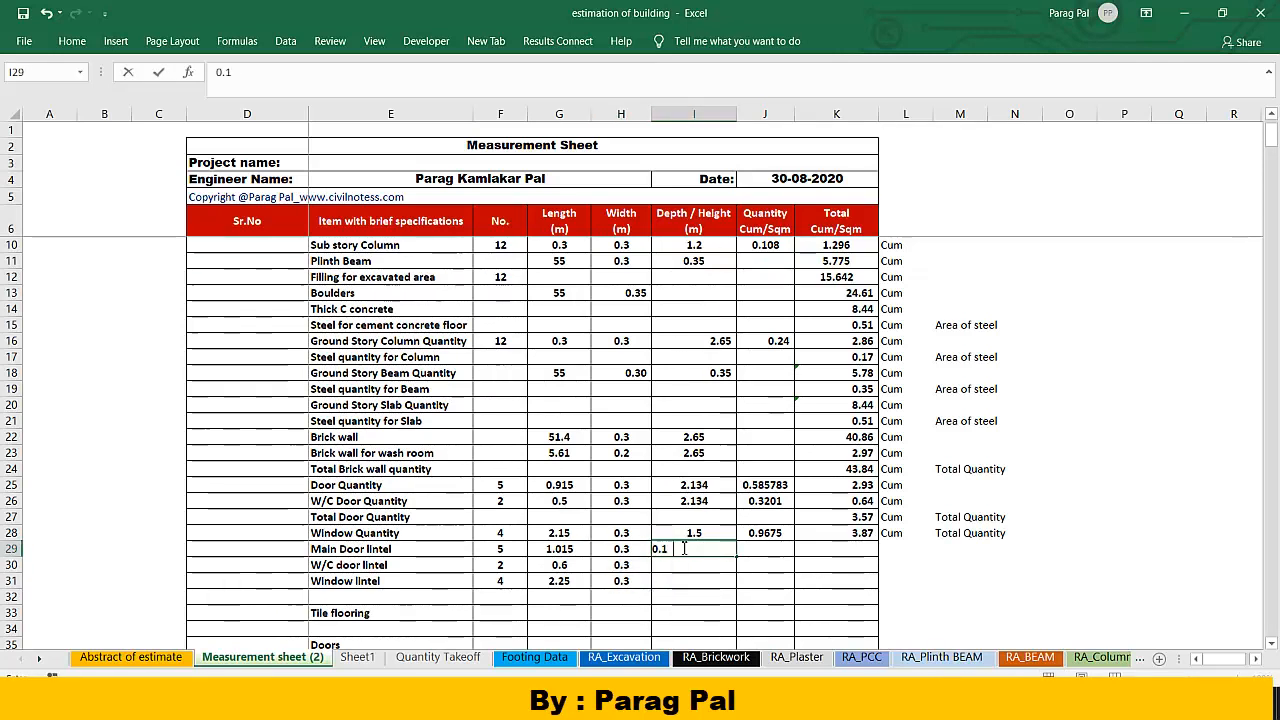
key("ctrl+Return")
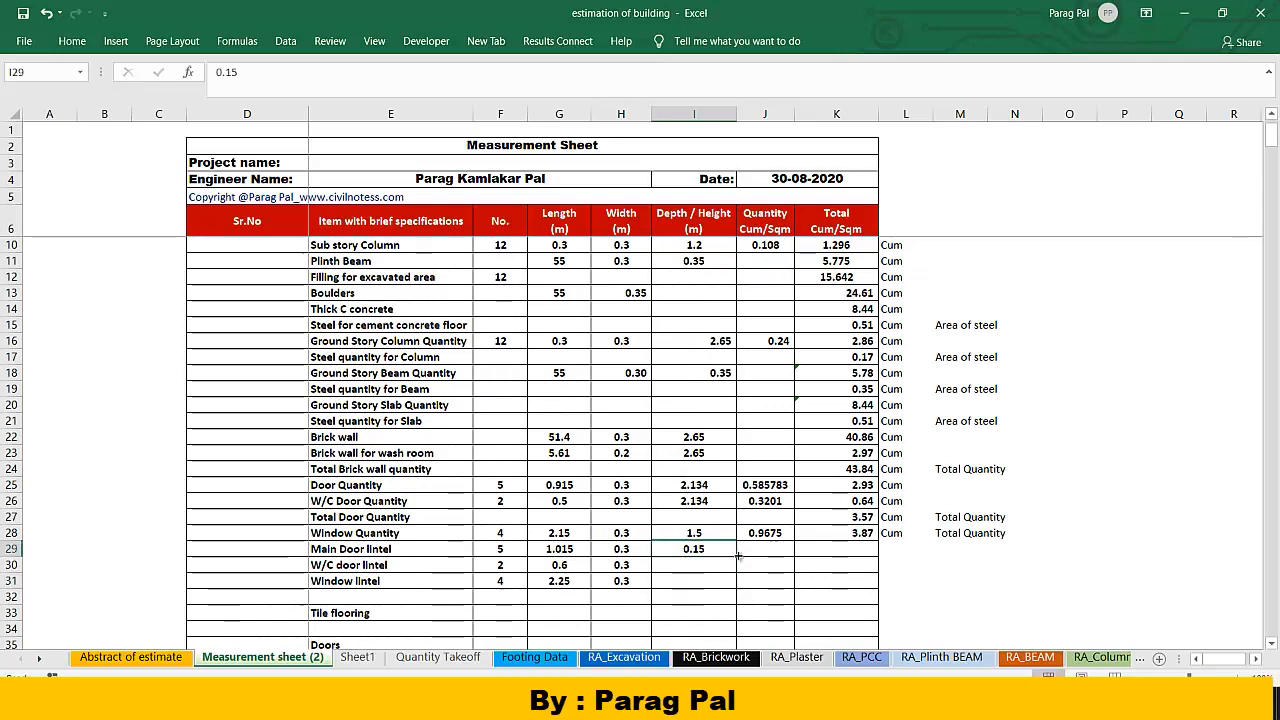
left_click_drag(738, 556, 740, 584)
Step: Enter the Main Door lintel's quantity as length times width times depth with the formula =G29*H29*I29
left_click(776, 534)
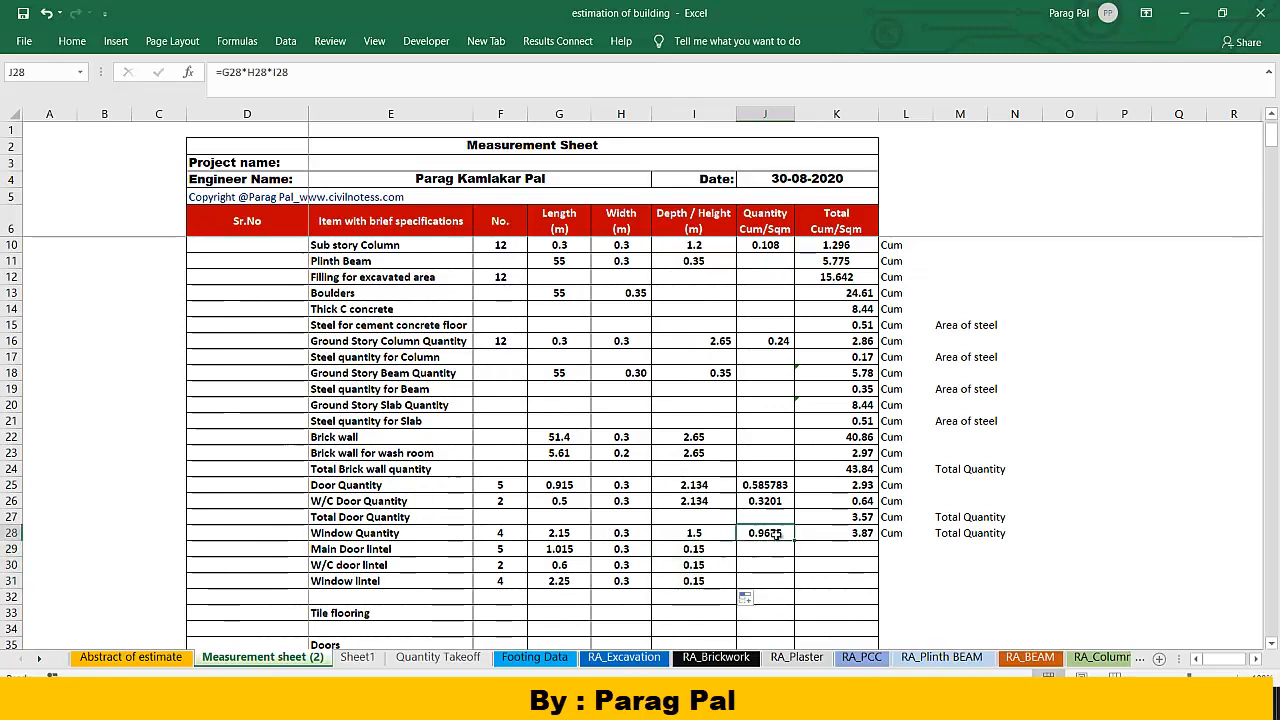
left_click(758, 549)
type("=")
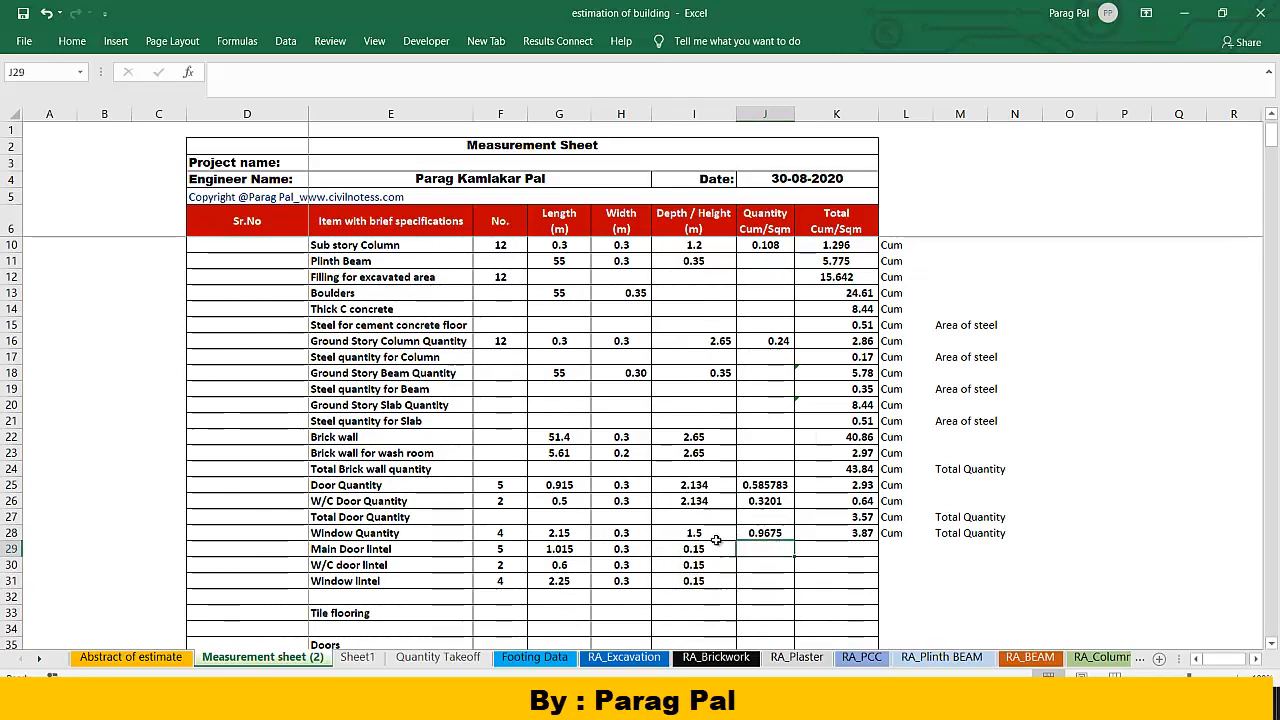
left_click(568, 549)
type("*")
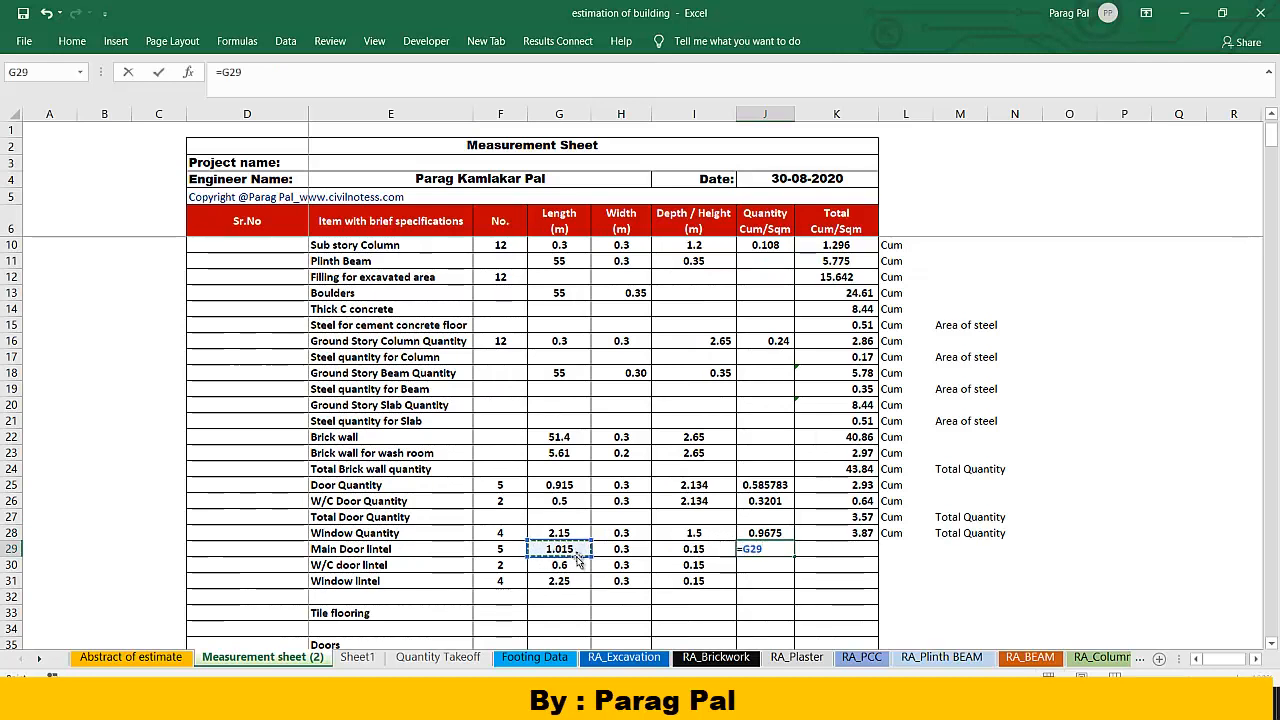
left_click(609, 549)
type("*")
left_click(715, 550)
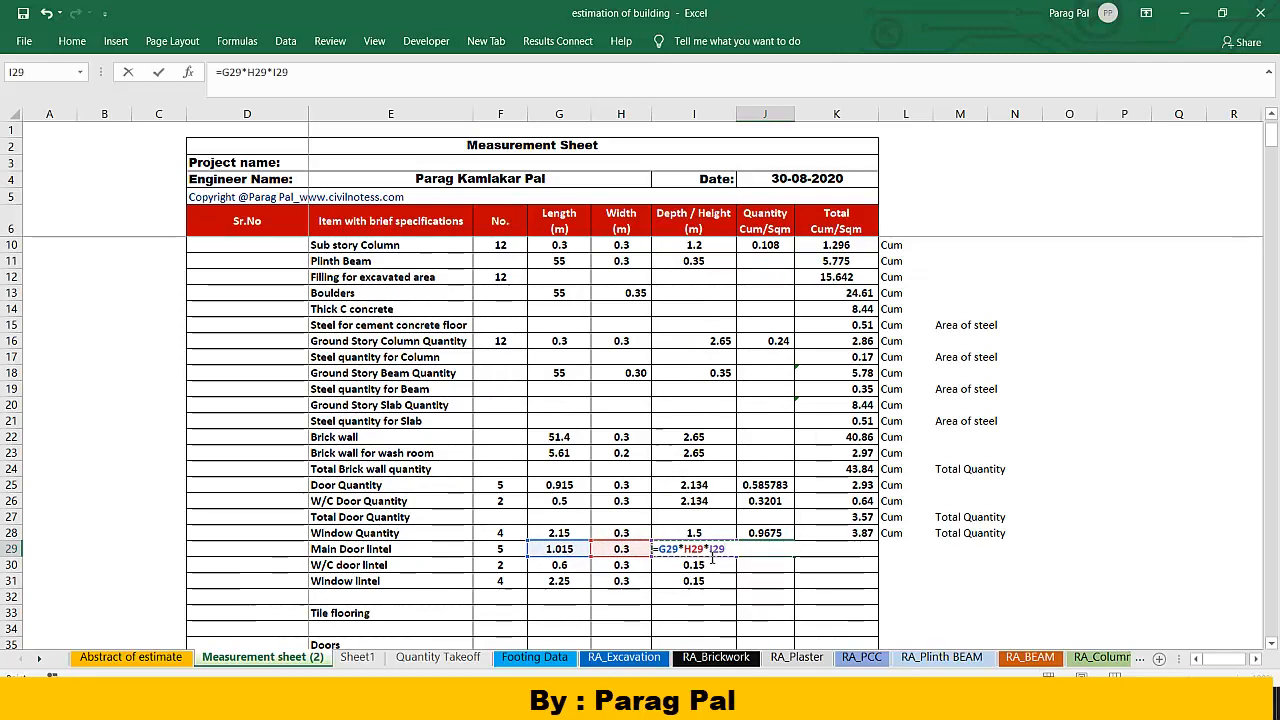
key("Return")
Step: Fill the Main Door lintel's quantity formula down through the Window lintel row
left_click(768, 551)
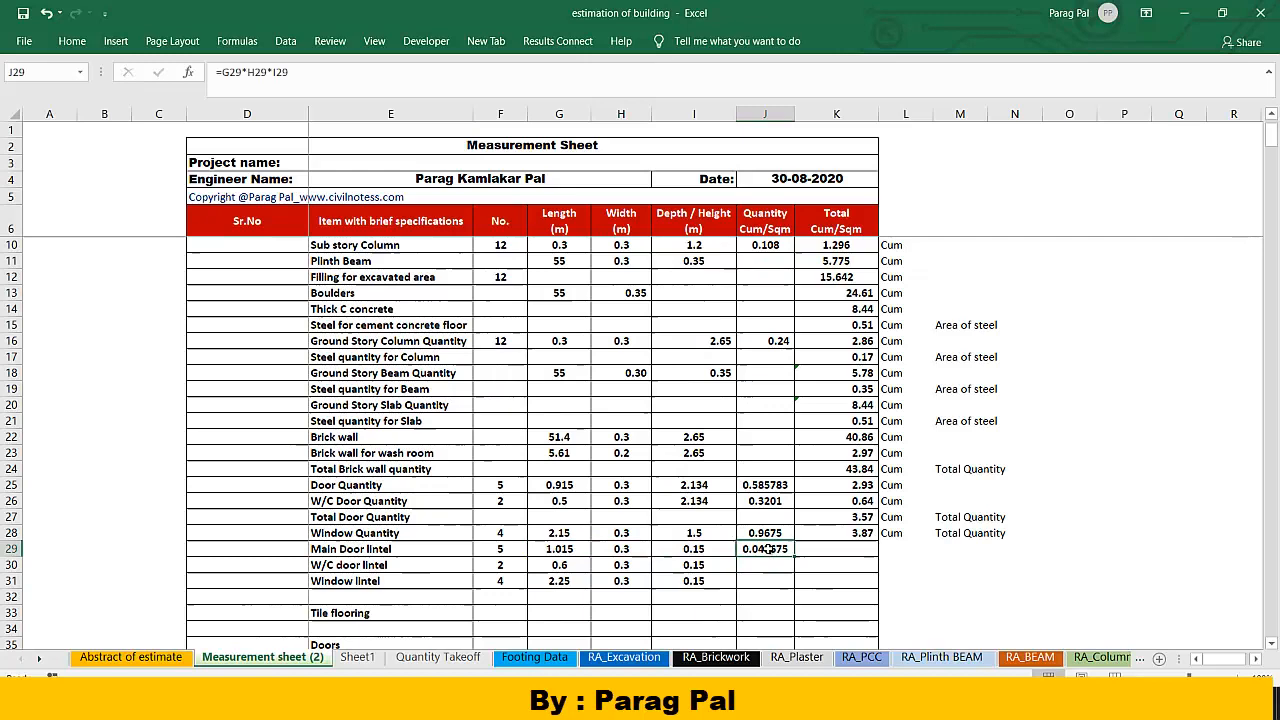
left_click(366, 84)
left_click(800, 566)
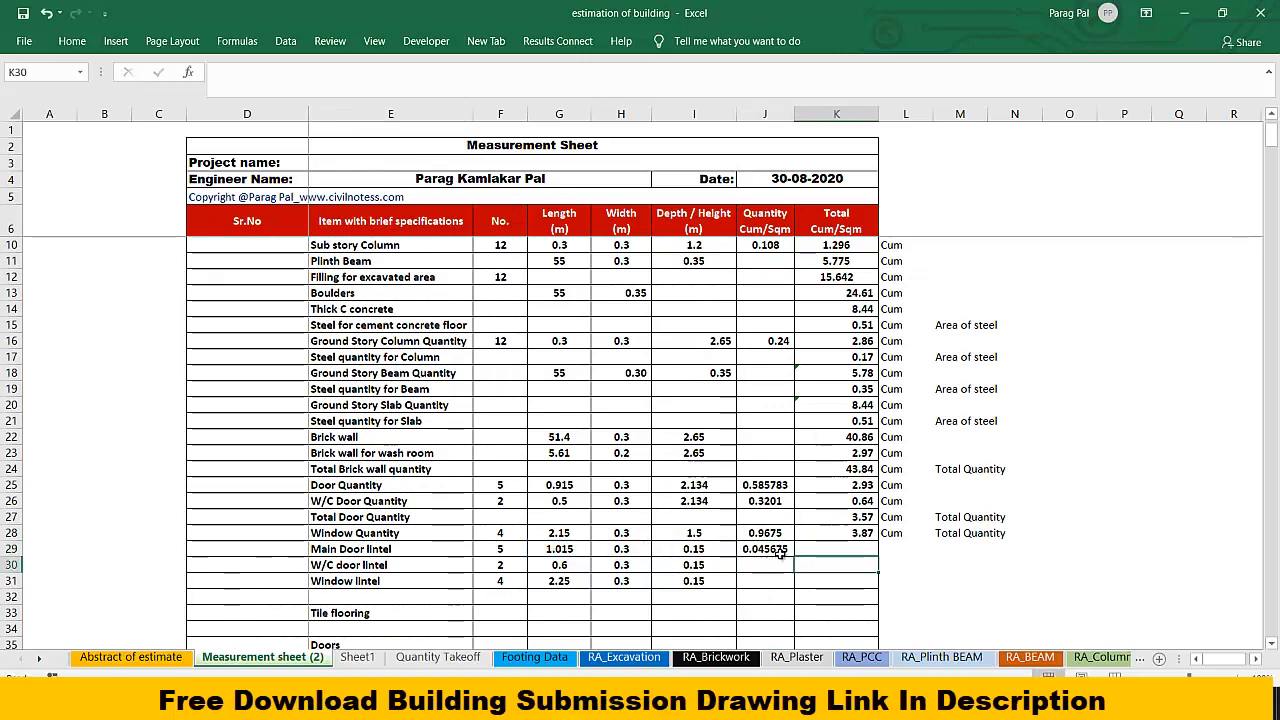
left_click(788, 552)
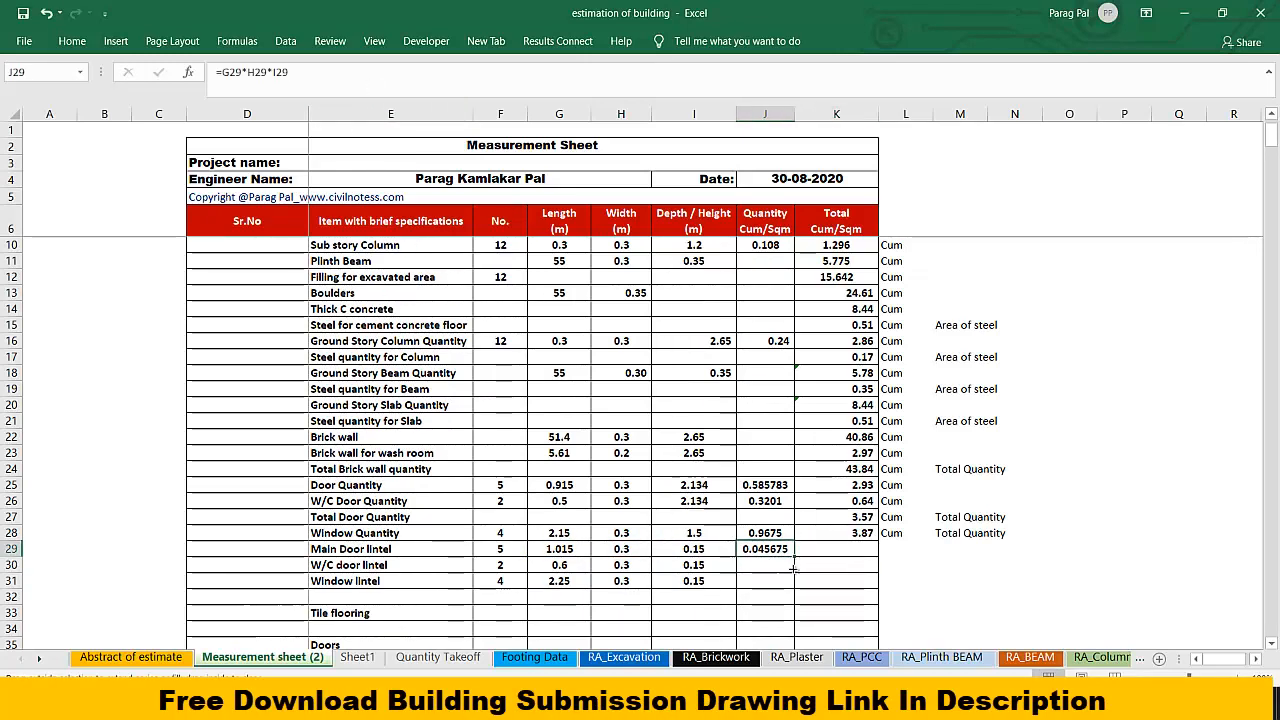
left_click_drag(793, 568, 792, 584)
left_click(737, 616)
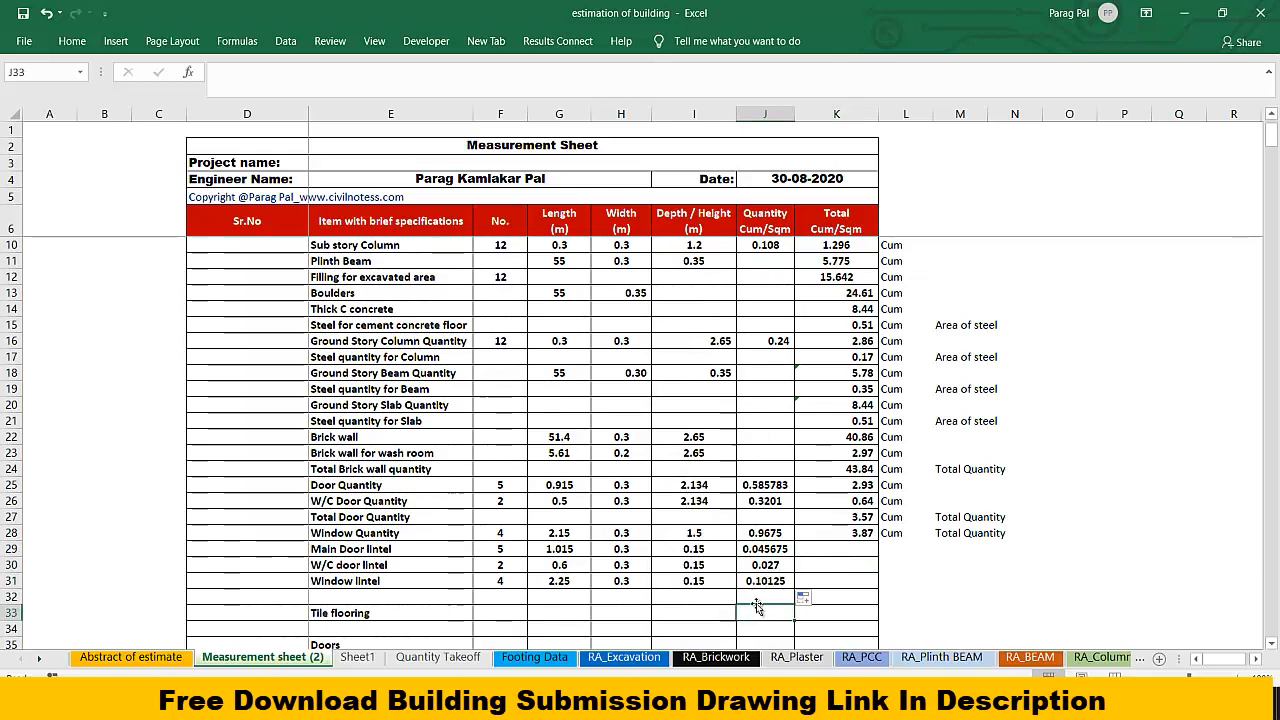
left_click(772, 552)
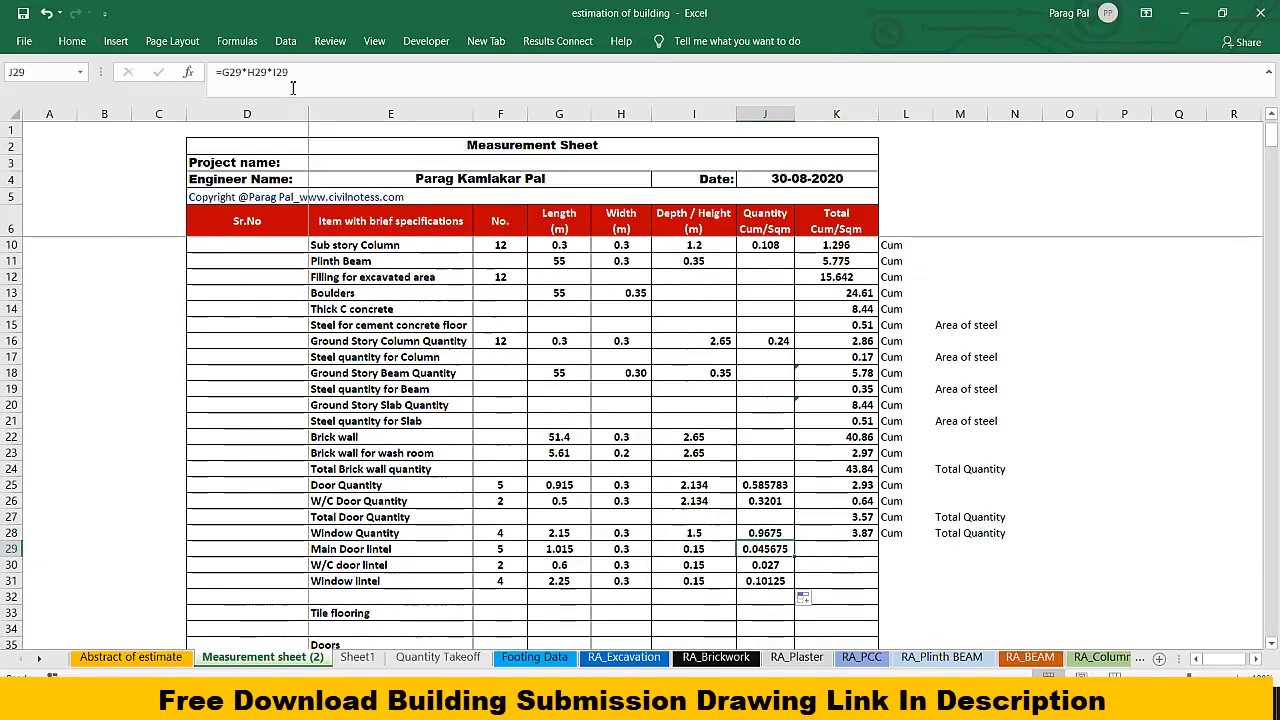
left_click(326, 83)
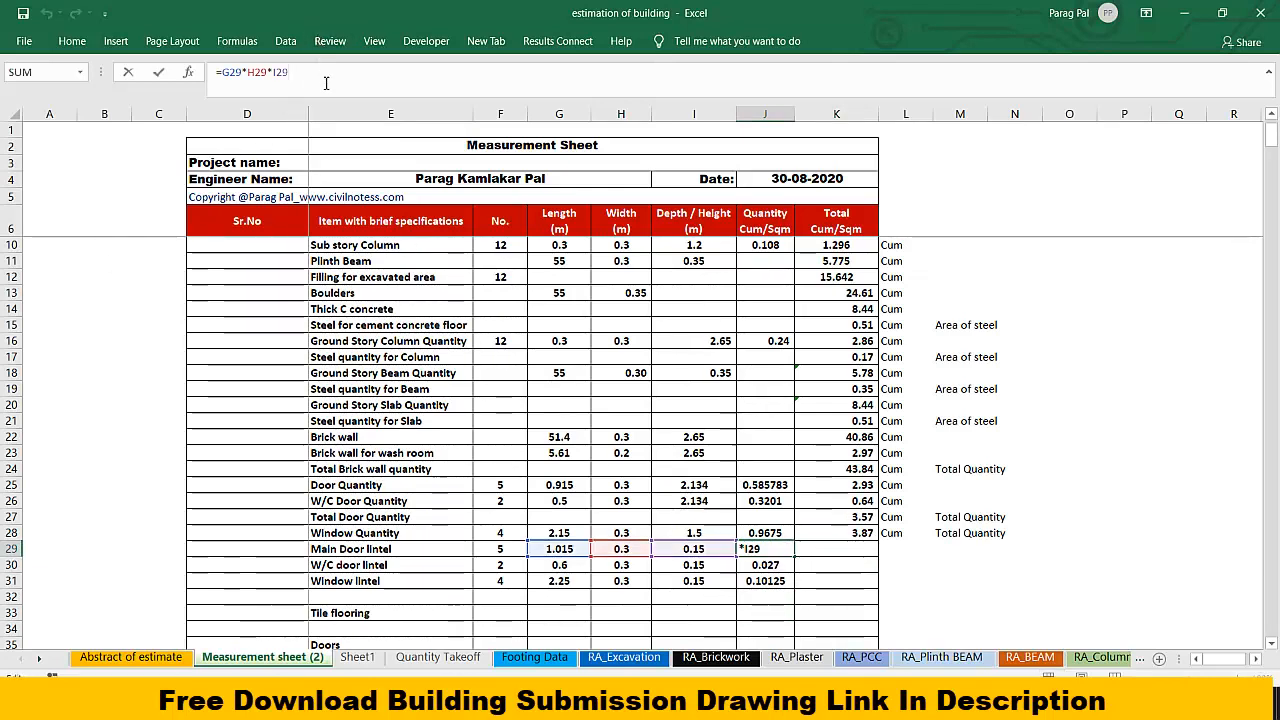
key("Tab")
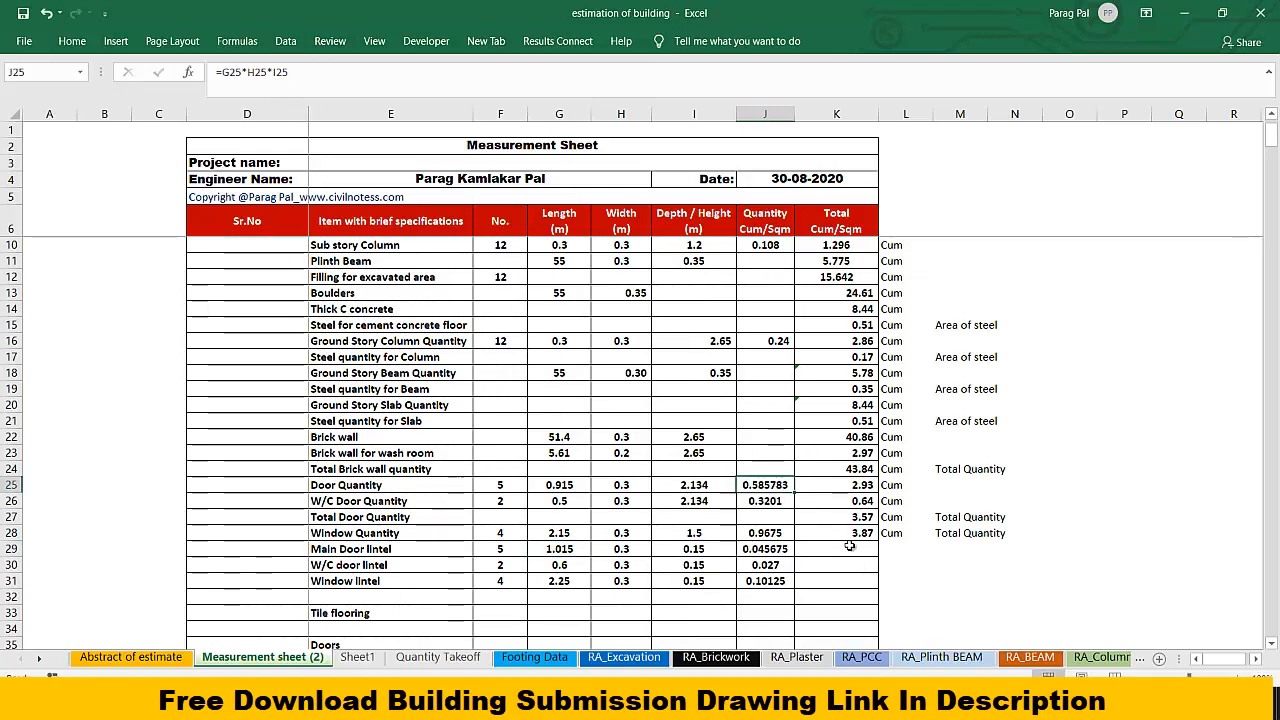
Step: Enter the Main Door lintel's total as 6% of number times quantity with the formula =(F29*J29)*6%
type("=")
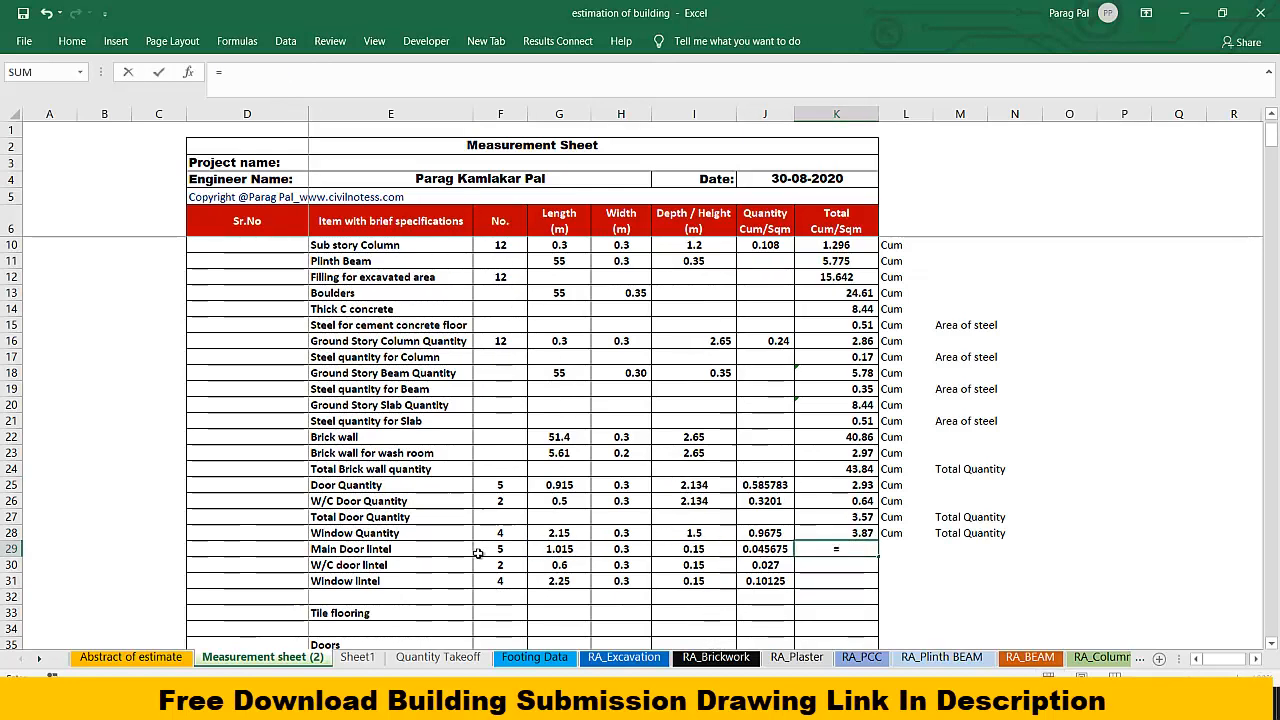
type("(")
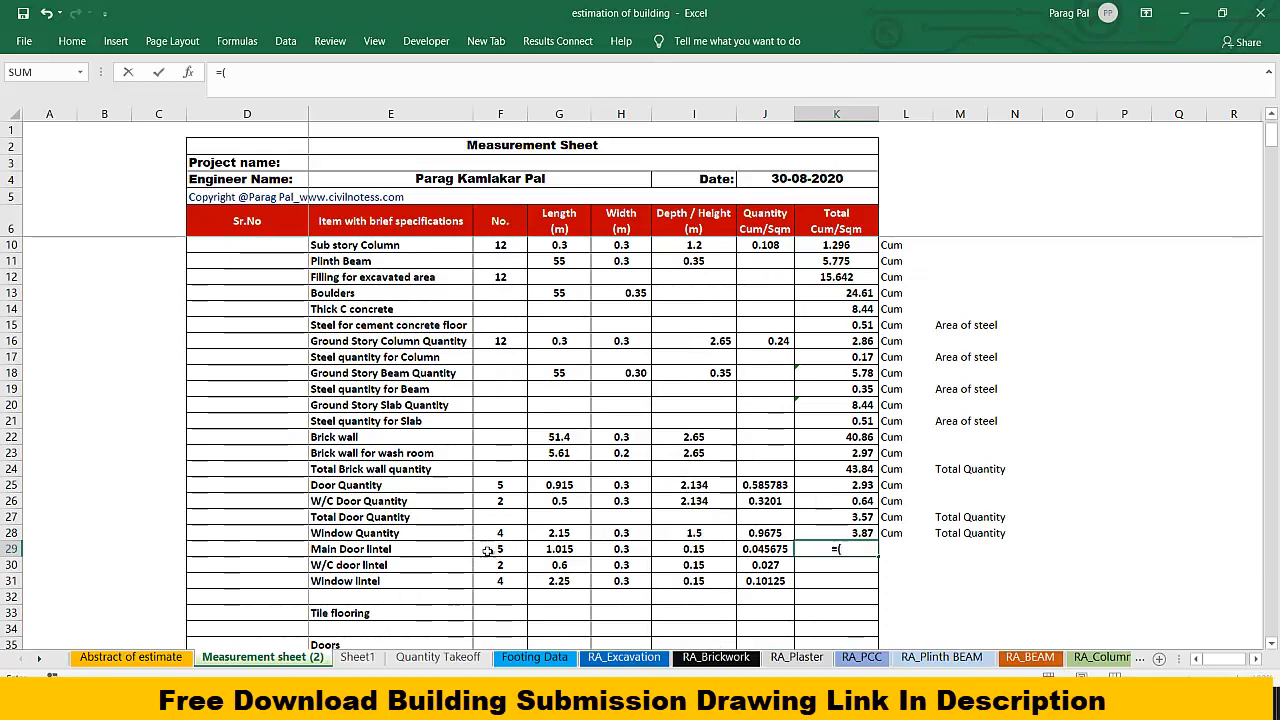
left_click(493, 549)
type("*")
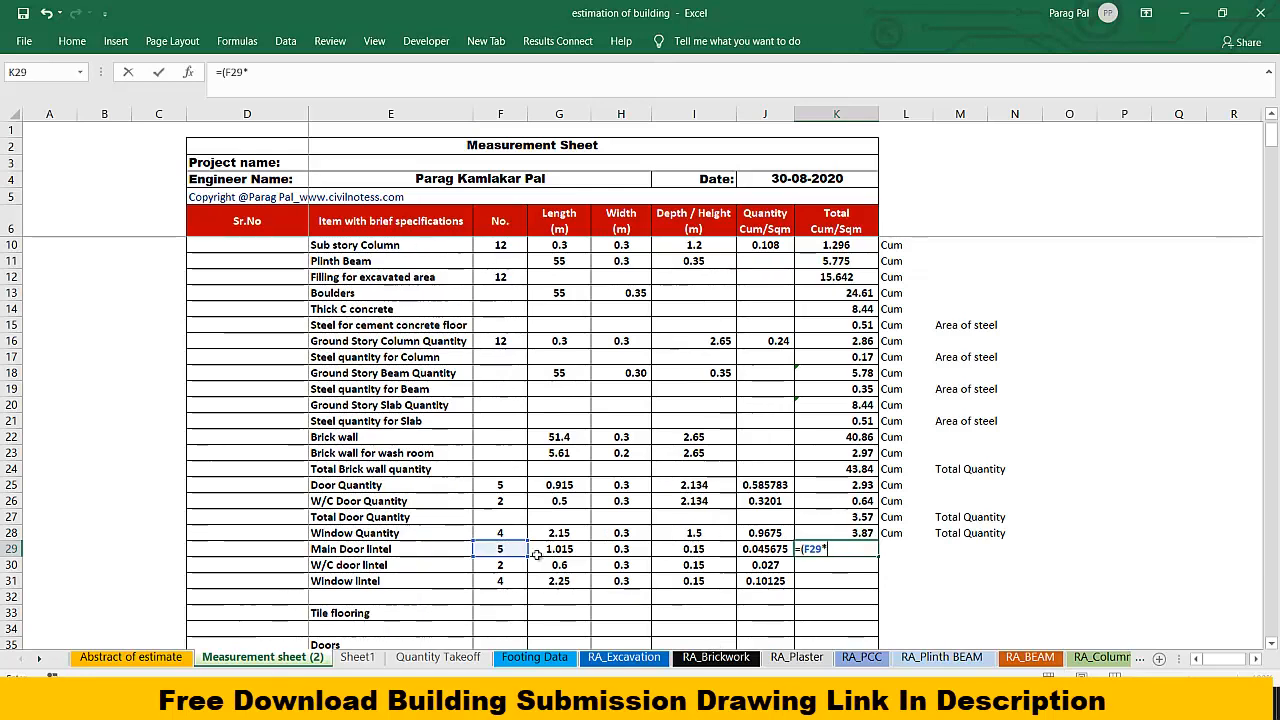
left_click(760, 550)
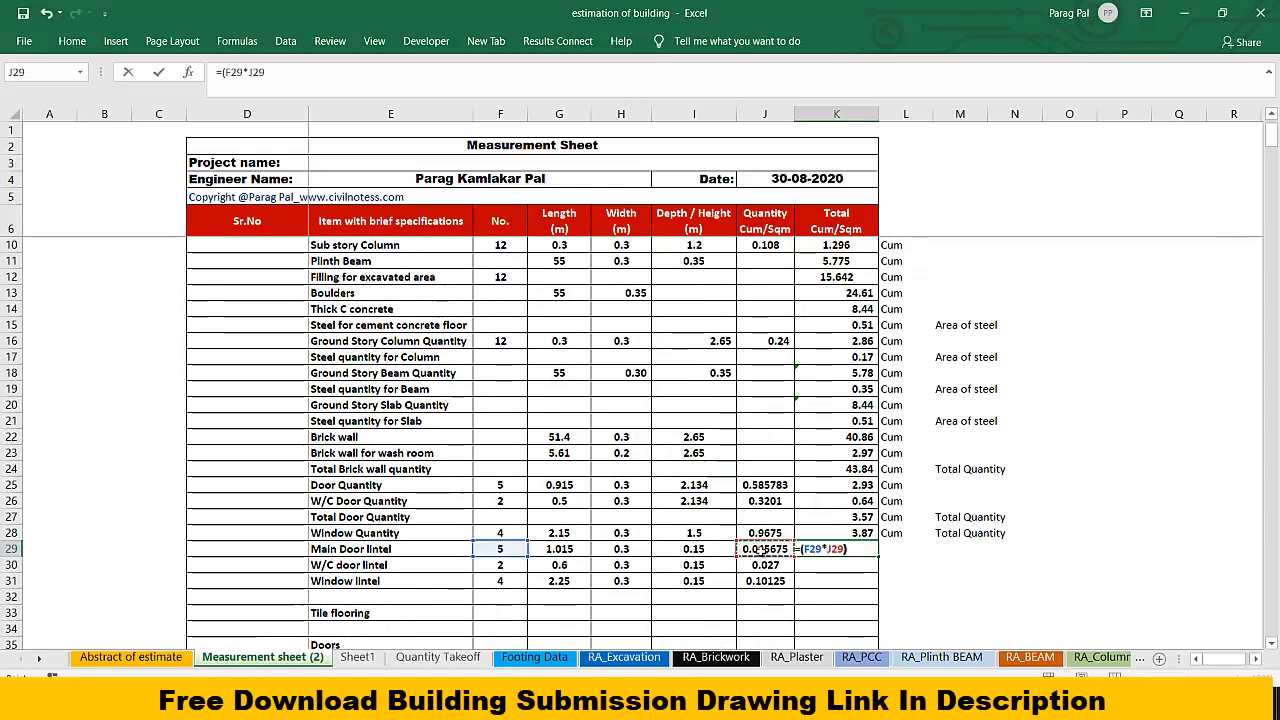
type(")*6")
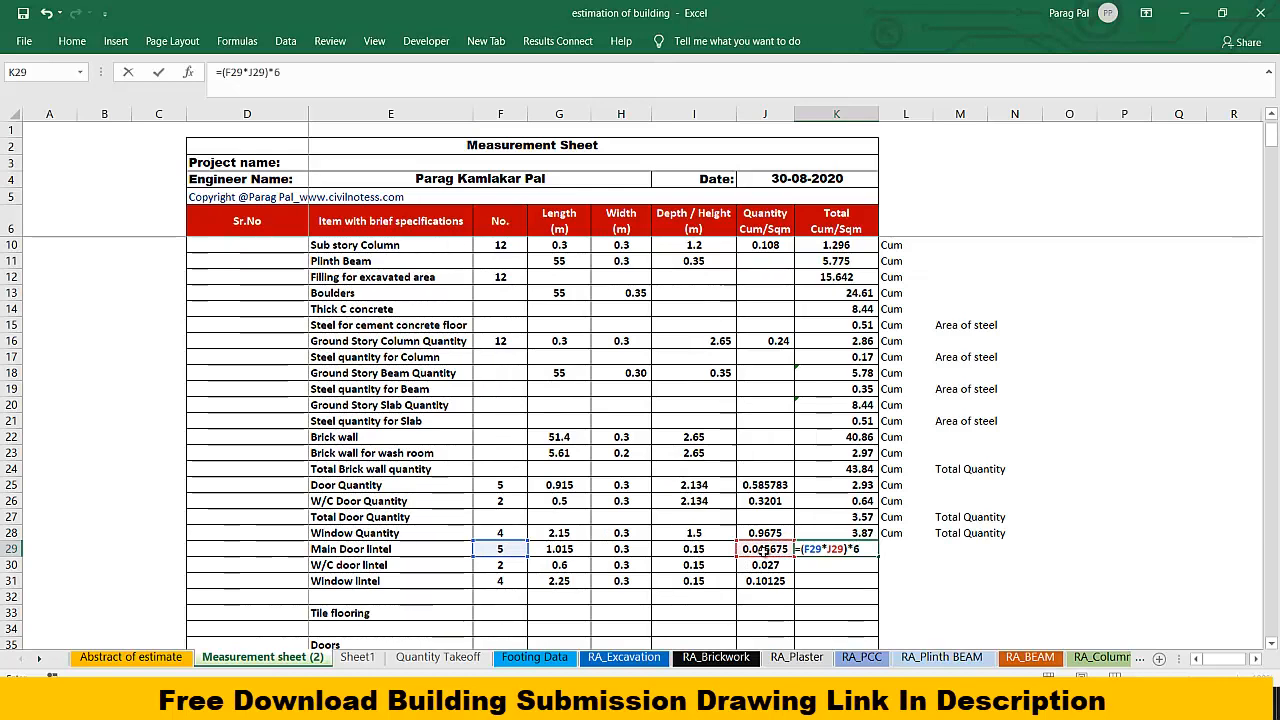
type("%")
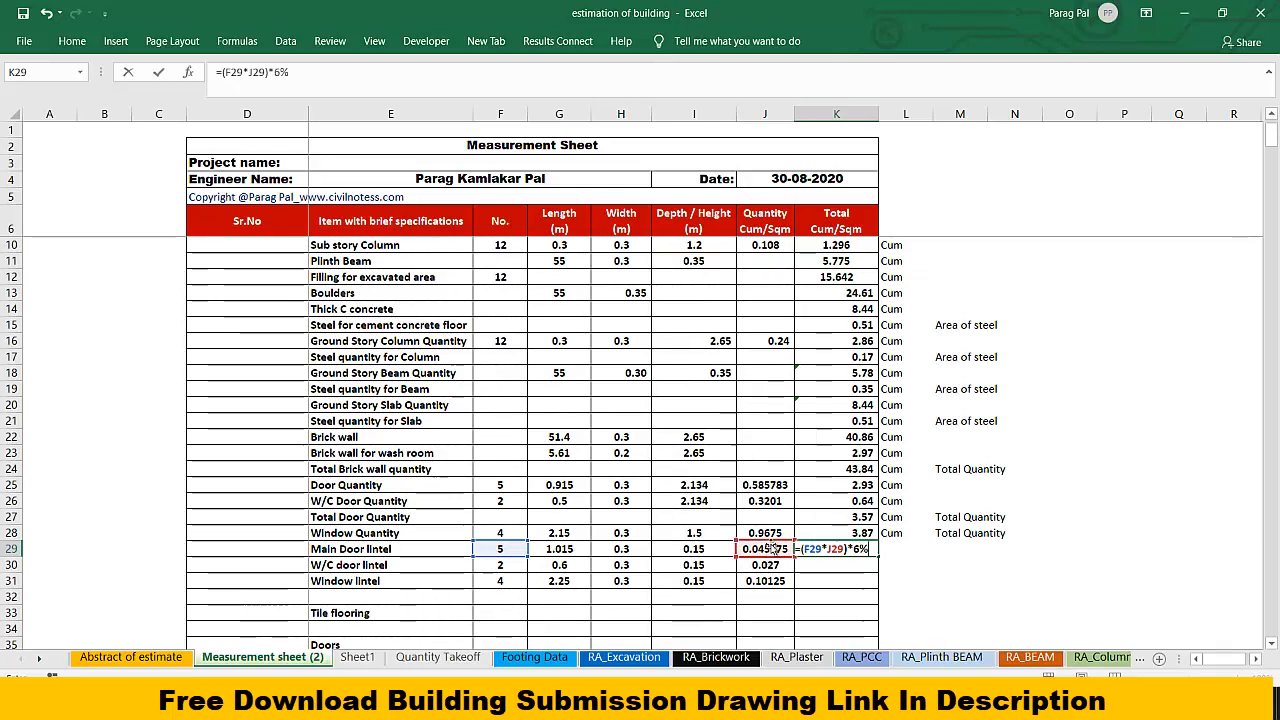
key("Return")
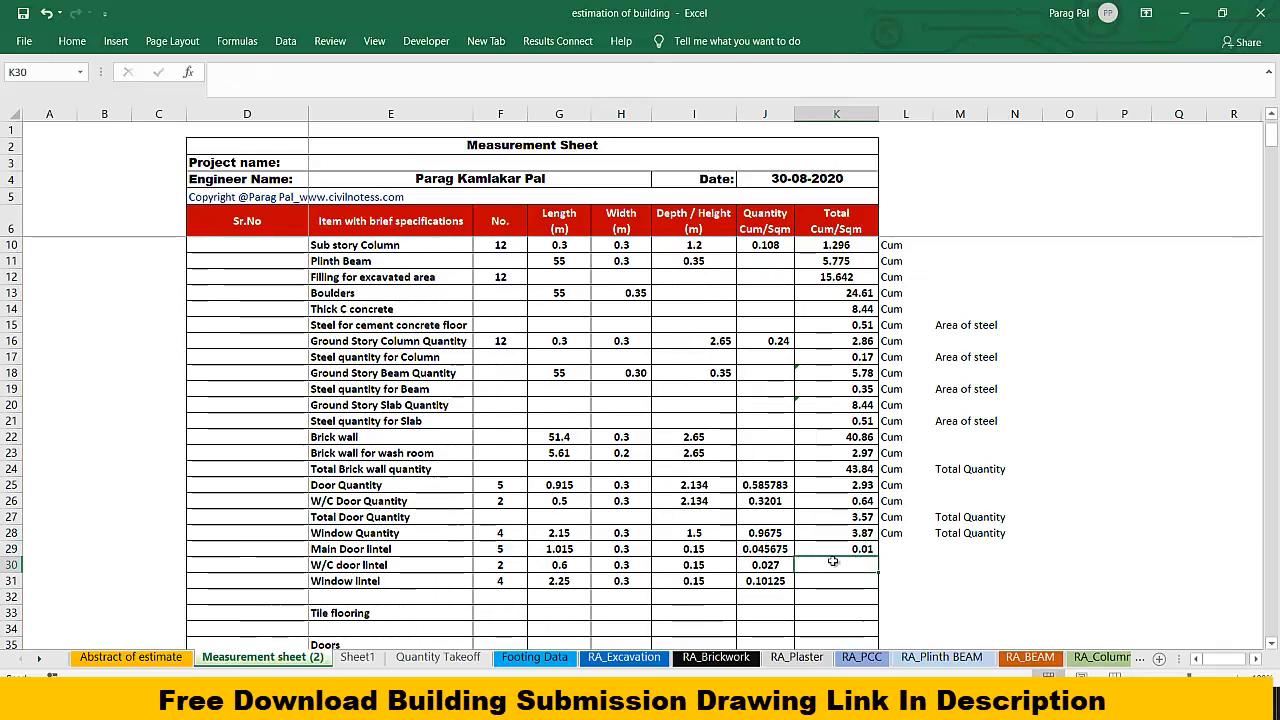
Step: Fill the Main Door lintel's total down through the Window lintel row and show the three totals with three decimals
left_click(866, 551)
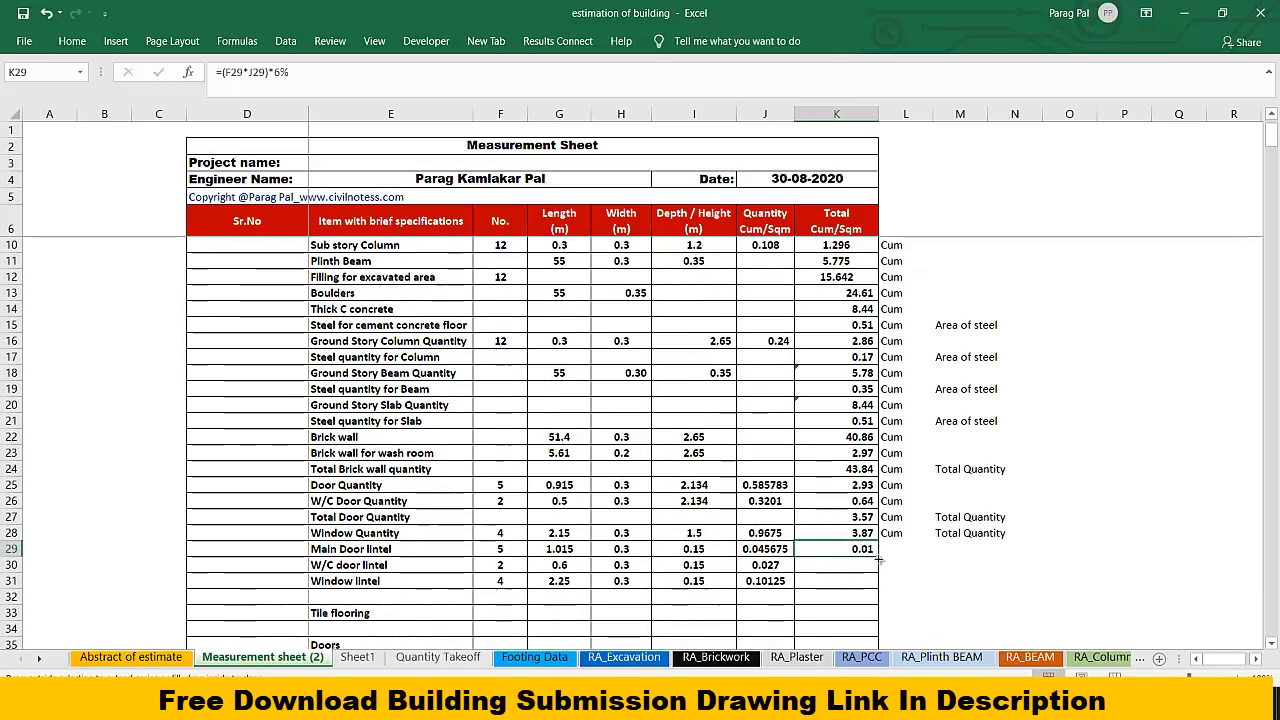
left_click_drag(880, 556, 880, 588)
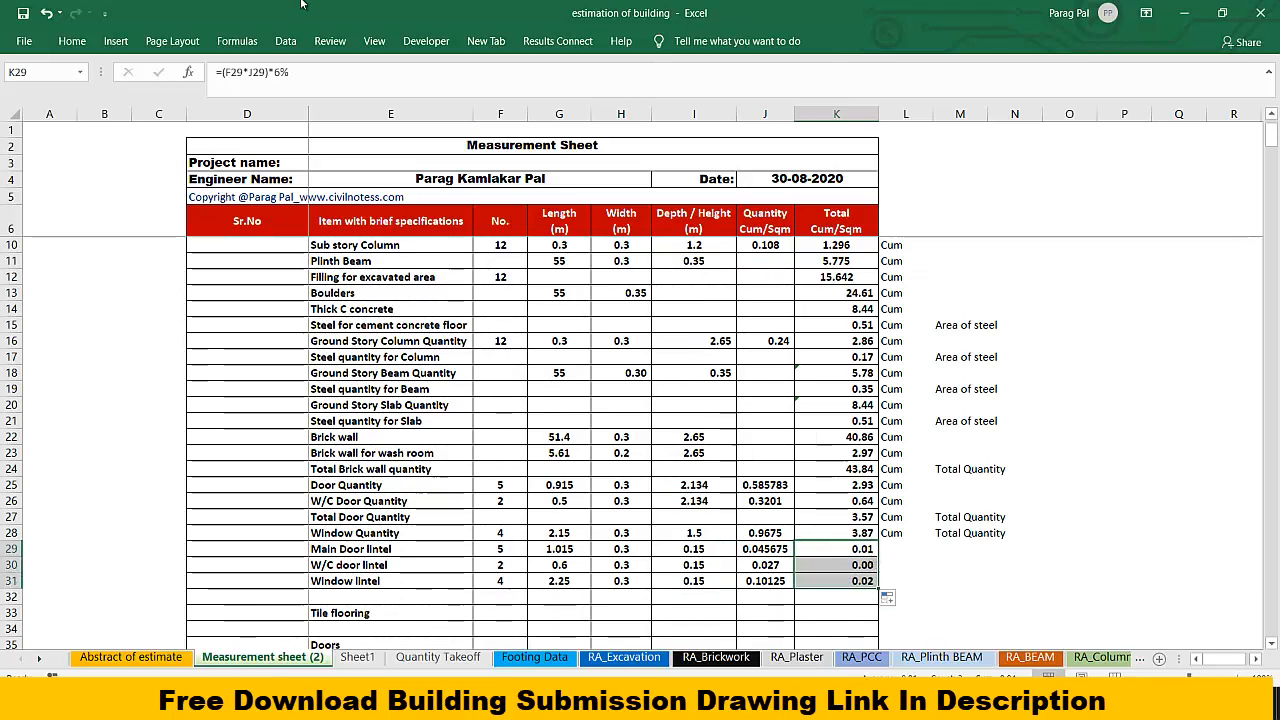
left_click(72, 41)
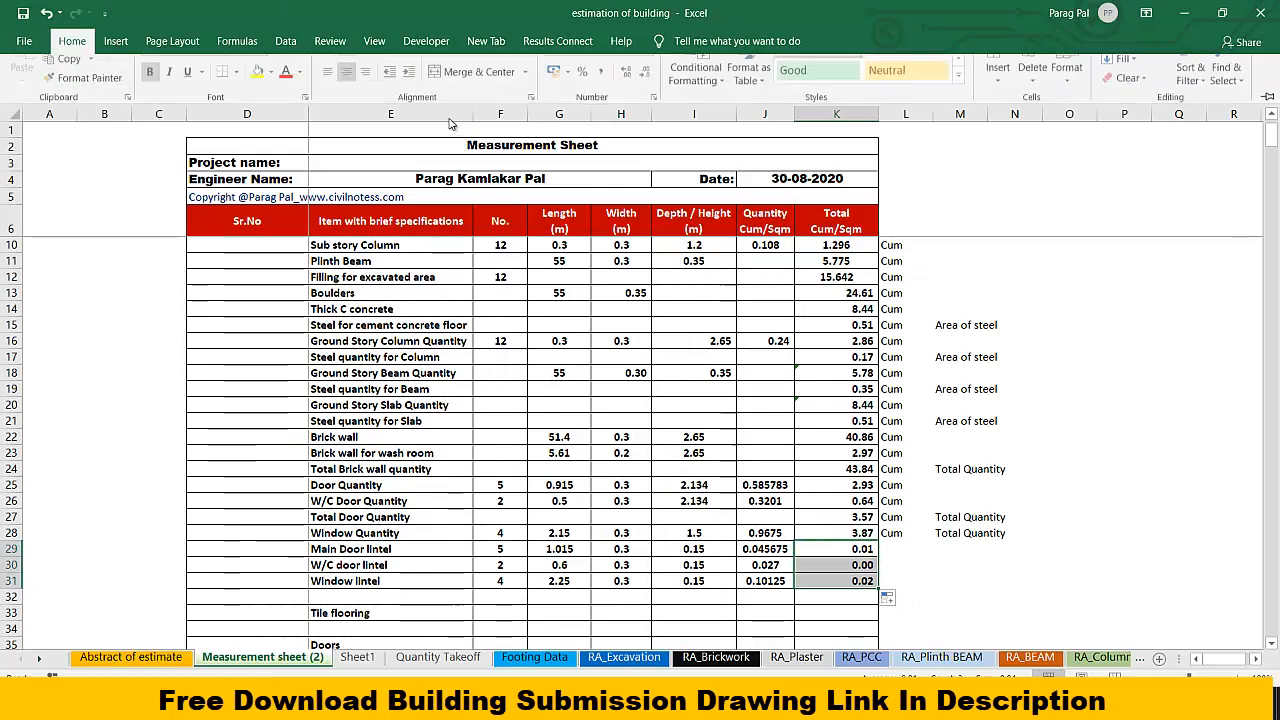
left_click(630, 98)
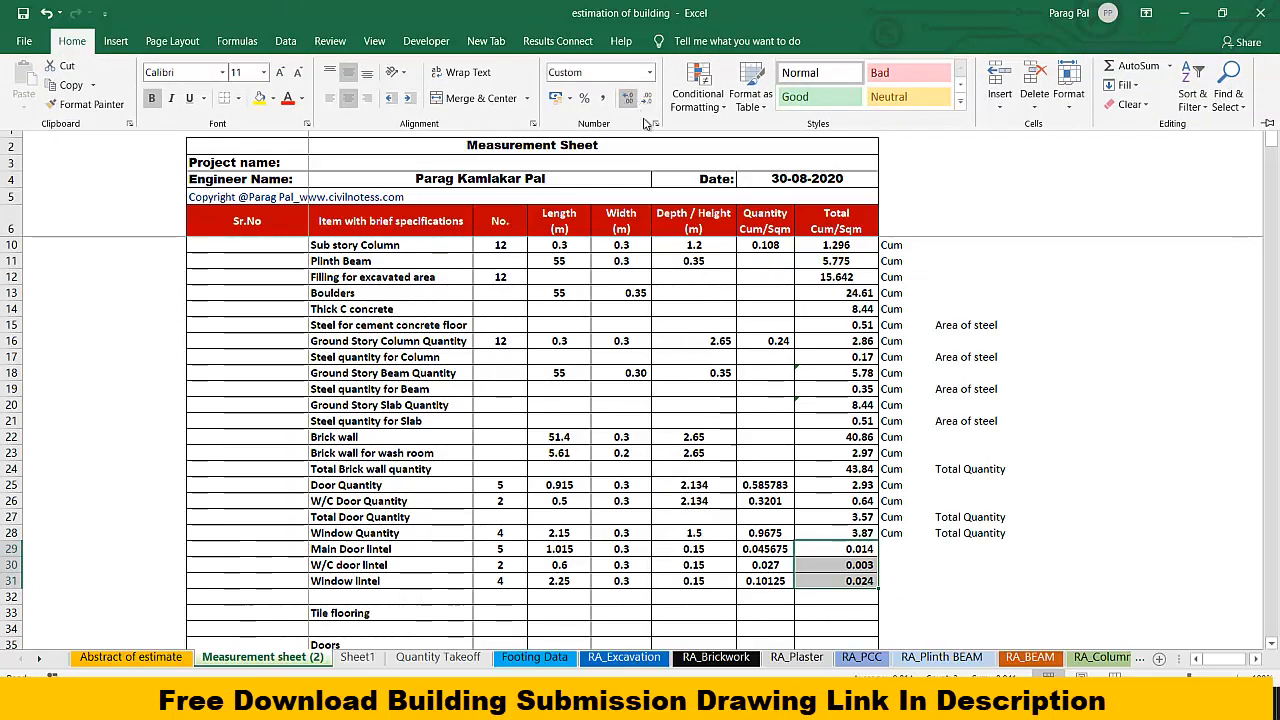
Step: Copy the unit Cum from the Window Quantity row down to the three lintel rows
left_click(891, 582)
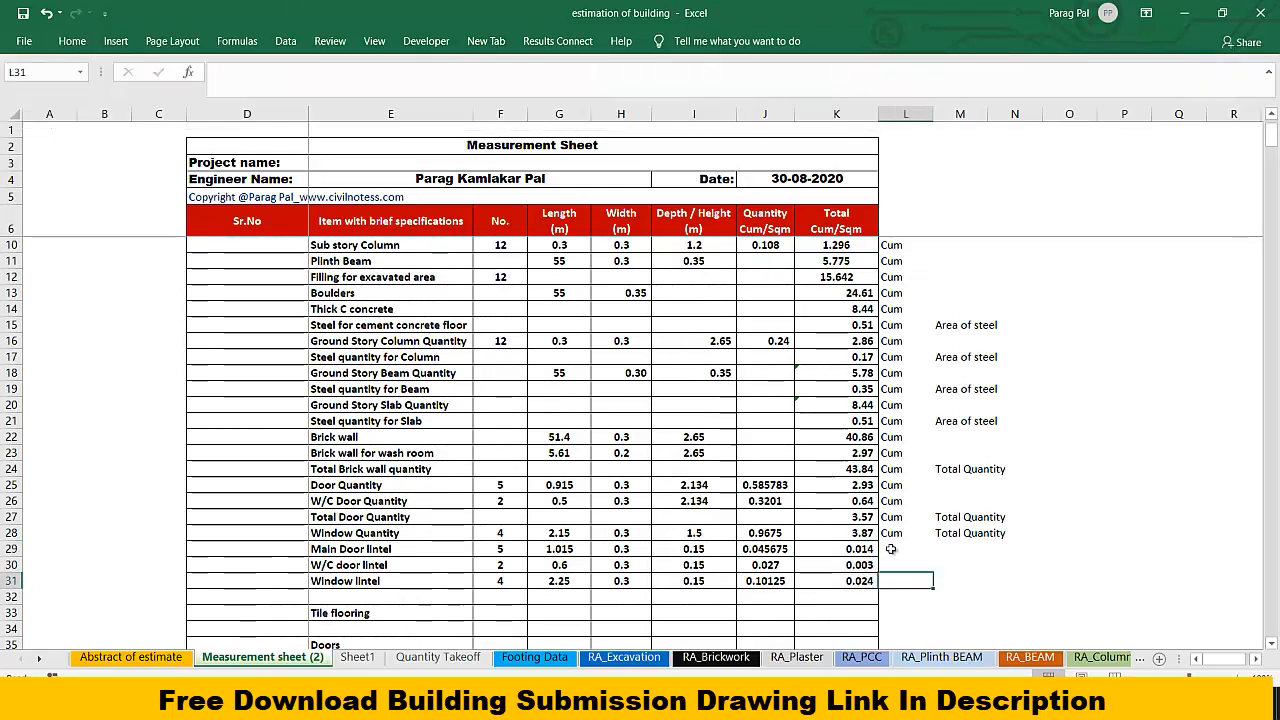
left_click(903, 538)
left_click_drag(933, 541, 919, 587)
left_click(907, 602)
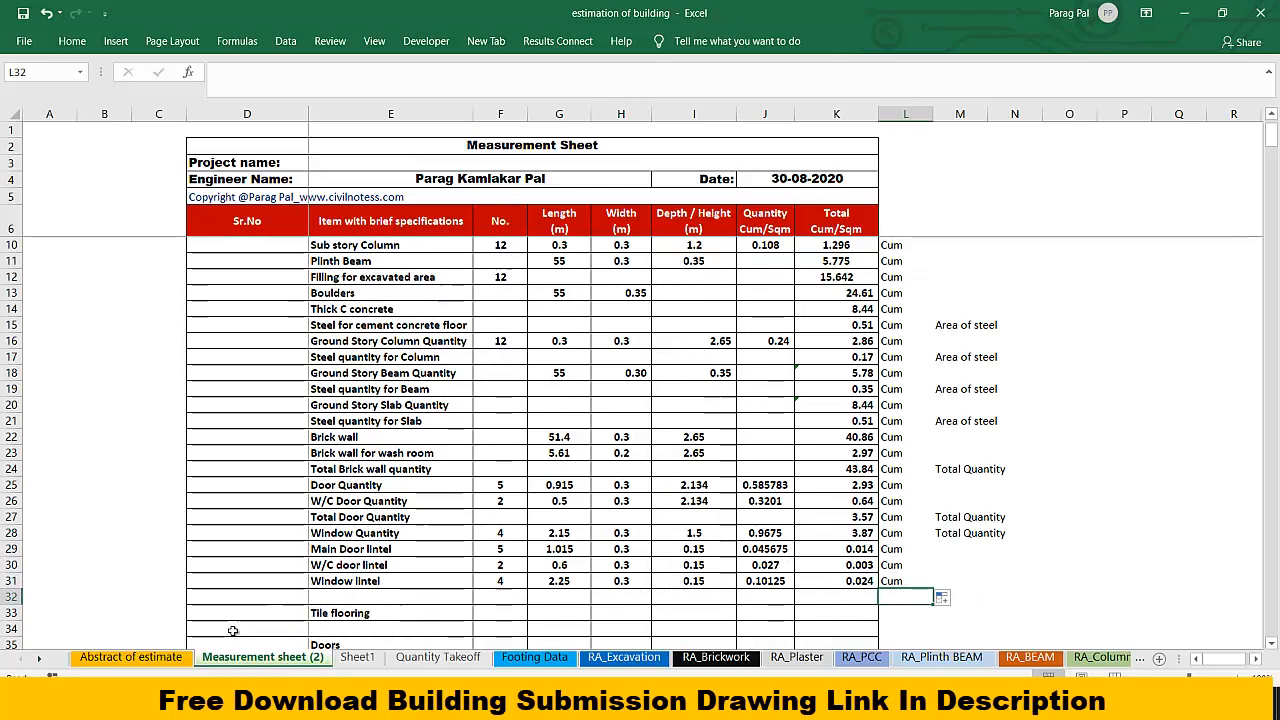
Step: Insert a blank row below the Window lintel row
scroll(276, 615, "down", 1)
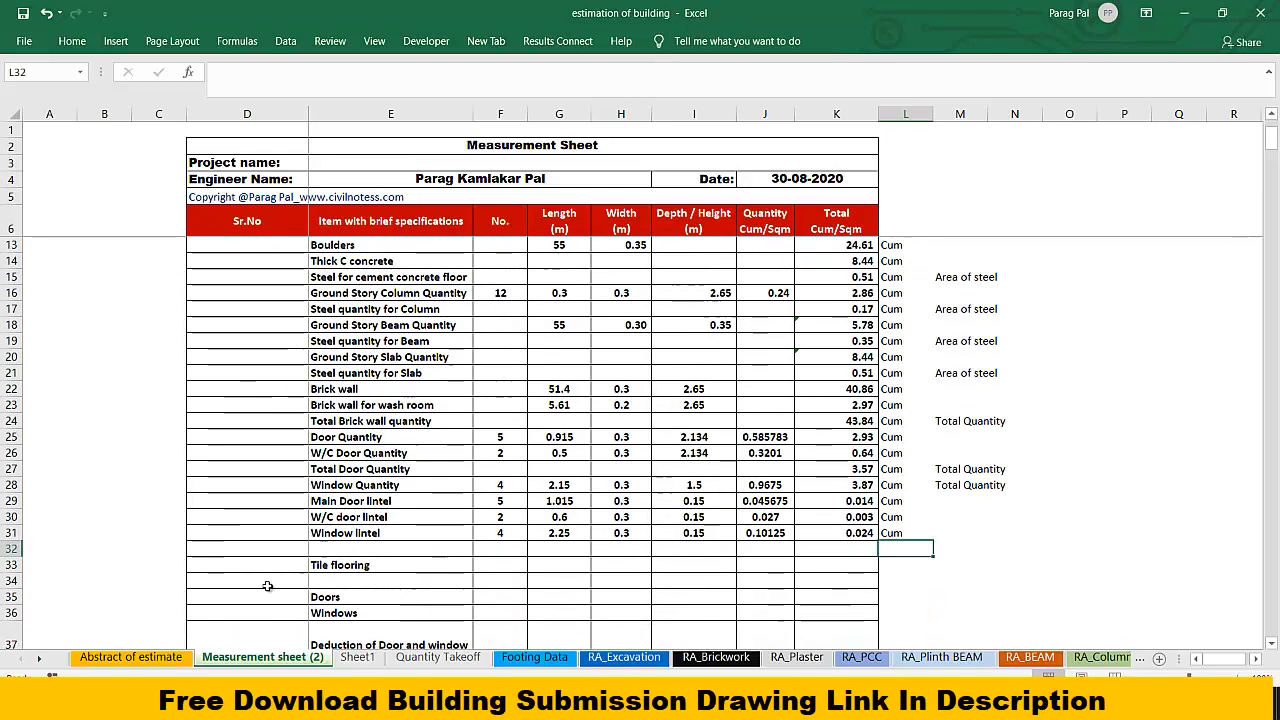
left_click(10, 549)
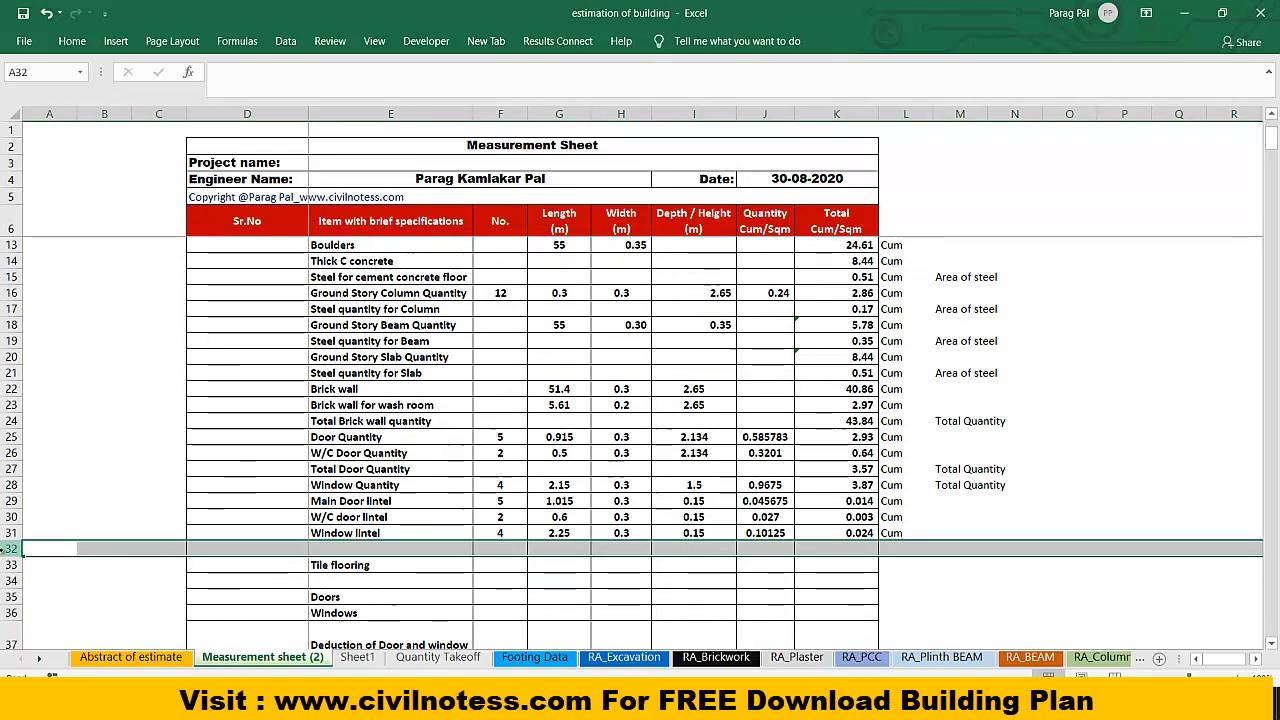
right_click(8, 552)
left_click(40, 434)
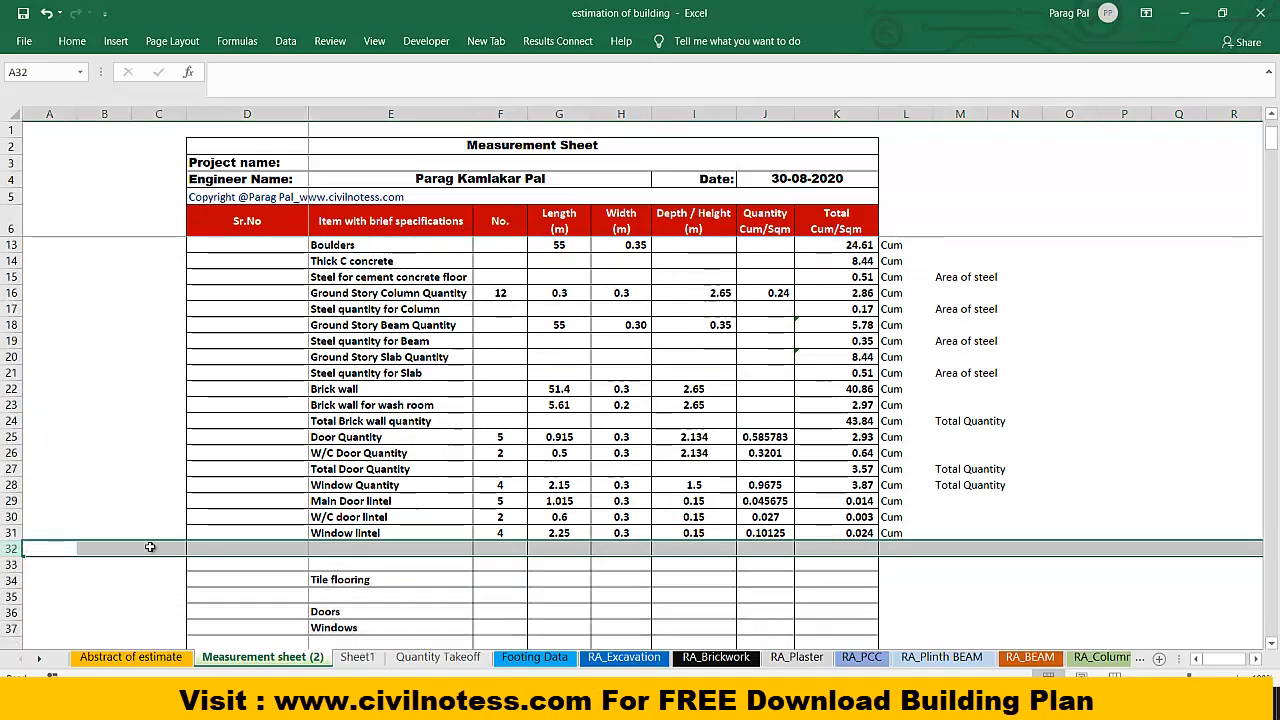
Step: Enter "Deduction From Wall" as the item in the row below Window lintel
left_click(322, 565)
left_click(351, 547)
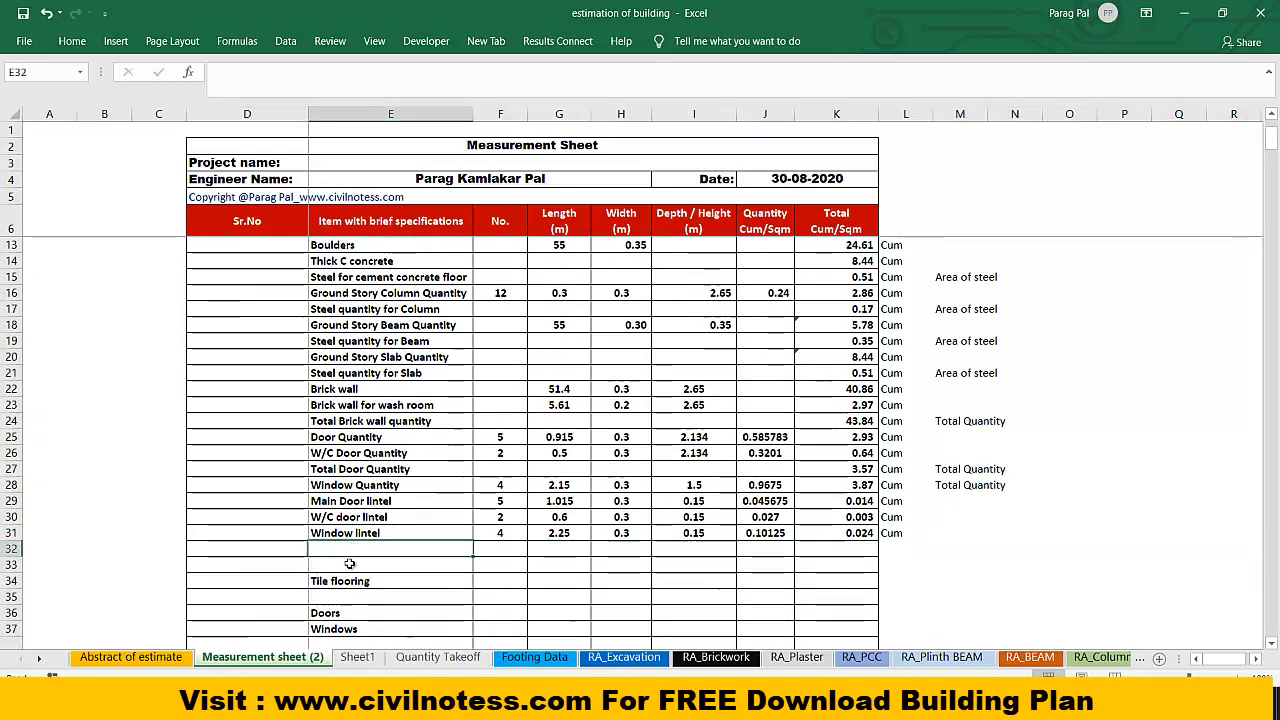
type("Deduction From")
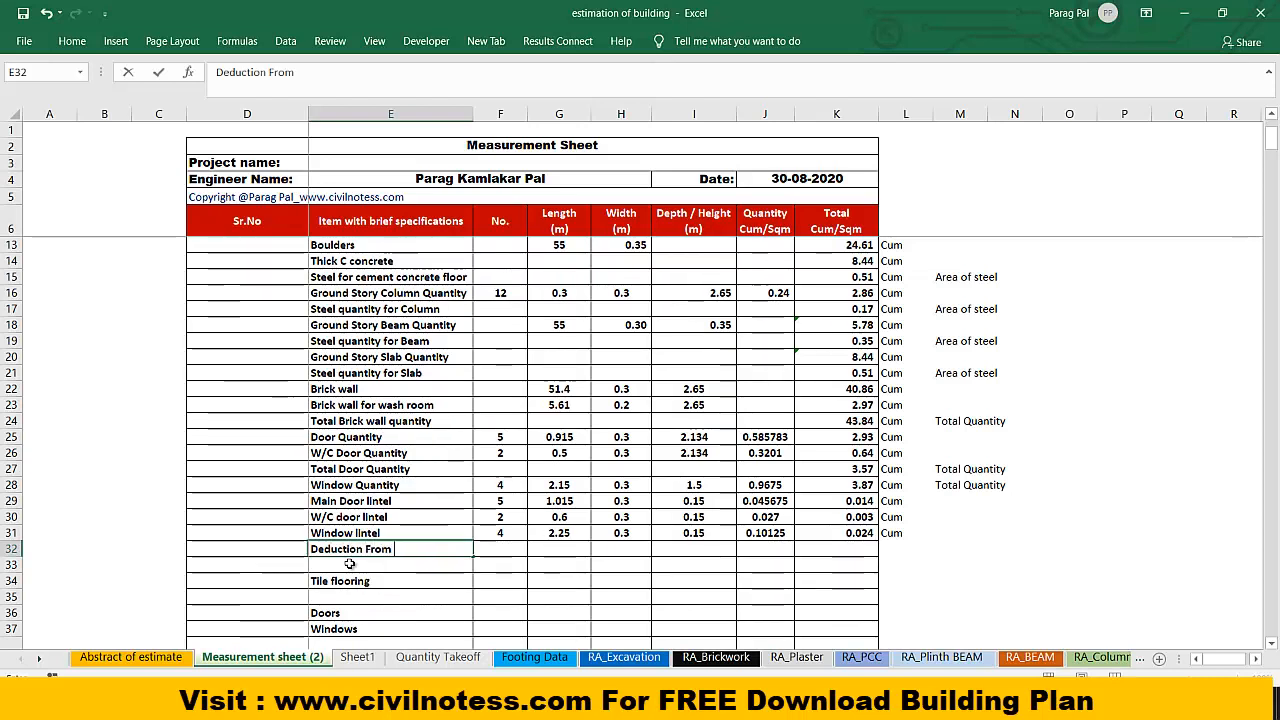
type(" Wall")
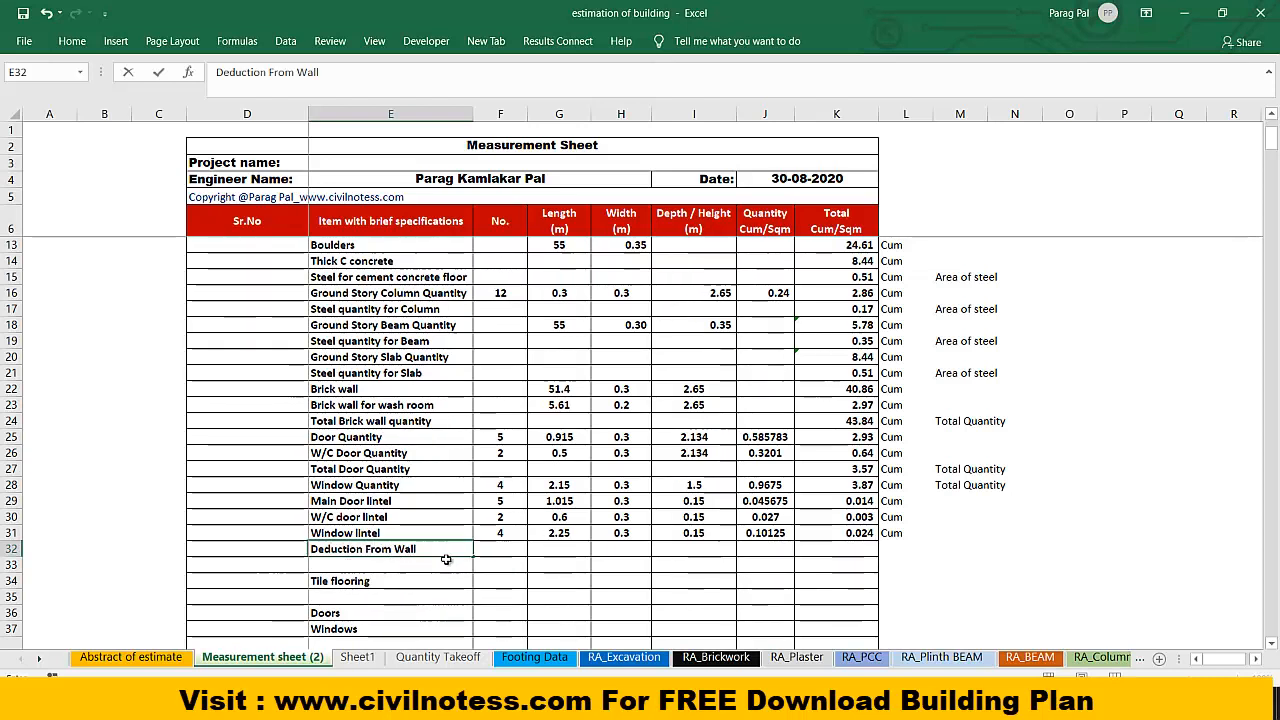
key("Tab")
Step: Calculate the Deduction From Wall total with the formula =K24-(K27+K28+K29+K30+K31)
left_click(853, 546)
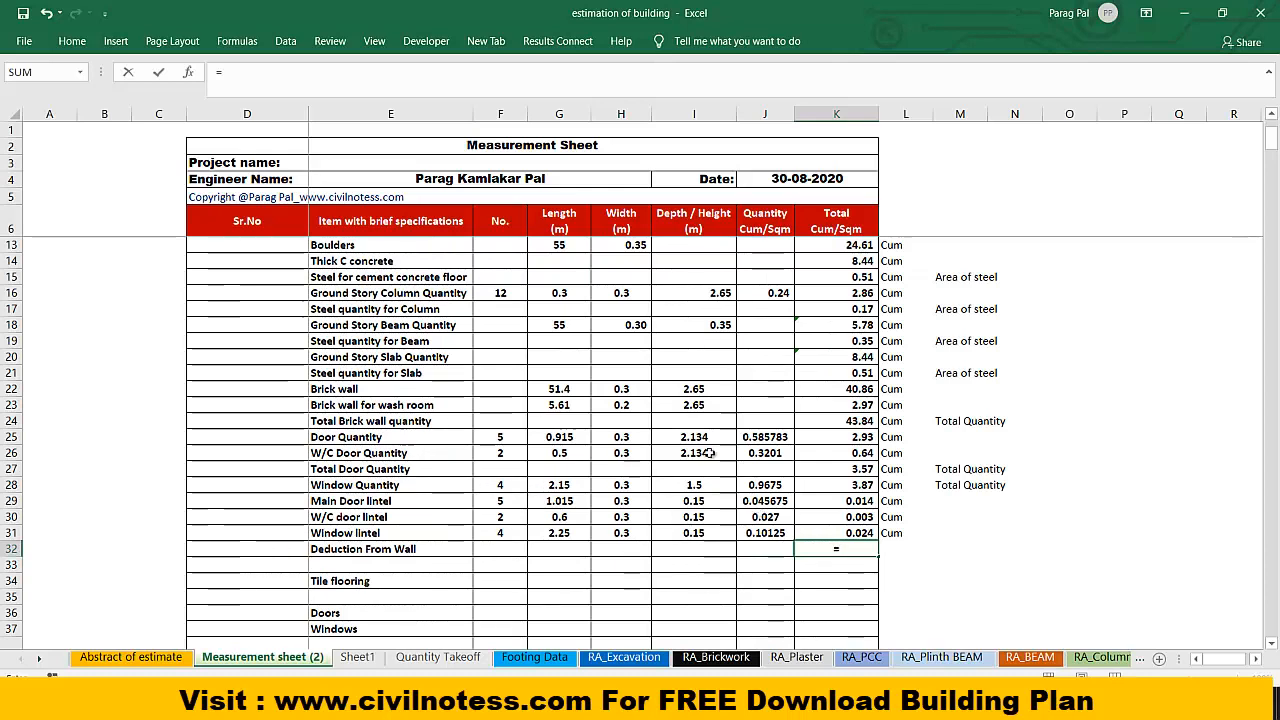
type("=")
left_click(843, 421)
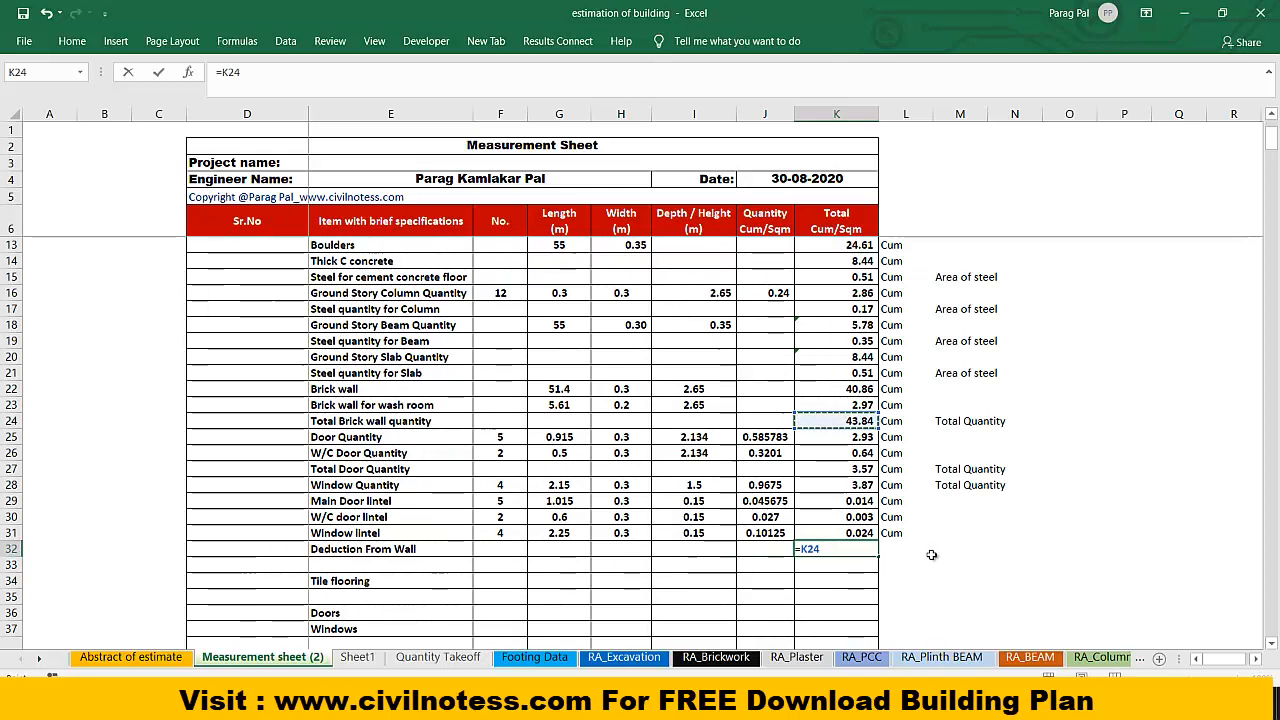
type("-(")
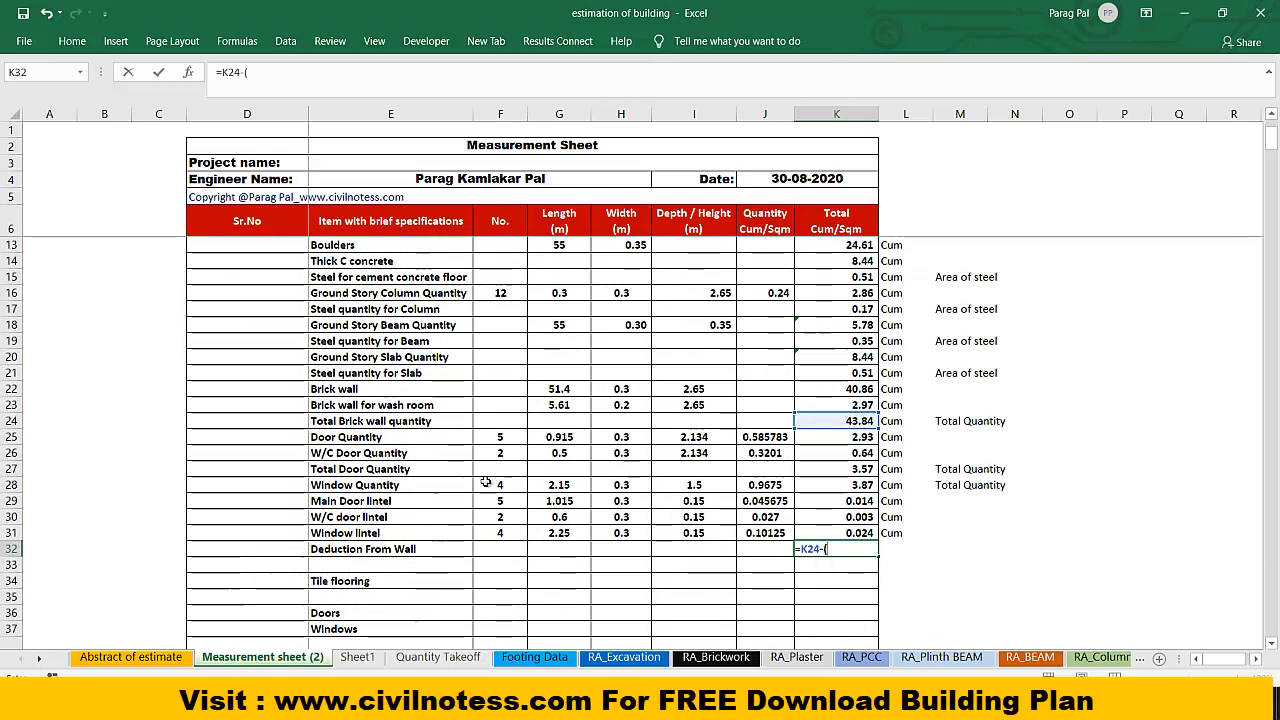
left_click(843, 469)
type("+")
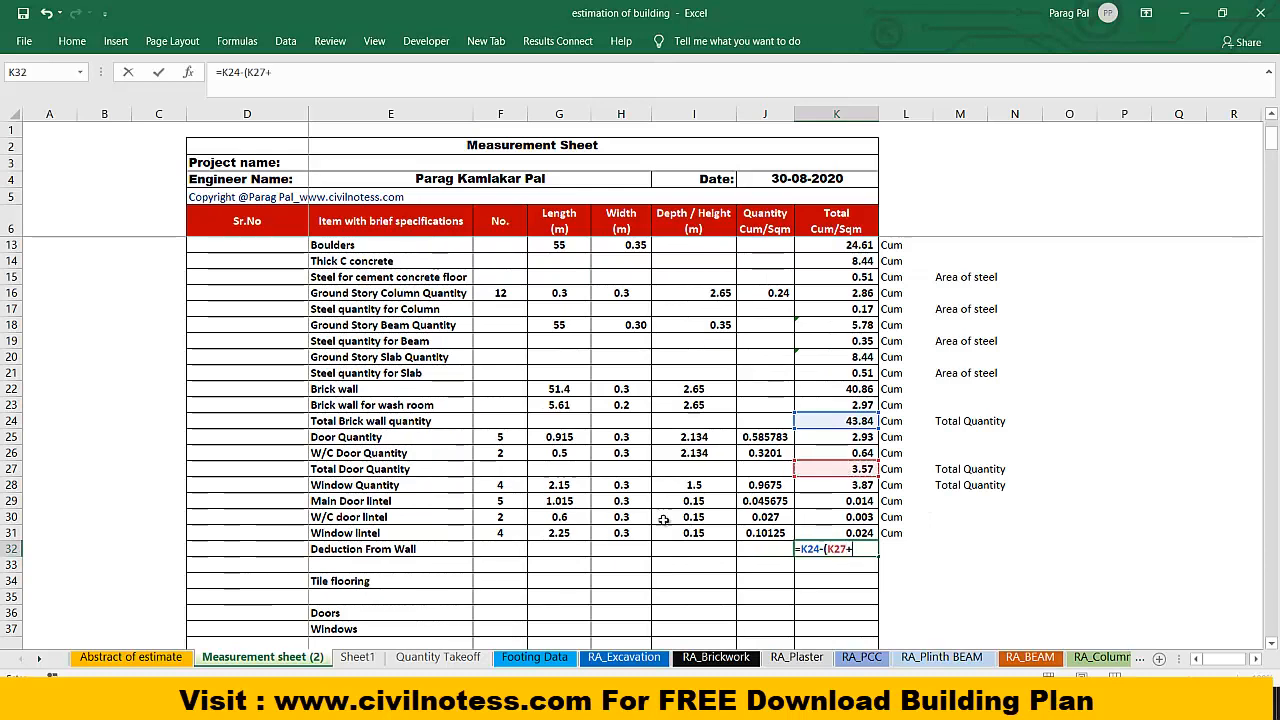
left_click(845, 485)
type("+")
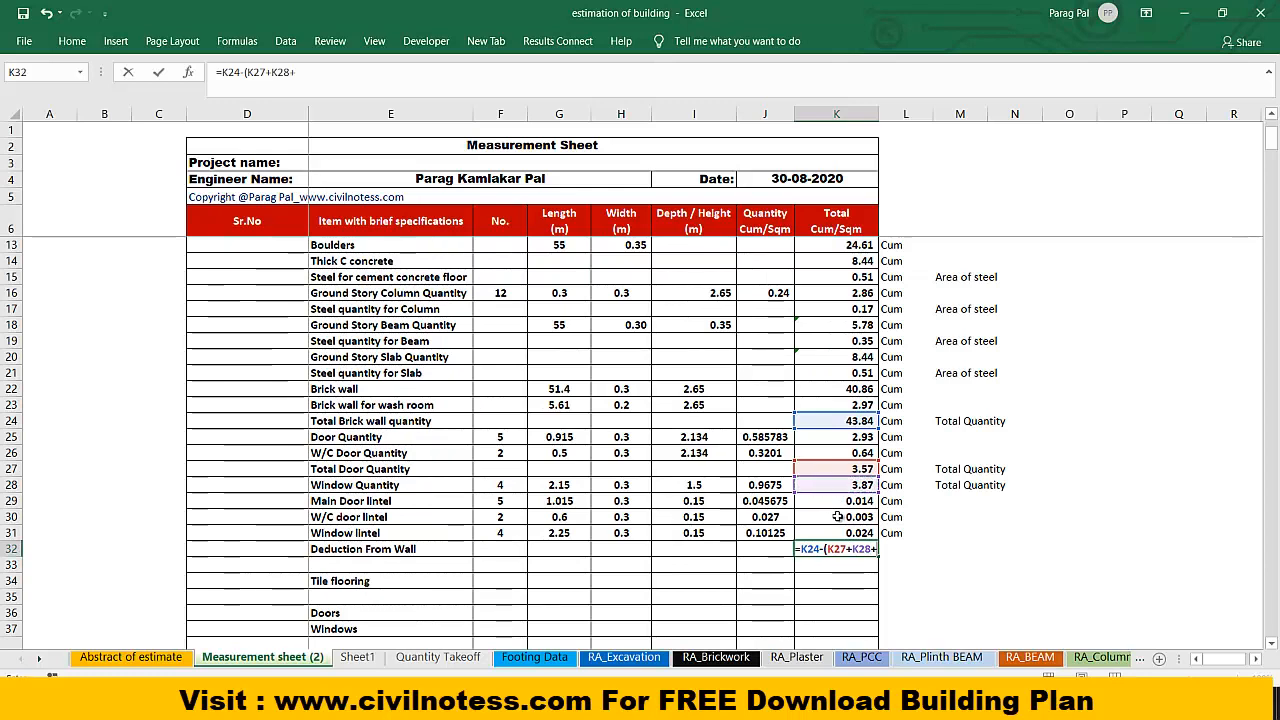
left_click(857, 501)
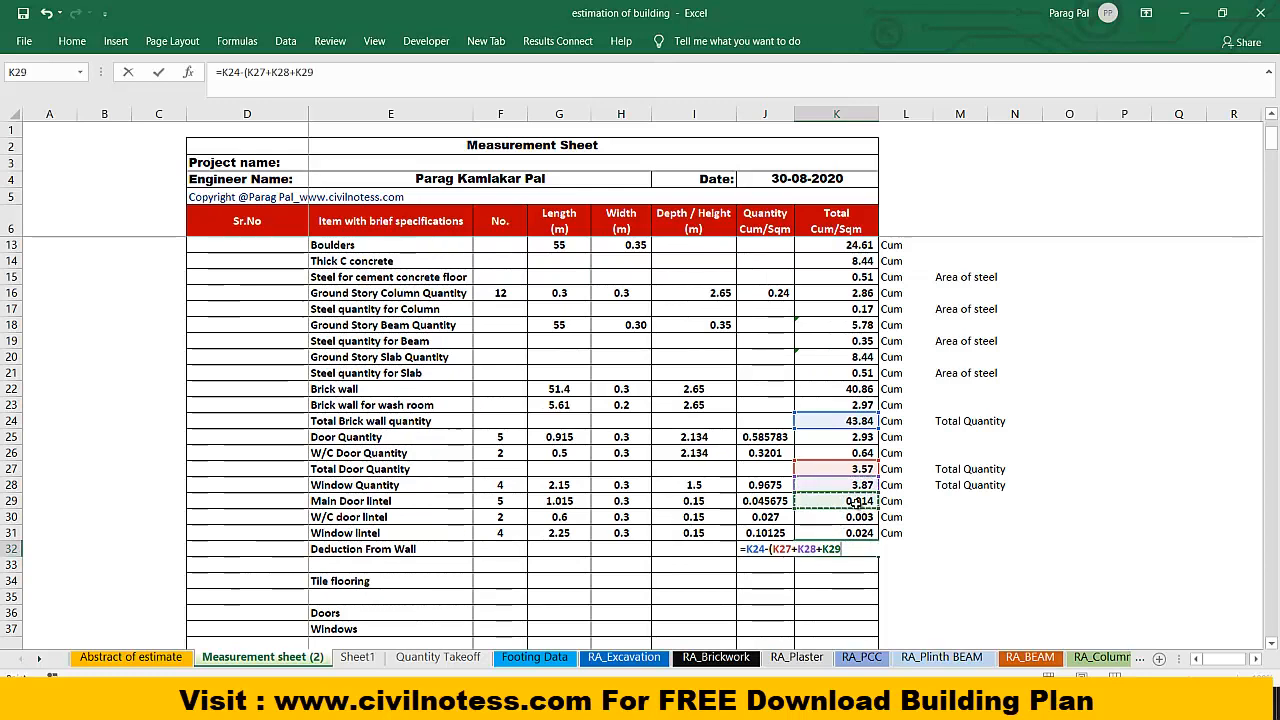
type("+")
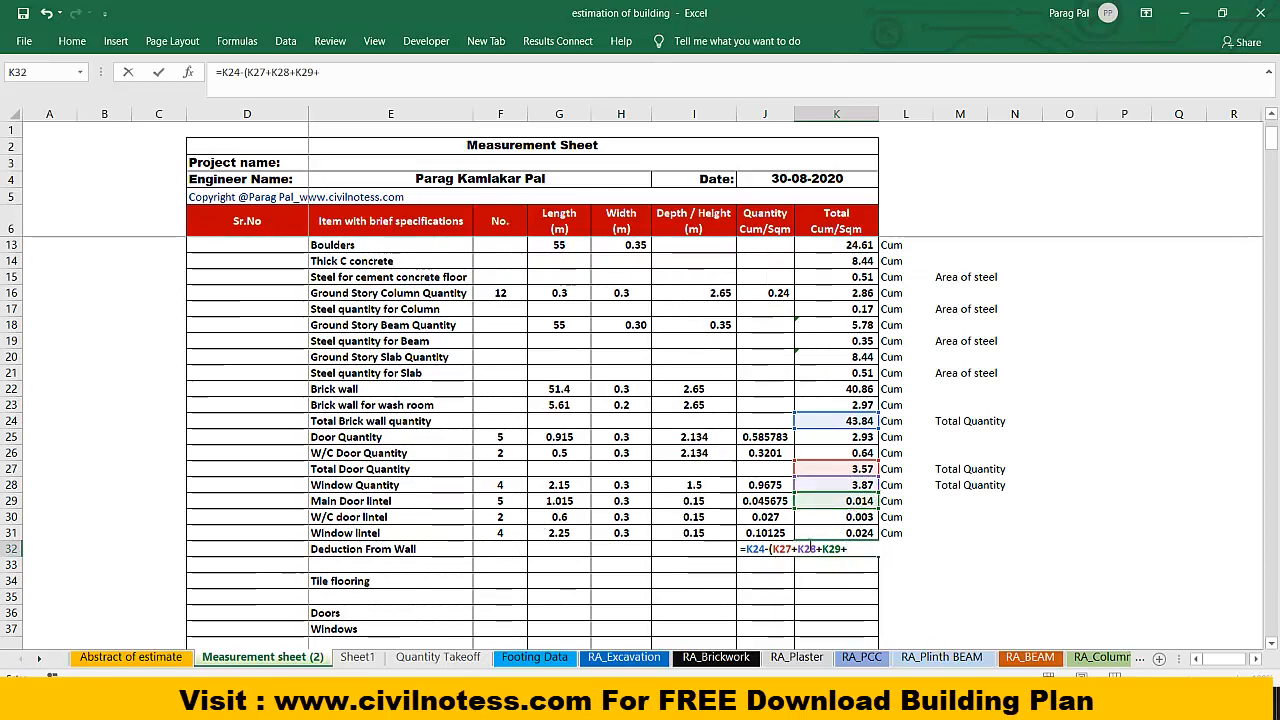
left_click(855, 517)
type("+")
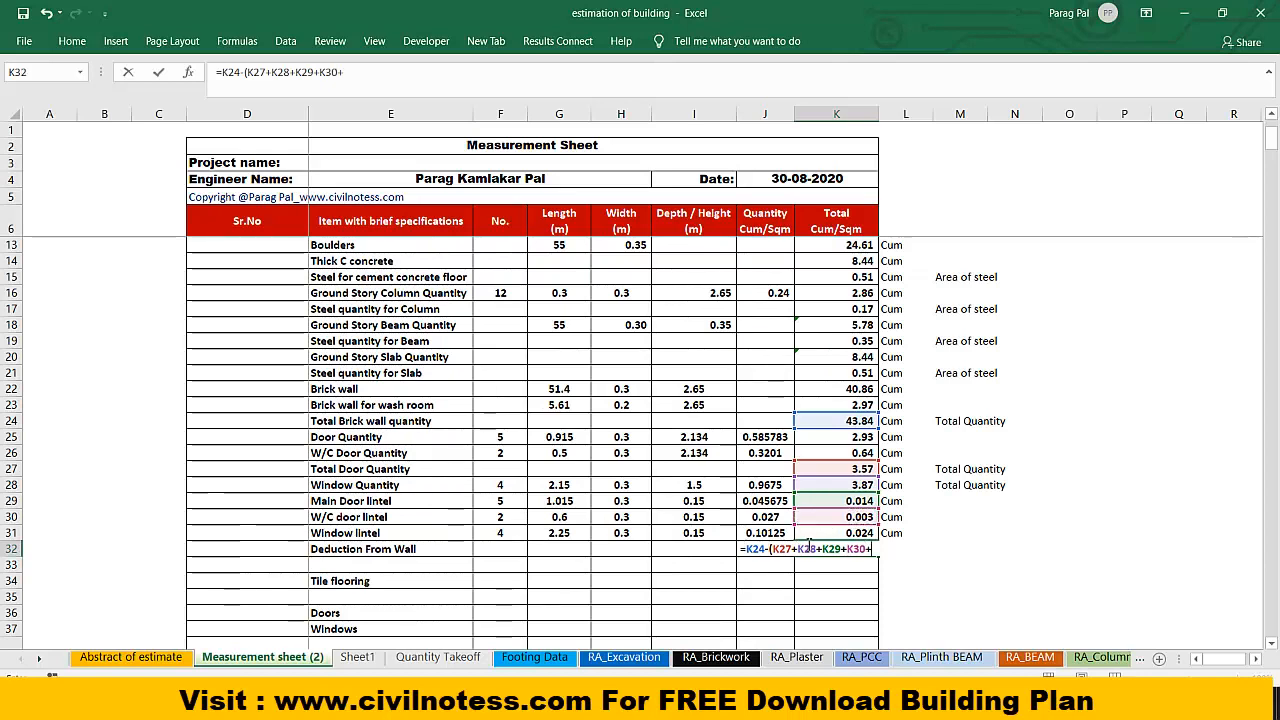
left_click(838, 533)
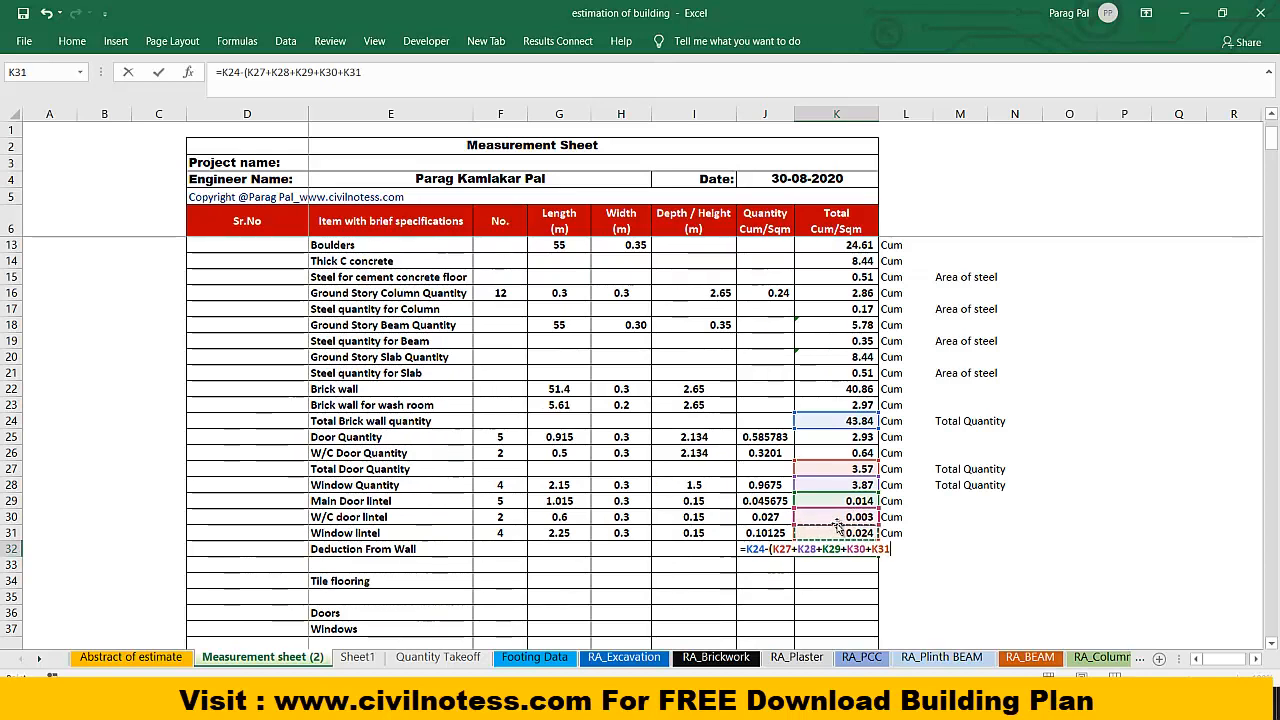
type(")")
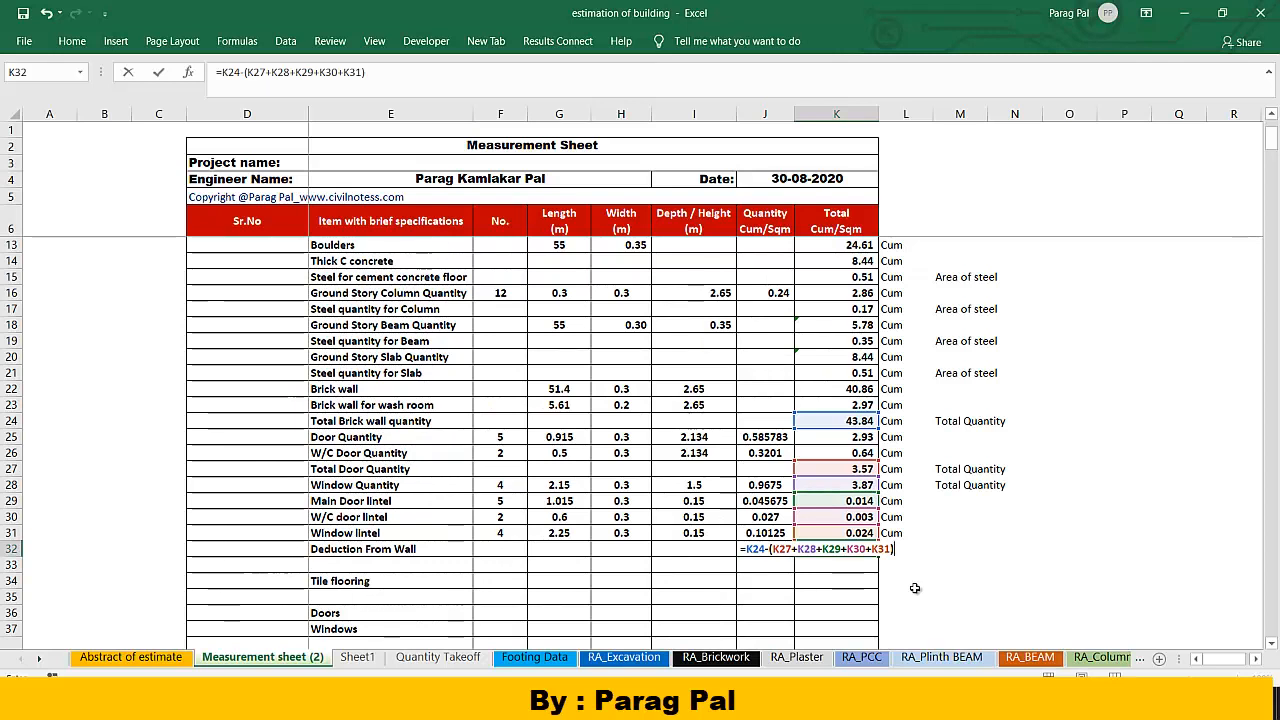
key("Return")
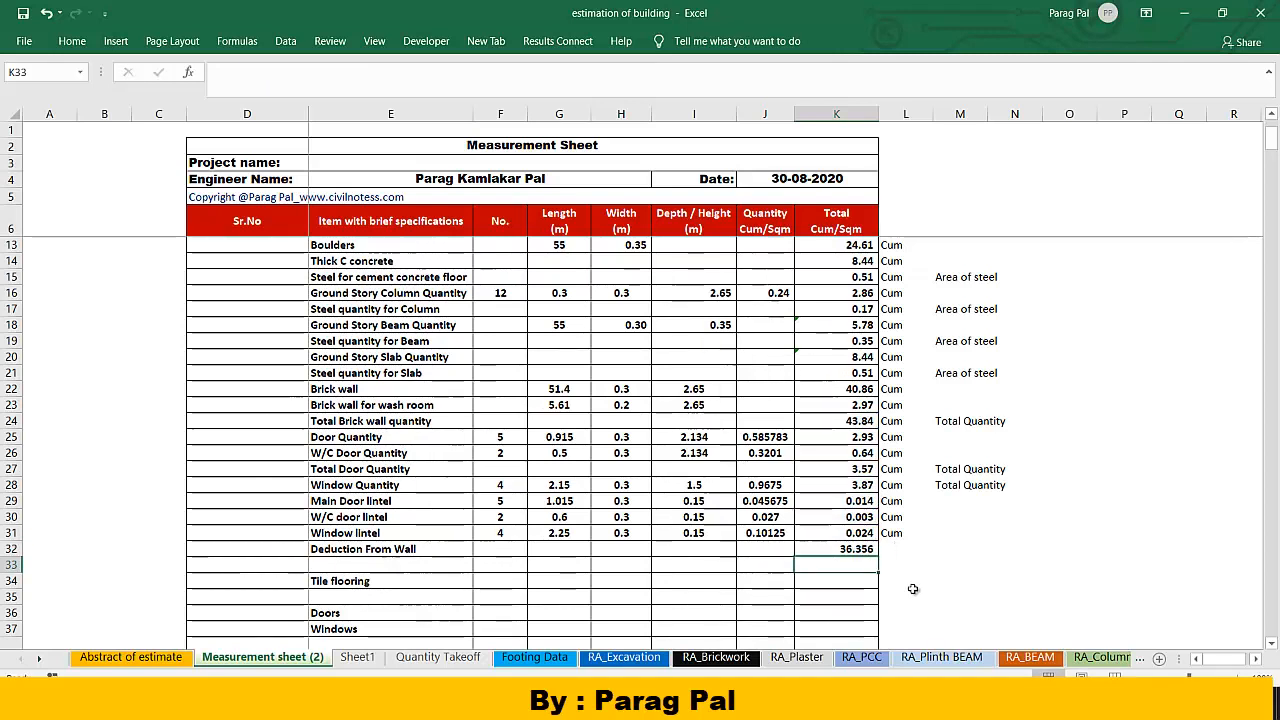
Step: Copy the unit Cum from the Window lintel row down to the Deduction From Wall row
key("Up")
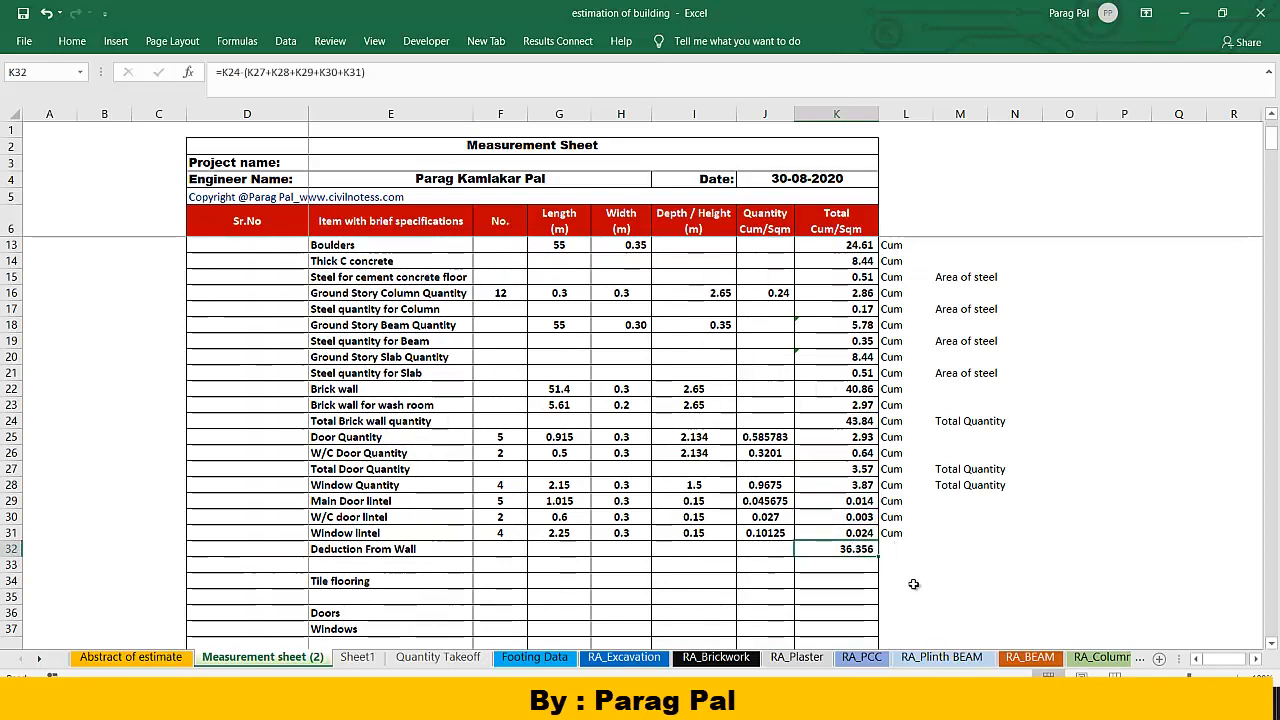
left_click(905, 533)
left_click_drag(927, 552, 927, 555)
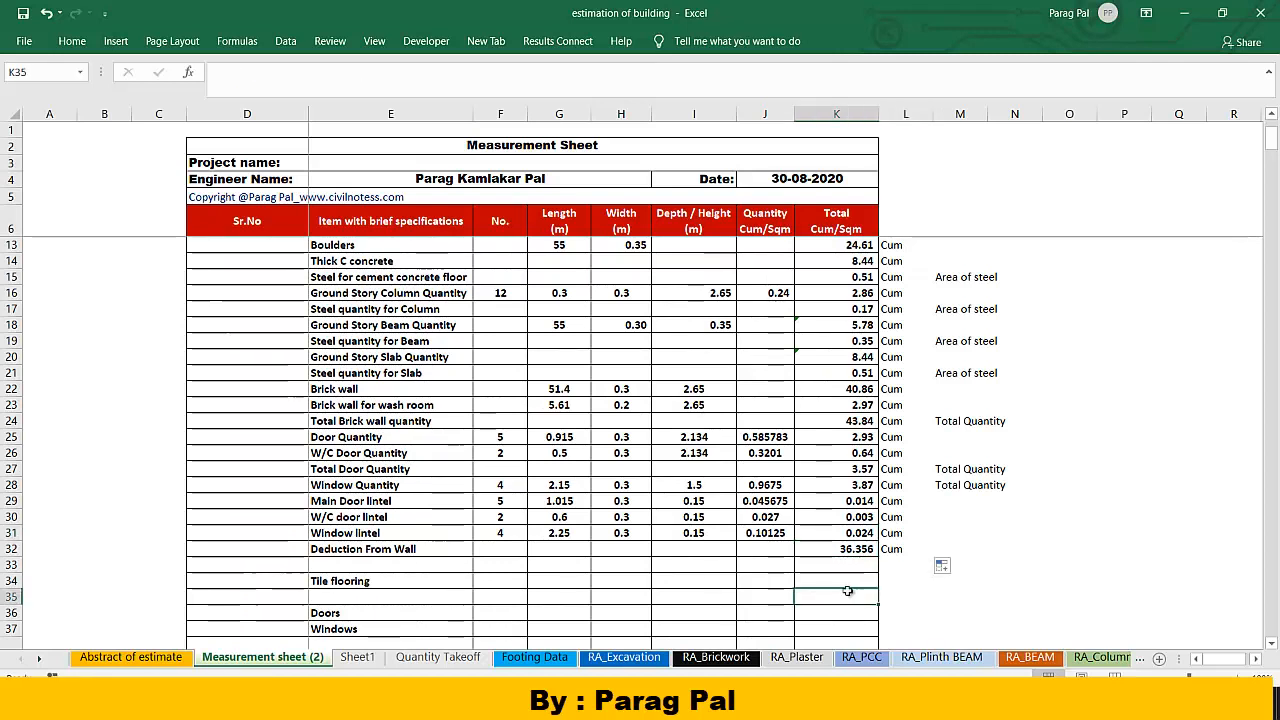
Step: Rename the Deduction From Wall item as "Wall quantity after deduction"
left_click(452, 550)
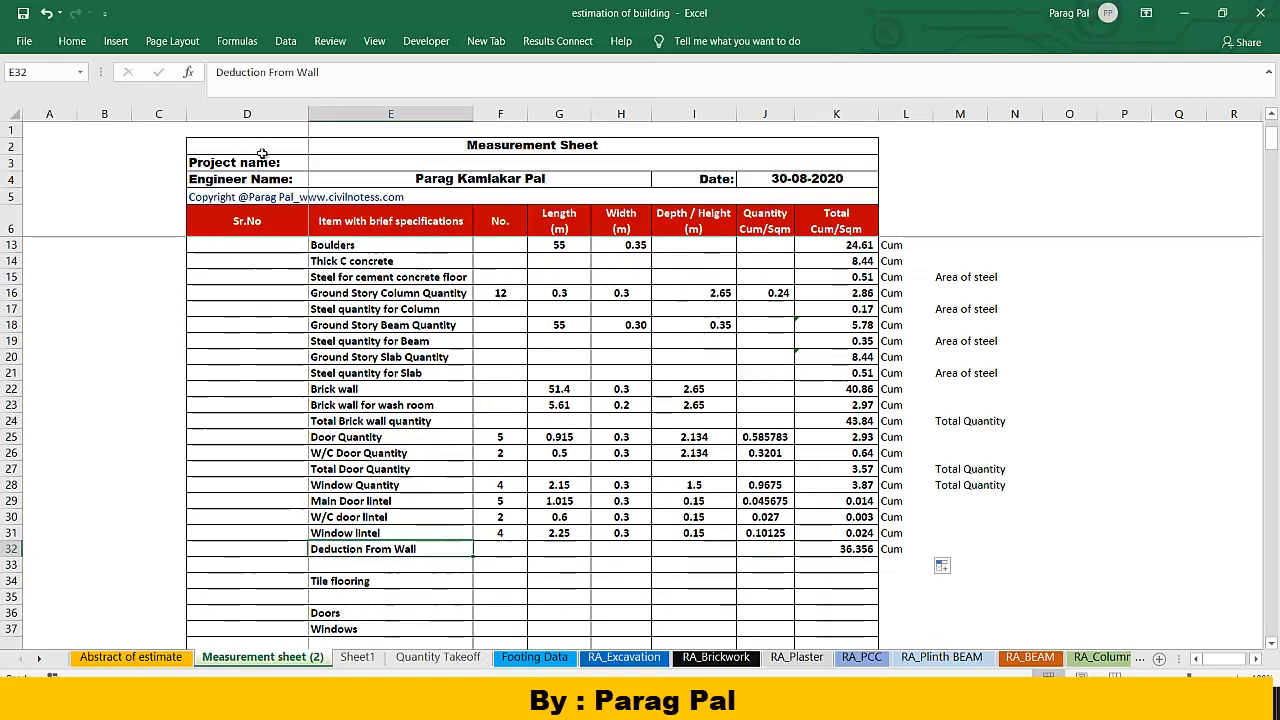
left_click_drag(322, 72, 214, 72)
type("W")
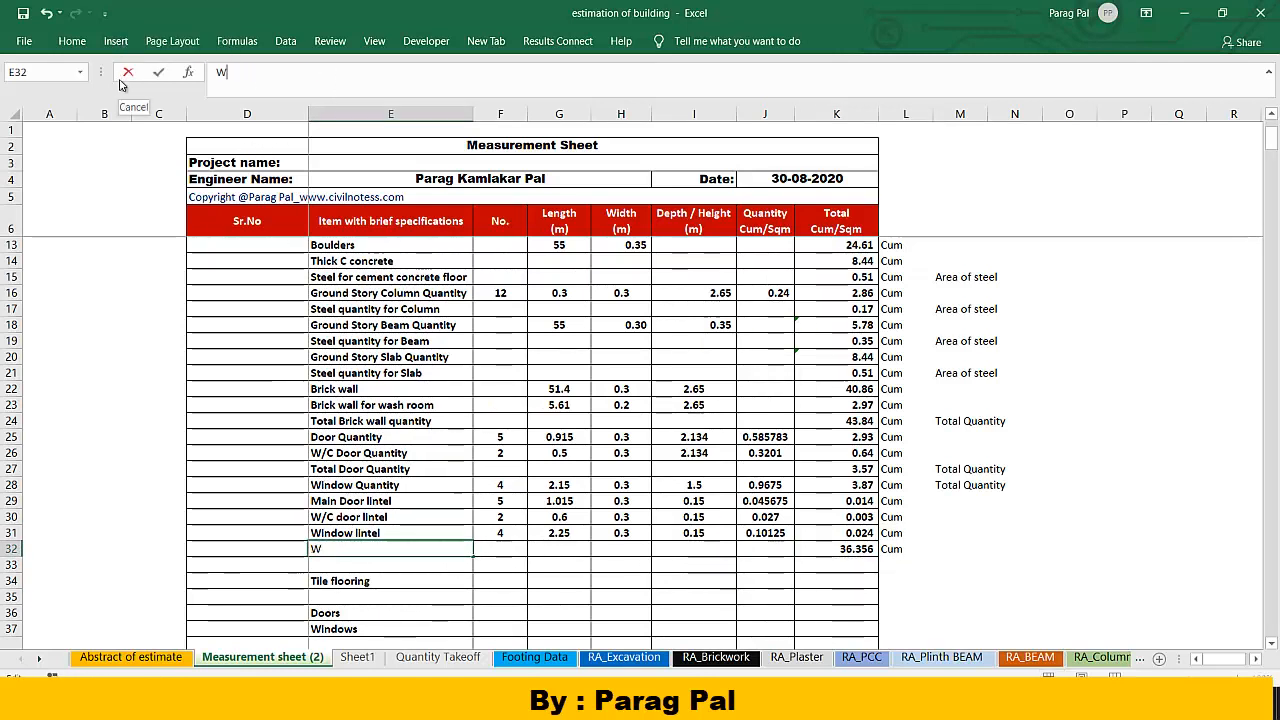
type("all quan")
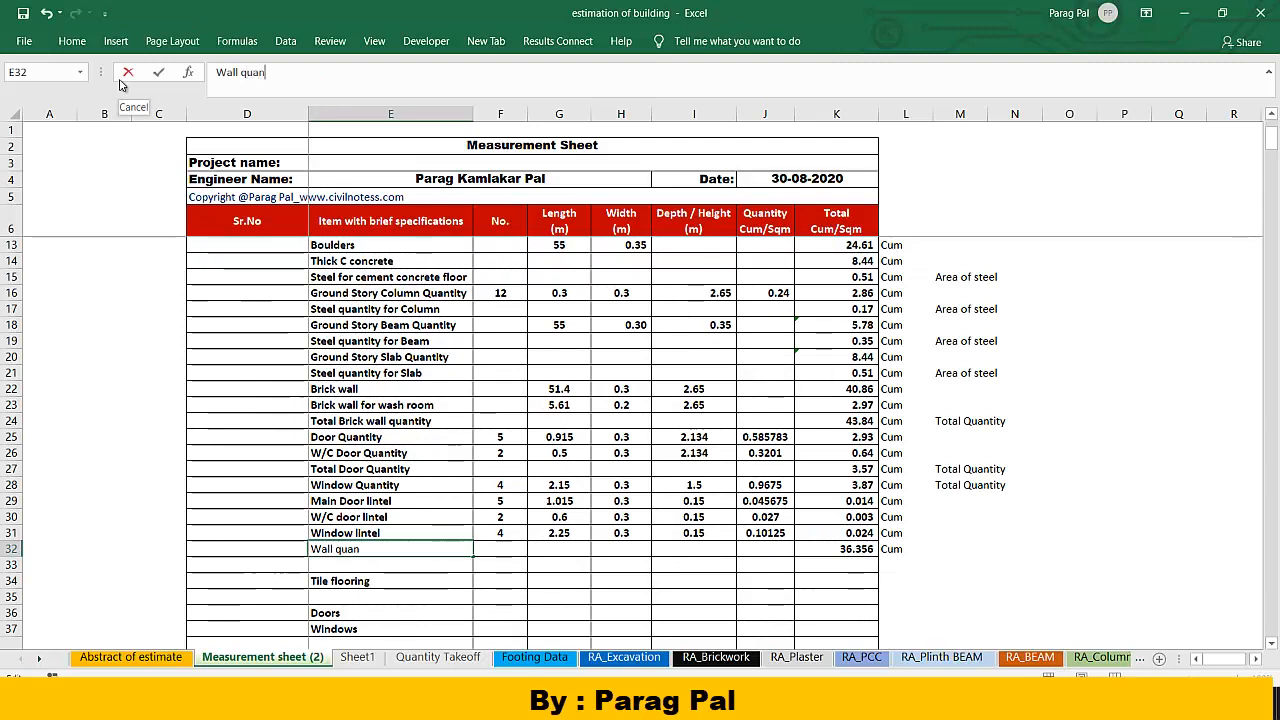
type("to")
key("BackSpace")
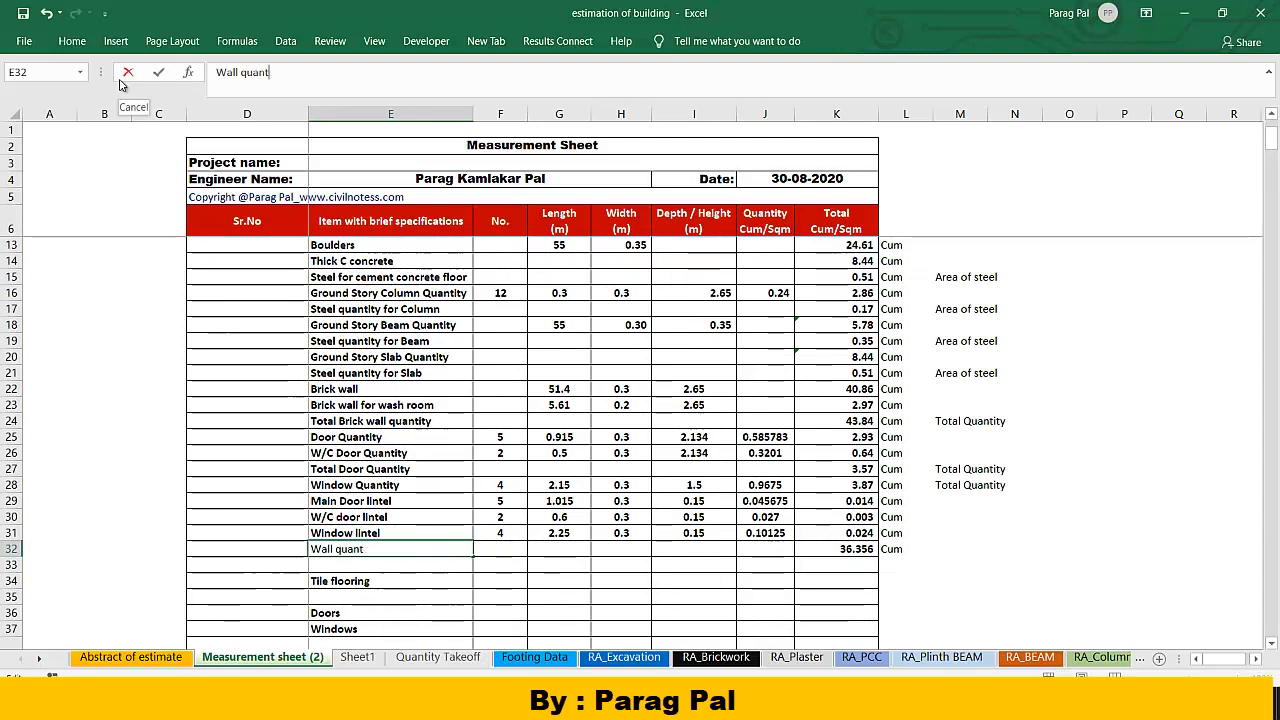
type("ity aft")
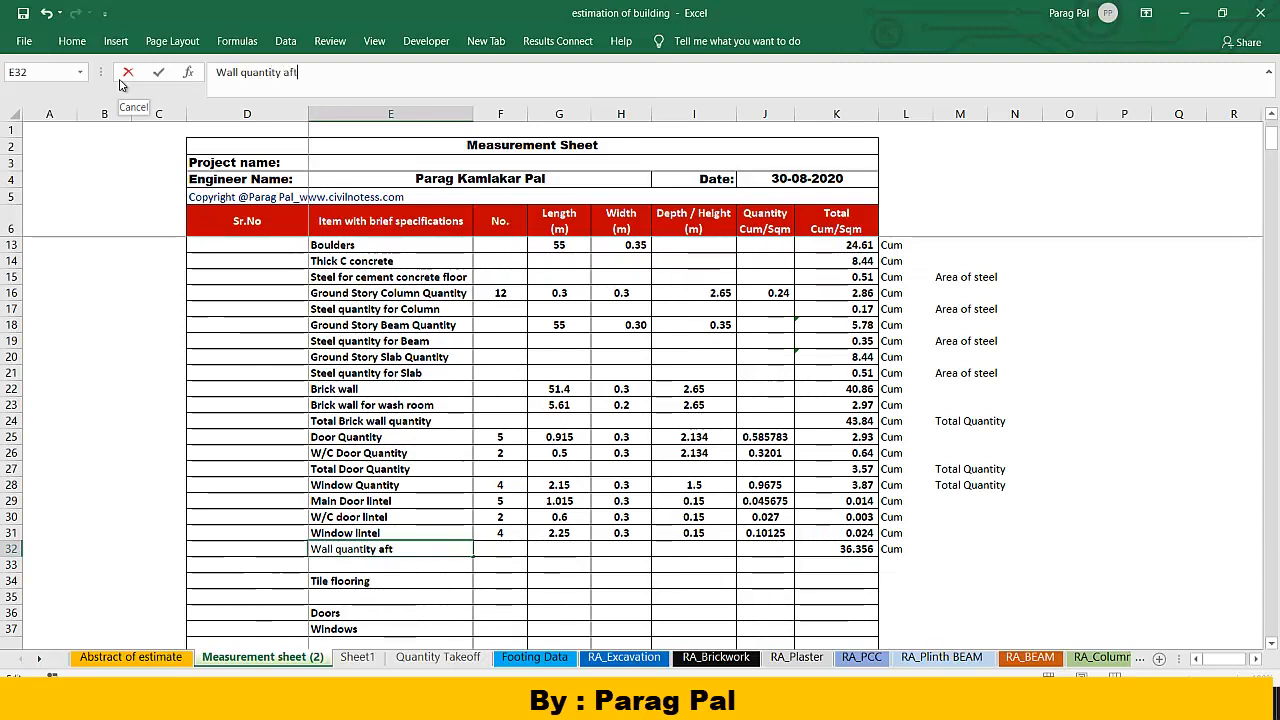
type("er dec")
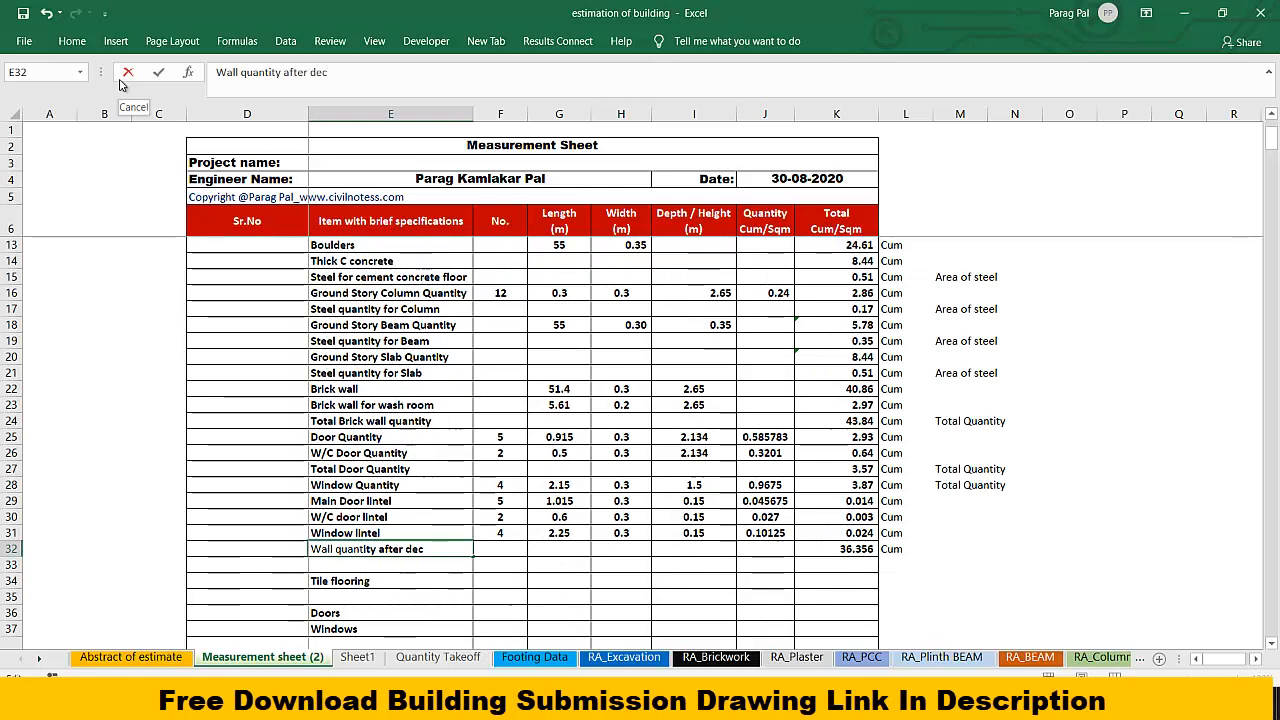
key("BackSpace")
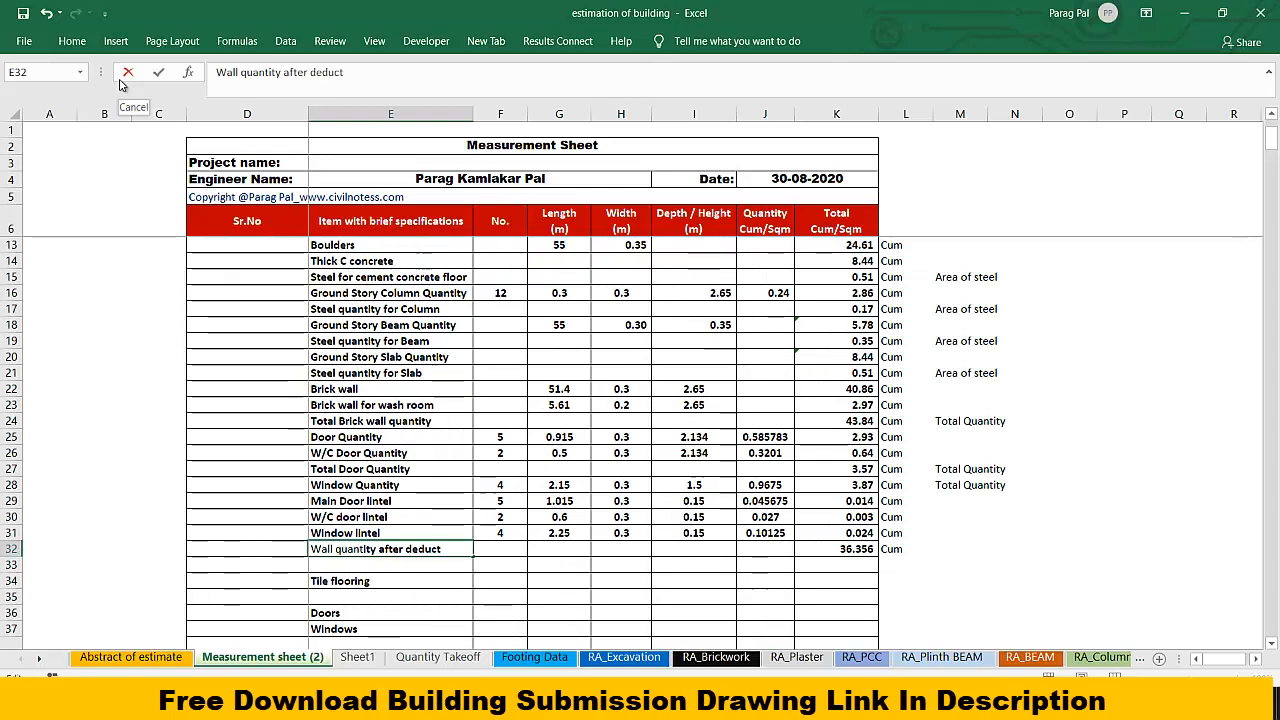
key("Up")
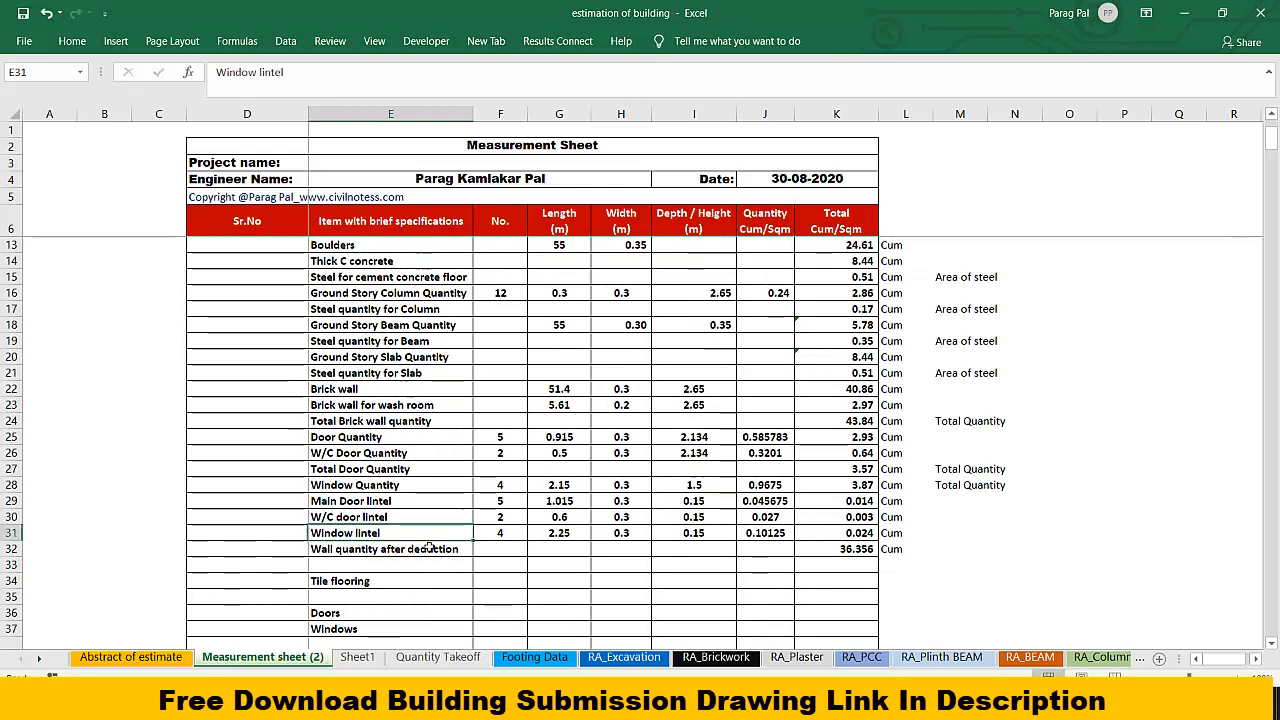
key("Down")
key("Down")
key("Down")
Step: Insert a row above Wall quantity after deduction and enter "Total Deduction from wall" as its item
left_click(12, 548)
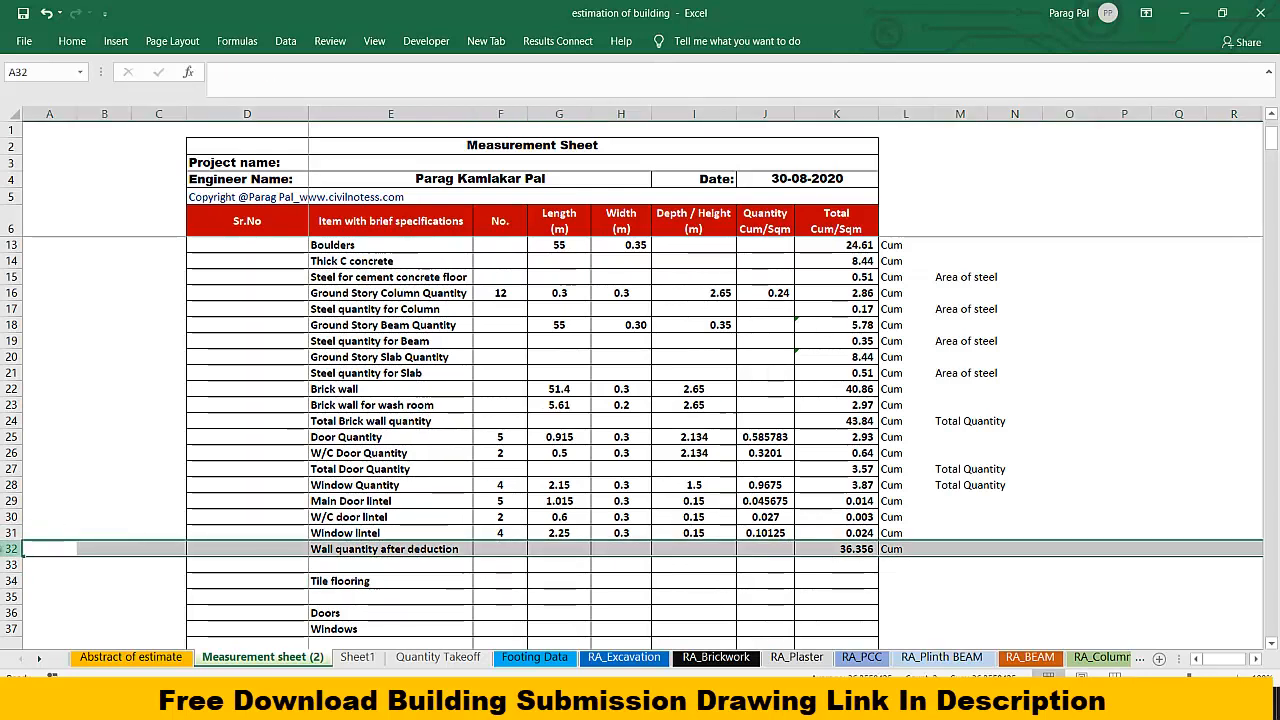
right_click(10, 551)
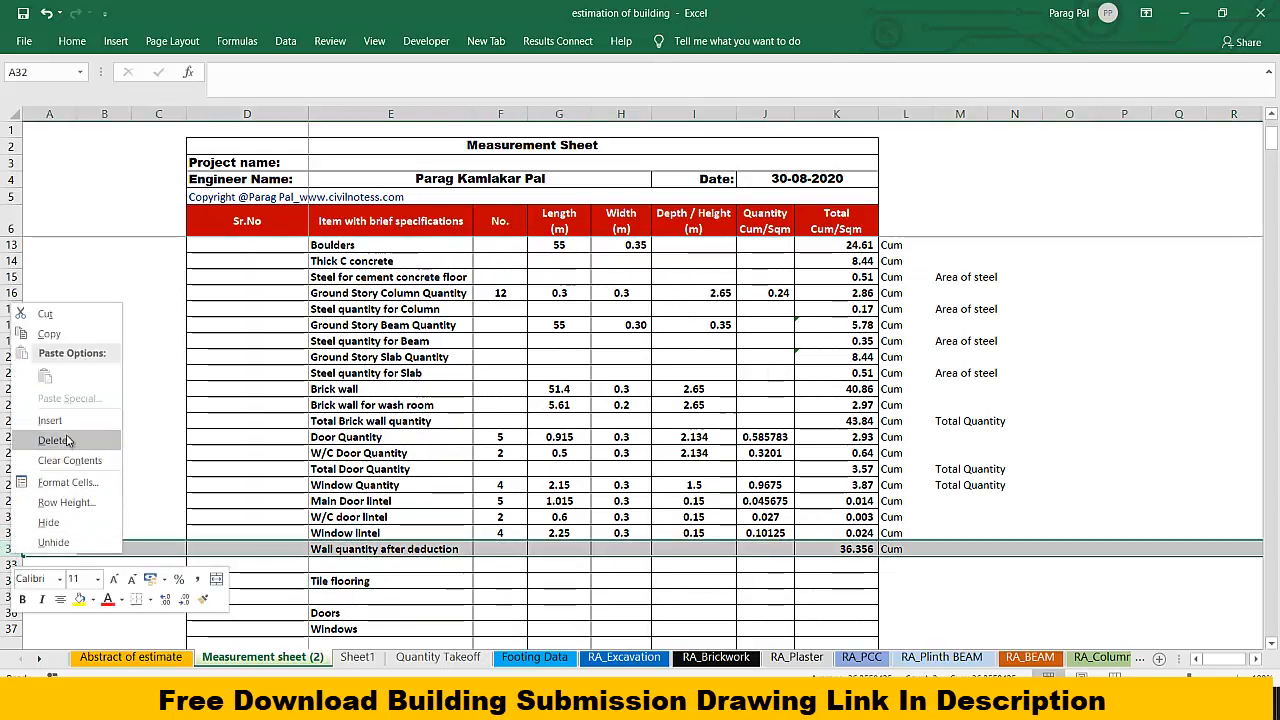
left_click(62, 421)
left_click(357, 549)
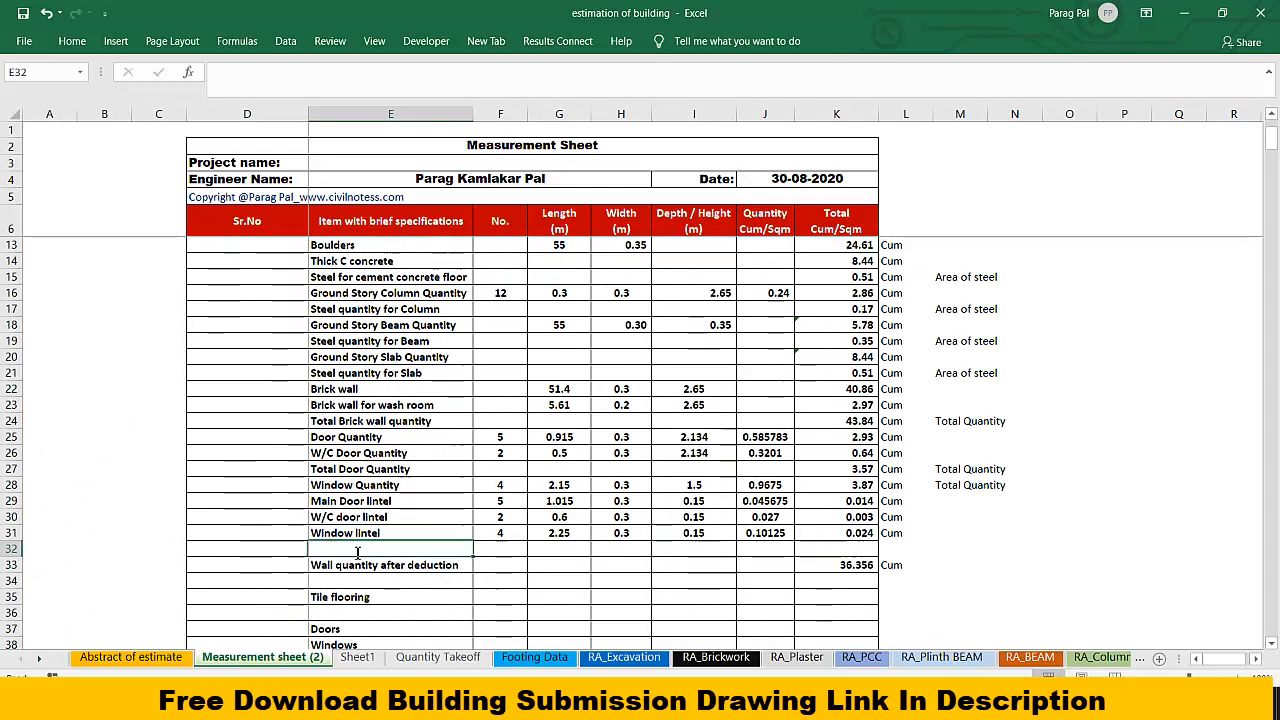
type("Total")
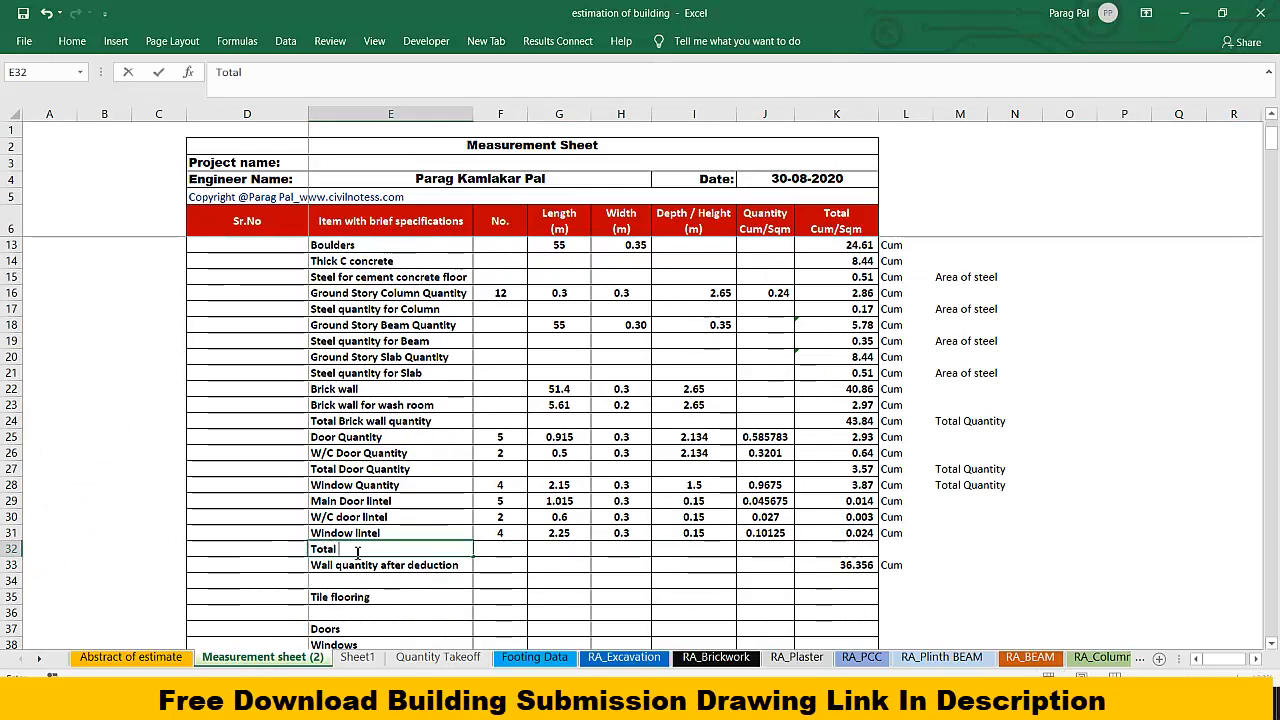
type(" Deduction from wall")
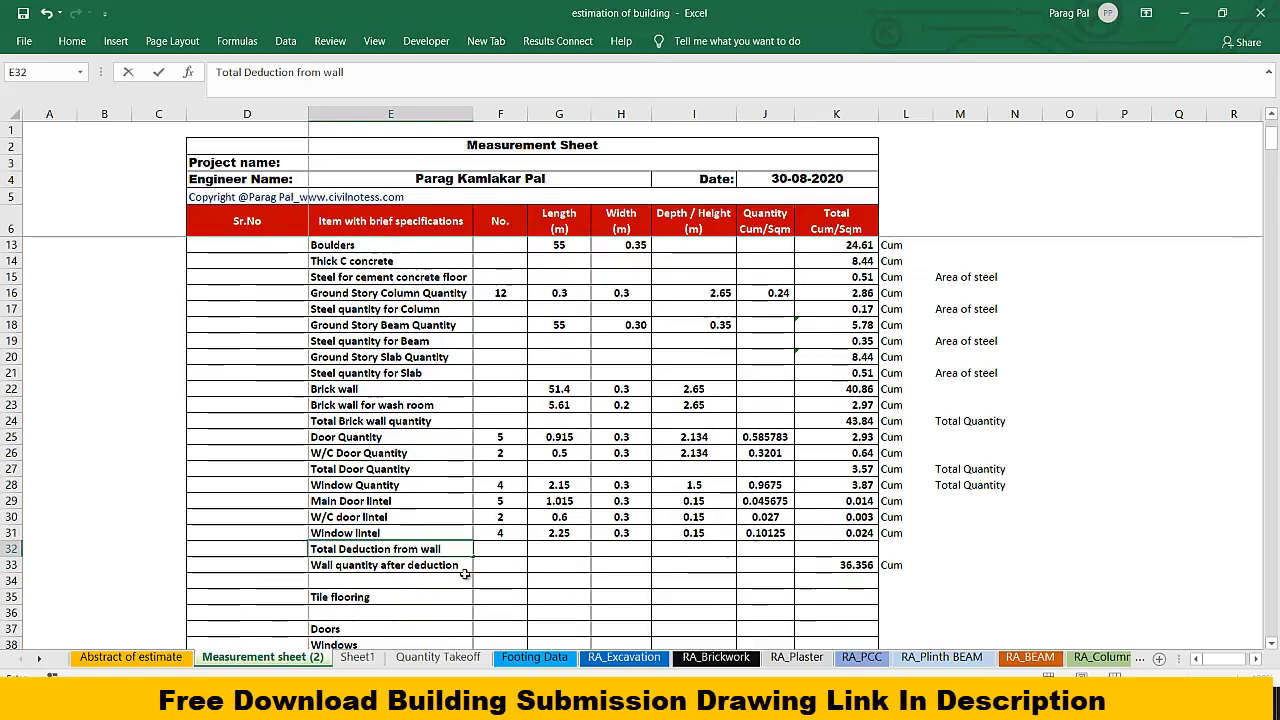
Step: Calculate the total for Total Deduction from wall with the formula =K27+K28+K29+K30+K31
left_click(868, 566)
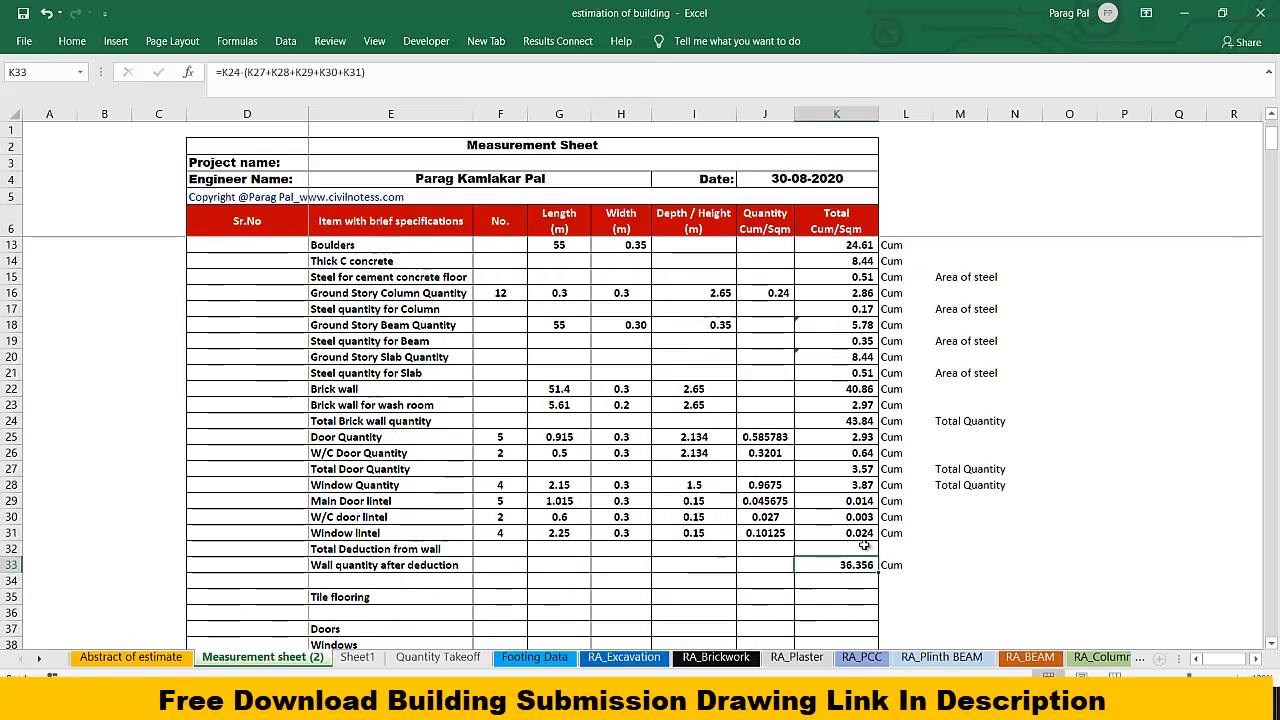
left_click(869, 547)
type("=")
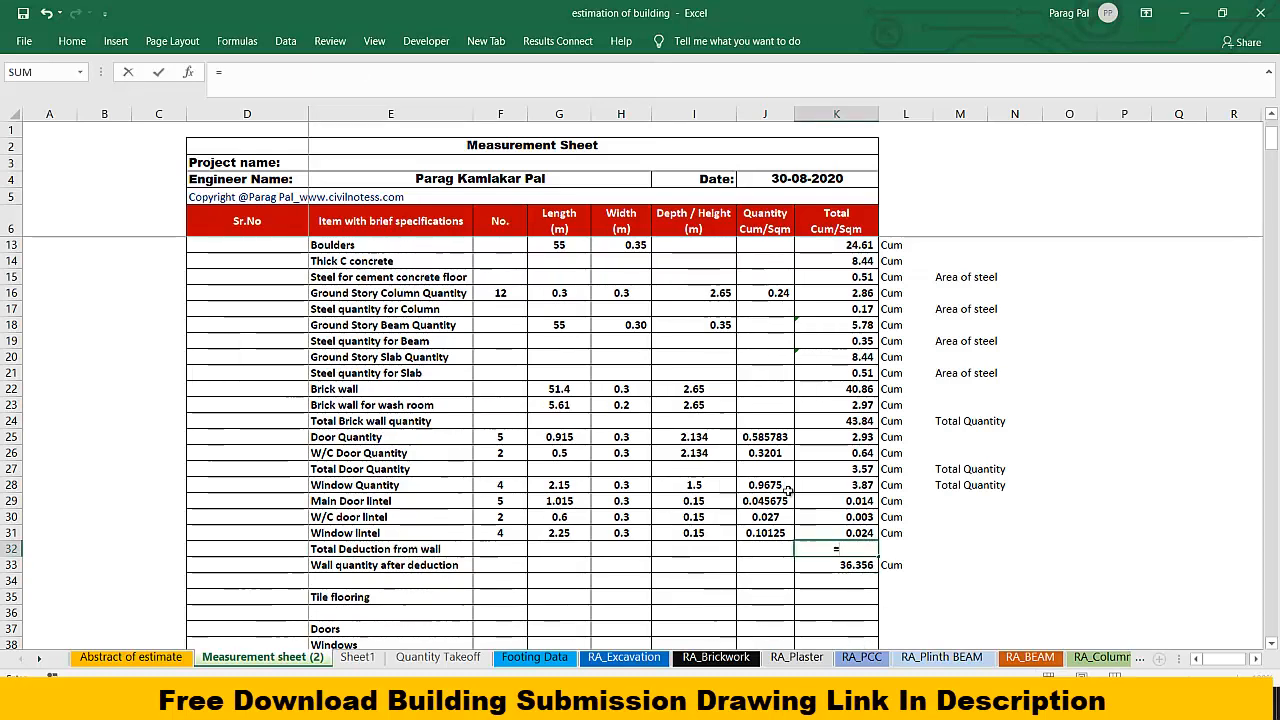
left_click(350, 454)
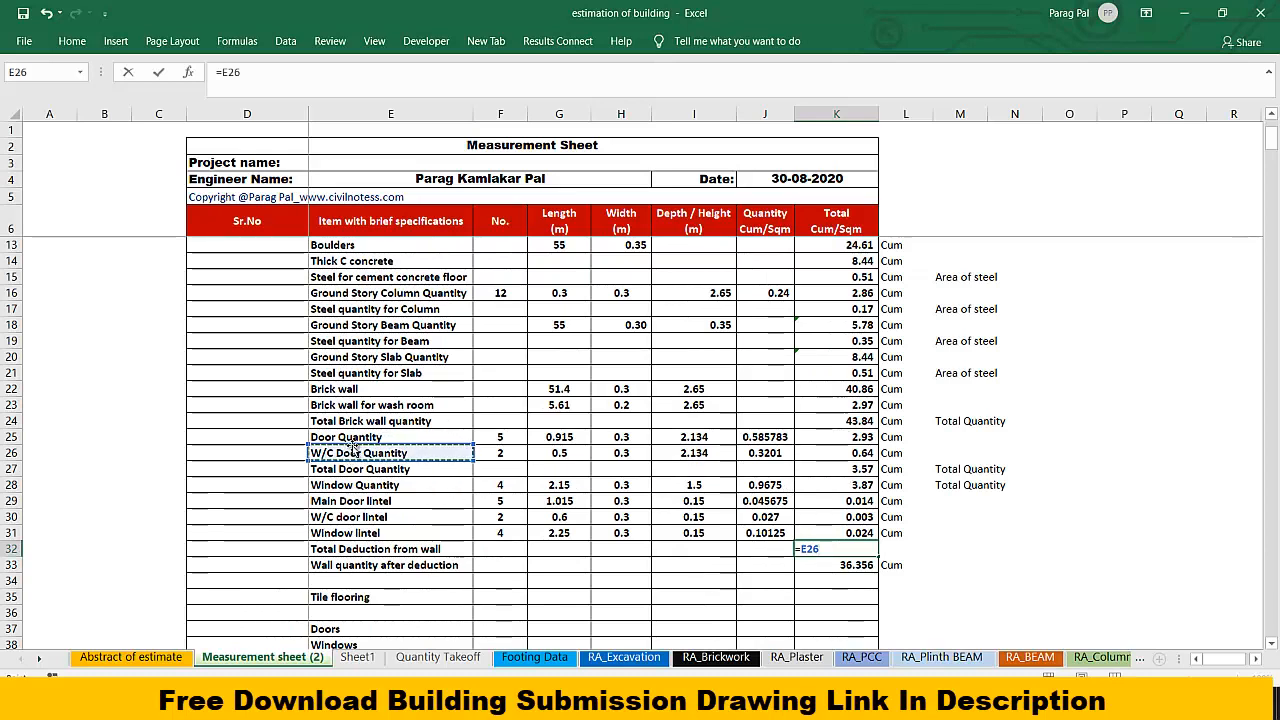
key("Down")
key("Right")
key("Right")
key("Right")
key("Right")
key("Right")
key("Right")
key("Right")
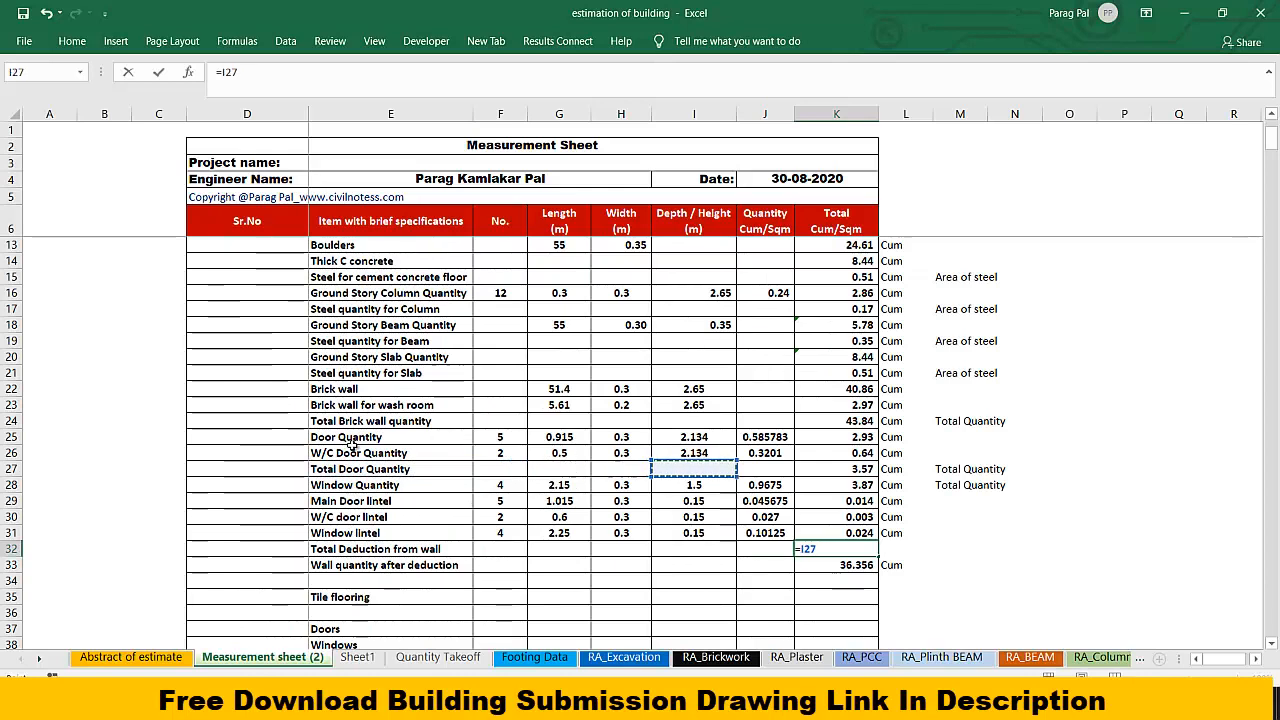
key("Left")
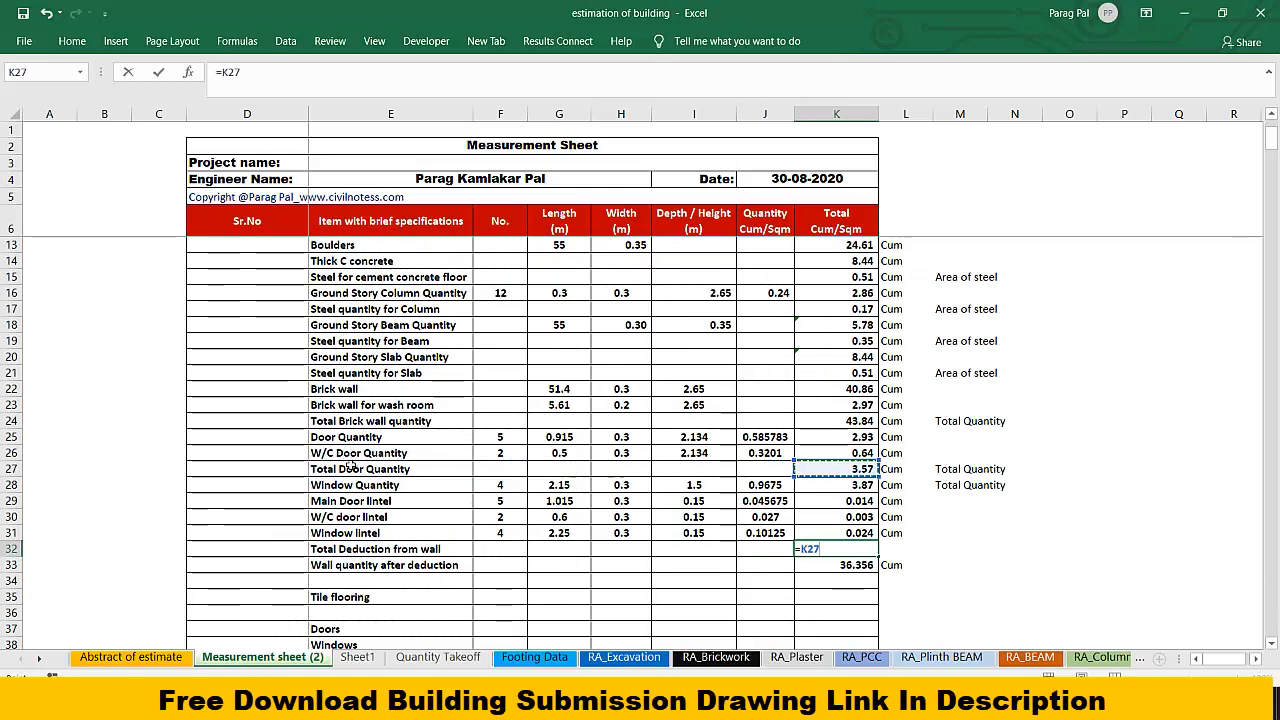
type("+")
left_click(818, 488)
type("+")
left_click(826, 501)
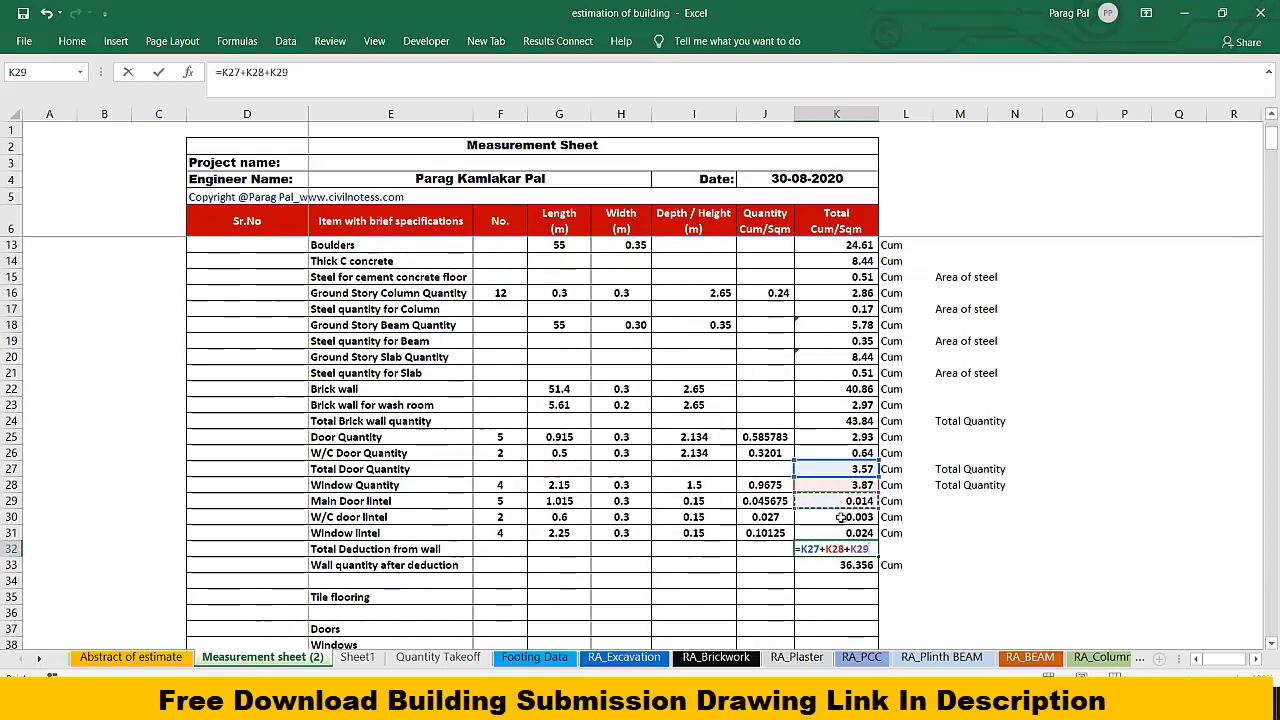
type("+")
left_click(836, 517)
type("+")
left_click(841, 533)
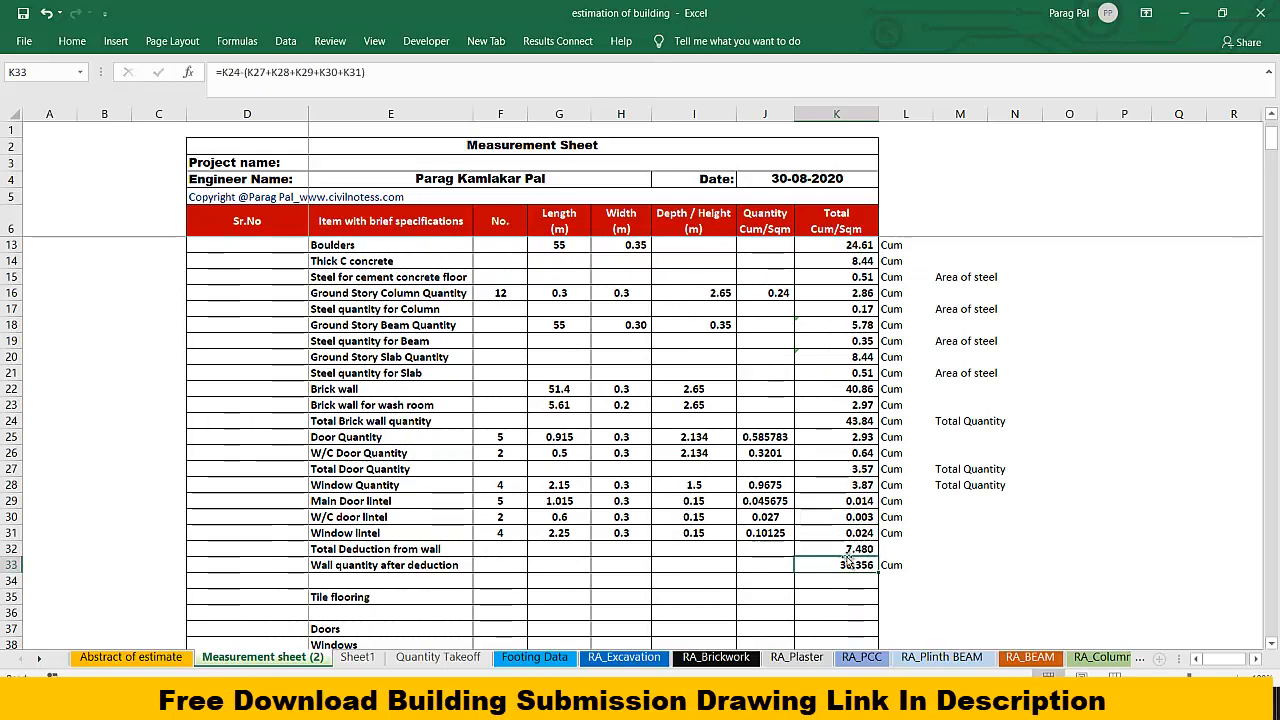
key("Return")
Step: Replace the formula for the Wall quantity after deduction total with =K24-K32
left_click(476, 91)
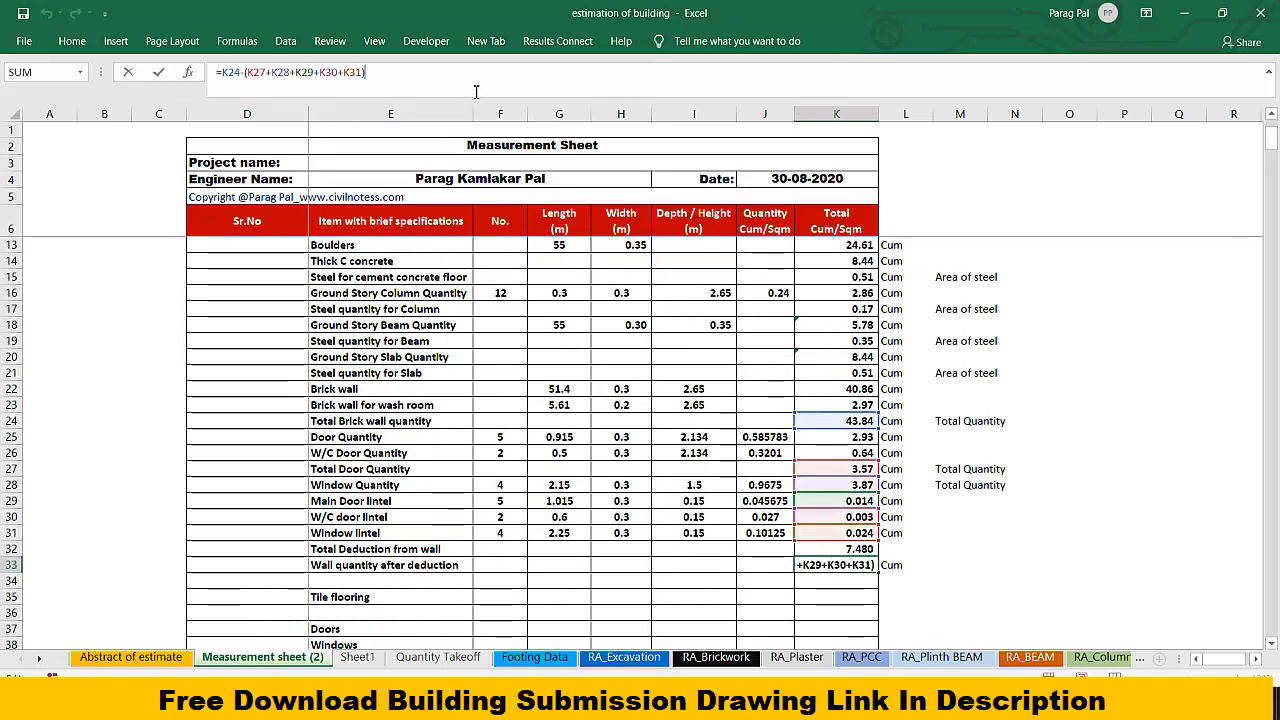
key("BackSpace")
key("BackSpace")
key("BackSpace")
key("BackSpace")
key("BackSpace")
key("BackSpace")
key("BackSpace")
key("BackSpace")
key("BackSpace")
key("BackSpace")
key("BackSpace")
key("BackSpace")
key("BackSpace")
key("BackSpace")
key("BackSpace")
key("BackSpace")
key("BackSpace")
key("BackSpace")
key("BackSpace")
key("BackSpace")
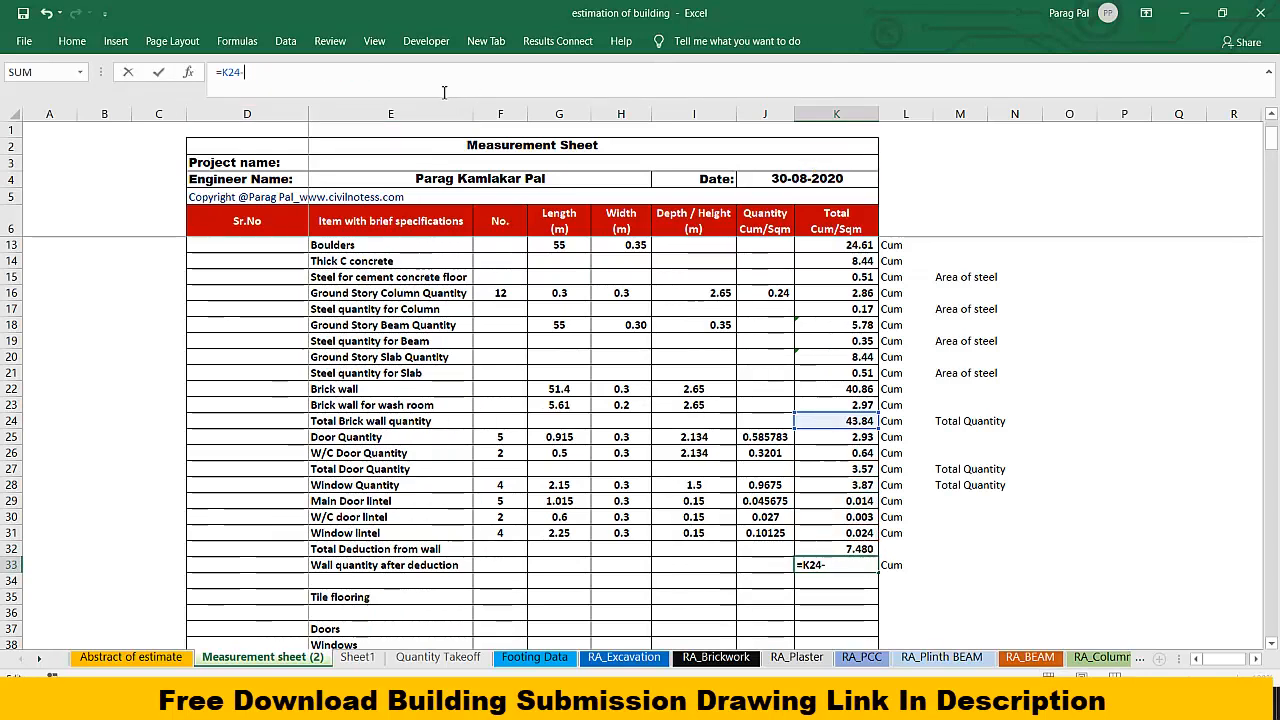
key("BackSpace")
key("BackSpace")
key("BackSpace")
key("BackSpace")
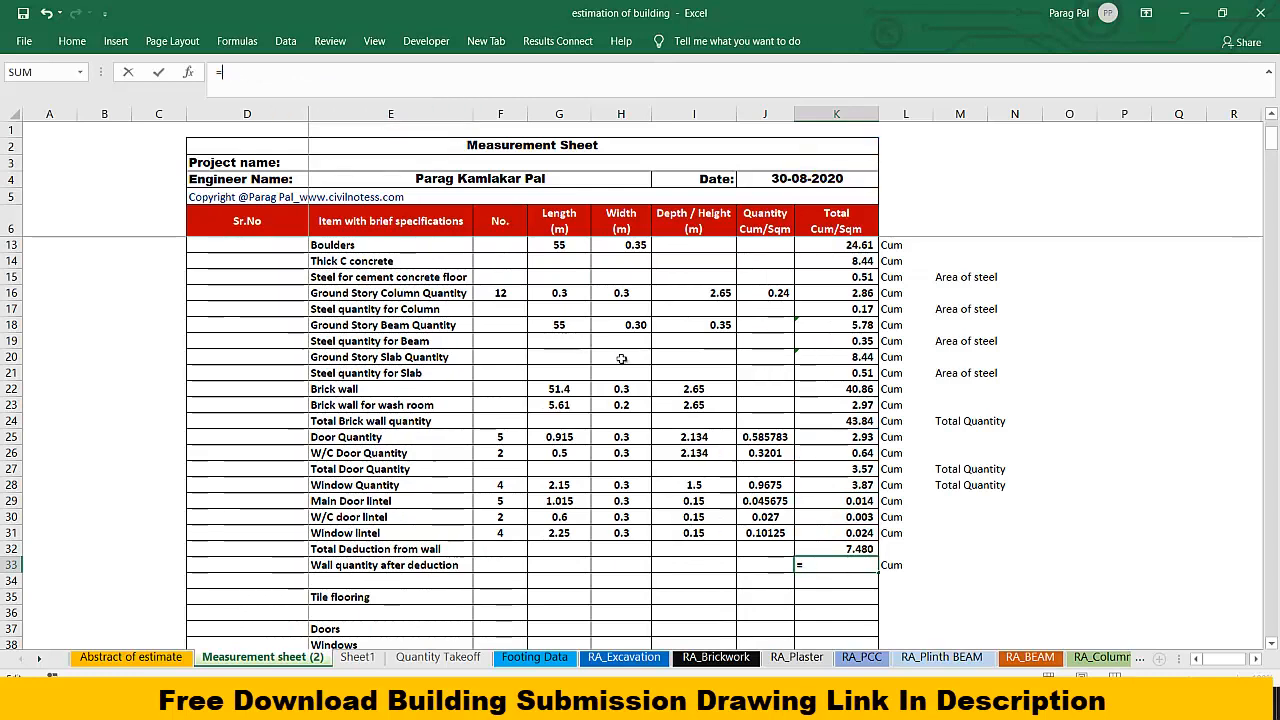
left_click(850, 420)
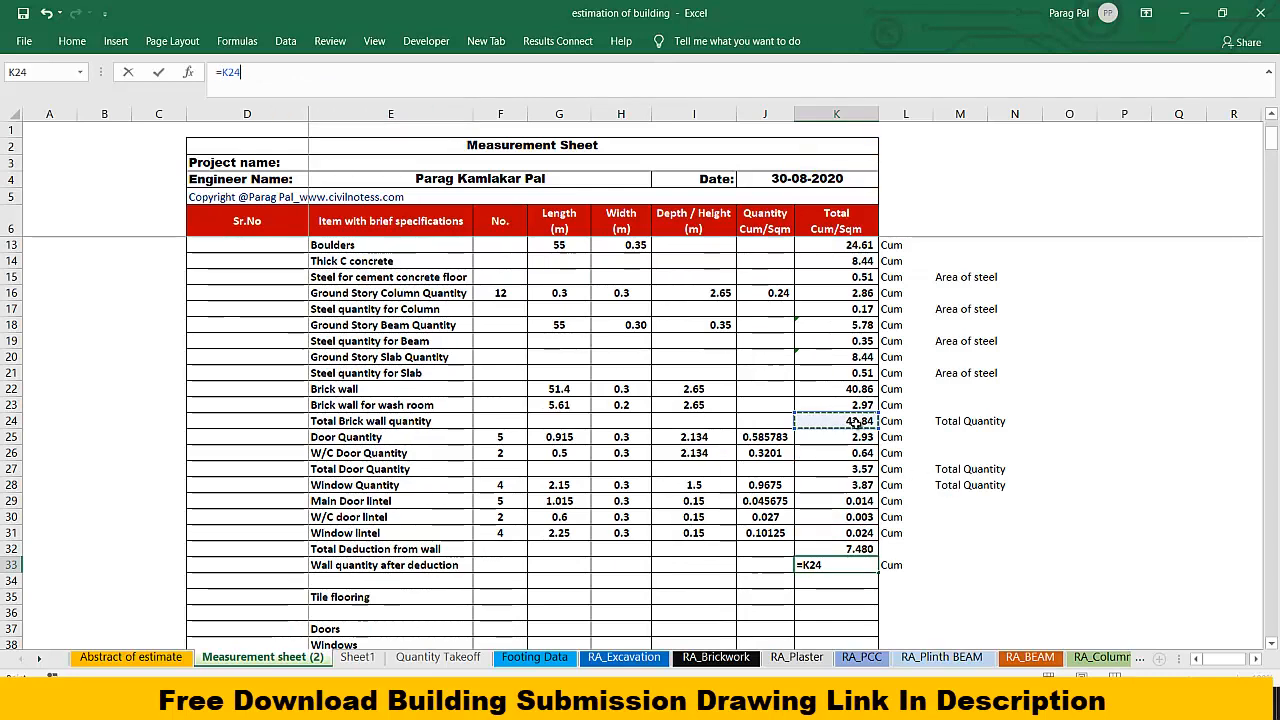
type("-")
left_click(845, 548)
key("Return")
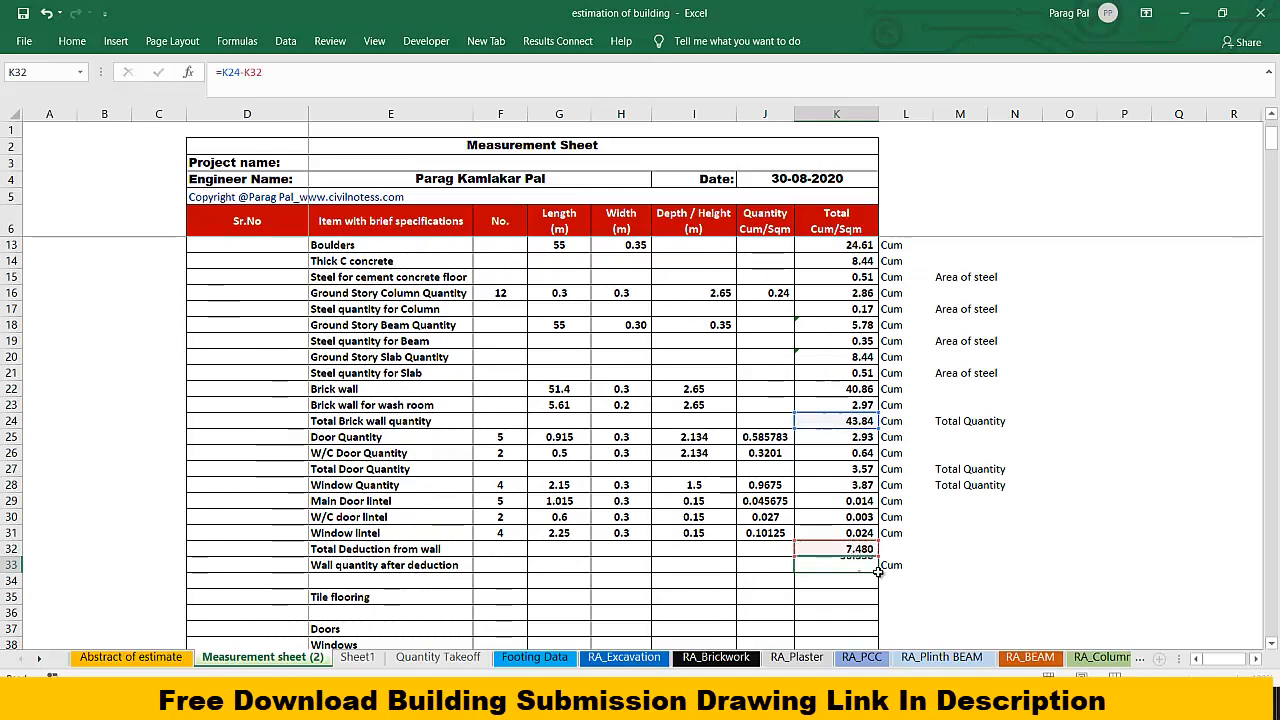
Step: Copy the unit Cum from the Window lintel row down to the Total Deduction from wall row
left_click(862, 549)
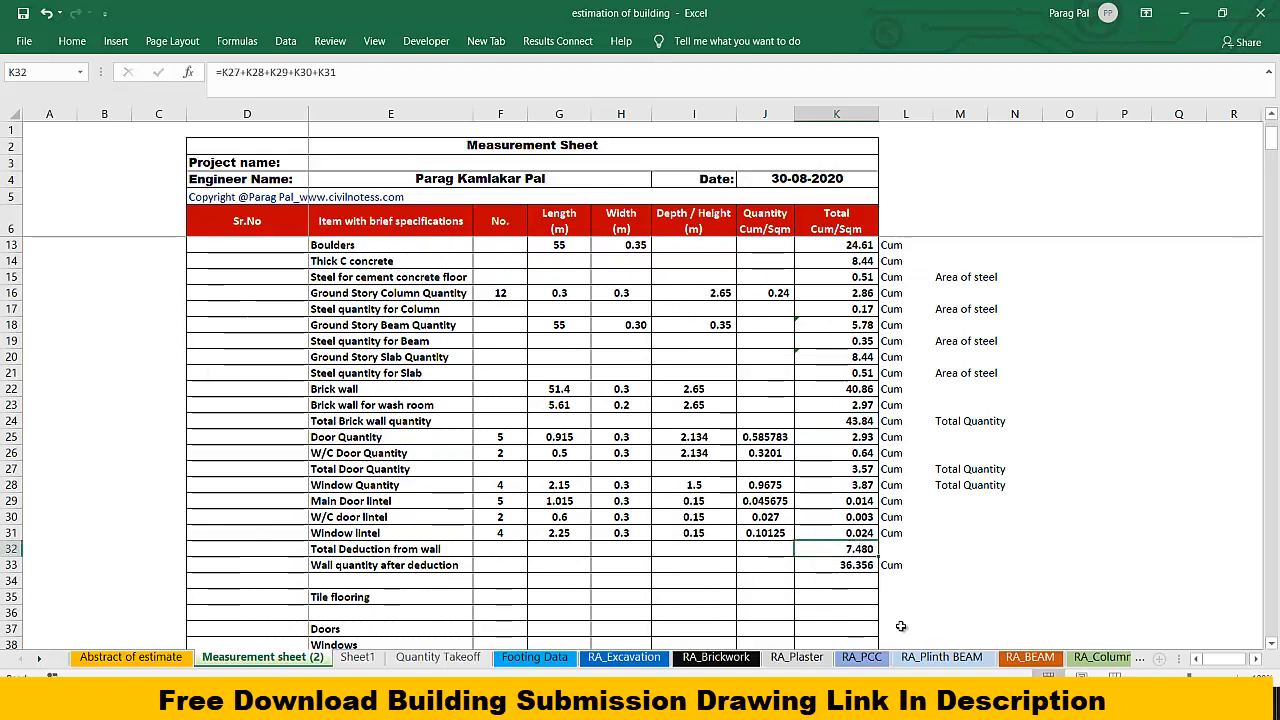
left_click(899, 533)
left_click_drag(933, 541, 930, 554)
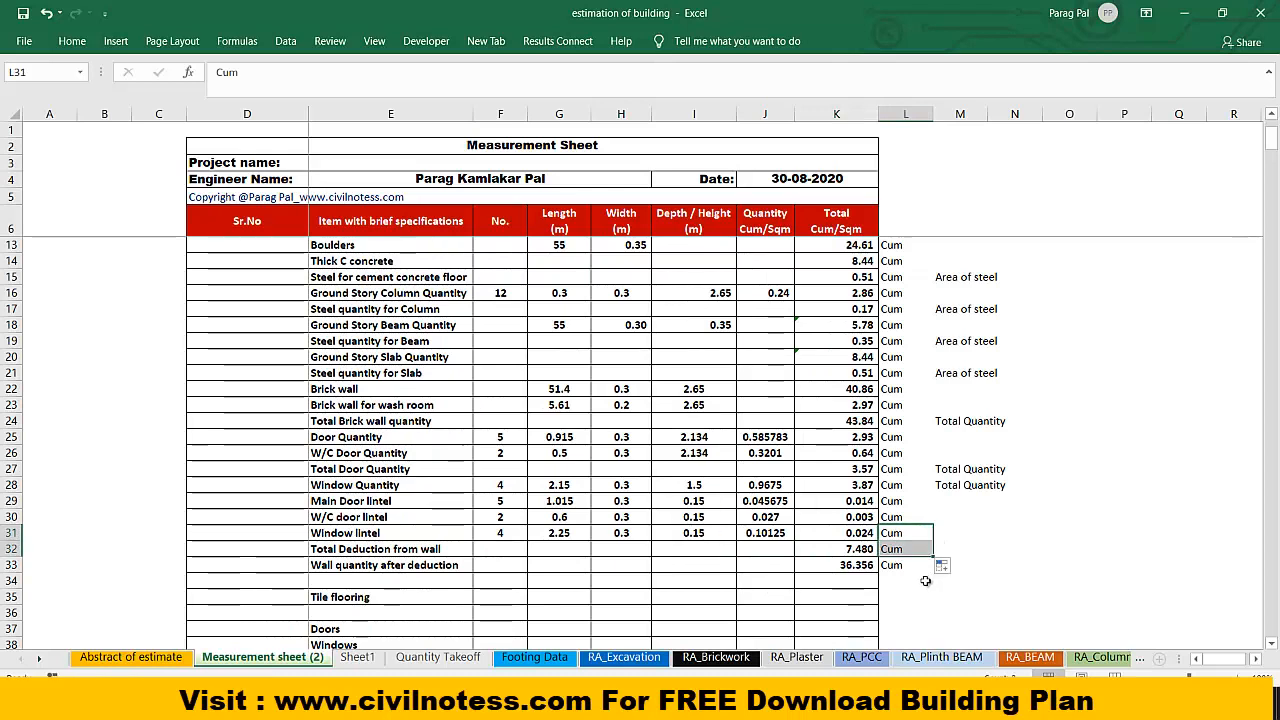
left_click(862, 566)
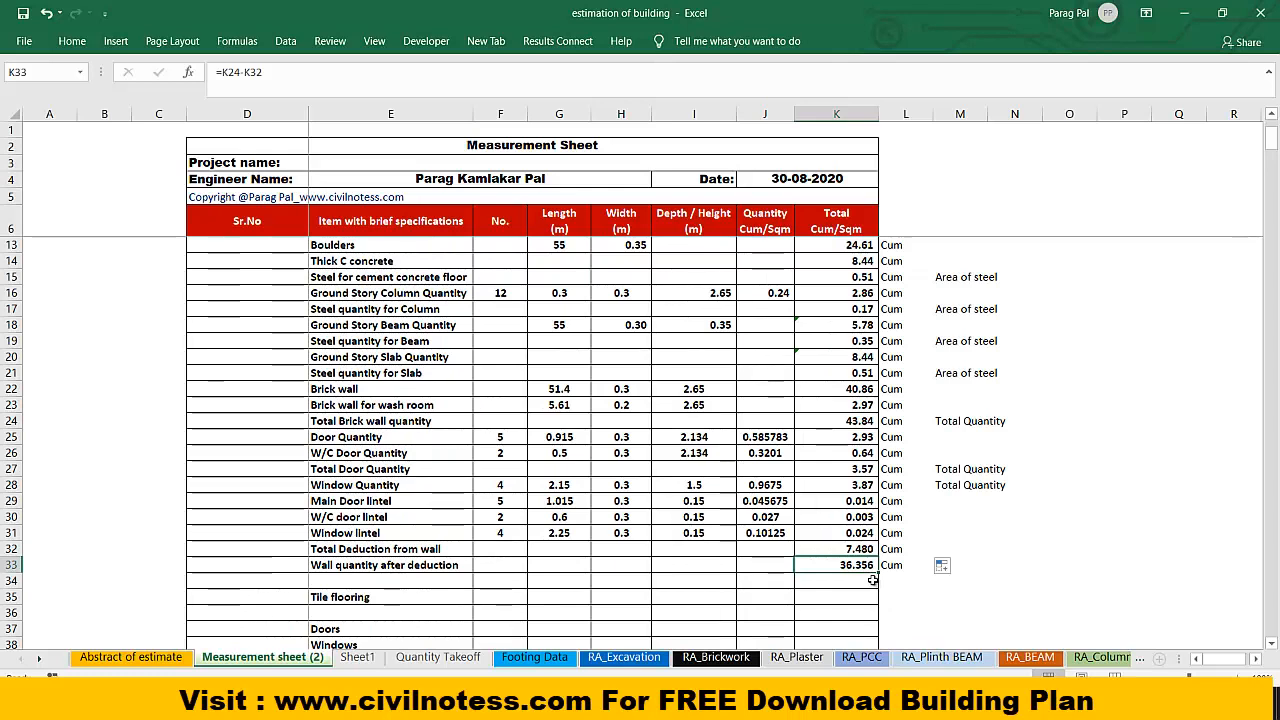
scroll(870, 585, "down", 2)
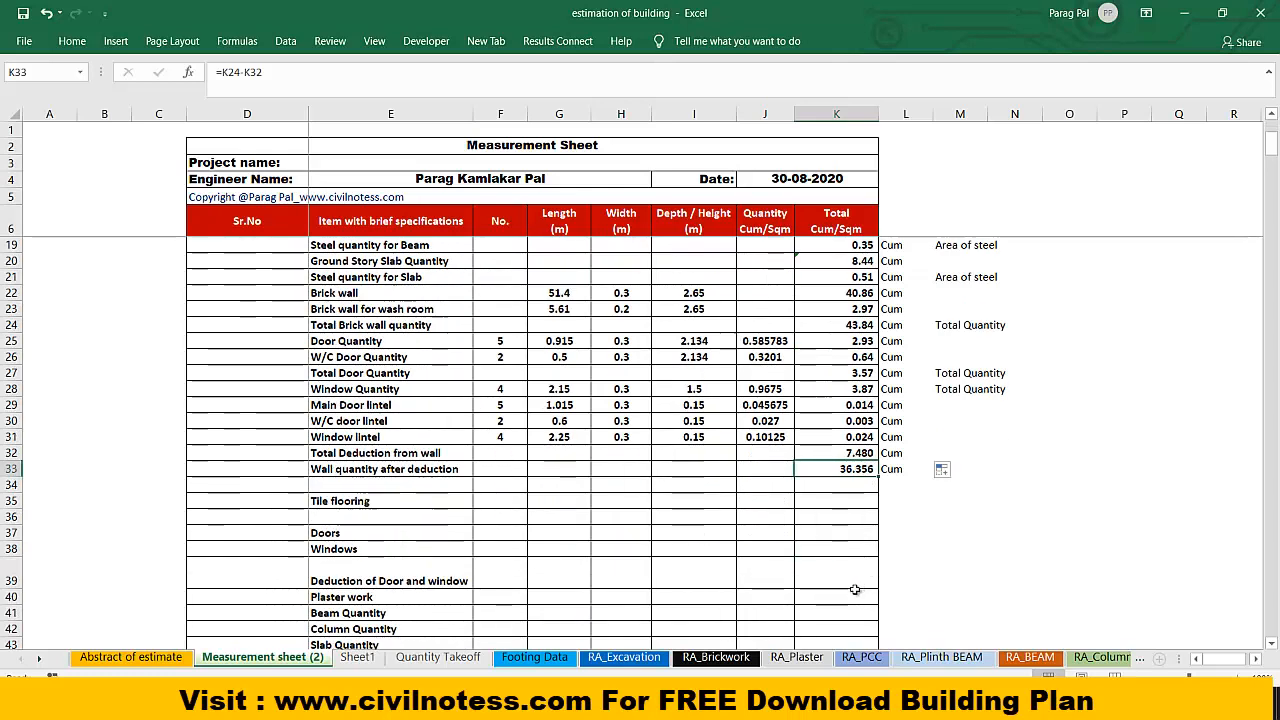
scroll(839, 594, "up", 4)
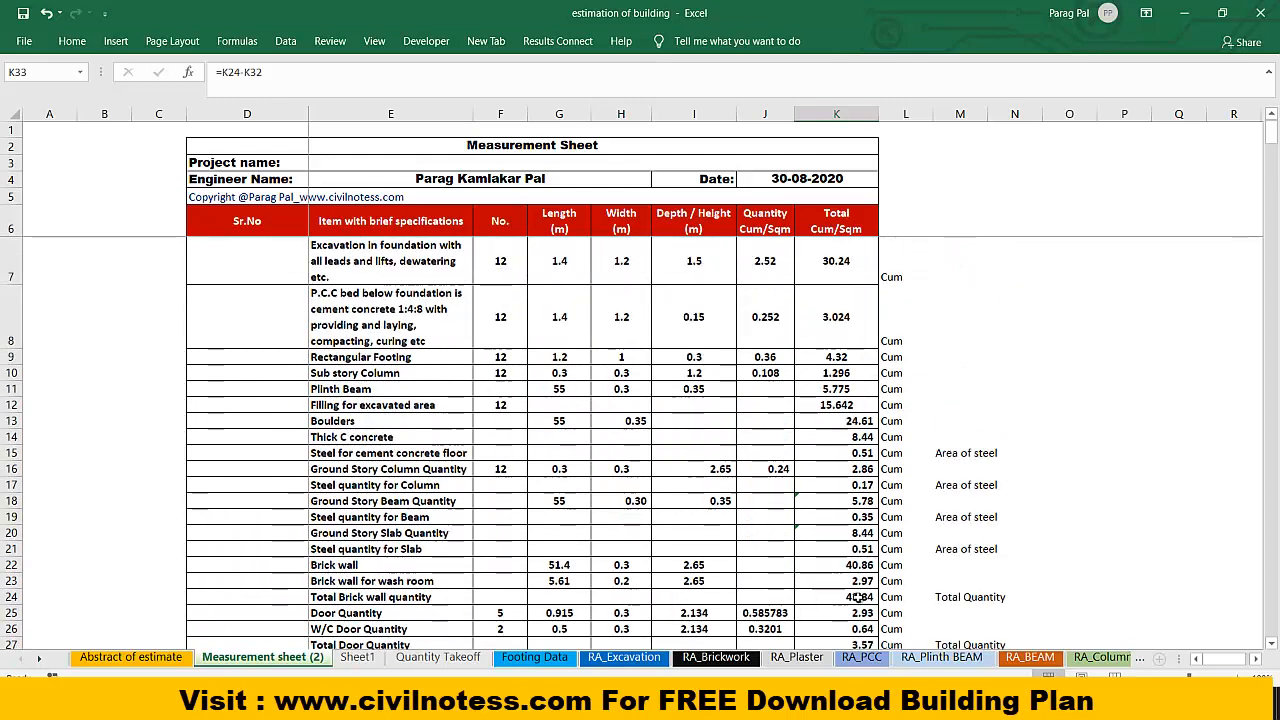
mouse_move(842, 706)
scroll(578, 590, "down", 2)
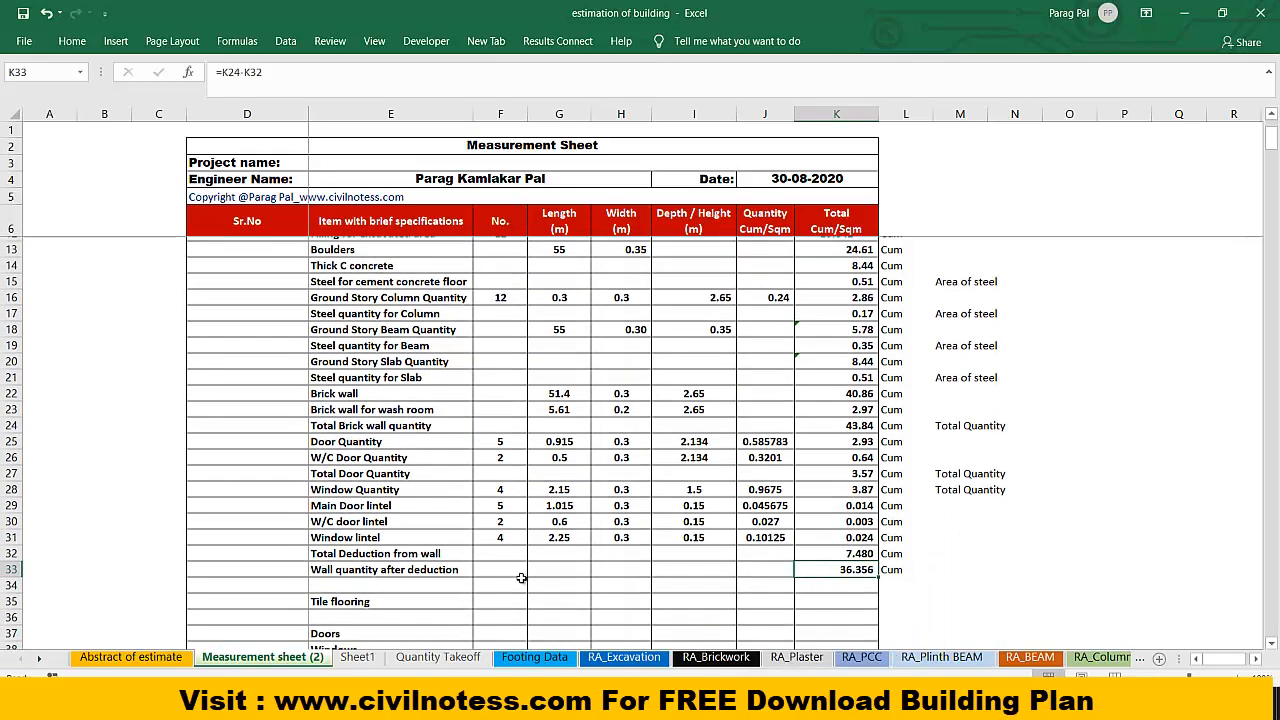